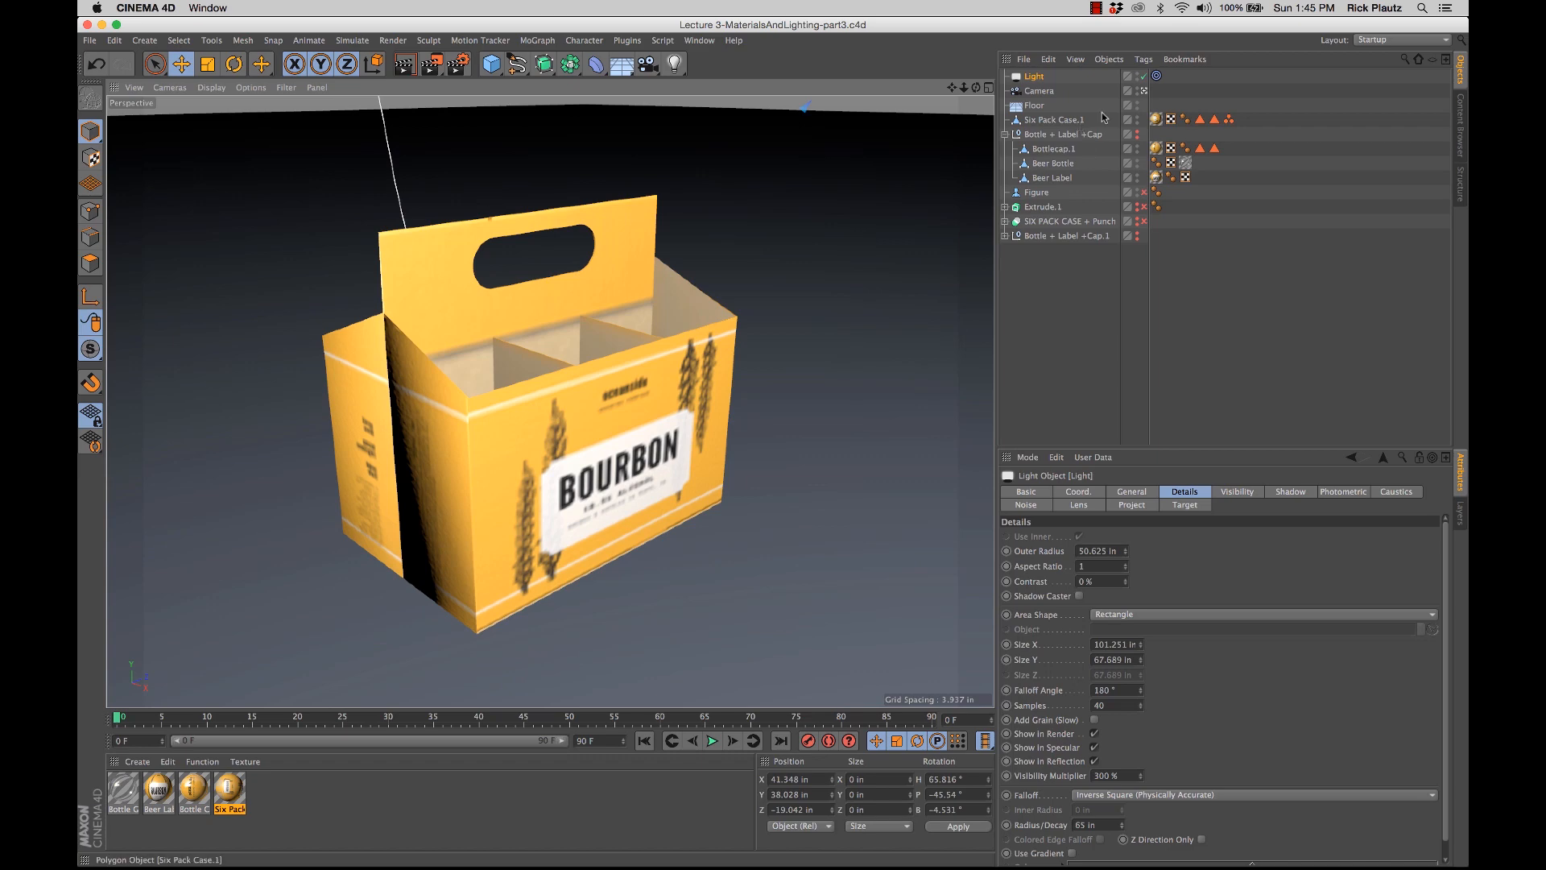
# Step: Leave the camera view and delete the Floor object from the scene
pyautogui.click(1144, 91)
pyautogui.keyDown('alt'); pyautogui.moveTo(709, 356); pyautogui.dragTo(531, 413); pyautogui.keyUp('alt')
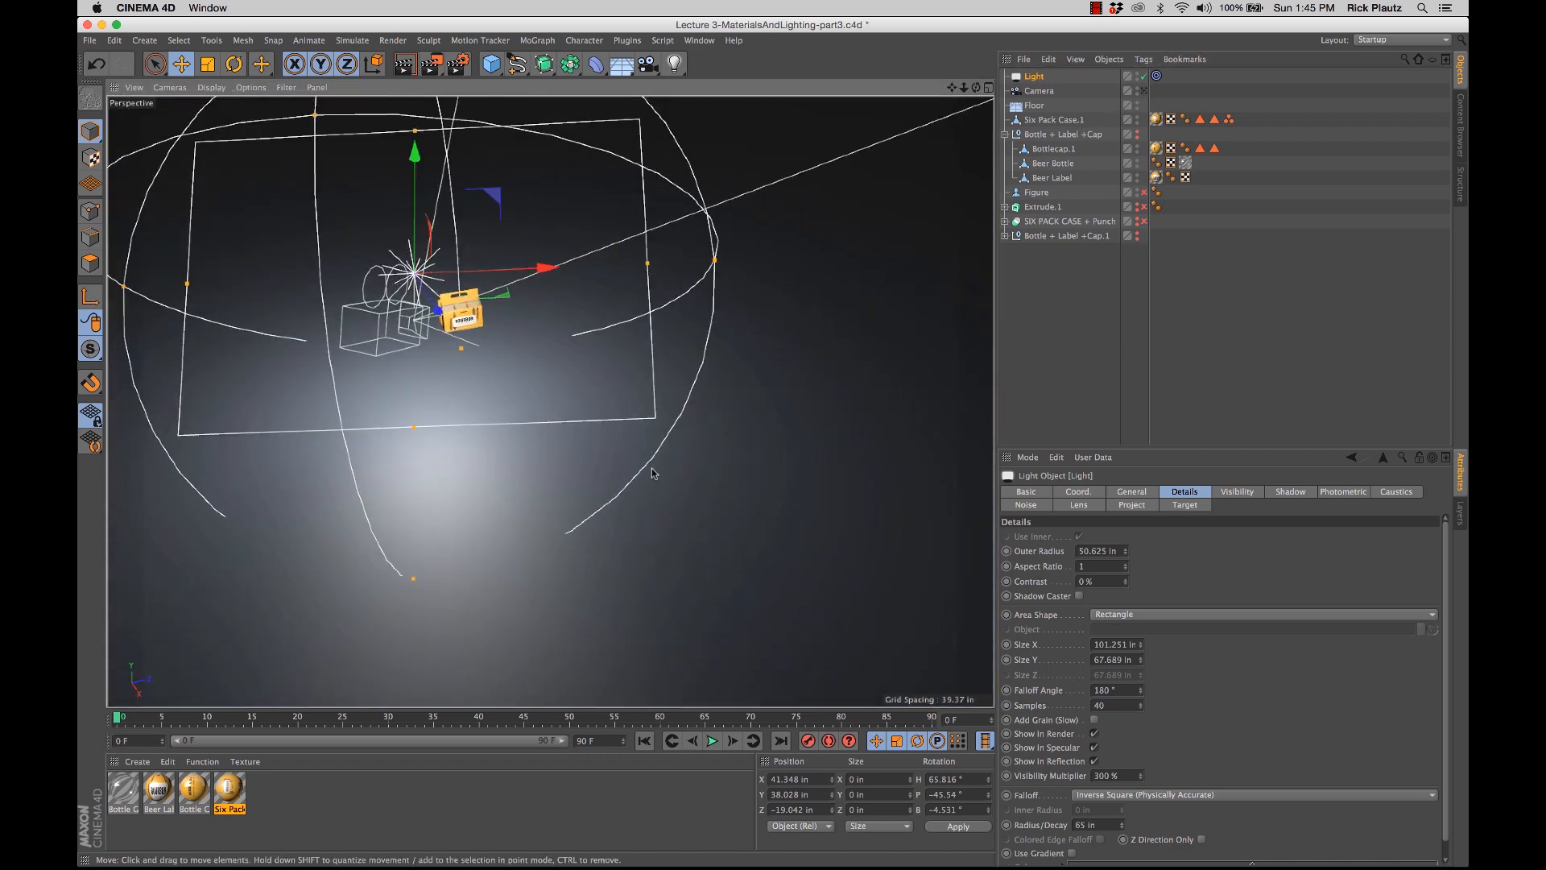
pyautogui.keyDown('alt'); pyautogui.moveTo(652, 473); pyautogui.dragTo(698, 497); pyautogui.keyUp('alt')
pyautogui.keyDown('alt'); pyautogui.moveTo(626, 375); pyautogui.dragTo(931, 532); pyautogui.keyUp('alt')
pyautogui.click(318, 485)
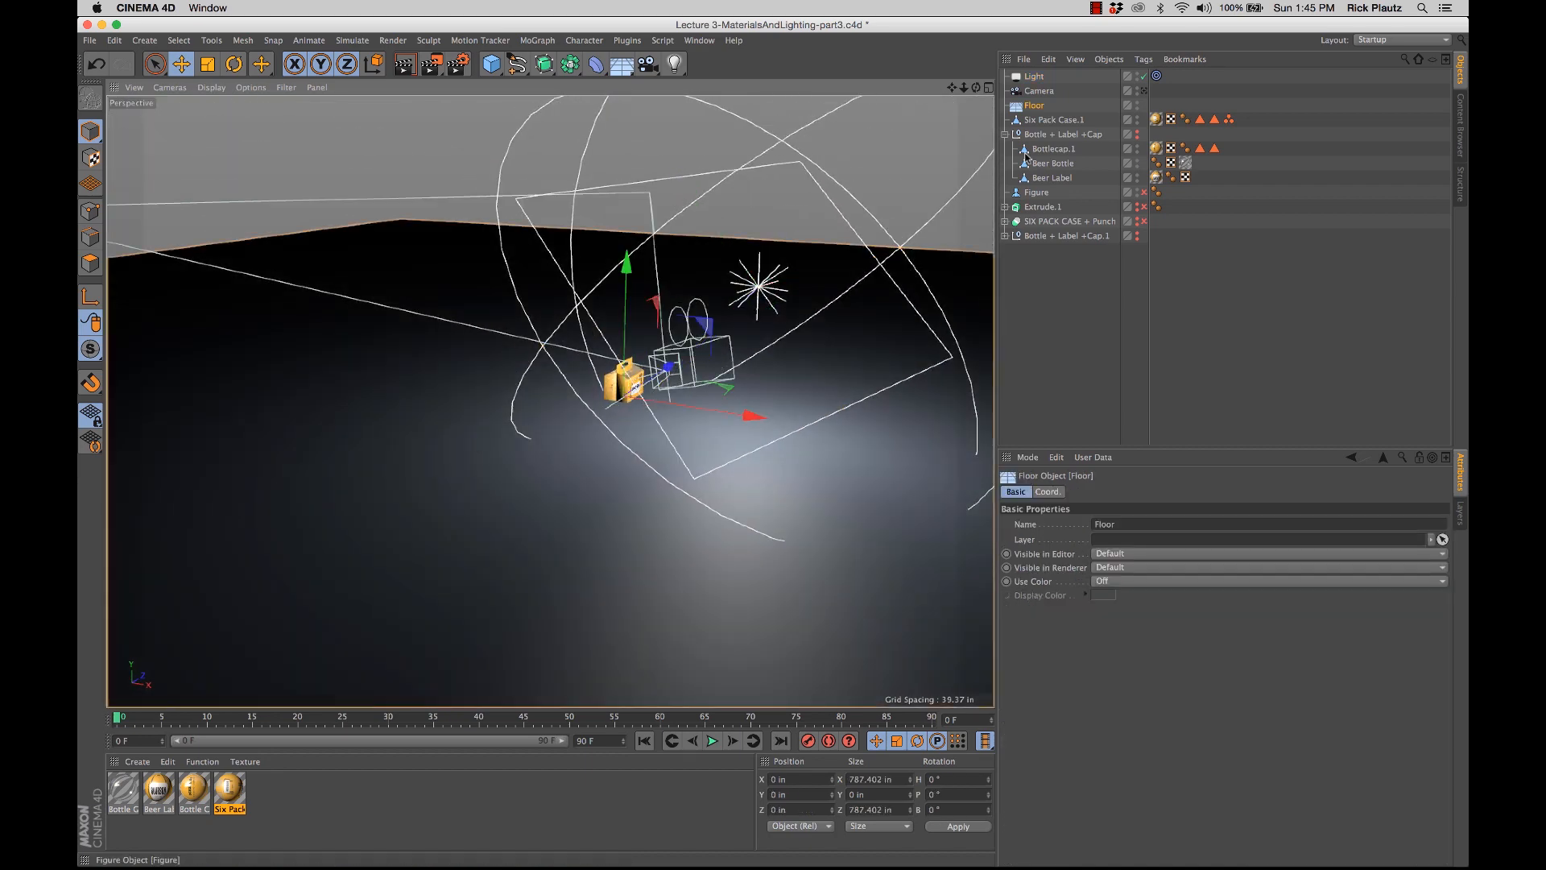
pyautogui.press('Delete')
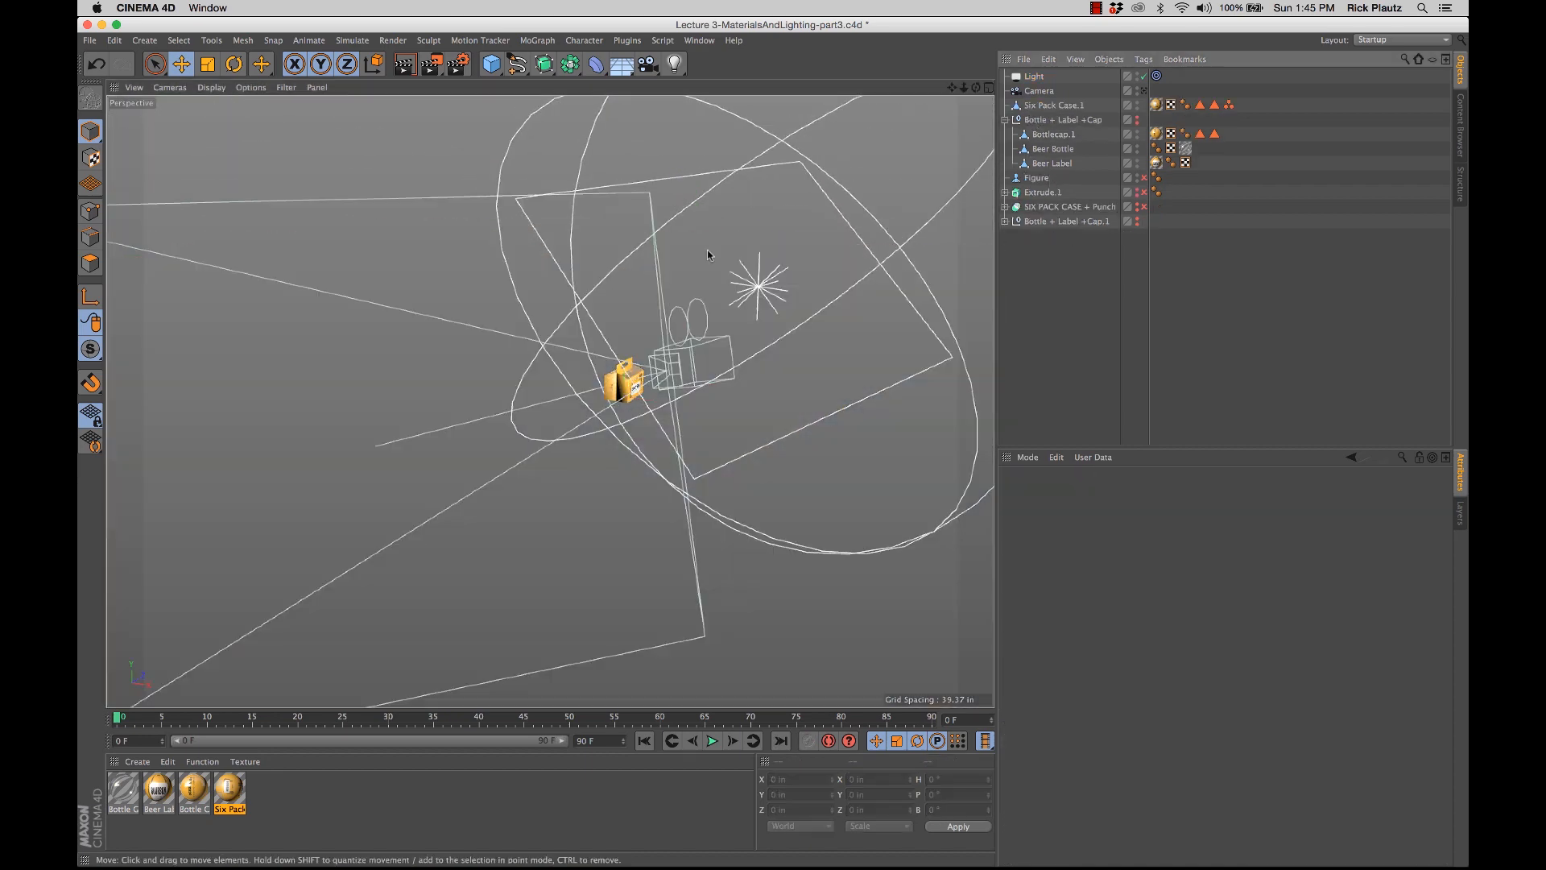
# Step: Add a Plane primitive to the scene as the ground beneath the six-pack case
pyautogui.keyDown('alt'); pyautogui.moveTo(633, 350); pyautogui.dragTo(594, 265); pyautogui.keyUp('alt')
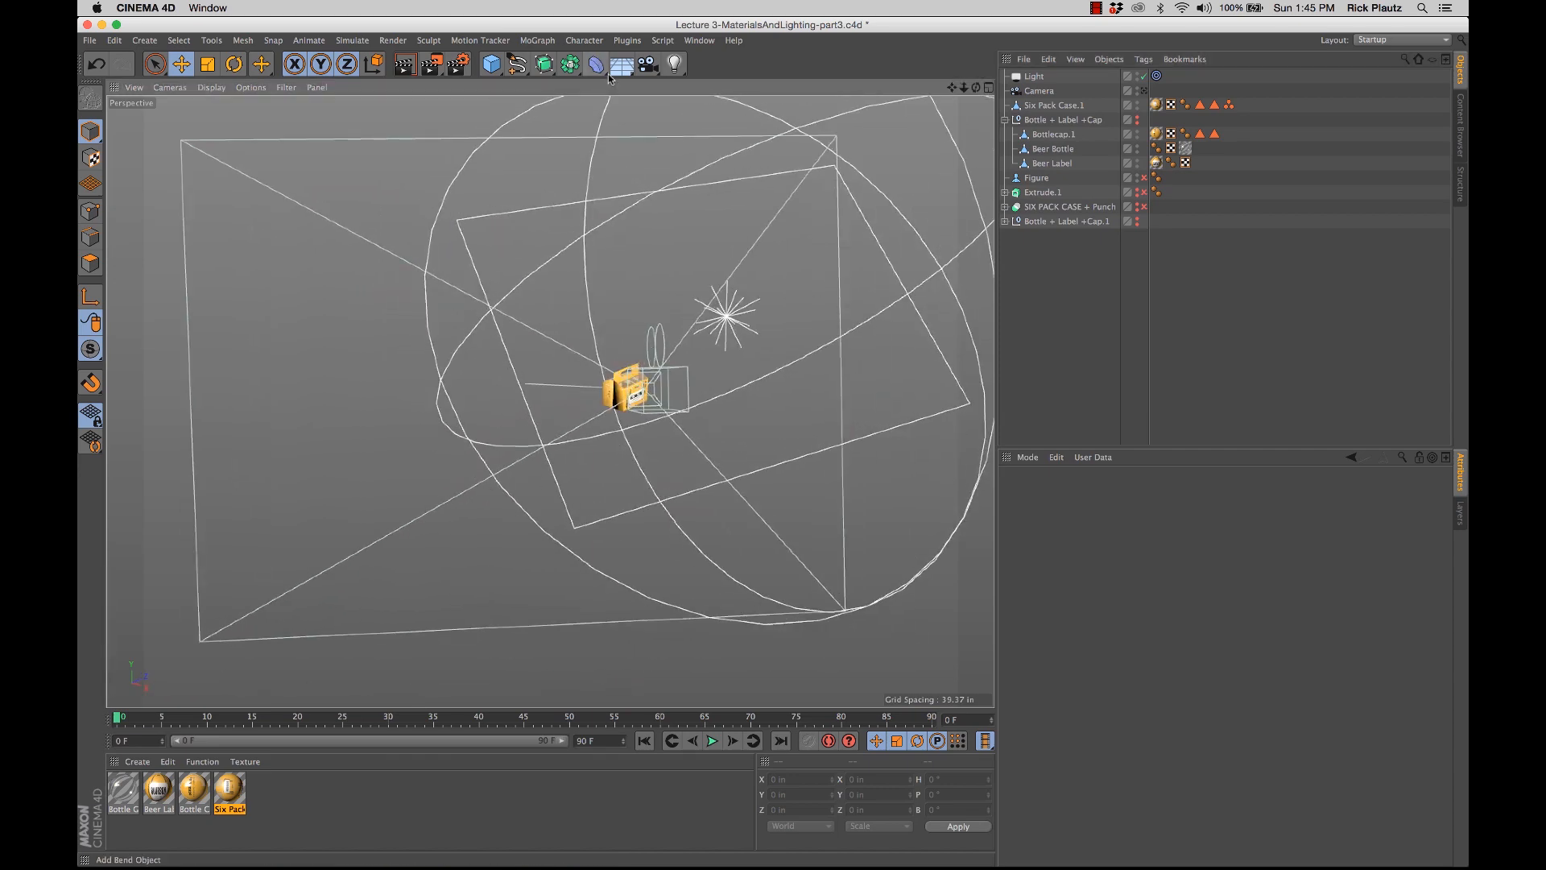
pyautogui.click(500, 71)
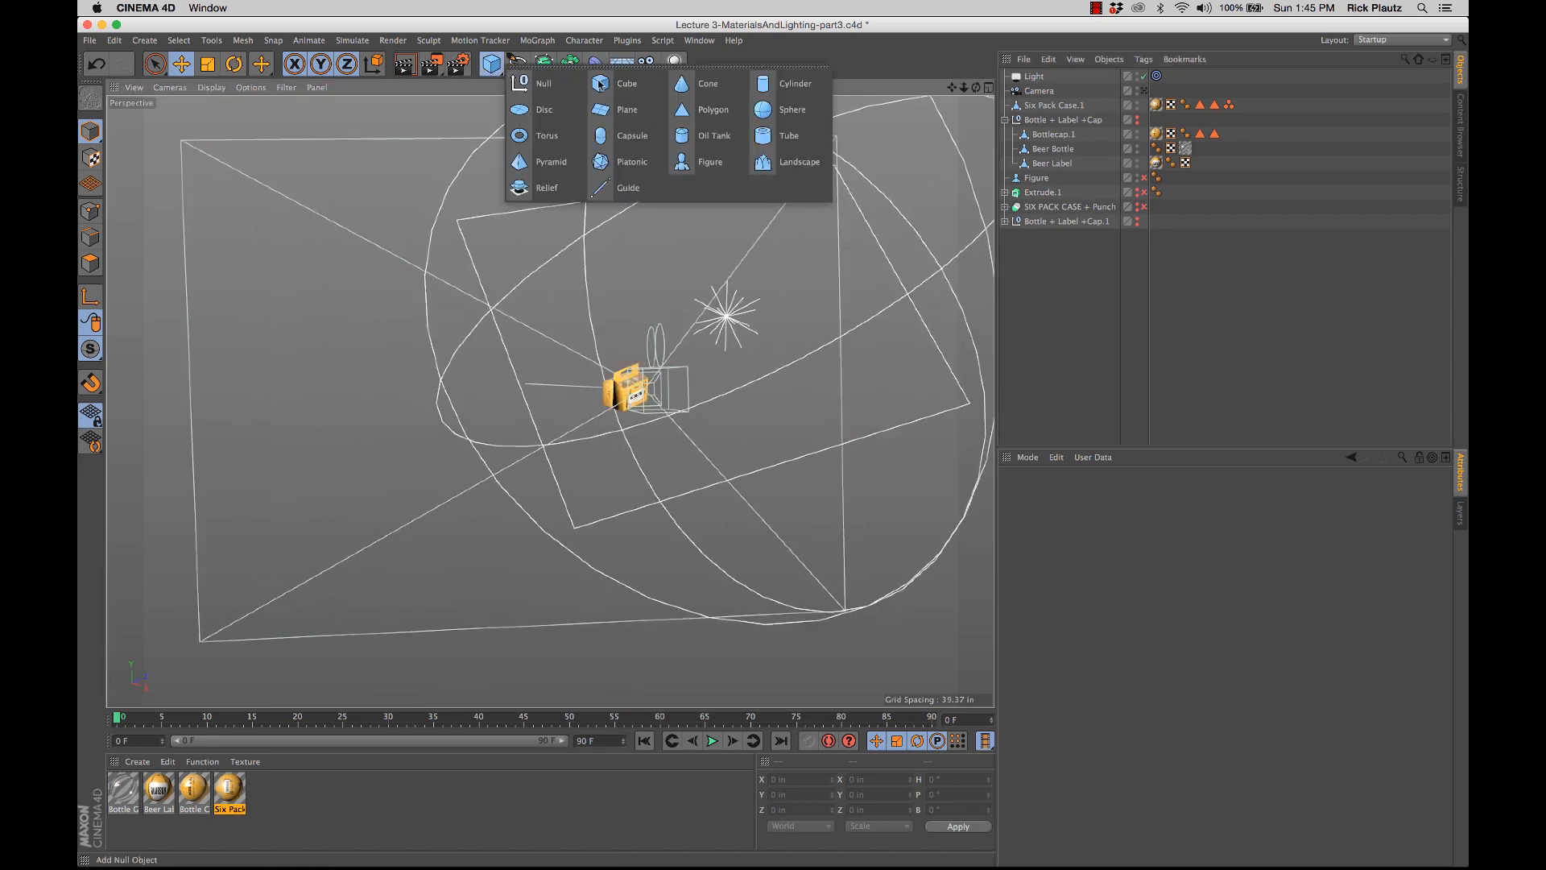
pyautogui.click(633, 109)
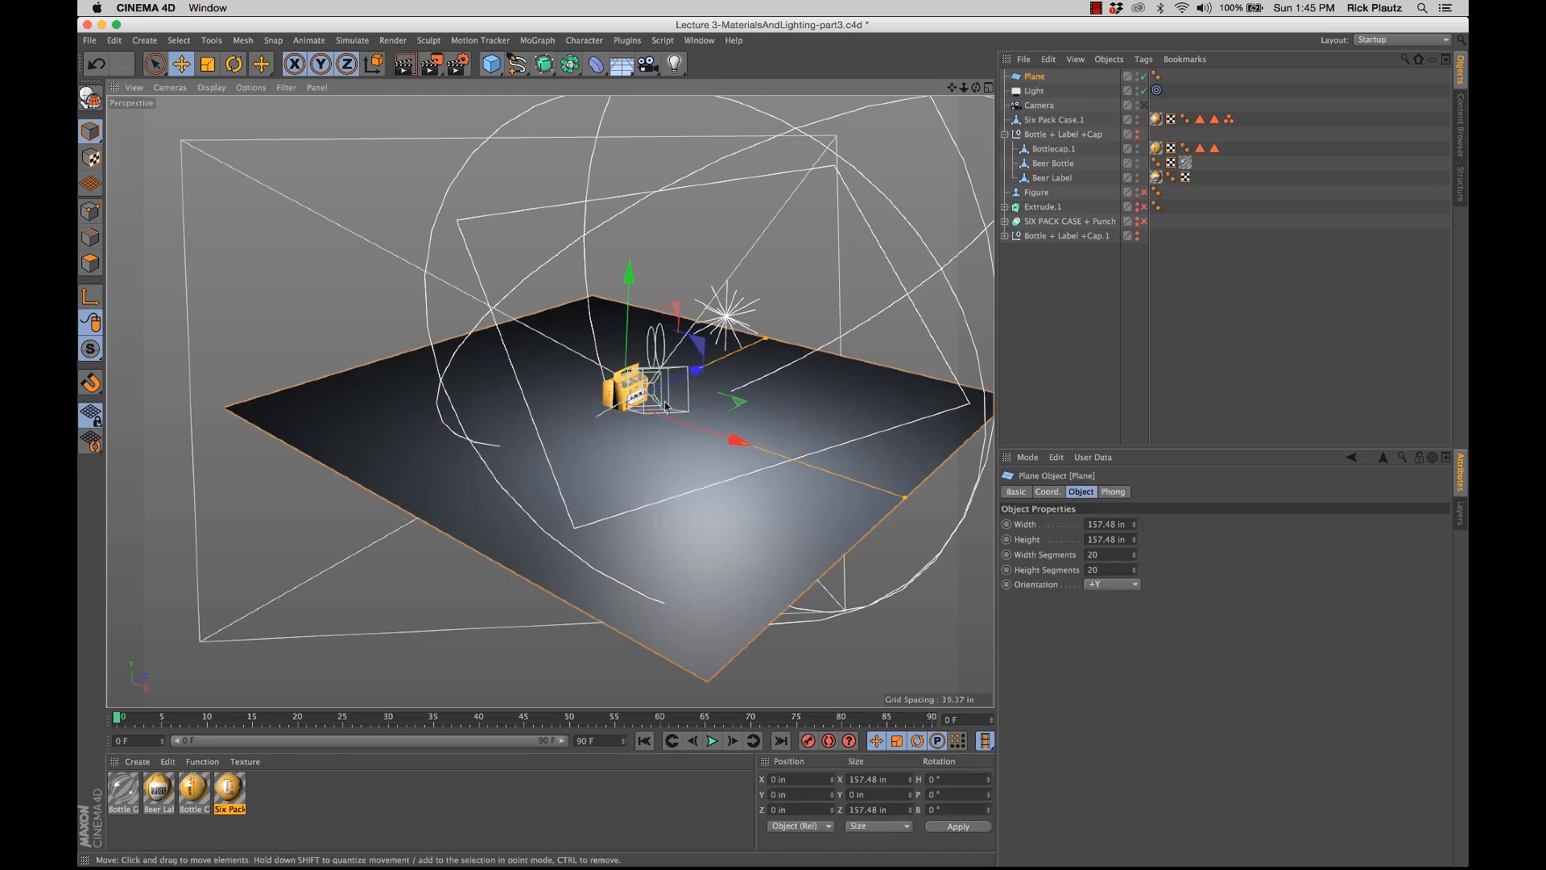
# Step: Enlarge the plane to about 198 in wide by 238 in high and shift it to about -11.7 in on X
pyautogui.keyDown('alt'); pyautogui.moveTo(656, 420); pyautogui.dragTo(667, 455); pyautogui.keyUp('alt')
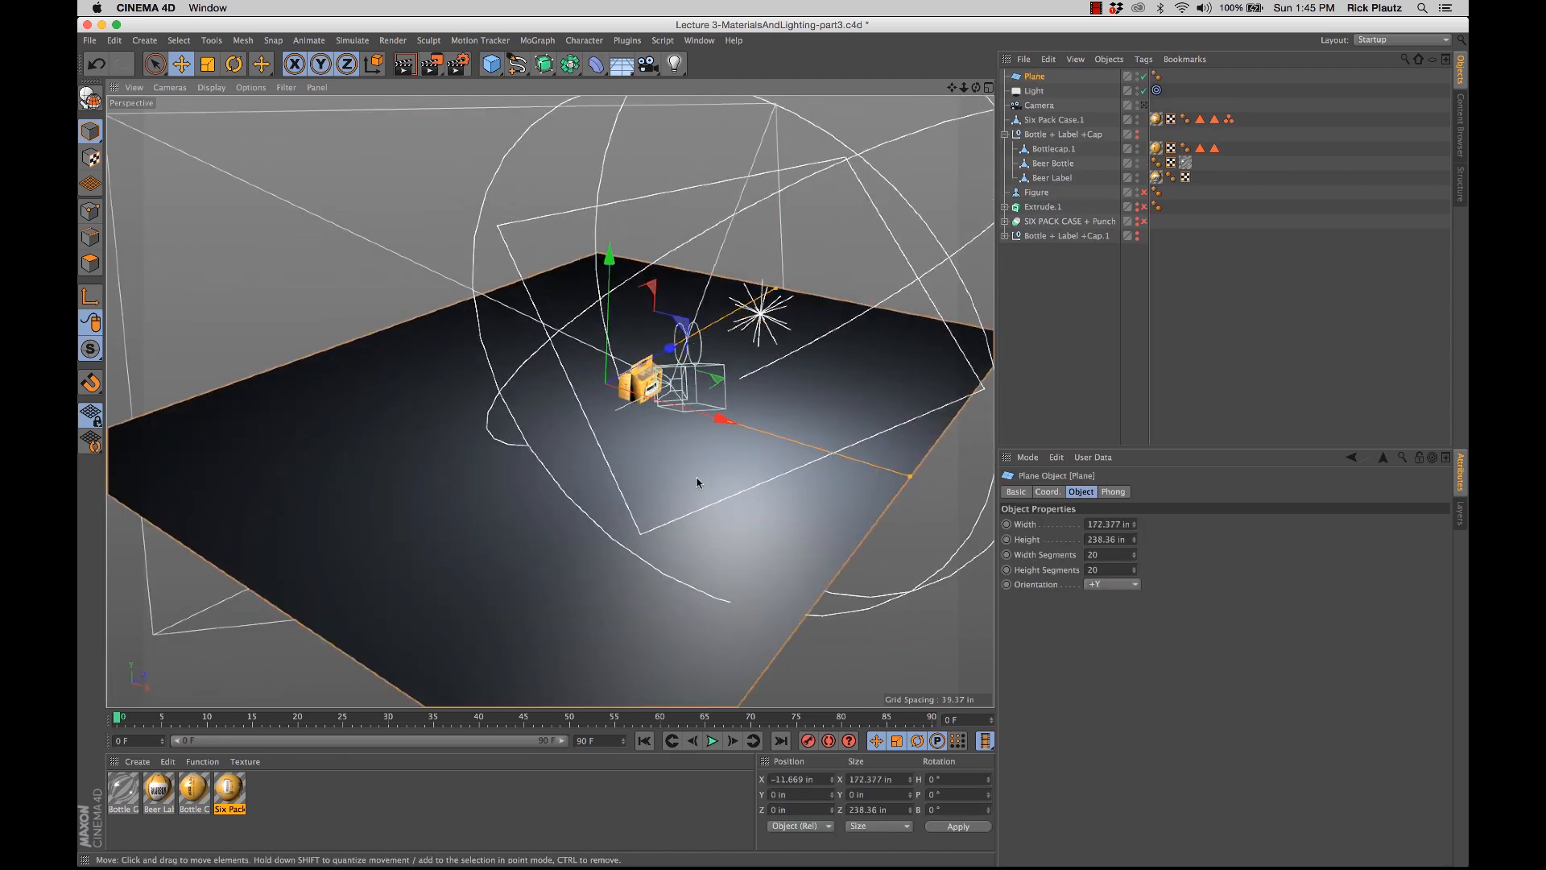
pyautogui.moveTo(698, 478)
pyautogui.keyDown('alt'); pyautogui.mouseDown()
pyautogui.moveTo(767, 480)
pyautogui.moveTo(700, 492)
pyautogui.mouseUp(); pyautogui.keyUp('alt')
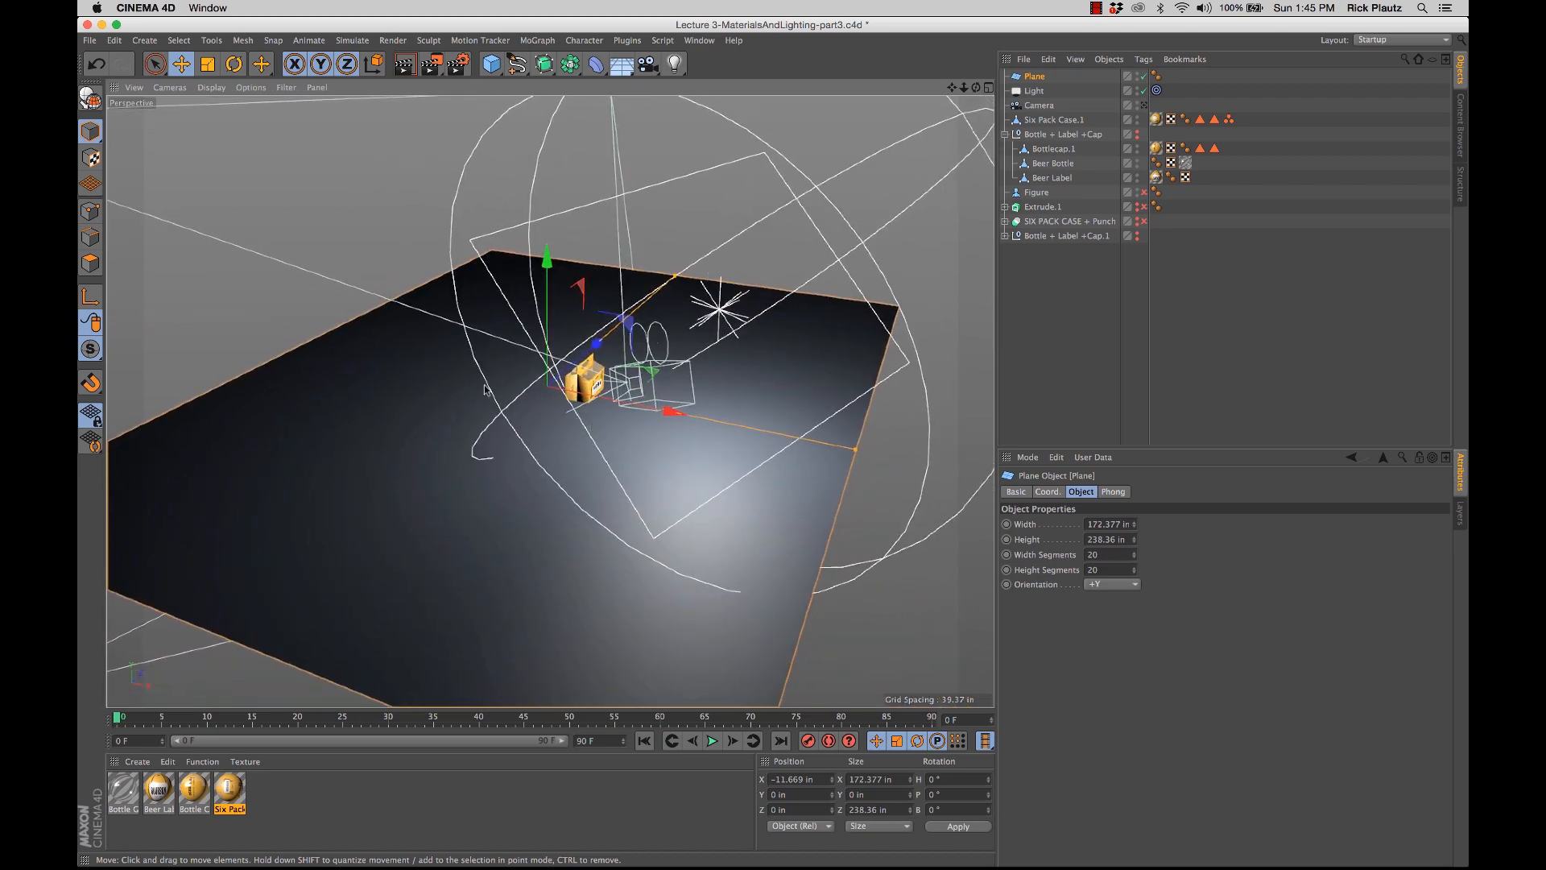
pyautogui.keyDown('alt'); pyautogui.moveTo(672, 470); pyautogui.dragTo(607, 472); pyautogui.keyUp('alt')
pyautogui.keyDown('alt'); pyautogui.moveTo(691, 449); pyautogui.dragTo(639, 471); pyautogui.keyUp('alt')
pyautogui.keyDown('alt'); pyautogui.moveTo(674, 463); pyautogui.dragTo(636, 475, button='right'); pyautogui.keyUp('alt')
pyautogui.keyDown('alt'); pyautogui.moveTo(663, 476); pyautogui.dragTo(648, 443, button='middle'); pyautogui.keyUp('alt')
pyautogui.moveTo(647, 442)
pyautogui.keyDown('alt'); pyautogui.mouseDown()
pyautogui.moveTo(620, 442)
pyautogui.moveTo(684, 418)
pyautogui.moveTo(665, 418)
pyautogui.mouseUp(); pyautogui.keyUp('alt')
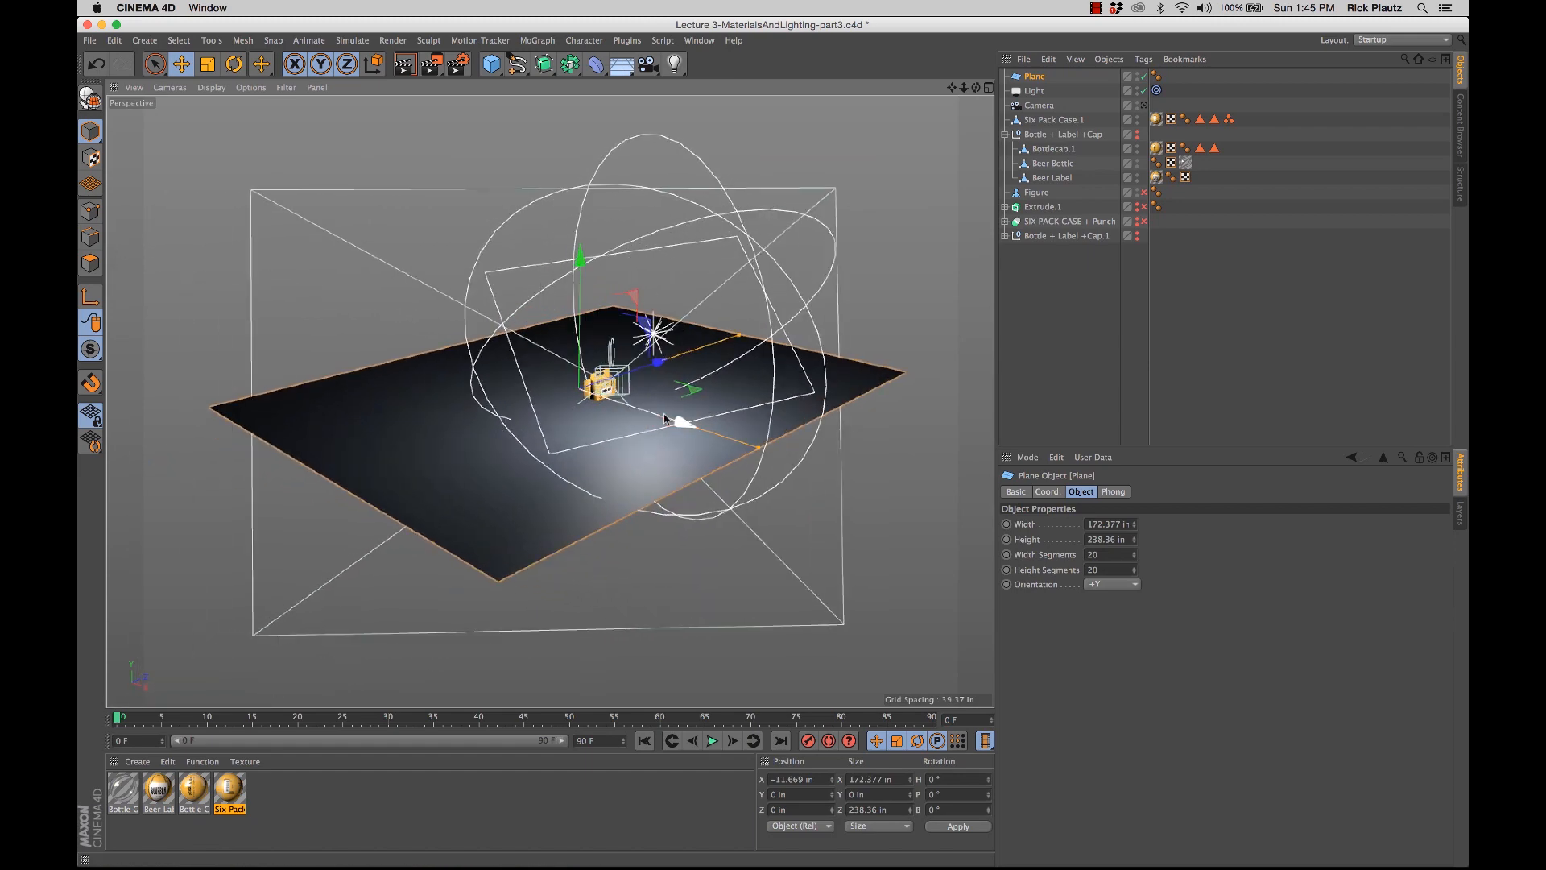
pyautogui.keyDown('alt'); pyautogui.moveTo(665, 418); pyautogui.dragTo(688, 391); pyautogui.keyUp('alt')
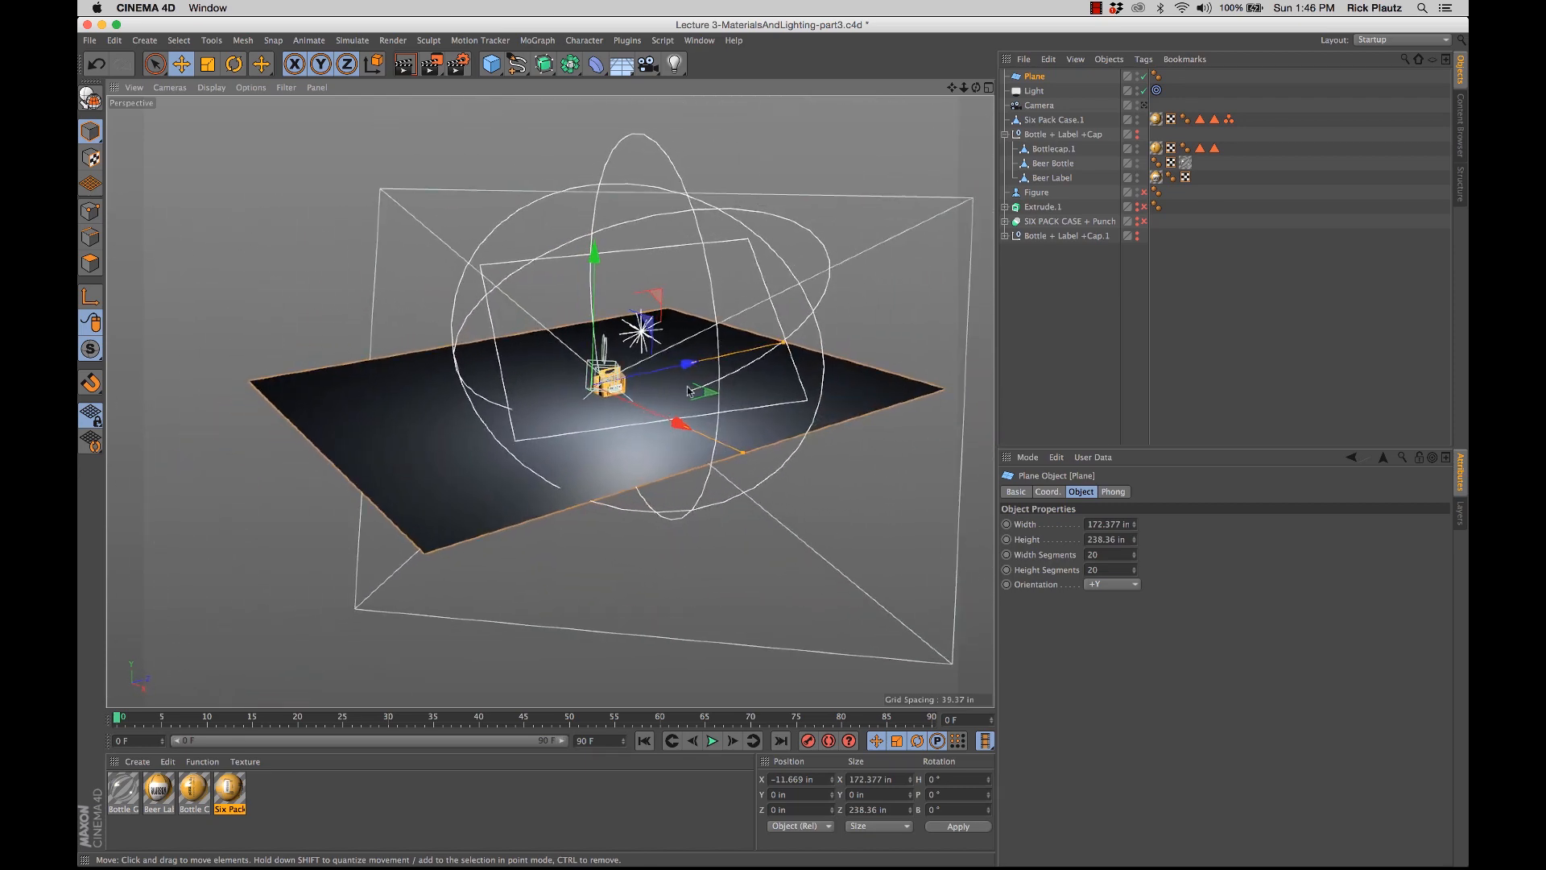
pyautogui.moveTo(612, 443)
pyautogui.keyDown('alt'); pyautogui.mouseDown()
pyautogui.moveTo(761, 435)
pyautogui.moveTo(584, 450)
pyautogui.mouseUp(); pyautogui.keyUp('alt')
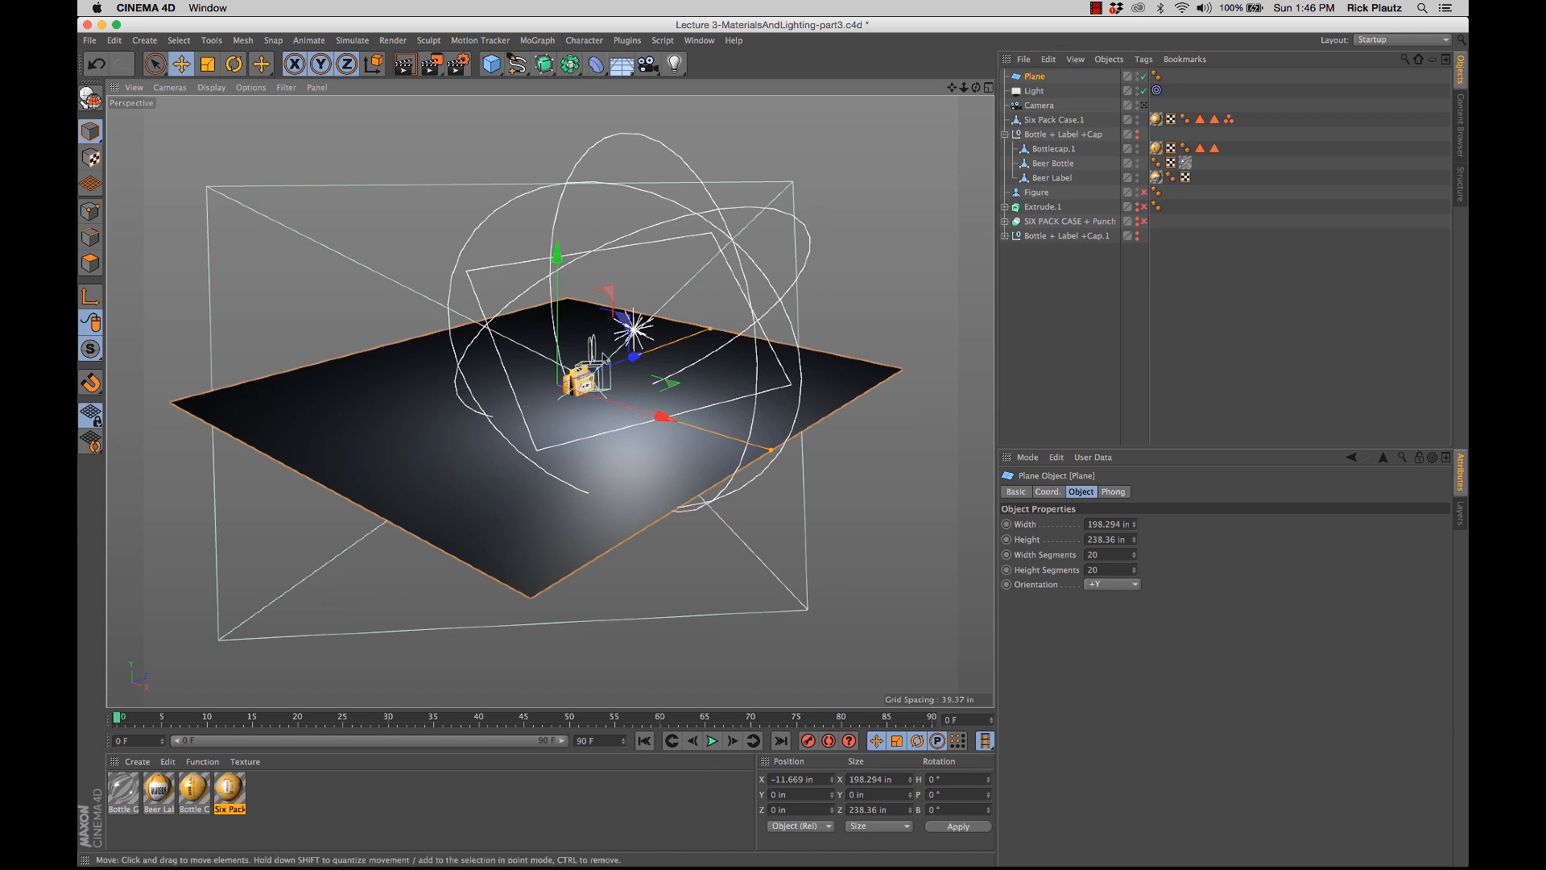
# Step: Add a Bend deformer and make it a child of the Plane object
pyautogui.click(606, 74)
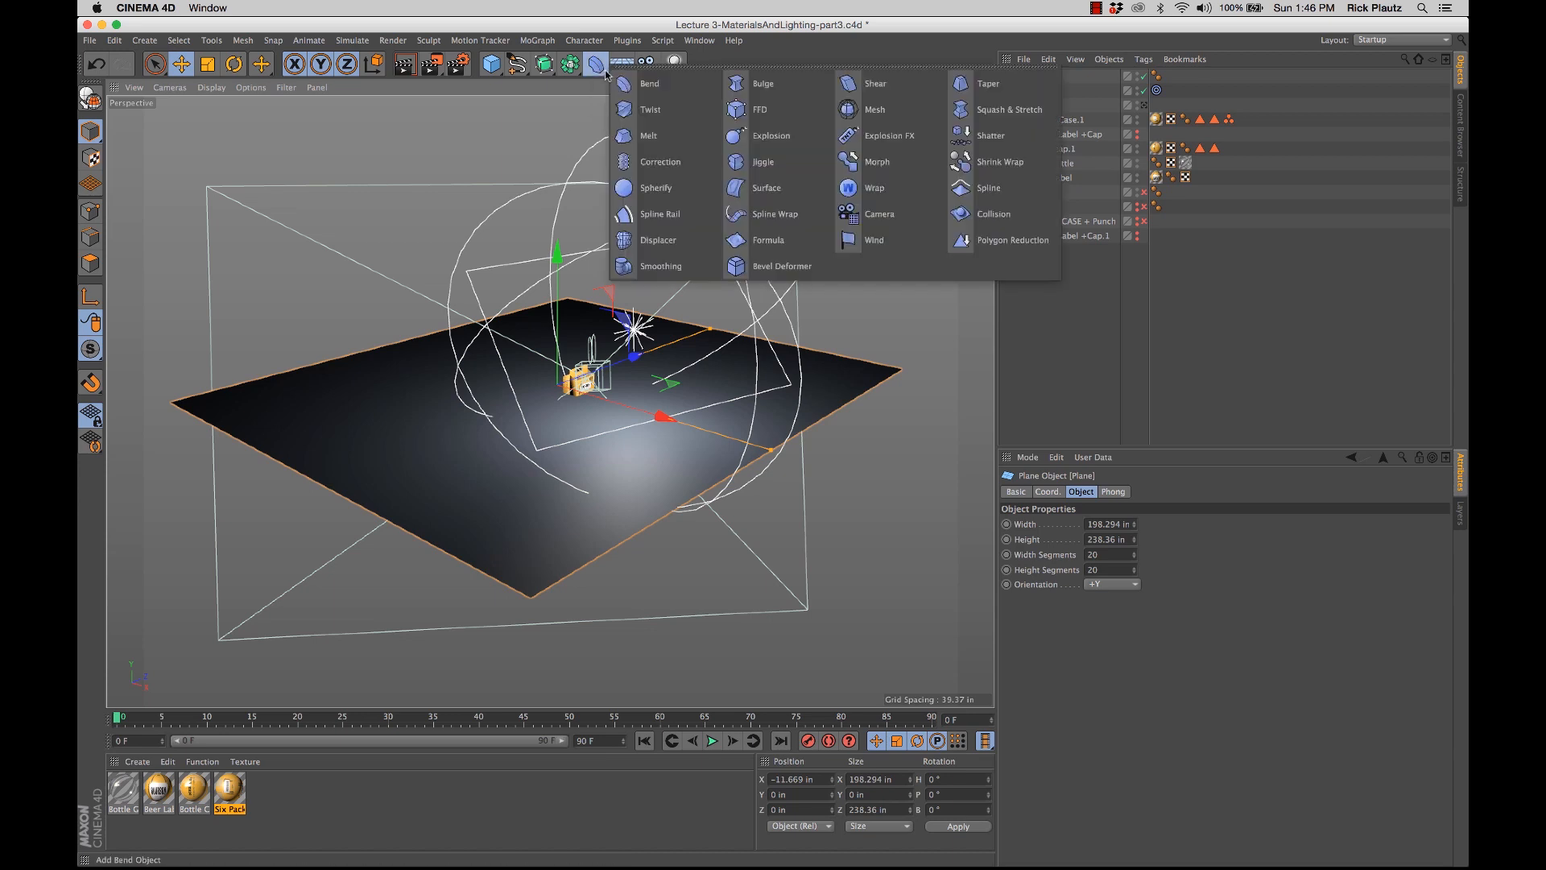
pyautogui.click(670, 84)
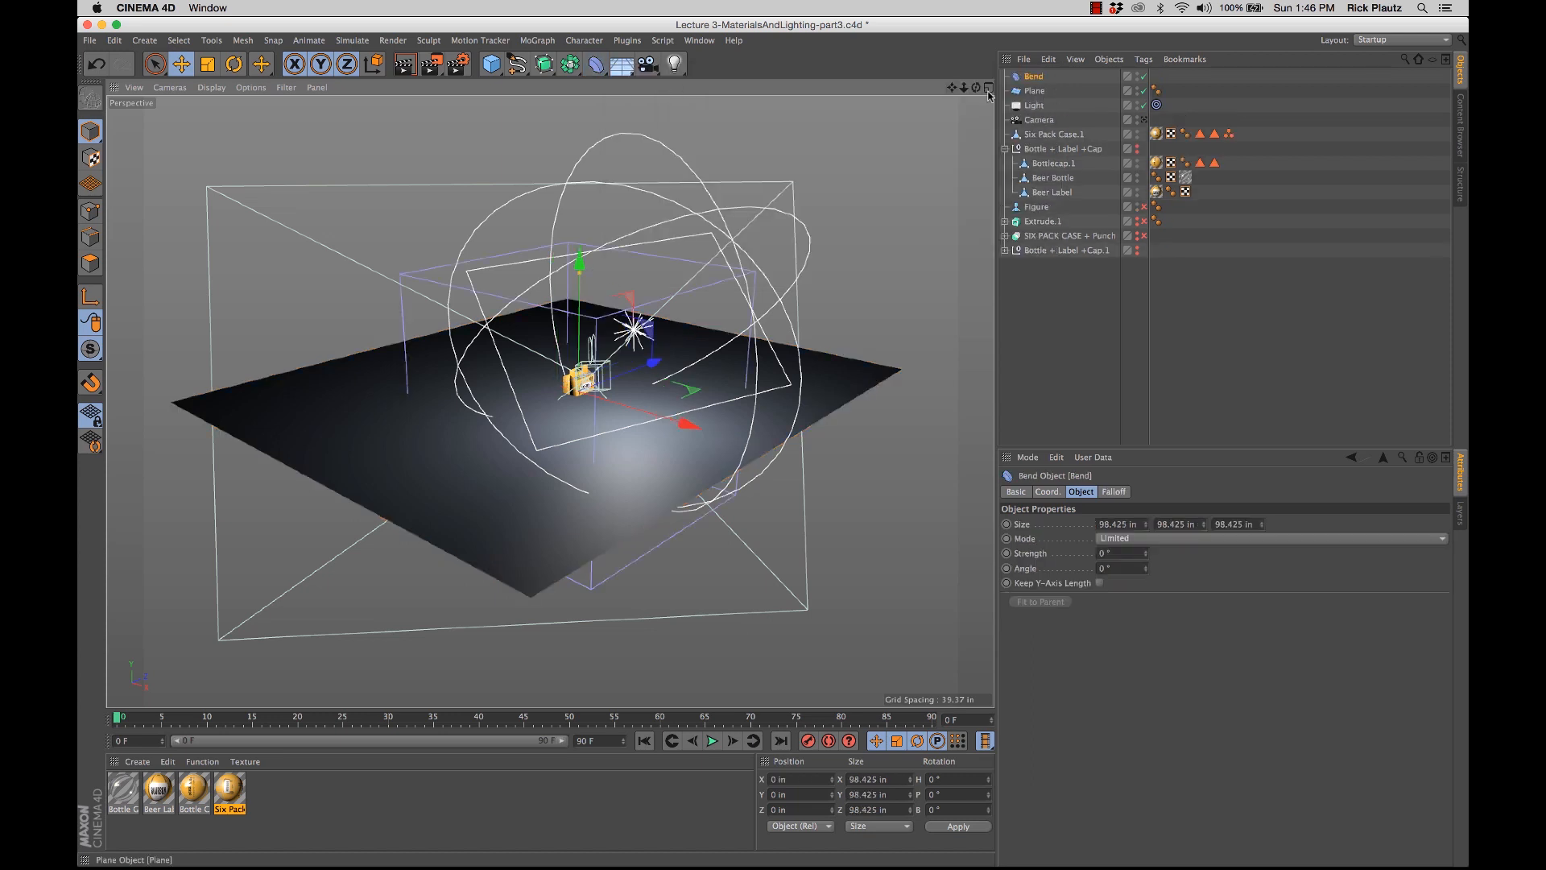
pyautogui.keyDown('alt'); pyautogui.moveTo(576, 418); pyautogui.dragTo(512, 396); pyautogui.keyUp('alt')
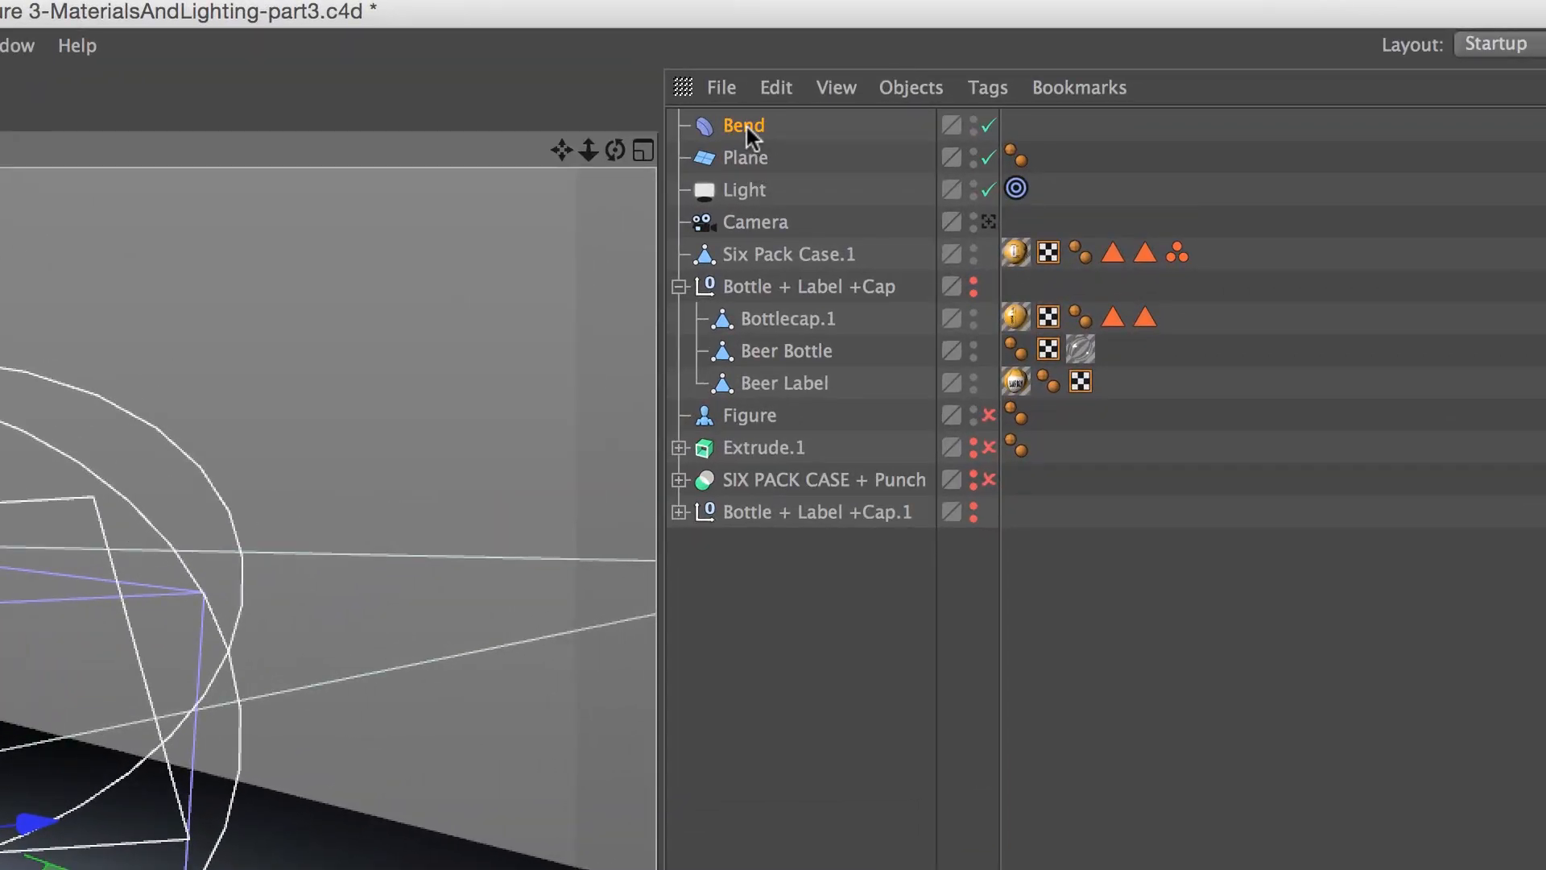
pyautogui.moveTo(751, 153); pyautogui.dragTo(751, 156)
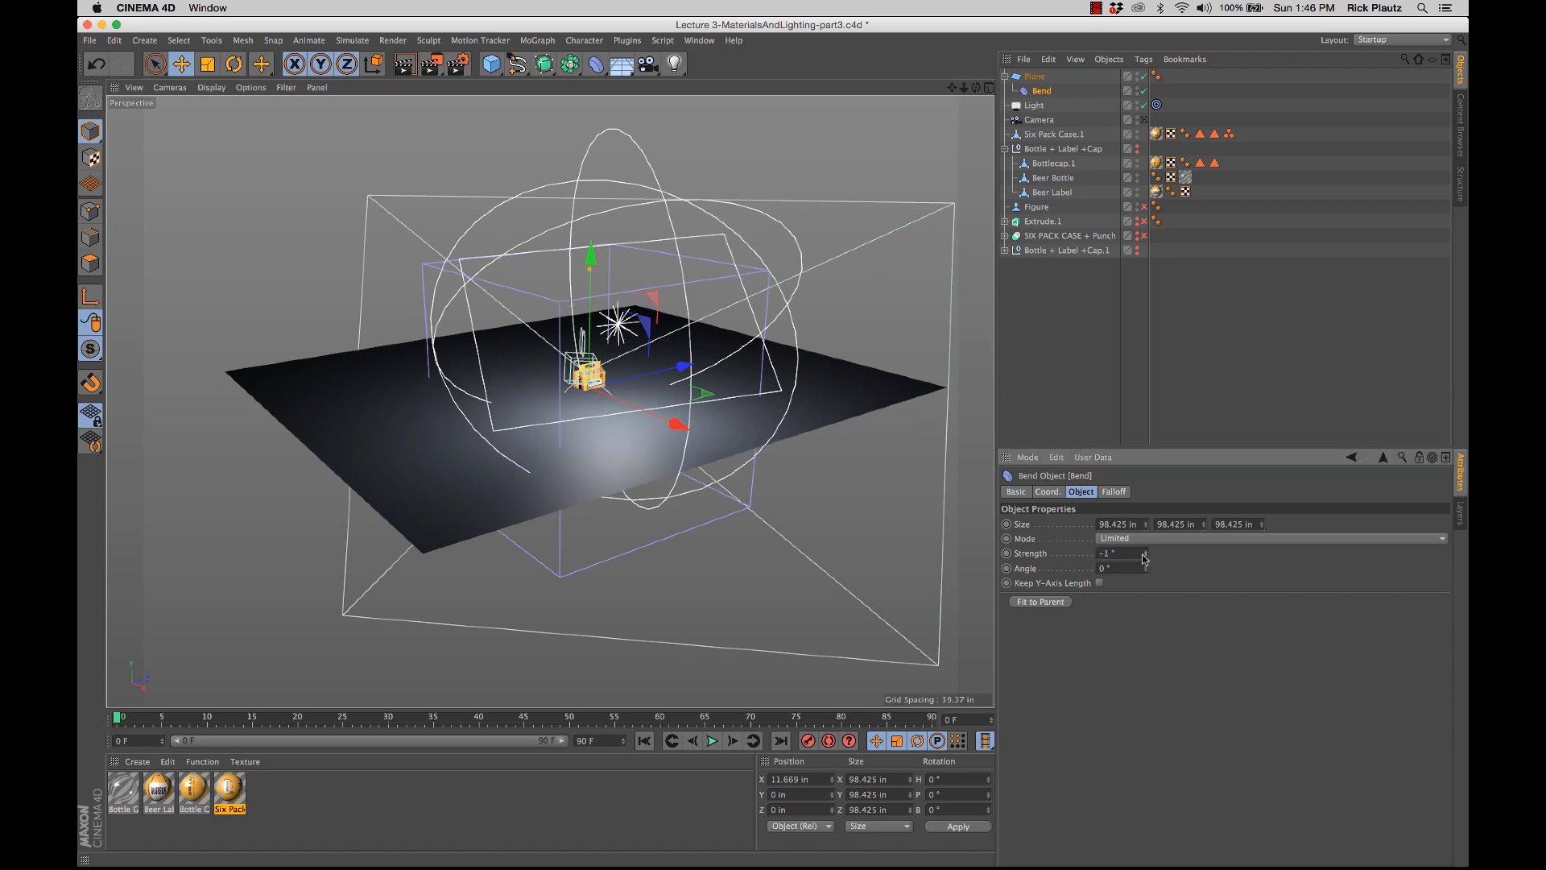
# Step: Try raising the Bend deformer's strength to about 147° and undo the change
pyautogui.moveTo(1144, 558); pyautogui.dragTo(1144, 515)
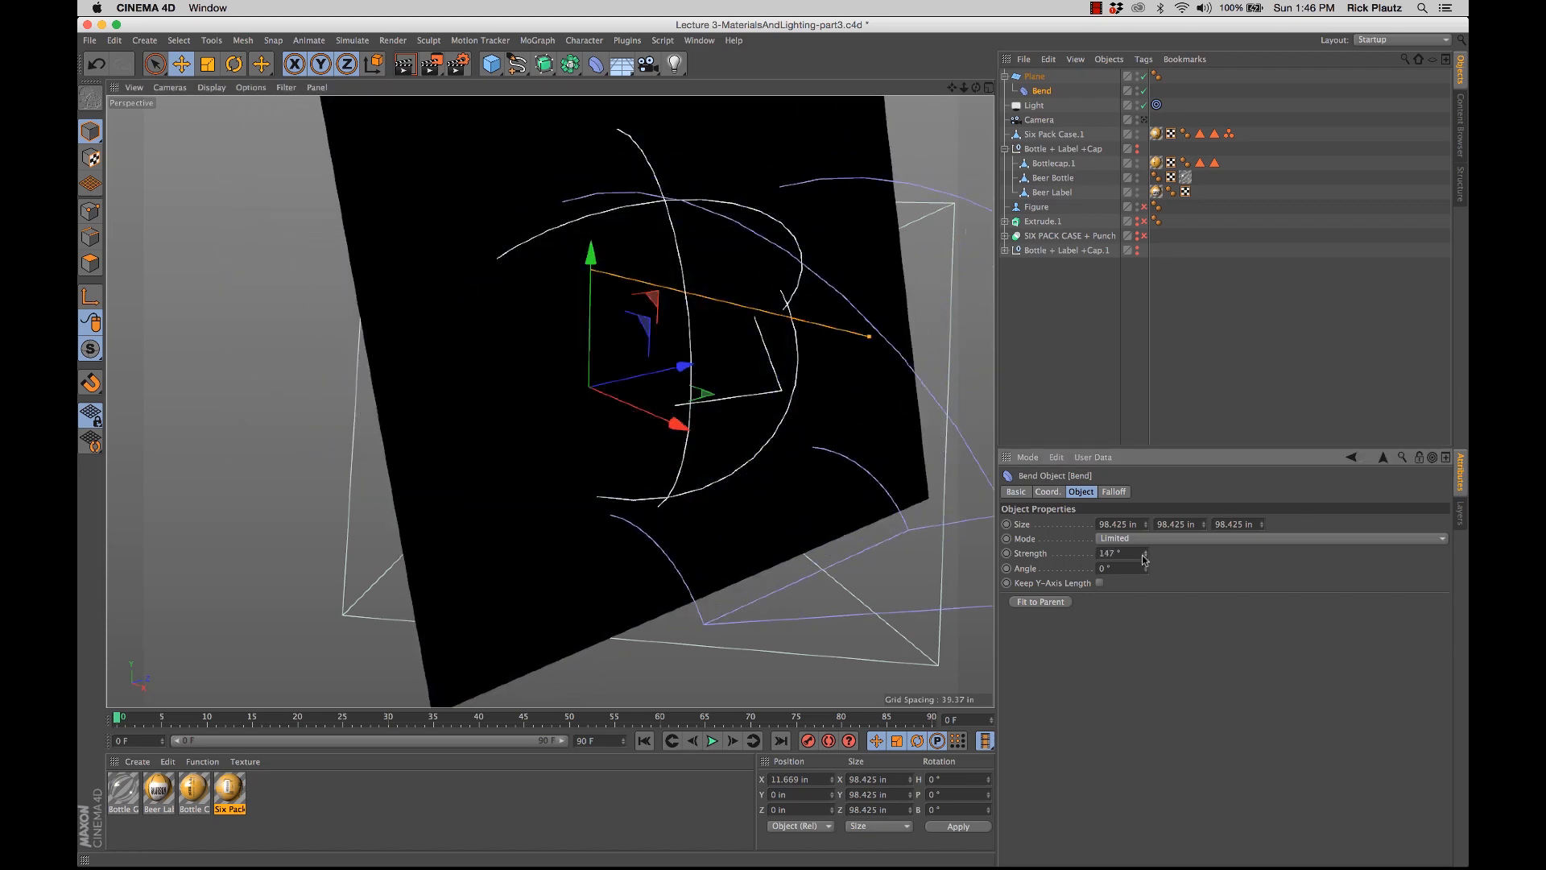
pyautogui.press('super+z')
# Step: Fit the Bend deformer to its parent plane and set its Y size to 35 in
pyautogui.keyDown('alt'); pyautogui.moveTo(702, 459); pyautogui.dragTo(723, 455); pyautogui.keyUp('alt')
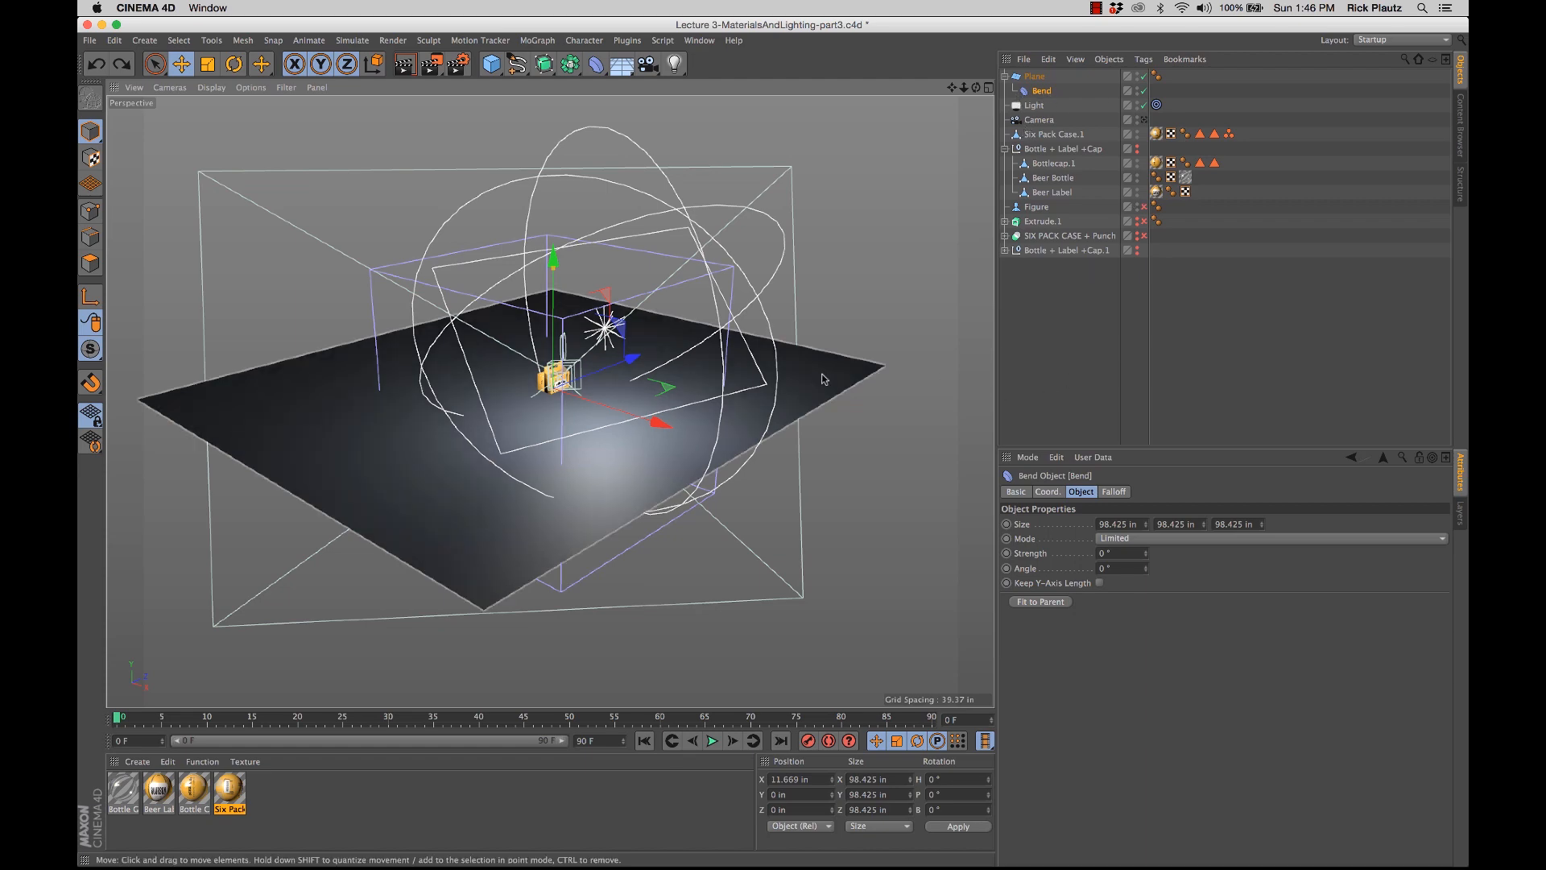
pyautogui.keyDown('alt'); pyautogui.moveTo(794, 375); pyautogui.dragTo(764, 402); pyautogui.keyUp('alt')
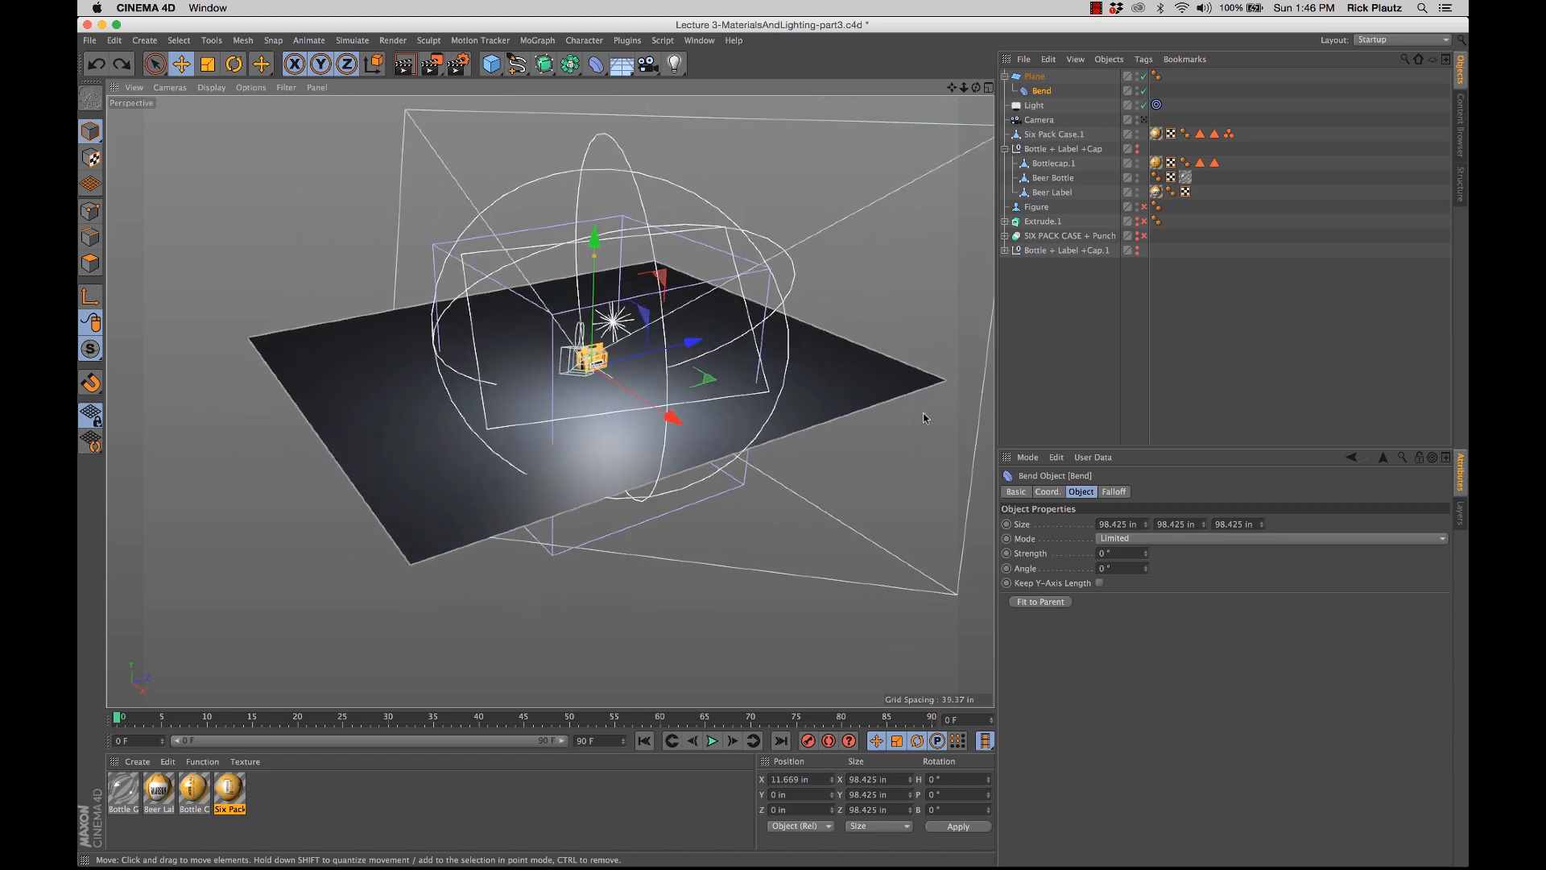
pyautogui.click(1040, 602)
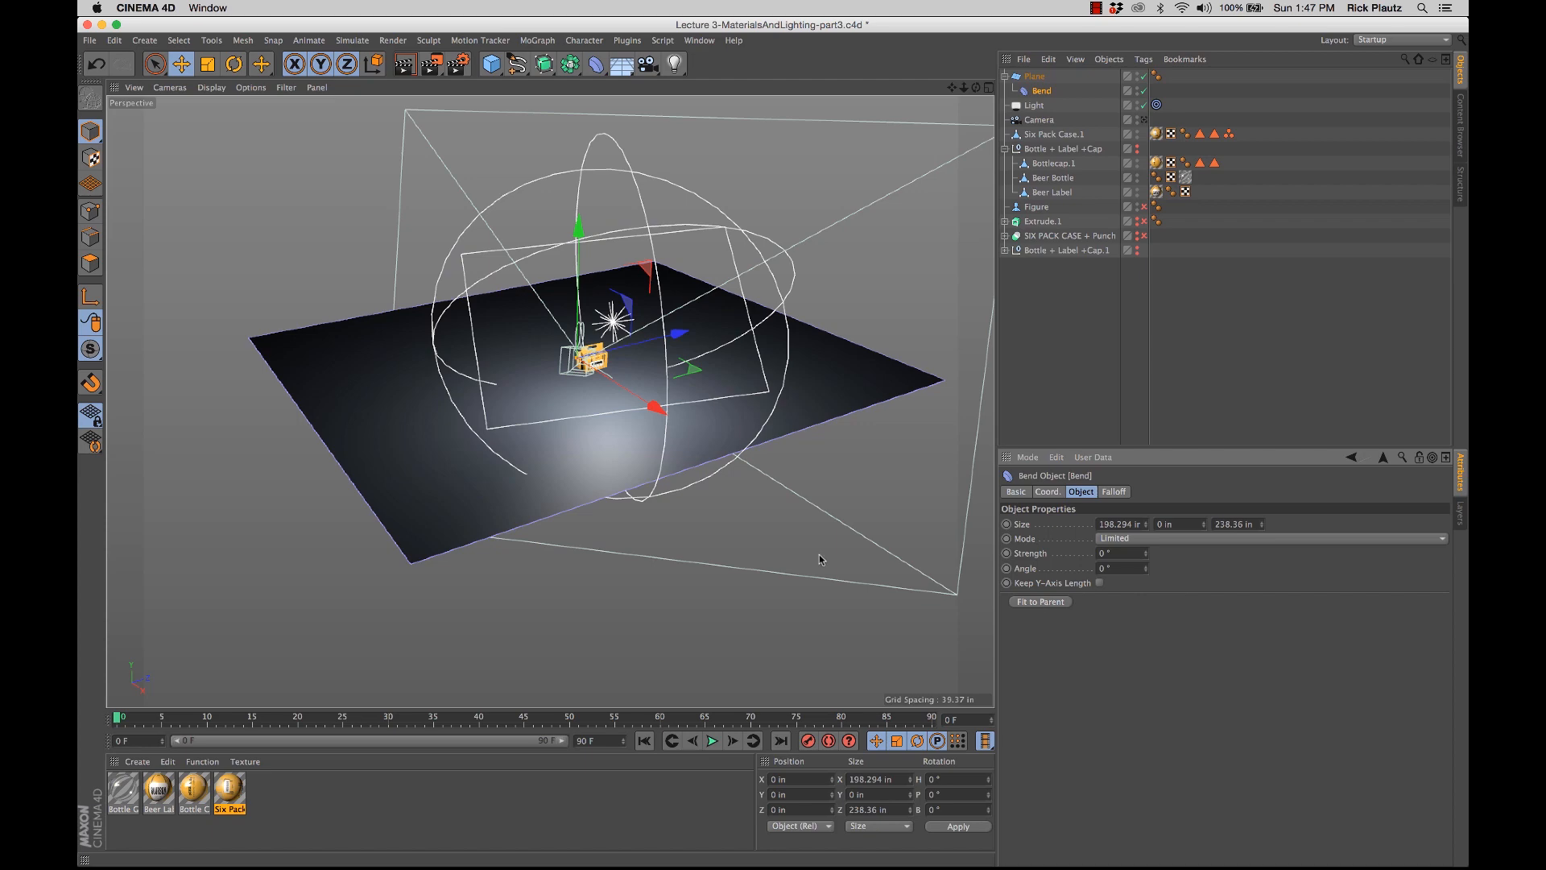
pyautogui.keyDown('alt'); pyautogui.moveTo(618, 471); pyautogui.dragTo(593, 480); pyautogui.keyUp('alt')
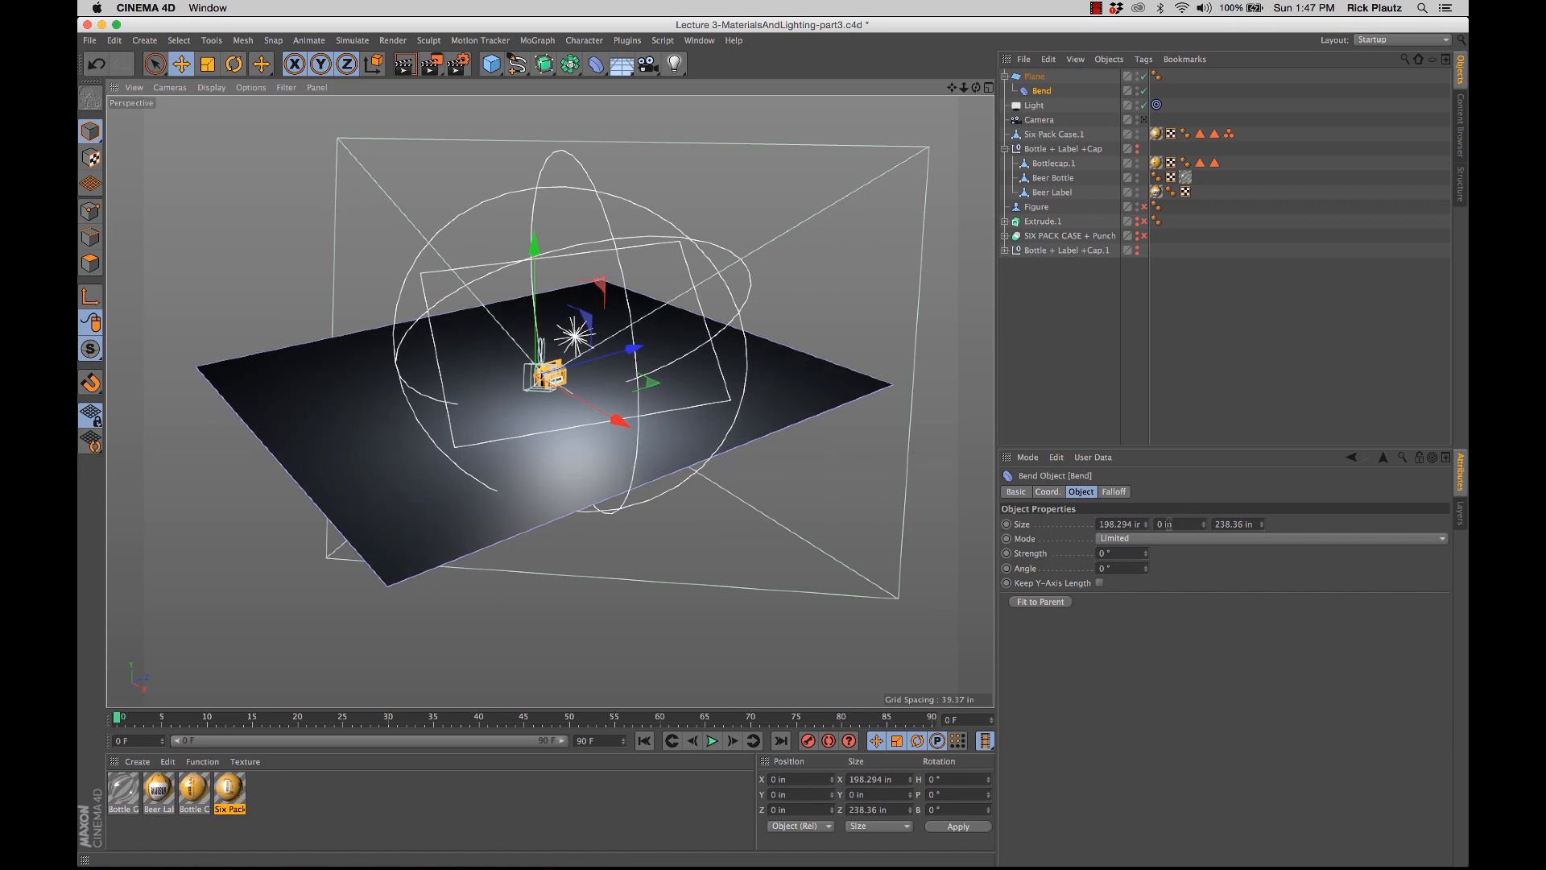
pyautogui.moveTo(1203, 525); pyautogui.dragTo(1205, 505)
pyautogui.click(1205, 528)
pyautogui.keyDown('alt'); pyautogui.moveTo(663, 416); pyautogui.dragTo(691, 398); pyautogui.keyUp('alt')
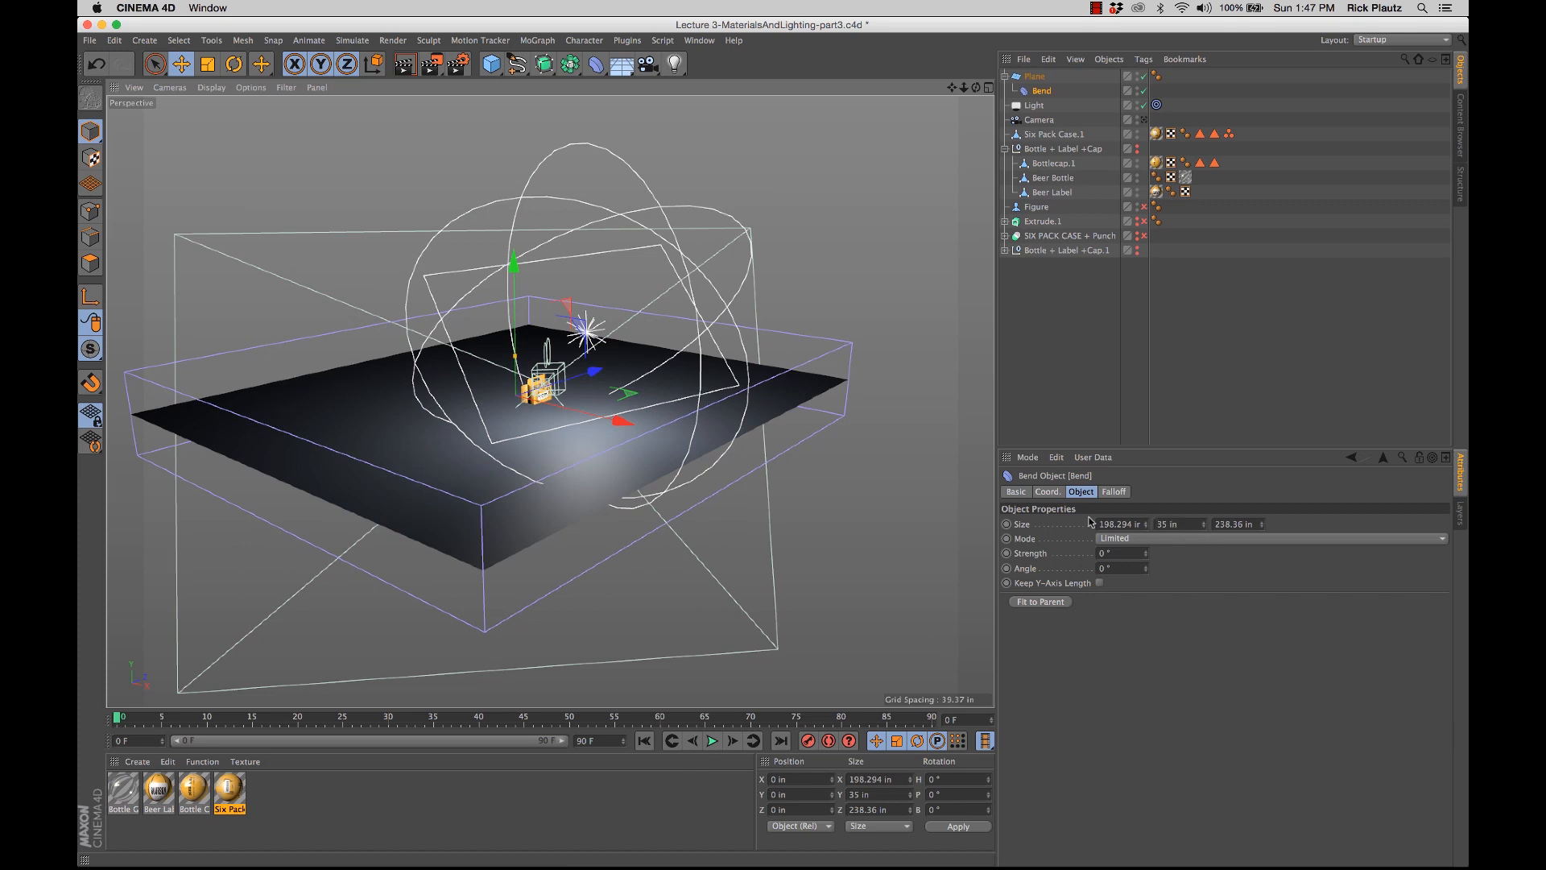
# Step: Set the Bend strength to about 48° and rotate the deformer to a bank angle of -90°
pyautogui.moveTo(1149, 561)
pyautogui.mouseDown()
pyautogui.moveTo(1184, 561)
pyautogui.moveTo(1165, 561)
pyautogui.mouseUp()
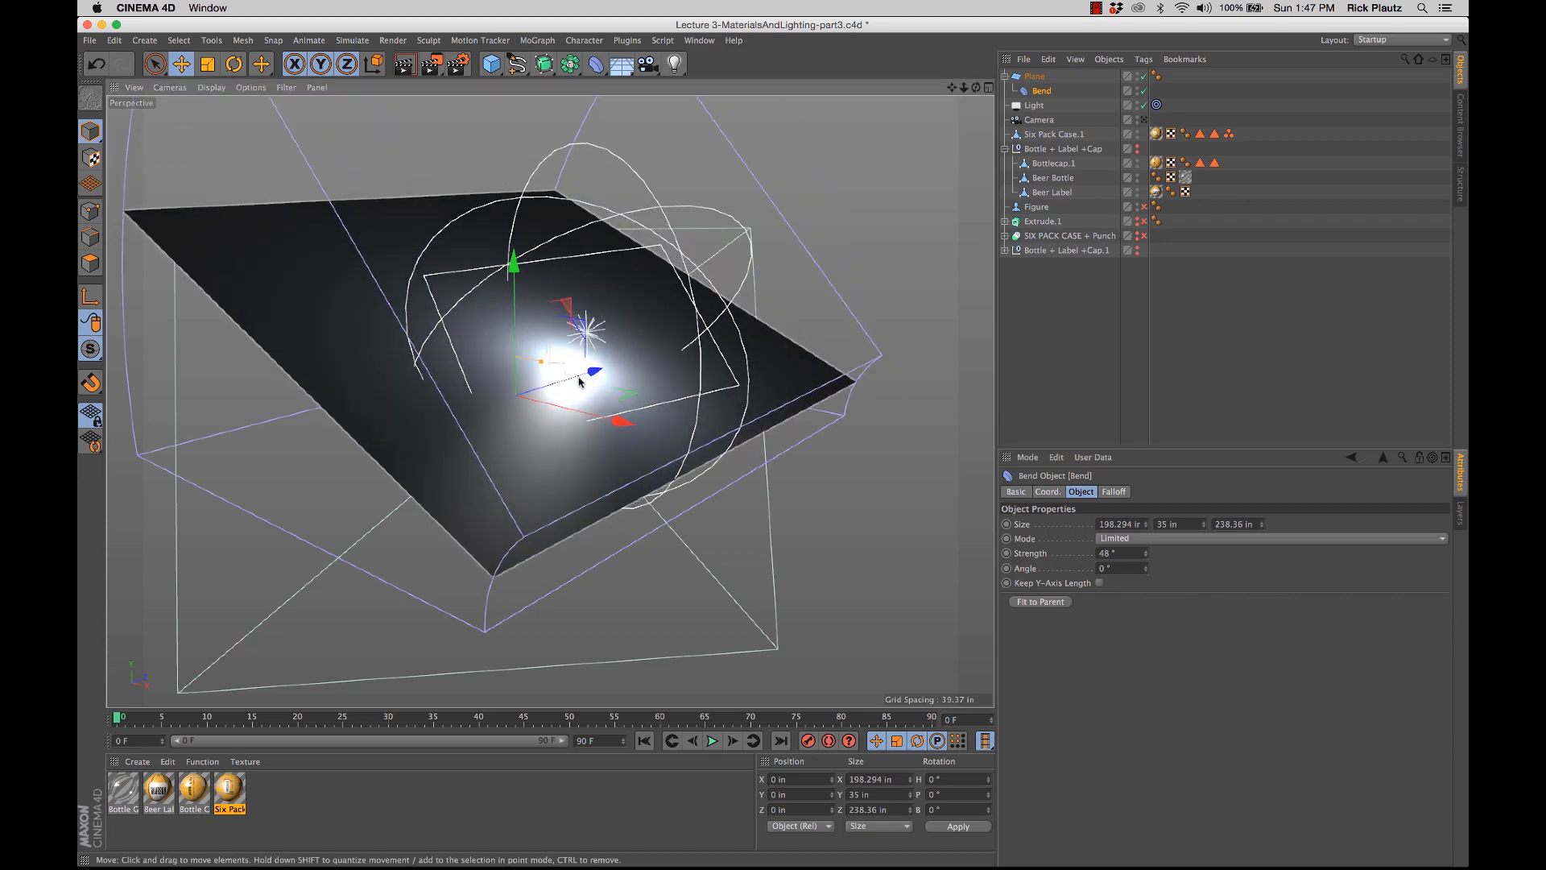
pyautogui.keyDown('alt'); pyautogui.moveTo(602, 371); pyautogui.dragTo(559, 398, button='right'); pyautogui.keyUp('alt')
pyautogui.keyDown('alt'); pyautogui.moveTo(560, 401); pyautogui.dragTo(727, 337); pyautogui.keyUp('alt')
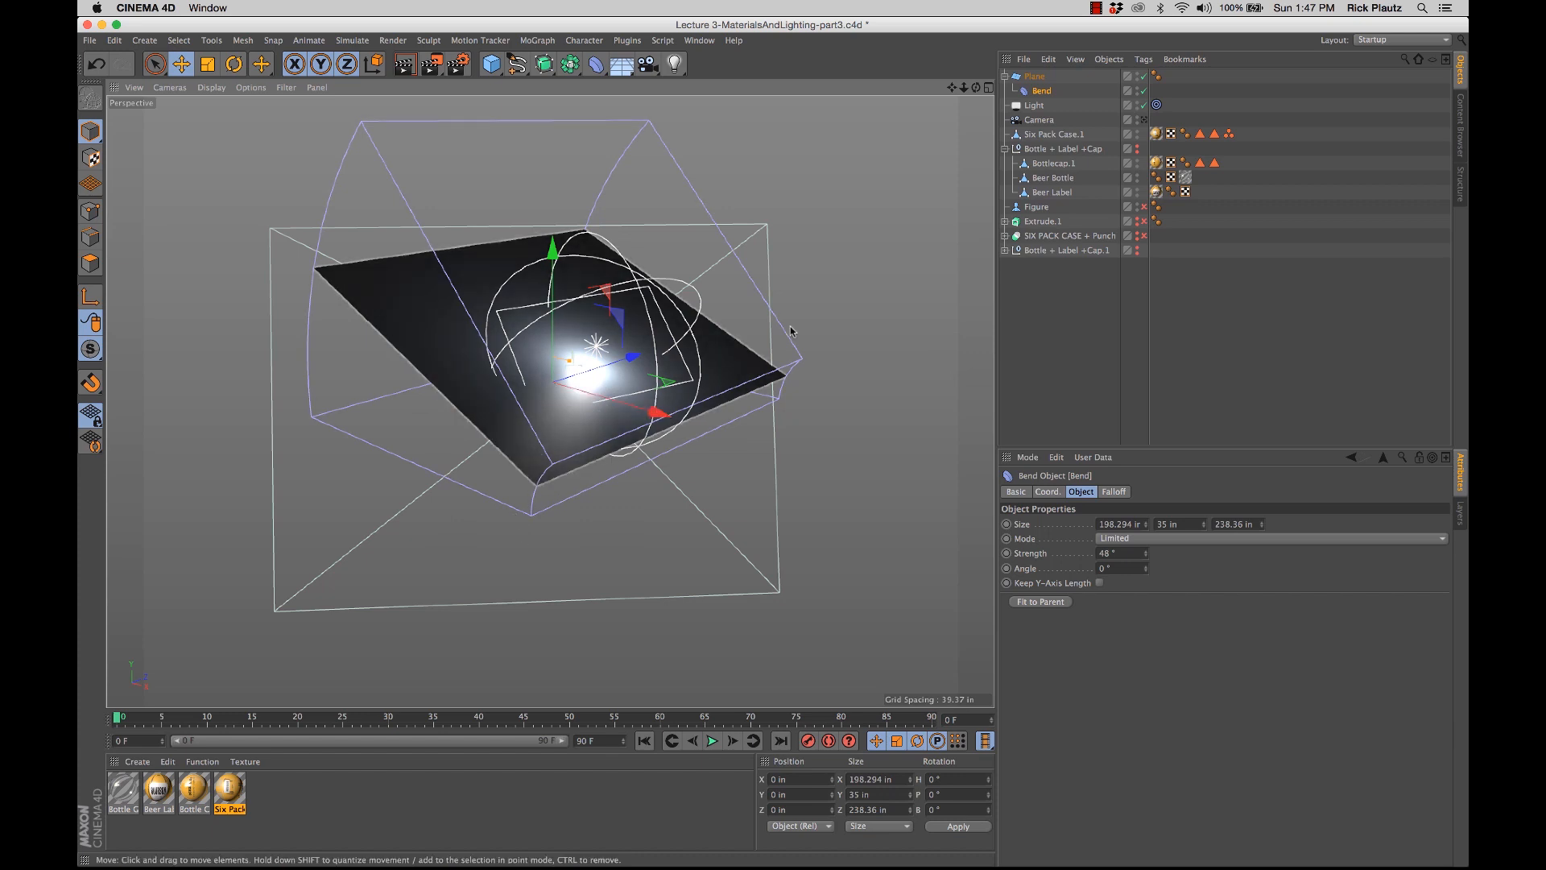
pyautogui.press('r')
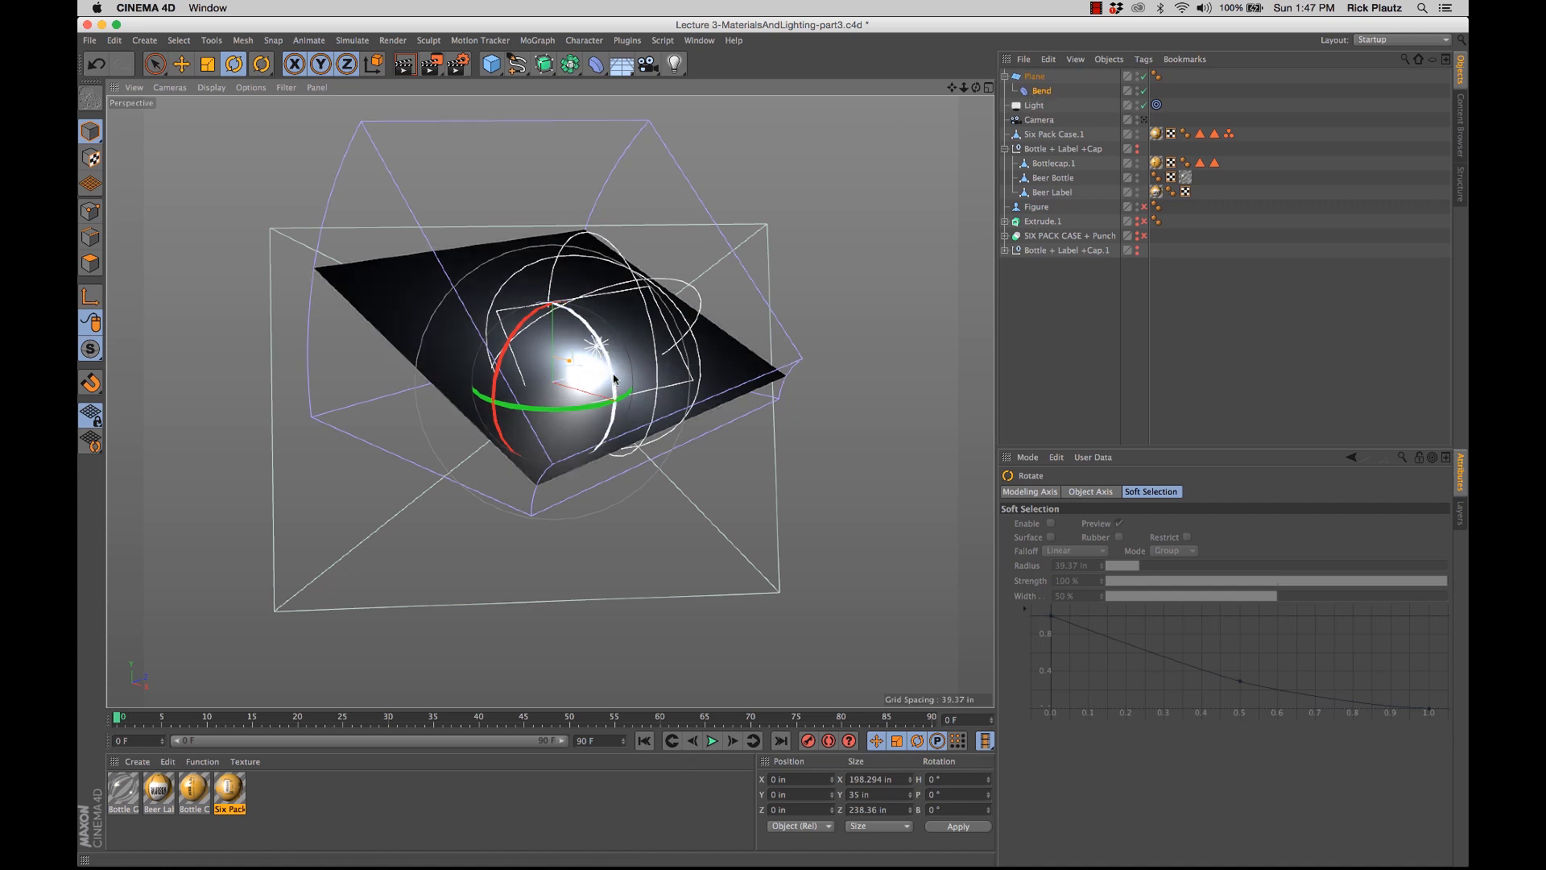
pyautogui.moveTo(614, 378); pyautogui.dragTo(538, 326)
# Step: Try rotating the Bend deformer a further -90° about another axis and undo that rotation
pyautogui.moveTo(651, 434); pyautogui.dragTo(700, 433)
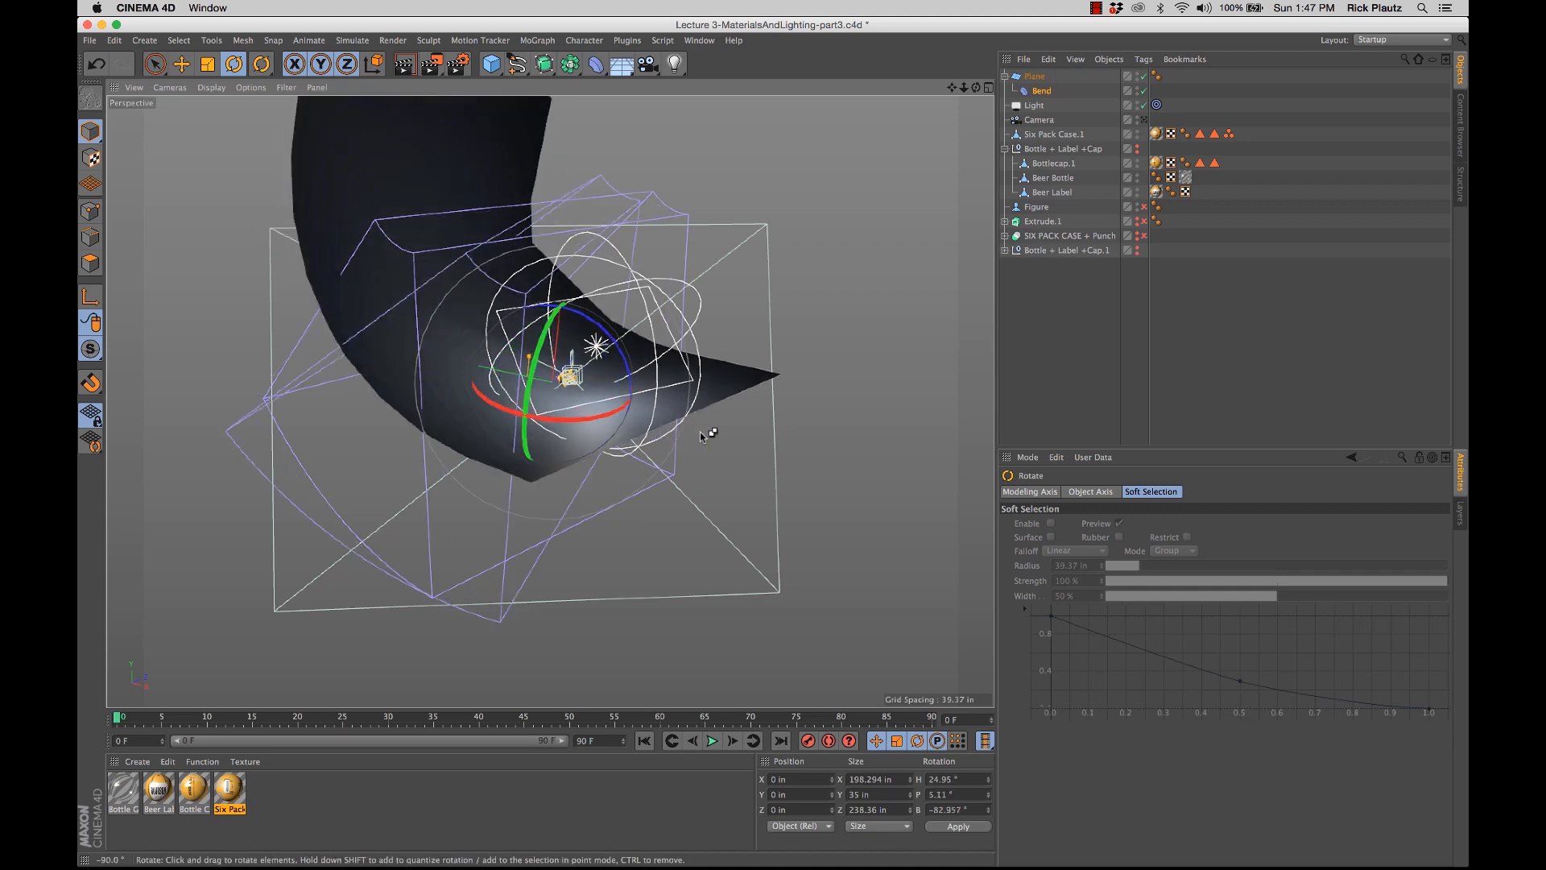
pyautogui.press('super+z')
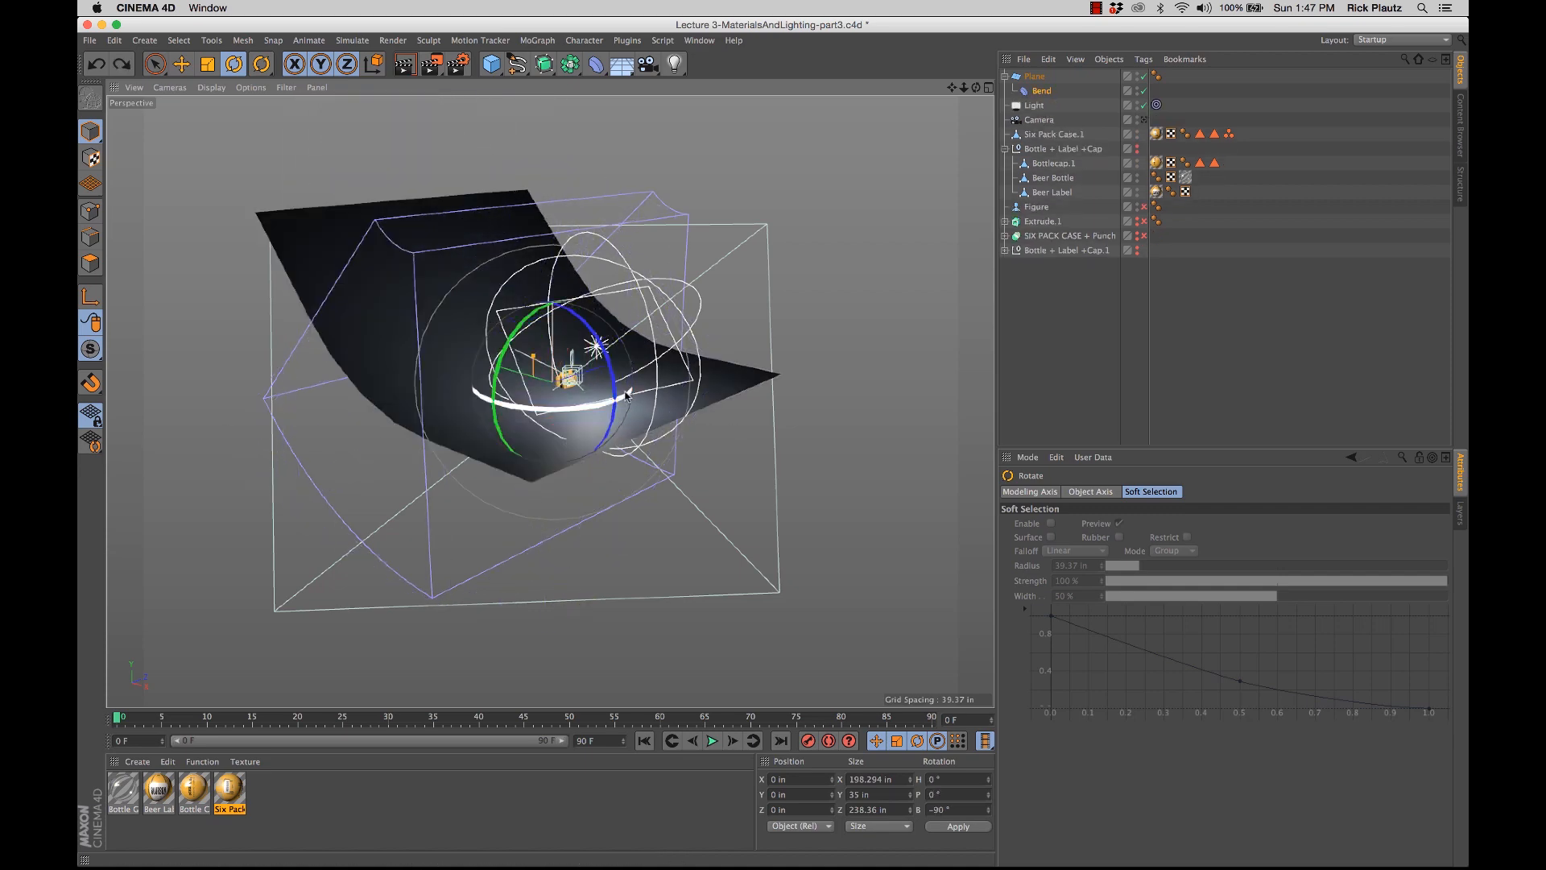
# Step: Increase the Bend deformer's X size to about 248 in and set its strength to 90°
pyautogui.keyDown('alt'); pyautogui.moveTo(626, 393); pyautogui.dragTo(694, 374); pyautogui.keyUp('alt')
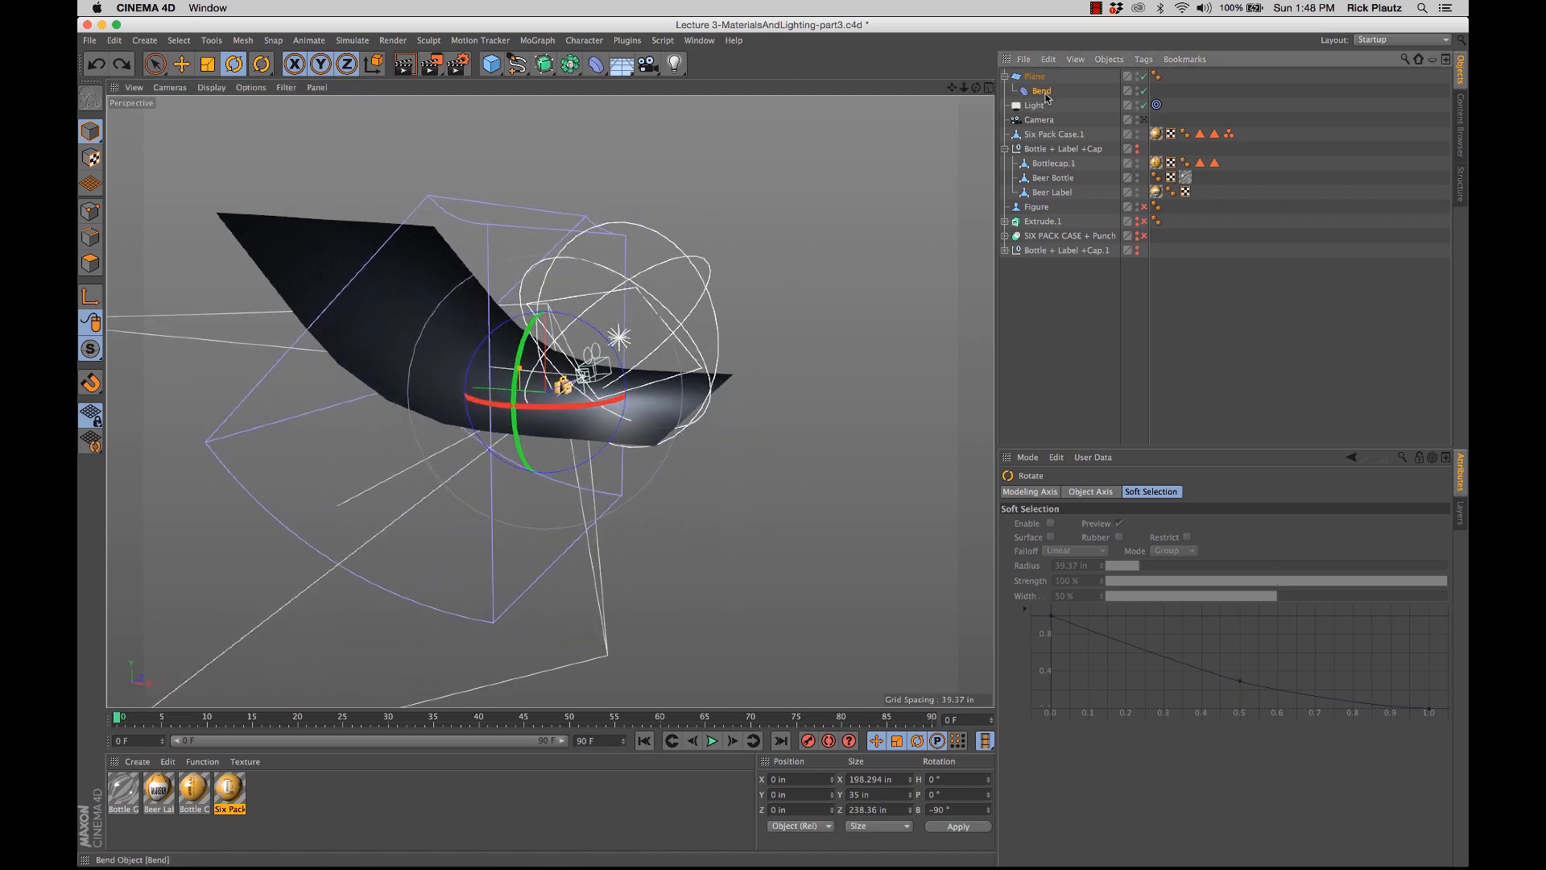
pyautogui.click(1043, 92)
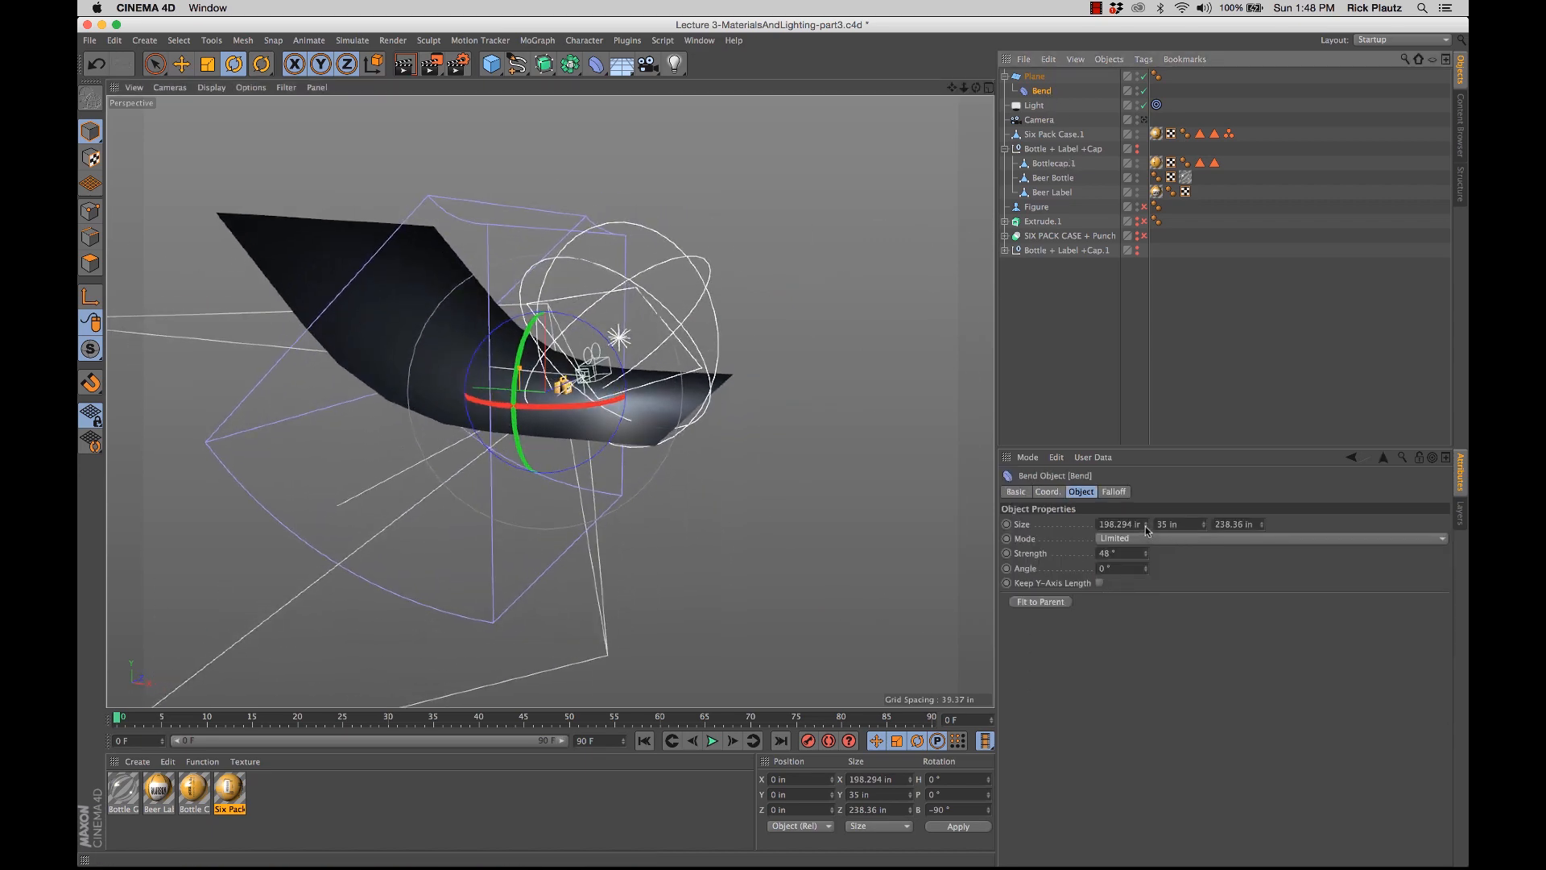
pyautogui.moveTo(1146, 524)
pyautogui.mouseDown()
pyautogui.moveTo(1145, 557)
pyautogui.moveTo(1145, 509)
pyautogui.moveTo(1148, 550)
pyautogui.moveTo(1148, 531)
pyautogui.mouseUp()
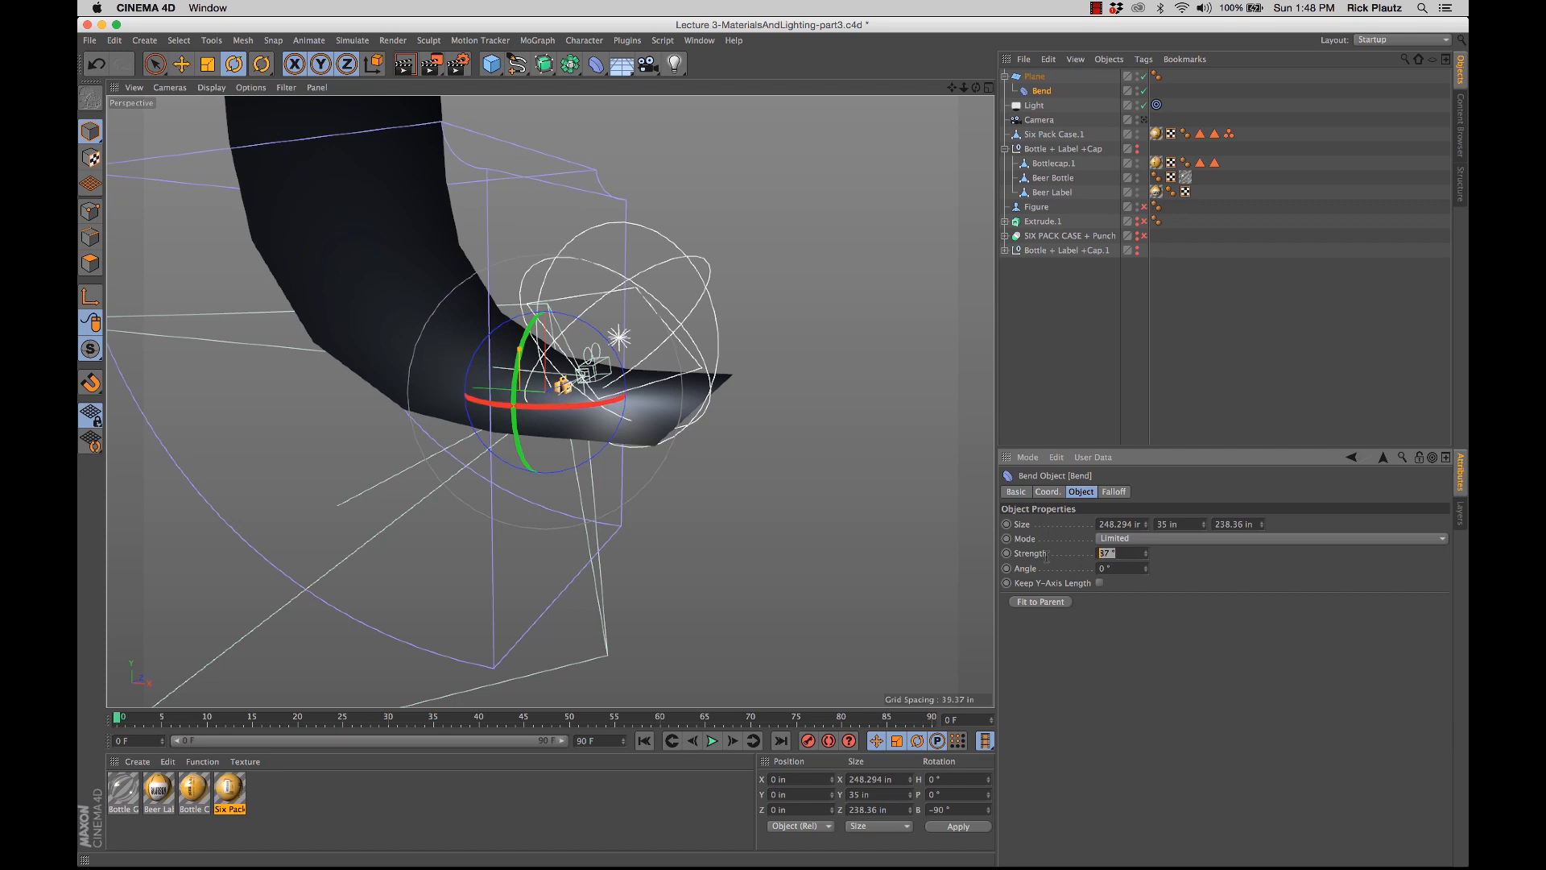
pyautogui.press('Return')
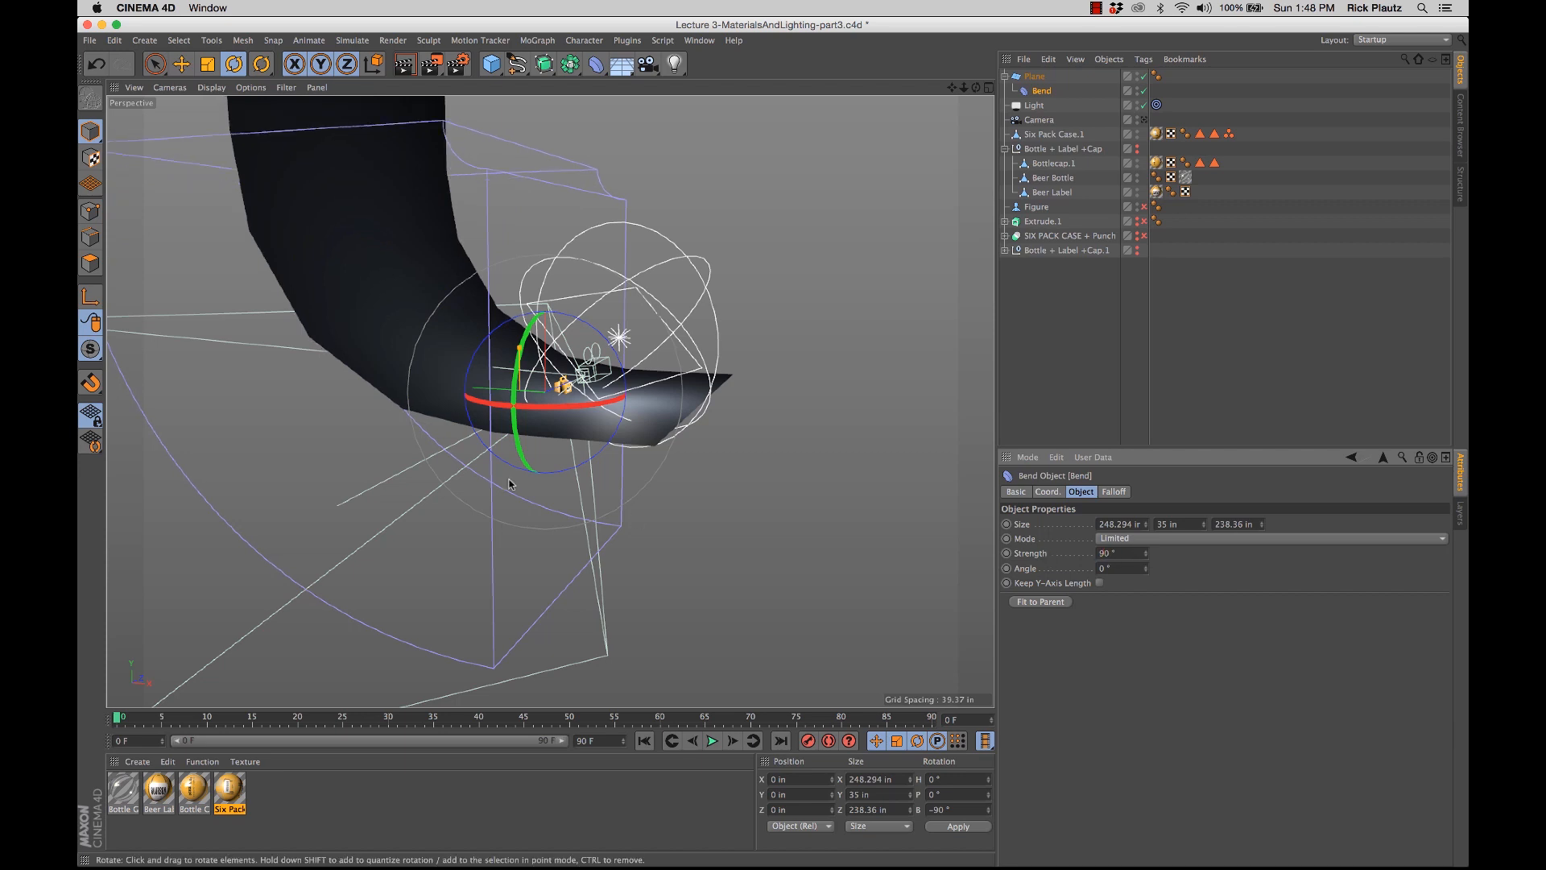
pyautogui.keyDown('alt'); pyautogui.moveTo(548, 400); pyautogui.dragTo(644, 396, button='middle'); pyautogui.keyUp('alt')
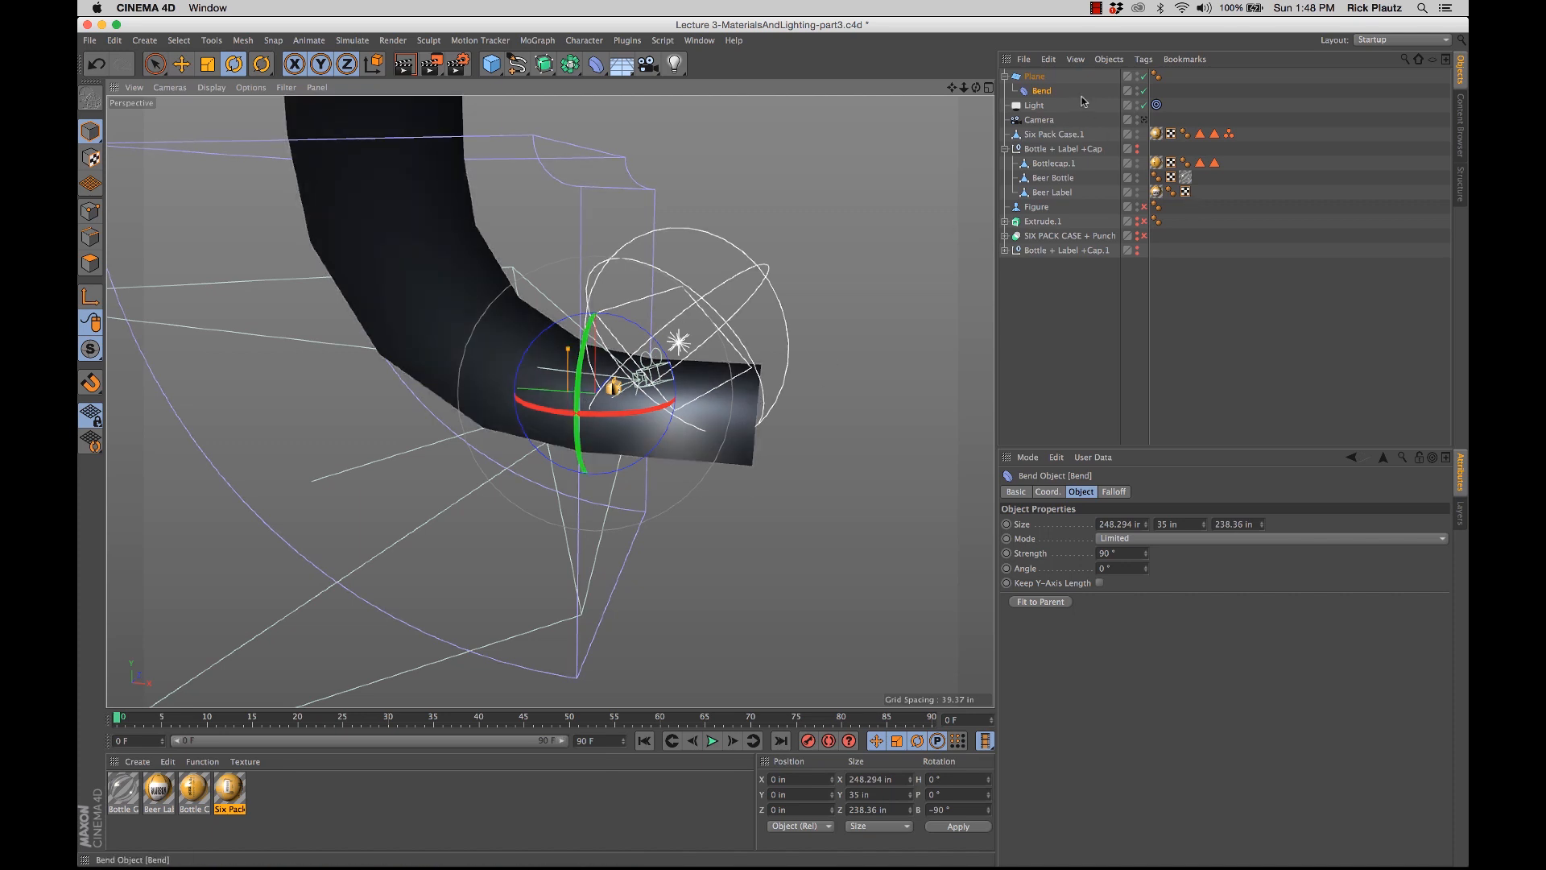
# Step: Select the plane and display the viewport in Gouraud Shading (Lines) to inspect the segments along its curve
pyautogui.click(1033, 78)
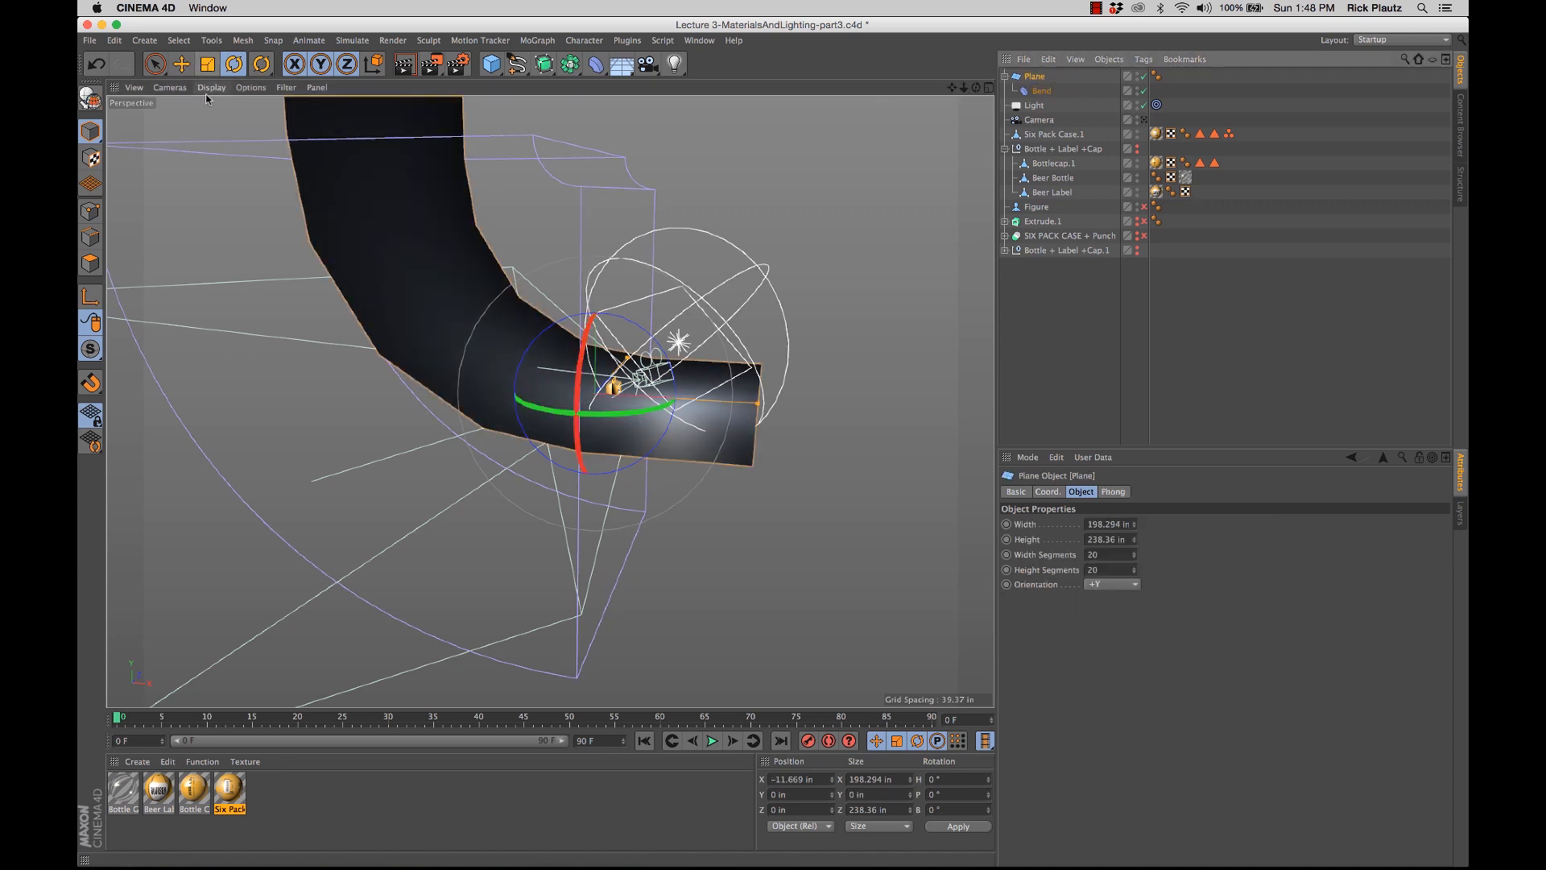
pyautogui.click(211, 88)
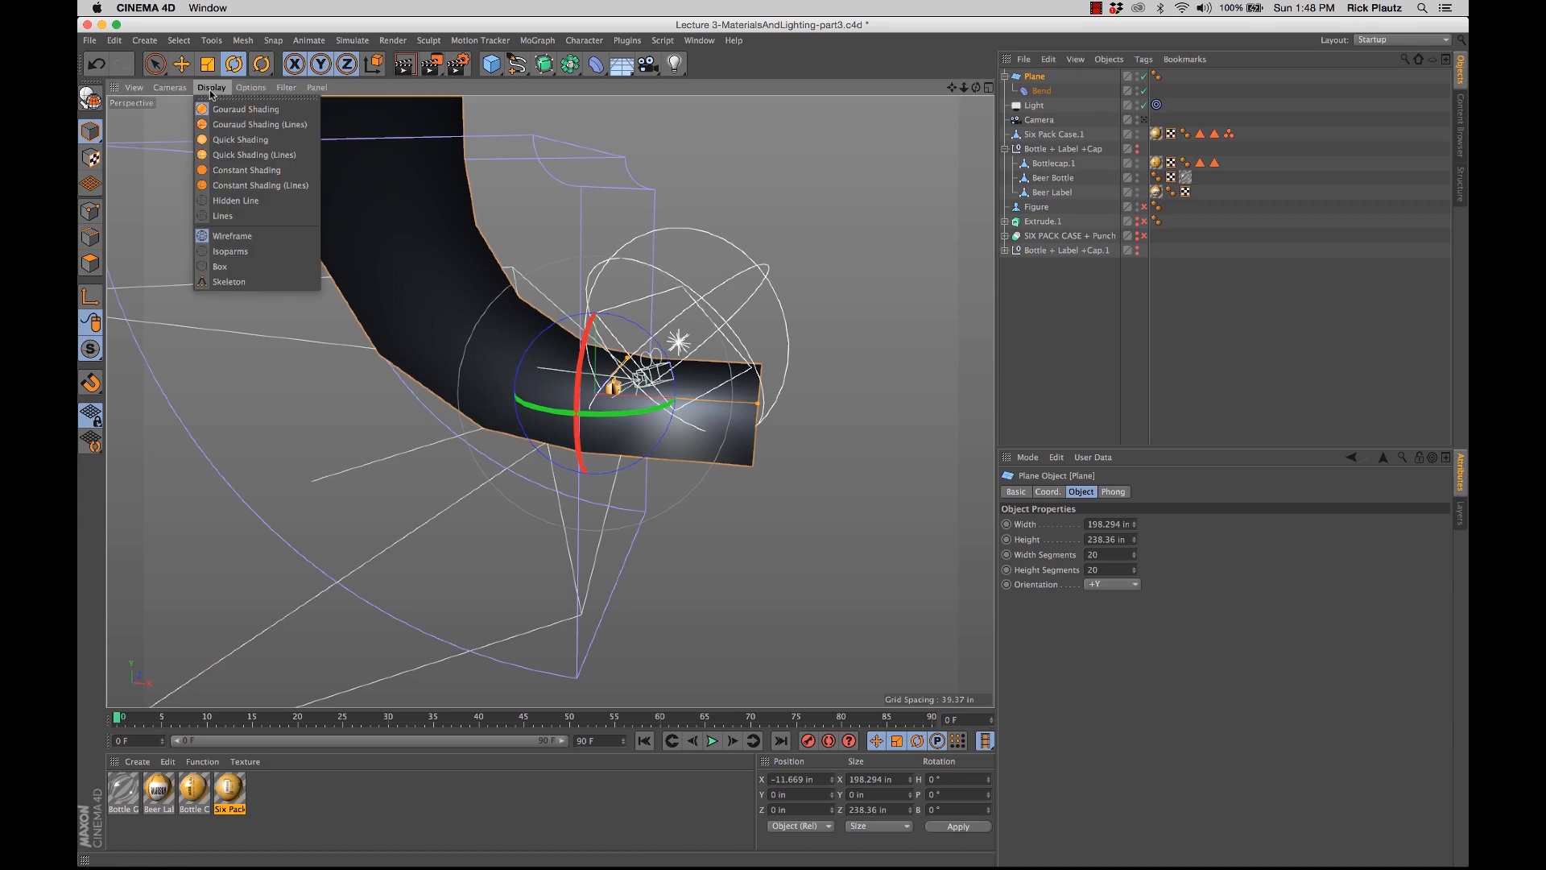
pyautogui.click(283, 128)
pyautogui.moveTo(499, 347)
pyautogui.keyDown('alt'); pyautogui.mouseDown()
pyautogui.moveTo(520, 424)
pyautogui.moveTo(584, 355)
pyautogui.moveTo(596, 427)
pyautogui.mouseUp(); pyautogui.keyUp('alt')
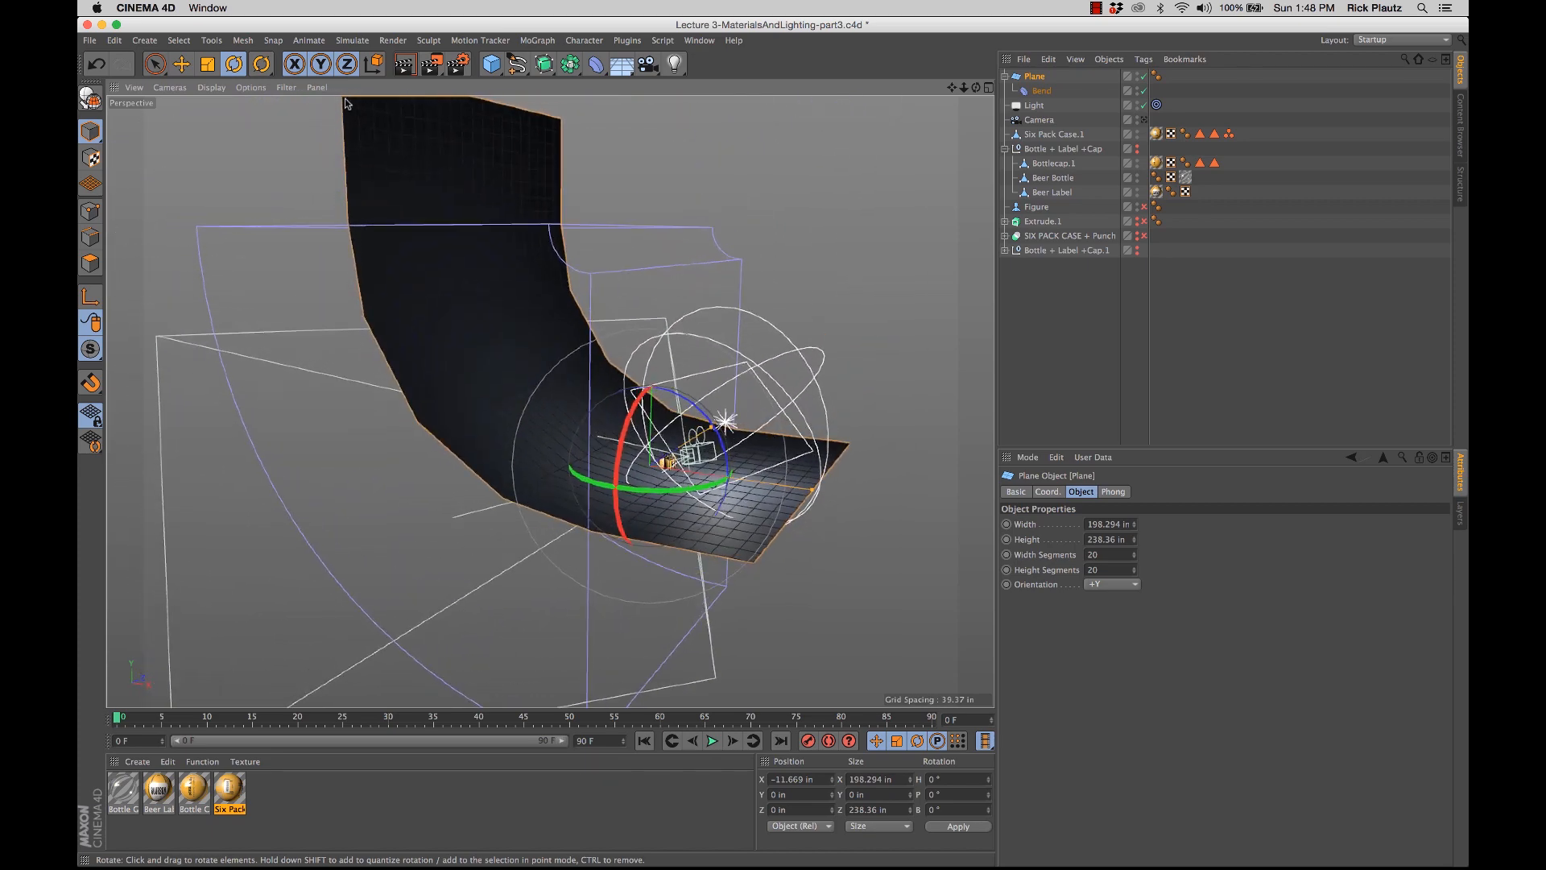
# Step: Display the viewport in Hidden Line mode and set the plane to 101 width segments and 36 height segments
pyautogui.click(211, 87)
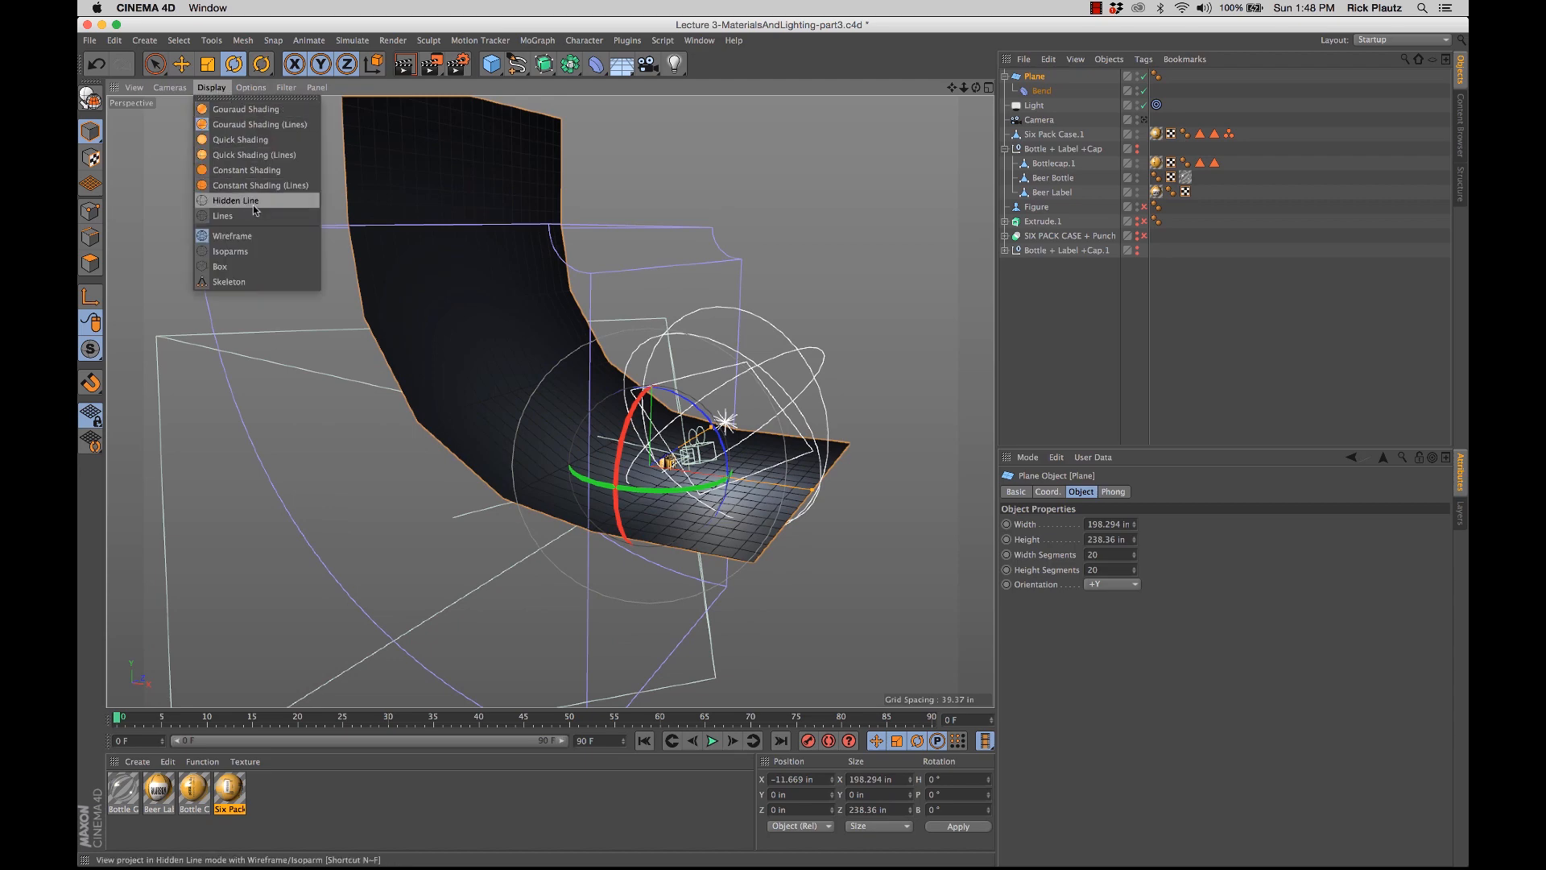
pyautogui.click(253, 201)
pyautogui.keyDown('alt'); pyautogui.moveTo(514, 428); pyautogui.dragTo(449, 219); pyautogui.keyUp('alt')
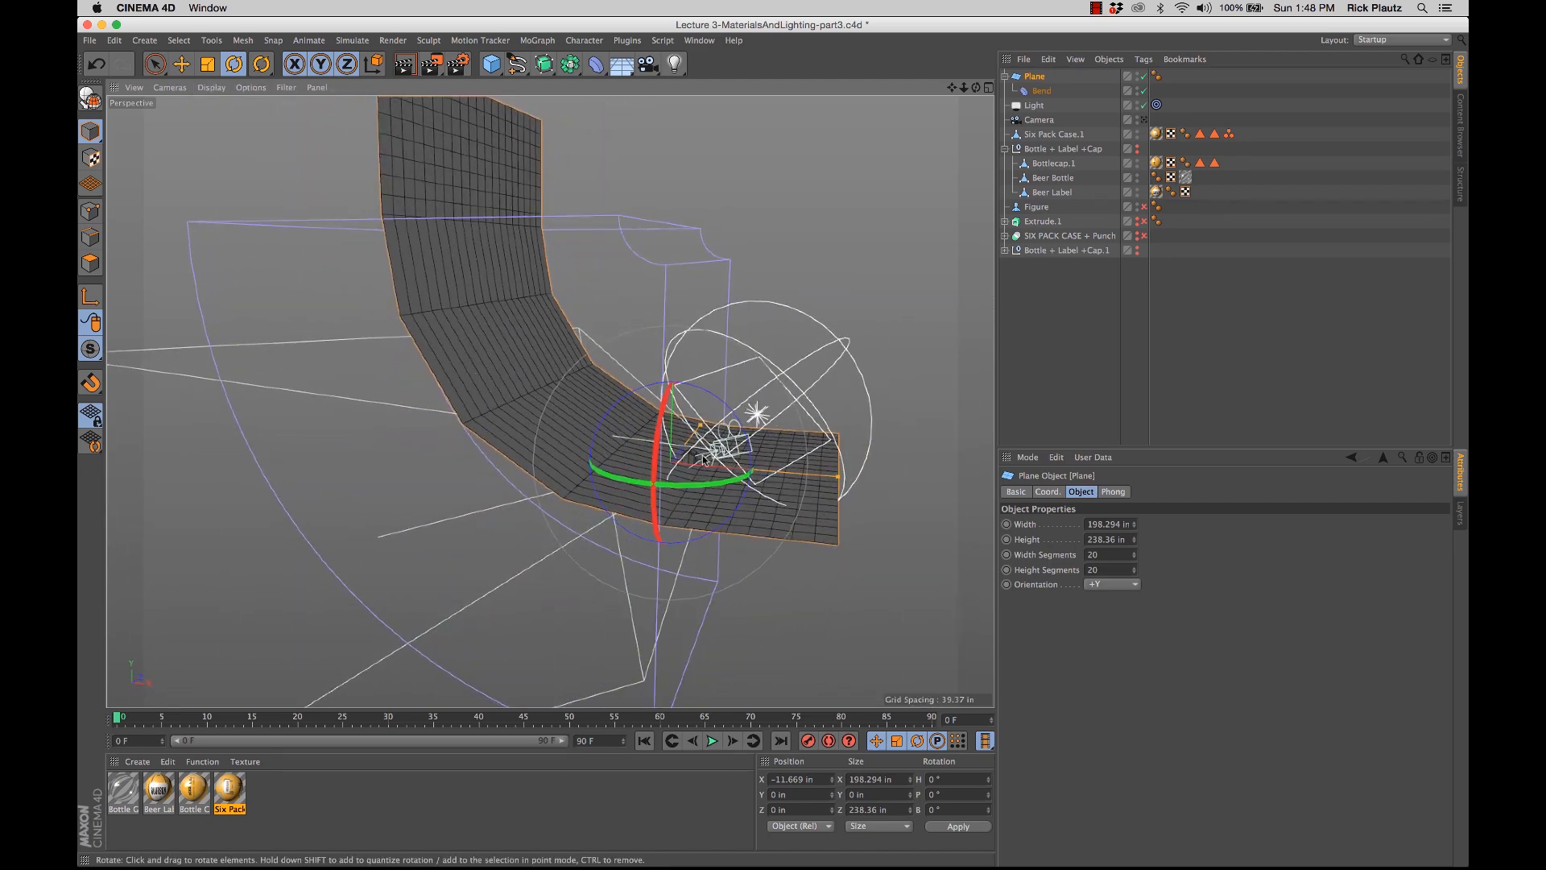
pyautogui.keyDown('alt'); pyautogui.moveTo(704, 459); pyautogui.dragTo(522, 254); pyautogui.keyUp('alt')
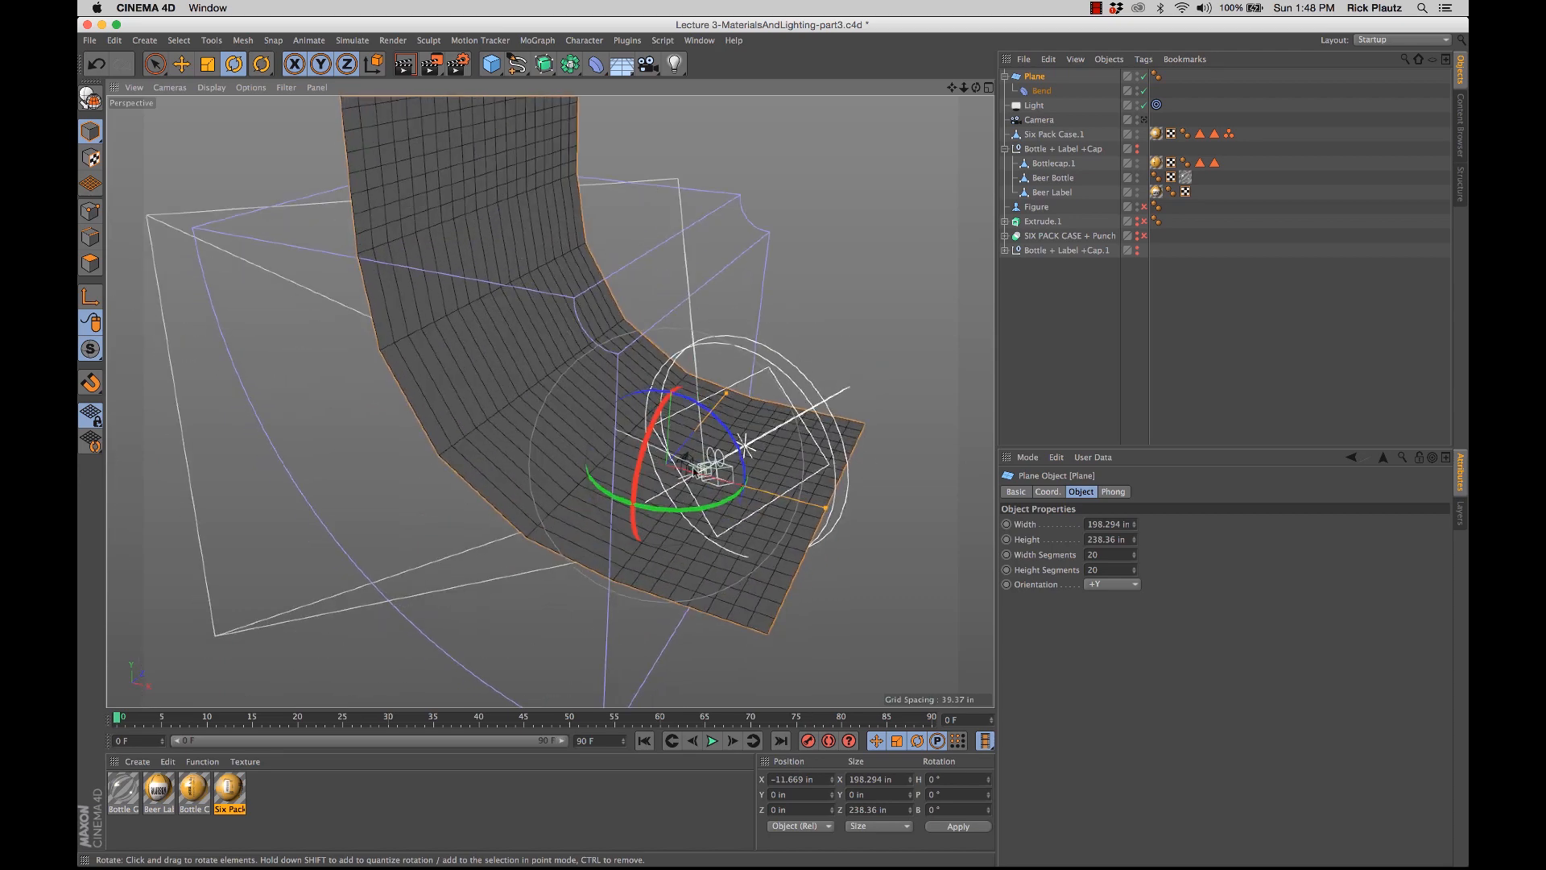
pyautogui.keyDown('alt'); pyautogui.moveTo(742, 501); pyautogui.dragTo(704, 477); pyautogui.keyUp('alt')
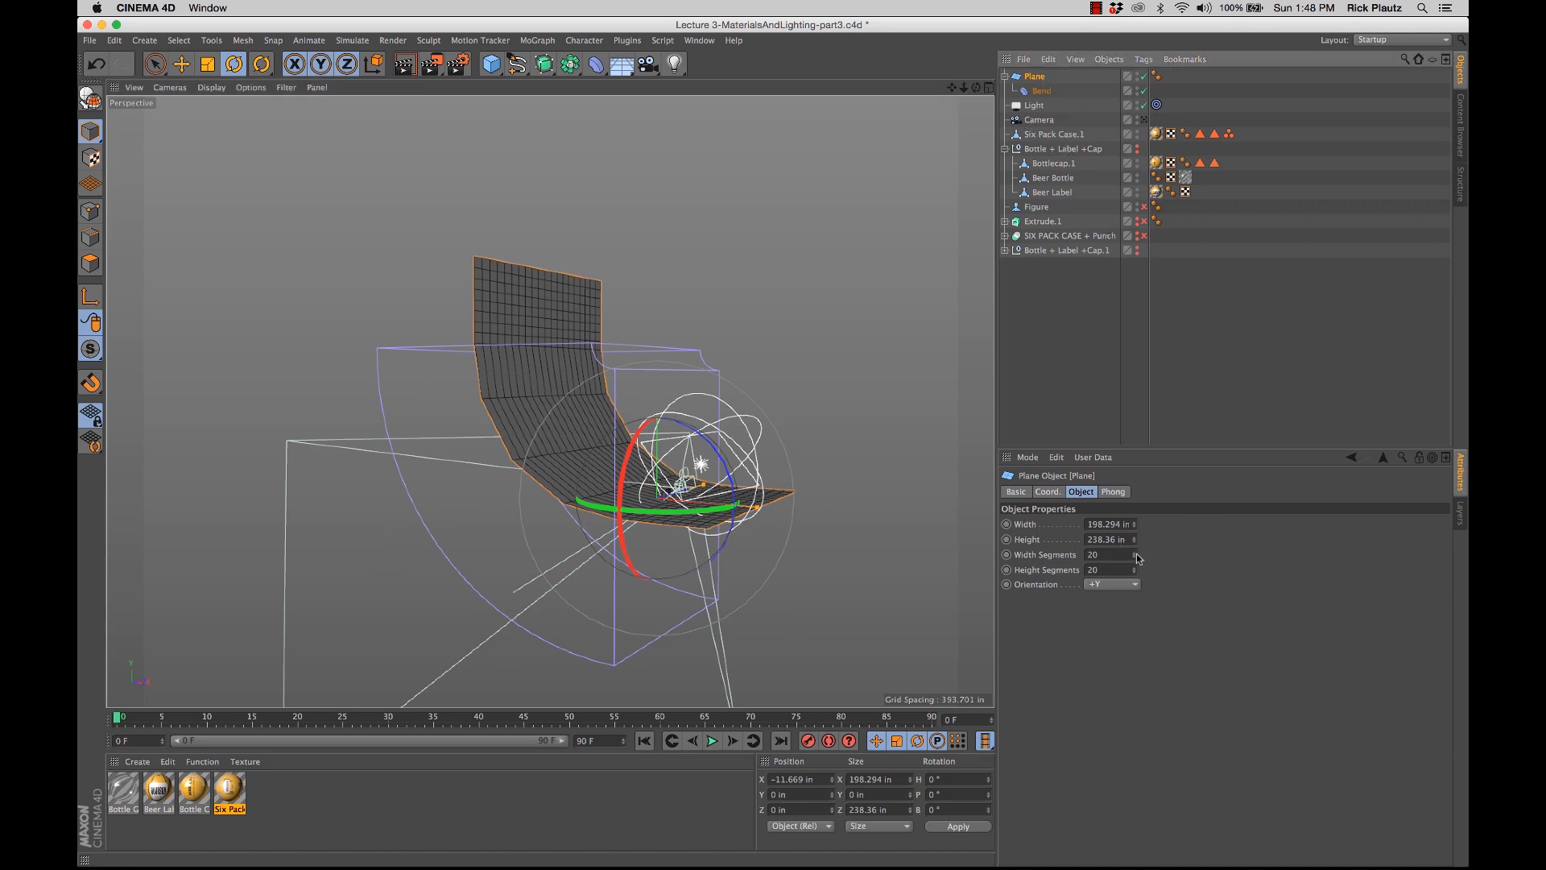
pyautogui.moveTo(1135, 569); pyautogui.dragTo(1135, 532)
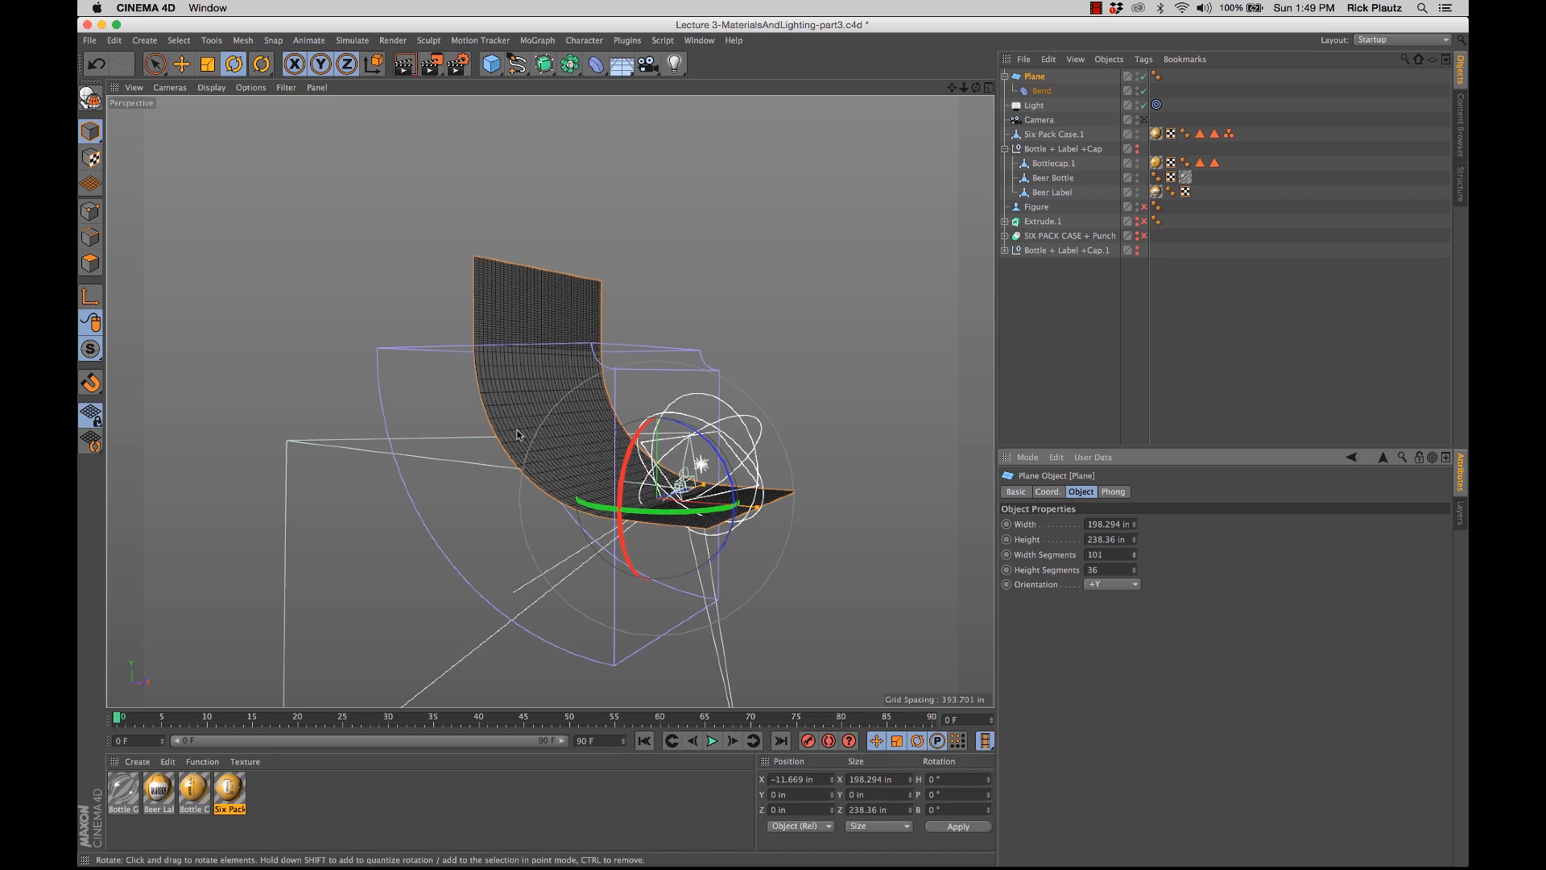
pyautogui.keyDown('alt'); pyautogui.moveTo(517, 435); pyautogui.dragTo(548, 451); pyautogui.keyUp('alt')
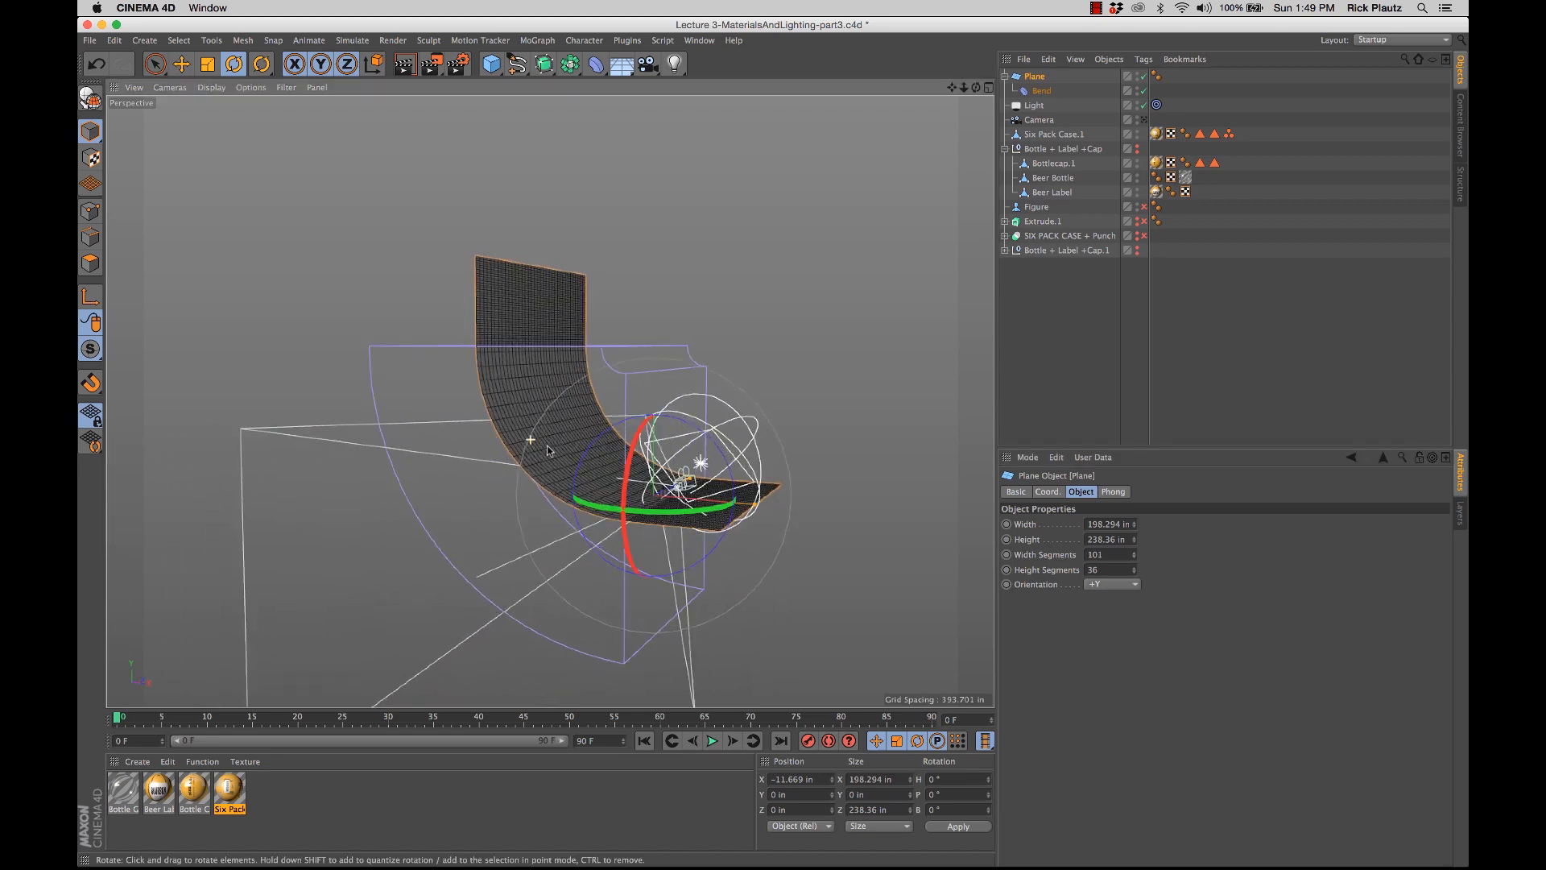
# Step: Enlarge the plane to about 274 in wide by 358 in high and move it along X to about -57 in
pyautogui.keyDown('alt'); pyautogui.moveTo(561, 459); pyautogui.dragTo(638, 435, button='right'); pyautogui.keyUp('alt')
pyautogui.keyDown('alt'); pyautogui.moveTo(638, 435); pyautogui.dragTo(702, 588); pyautogui.keyUp('alt')
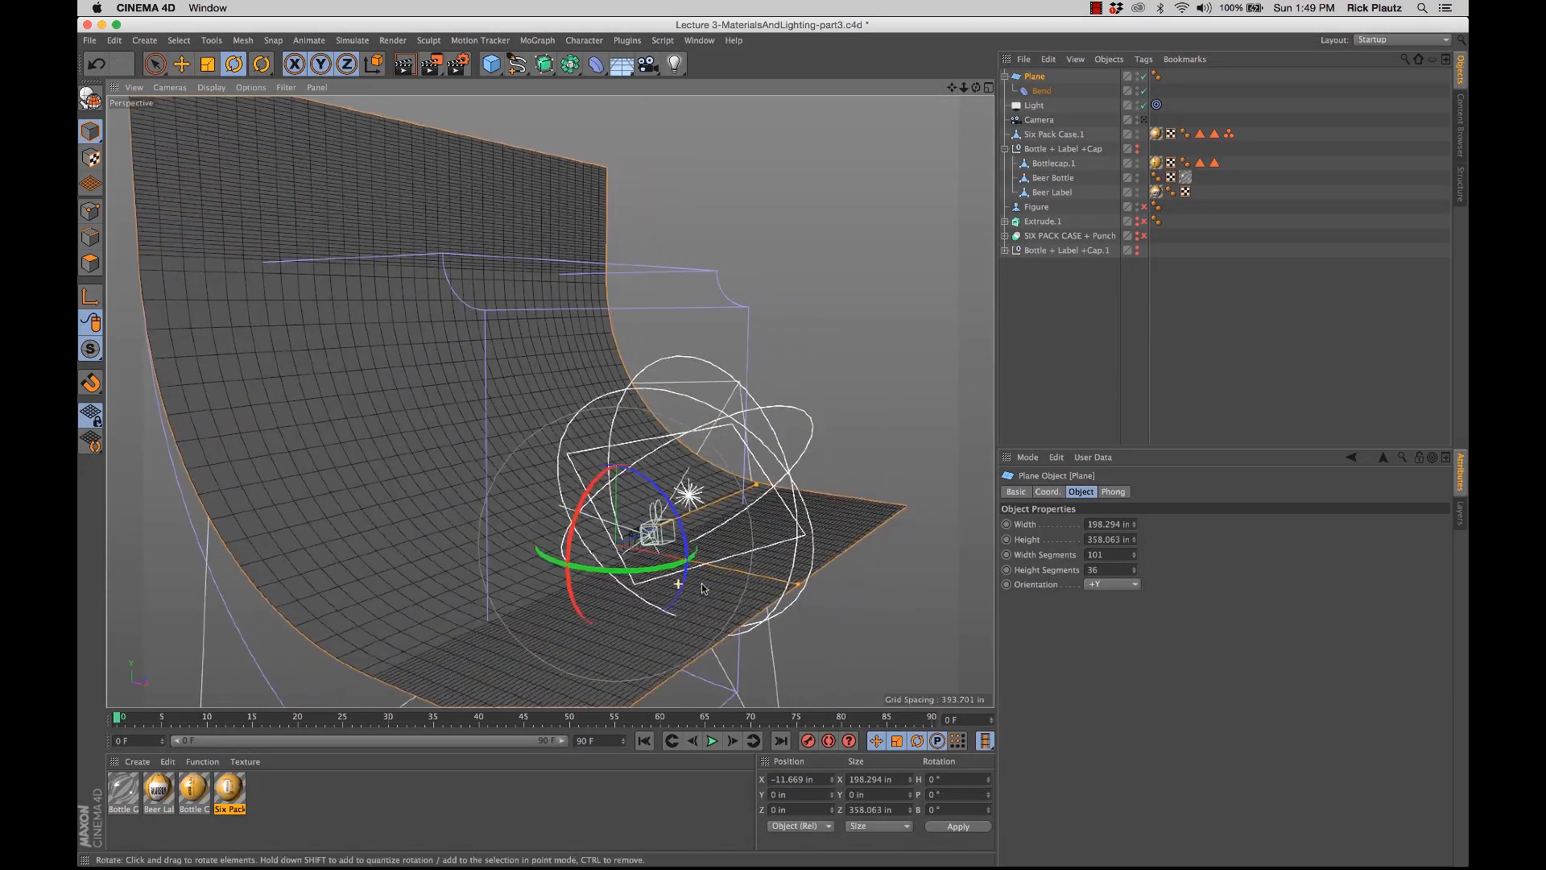
pyautogui.moveTo(796, 588); pyautogui.dragTo(885, 606)
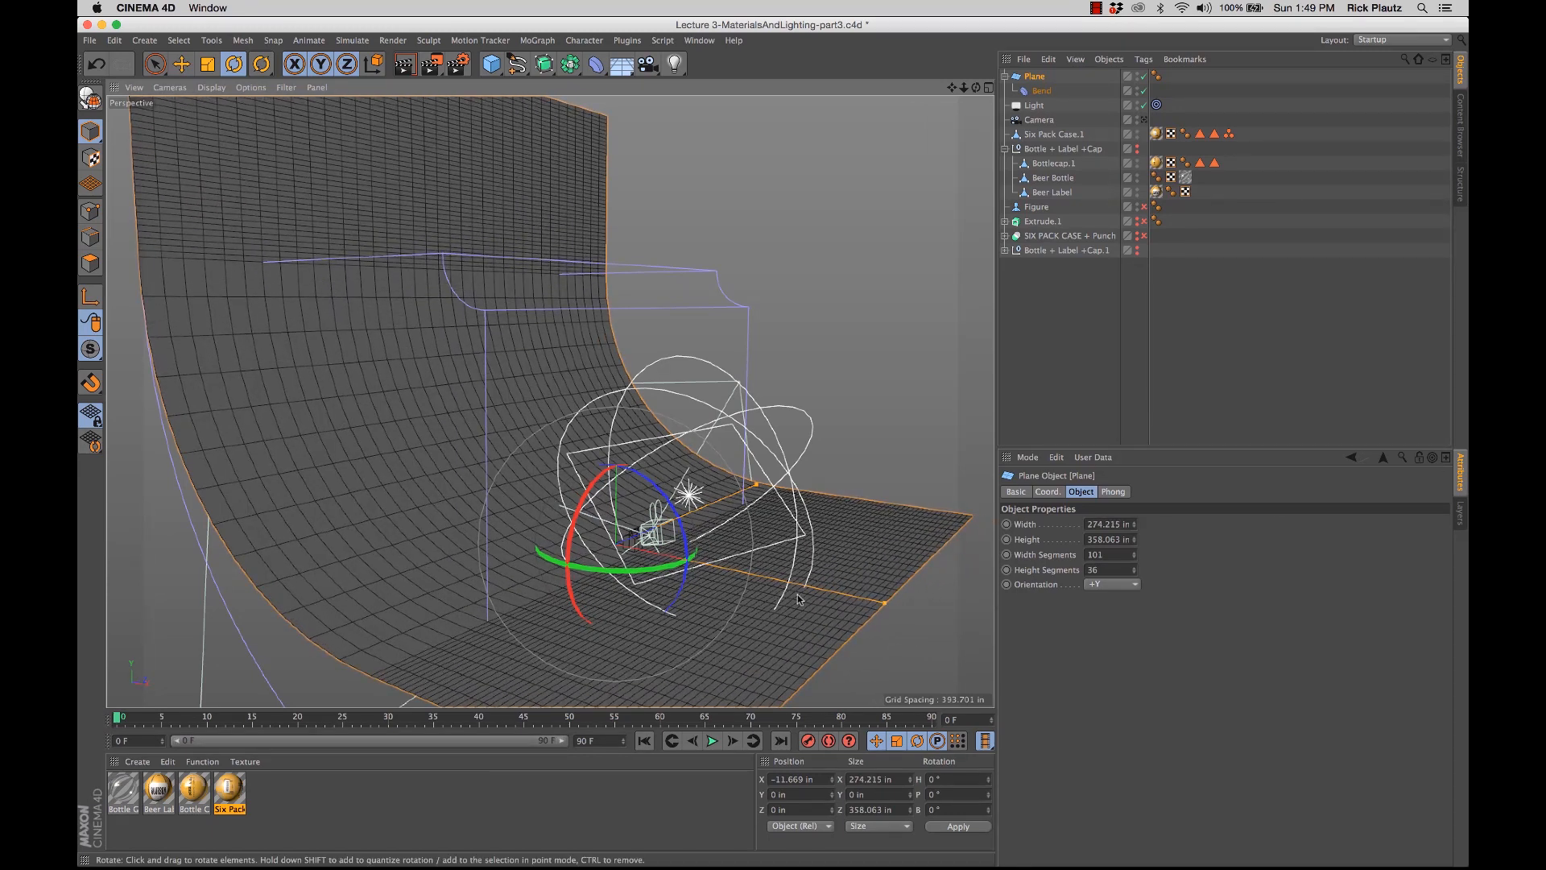
pyautogui.press('e')
pyautogui.moveTo(710, 573); pyautogui.dragTo(643, 556)
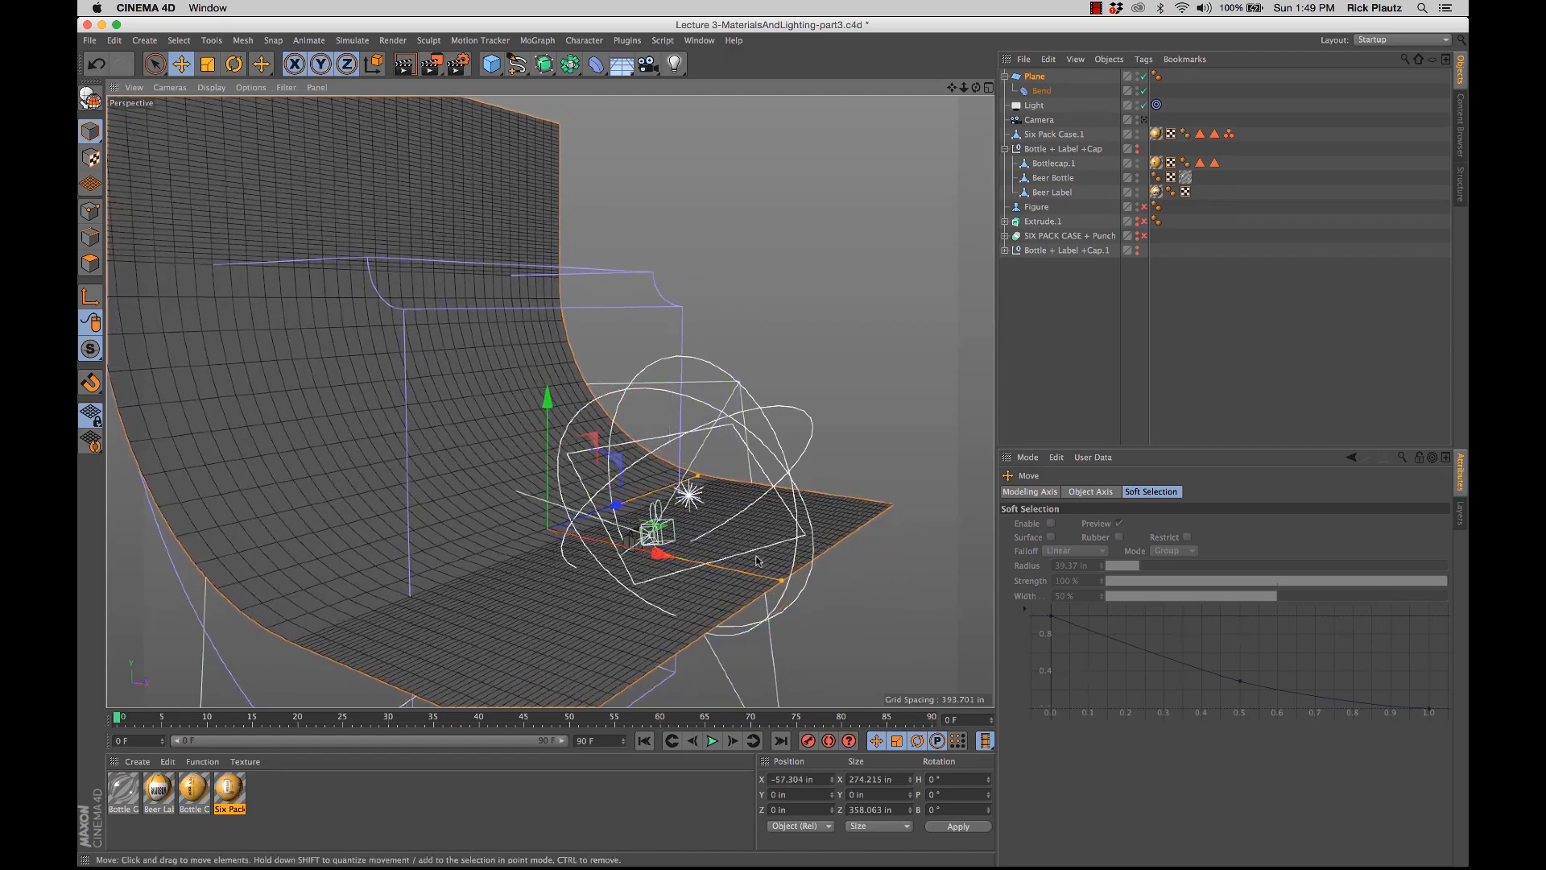
# Step: Select the Bend deformer and reduce its X size to 115 in for a tighter curve
pyautogui.moveTo(756, 557)
pyautogui.keyDown('alt'); pyautogui.mouseDown()
pyautogui.moveTo(554, 556)
pyautogui.moveTo(729, 570)
pyautogui.moveTo(441, 534)
pyautogui.moveTo(681, 515)
pyautogui.mouseUp(); pyautogui.keyUp('alt')
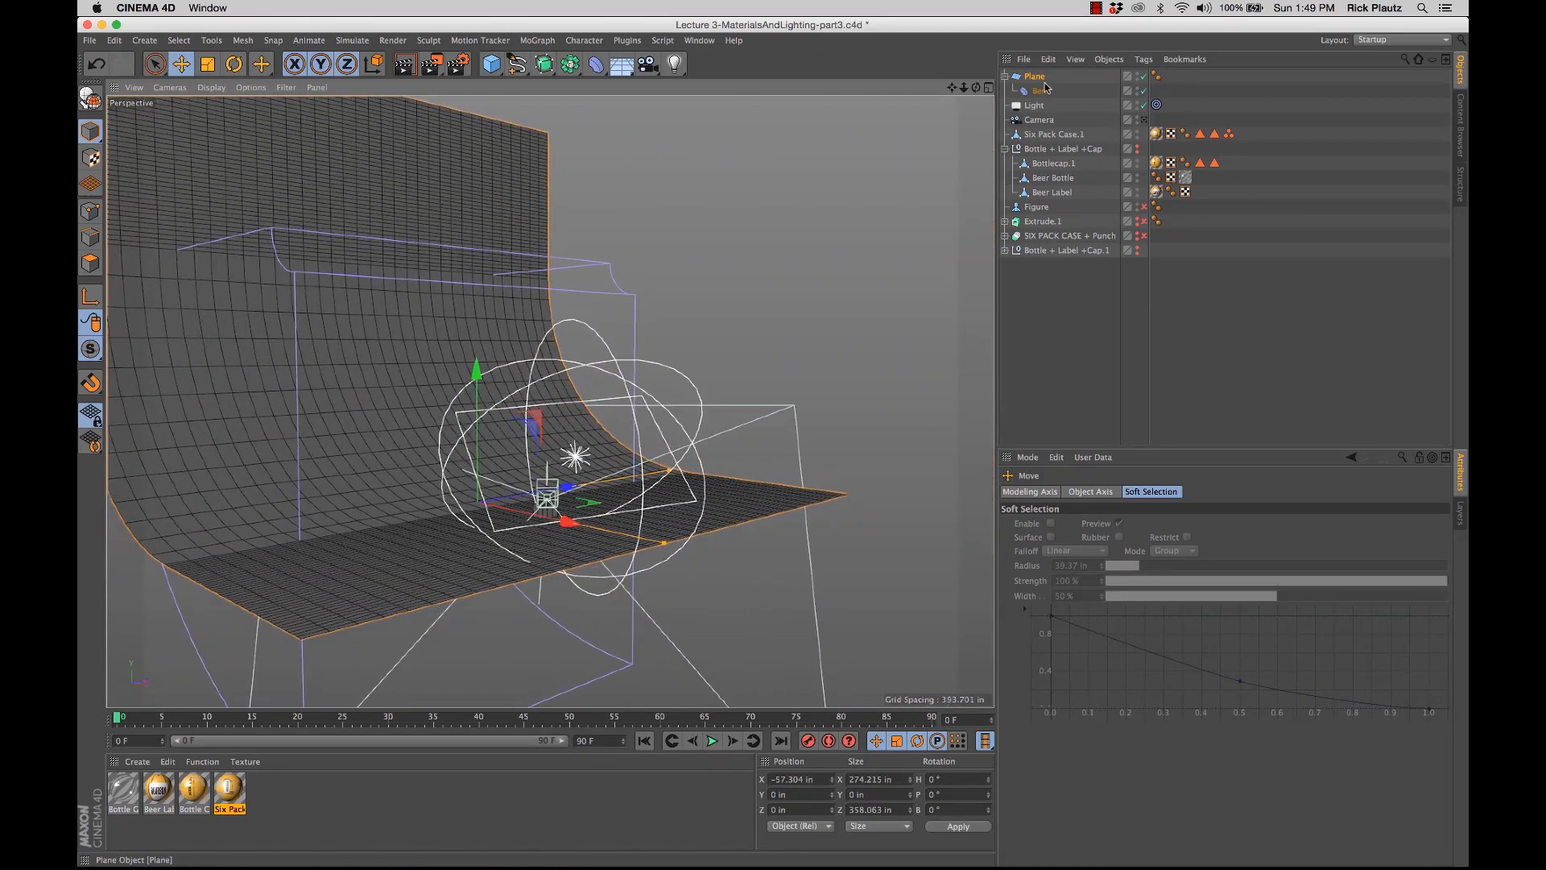
pyautogui.click(1041, 90)
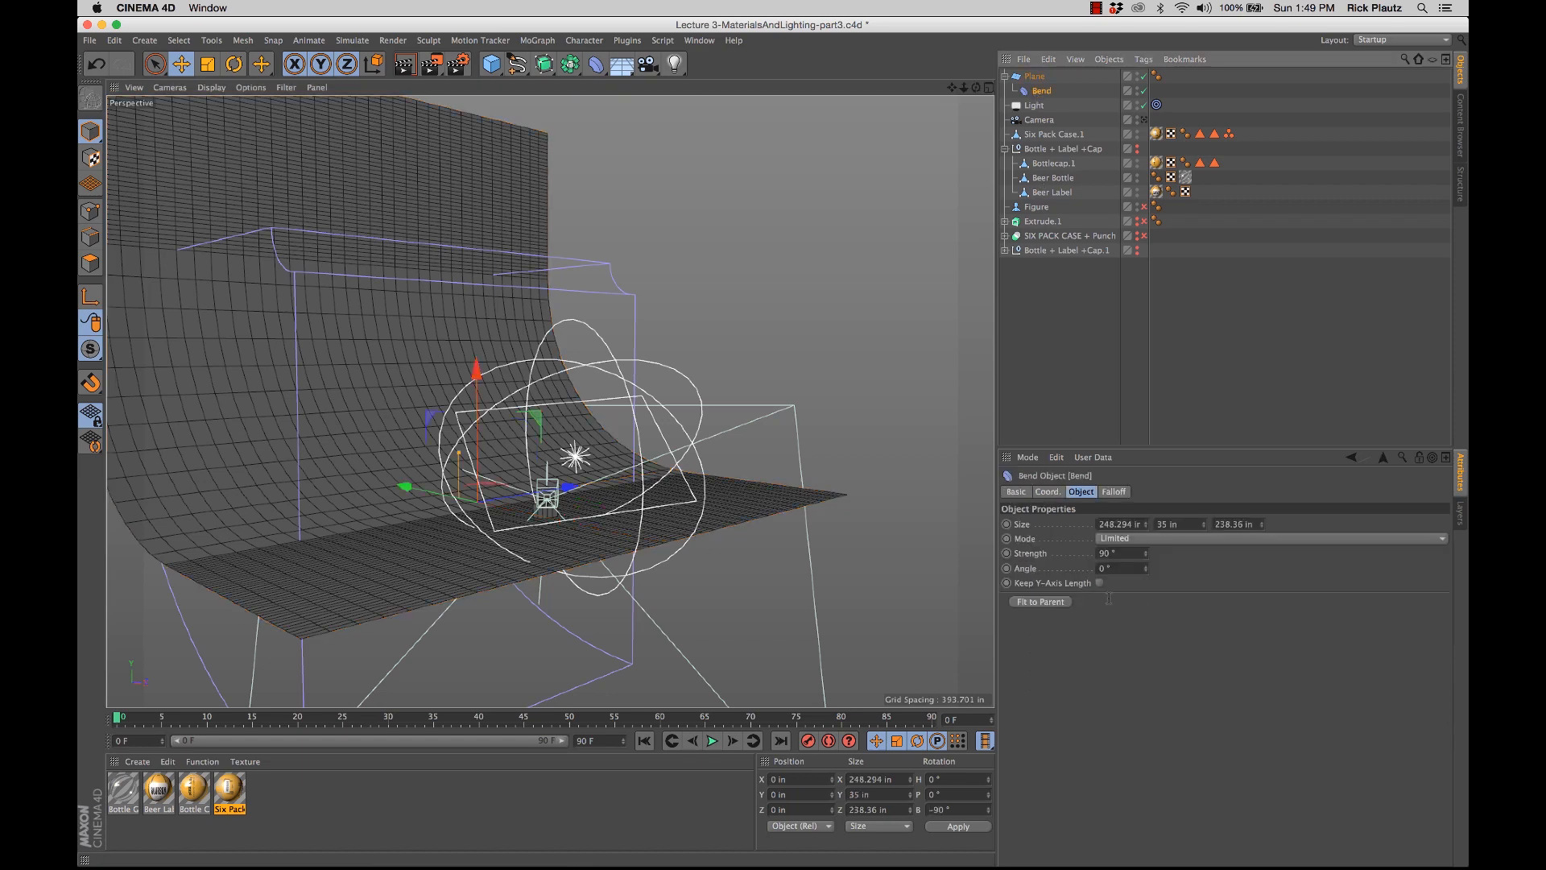
pyautogui.moveTo(1146, 524); pyautogui.dragTo(1146, 632)
pyautogui.keyDown('alt'); pyautogui.moveTo(558, 488); pyautogui.dragTo(493, 485); pyautogui.keyUp('alt')
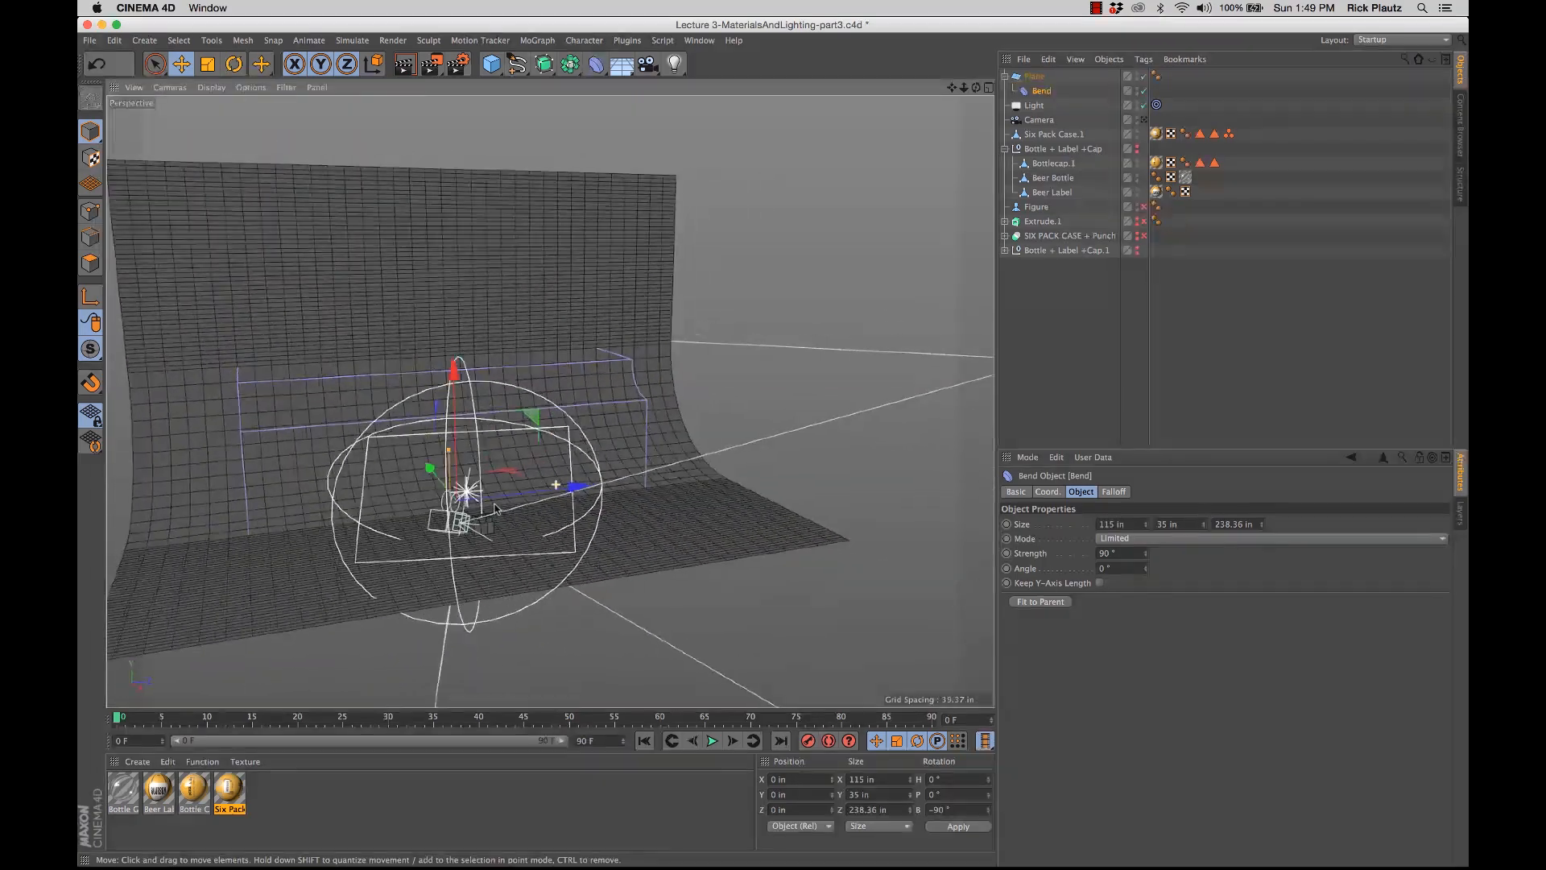
# Step: Look through the scene camera, frame the case against the curved backdrop and move the plane along Z to about 26 in
pyautogui.click(1144, 119)
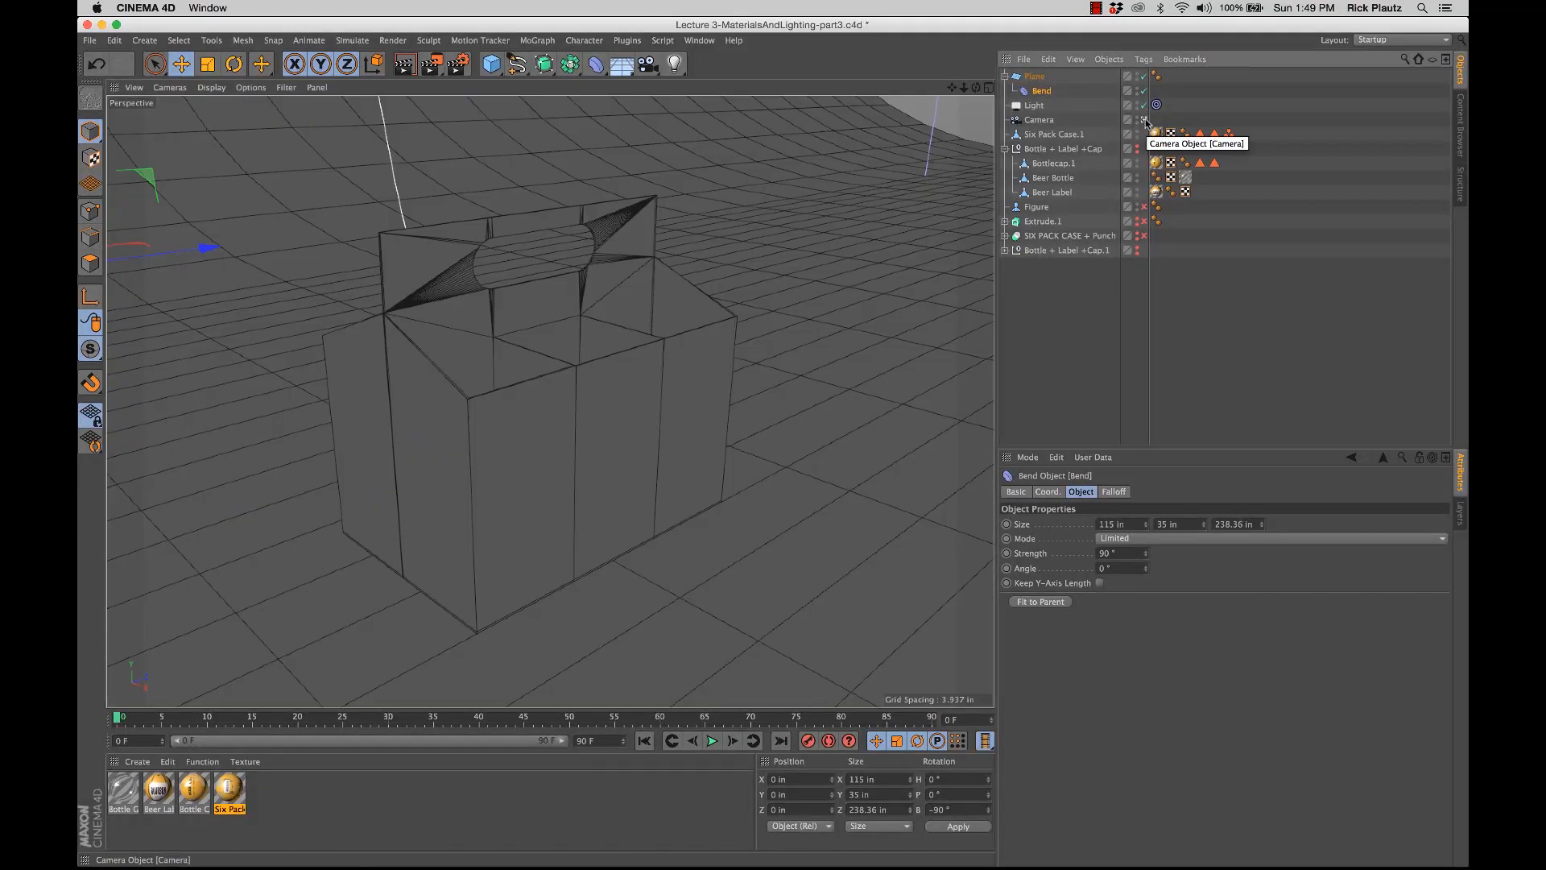
pyautogui.keyDown('alt'); pyautogui.moveTo(606, 367); pyautogui.dragTo(554, 329); pyautogui.keyUp('alt')
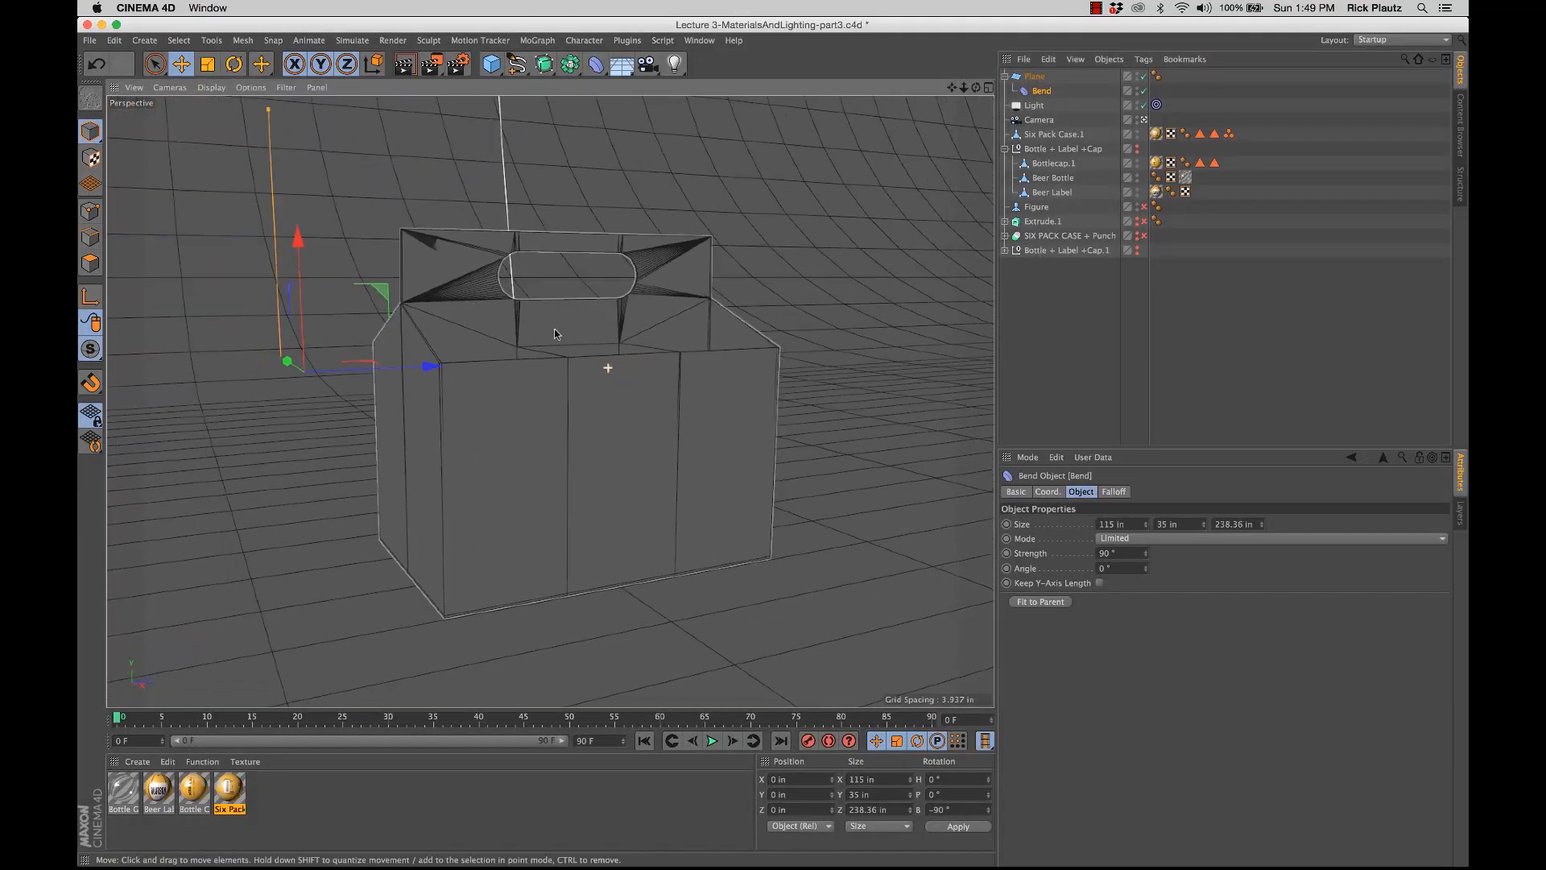
pyautogui.keyDown('alt'); pyautogui.moveTo(555, 330); pyautogui.dragTo(501, 331, button='right'); pyautogui.keyUp('alt')
pyautogui.moveTo(516, 346)
pyautogui.keyDown('alt'); pyautogui.mouseDown()
pyautogui.moveTo(541, 395)
pyautogui.moveTo(496, 400)
pyautogui.moveTo(543, 384)
pyautogui.moveTo(482, 377)
pyautogui.moveTo(505, 383)
pyautogui.mouseUp(); pyautogui.keyUp('alt')
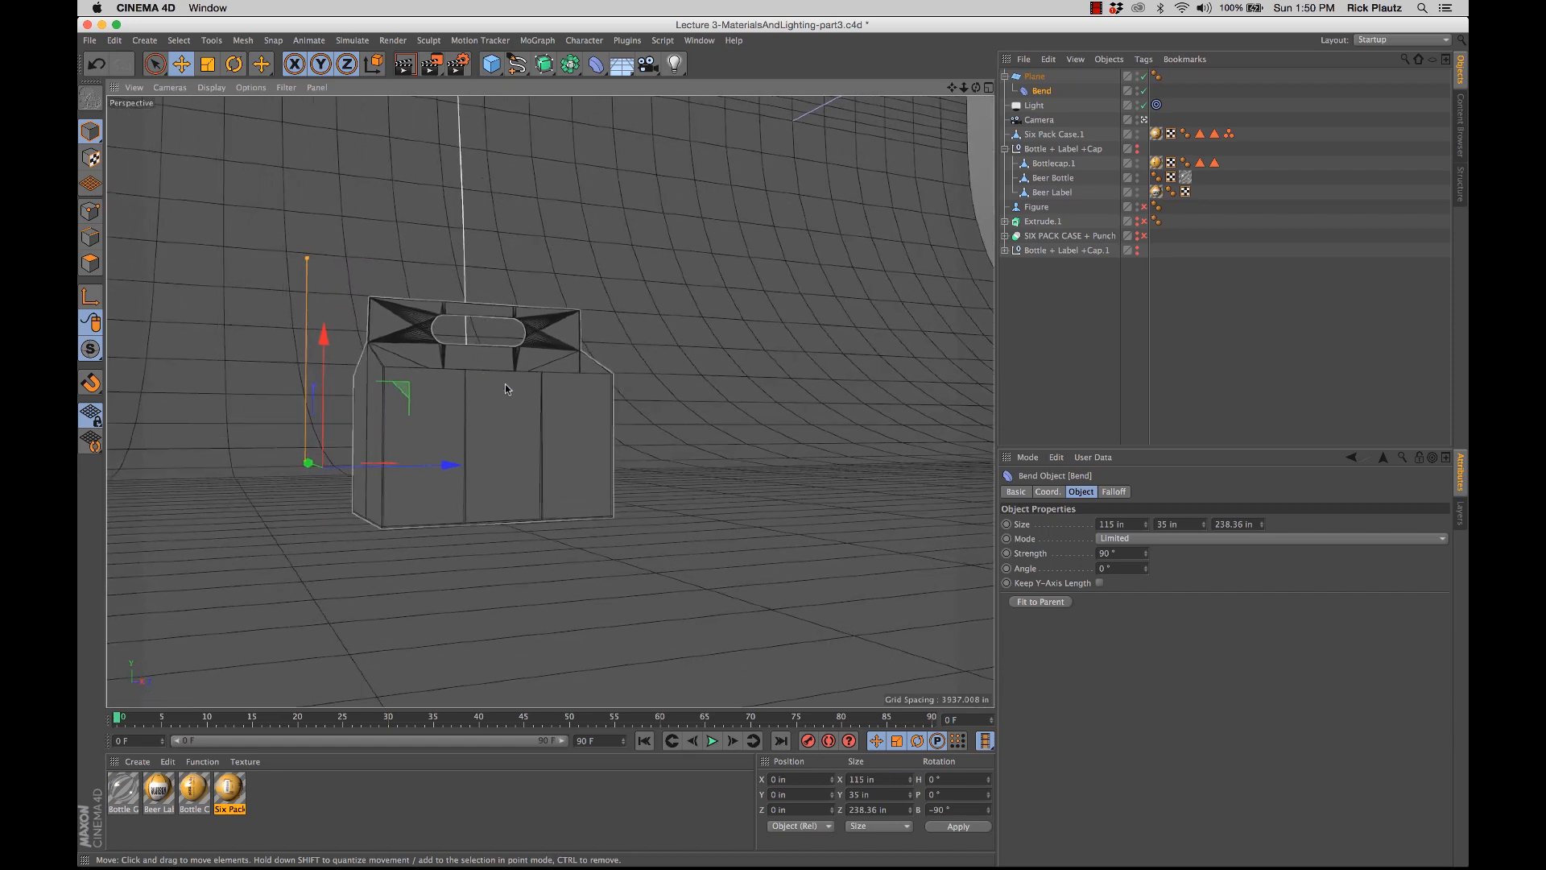
pyautogui.moveTo(463, 461); pyautogui.dragTo(652, 458)
pyautogui.click(691, 490)
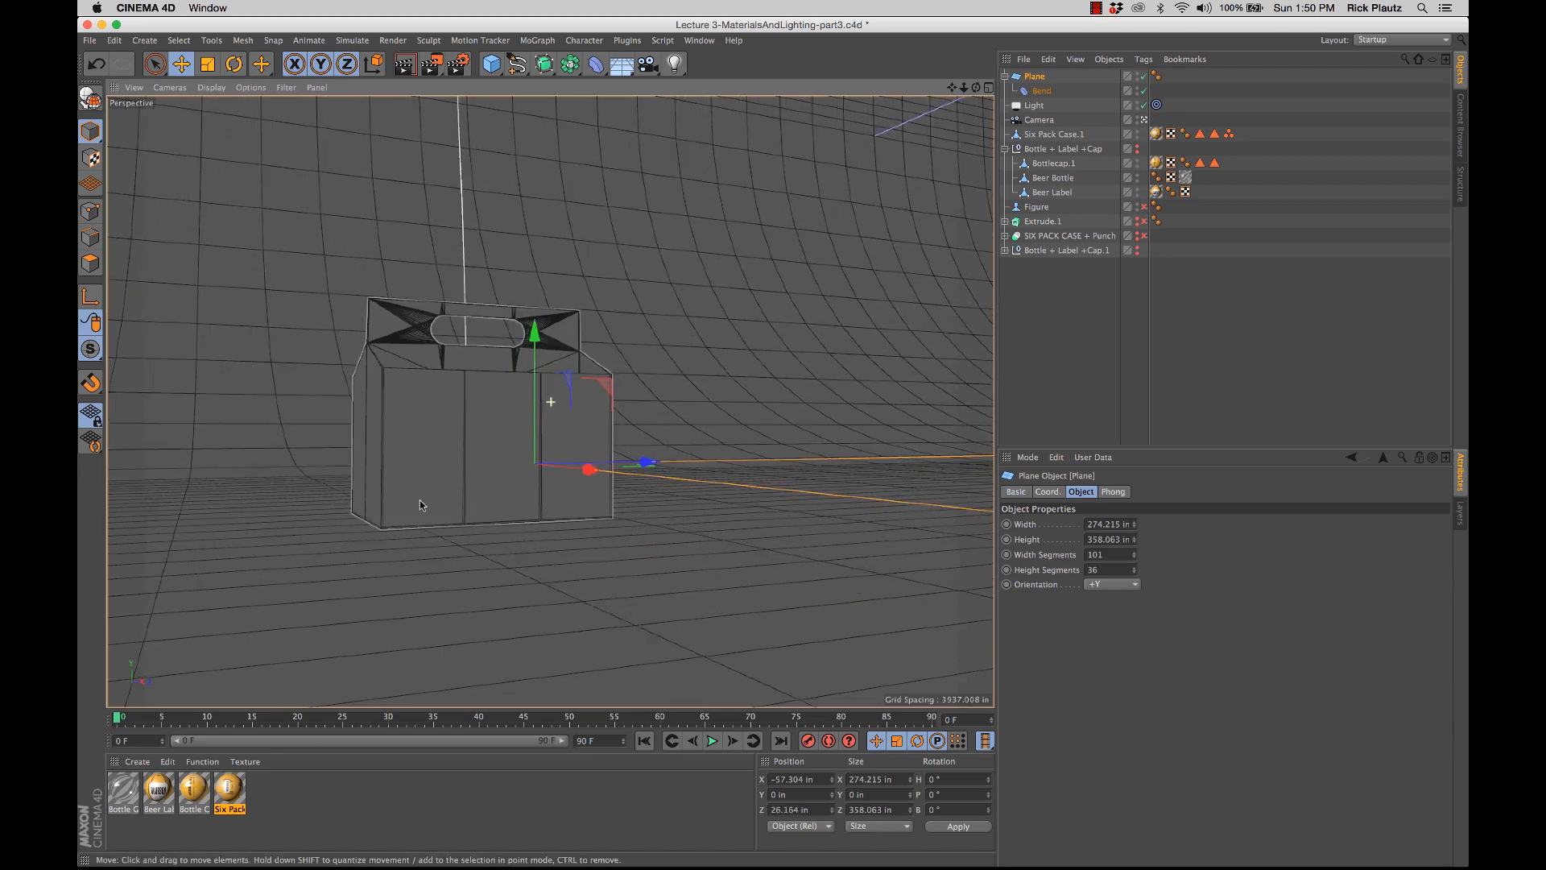
# Step: Leave the scene camera and make the hidden Bottle + Label + Cap group visible beside the six-pack case
pyautogui.moveTo(419, 505)
pyautogui.keyDown('alt'); pyautogui.mouseDown()
pyautogui.moveTo(490, 477)
pyautogui.moveTo(178, 513)
pyautogui.moveTo(419, 497)
pyautogui.moveTo(505, 452)
pyautogui.moveTo(492, 463)
pyautogui.moveTo(530, 476)
pyautogui.mouseUp(); pyautogui.keyUp('alt')
pyautogui.click(1145, 121)
pyautogui.keyDown('alt'); pyautogui.moveTo(529, 475); pyautogui.dragTo(699, 470, button='right'); pyautogui.keyUp('alt')
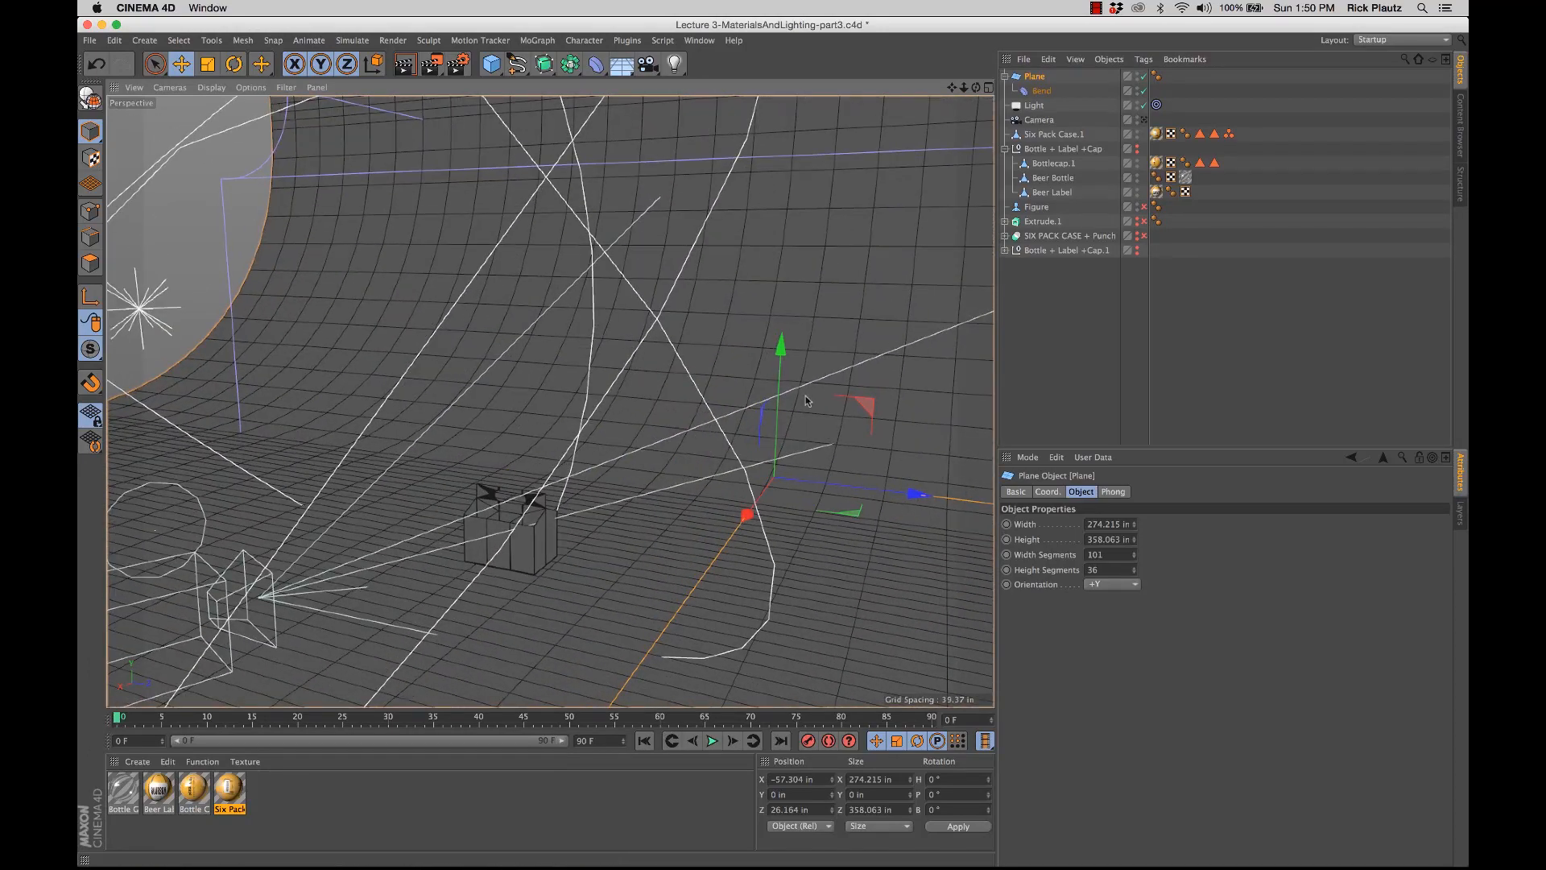
pyautogui.click(1140, 153)
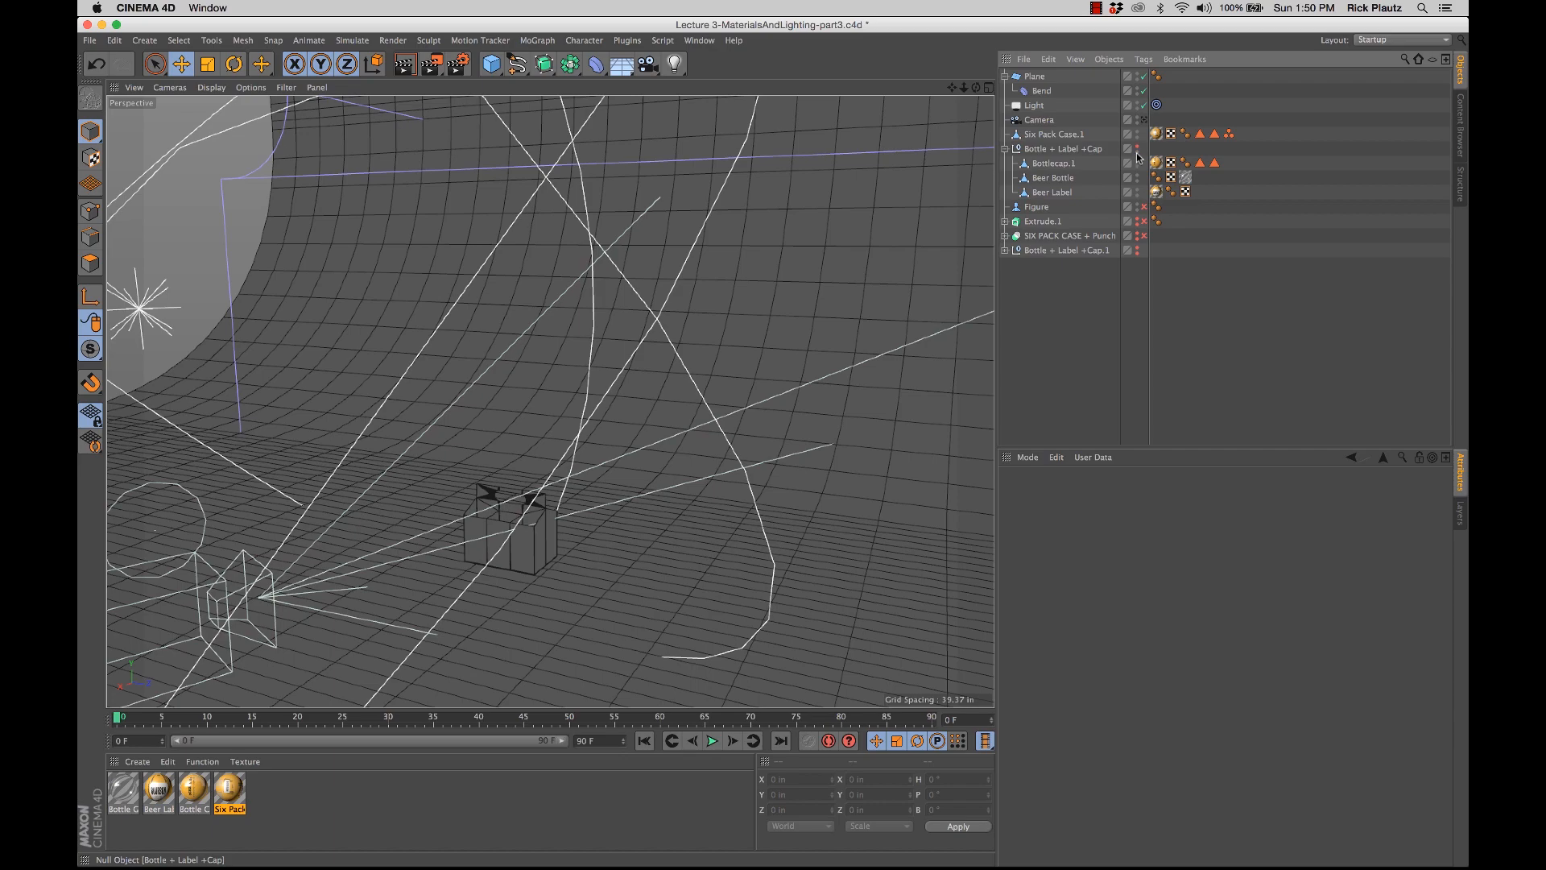
pyautogui.moveTo(506, 512)
pyautogui.keyDown('alt'); pyautogui.mouseDown()
pyautogui.moveTo(501, 538)
pyautogui.moveTo(574, 543)
pyautogui.mouseUp(); pyautogui.keyUp('alt')
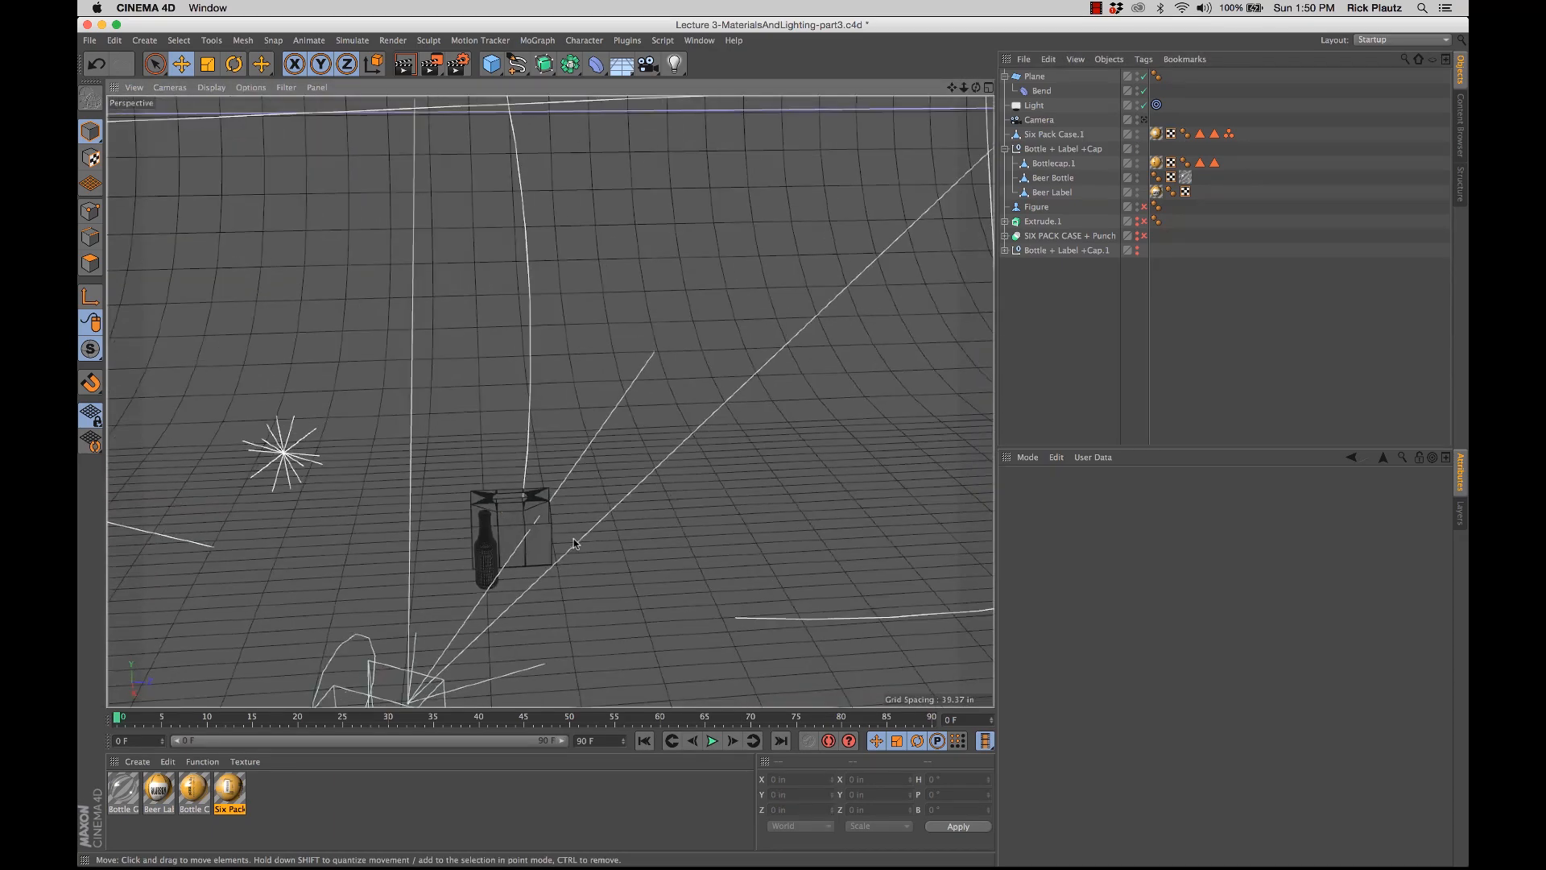
# Step: In the top view, duplicate the Bottle + Label + Cap group six times, placing one copy in each compartment of the case
pyautogui.middleClick(918, 148)
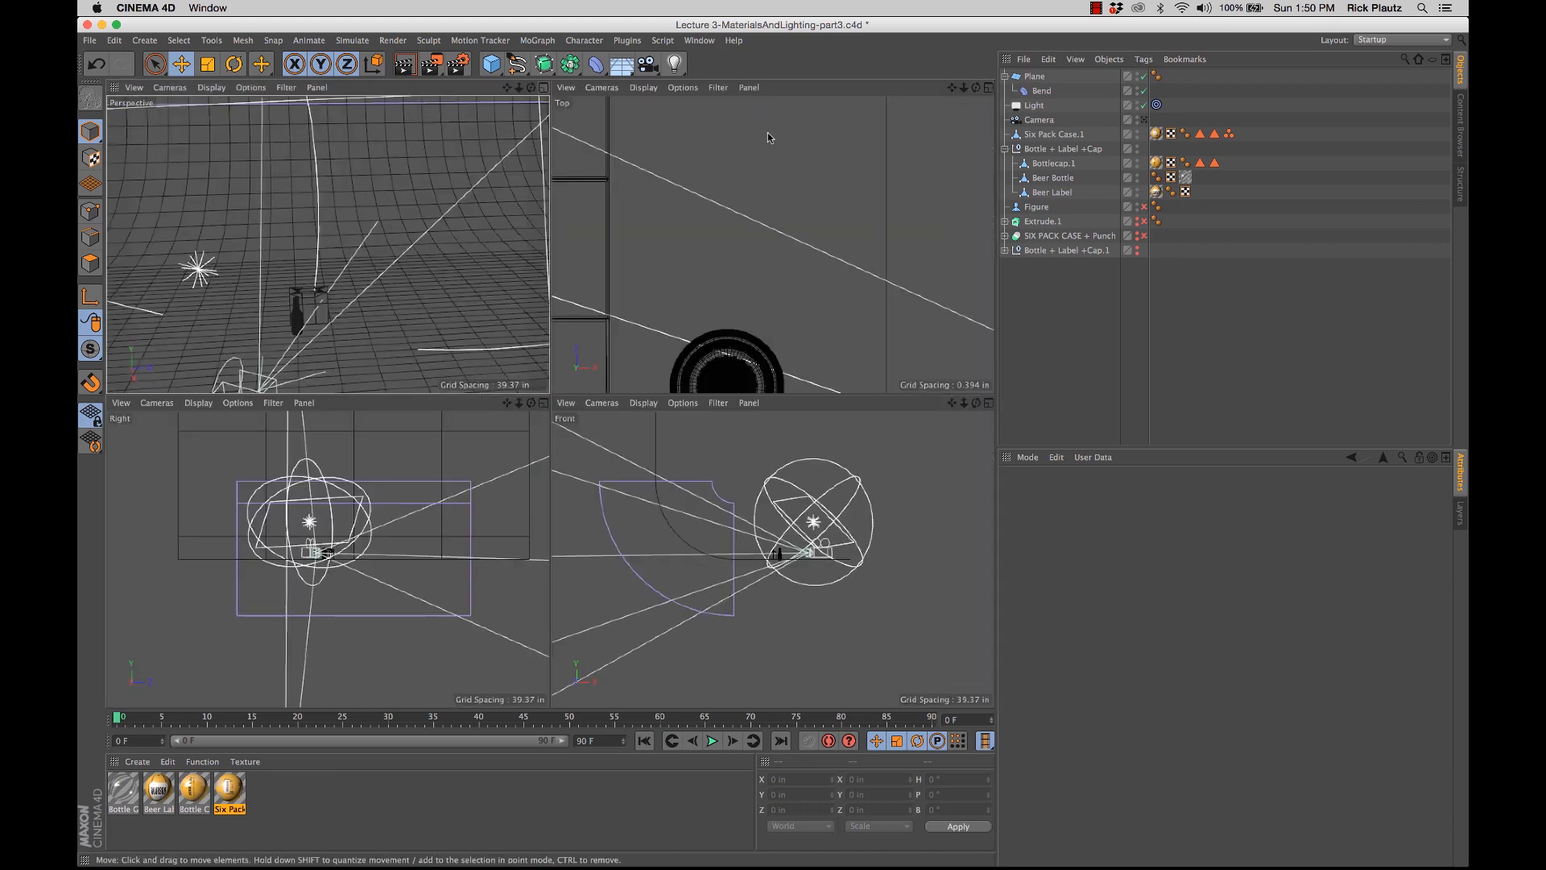
pyautogui.middleClick(750, 303)
pyautogui.scroll(-5, 718, 337)
pyautogui.scroll(-1, 680, 354)
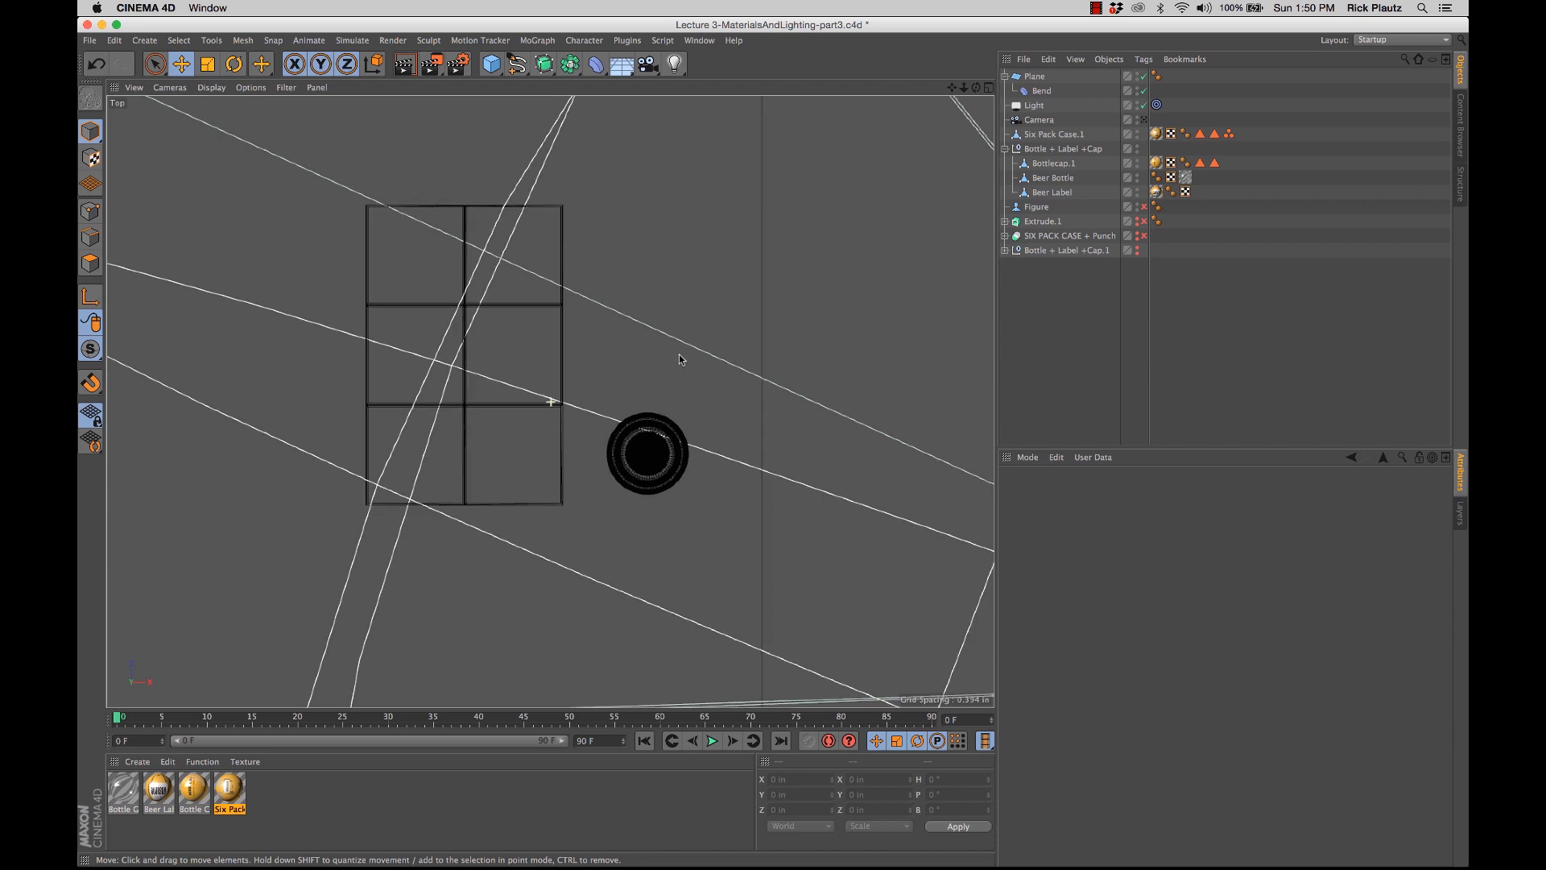
pyautogui.keyDown('alt'); pyautogui.moveTo(679, 354); pyautogui.dragTo(741, 367, button='middle'); pyautogui.keyUp('alt')
pyautogui.click(1077, 150)
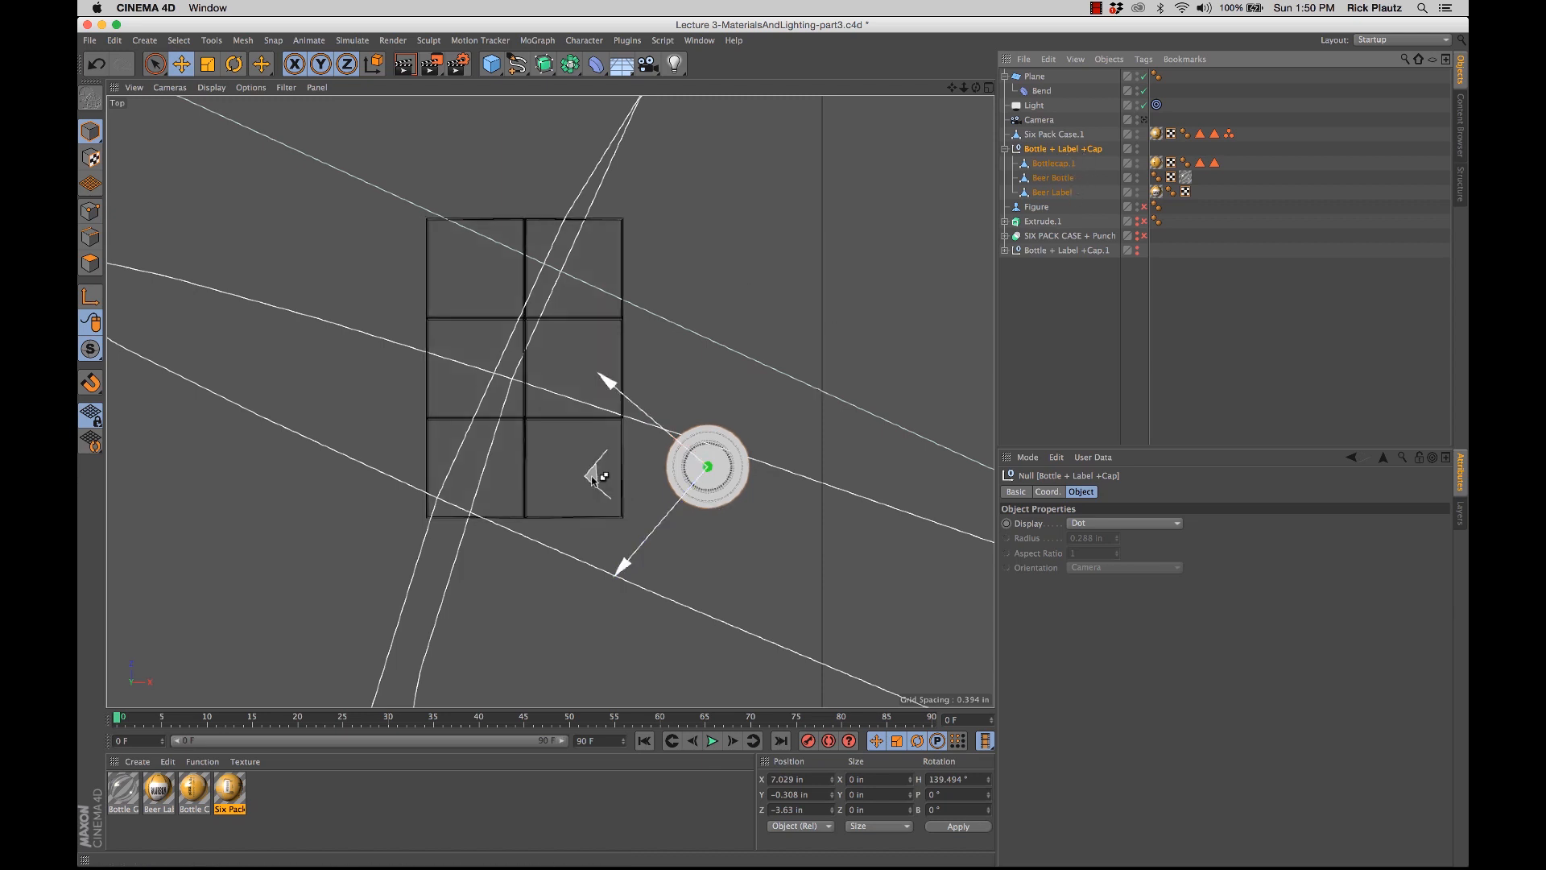
pyautogui.keyDown('ctrl'); pyautogui.moveTo(594, 480); pyautogui.dragTo(459, 481); pyautogui.keyUp('ctrl')
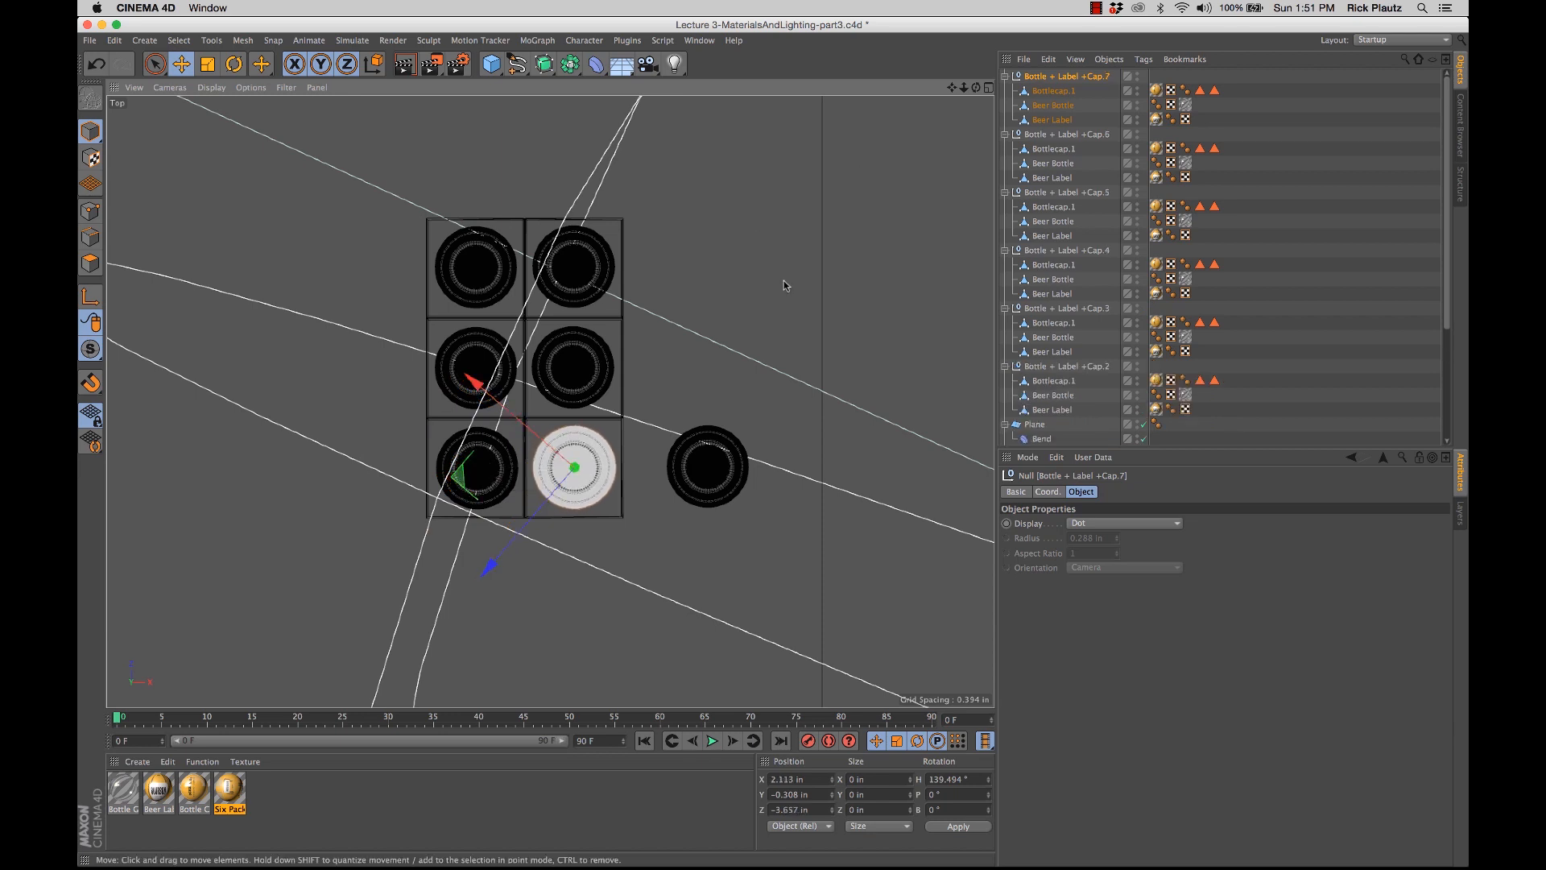
# Step: Rotate bottle copies Cap.7, Cap.6 and Cap.5 to differing headings, with Cap.7 at about 106° and Cap.5 at about 174°
pyautogui.press('r')
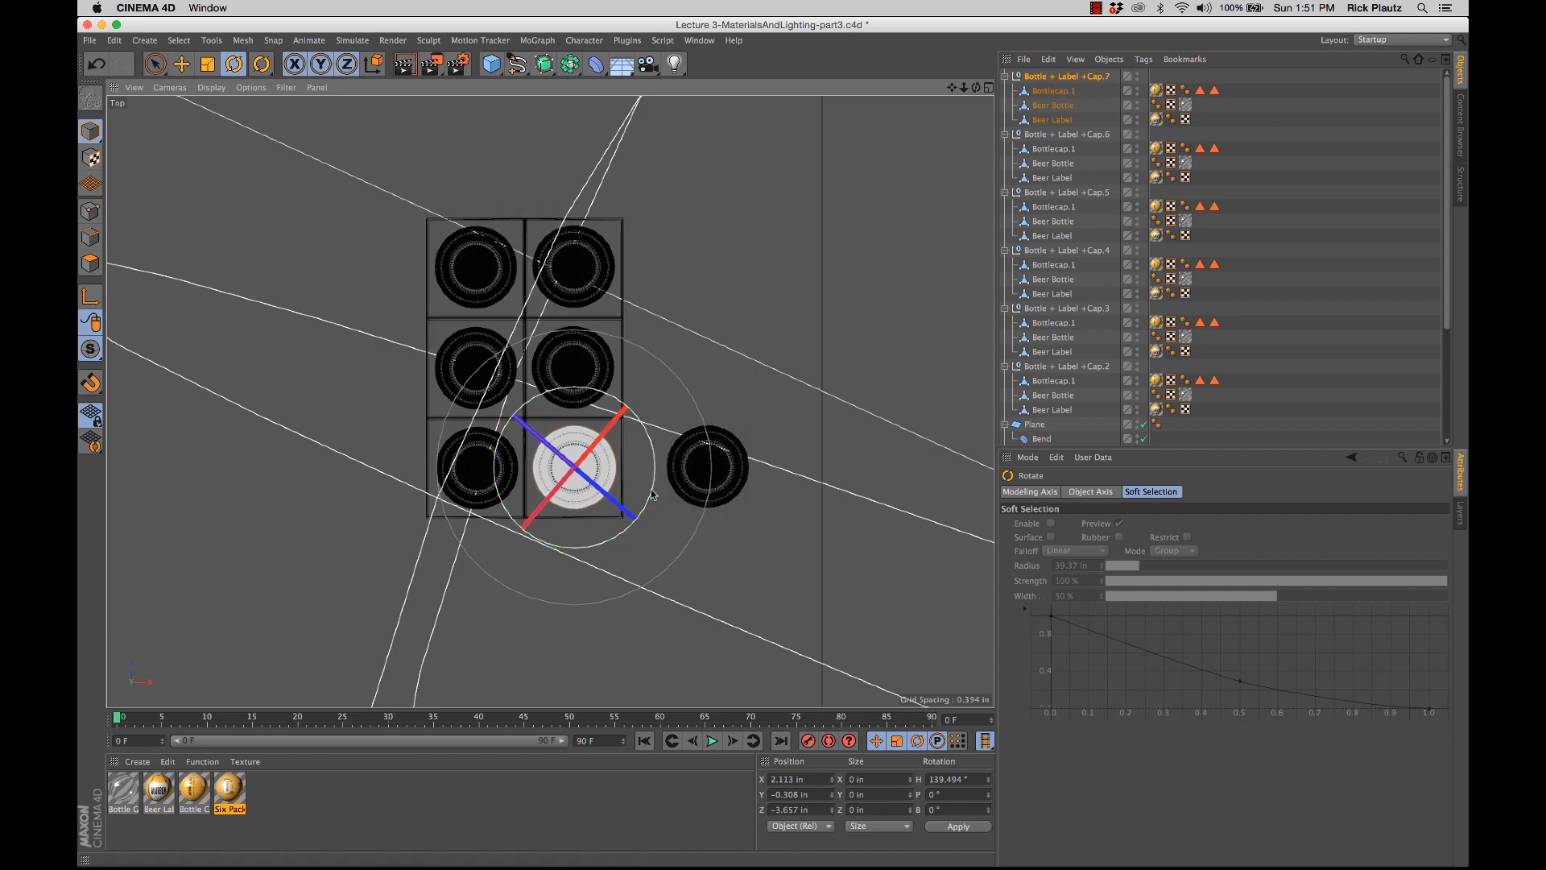
pyautogui.moveTo(652, 495); pyautogui.dragTo(627, 531)
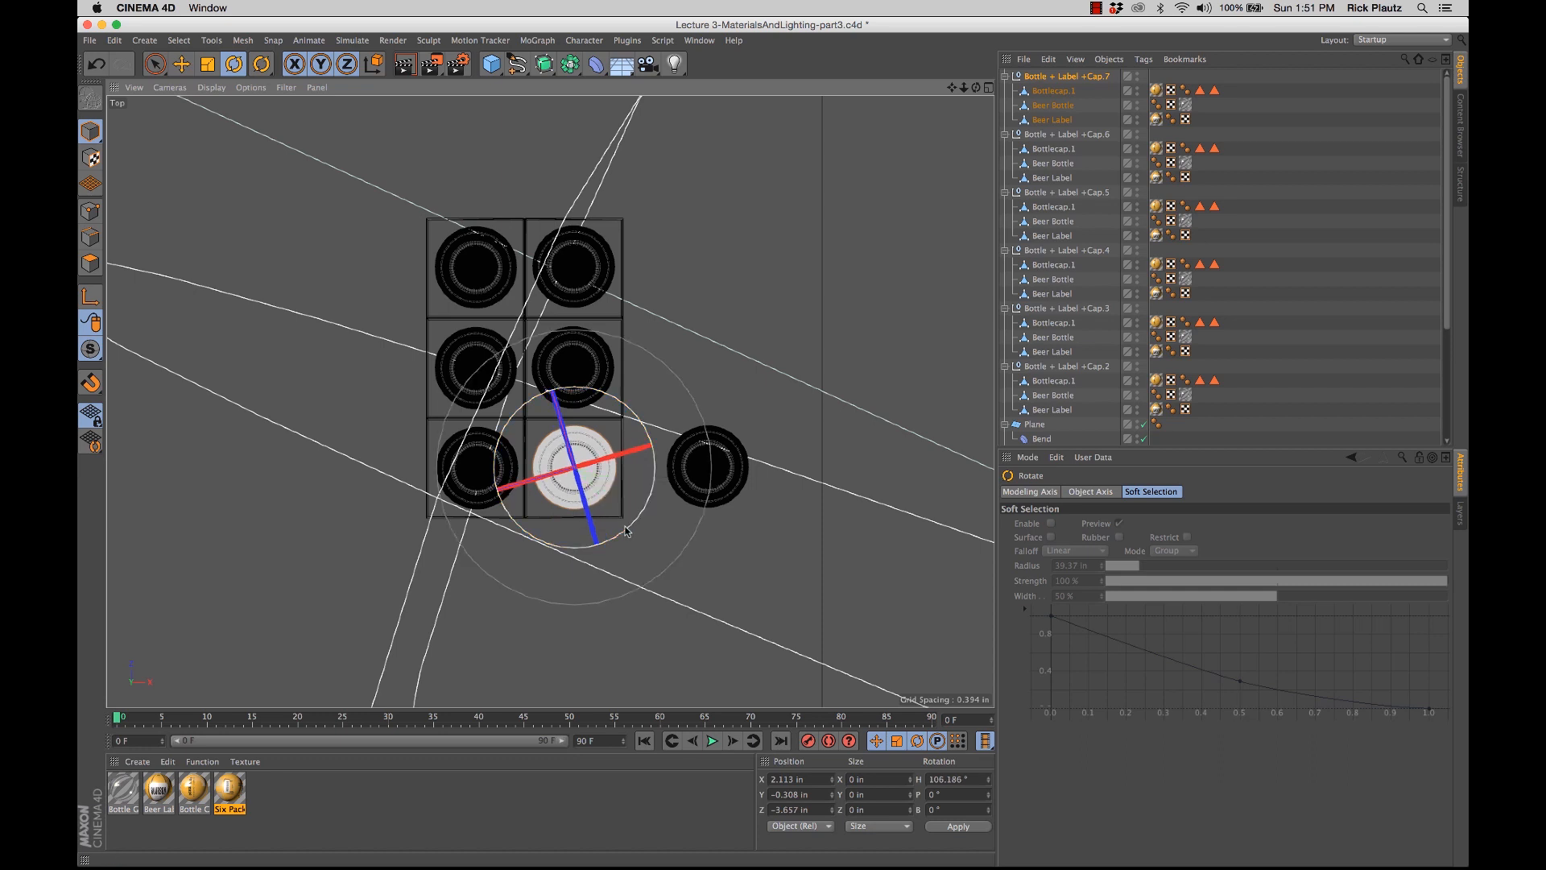
pyautogui.click(1060, 135)
pyautogui.moveTo(546, 501); pyautogui.dragTo(538, 515)
pyautogui.click(1049, 196)
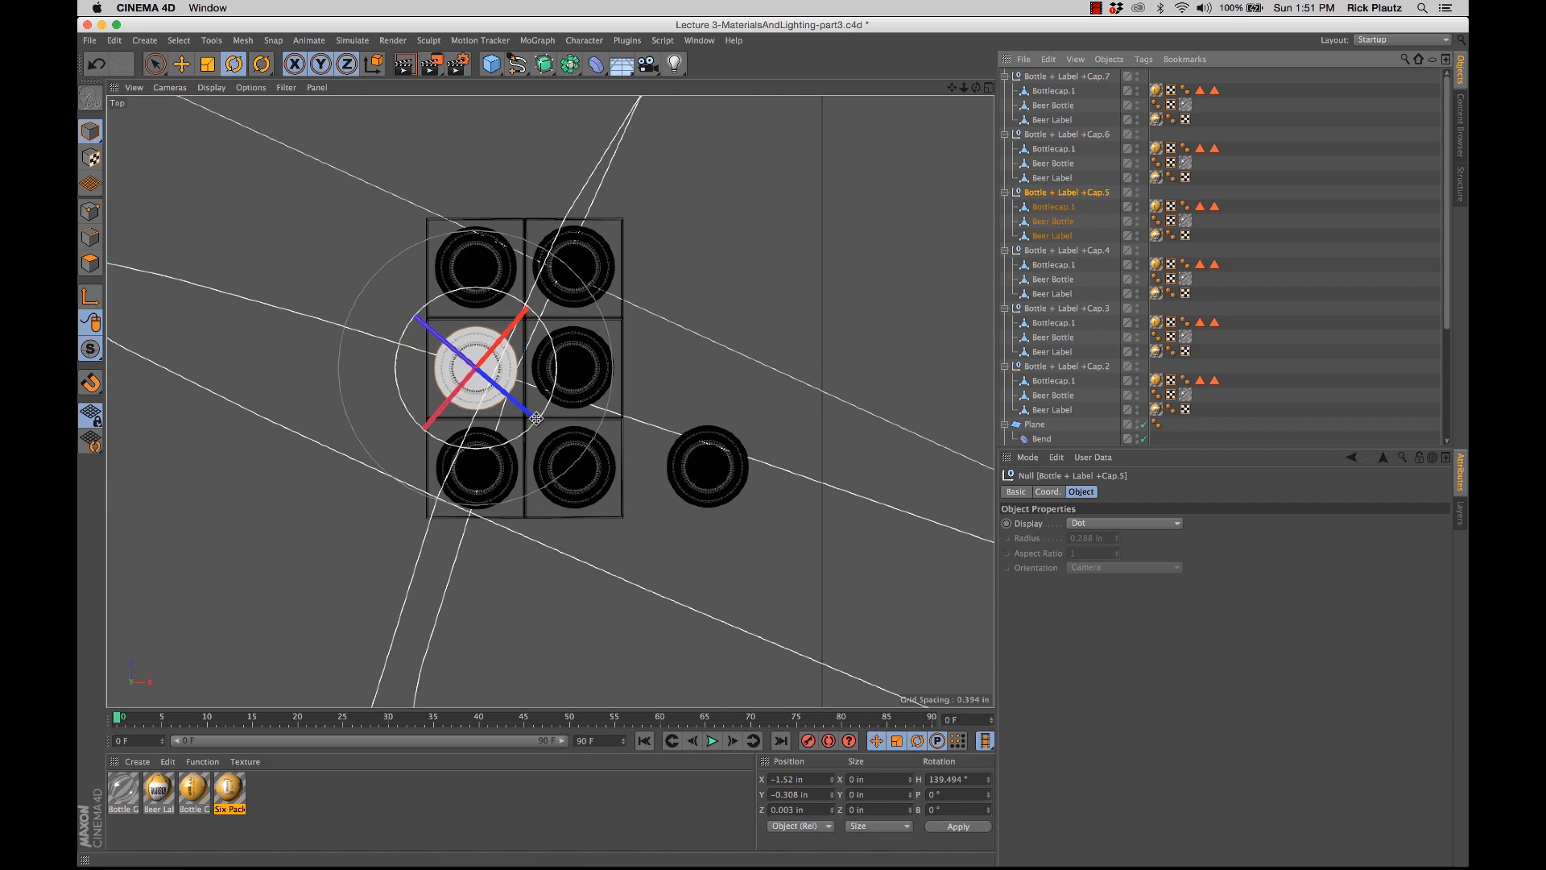
pyautogui.moveTo(545, 419); pyautogui.dragTo(562, 364)
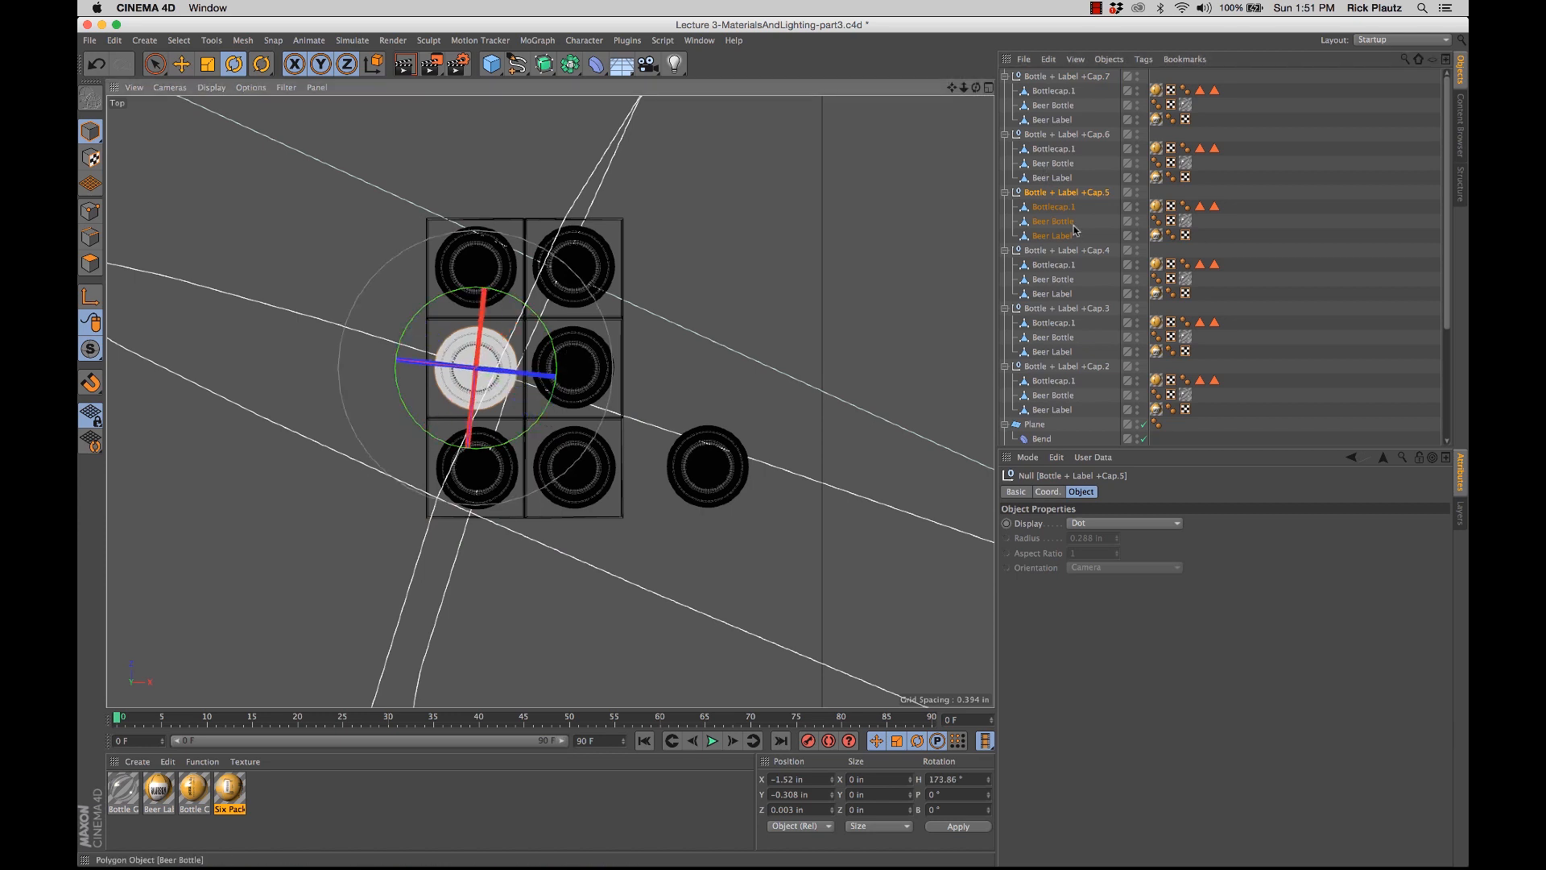
# Step: Rotate bottle copies Cap.4, Cap.3 and Cap.2 to differing headings so their labels do not all face the same way
pyautogui.click(1067, 252)
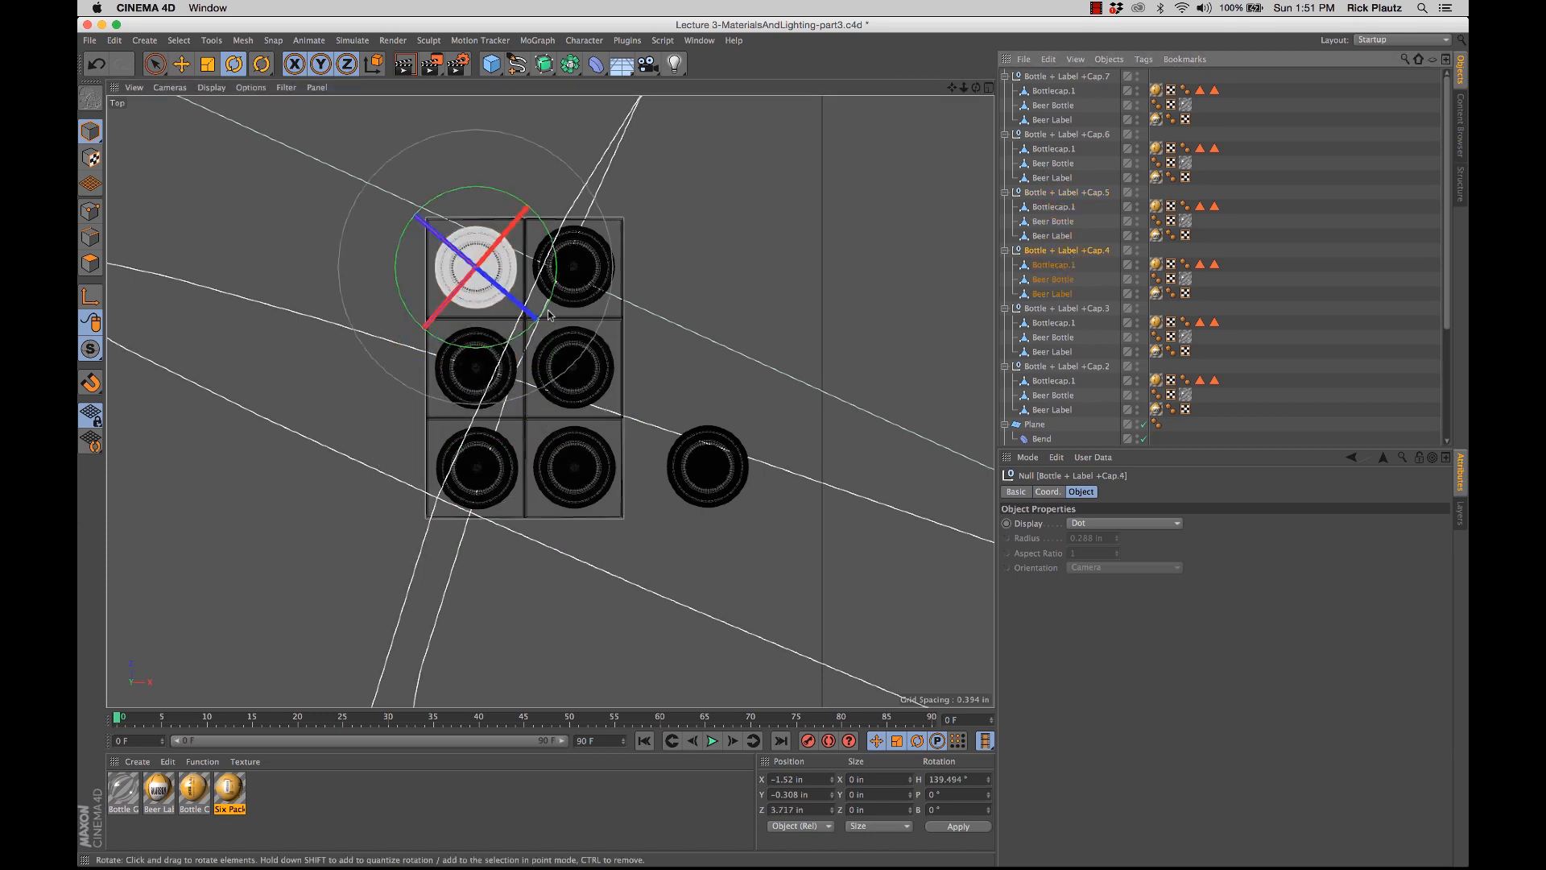
pyautogui.moveTo(549, 314); pyautogui.dragTo(535, 276)
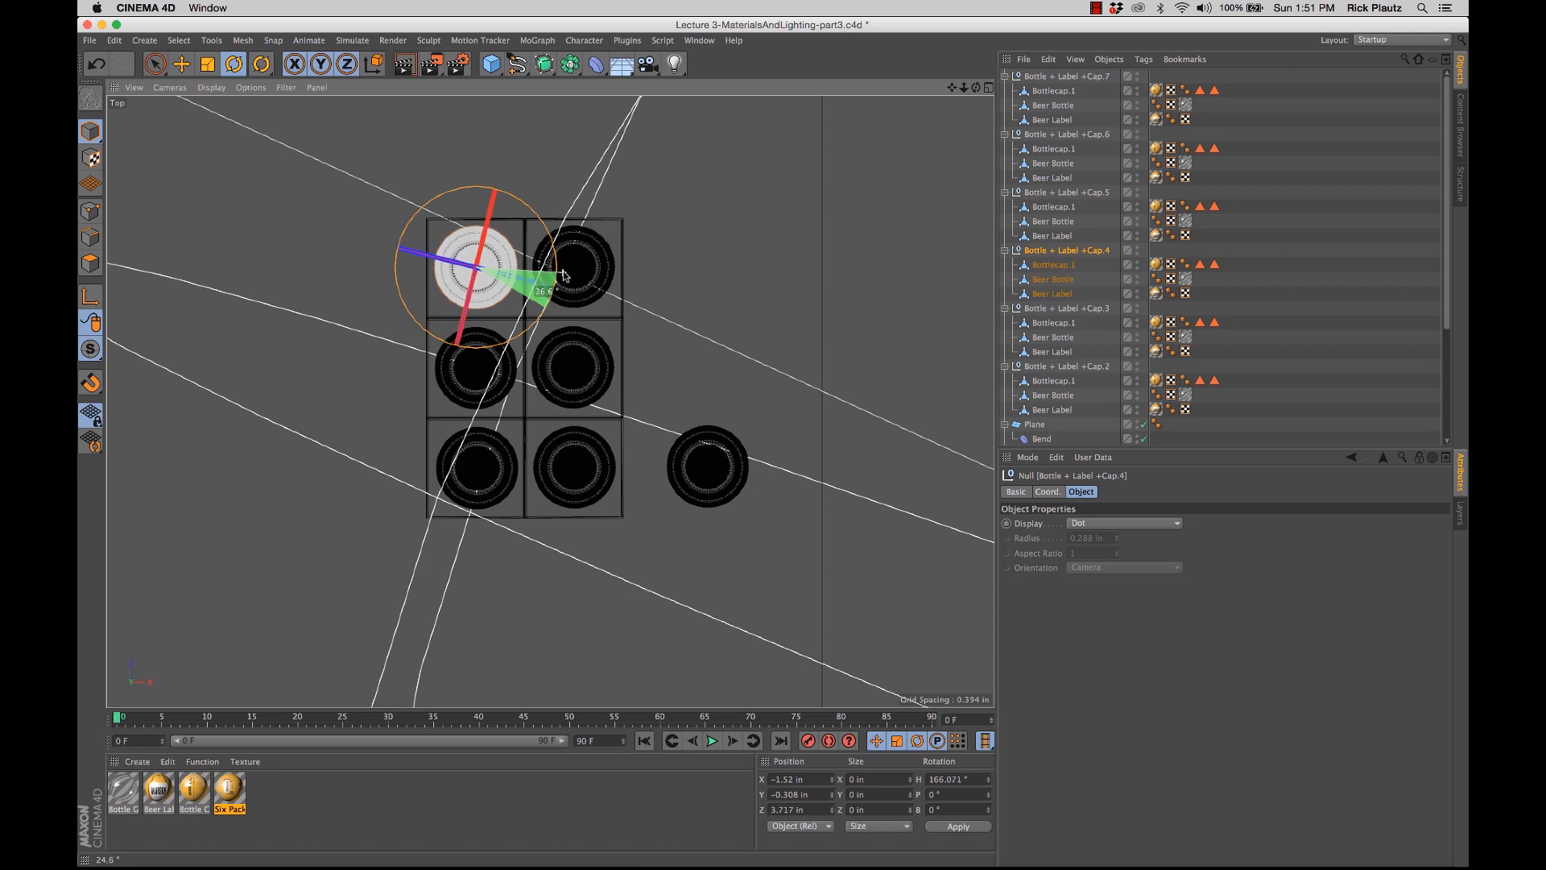
pyautogui.click(1034, 307)
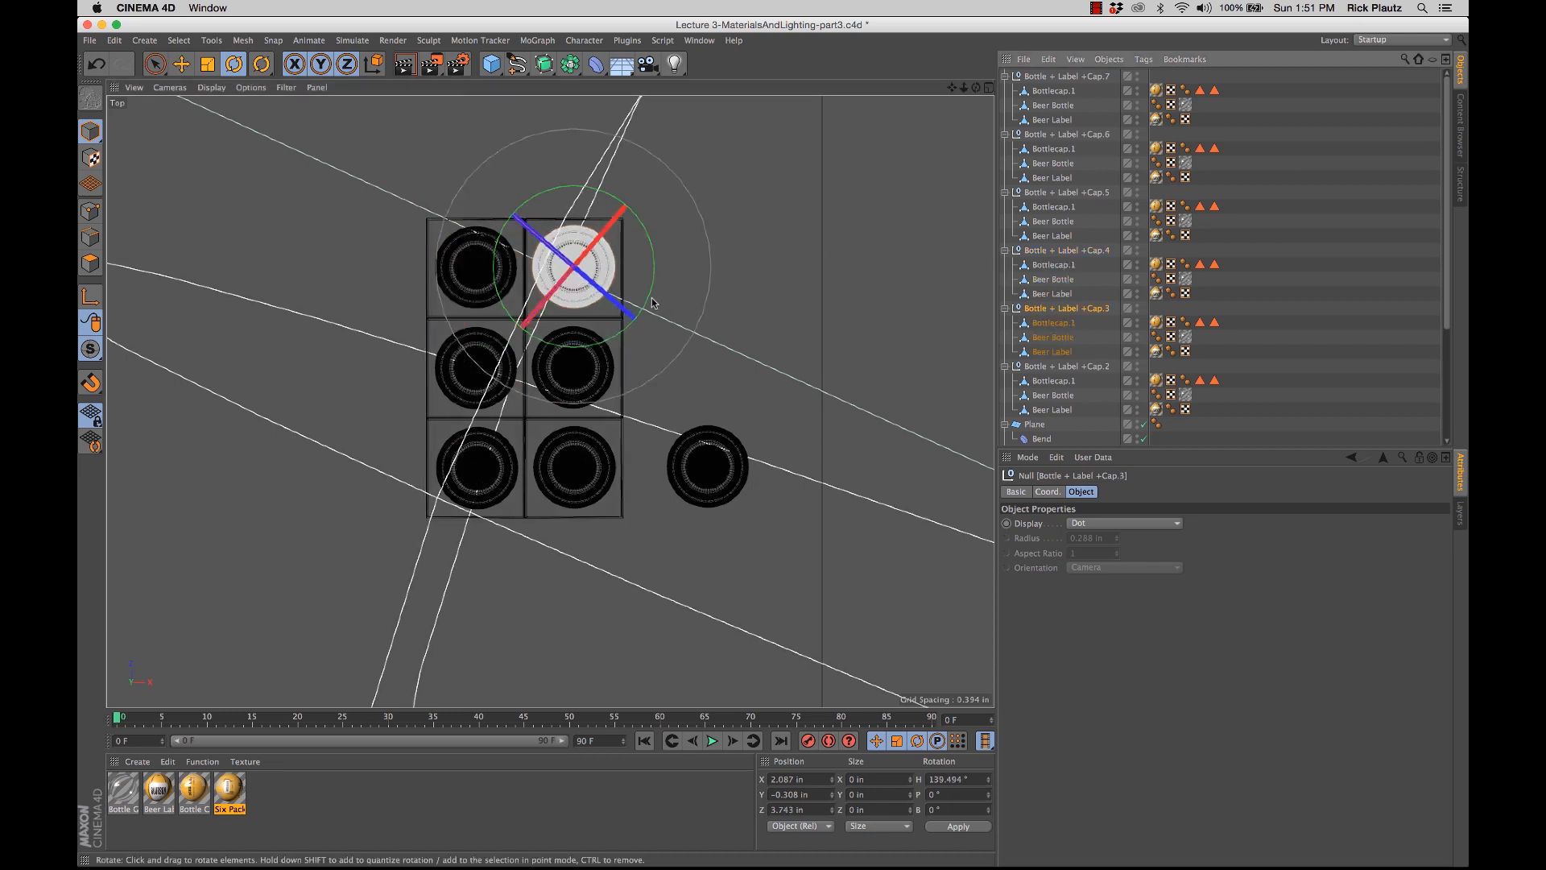
pyautogui.moveTo(633, 311); pyautogui.dragTo(628, 330)
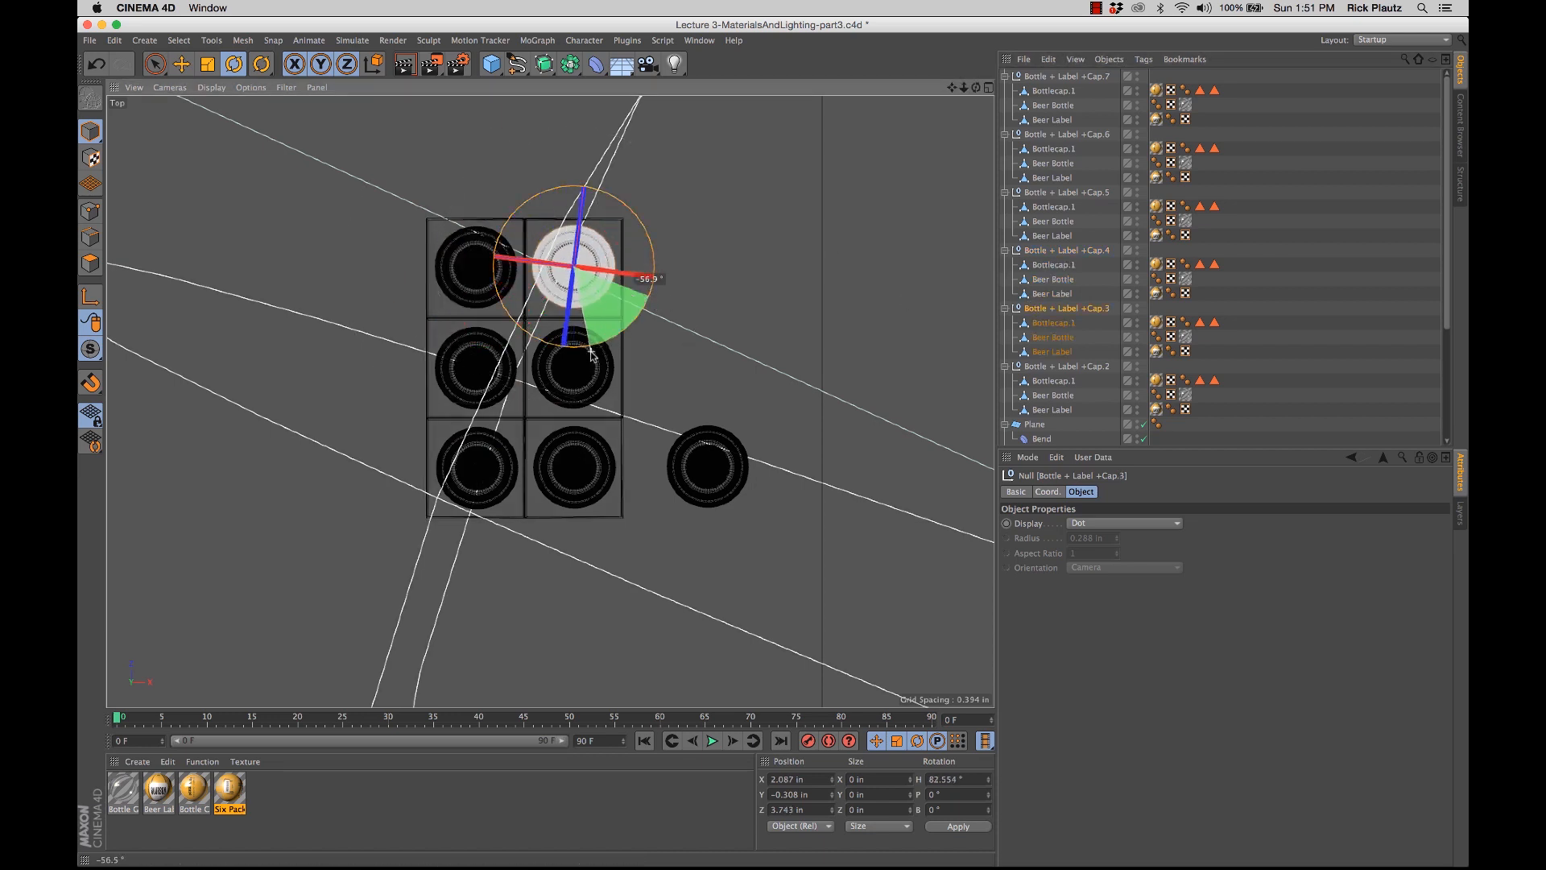
pyautogui.click(1046, 367)
pyautogui.moveTo(655, 399); pyautogui.dragTo(650, 399)
# Step: Leave the scene camera for a free perspective view of the six-pack and add a null object to the scene
pyautogui.click(1304, 316)
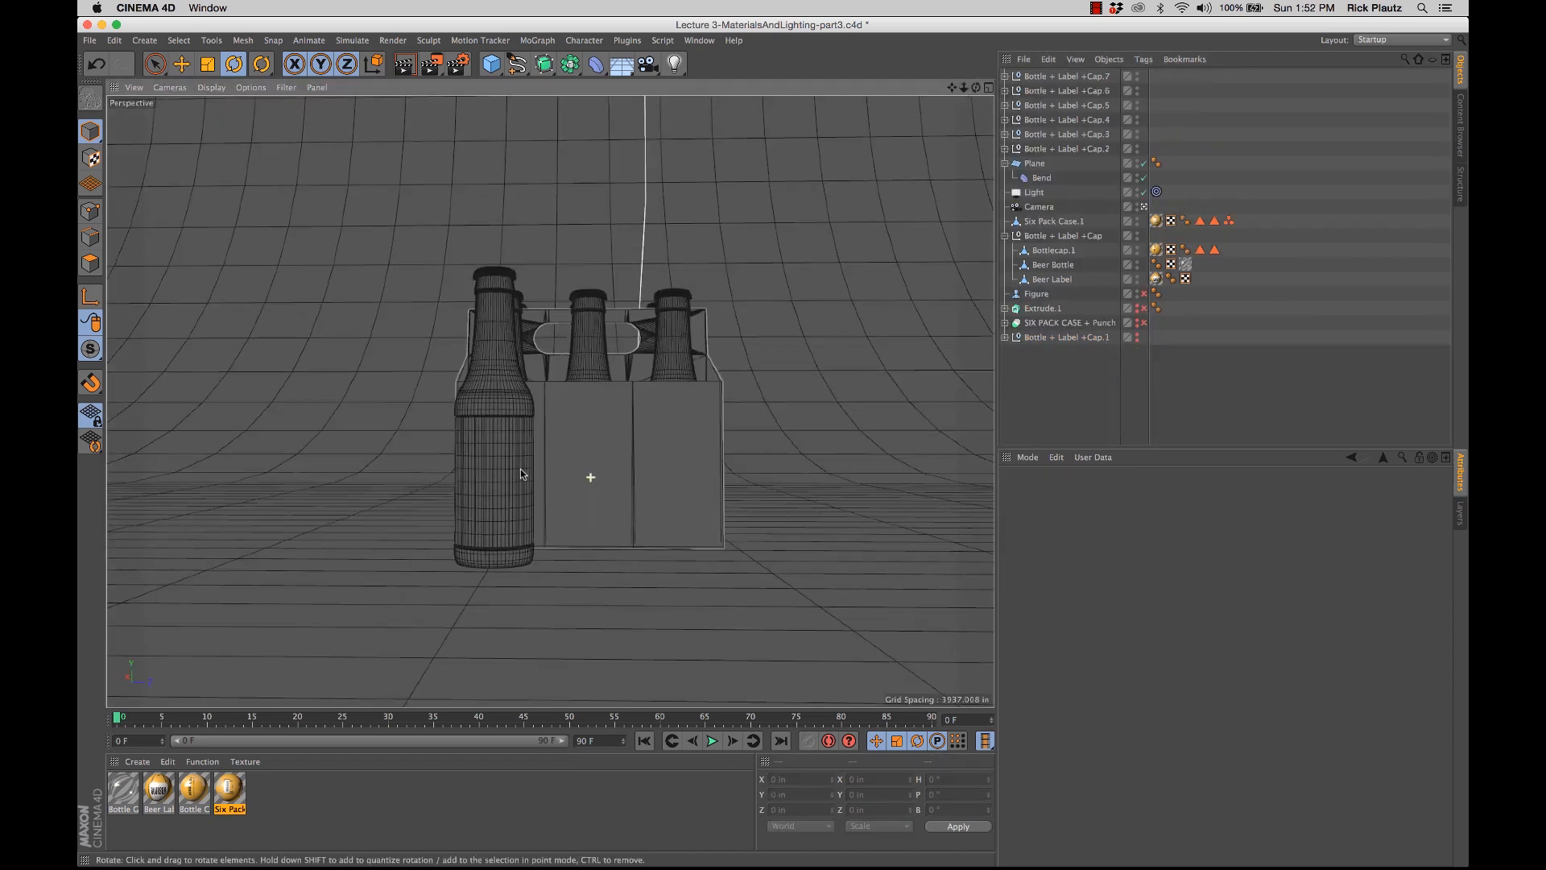
pyautogui.keyDown('alt'); pyautogui.moveTo(520, 468); pyautogui.dragTo(528, 467); pyautogui.keyUp('alt')
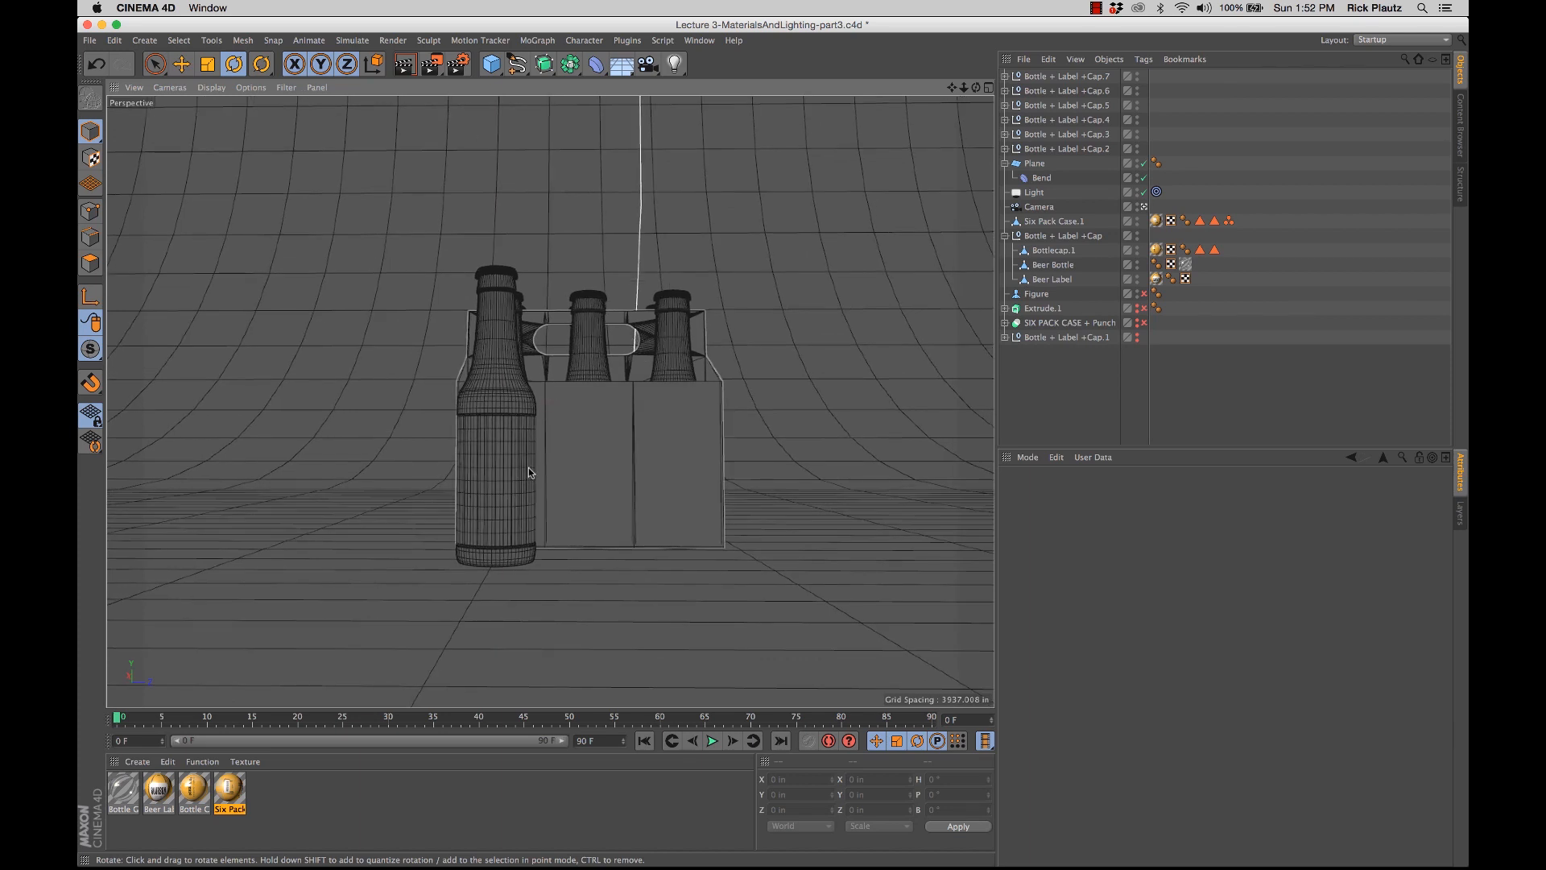
pyautogui.click(1053, 221)
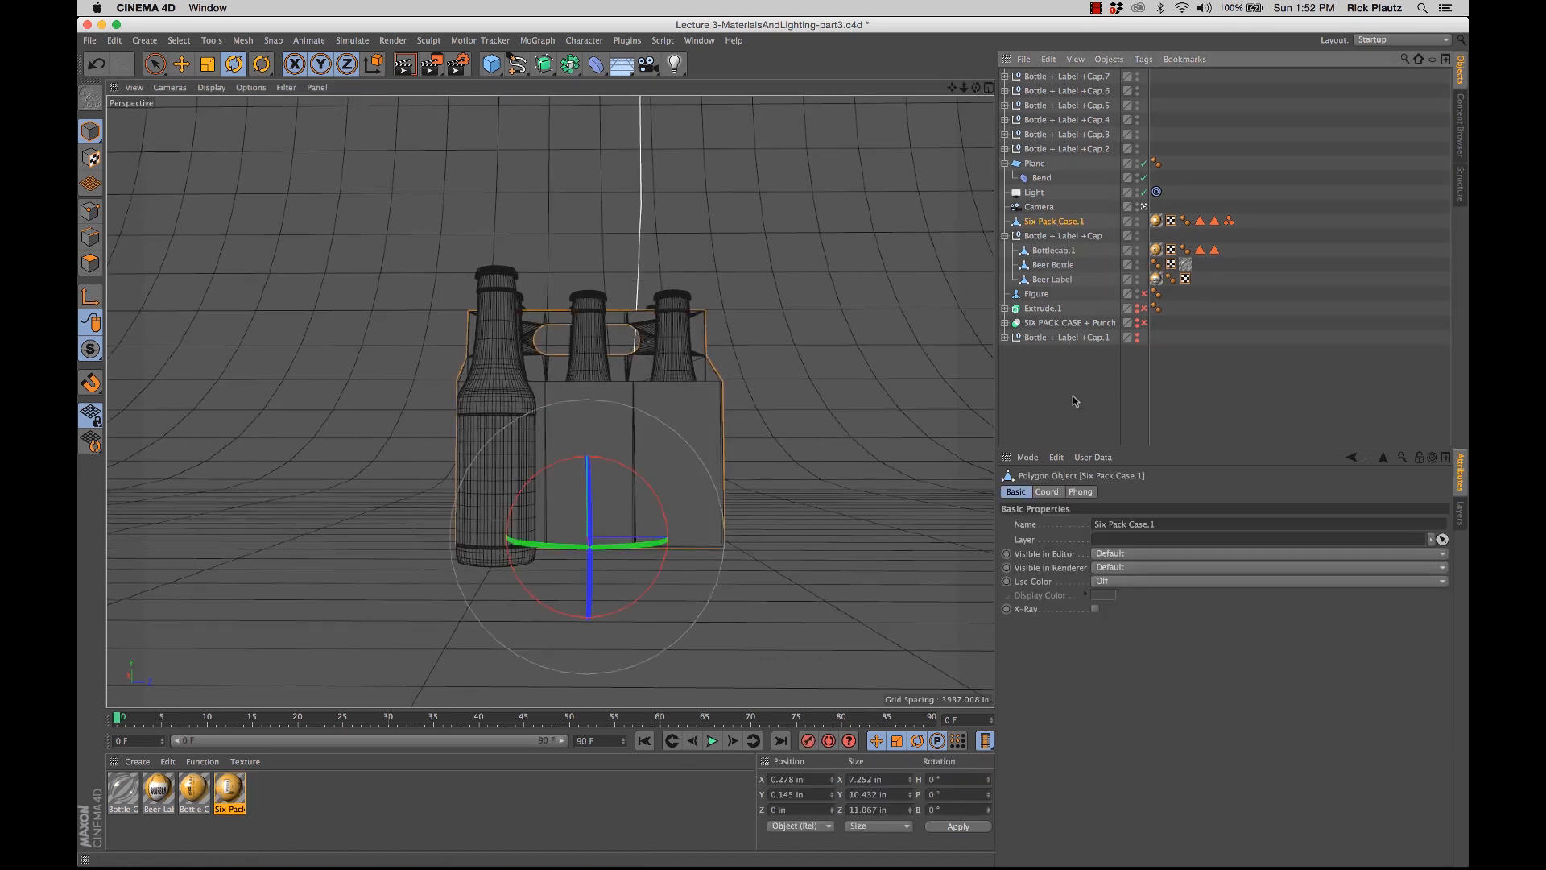
pyautogui.click(1075, 401)
pyautogui.click(1054, 222)
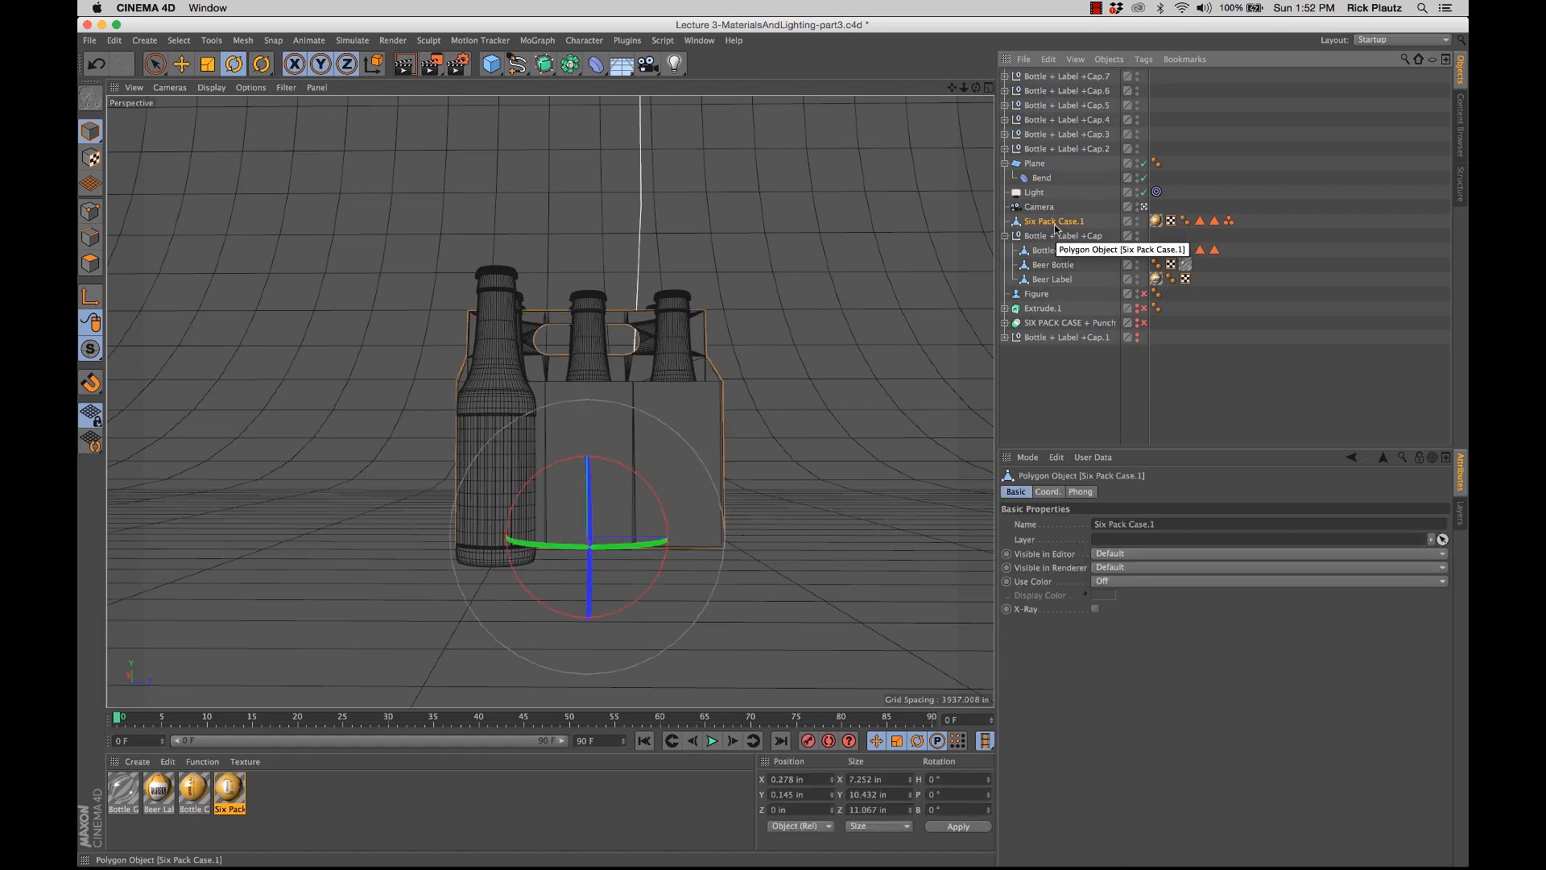
pyautogui.click(1143, 208)
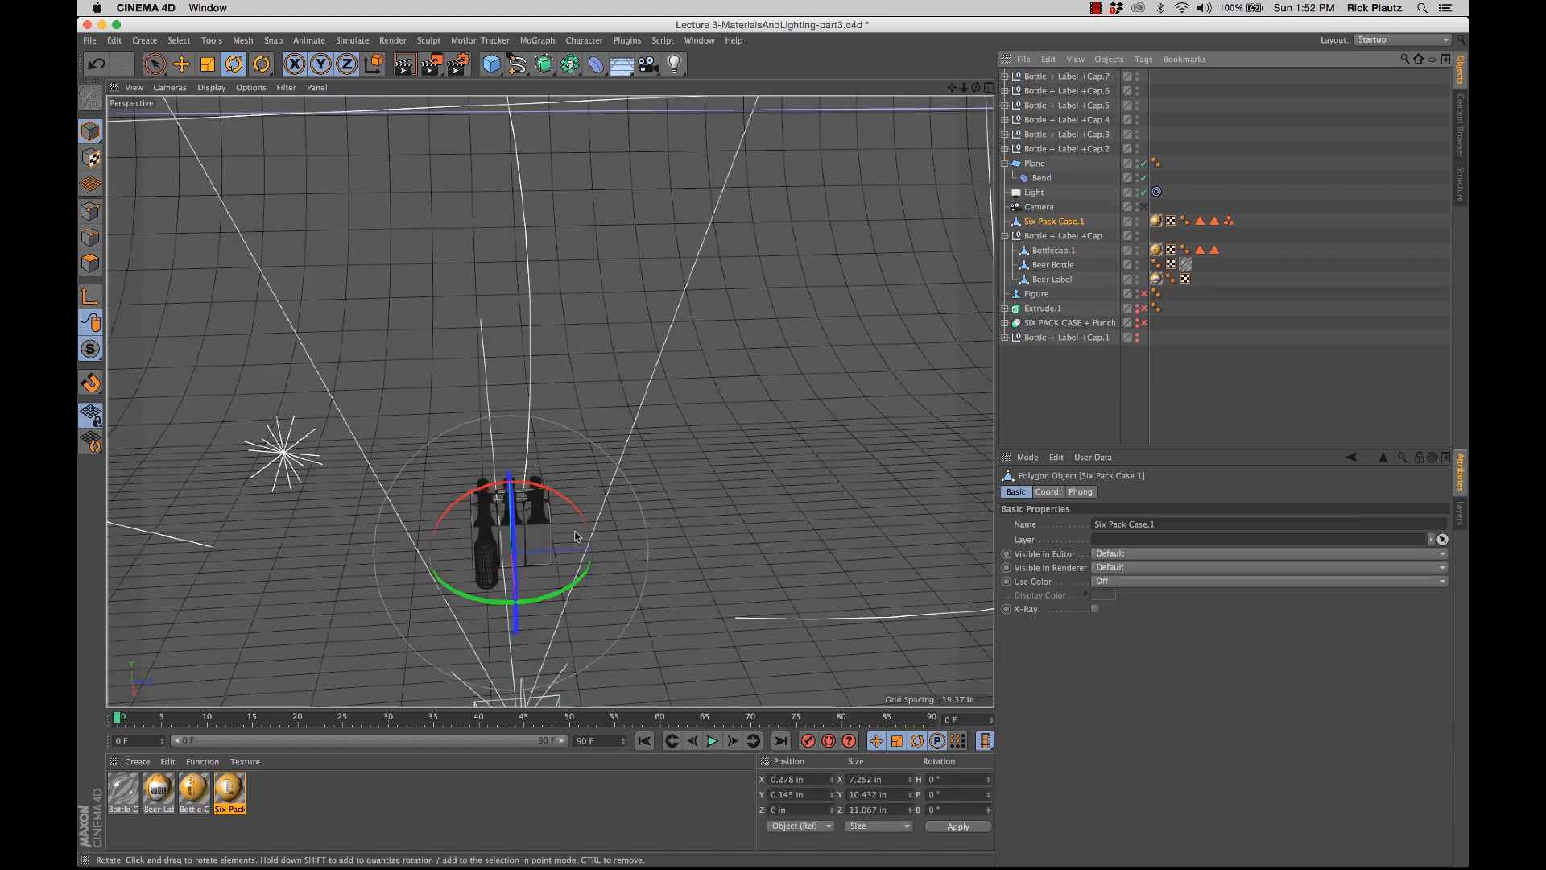
pyautogui.keyDown('alt'); pyautogui.moveTo(555, 534); pyautogui.dragTo(531, 499); pyautogui.keyUp('alt')
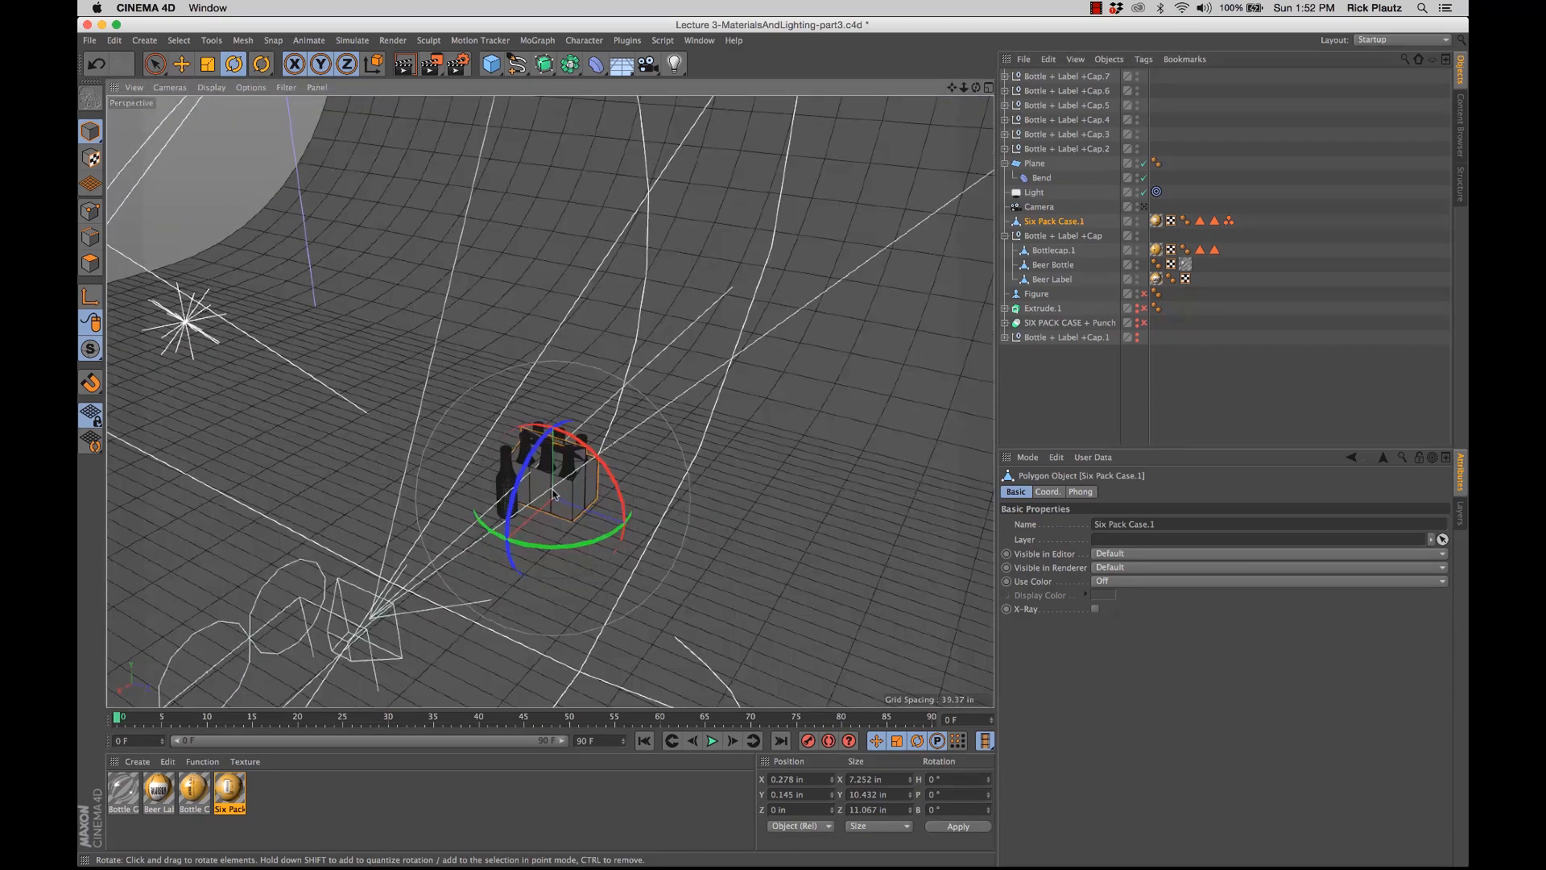
pyautogui.scroll(5, 638, 471)
pyautogui.keyDown('alt'); pyautogui.moveTo(638, 471); pyautogui.dragTo(541, 500); pyautogui.keyUp('alt')
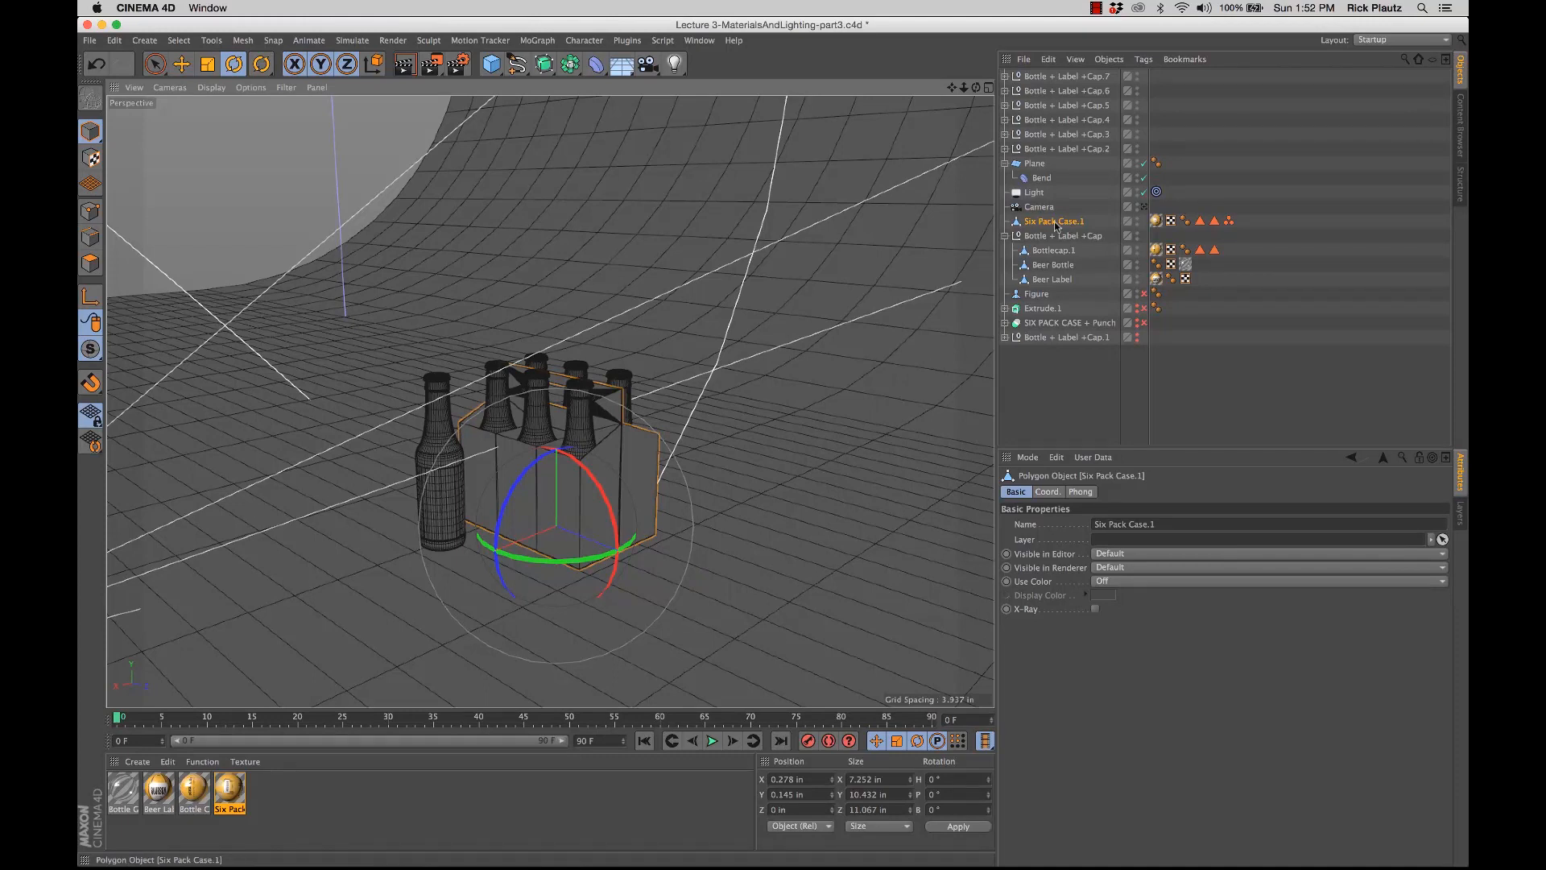
pyautogui.click(496, 71)
pyautogui.click(538, 84)
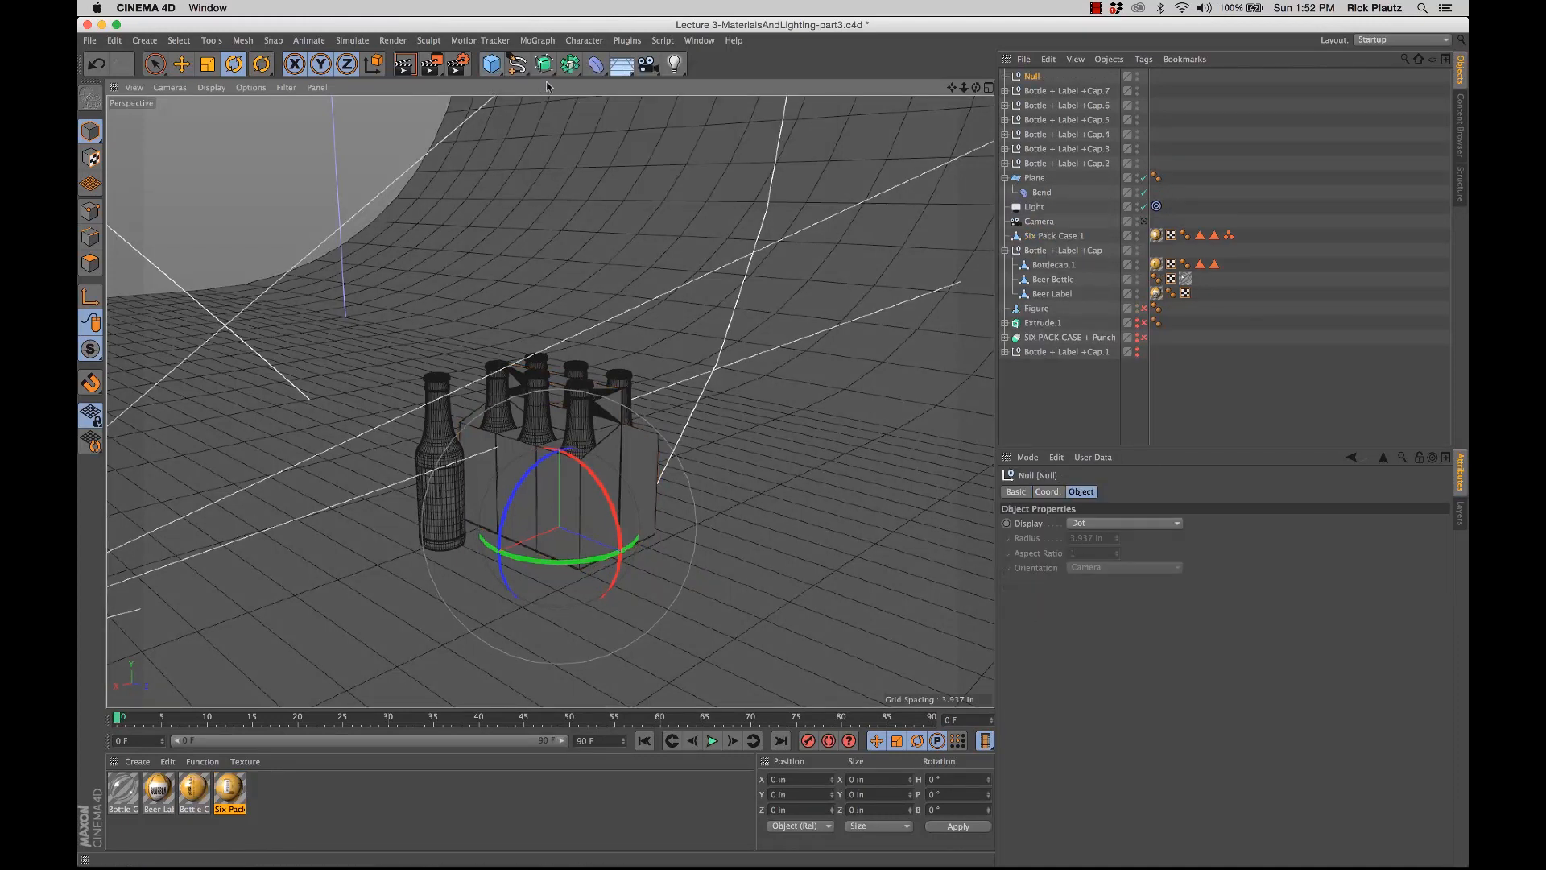
# Step: Rename the new null object "six Pack + Bottles"
pyautogui.doubleClick(1038, 78)
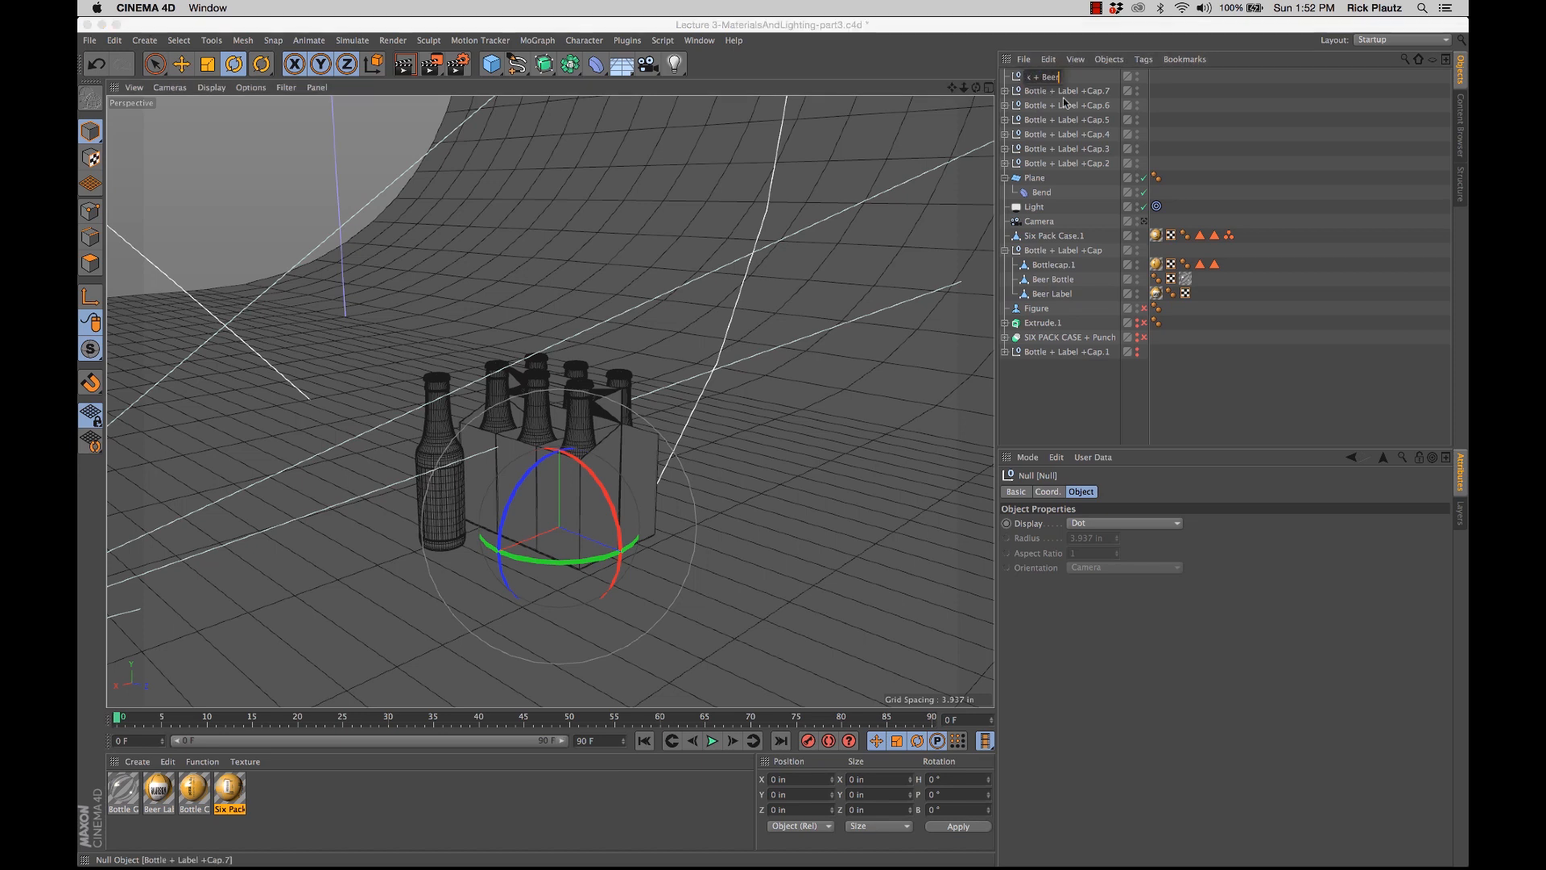
pyautogui.press('BackSpace')
pyautogui.press('BackSpace')
pyautogui.press('BackSpace')
pyautogui.press('BackSpace')
pyautogui.write('Bottles')
pyautogui.click(1064, 94)
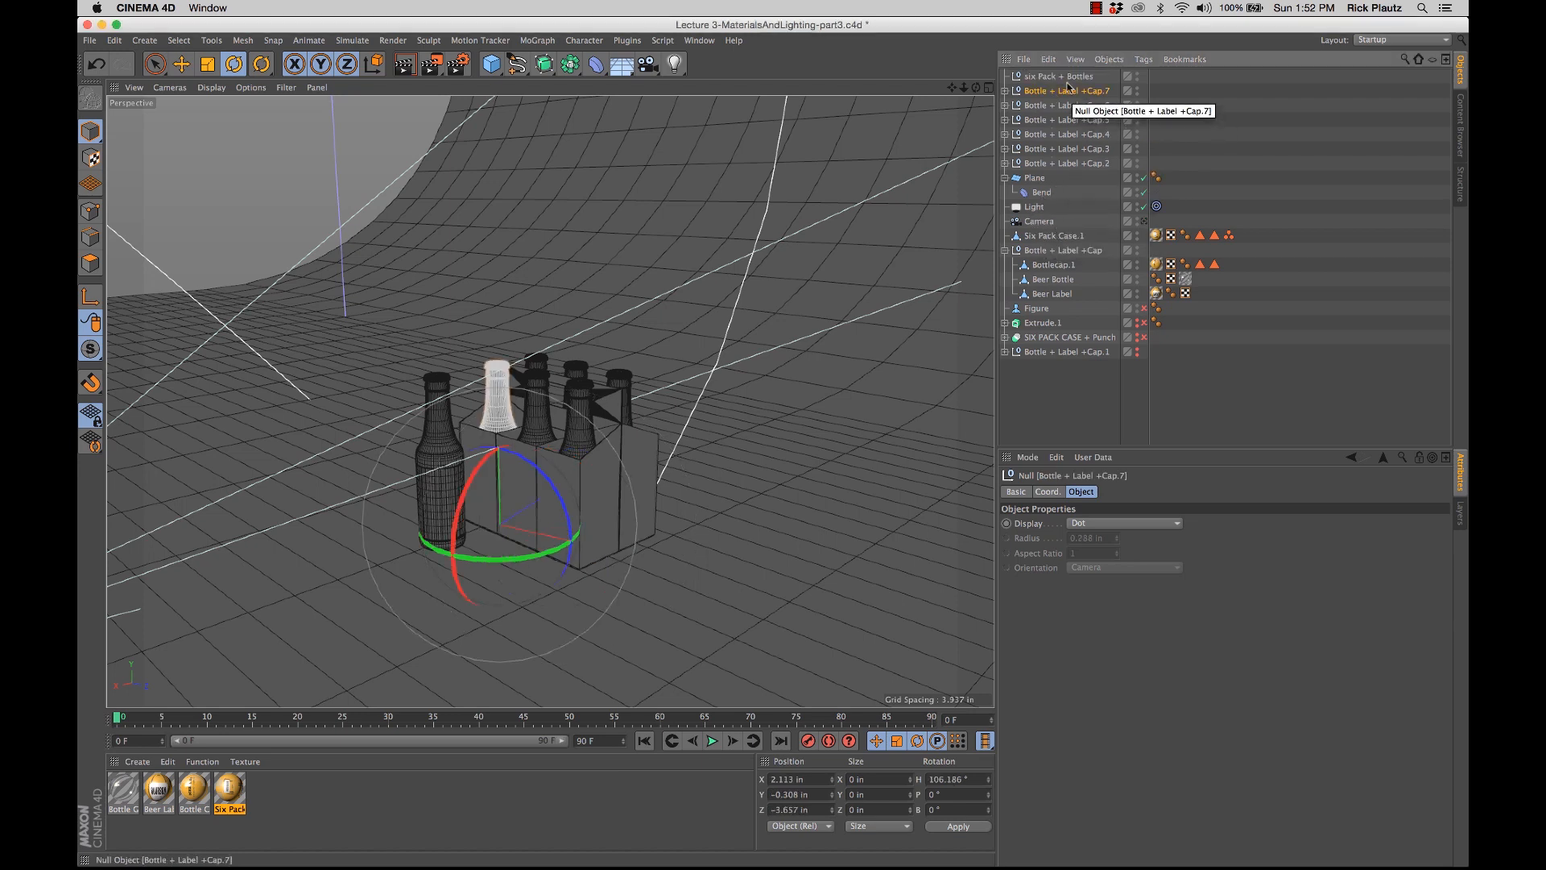
# Step: Nest the six Pack + Bottles null under Six Pack Case.1 and set its X and Y positions to 0
pyautogui.click(1063, 76)
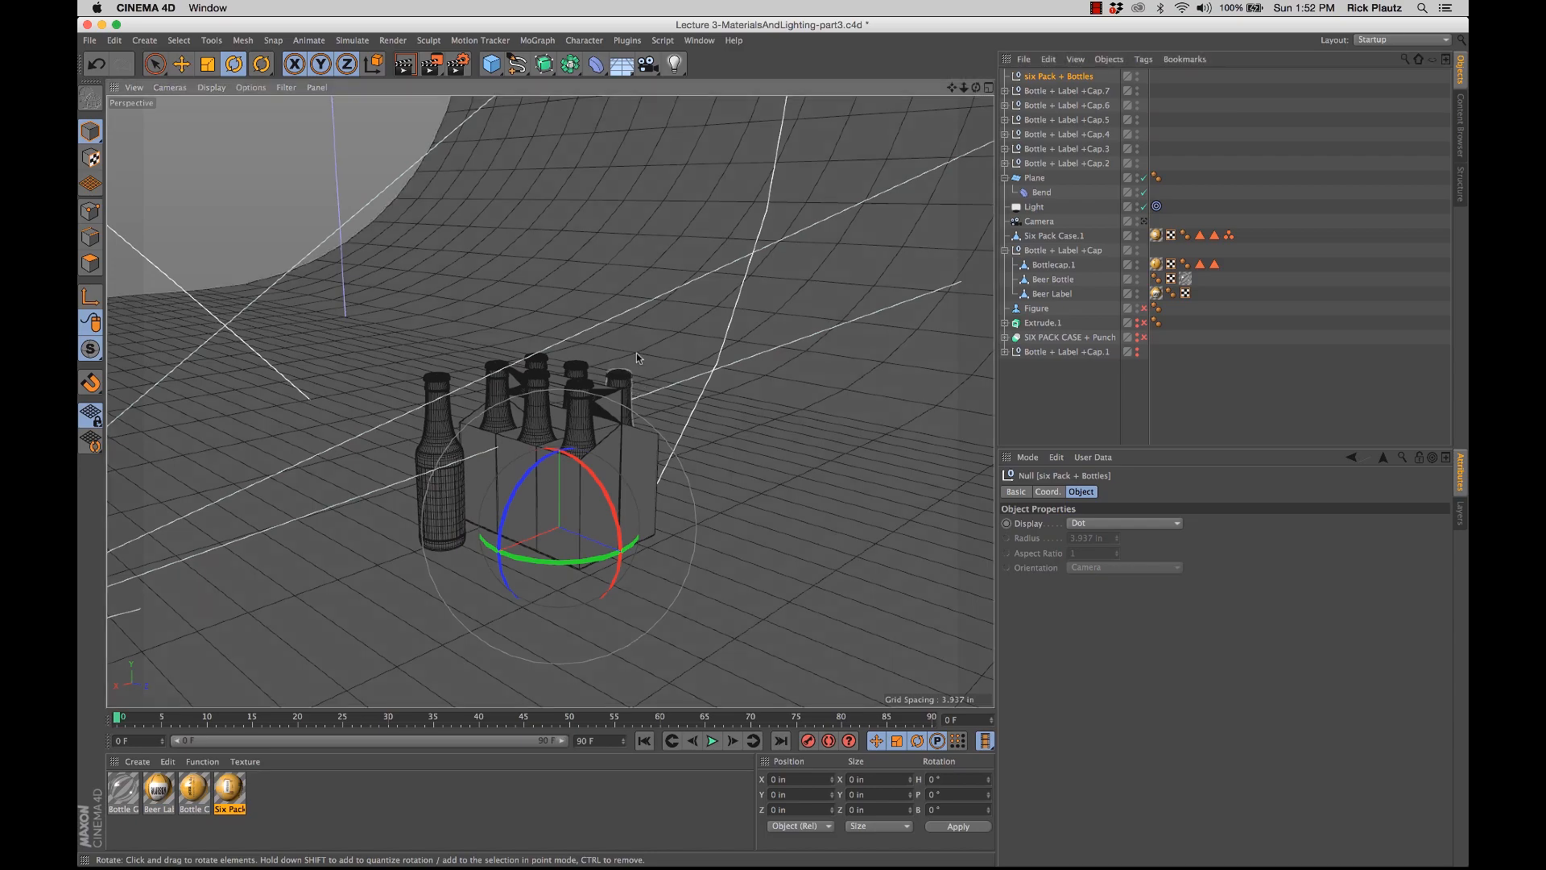
pyautogui.keyDown('alt'); pyautogui.moveTo(636, 353); pyautogui.dragTo(612, 419); pyautogui.keyUp('alt')
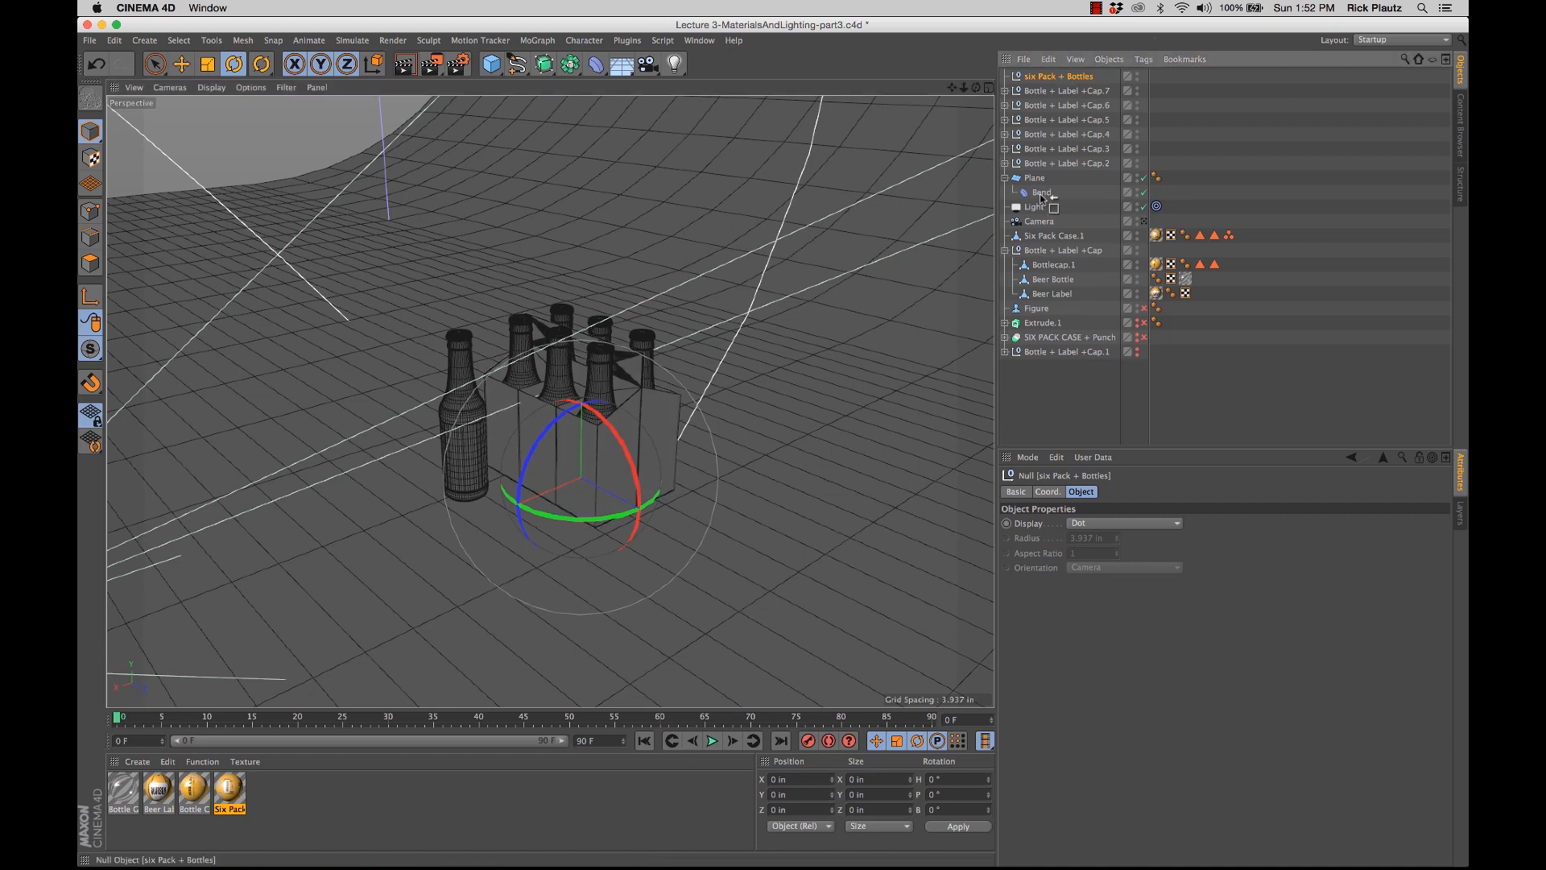
pyautogui.moveTo(1041, 196); pyautogui.dragTo(1048, 236)
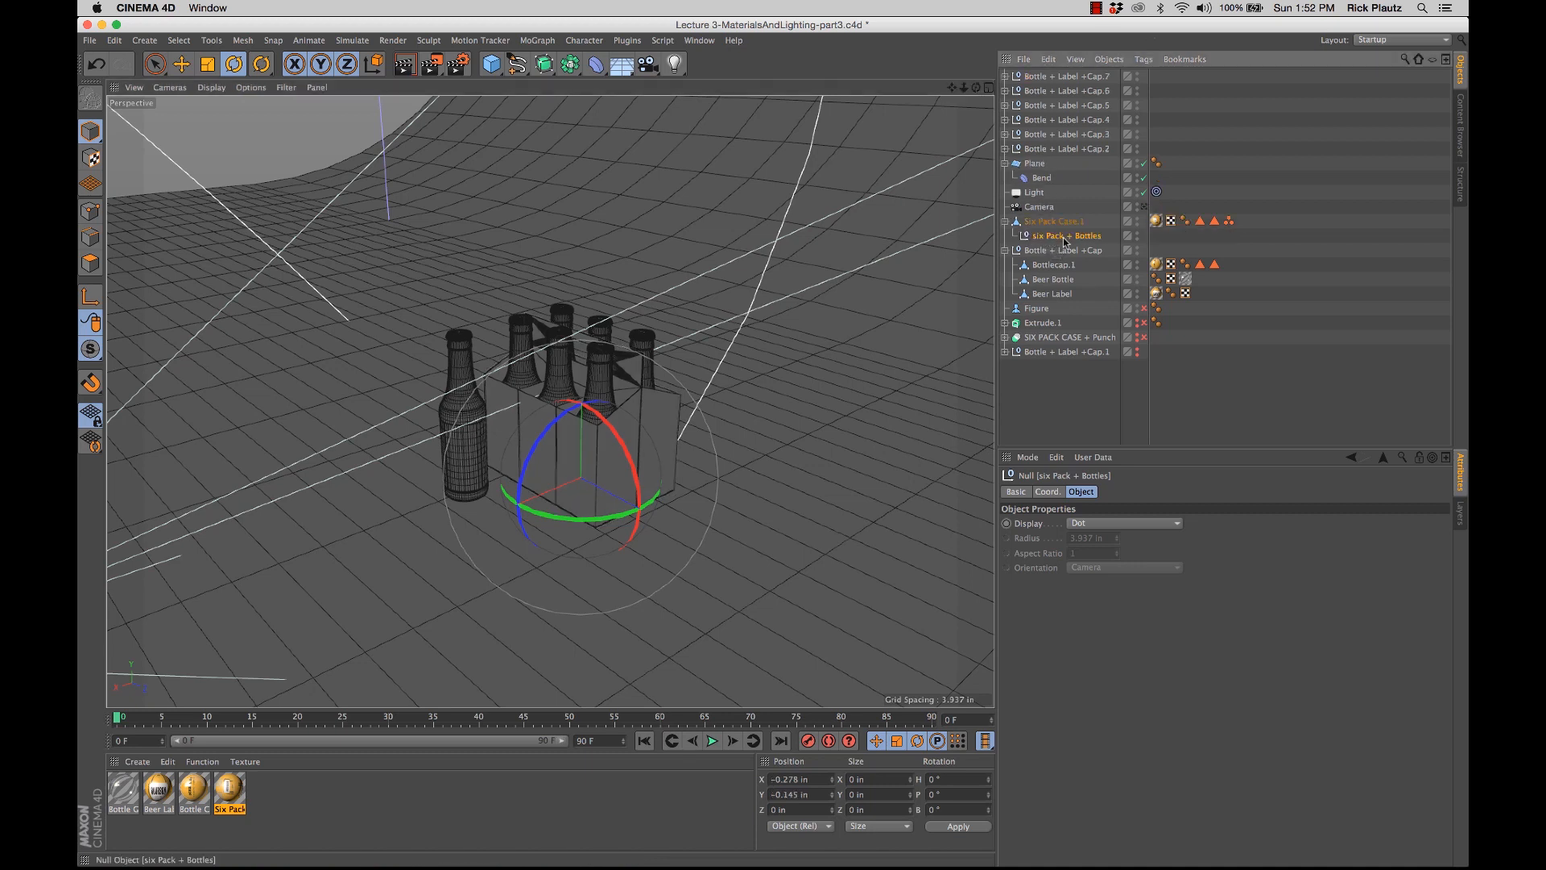
pyautogui.click(1046, 492)
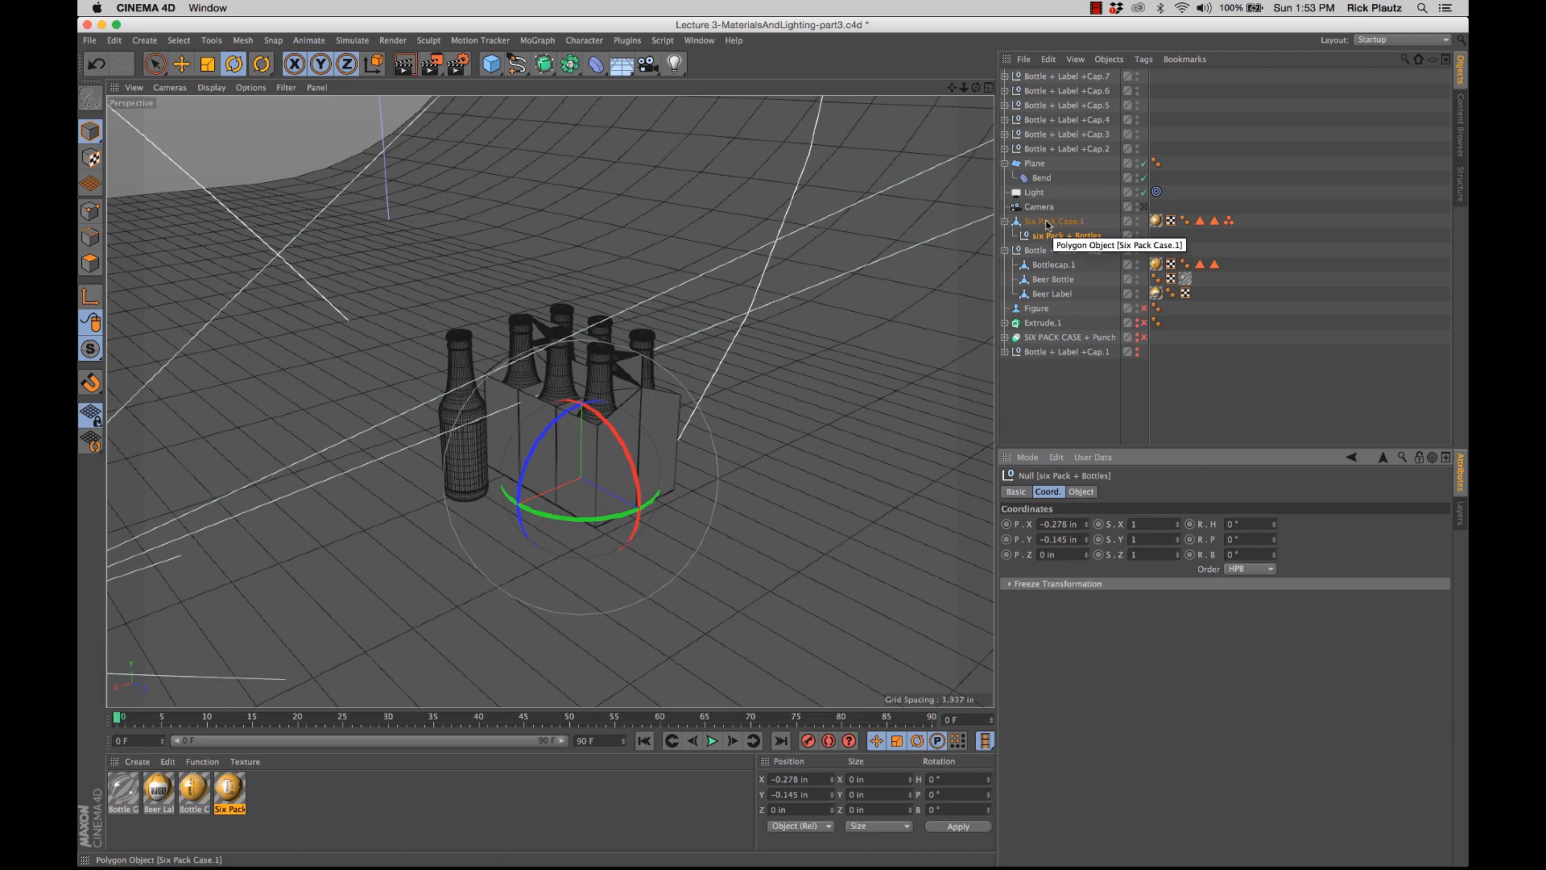
pyautogui.click(1056, 525)
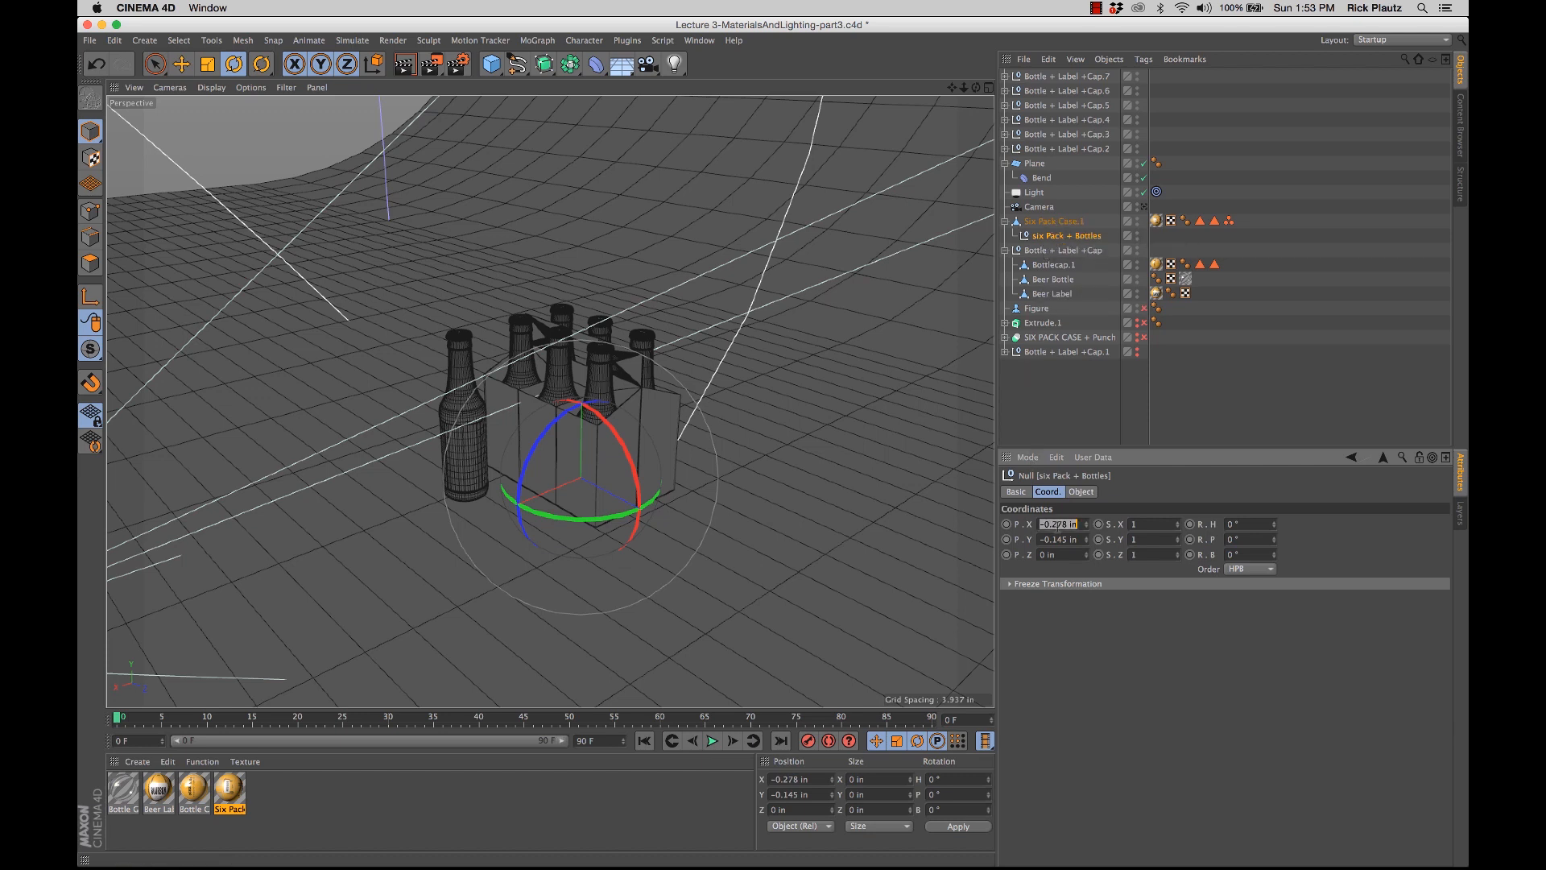
pyautogui.write('0')
pyautogui.press('Tab')
pyautogui.write('0')
pyautogui.press('Return')
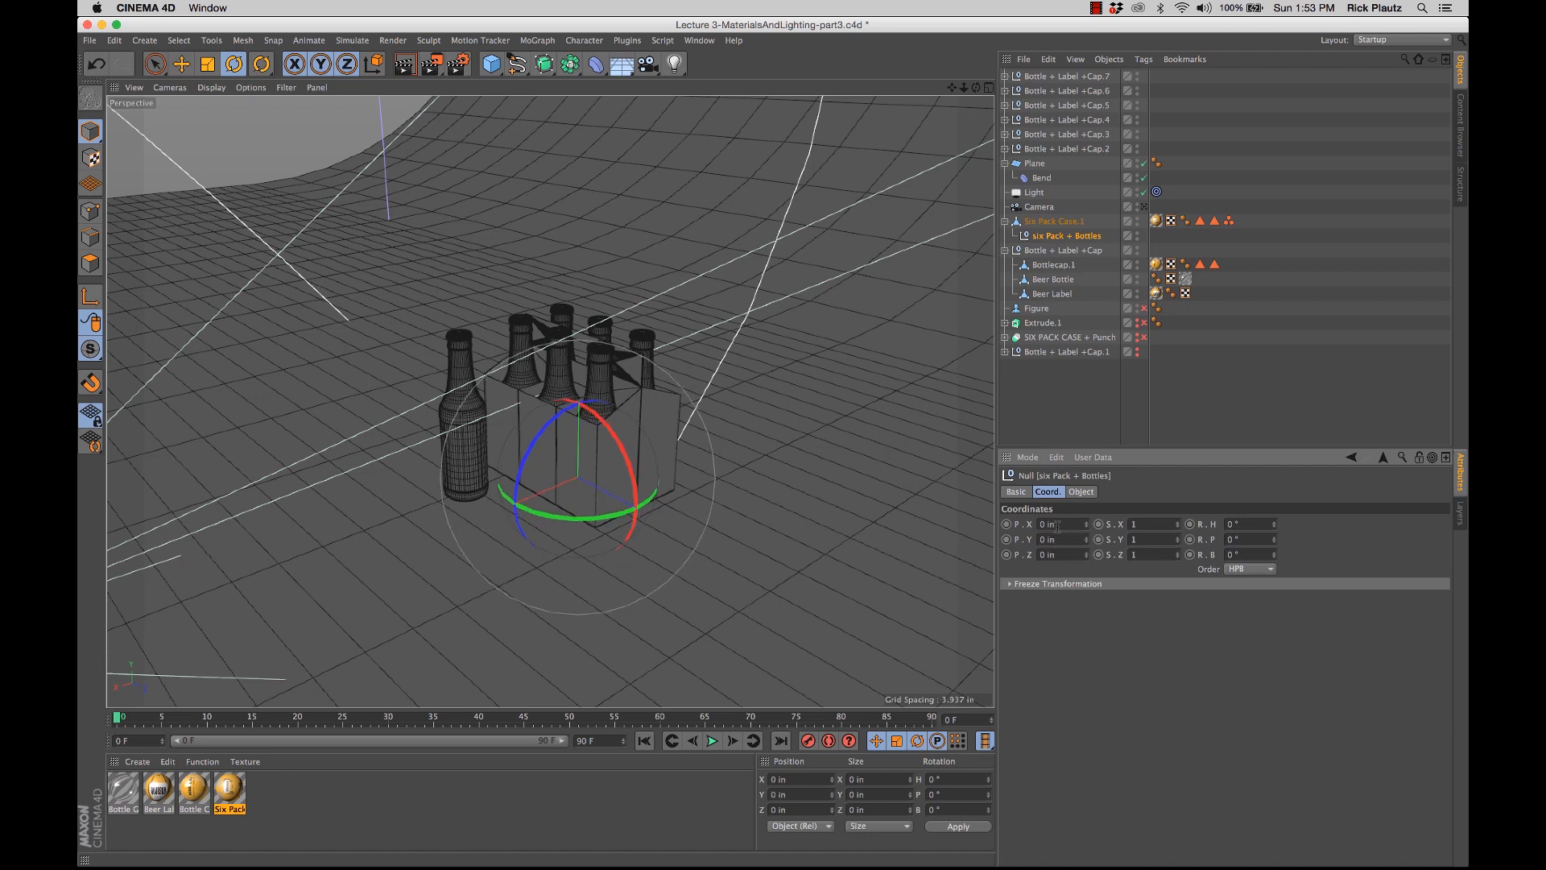
# Step: Move the null out of Six Pack Case.1 to the top level of the hierarchy and rename it "Six Pack + Bottles"
pyautogui.click(1062, 406)
pyautogui.click(1050, 236)
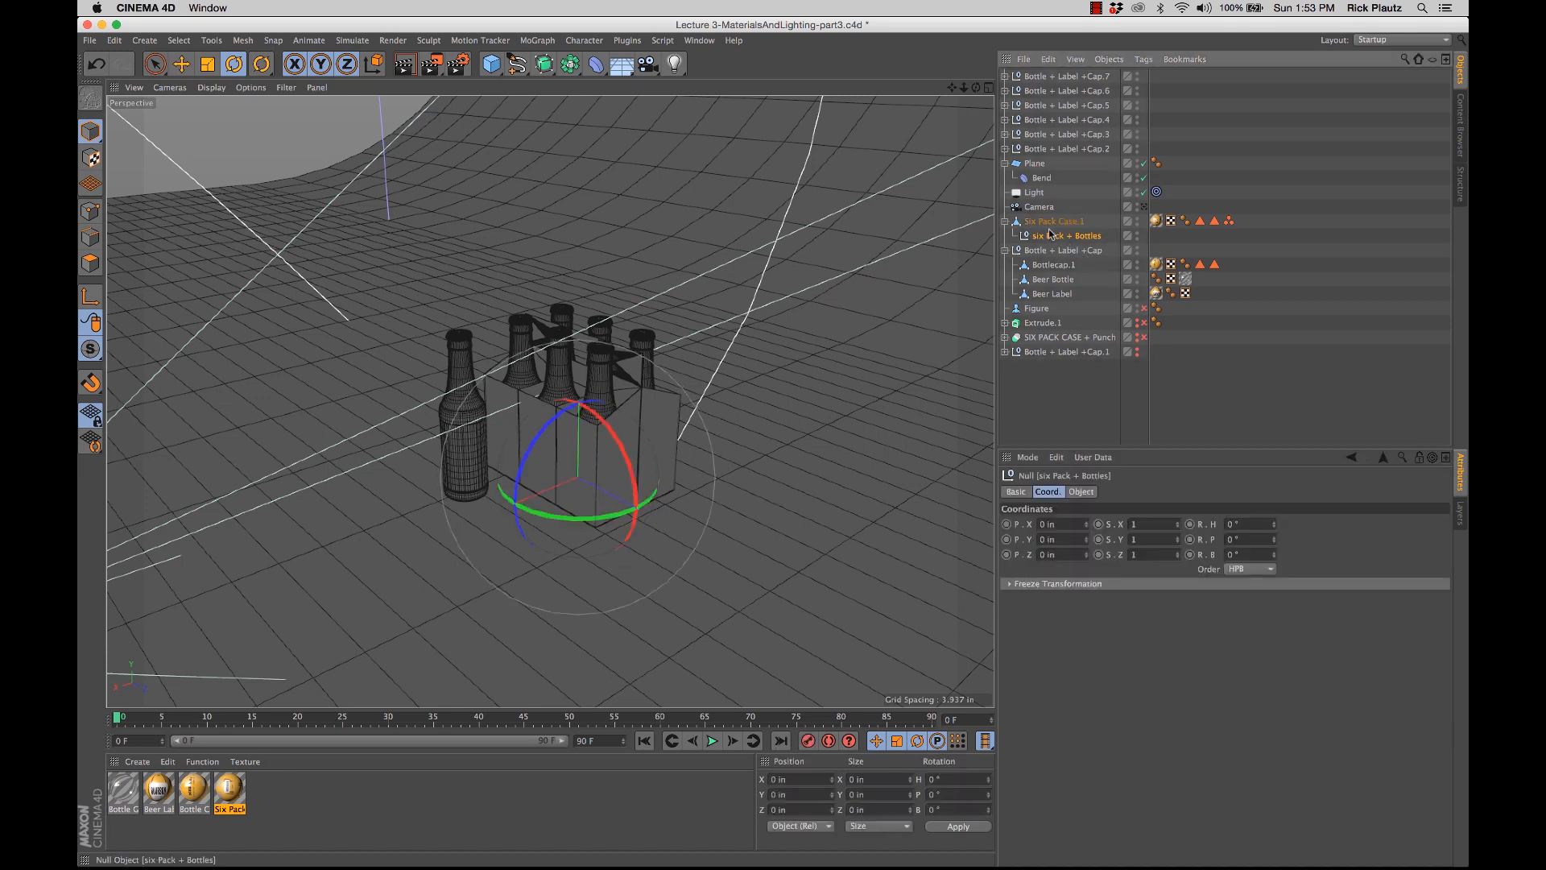
pyautogui.moveTo(1050, 236); pyautogui.dragTo(1044, 224)
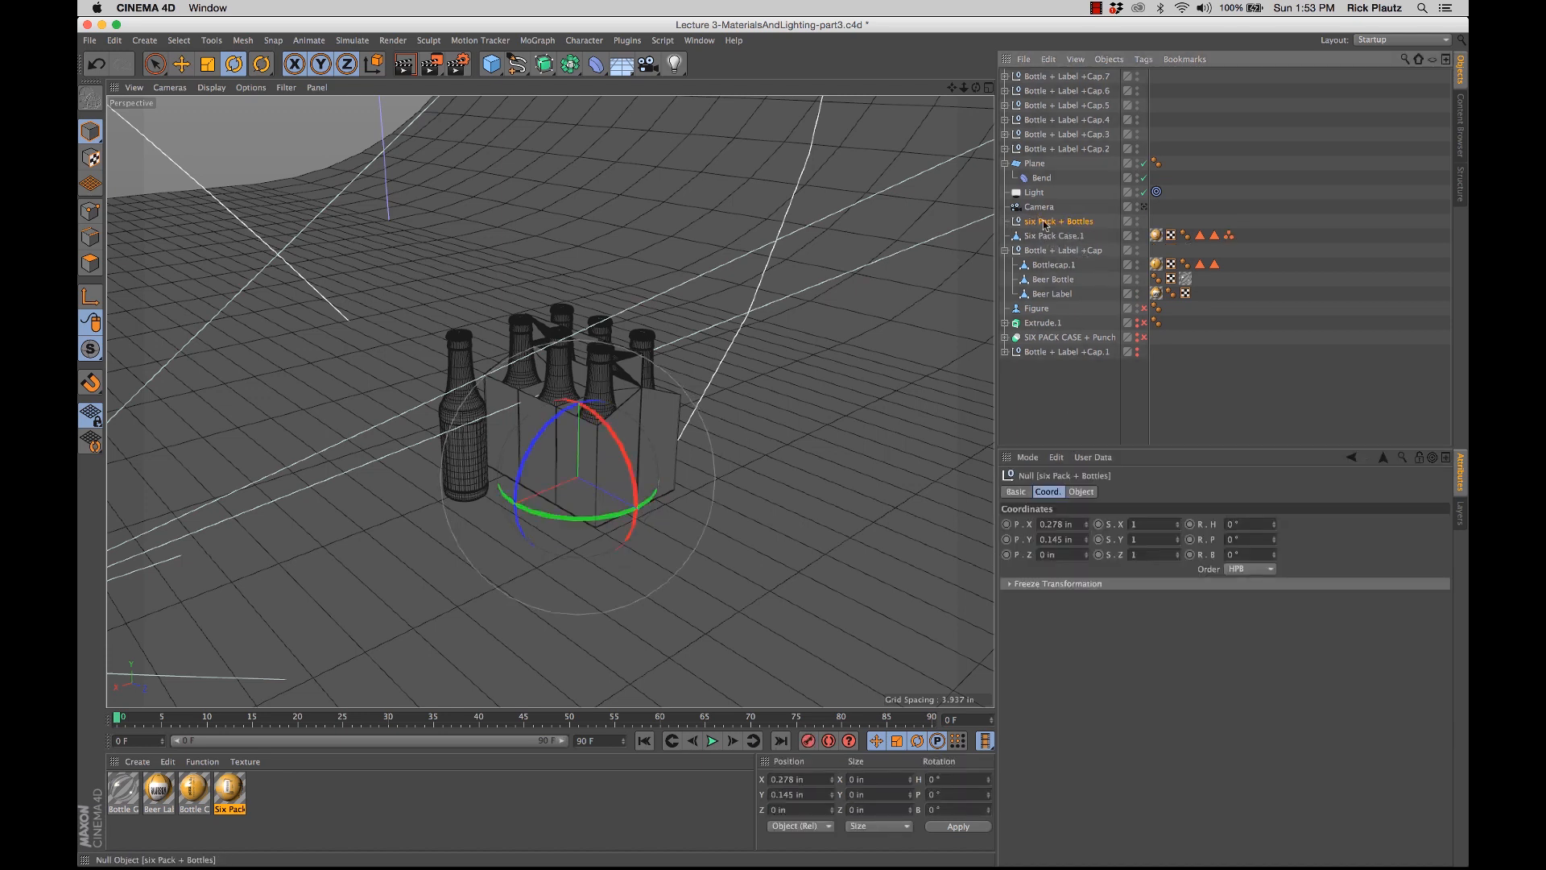
pyautogui.doubleClick(1037, 223)
pyautogui.click(1031, 225)
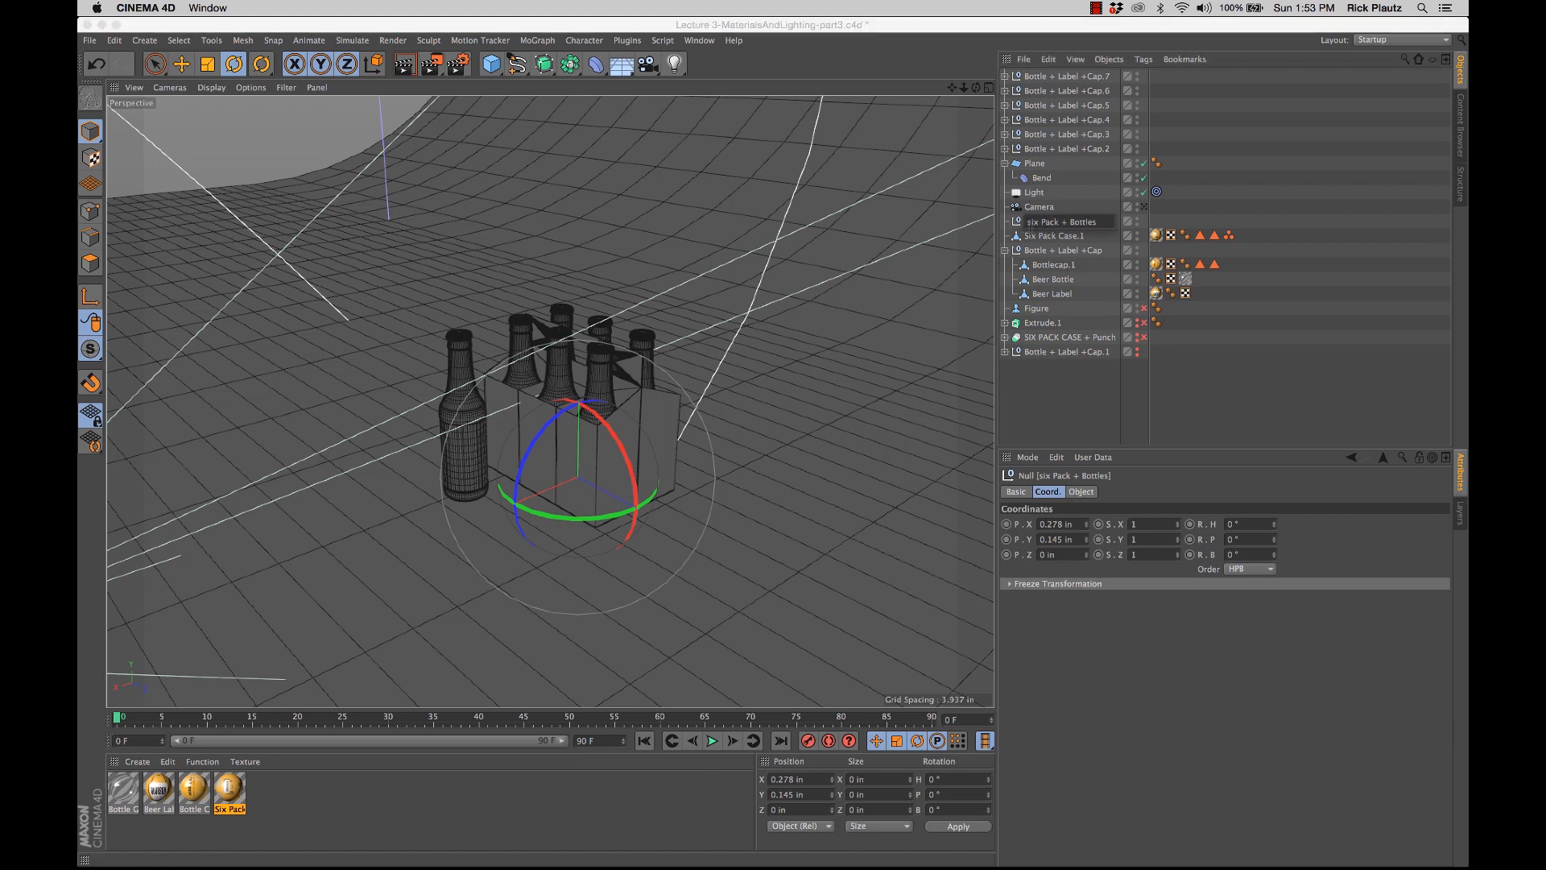
pyautogui.press('BackSpace')
pyautogui.write('S')
pyautogui.press('Return')
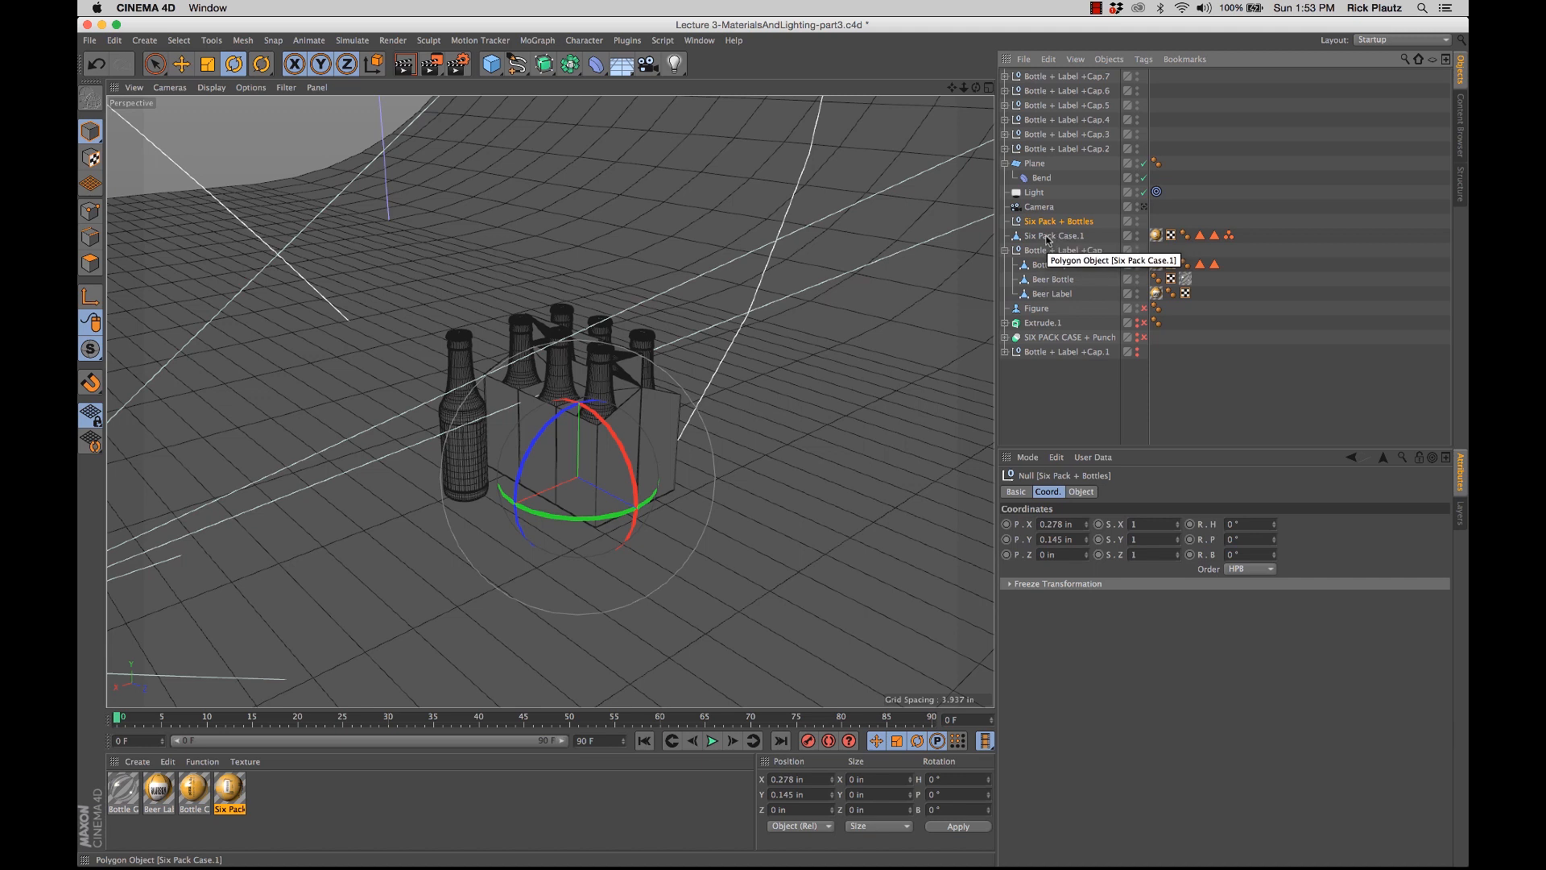
# Step: Nest Six Pack Case.1 and the bottle groups Cap.2 through Cap.7 under the Six Pack + Bottles null
pyautogui.click(1047, 237)
pyautogui.moveTo(1047, 239); pyautogui.dragTo(1064, 223)
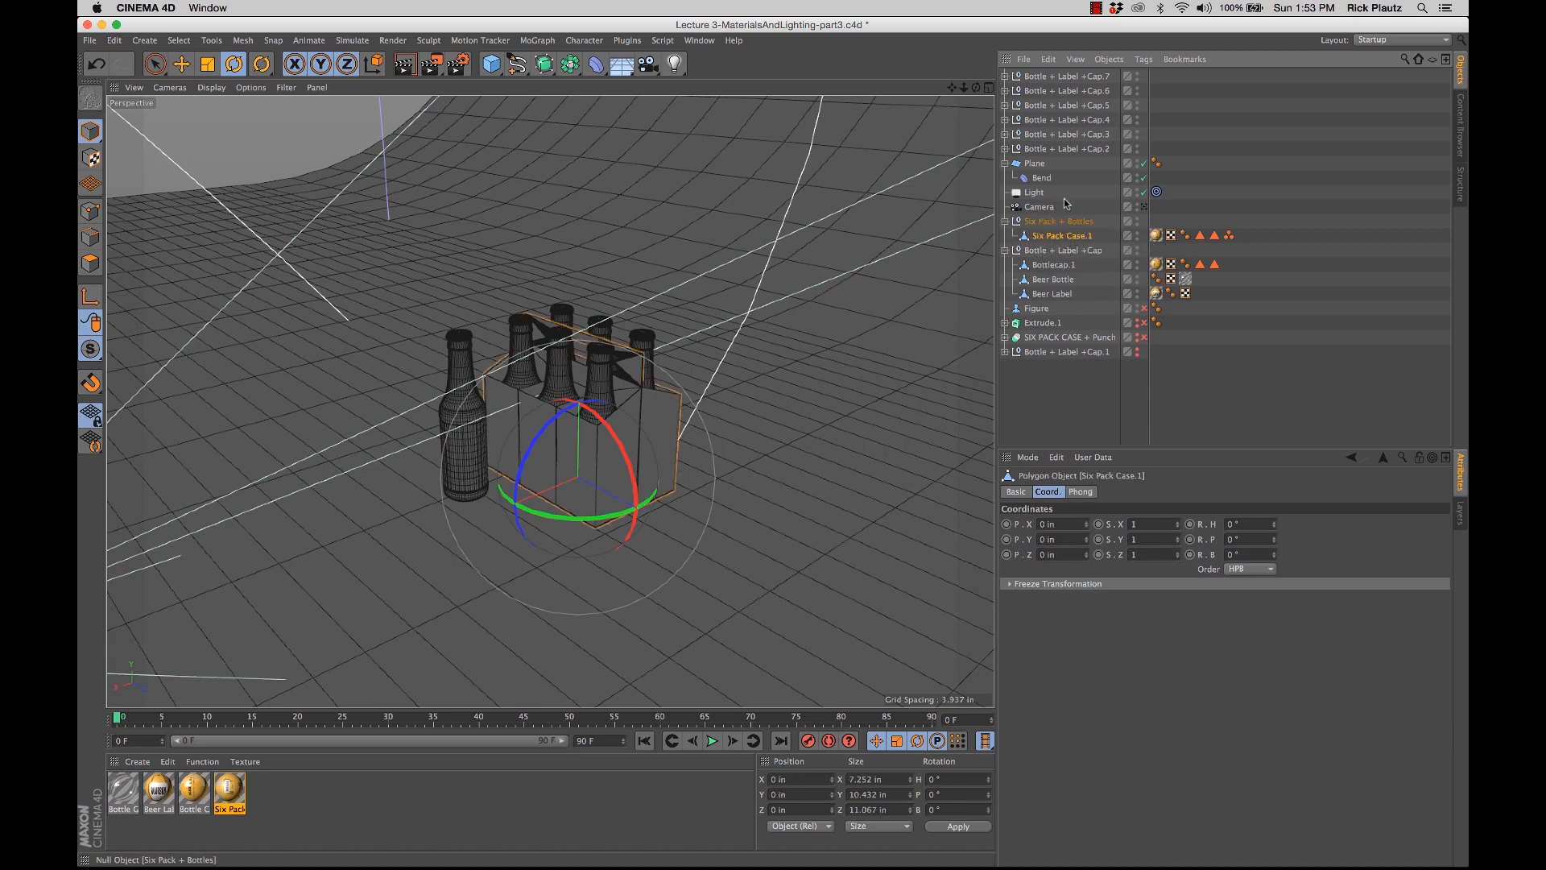
pyautogui.click(1072, 149)
pyautogui.keyDown('shift'); pyautogui.click(1069, 77); pyautogui.keyUp('shift')
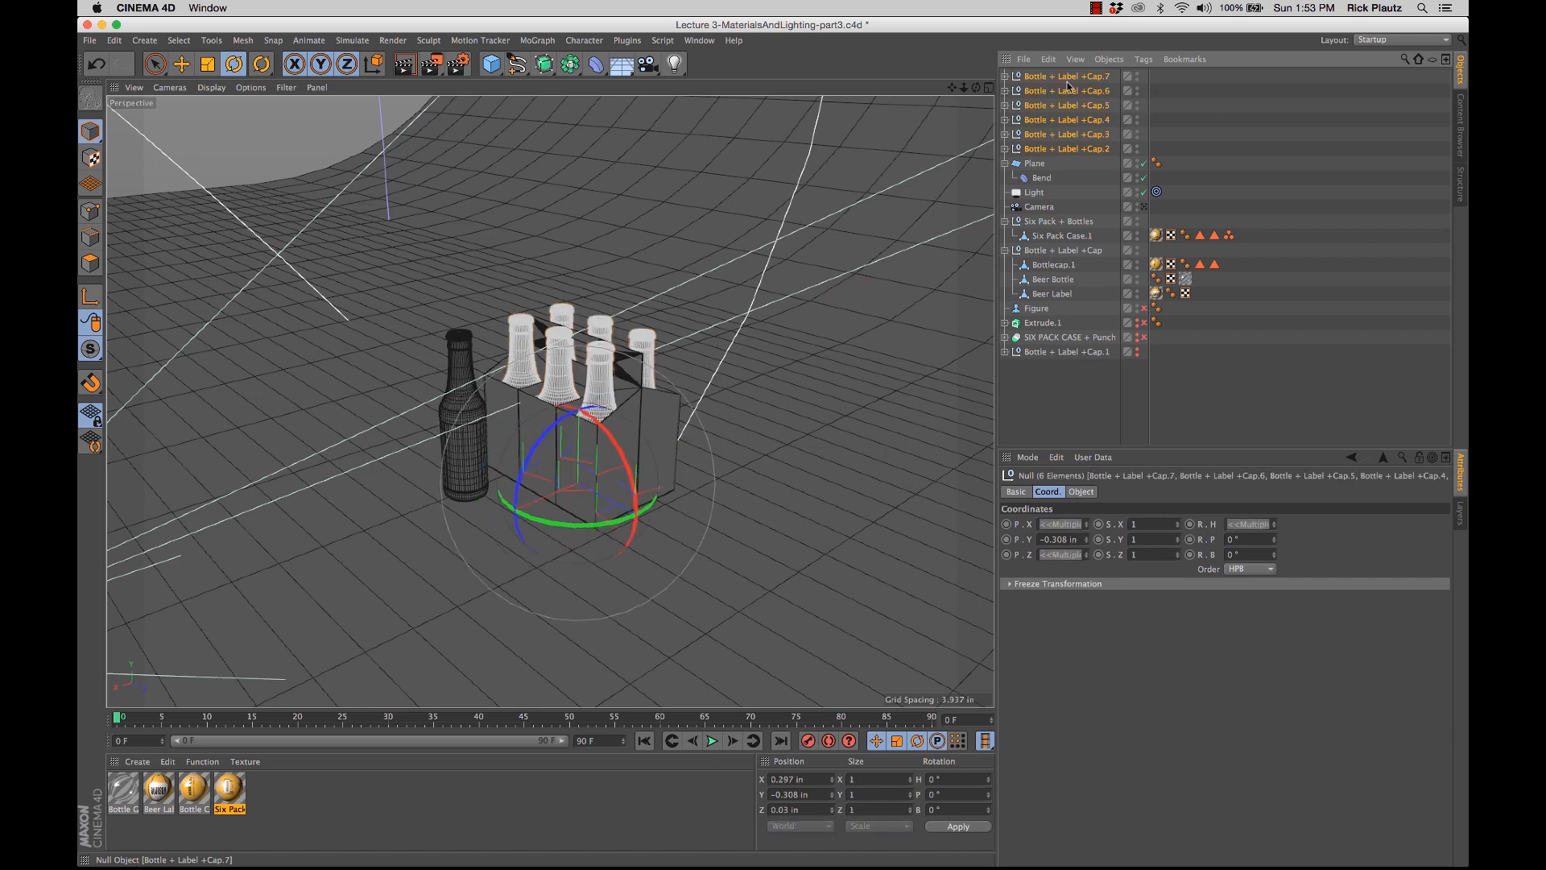
pyautogui.moveTo(1060, 153); pyautogui.dragTo(1056, 229)
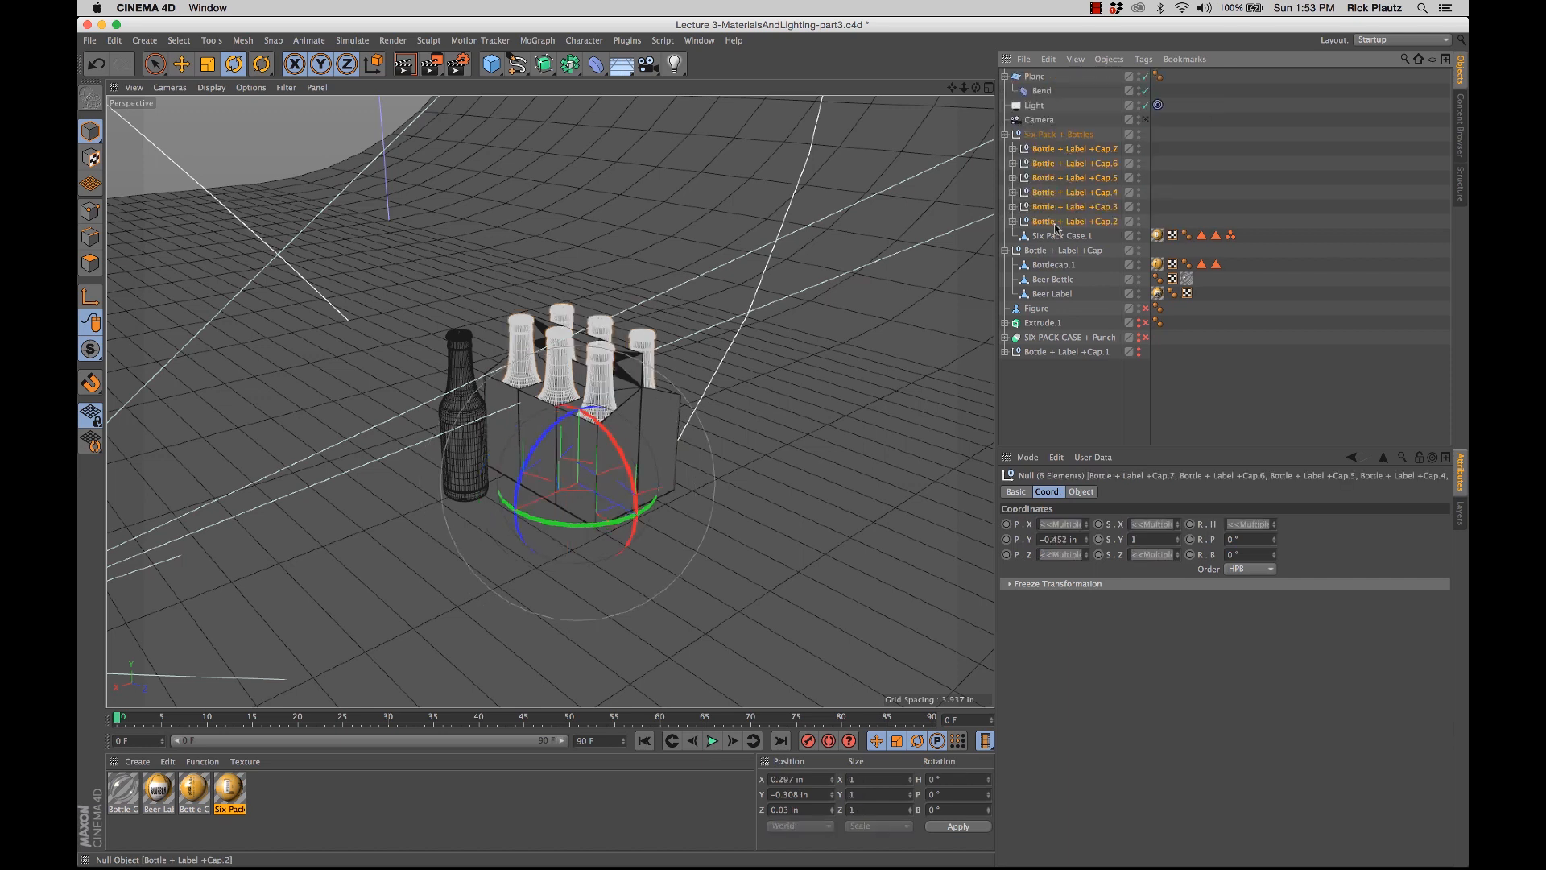
# Step: Rotate the Six Pack + Bottles group to a heading of about 38°, judging the angle through the scene camera
pyautogui.click(1045, 134)
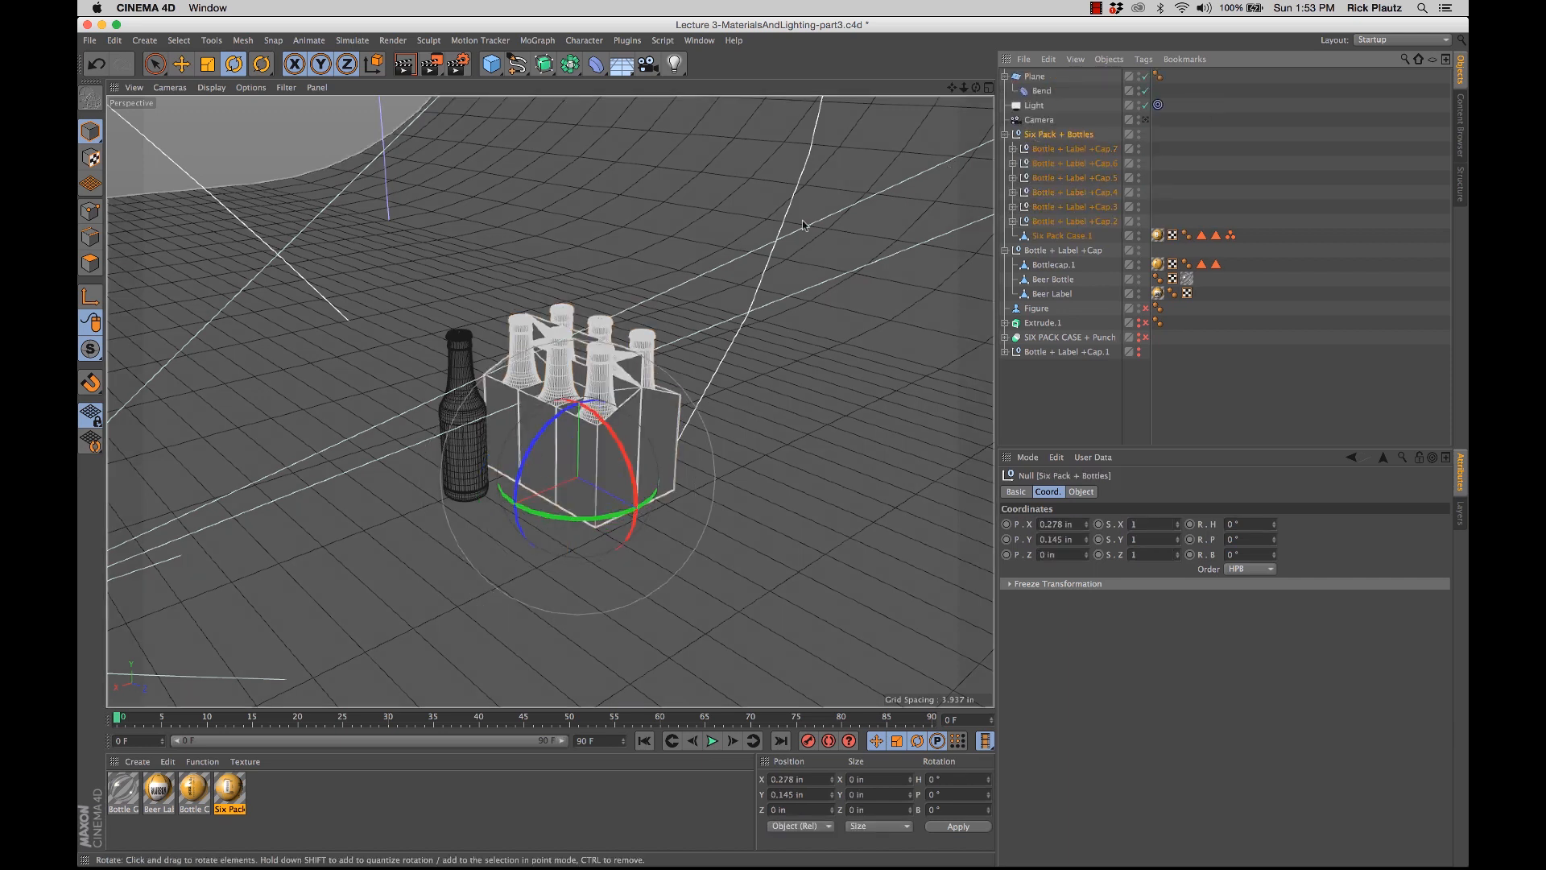
pyautogui.moveTo(525, 518); pyautogui.dragTo(633, 509)
pyautogui.press('super+z')
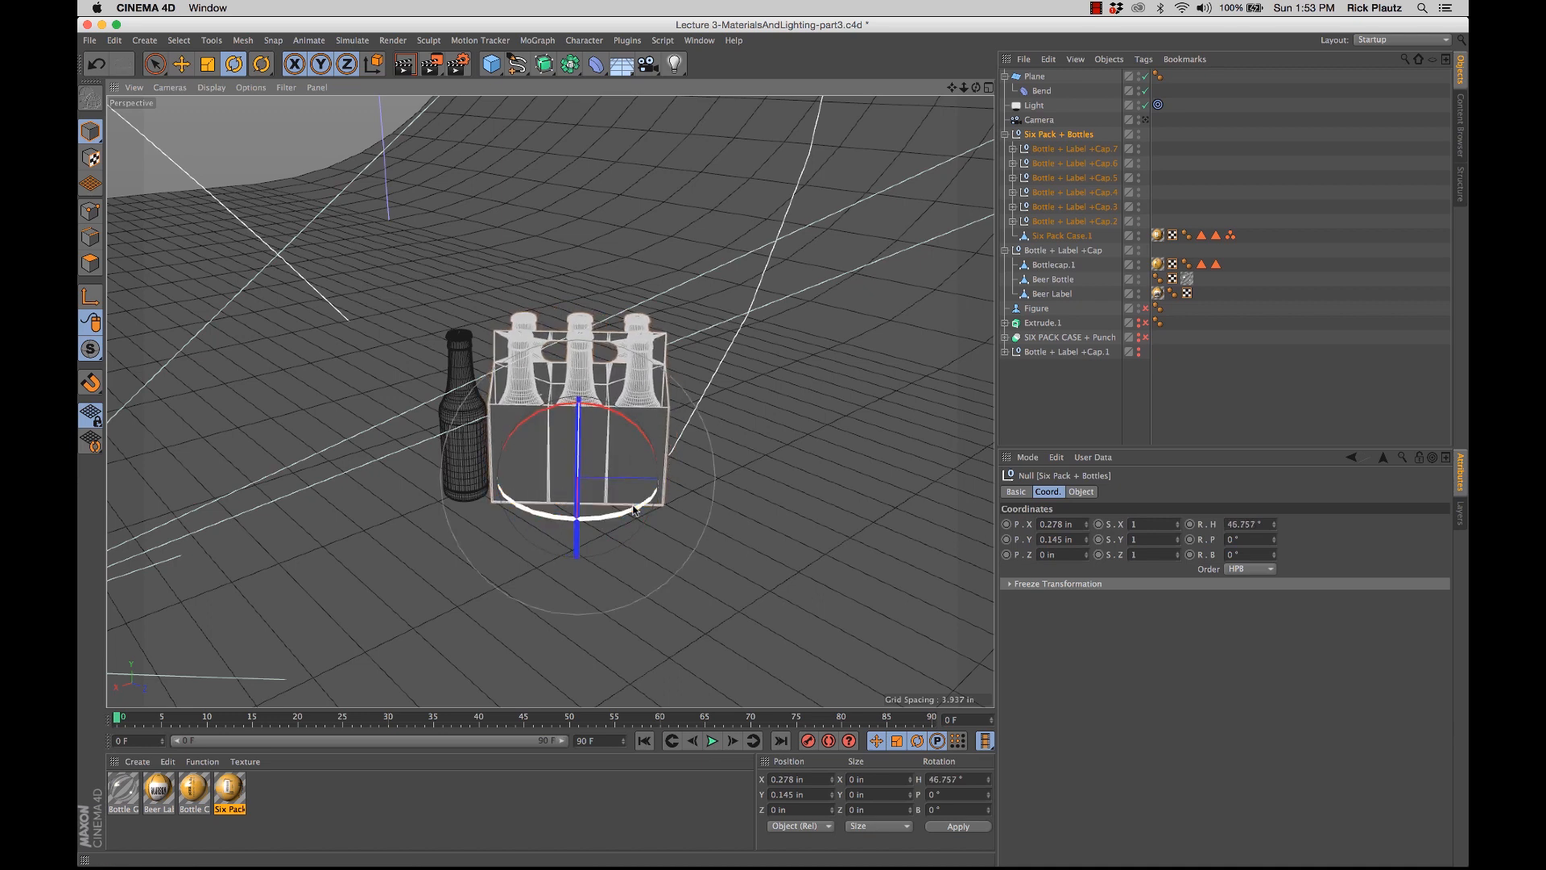
pyautogui.click(1145, 121)
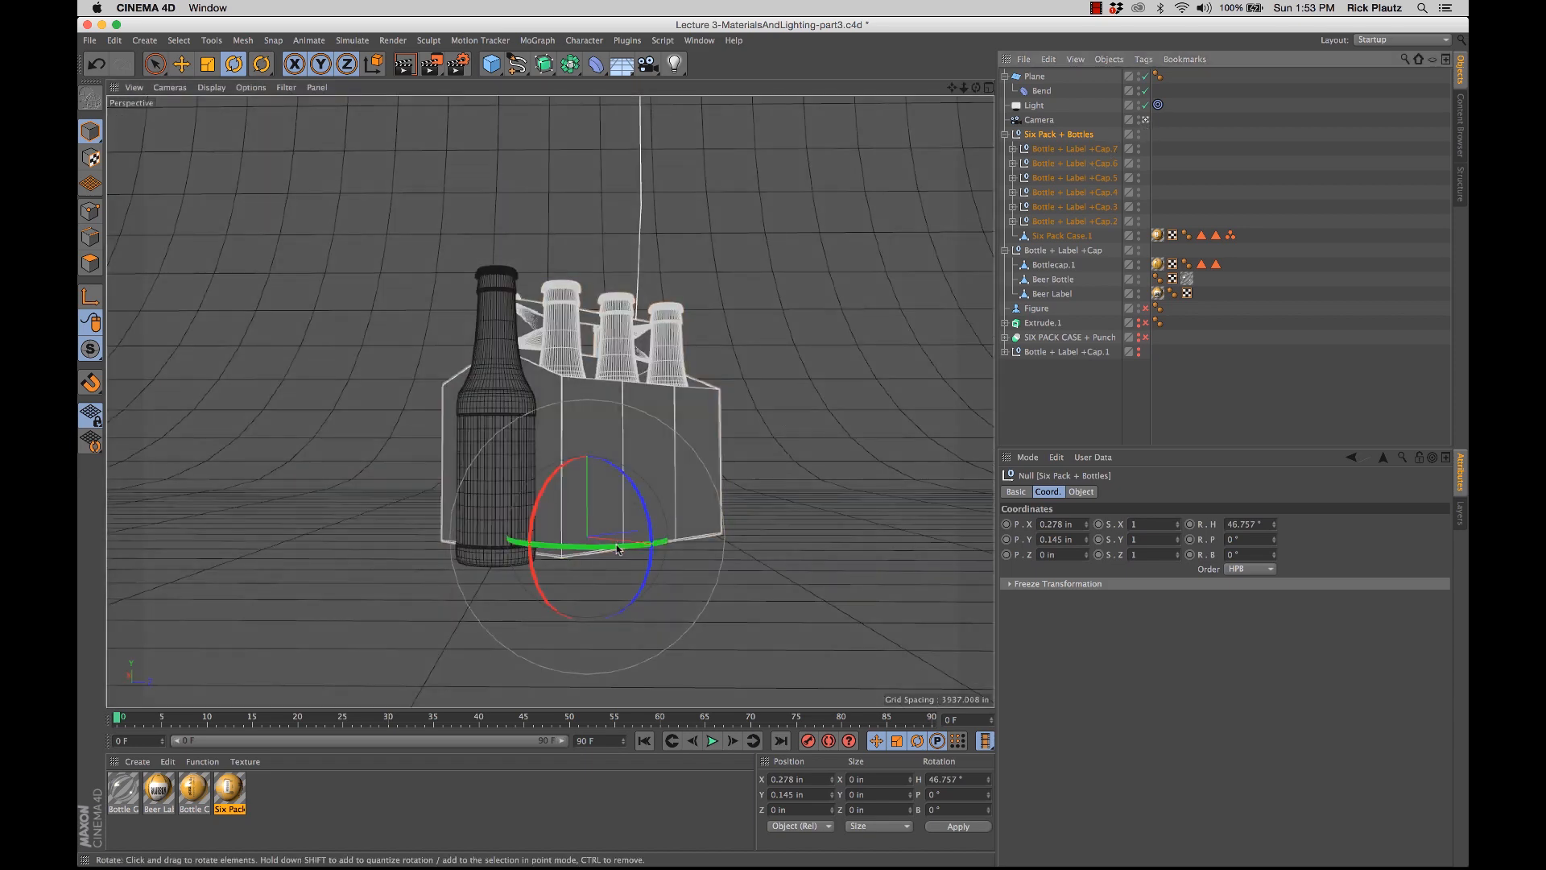
pyautogui.moveTo(617, 548); pyautogui.dragTo(602, 546)
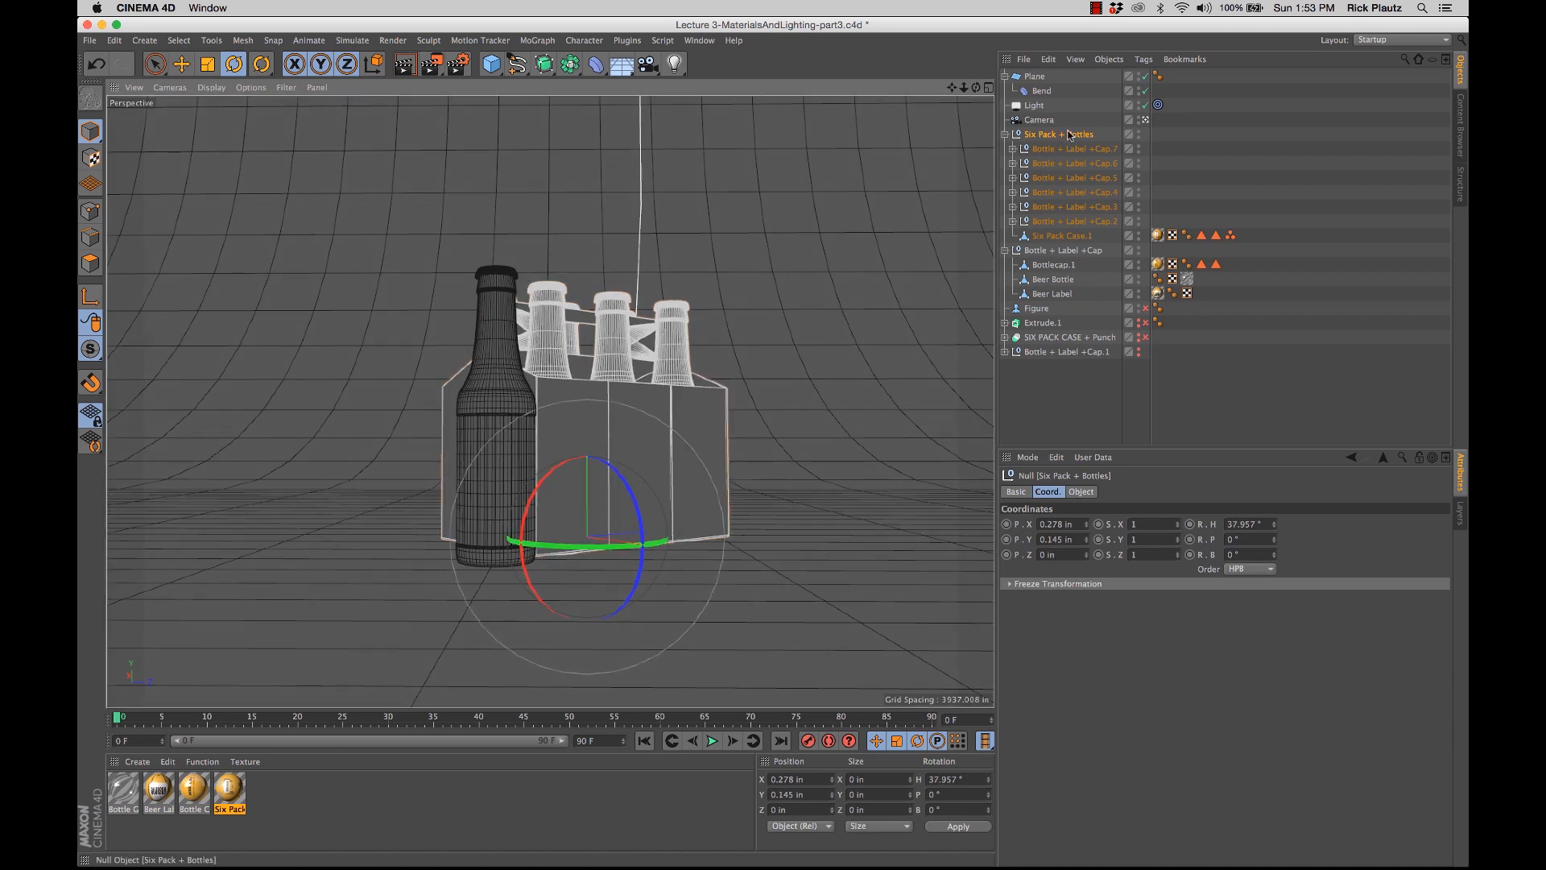
# Step: Move the standalone Bottle + Label + Cap group to about X 6.19 in and Z -4.61 in, in front of the case
pyautogui.click(1064, 250)
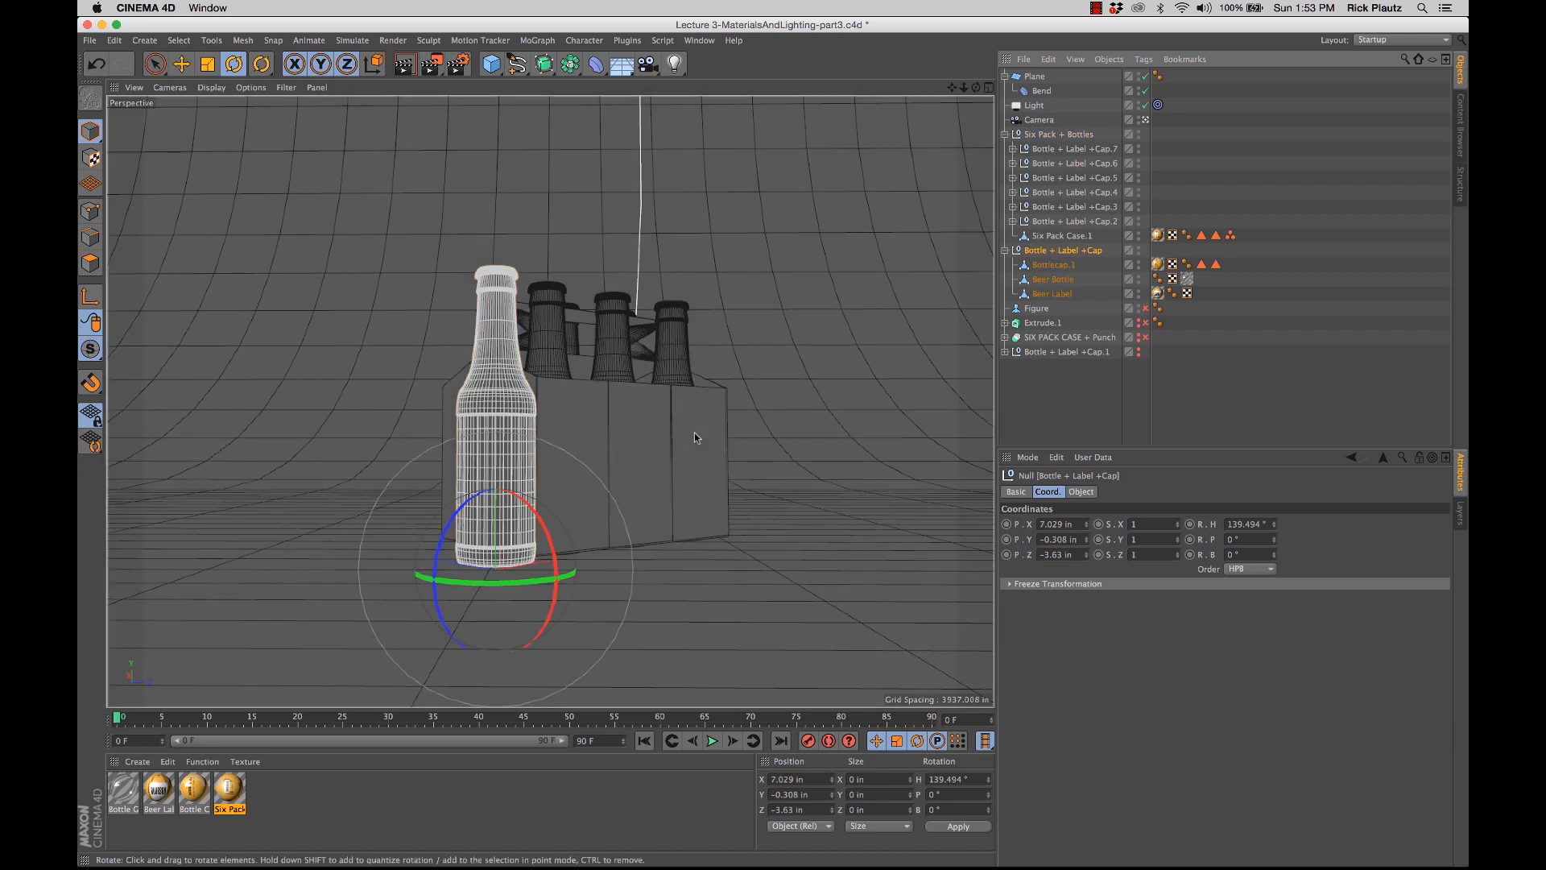
pyautogui.press('e')
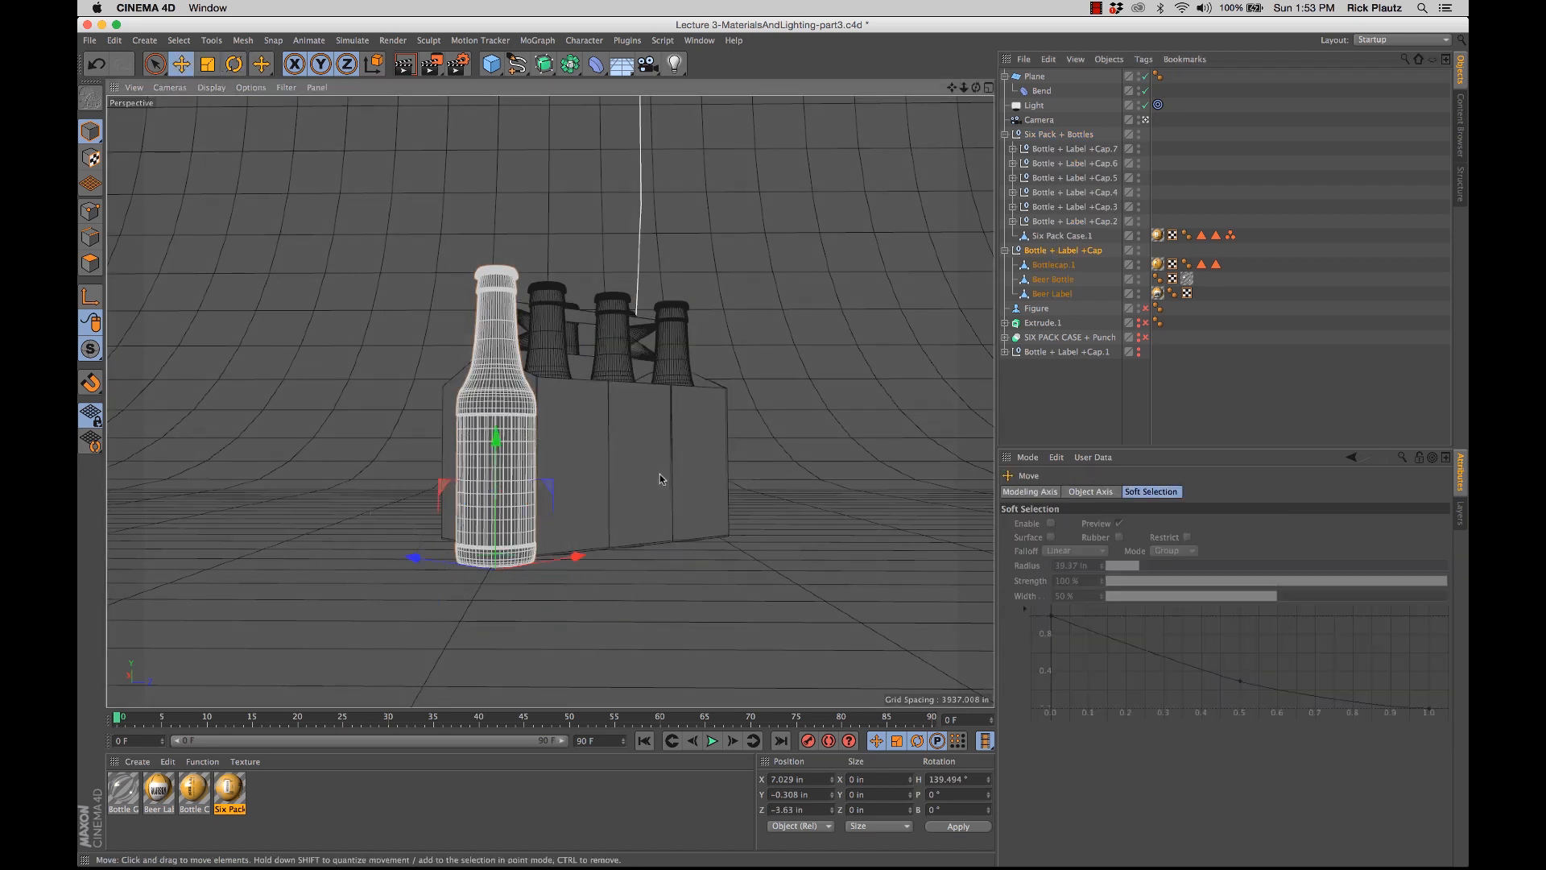
pyautogui.moveTo(457, 568); pyautogui.dragTo(434, 575)
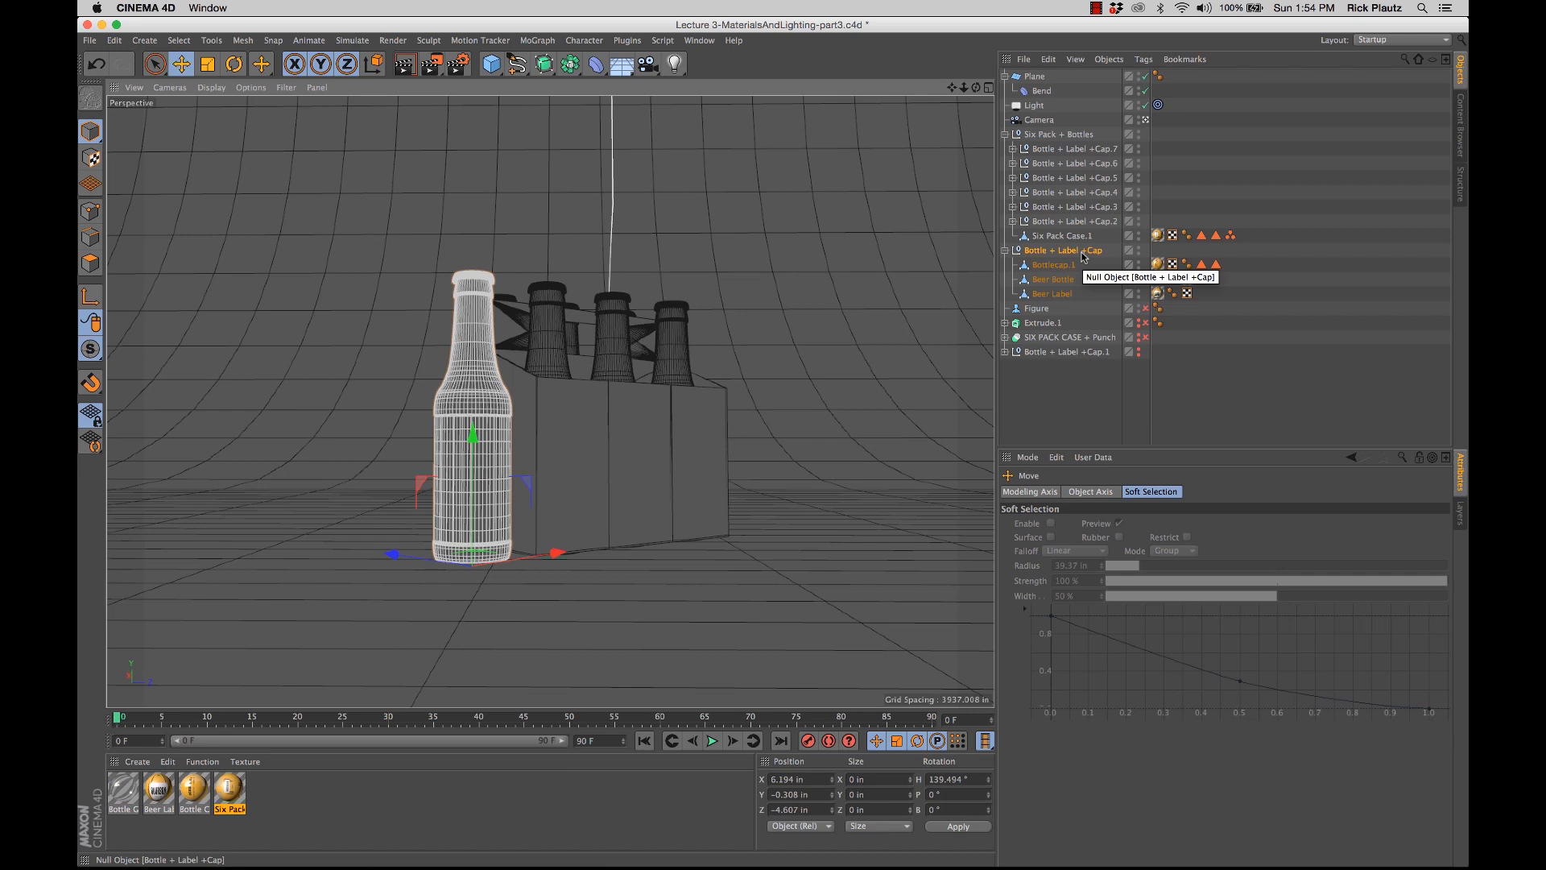
# Step: Duplicate the standalone Bottle + Label + Cap group and lay the copy on its side at 90° pitch, with Y at about 1.42 in
pyautogui.moveTo(1083, 254); pyautogui.dragTo(1039, 307)
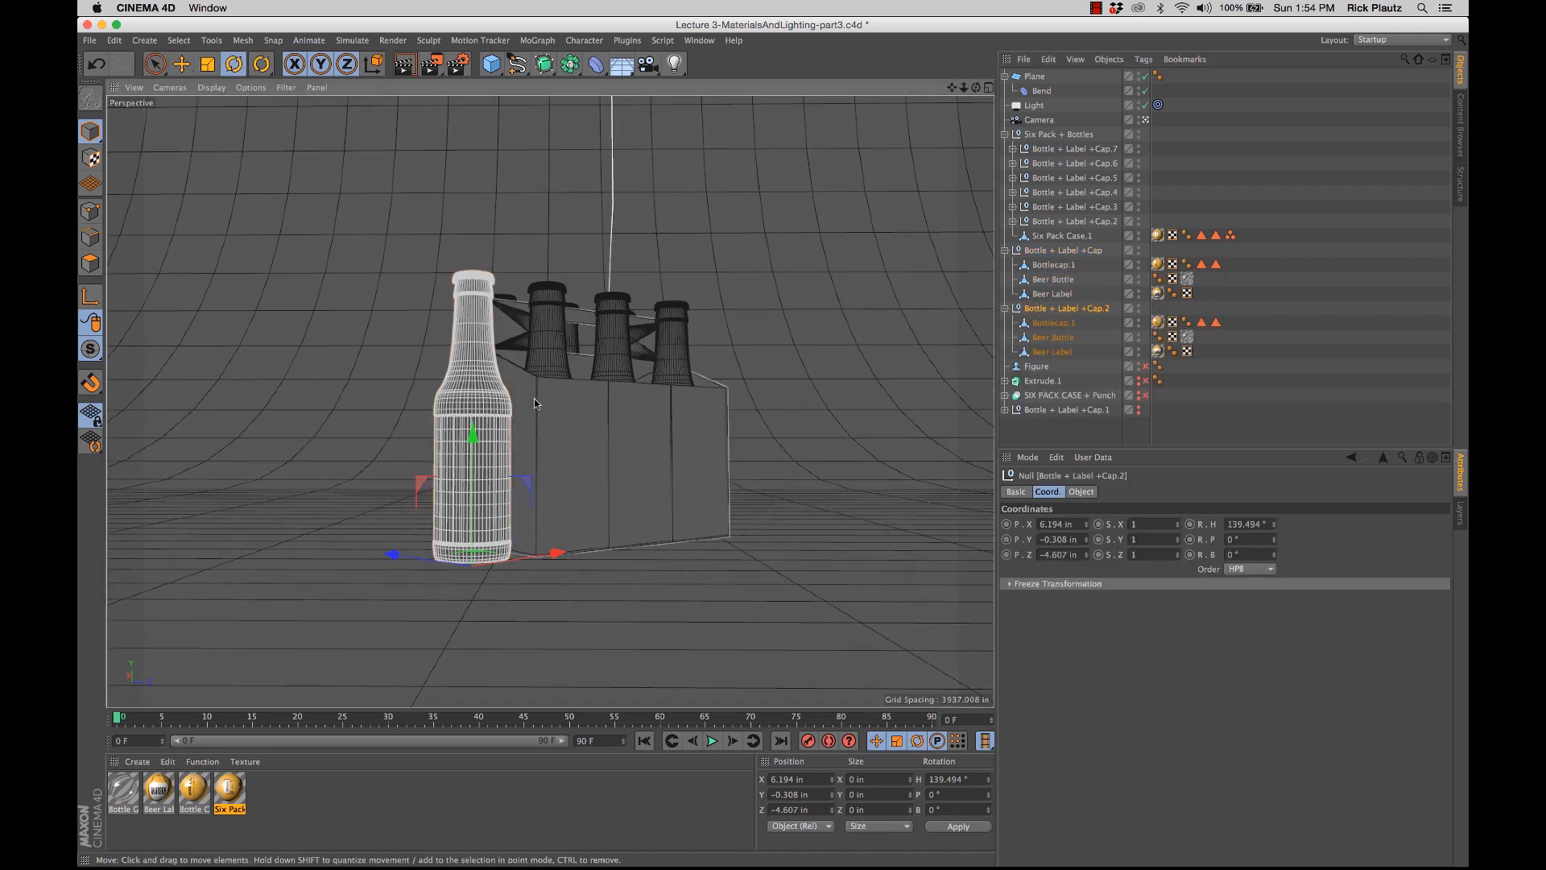
pyautogui.press('r')
pyautogui.moveTo(528, 535); pyautogui.dragTo(548, 708)
pyautogui.press('e')
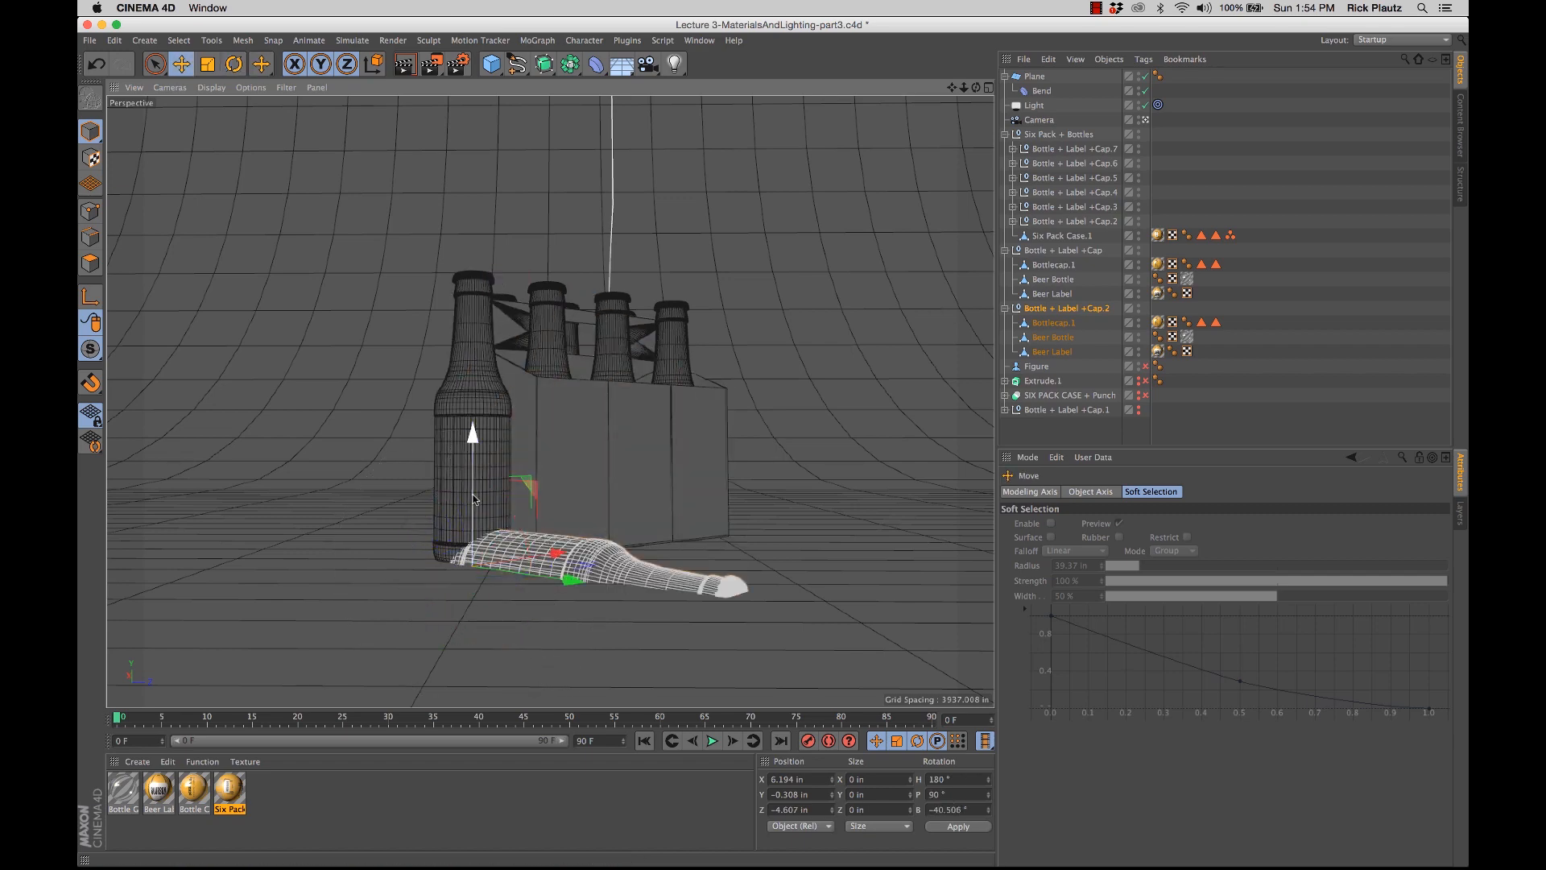
pyautogui.moveTo(473, 500); pyautogui.dragTo(472, 450)
# Step: Turn the lying bottle to a bank of about -56.5° and move it to the outer side of the standing bottle, away from the case
pyautogui.press('r')
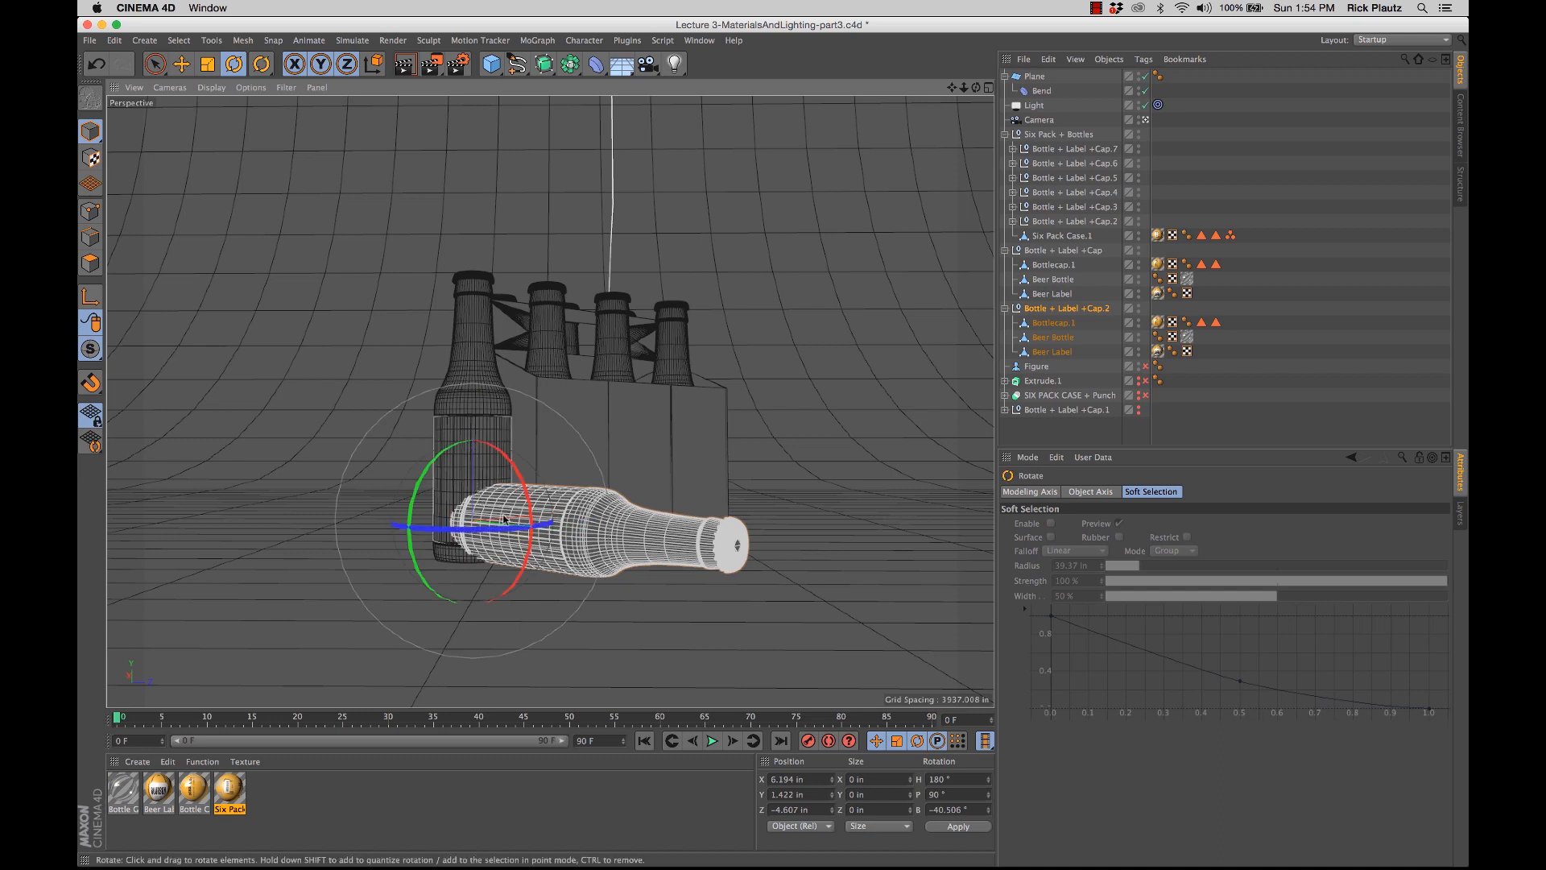
pyautogui.moveTo(503, 524)
pyautogui.mouseDown()
pyautogui.moveTo(330, 525)
pyautogui.moveTo(520, 528)
pyautogui.moveTo(480, 530)
pyautogui.mouseUp()
pyautogui.press('e')
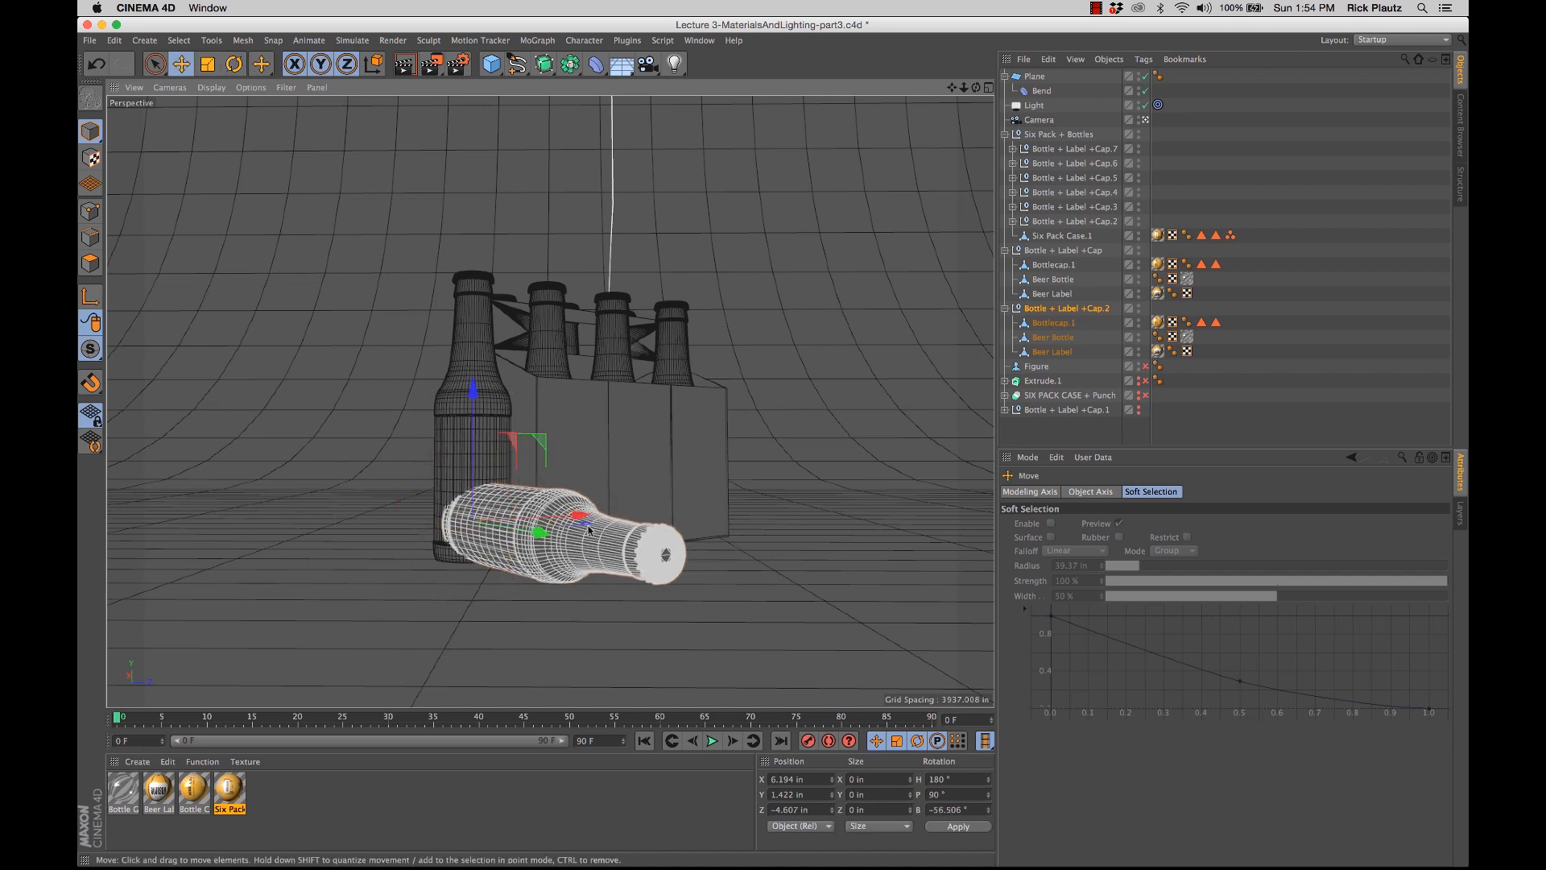
pyautogui.moveTo(580, 522); pyautogui.dragTo(419, 515)
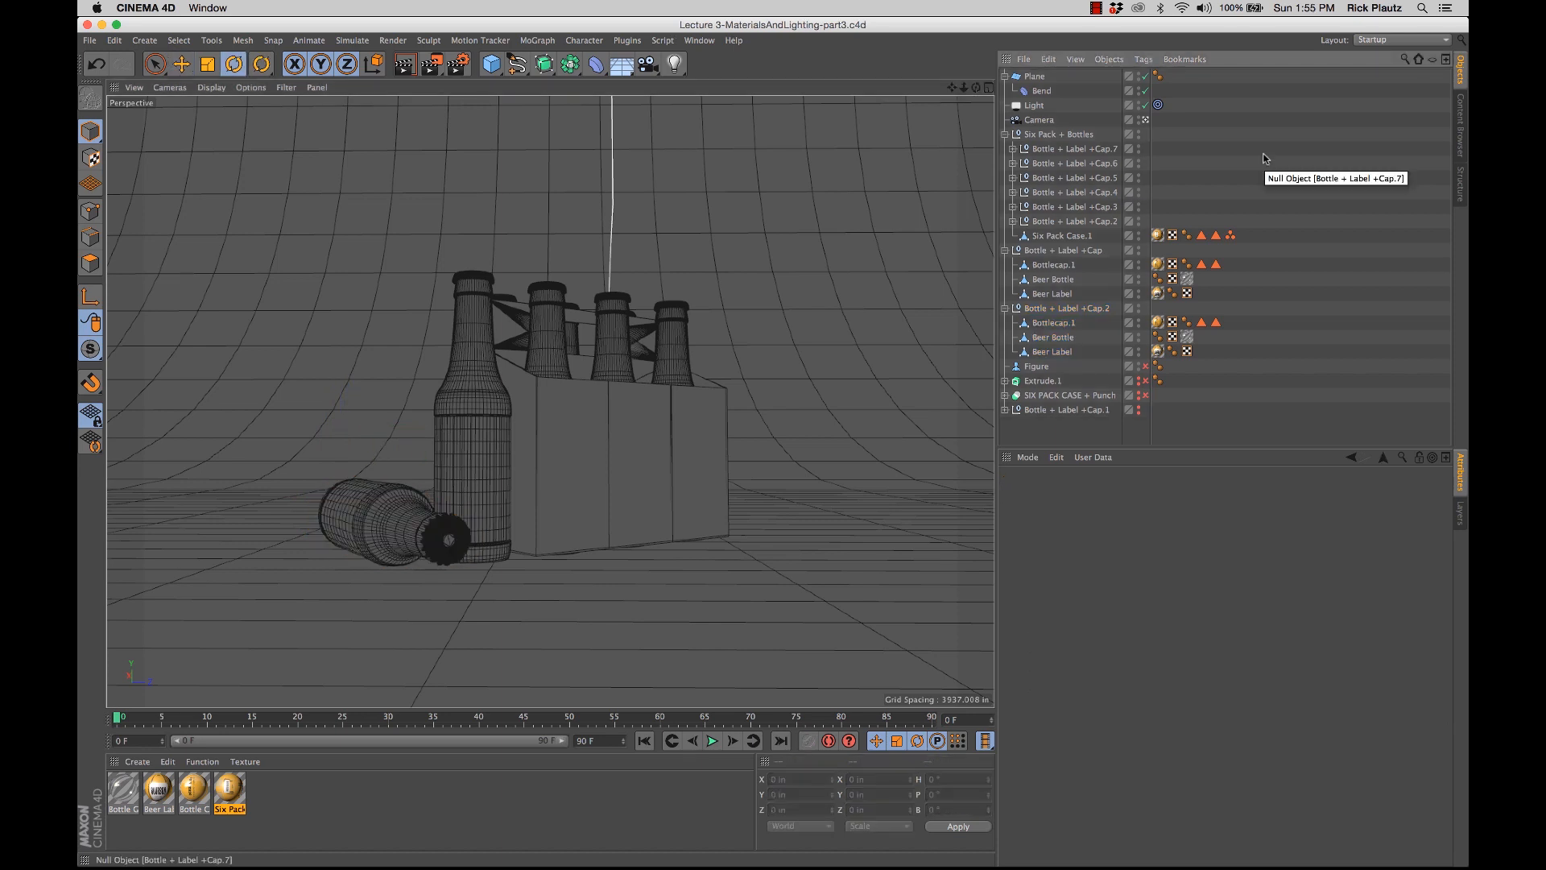
# Step: Examine the scene camera's object properties and the available focal length presets
pyautogui.click(1039, 119)
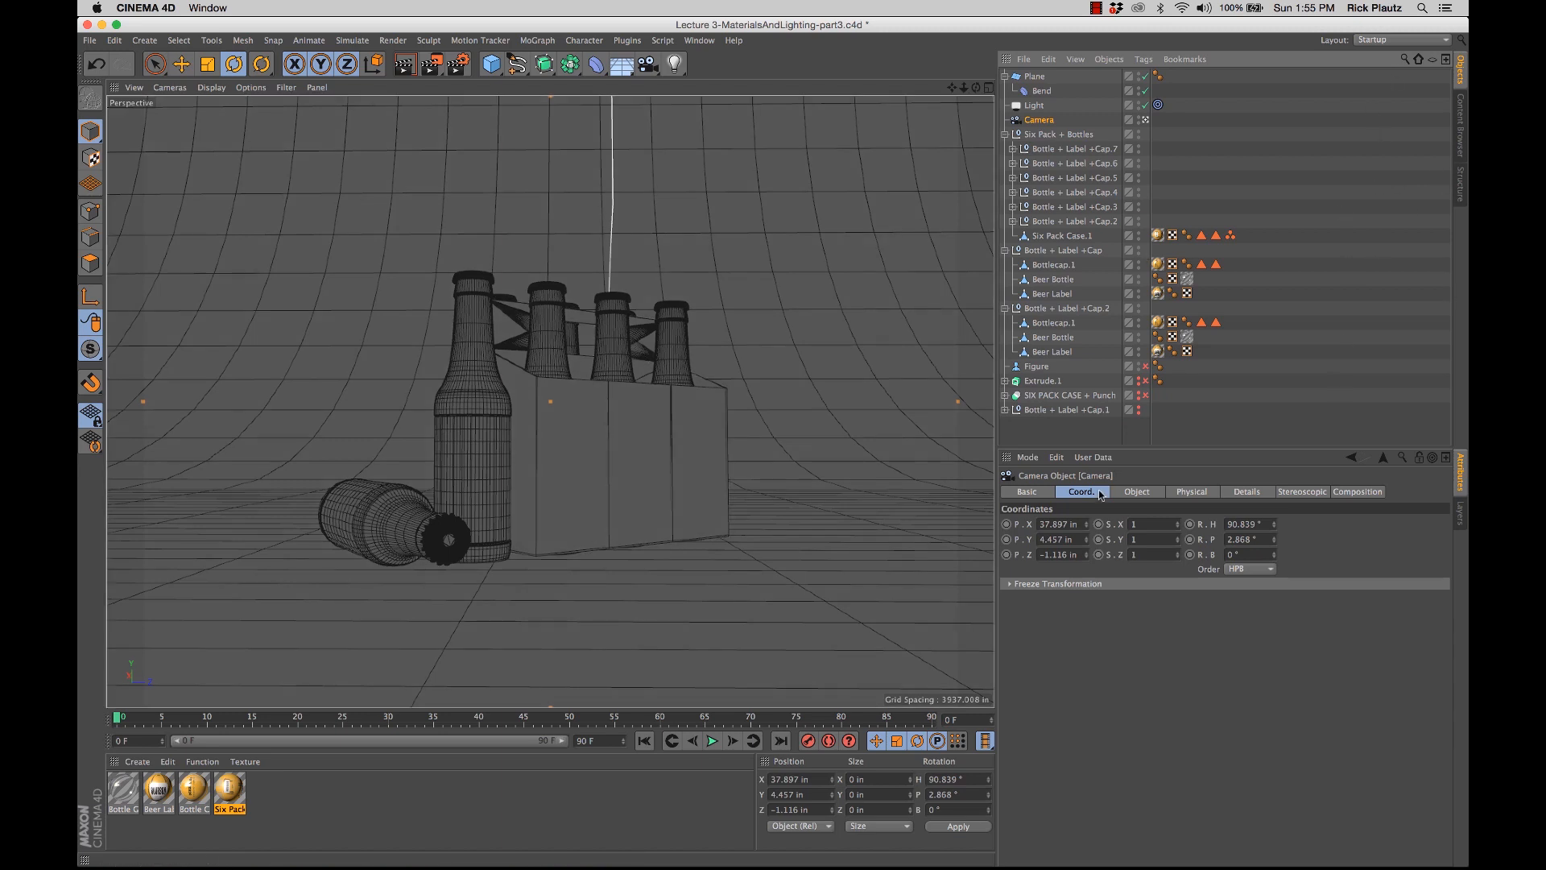
pyautogui.click(1136, 493)
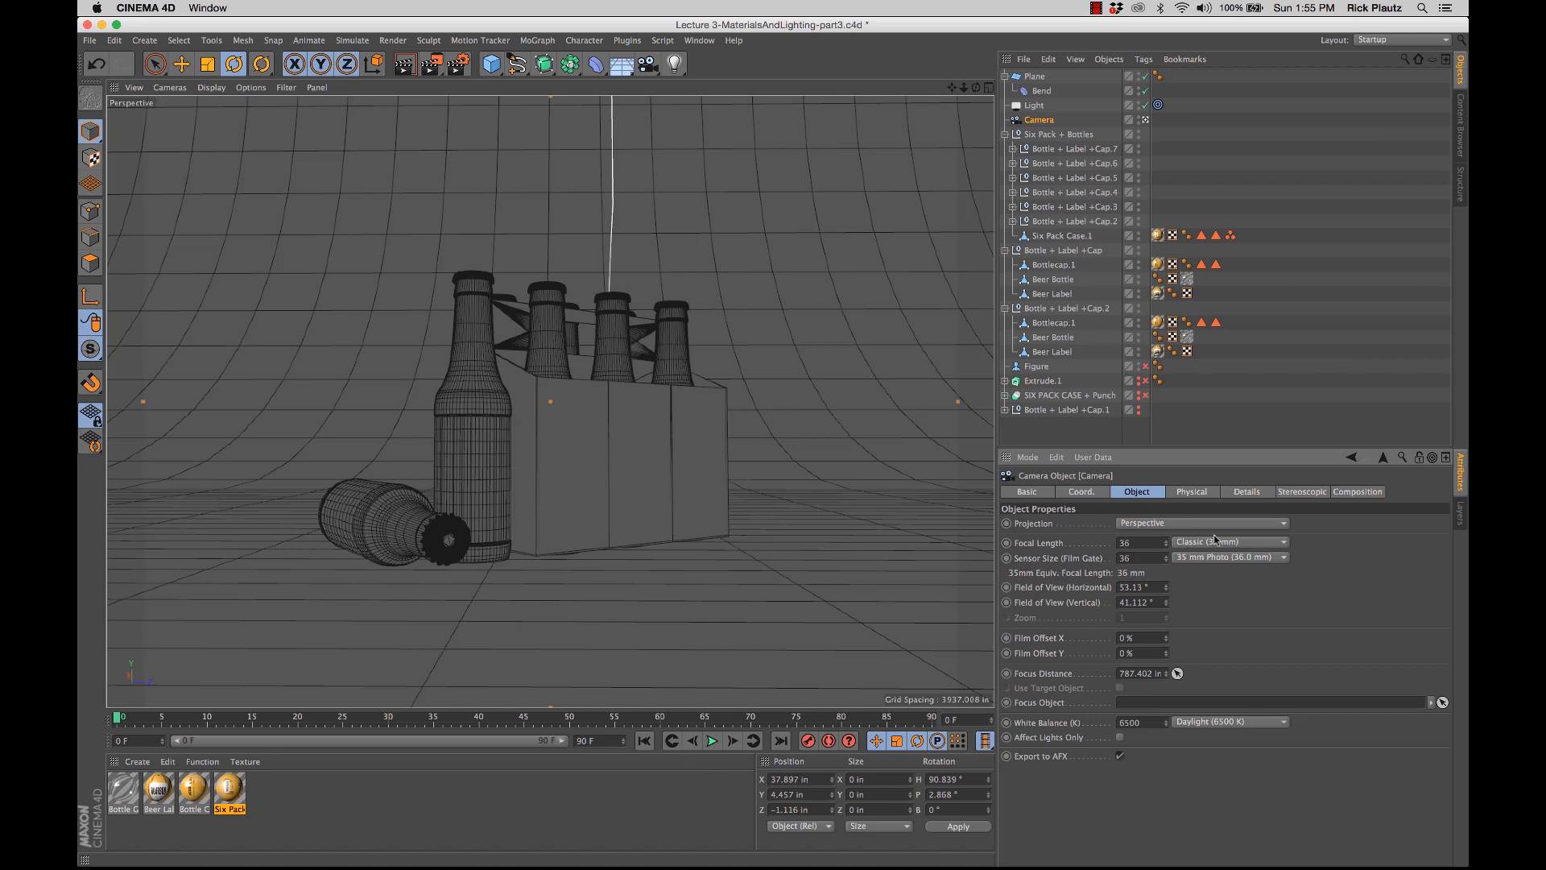
pyautogui.click(1271, 544)
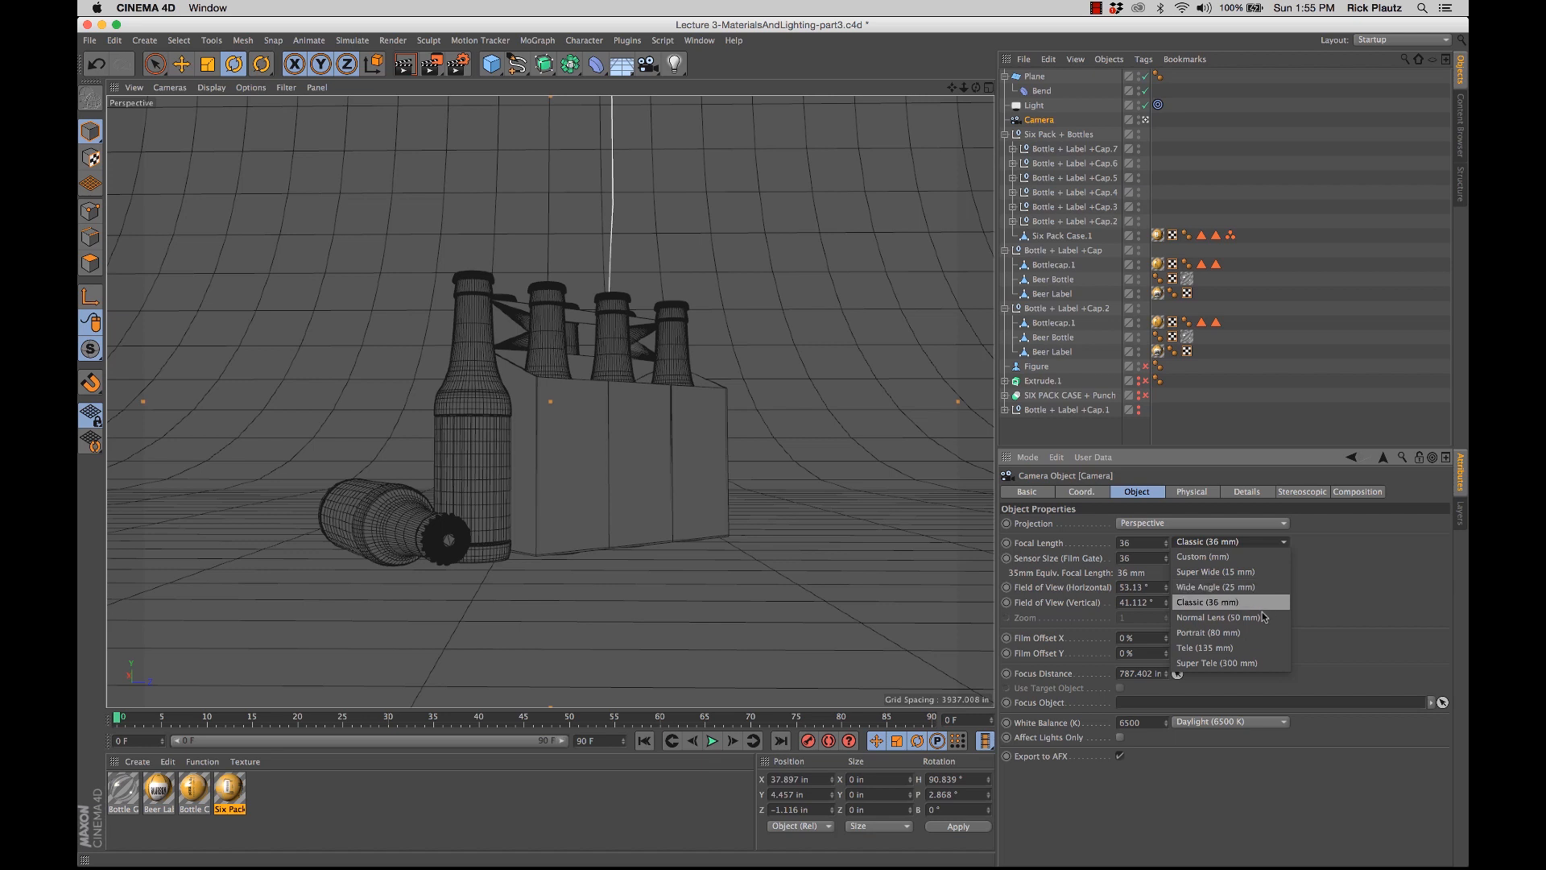
pyautogui.click(1380, 567)
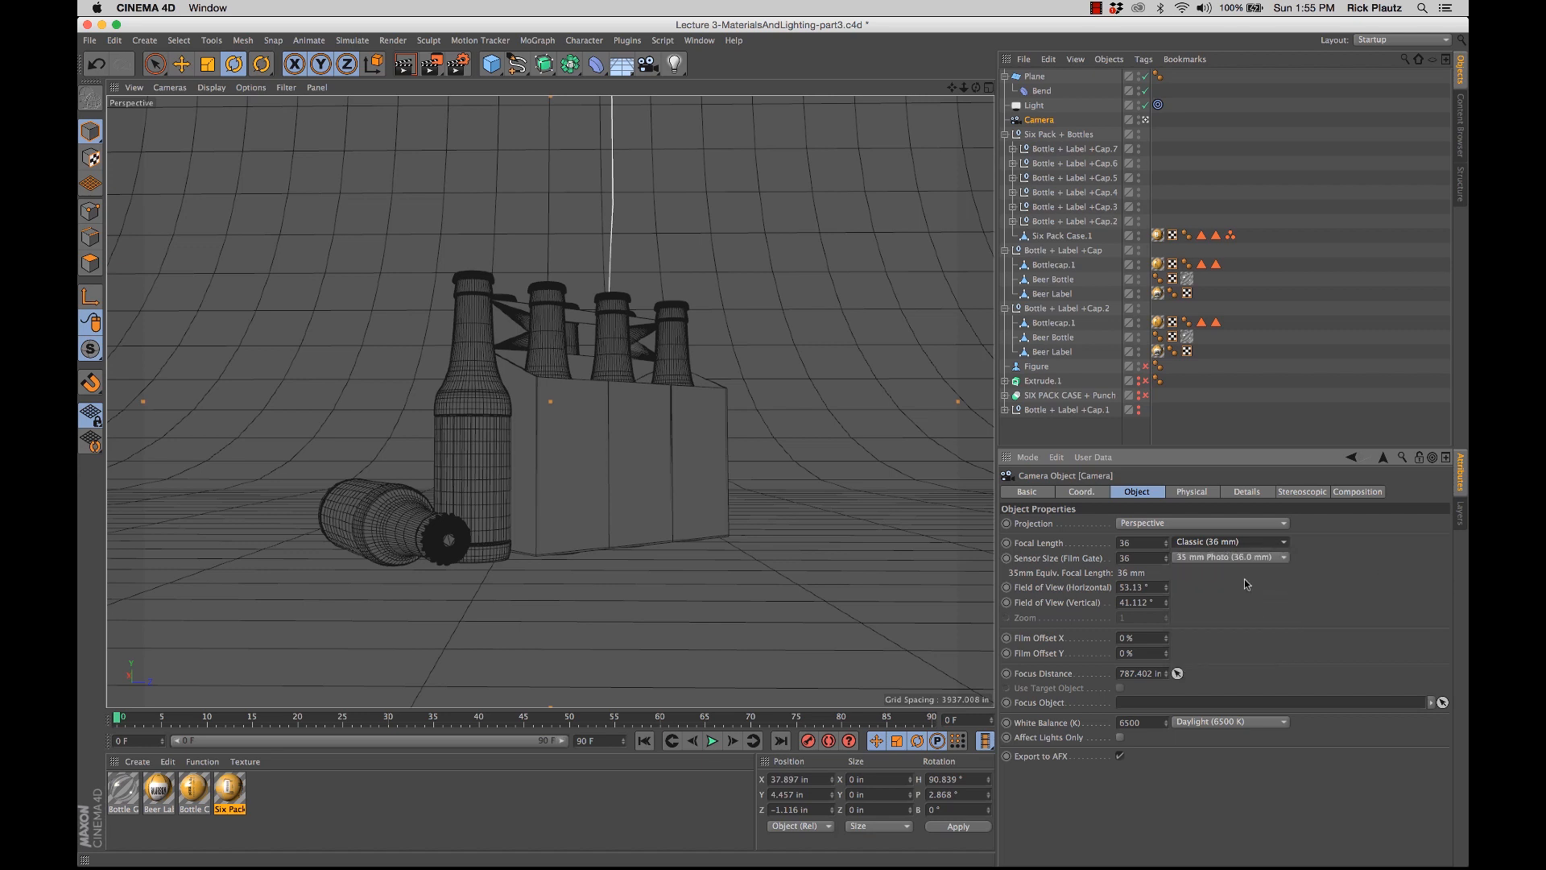
pyautogui.click(1221, 546)
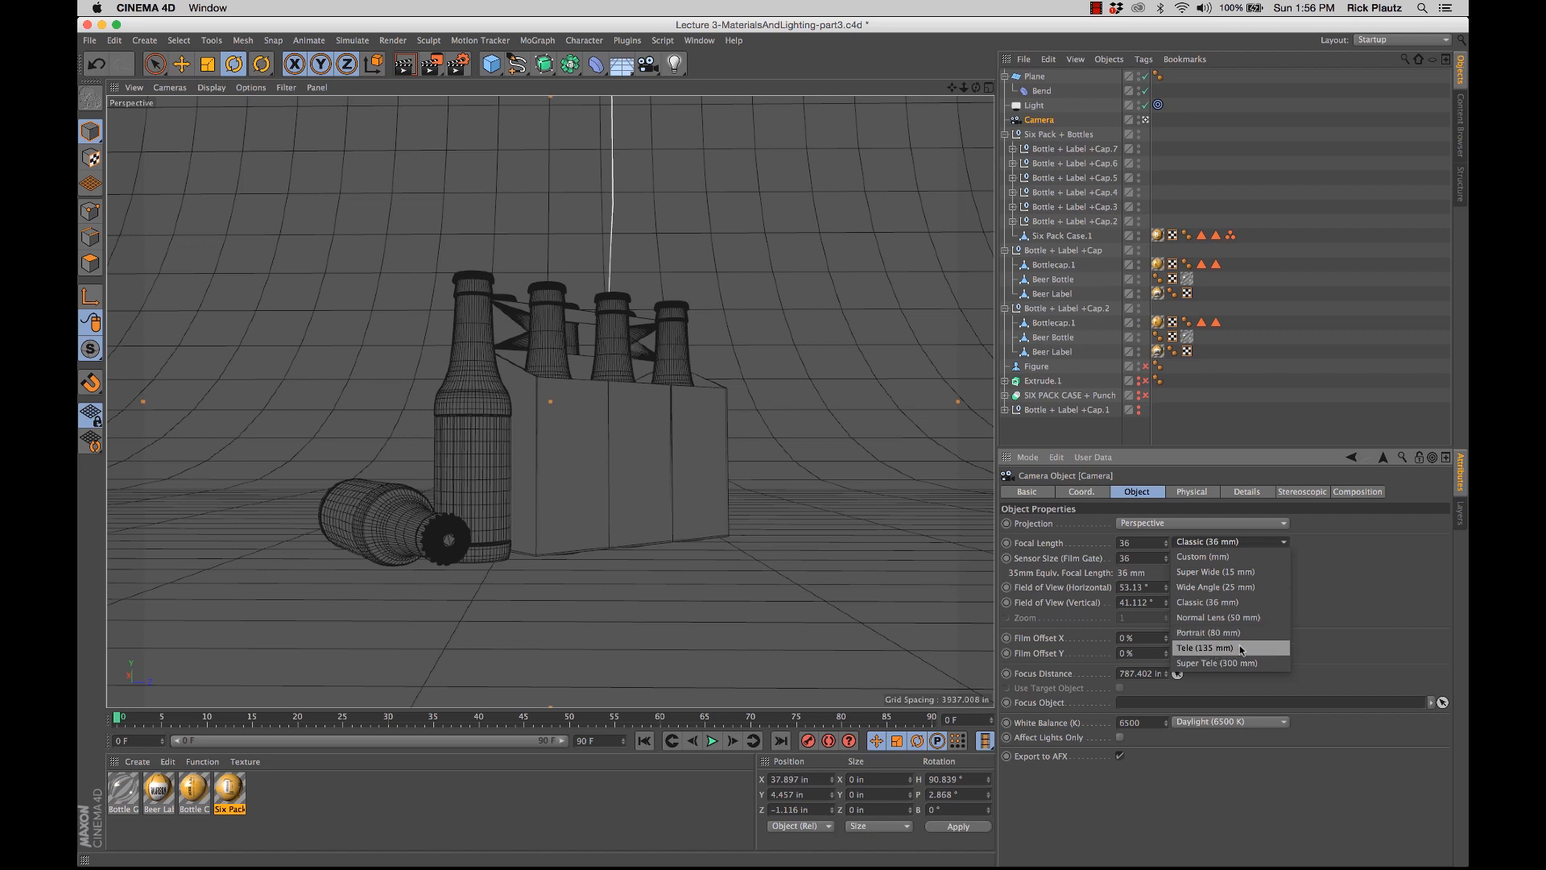
pyautogui.click(1357, 545)
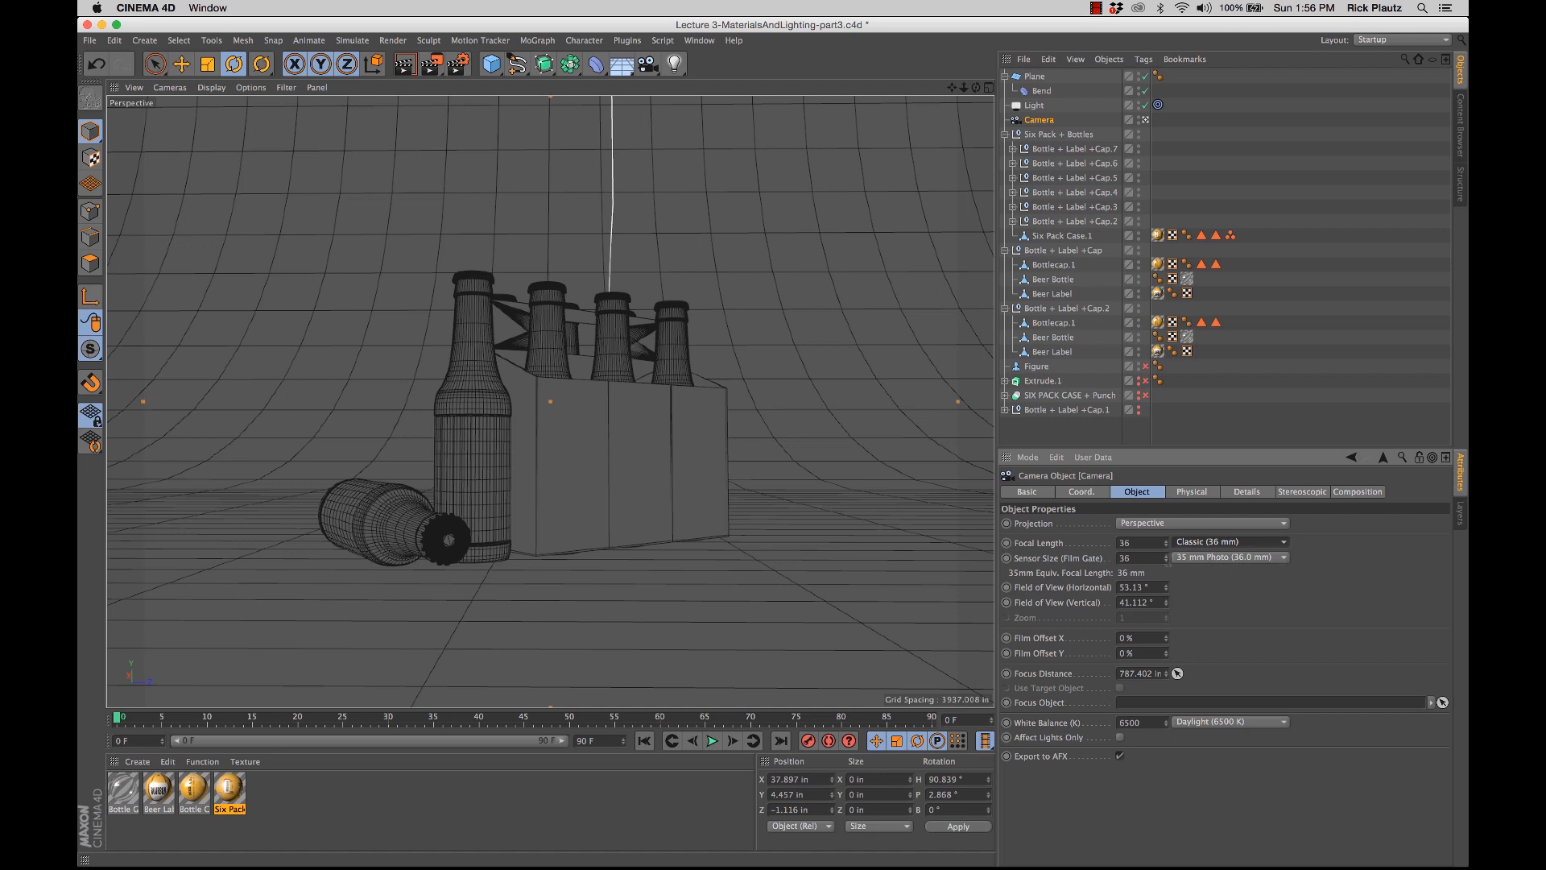
# Step: Set the camera's sensor size to 35 mm Movie (22.0 mm), comparing it with 35 mm Photo (36.0 mm)
pyautogui.click(1208, 559)
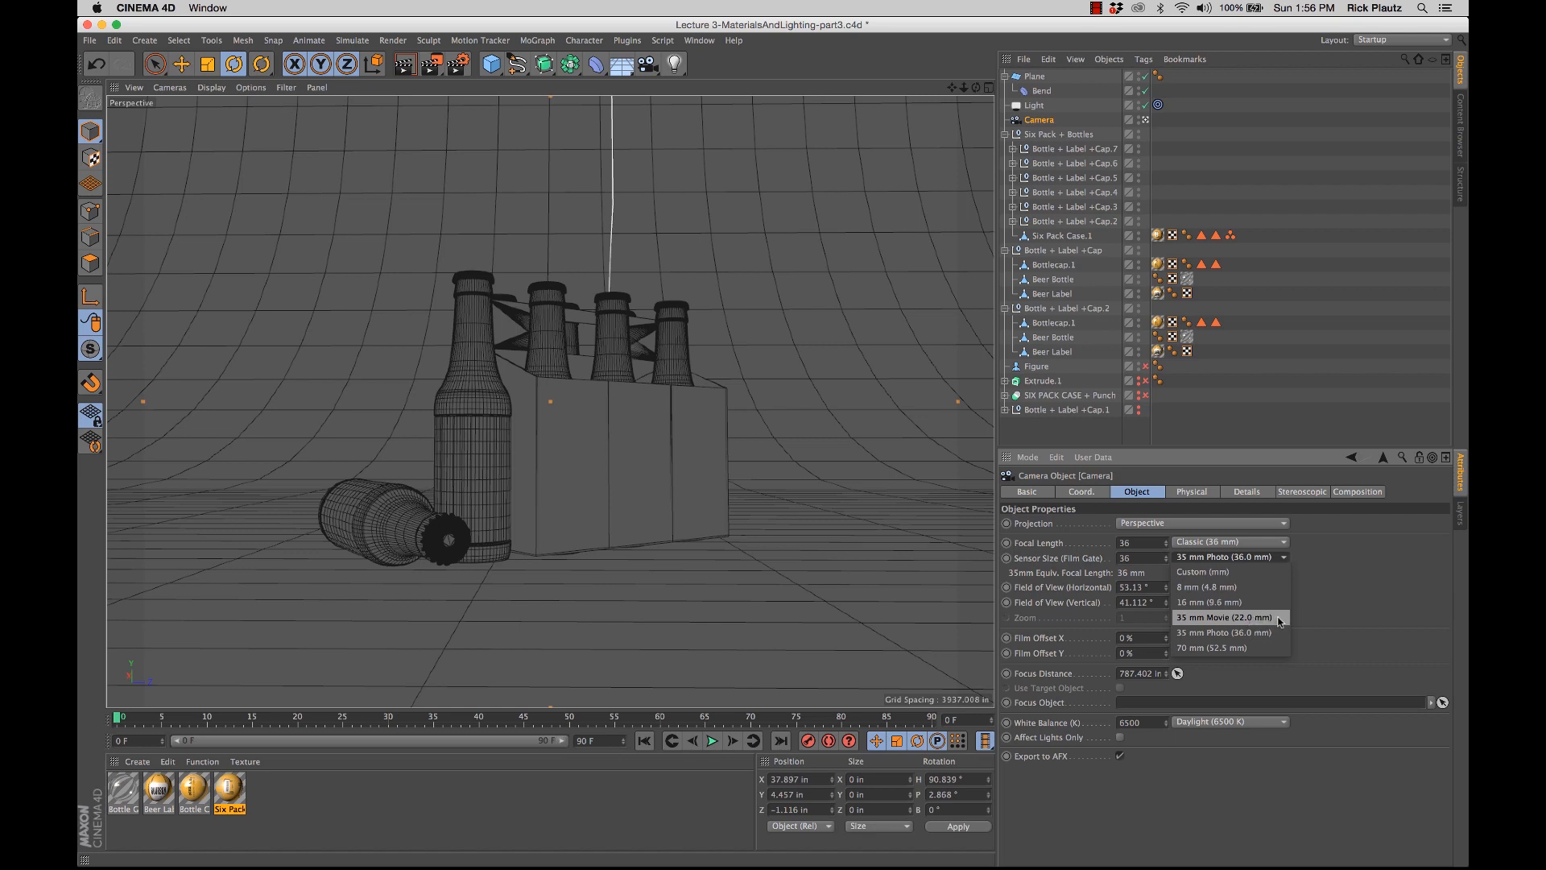
pyautogui.click(1224, 616)
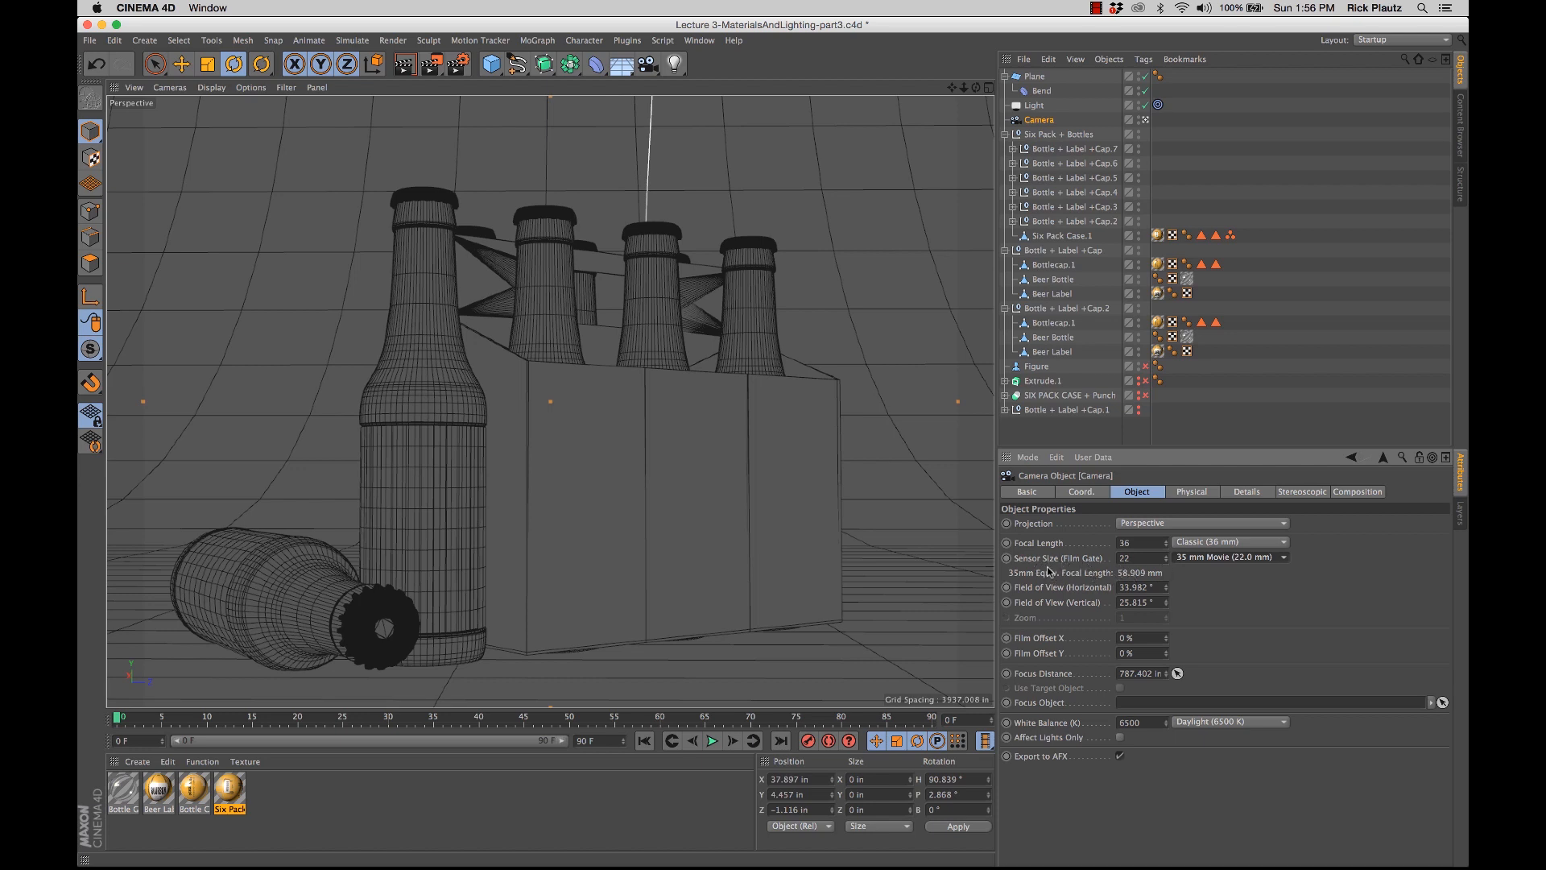
pyautogui.click(1241, 556)
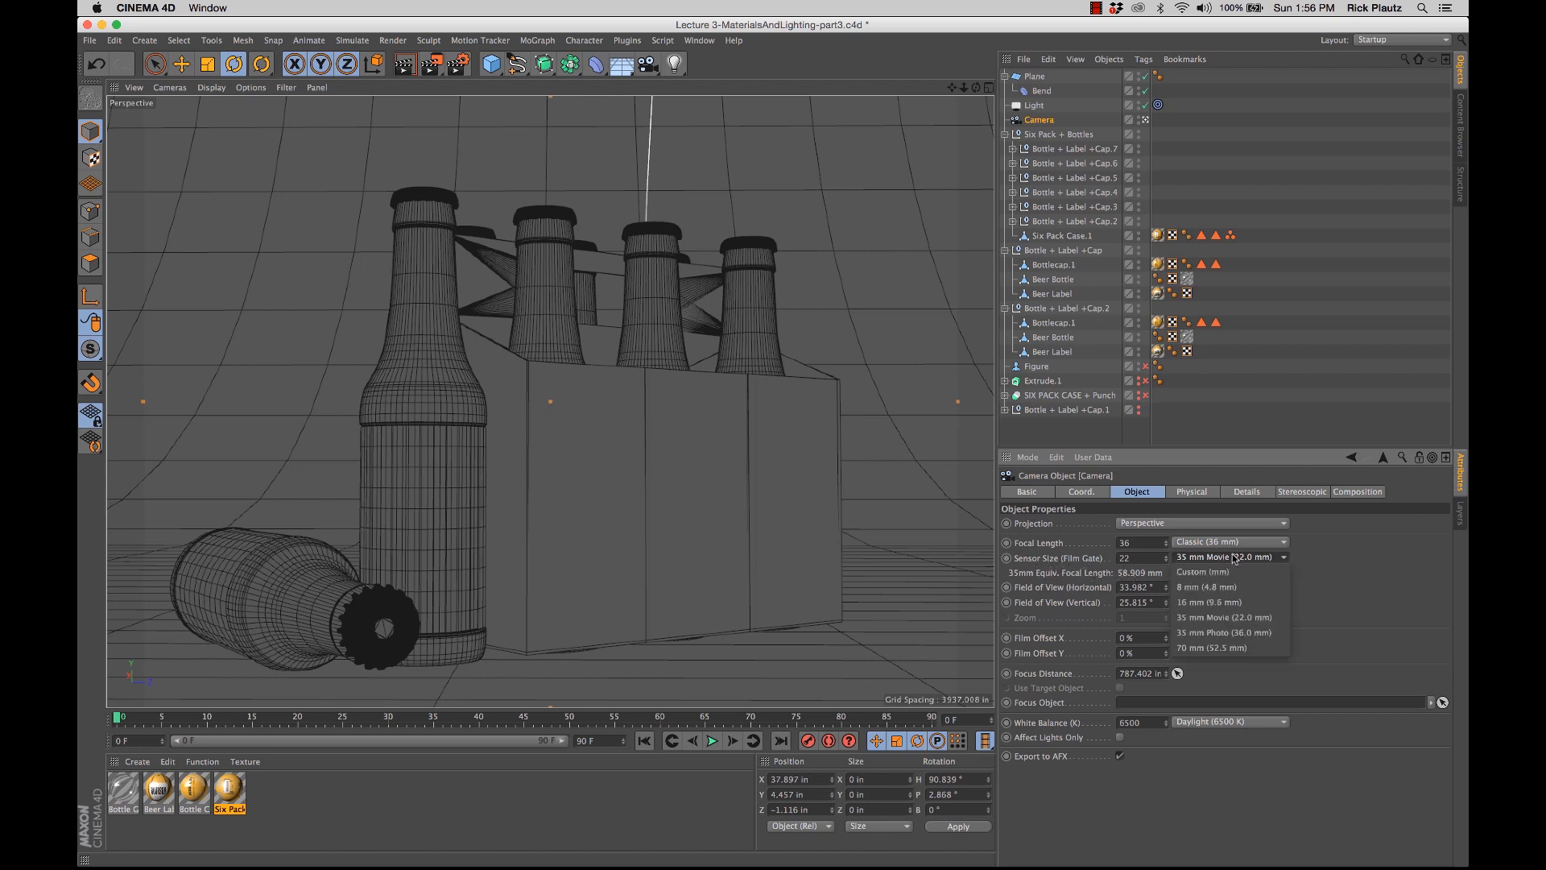
pyautogui.click(1267, 633)
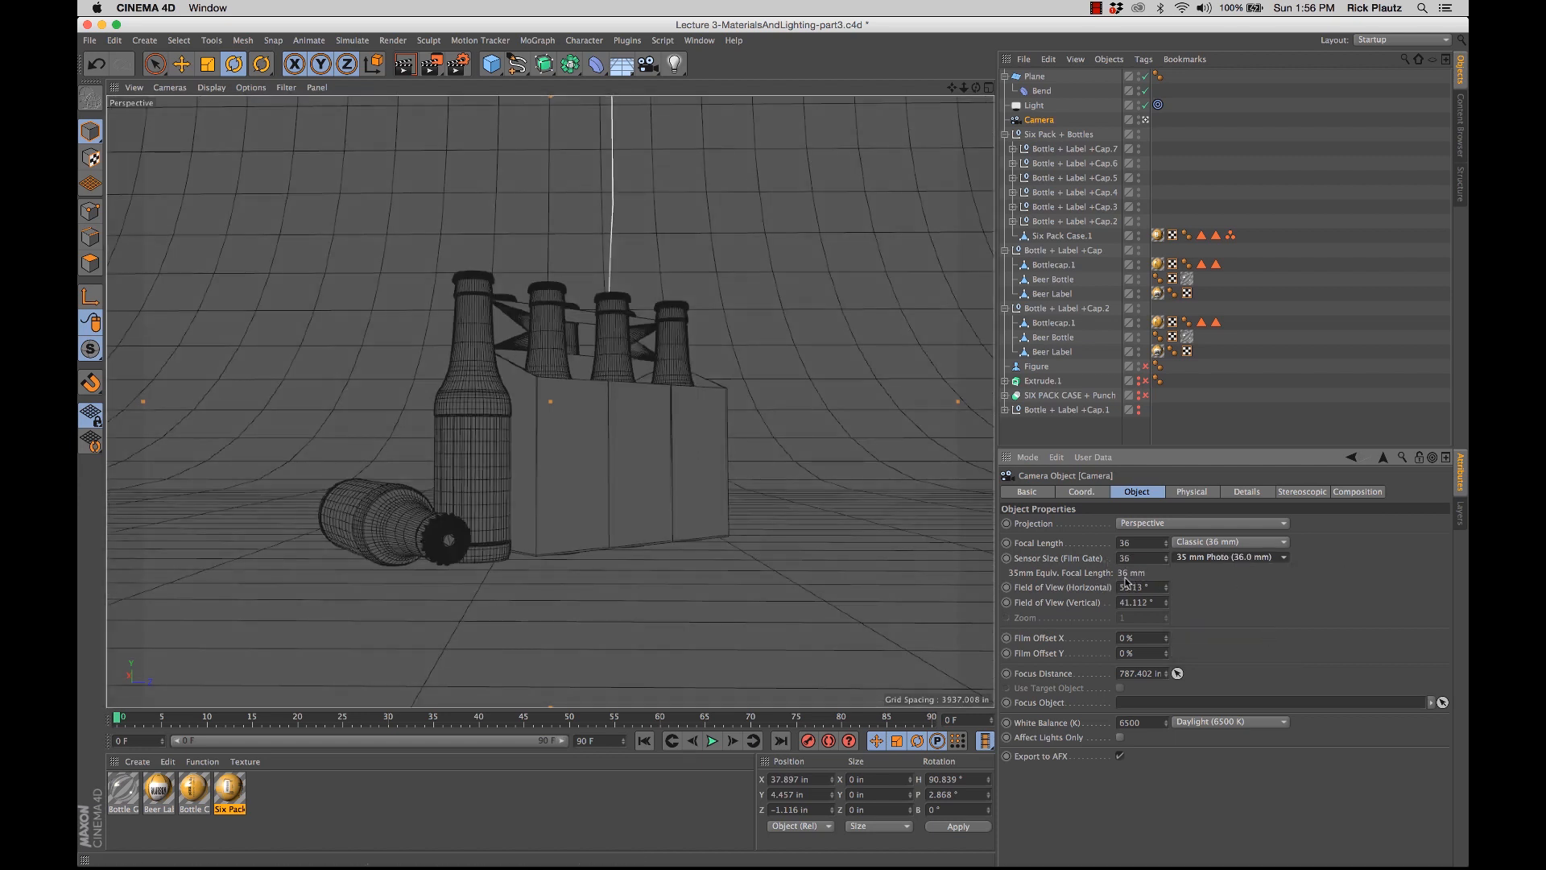
pyautogui.click(1257, 558)
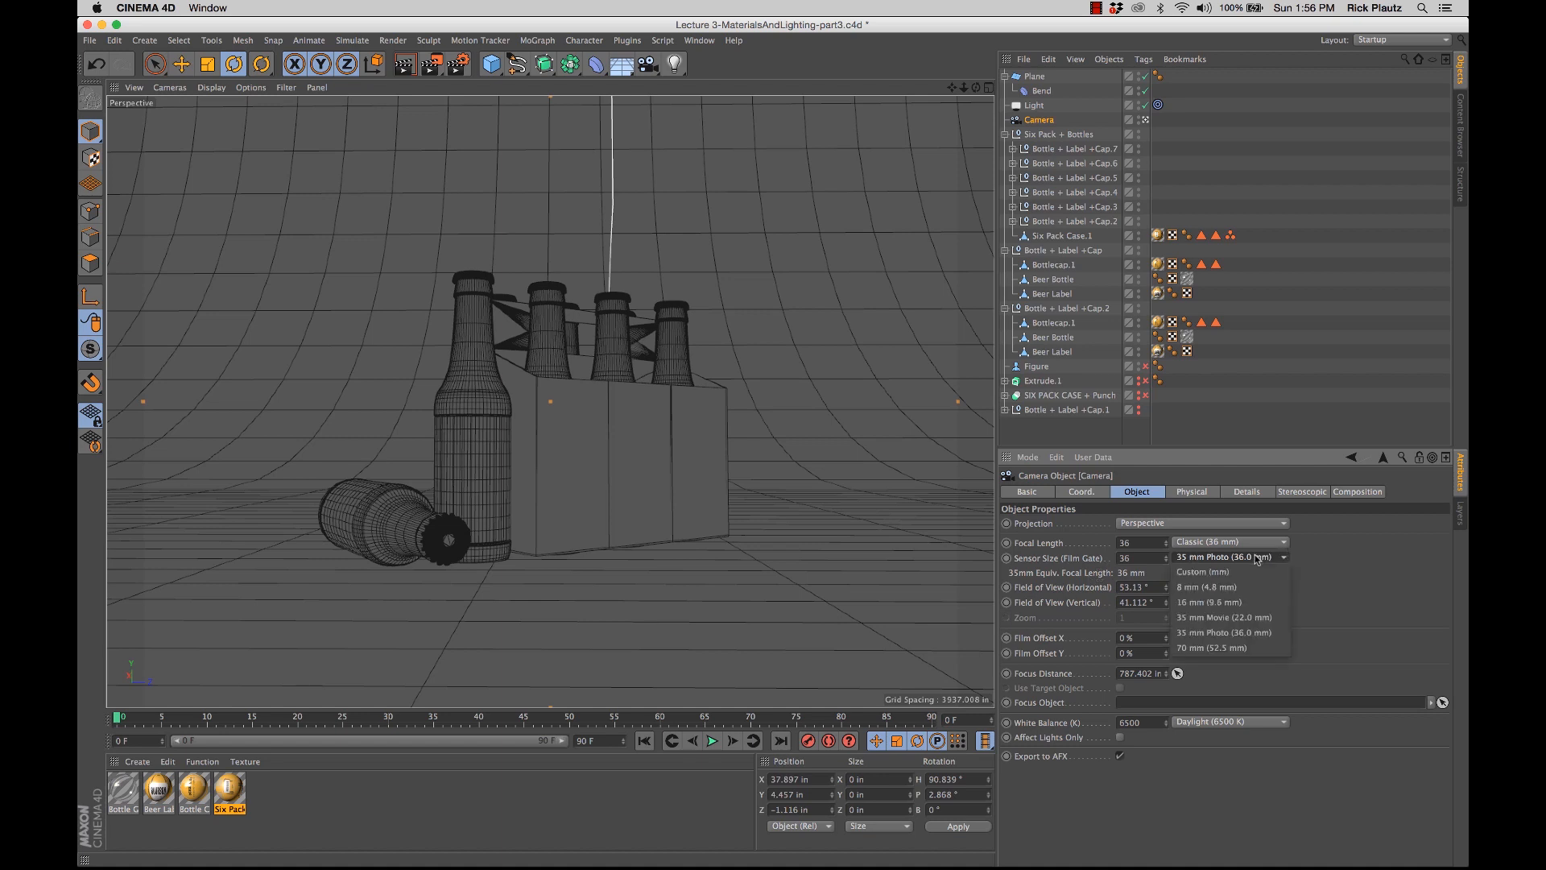
pyautogui.click(1260, 620)
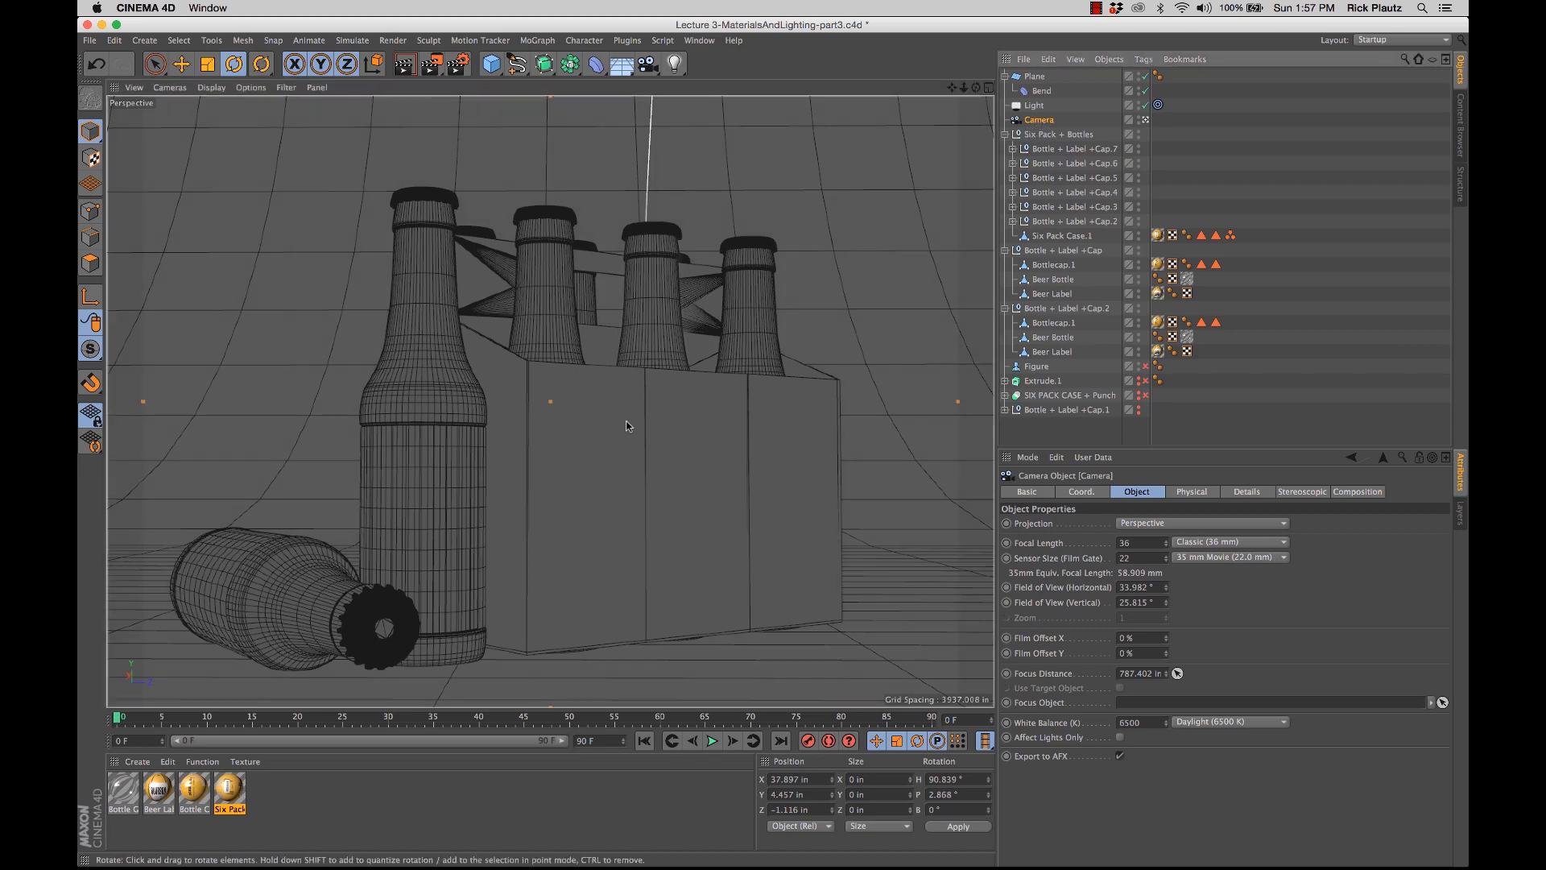
# Step: Reframe the scene camera to a low viewpoint near the floor, pitched about 8.3°, with the case and both bottles fully in frame
pyautogui.keyDown('alt'); pyautogui.moveTo(607, 460); pyautogui.dragTo(615, 409, button='middle'); pyautogui.keyUp('alt')
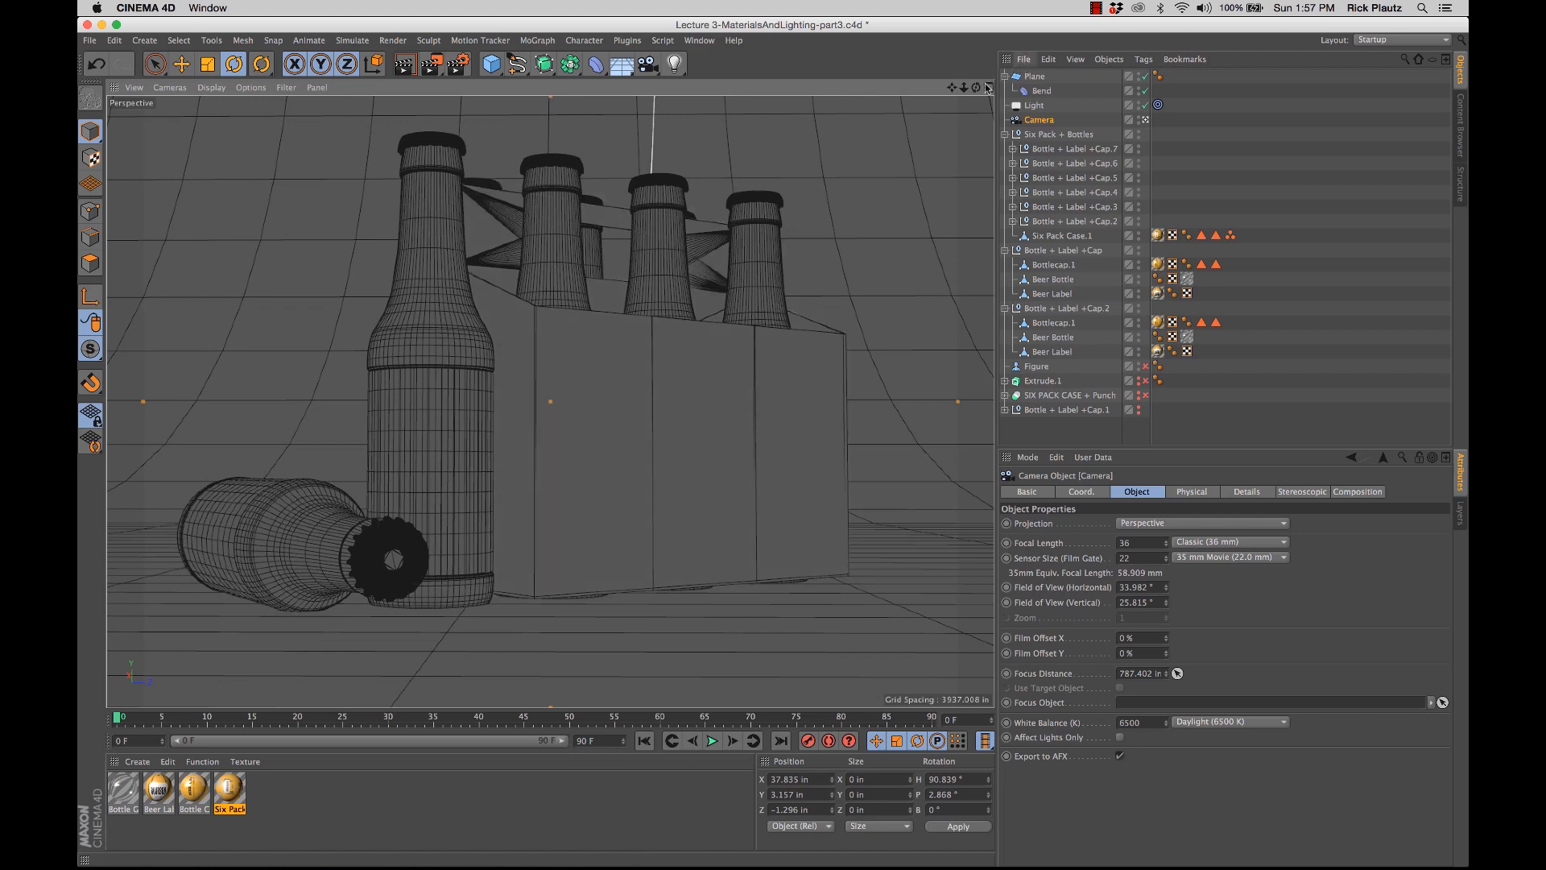
pyautogui.moveTo(976, 87); pyautogui.dragTo(975, 78)
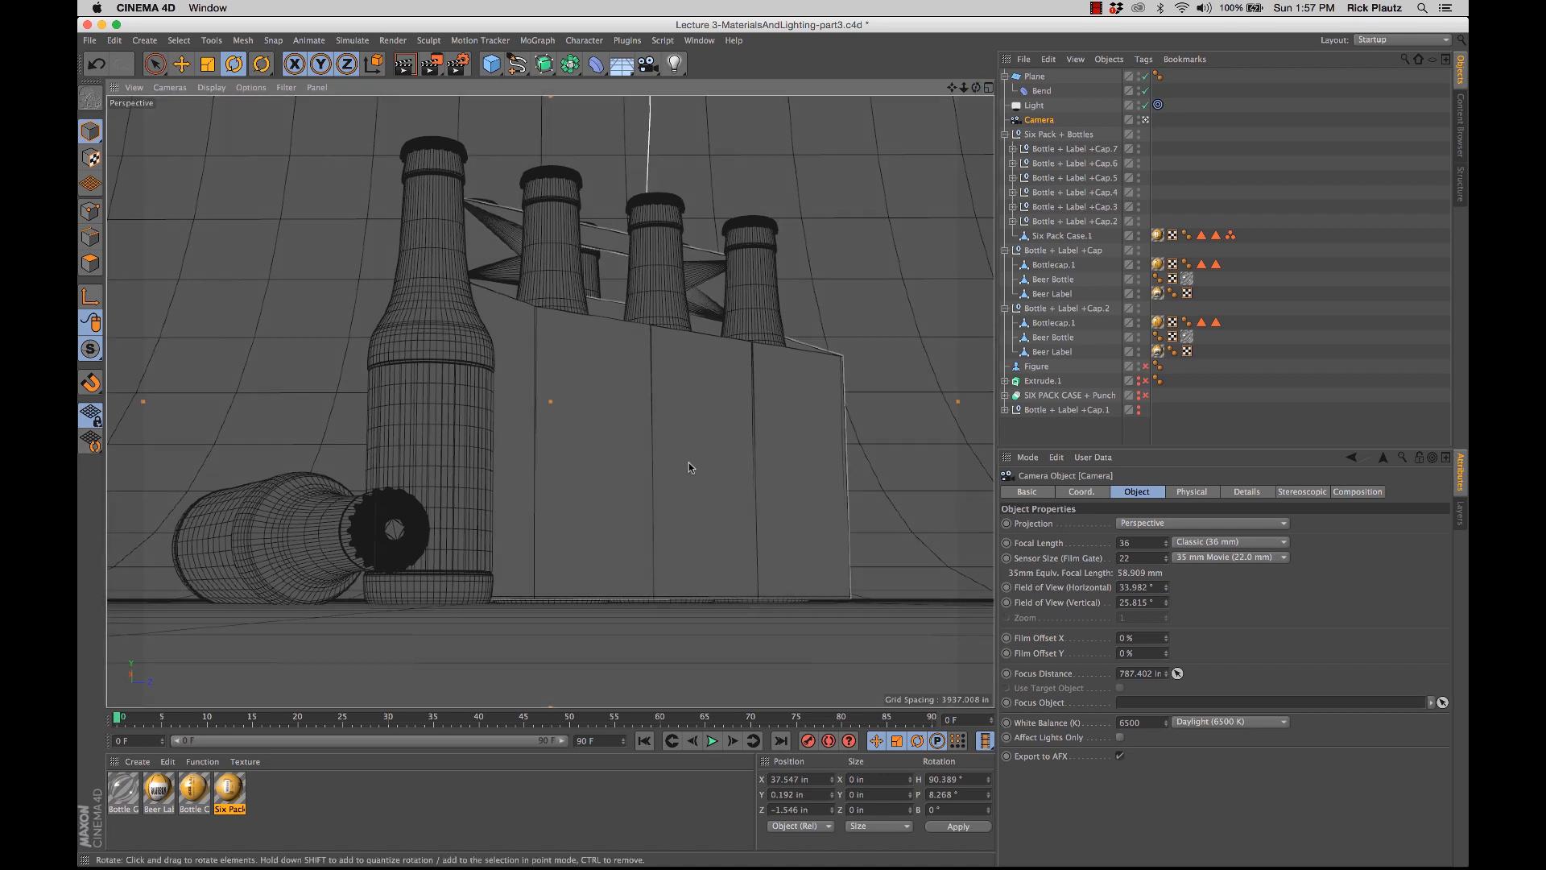
pyautogui.keyDown('alt'); pyautogui.moveTo(688, 462); pyautogui.dragTo(704, 491, button='middle'); pyautogui.keyUp('alt')
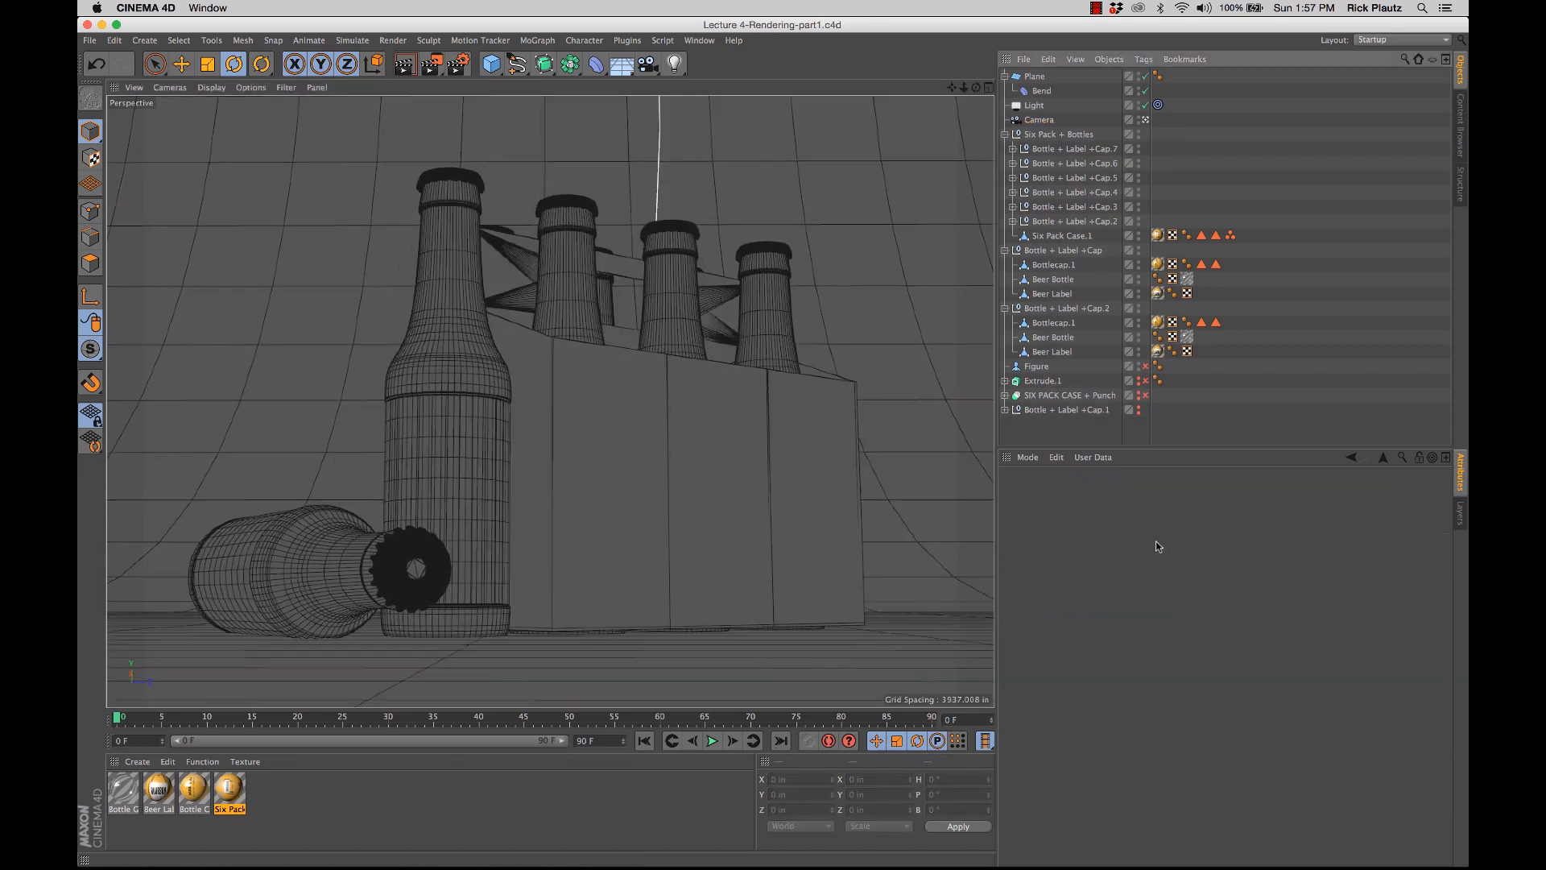
# Step: Show the scene with shaded materials and roll the lying bottle to a pitch of about -164.4°
pyautogui.click(211, 87)
pyautogui.click(242, 109)
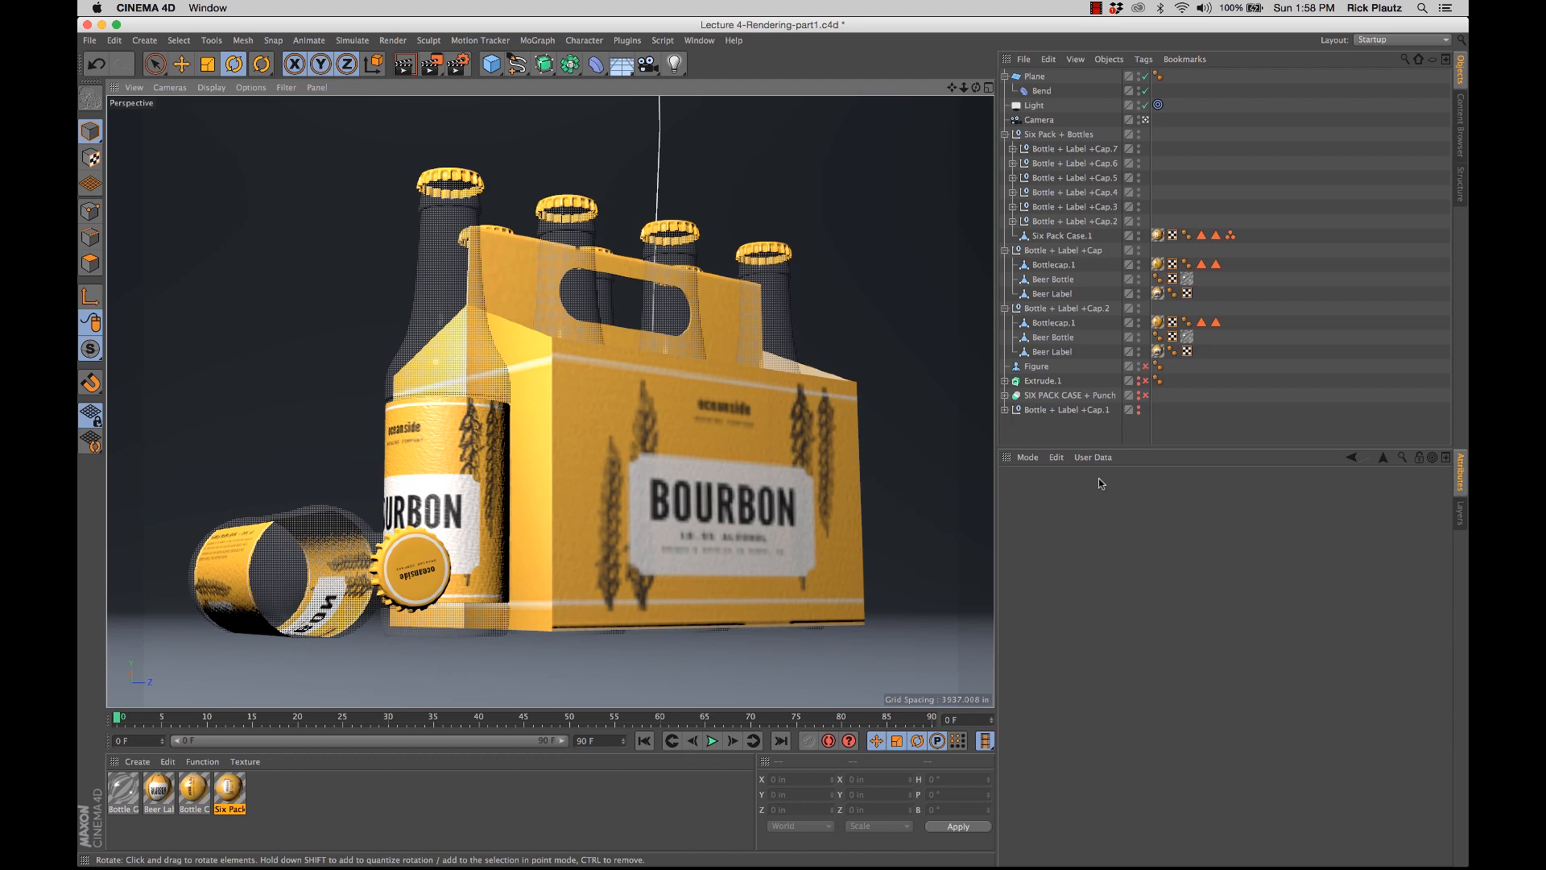
pyautogui.click(1055, 248)
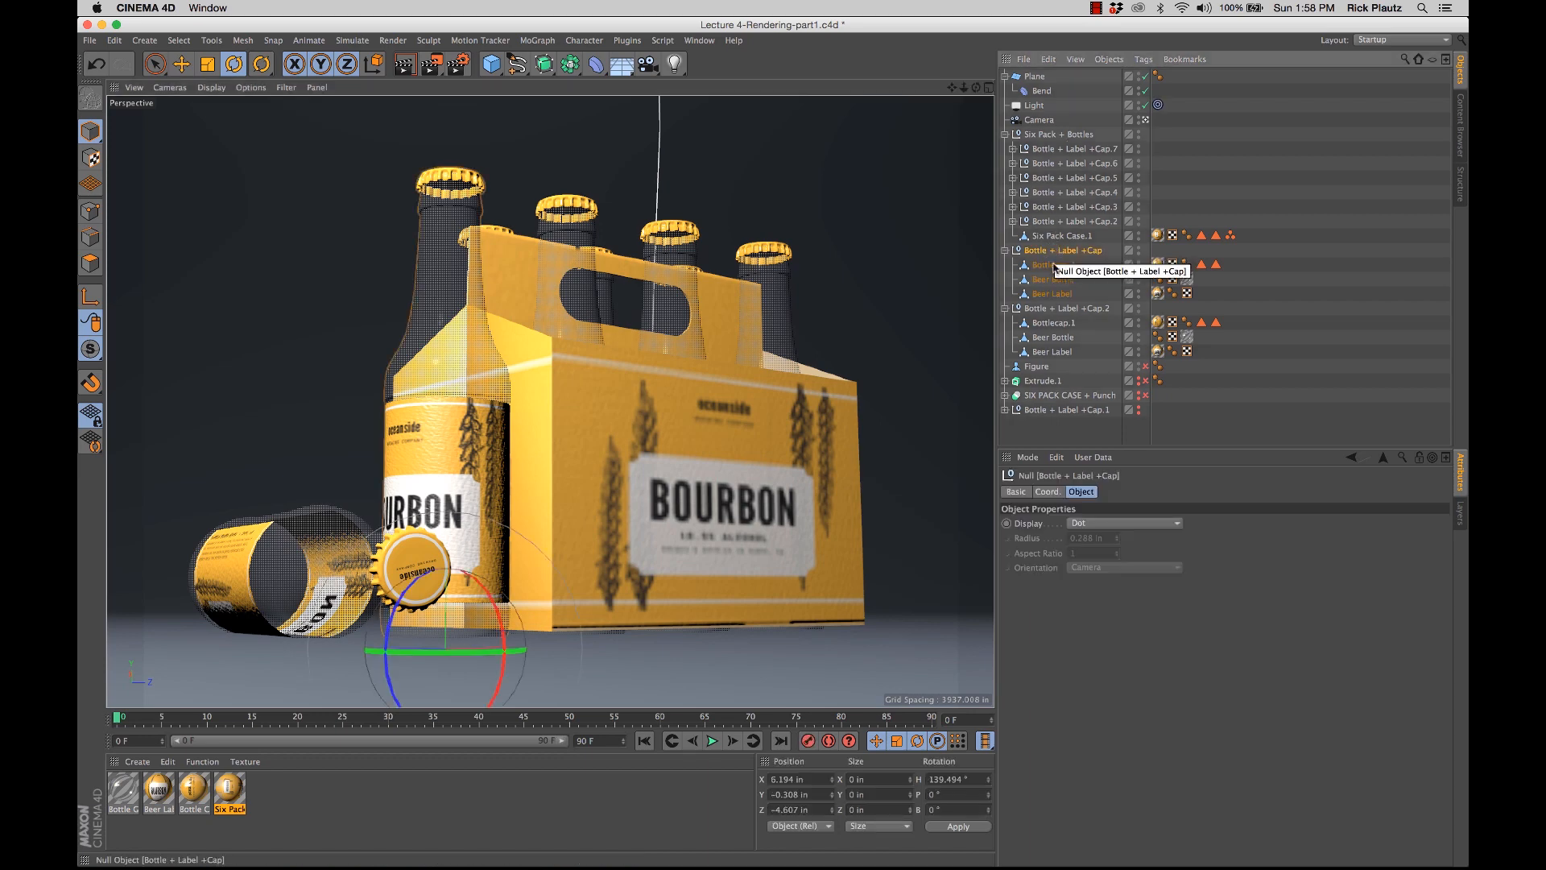
pyautogui.click(1064, 309)
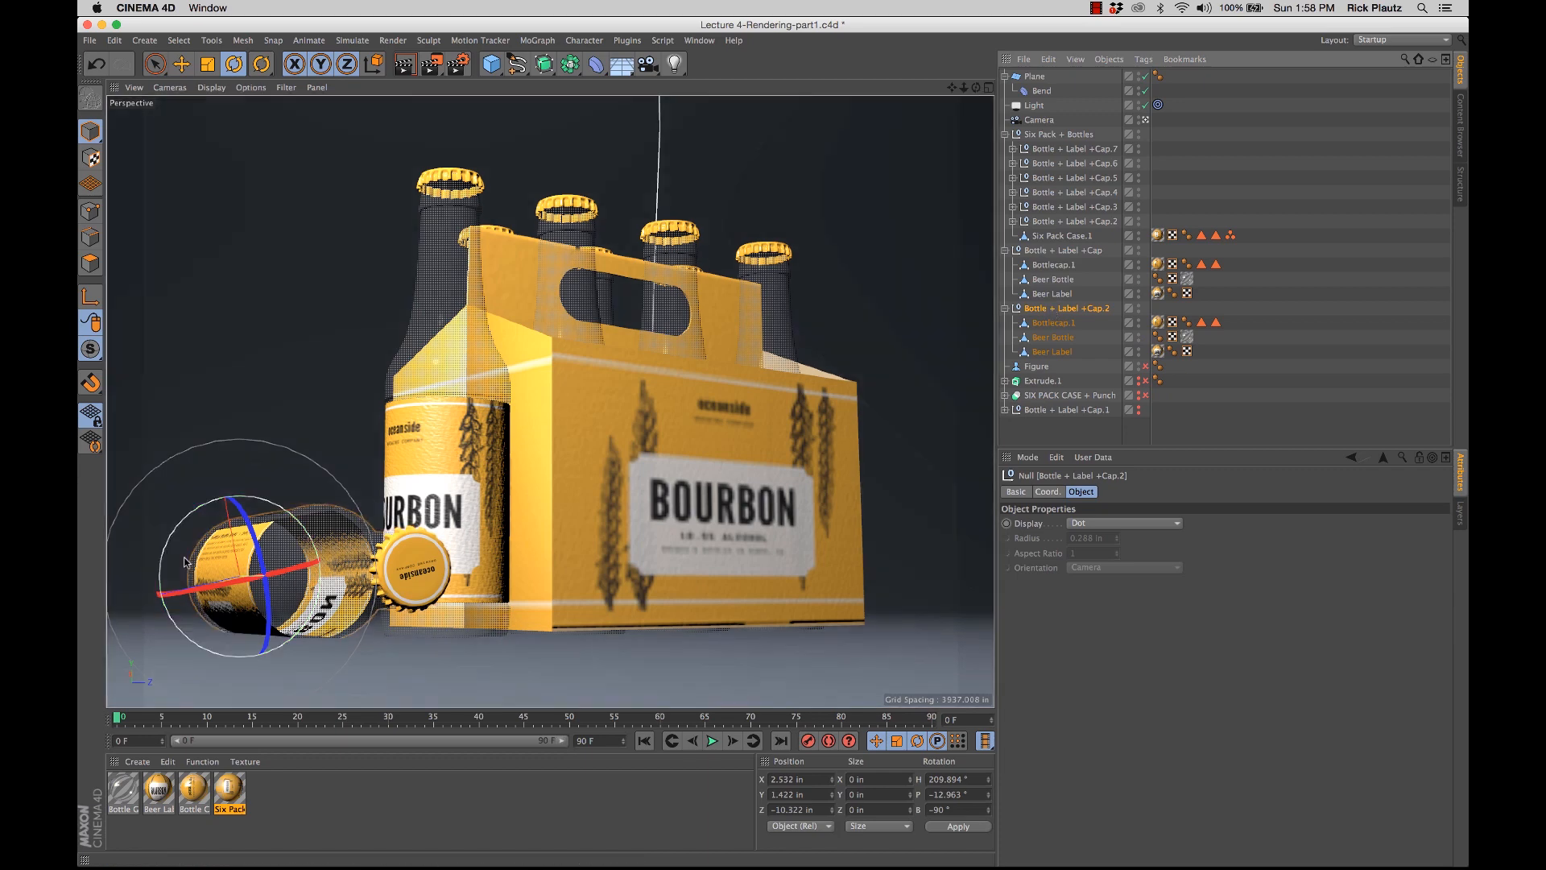
pyautogui.moveTo(168, 557); pyautogui.dragTo(339, 658)
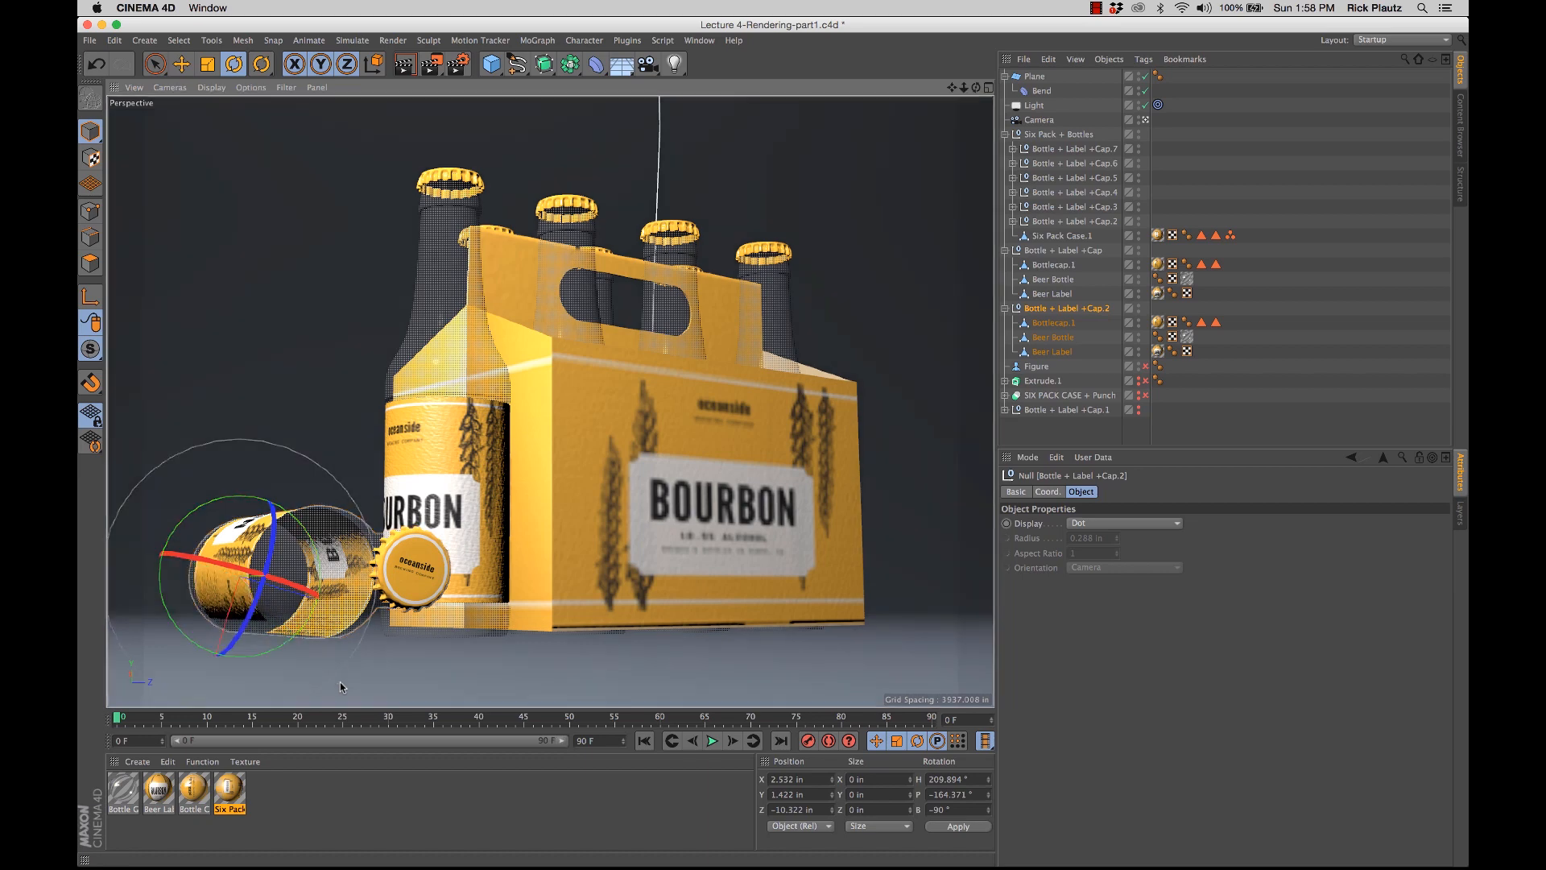
# Step: Rotate the standing bottle to a heading of about 208.7° so its BOURBON label faces the camera, and save the scene
pyautogui.click(1065, 250)
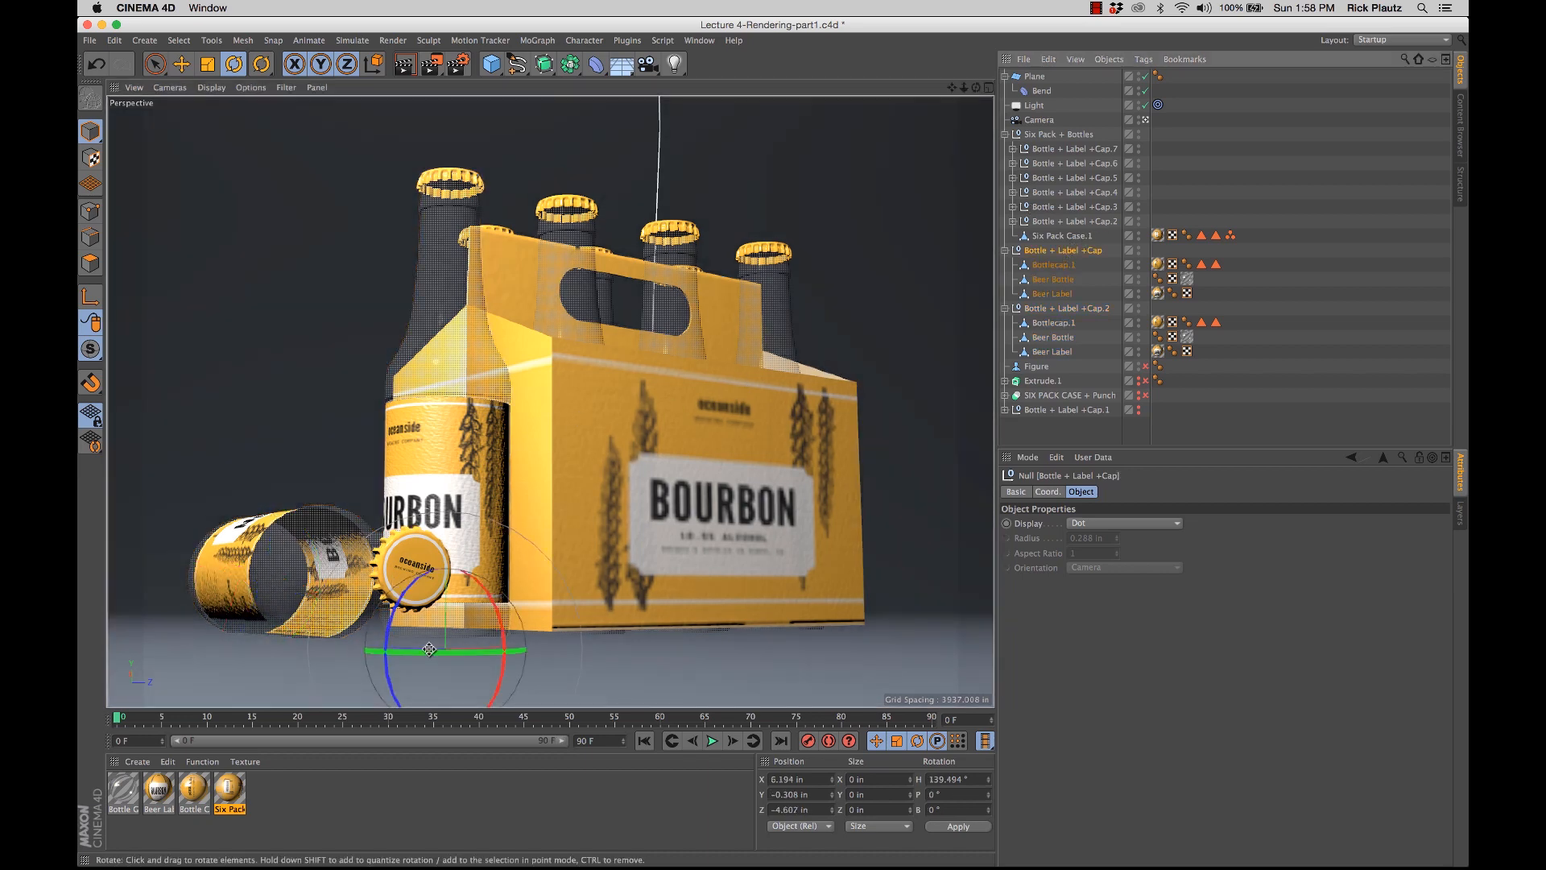
pyautogui.moveTo(414, 649); pyautogui.dragTo(556, 639)
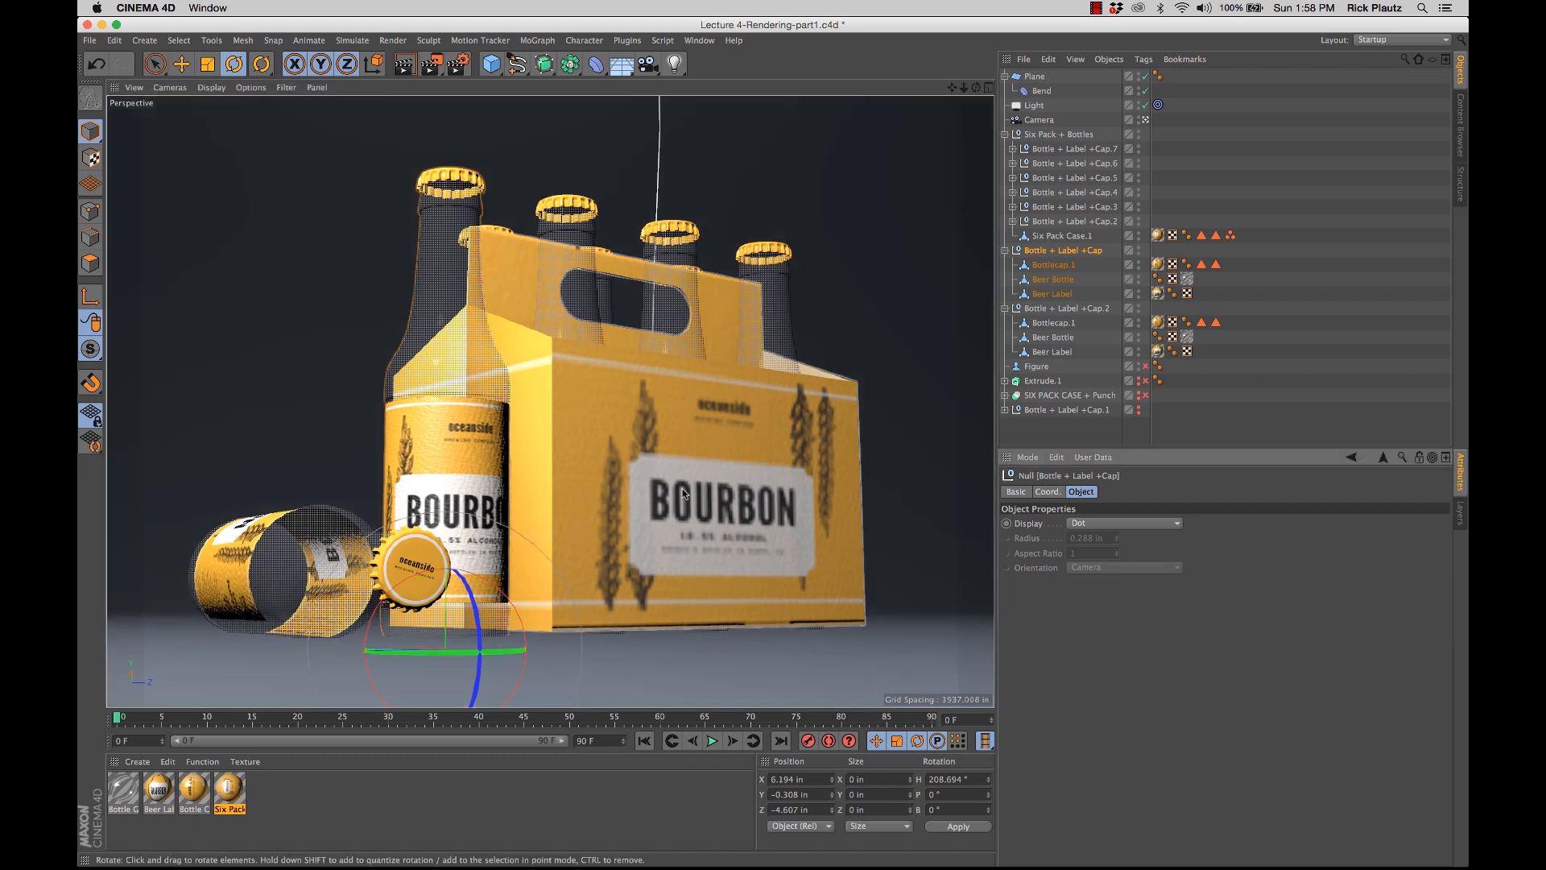
pyautogui.press('super+s')
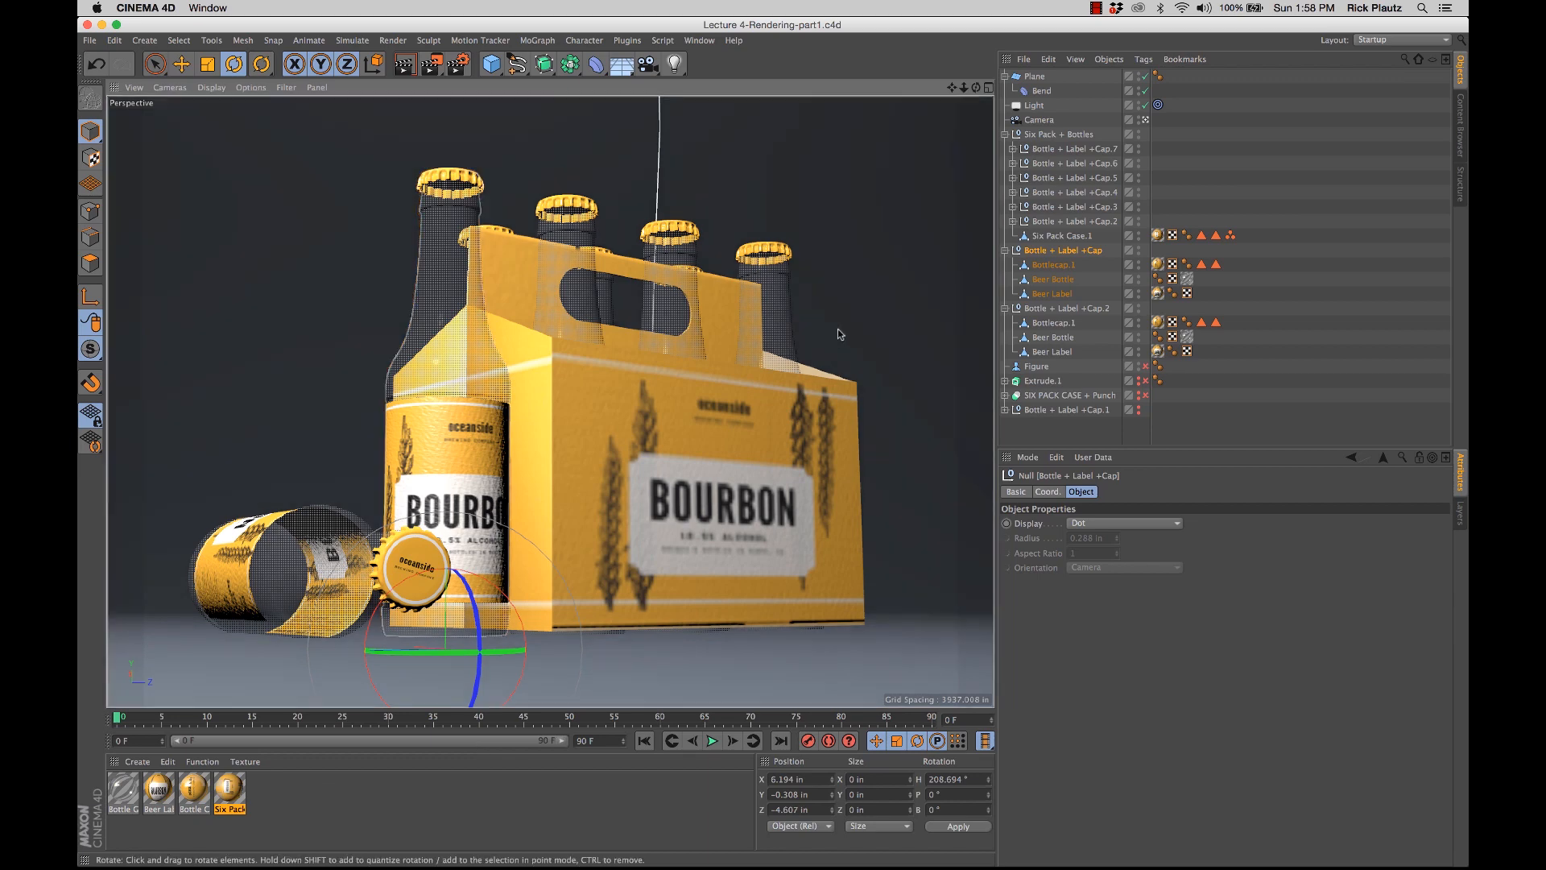
pyautogui.click(1051, 426)
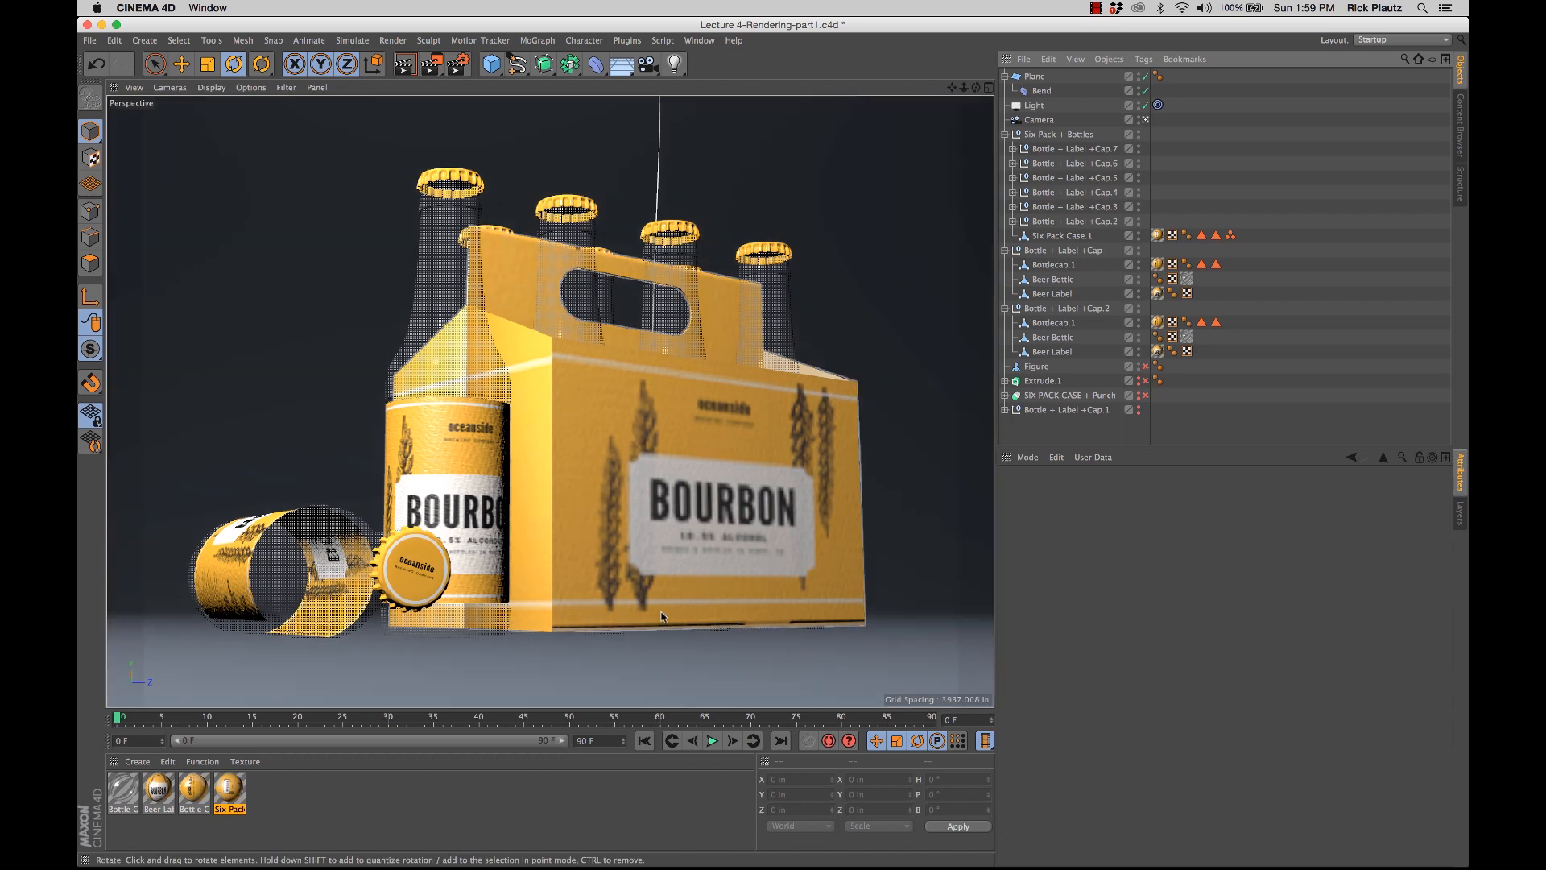
# Step: Open the Bottle Glass material for editing, clear of the bottles in the scene, and show its Transparency settings
pyautogui.click(124, 791)
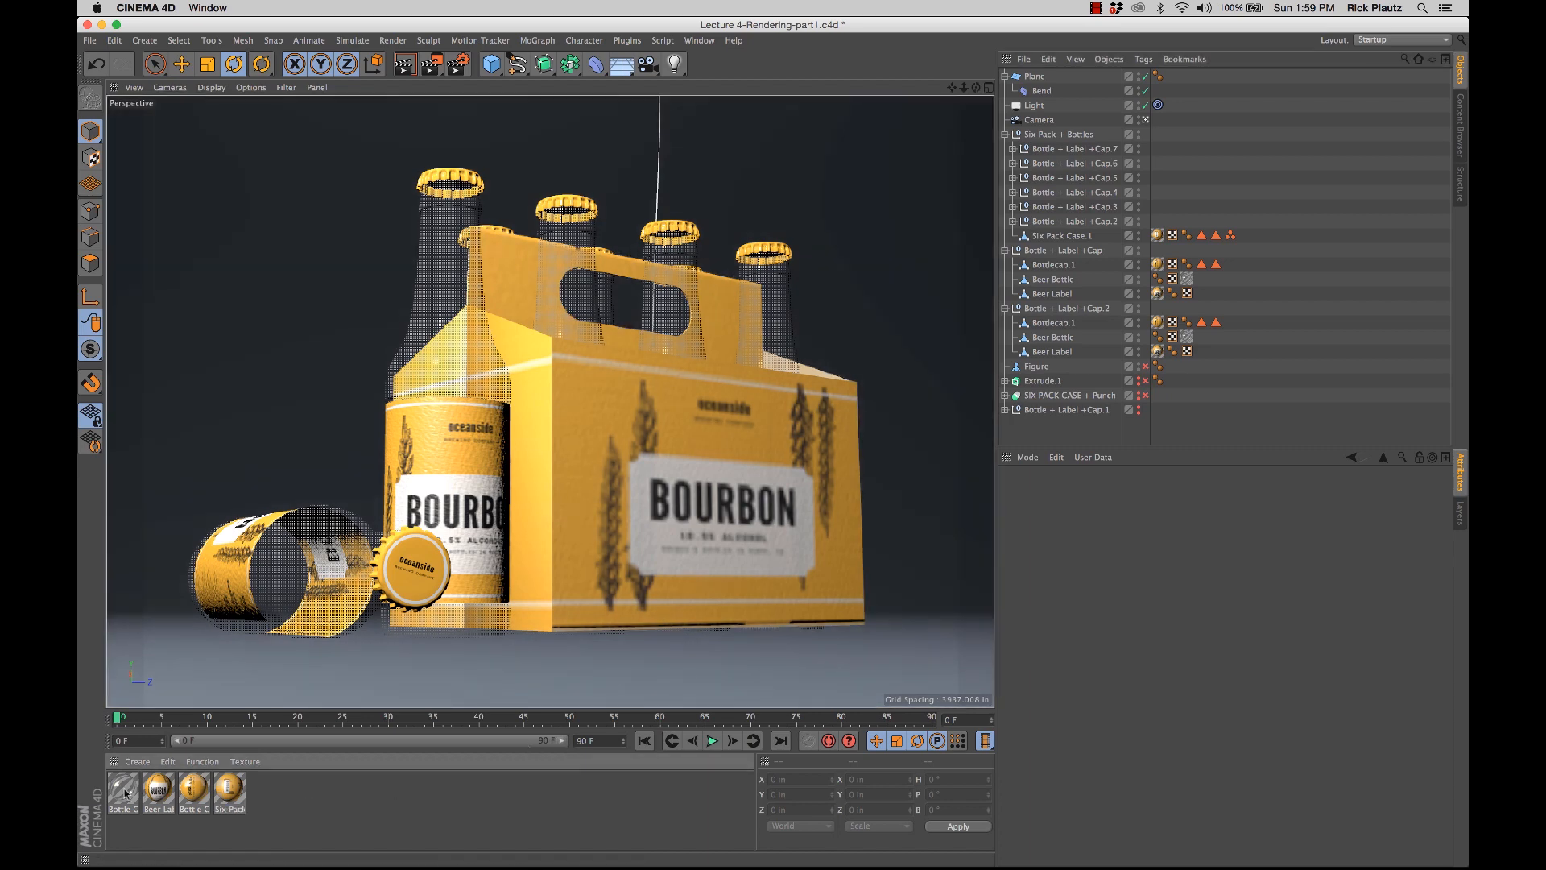
pyautogui.doubleClick(125, 790)
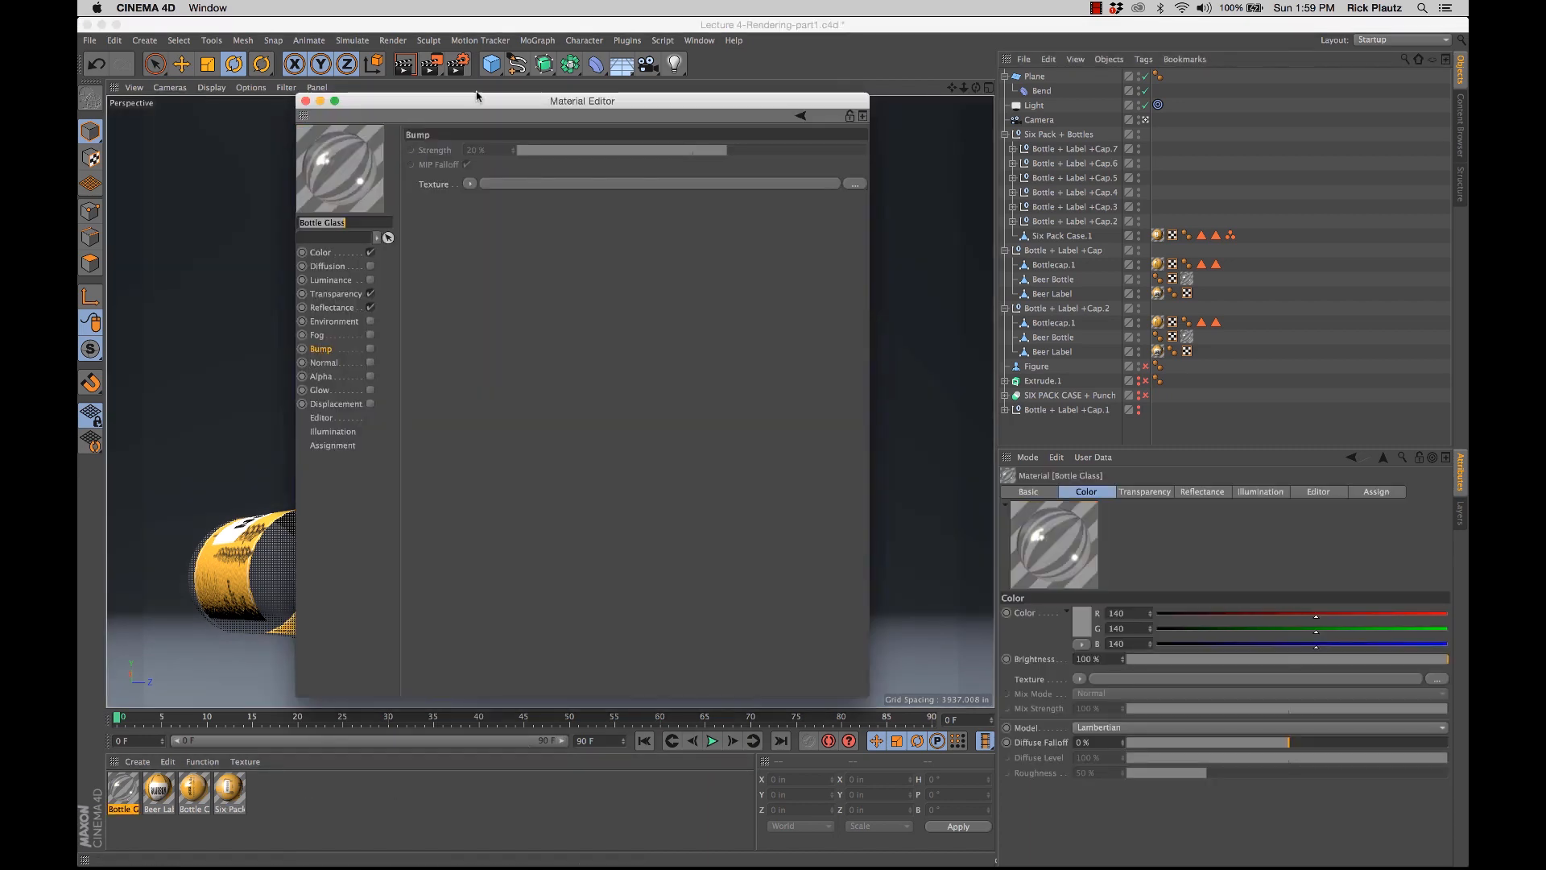
pyautogui.moveTo(439, 94); pyautogui.dragTo(999, 100)
pyautogui.click(877, 261)
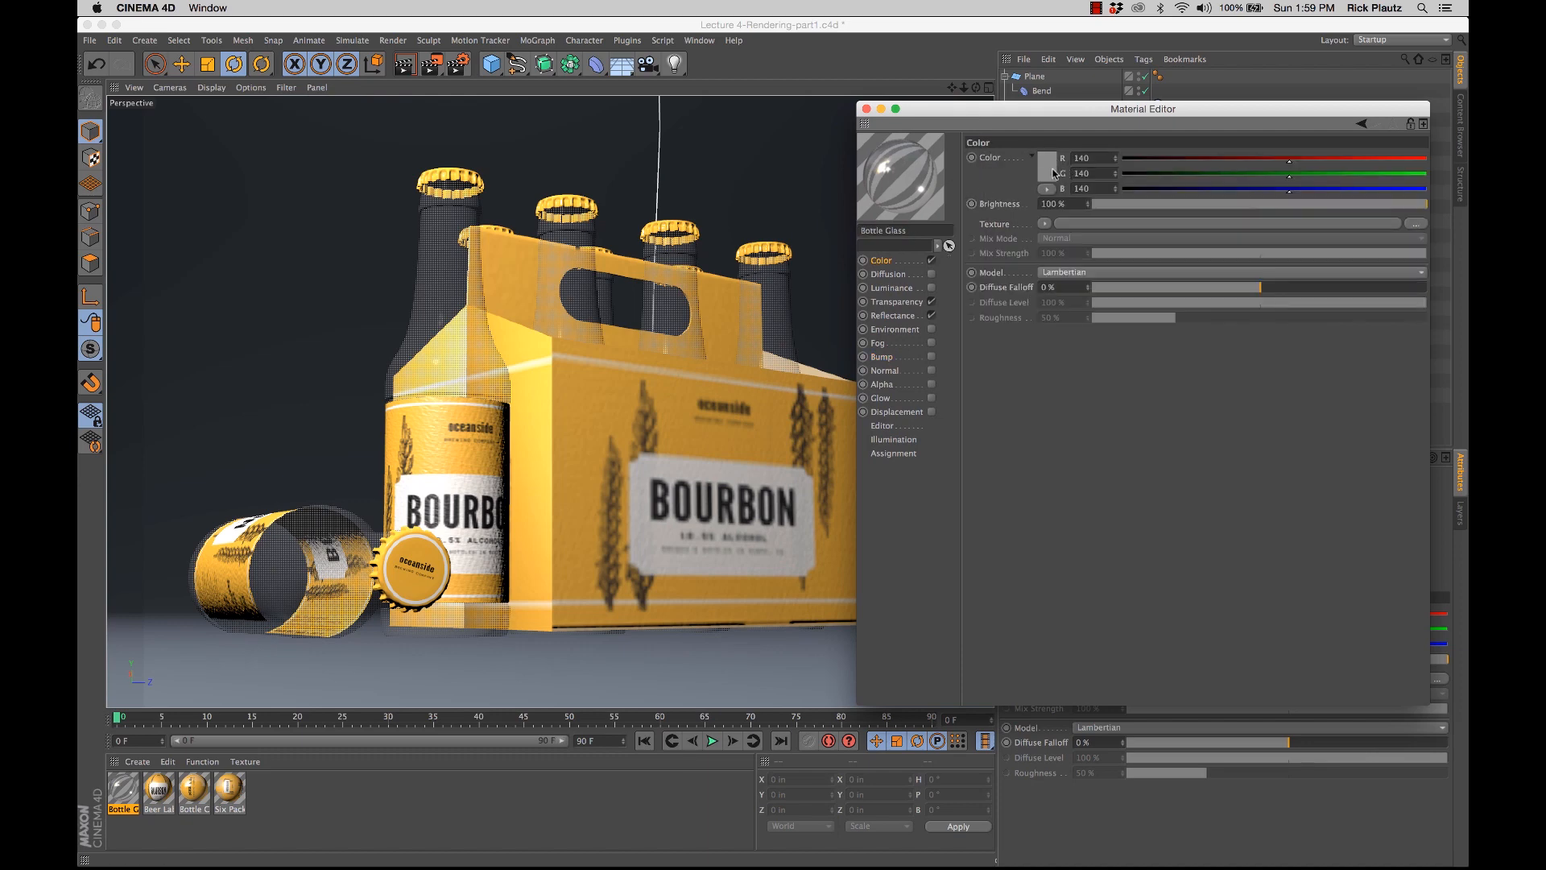
pyautogui.click(895, 302)
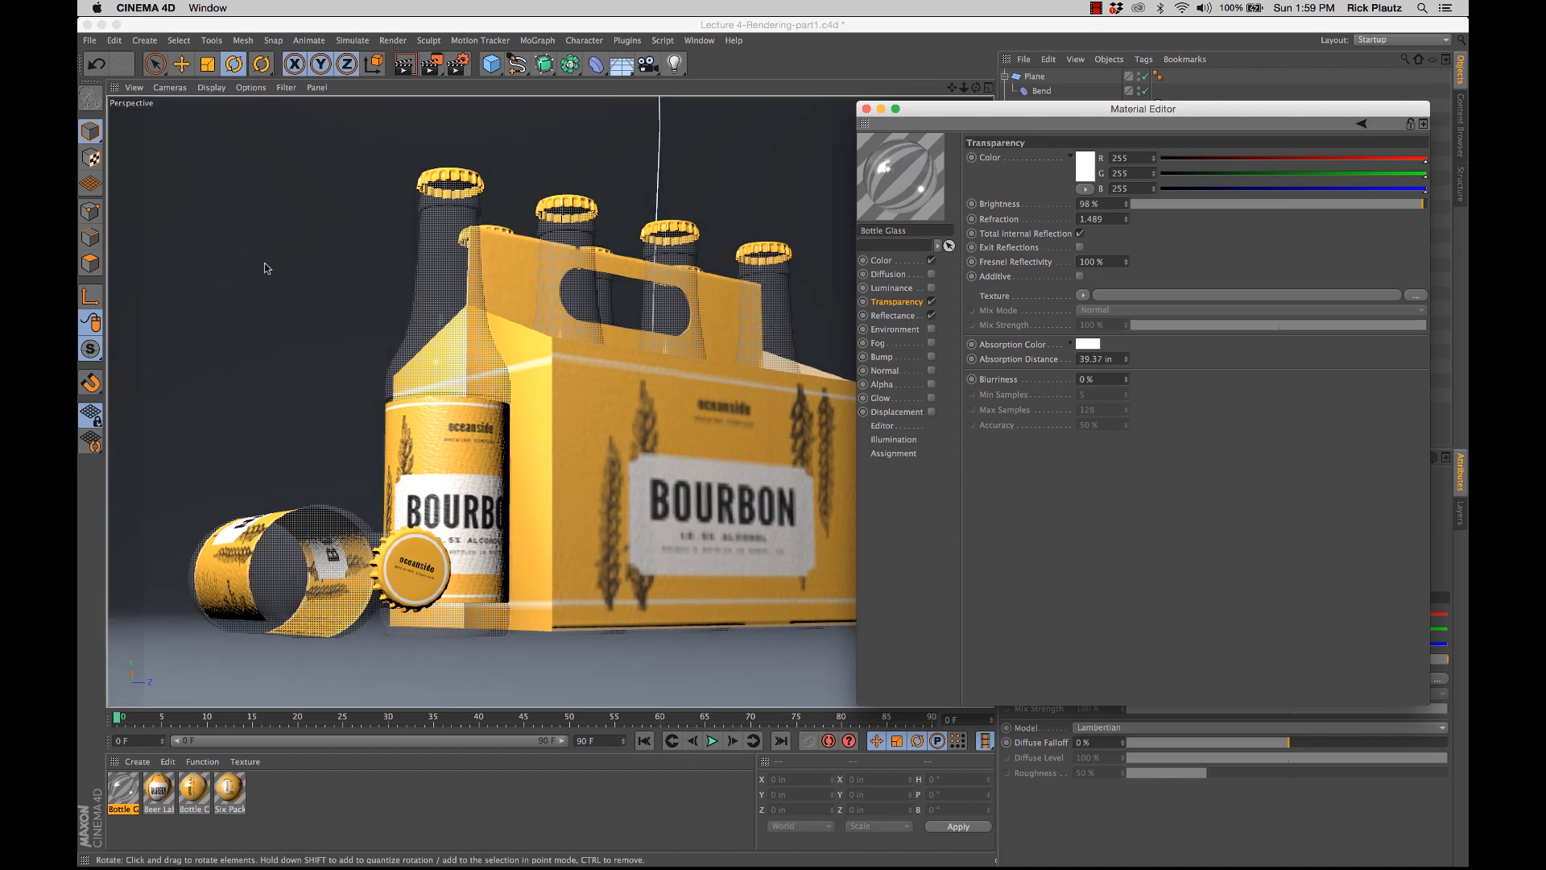
# Step: Start an Interactive Render Region and shrink it to a small area on the standing bottle's neck
pyautogui.click(432, 64)
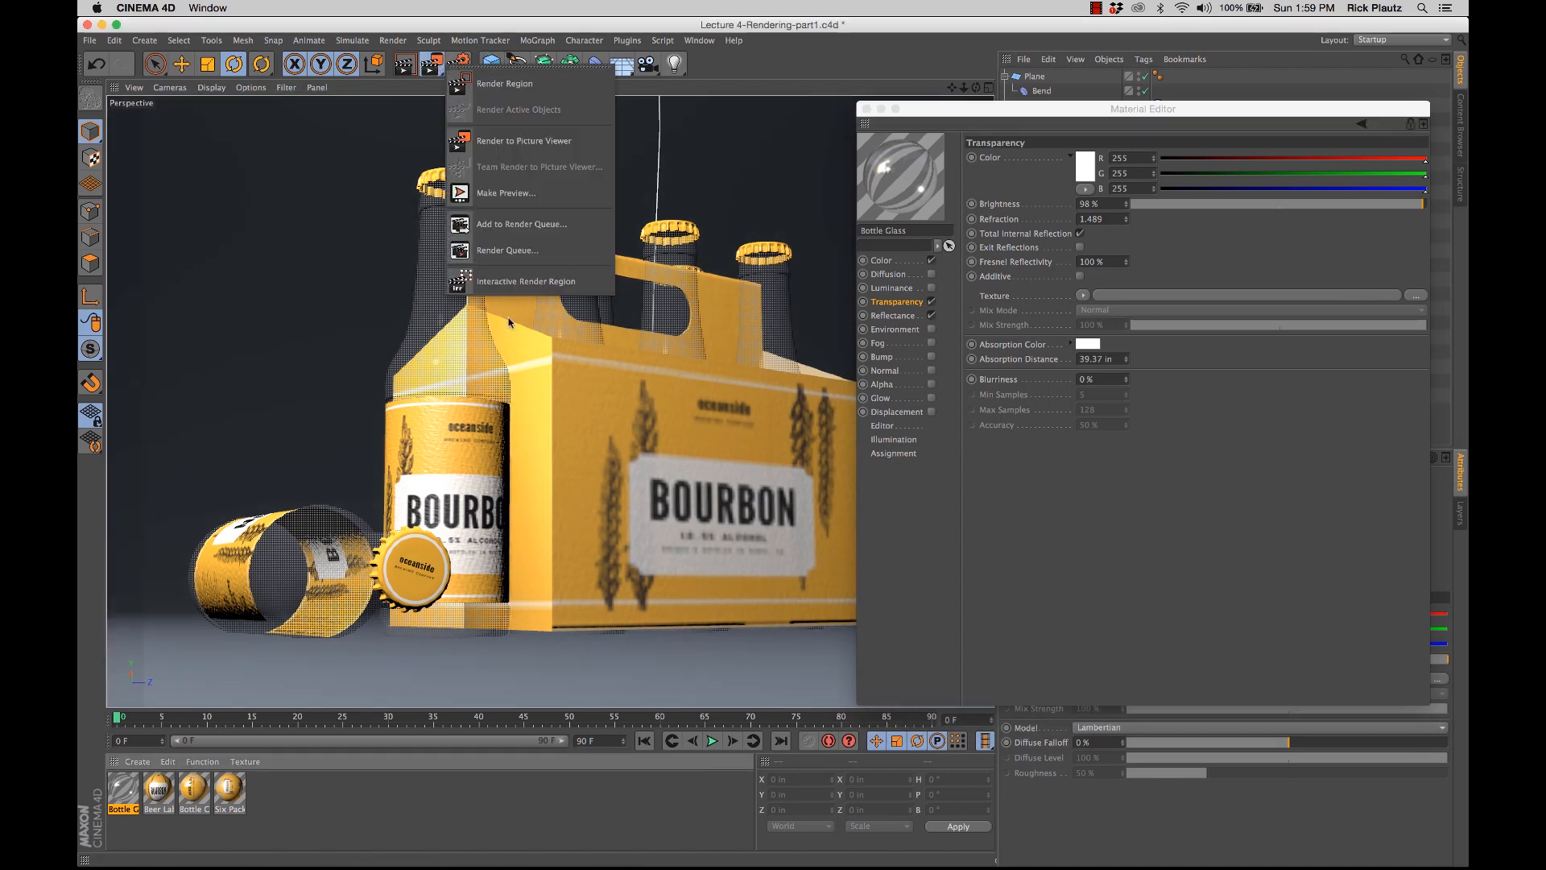
pyautogui.click(512, 290)
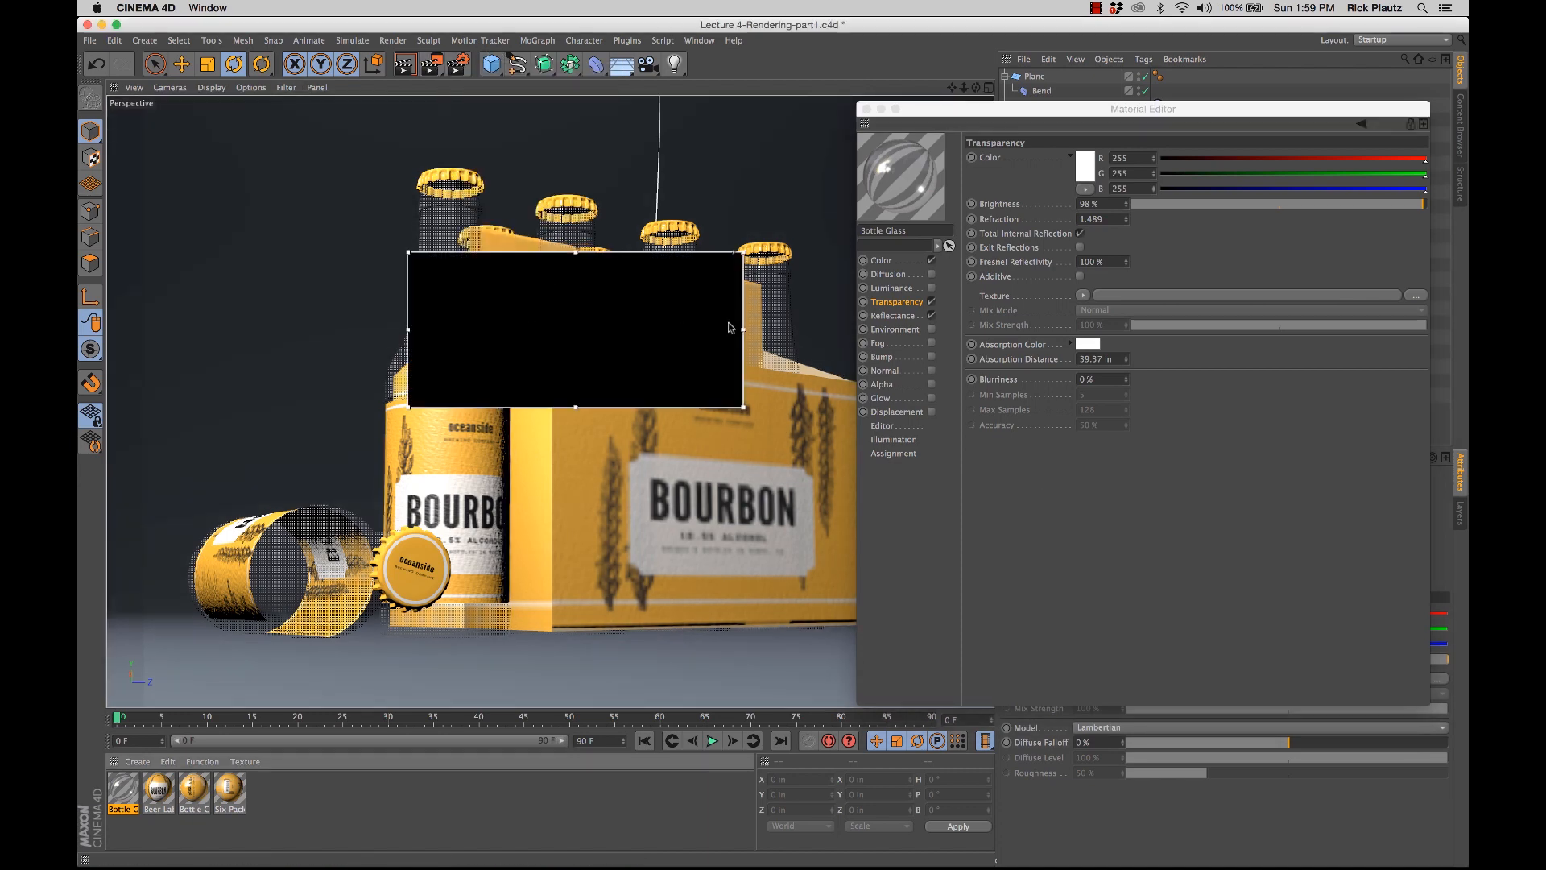
pyautogui.moveTo(744, 332); pyautogui.dragTo(450, 333)
pyautogui.rightClick(409, 332)
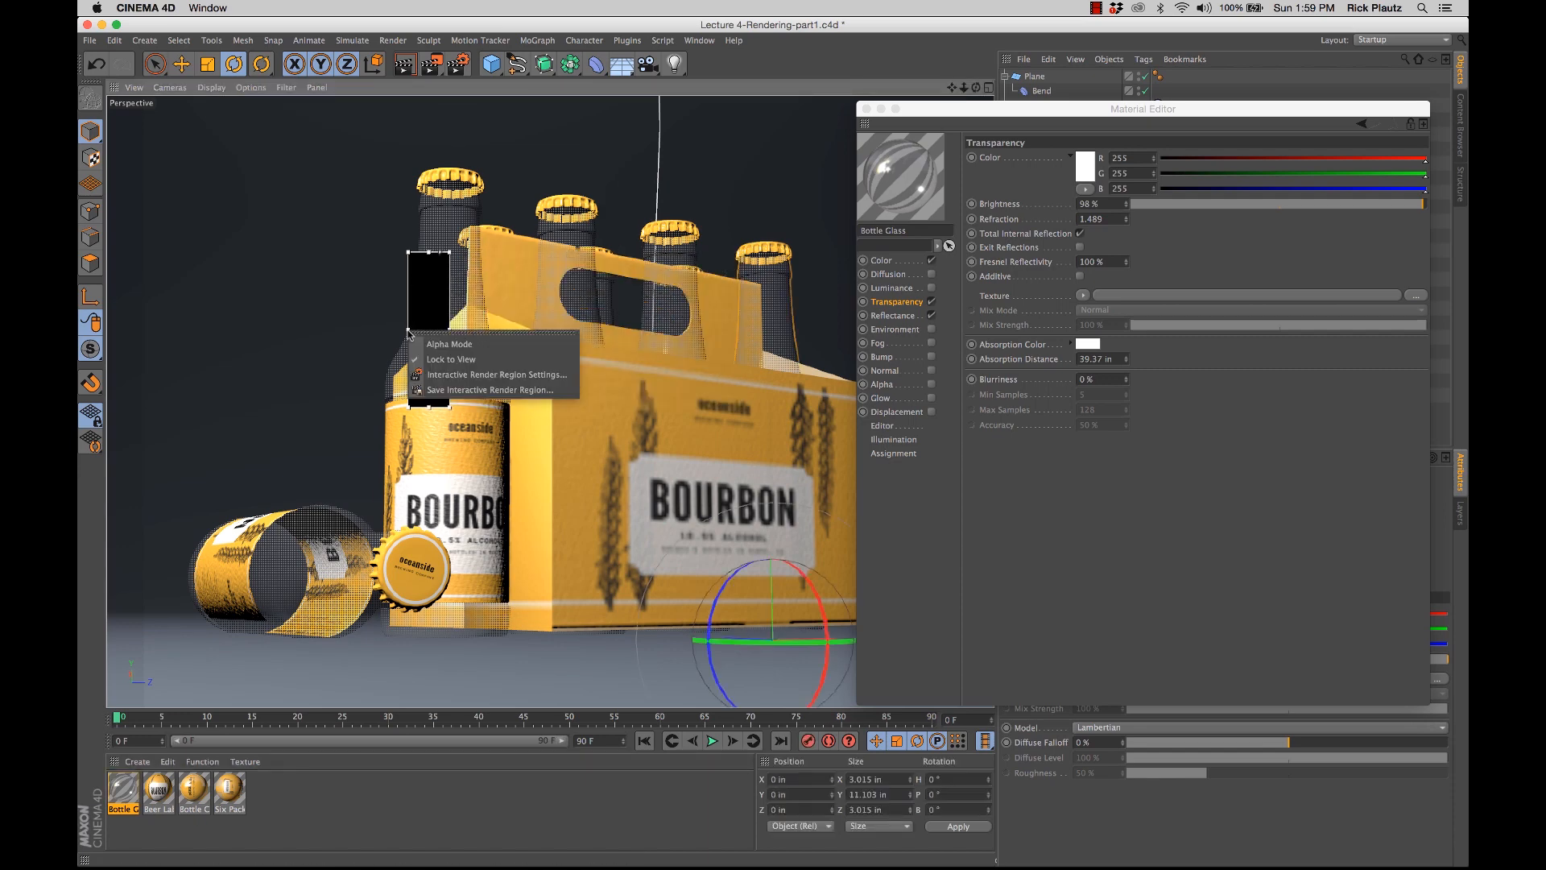
pyautogui.click(374, 333)
pyautogui.moveTo(409, 330); pyautogui.dragTo(393, 330)
pyautogui.moveTo(421, 407); pyautogui.dragTo(398, 277)
pyautogui.press('space')
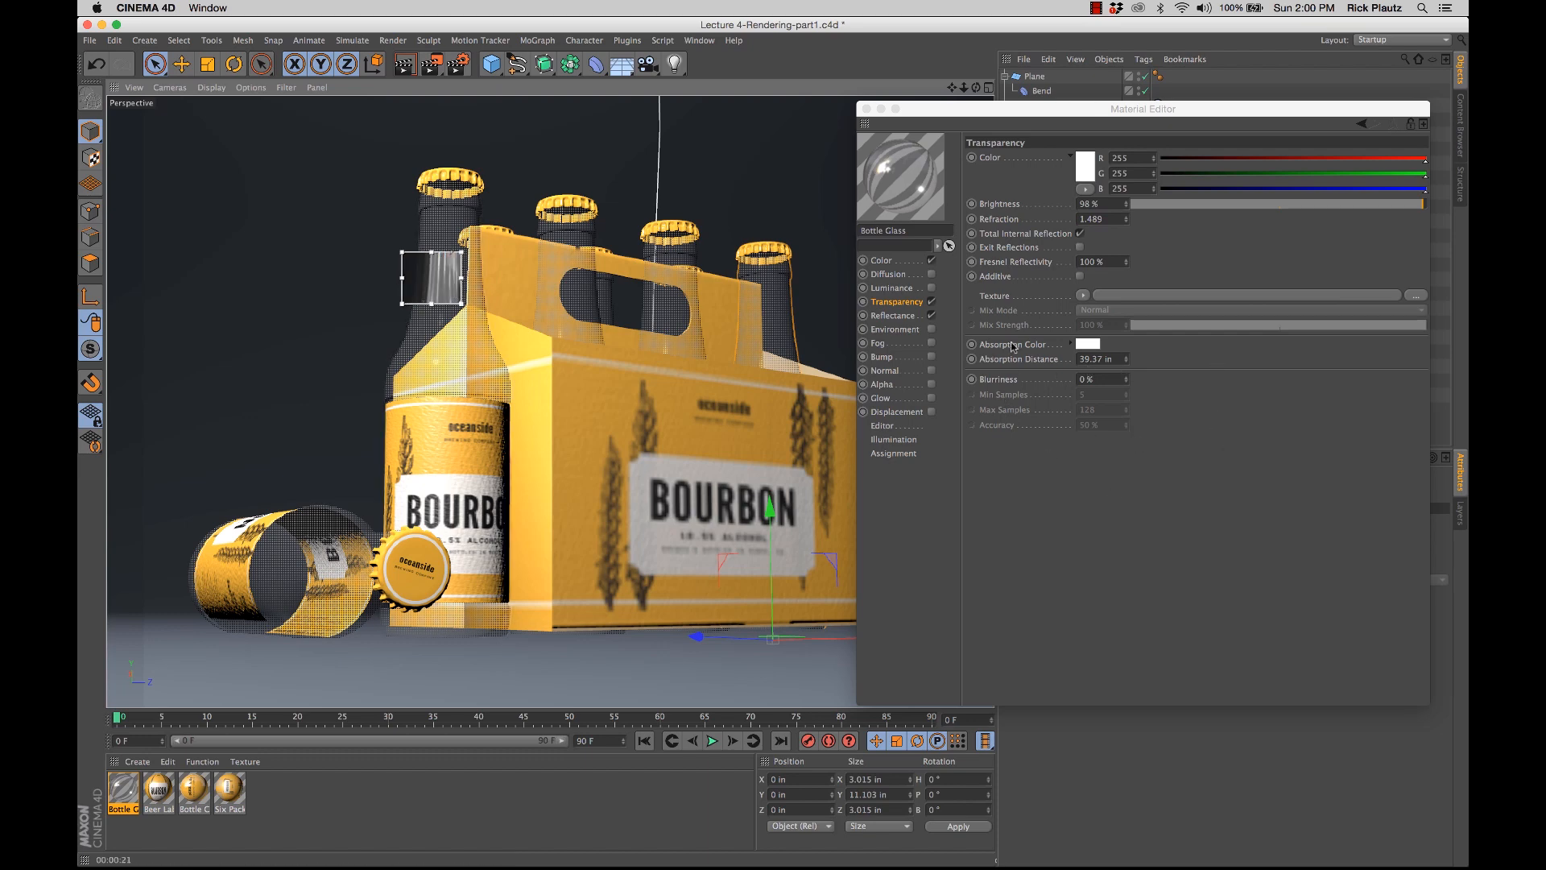
# Step: Set the Bottle Glass absorption color to a dark brown, about RGB 86, 61, 45
pyautogui.click(1091, 343)
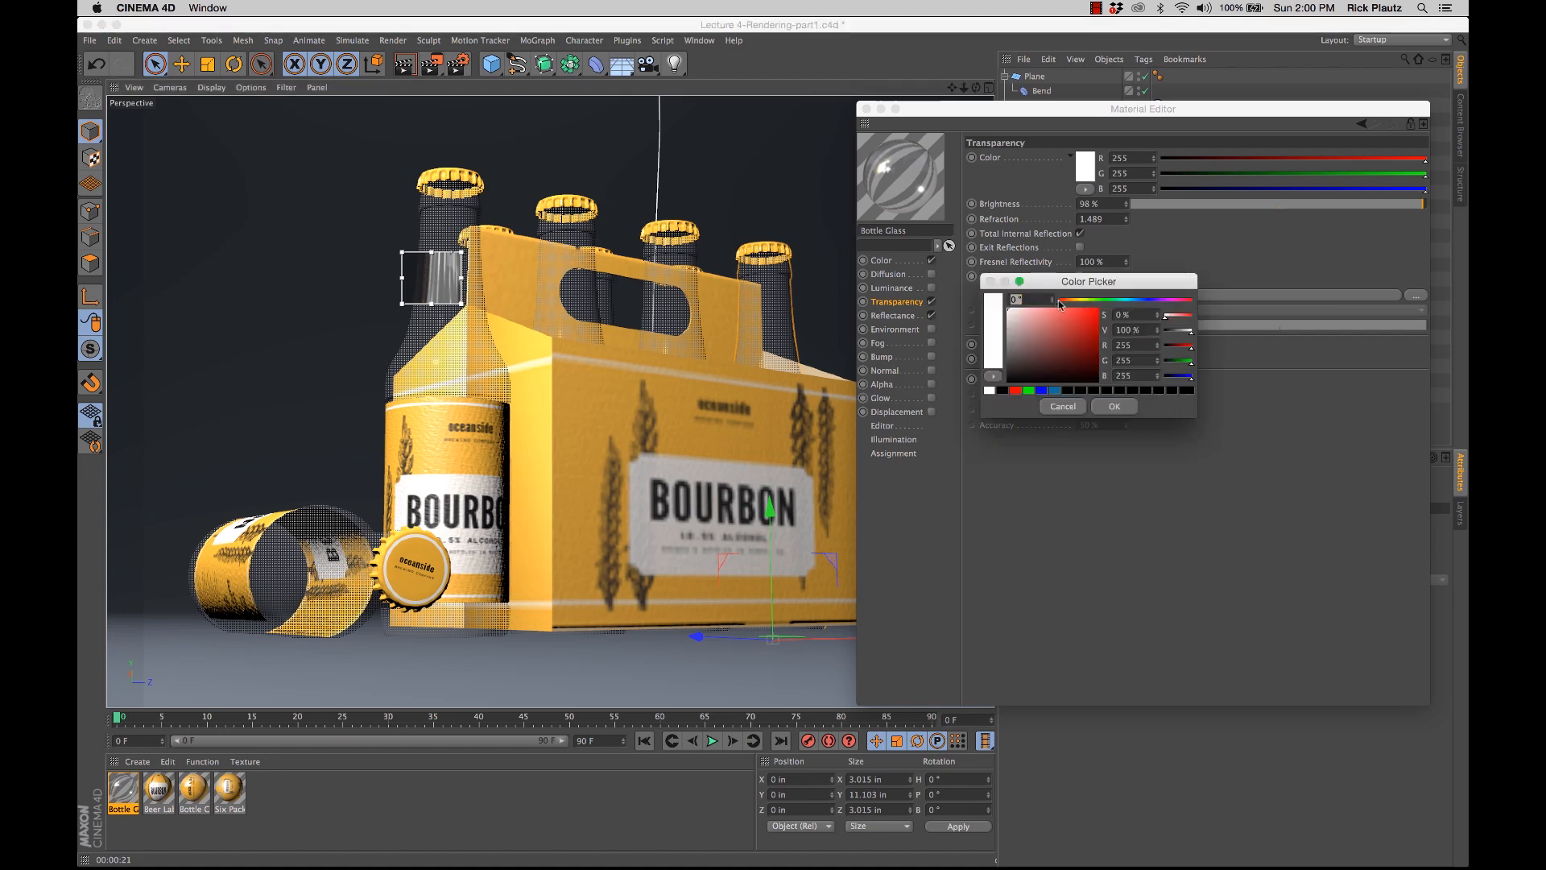
pyautogui.moveTo(1060, 301); pyautogui.dragTo(1115, 350)
pyautogui.moveTo(1114, 347); pyautogui.dragTo(1052, 362)
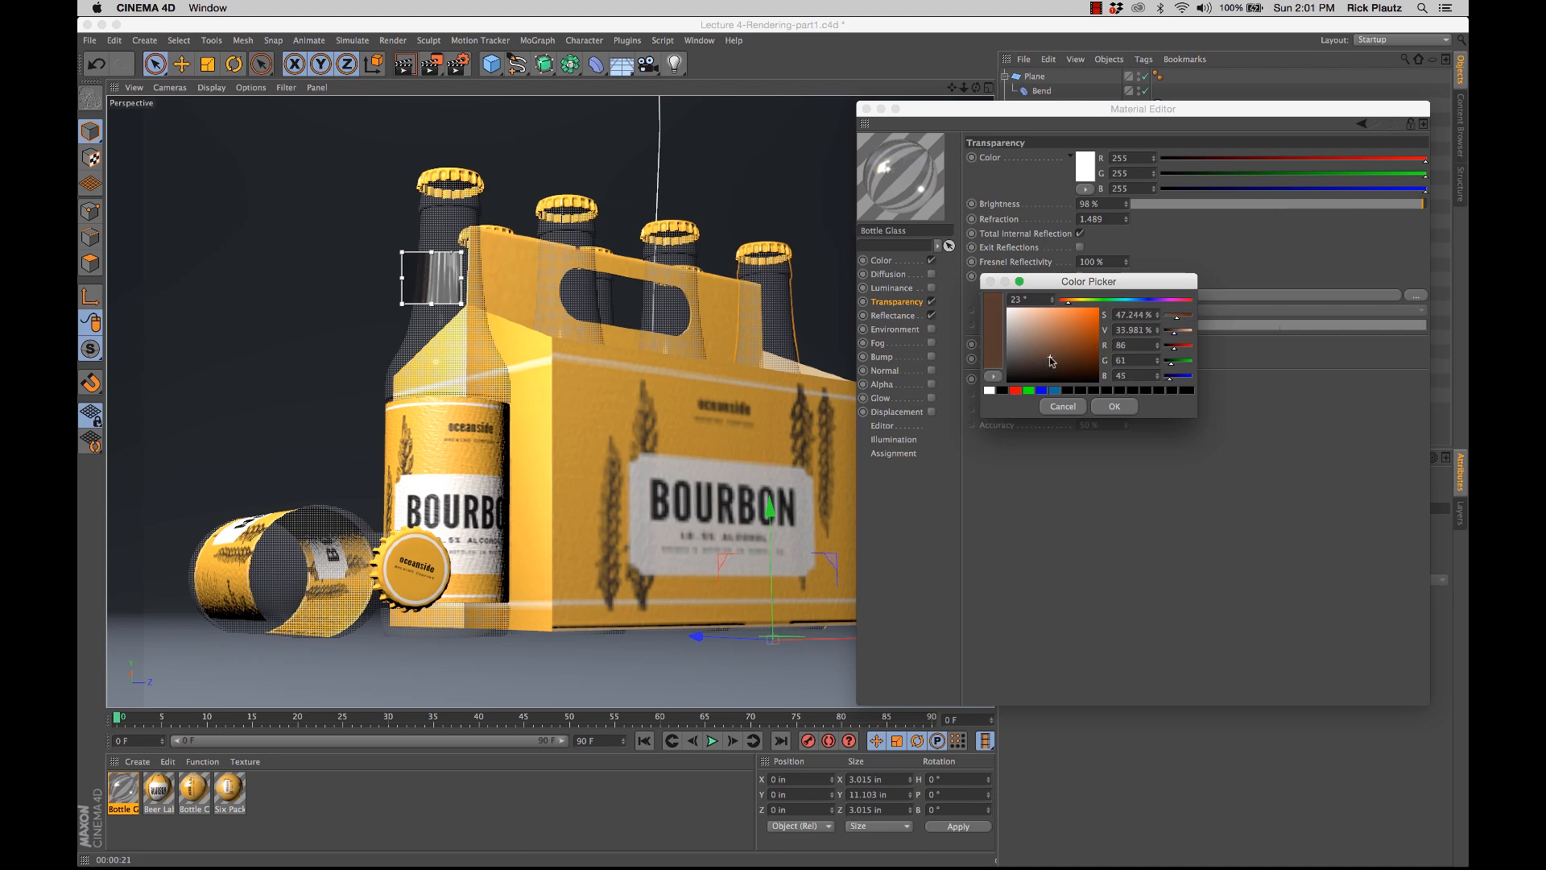
pyautogui.click(1112, 405)
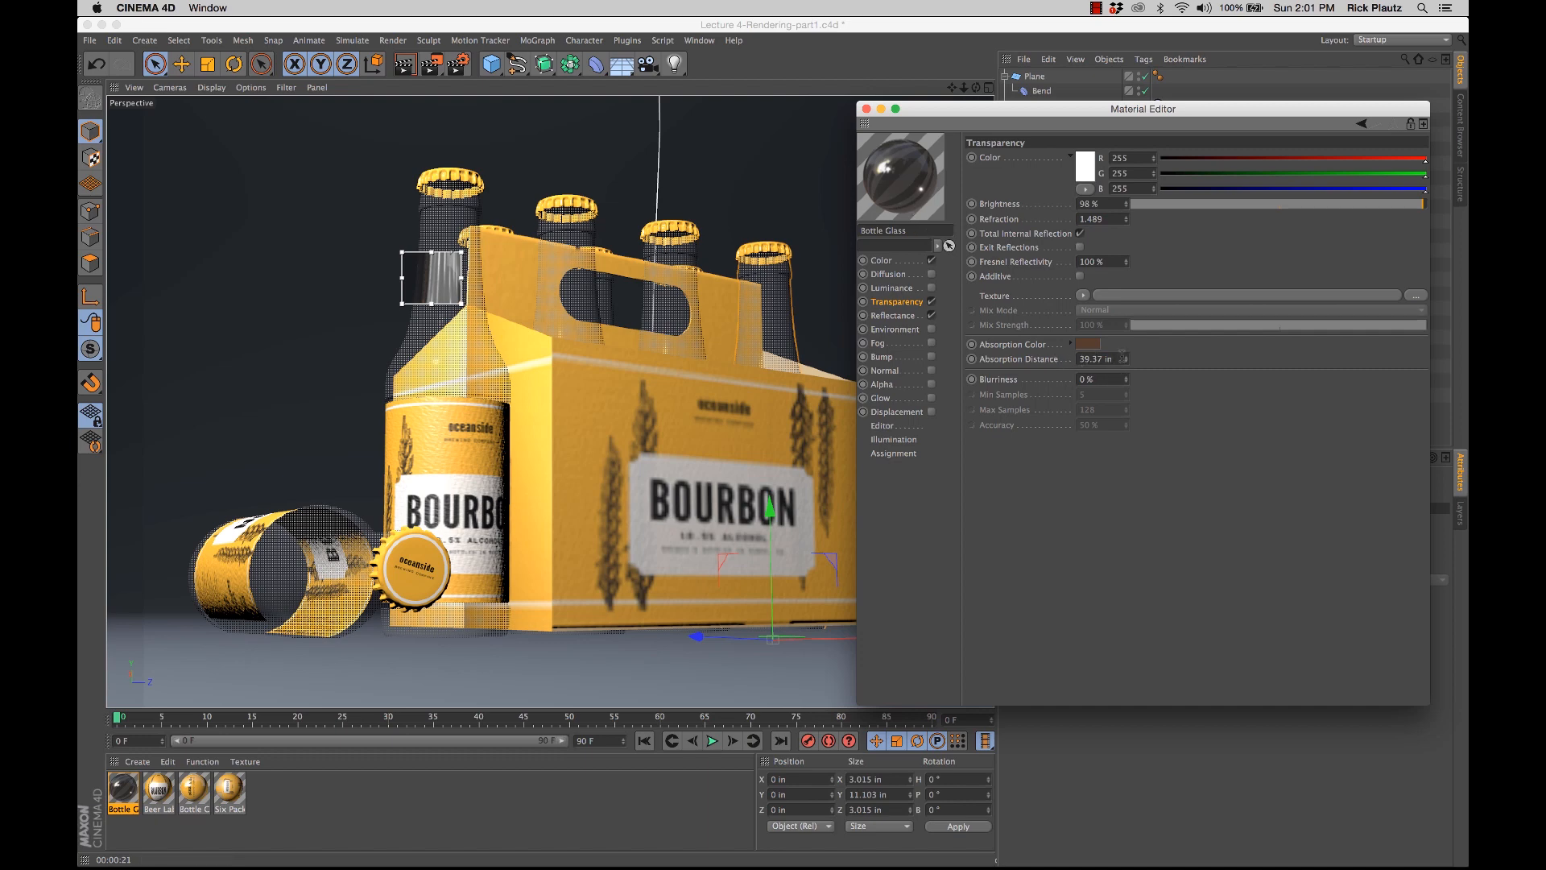
# Step: Set the Bottle Glass absorption distance to 1 in
pyautogui.moveTo(1121, 358); pyautogui.dragTo(1035, 367)
pyautogui.write('1')
pyautogui.press('Return')
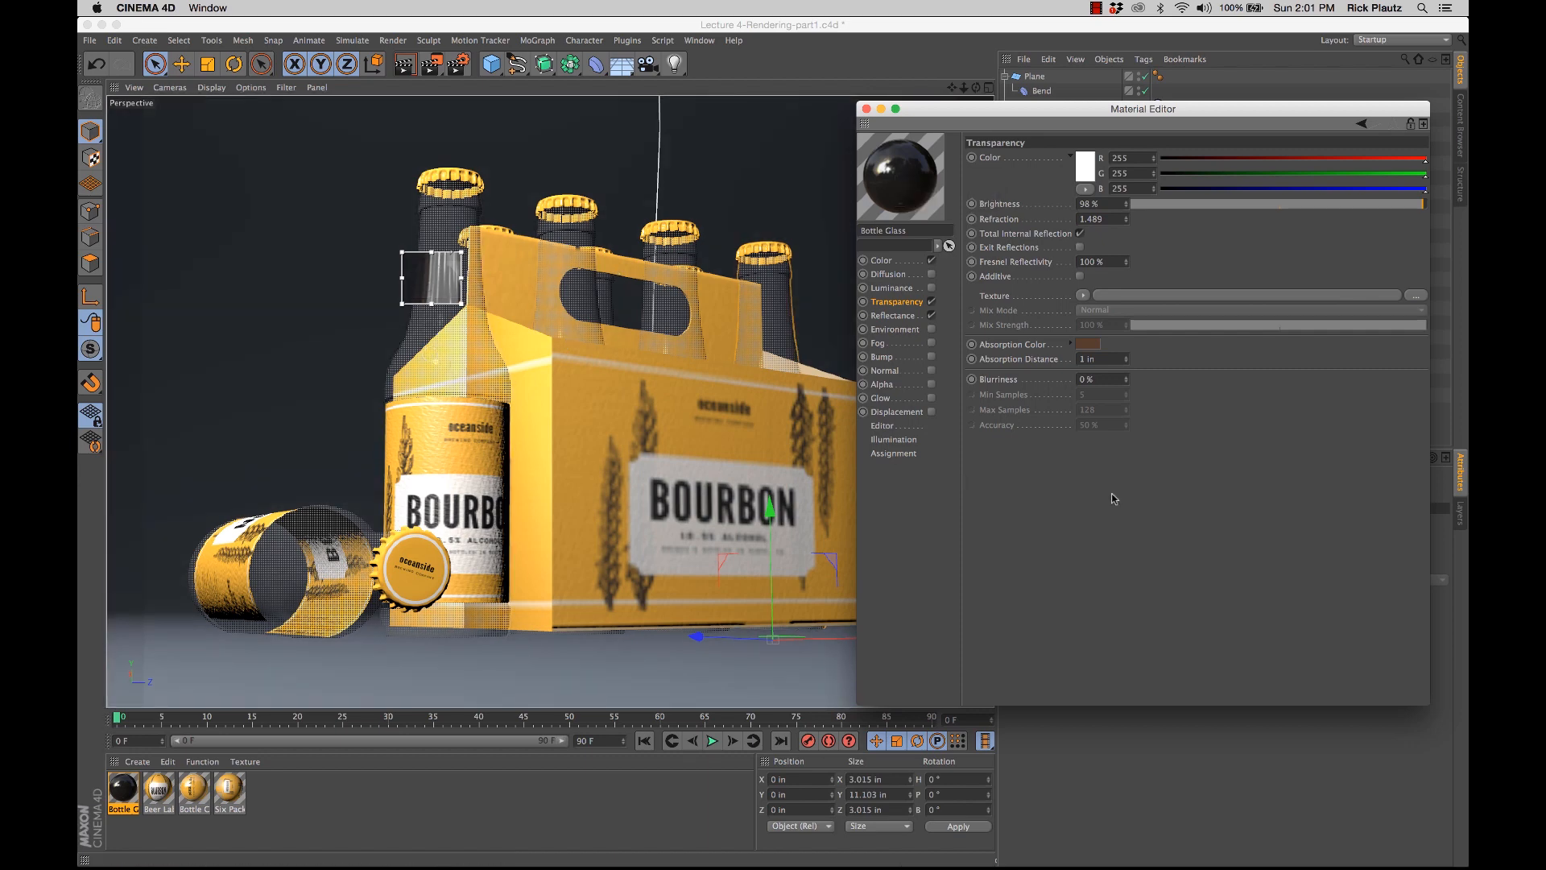
# Step: Move the render region over the lying bottle and set the Bottle Glass absorption distance to 0.25 in
pyautogui.moveTo(431, 277); pyautogui.dragTo(347, 572)
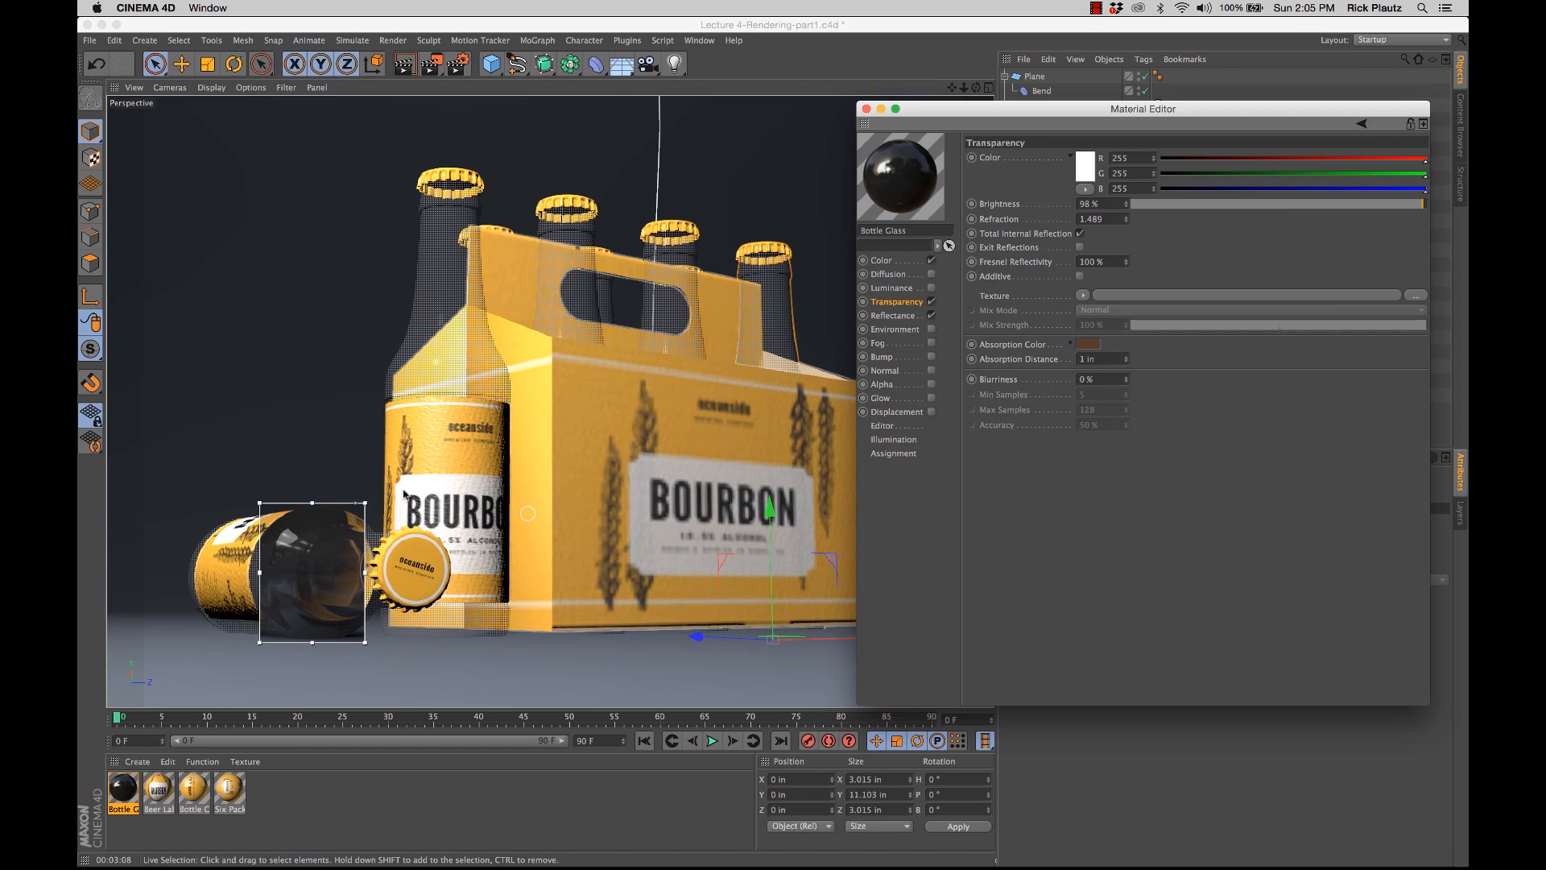
pyautogui.moveTo(356, 505); pyautogui.dragTo(354, 562)
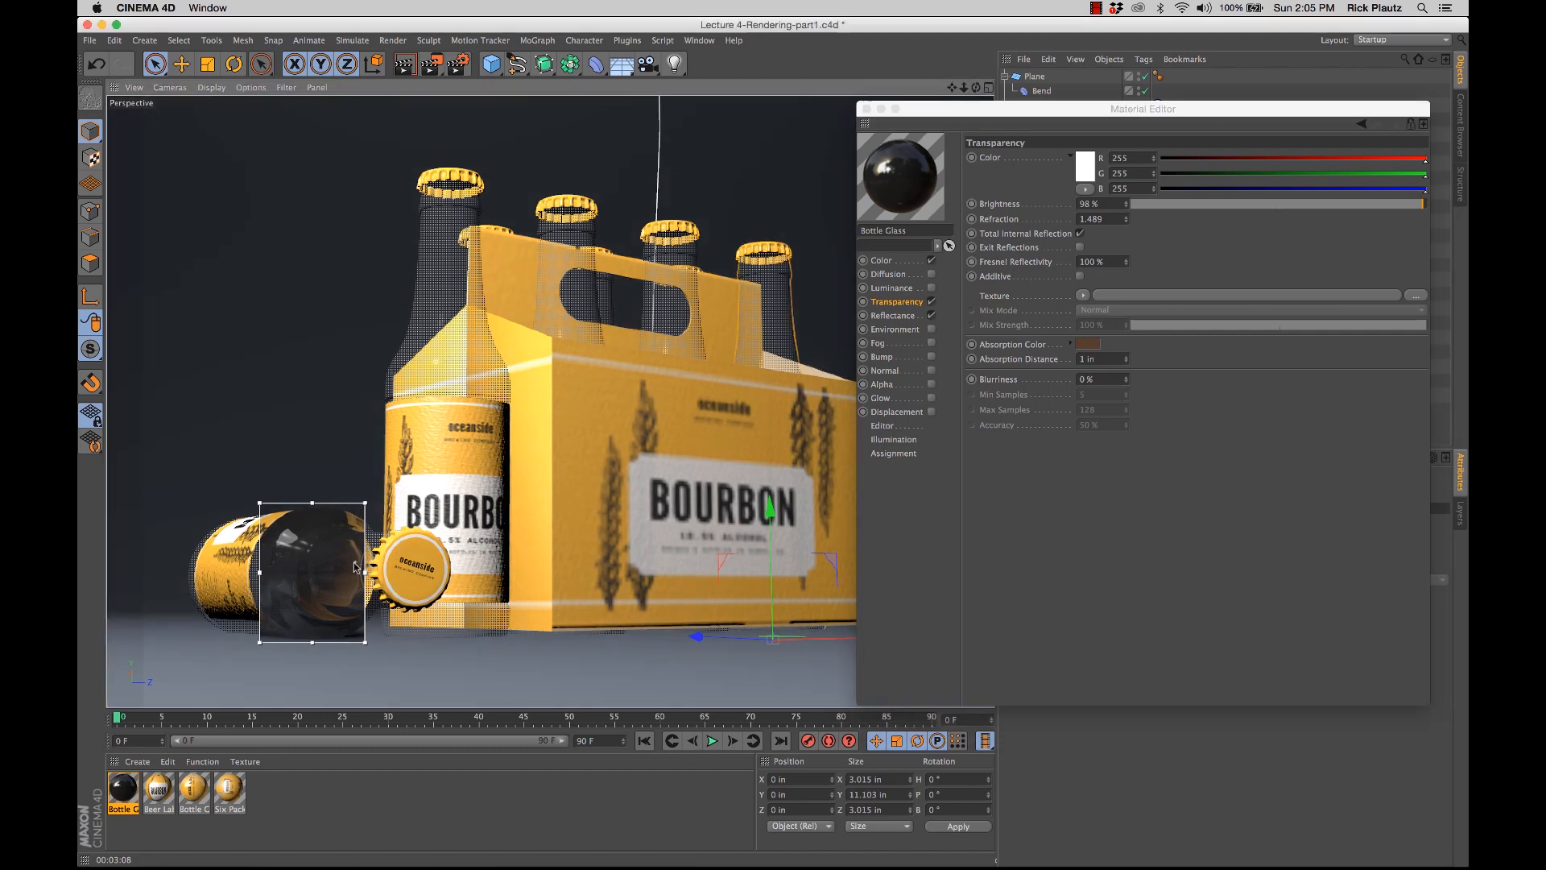
pyautogui.click(1108, 360)
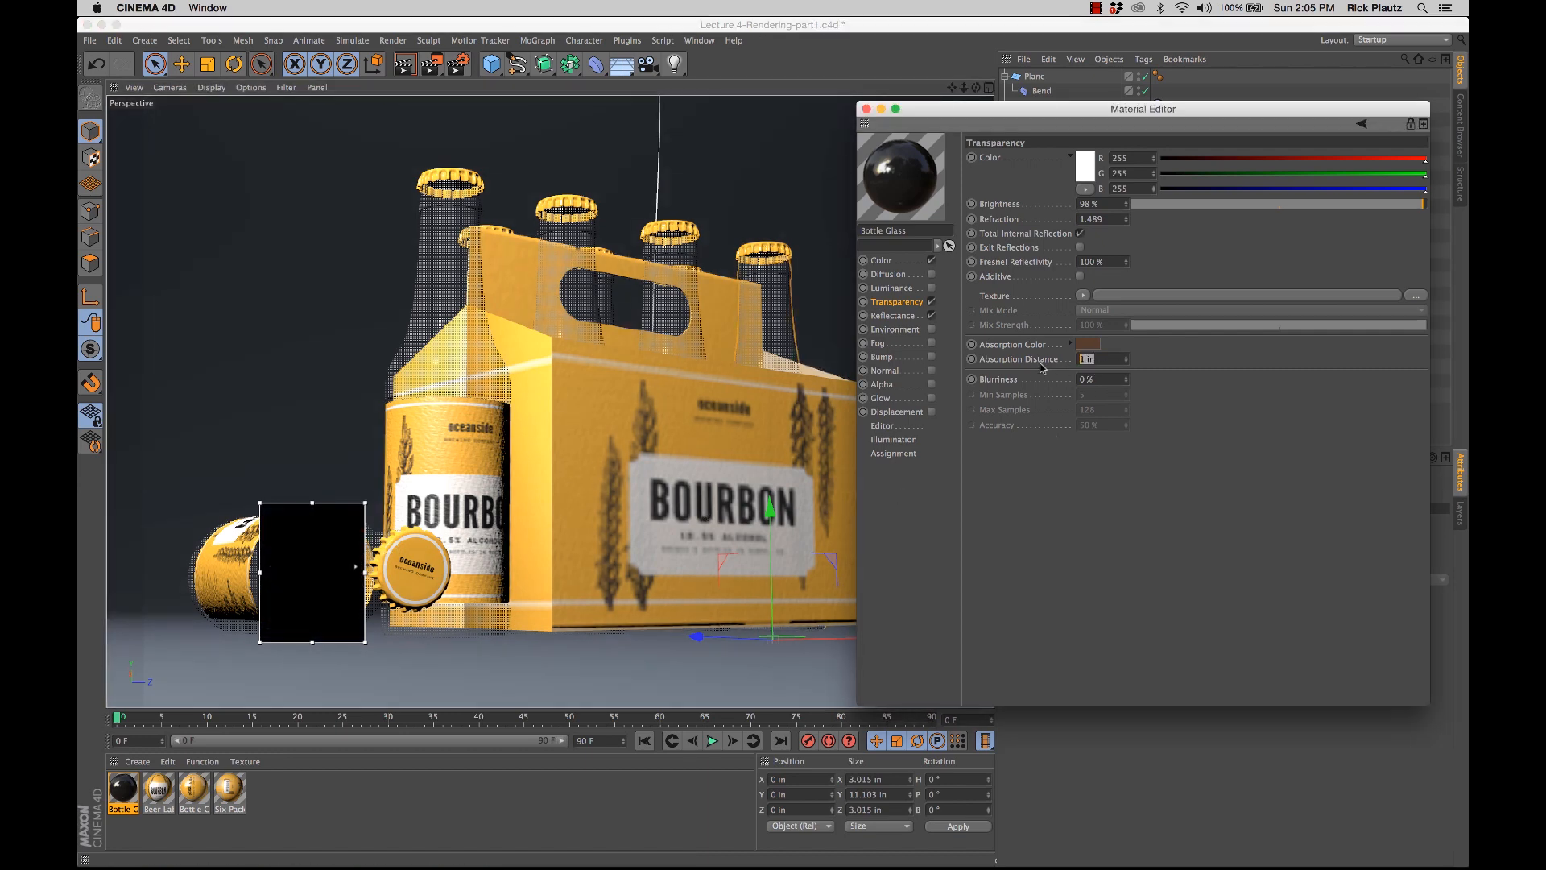
pyautogui.press('BackSpace')
pyautogui.write('.25')
pyautogui.press('Return')
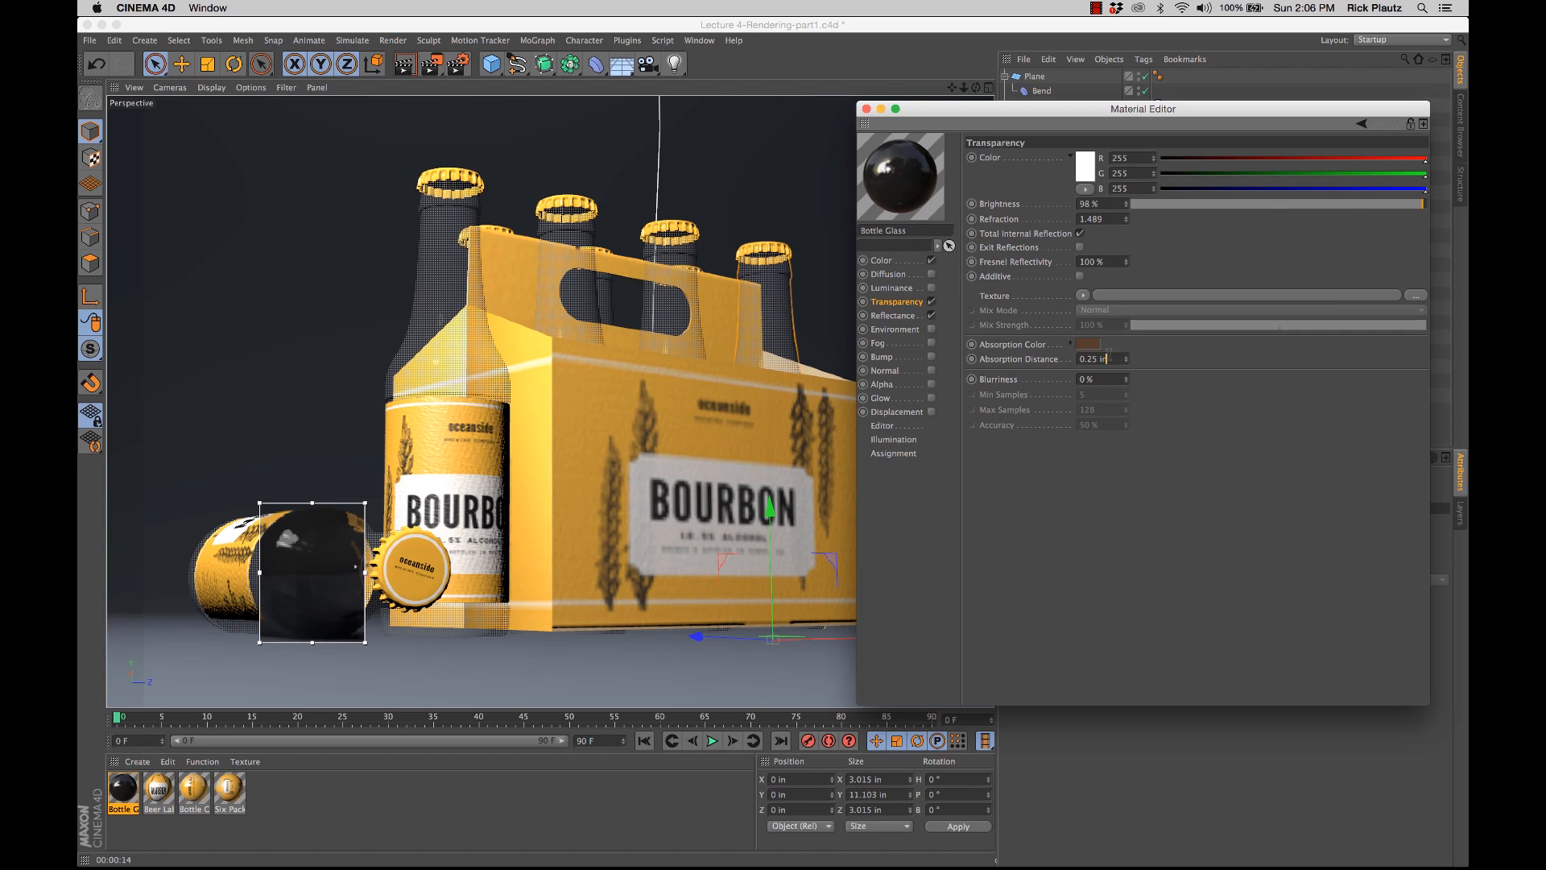
# Step: Set the absorption distance to 0.35 in and reshape the render region to cover the whole standing bottle
pyautogui.click(1108, 358)
pyautogui.write('.35')
pyautogui.press('Return')
pyautogui.click(365, 539)
pyautogui.moveTo(365, 539); pyautogui.dragTo(520, 642)
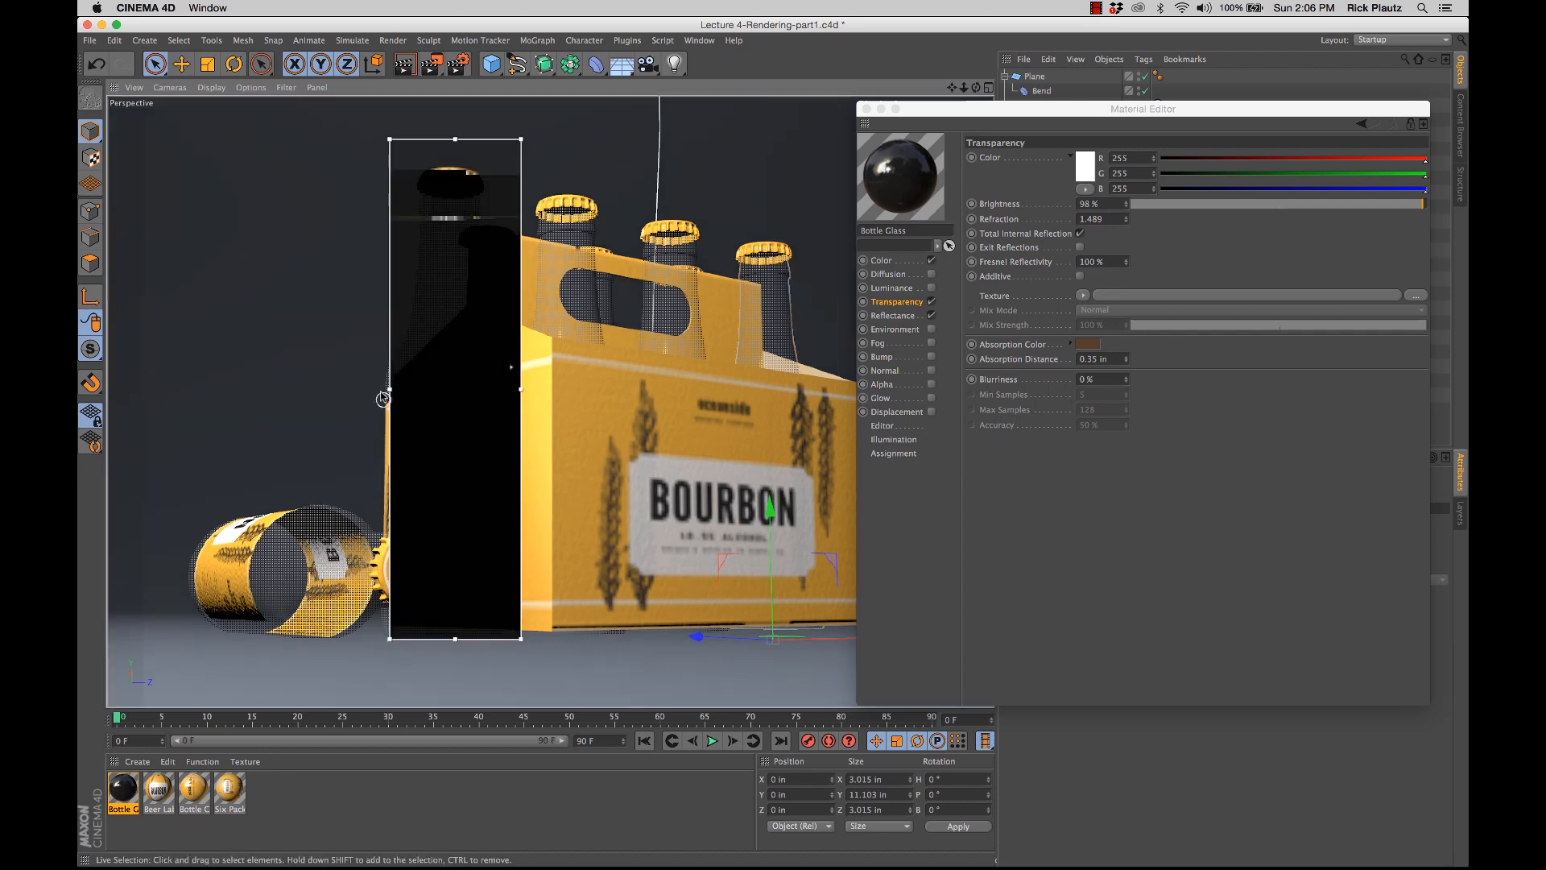
pyautogui.moveTo(390, 389); pyautogui.dragTo(360, 388)
pyautogui.click(1301, 399)
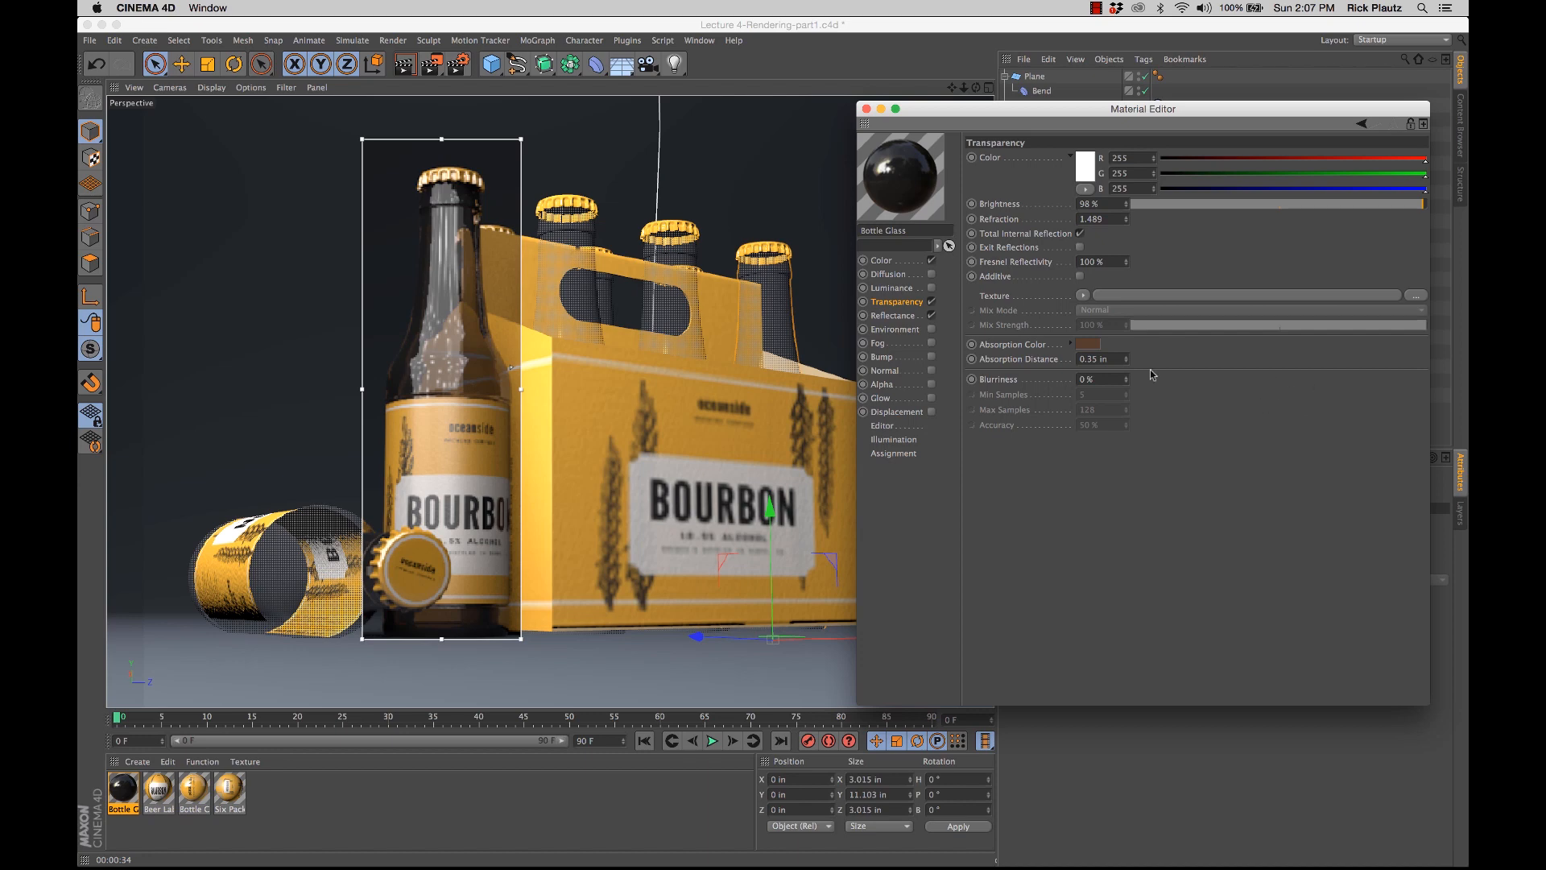
# Step: Set the Bottle Glass absorption distance to 0.2 in and refresh the preview render
pyautogui.doubleClick(1112, 359)
pyautogui.write('.2')
pyautogui.press('Return')
pyautogui.press('super+r')
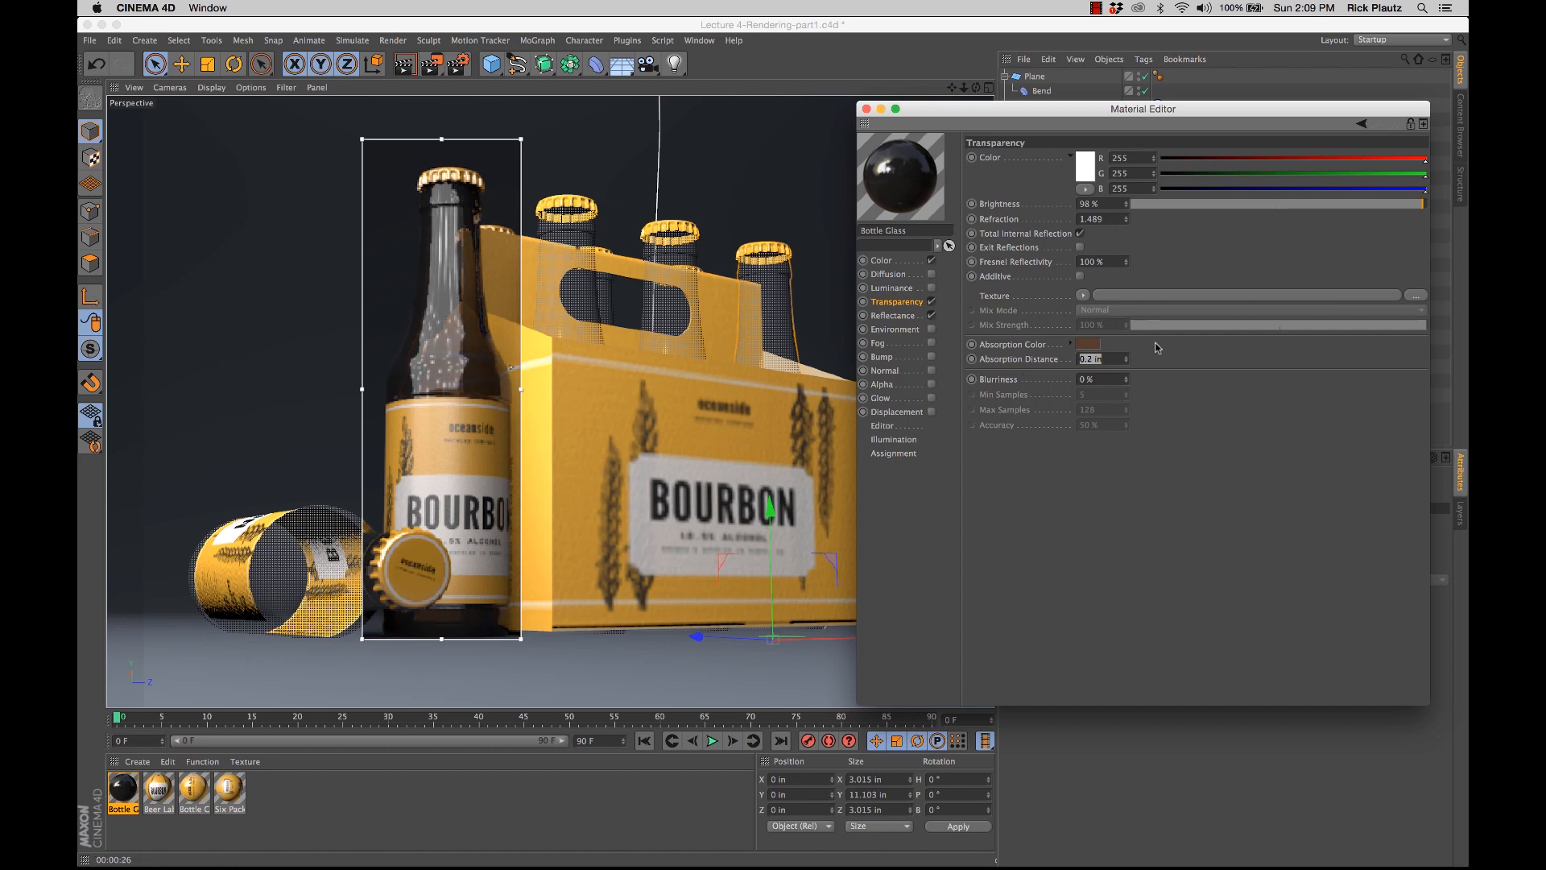
pyautogui.click(1160, 421)
pyautogui.click(1093, 345)
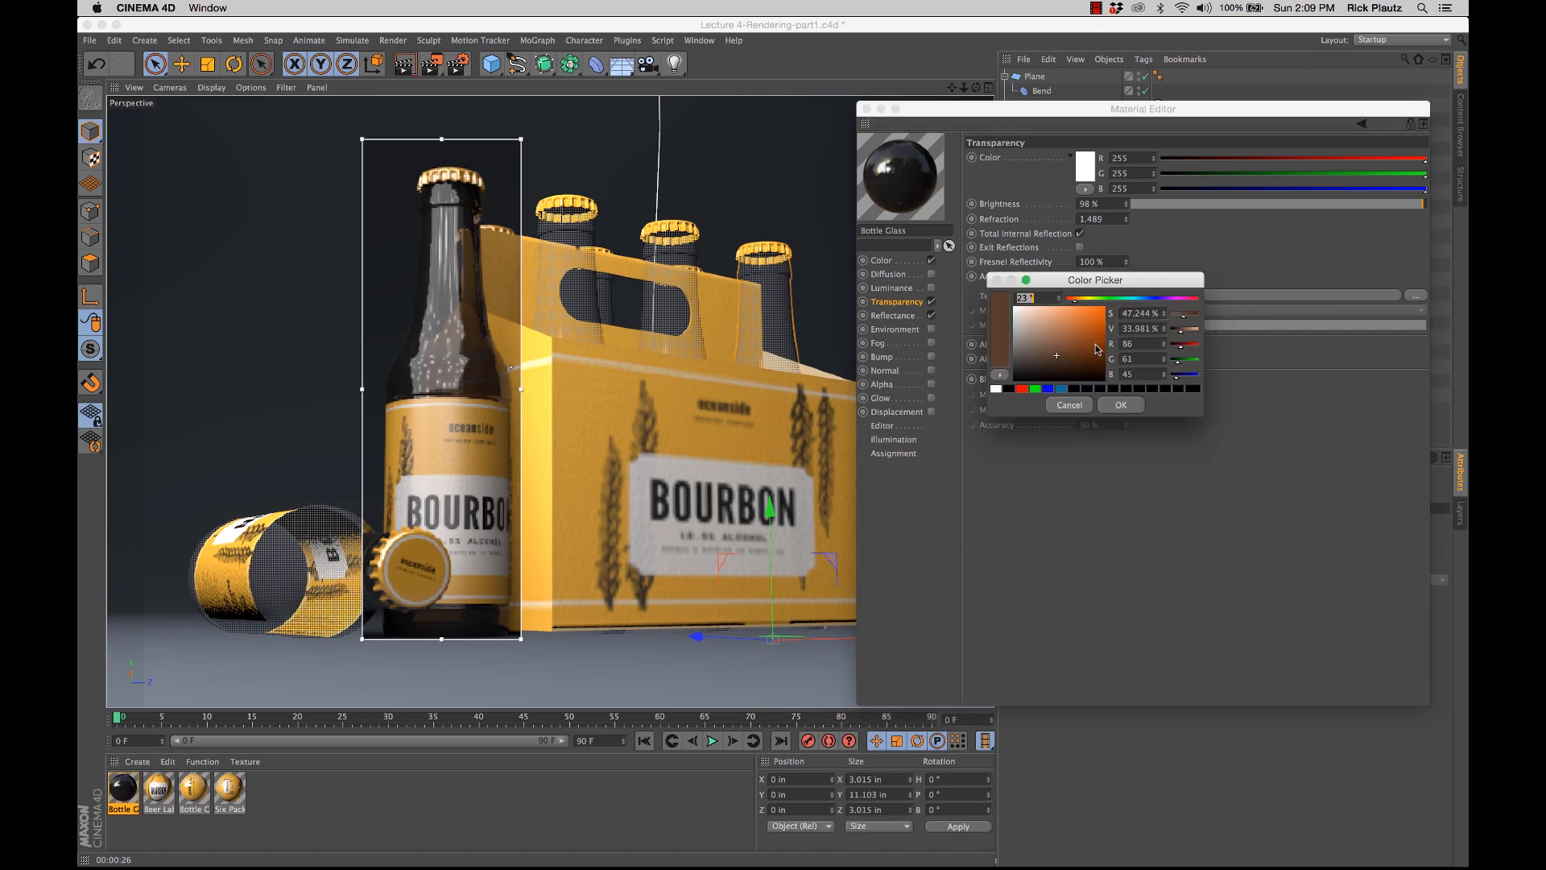
pyautogui.click(1068, 406)
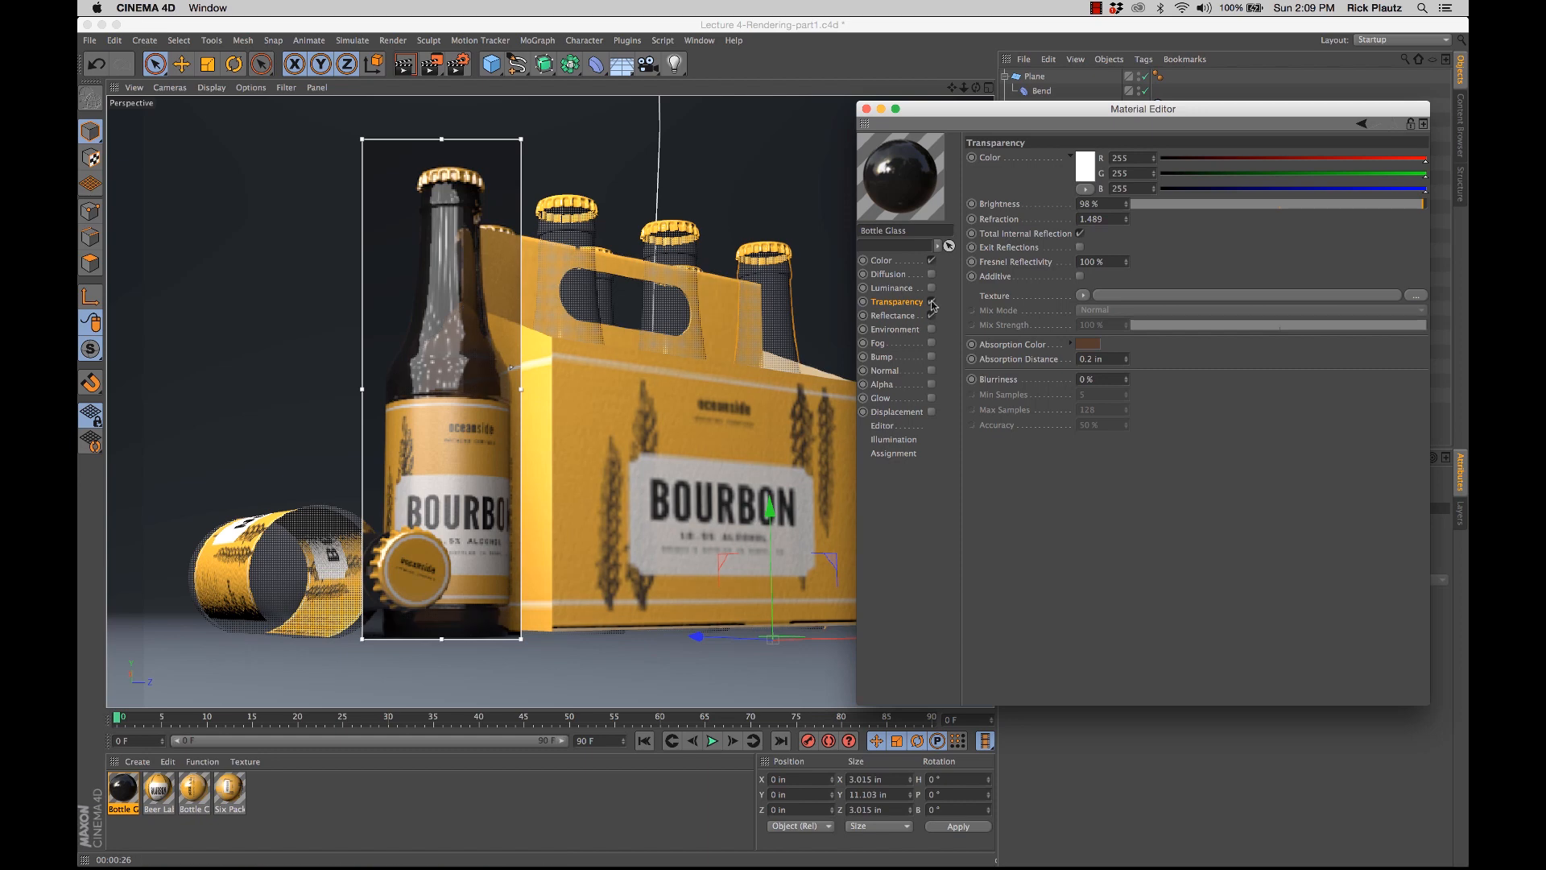
pyautogui.click(1088, 346)
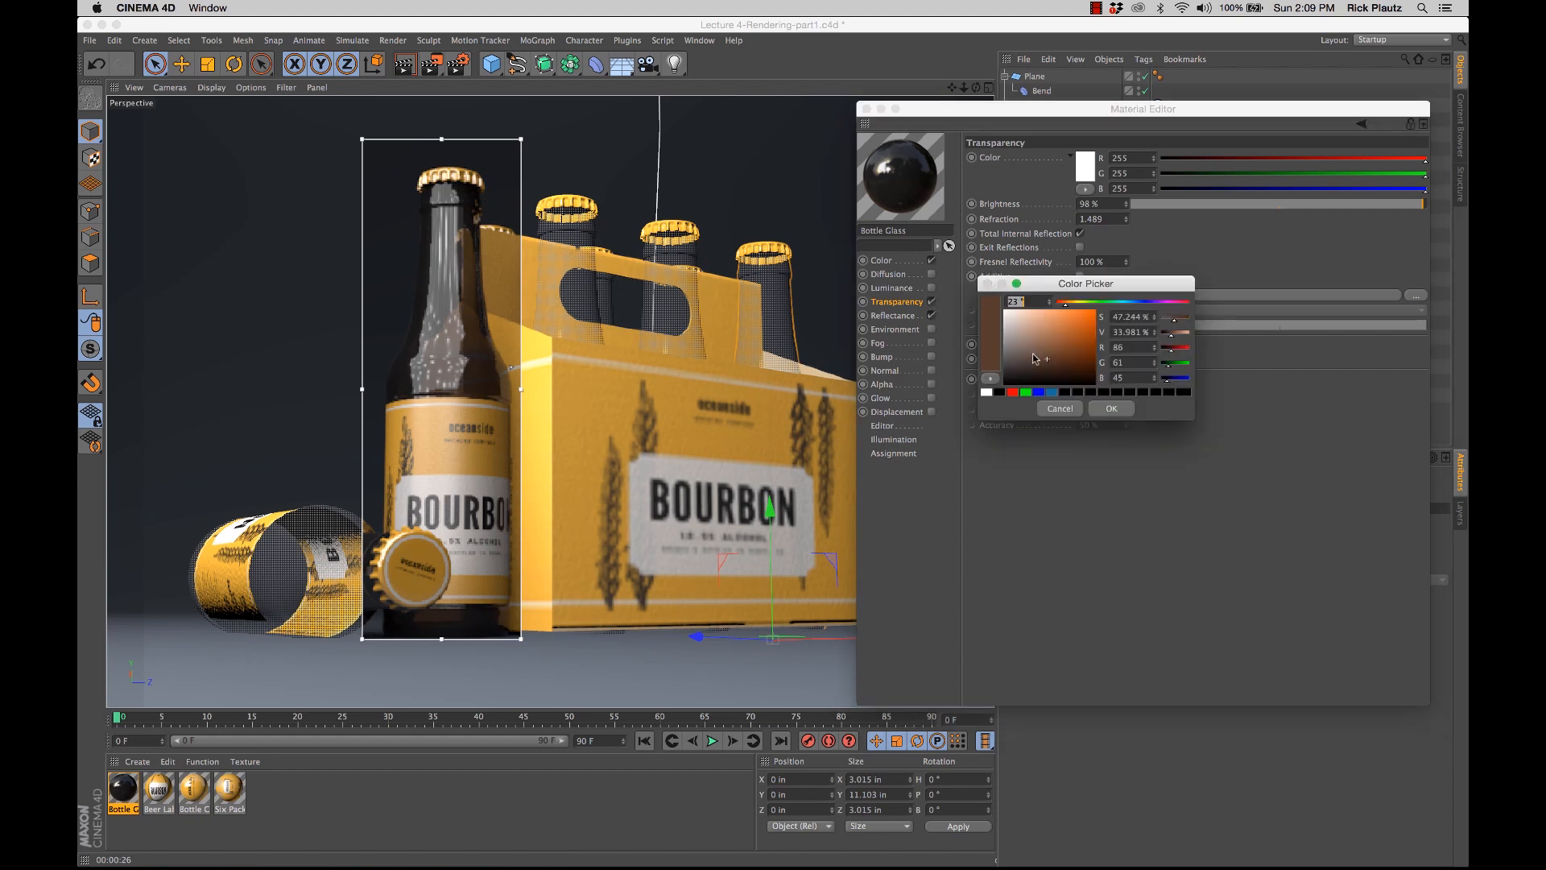
pyautogui.click(1073, 412)
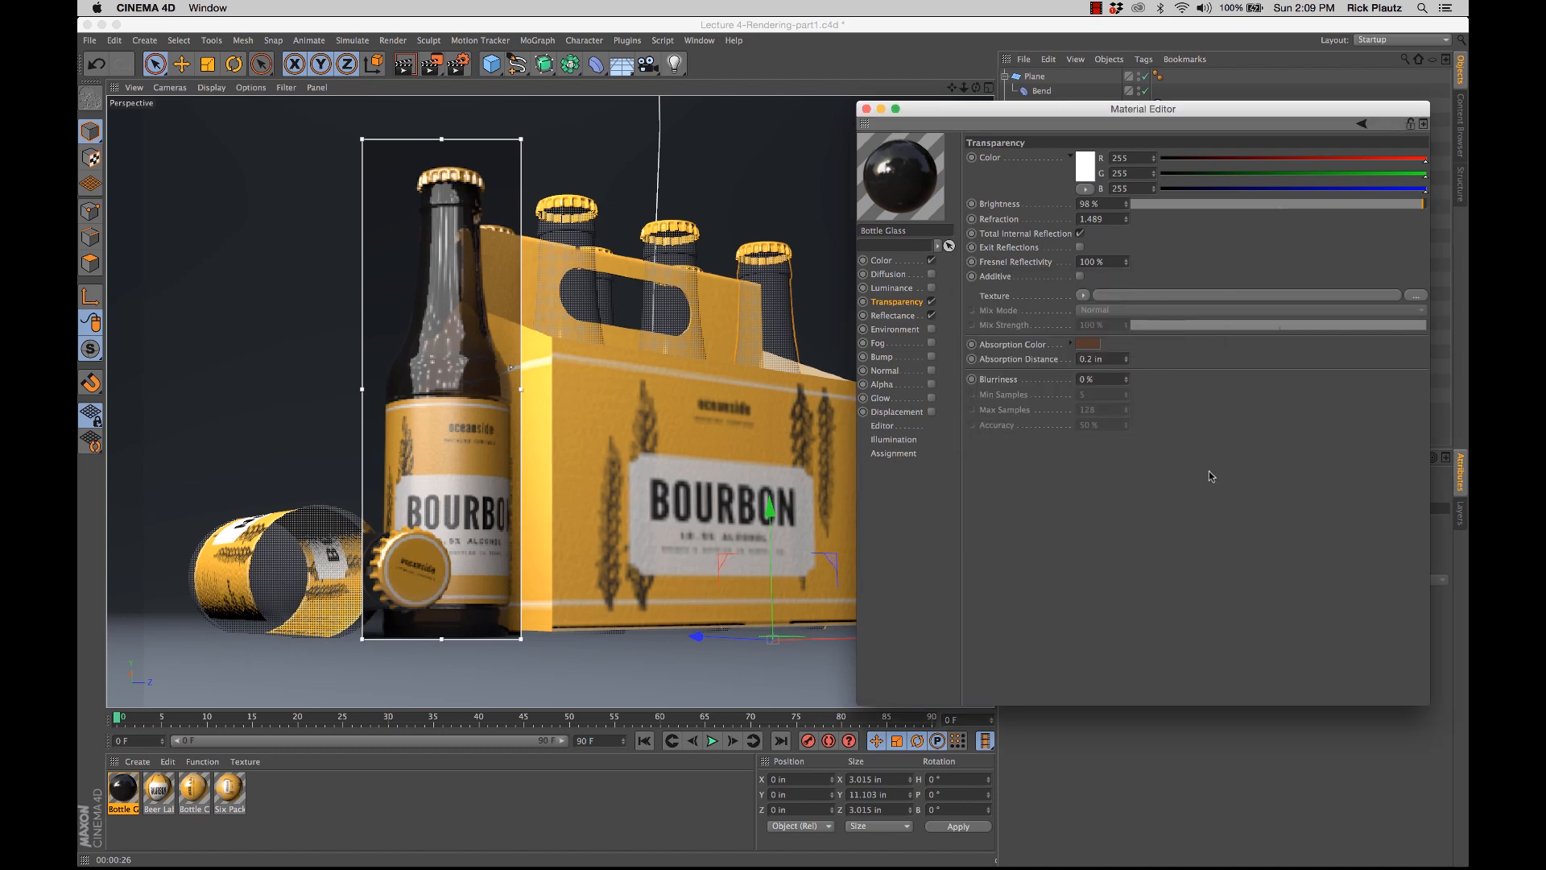
# Step: Set the Bottle Glass absorption distance to 0.1 in and refresh the preview render of the standing bottle
pyautogui.moveTo(1100, 360); pyautogui.dragTo(1054, 364)
pyautogui.write('0.1')
pyautogui.press('Return')
pyautogui.hotkey('ctrl', 'r')
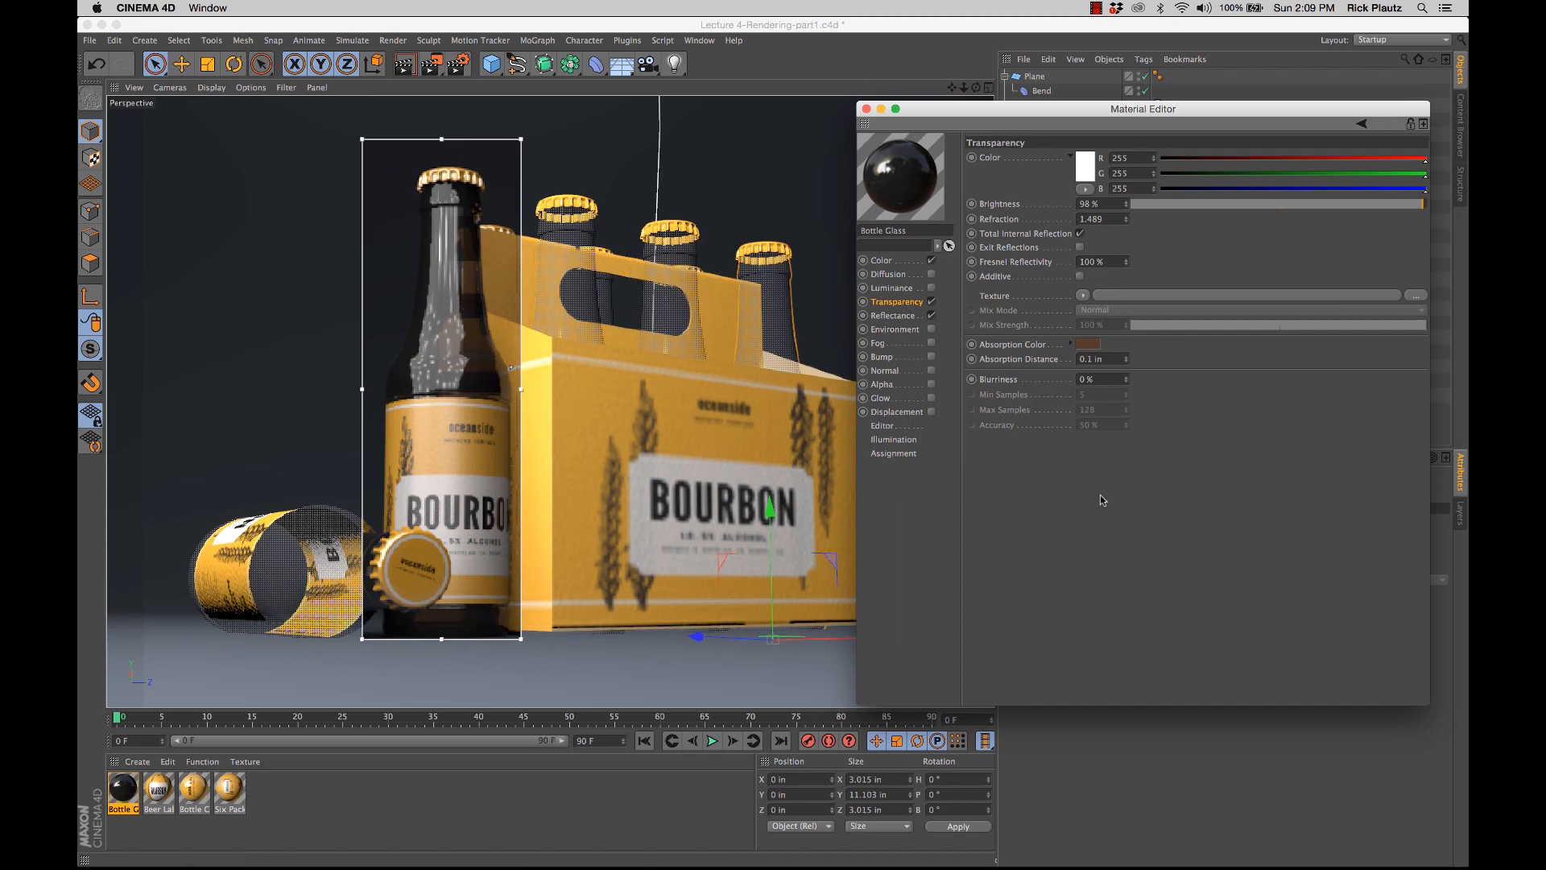
pyautogui.press('super+r')
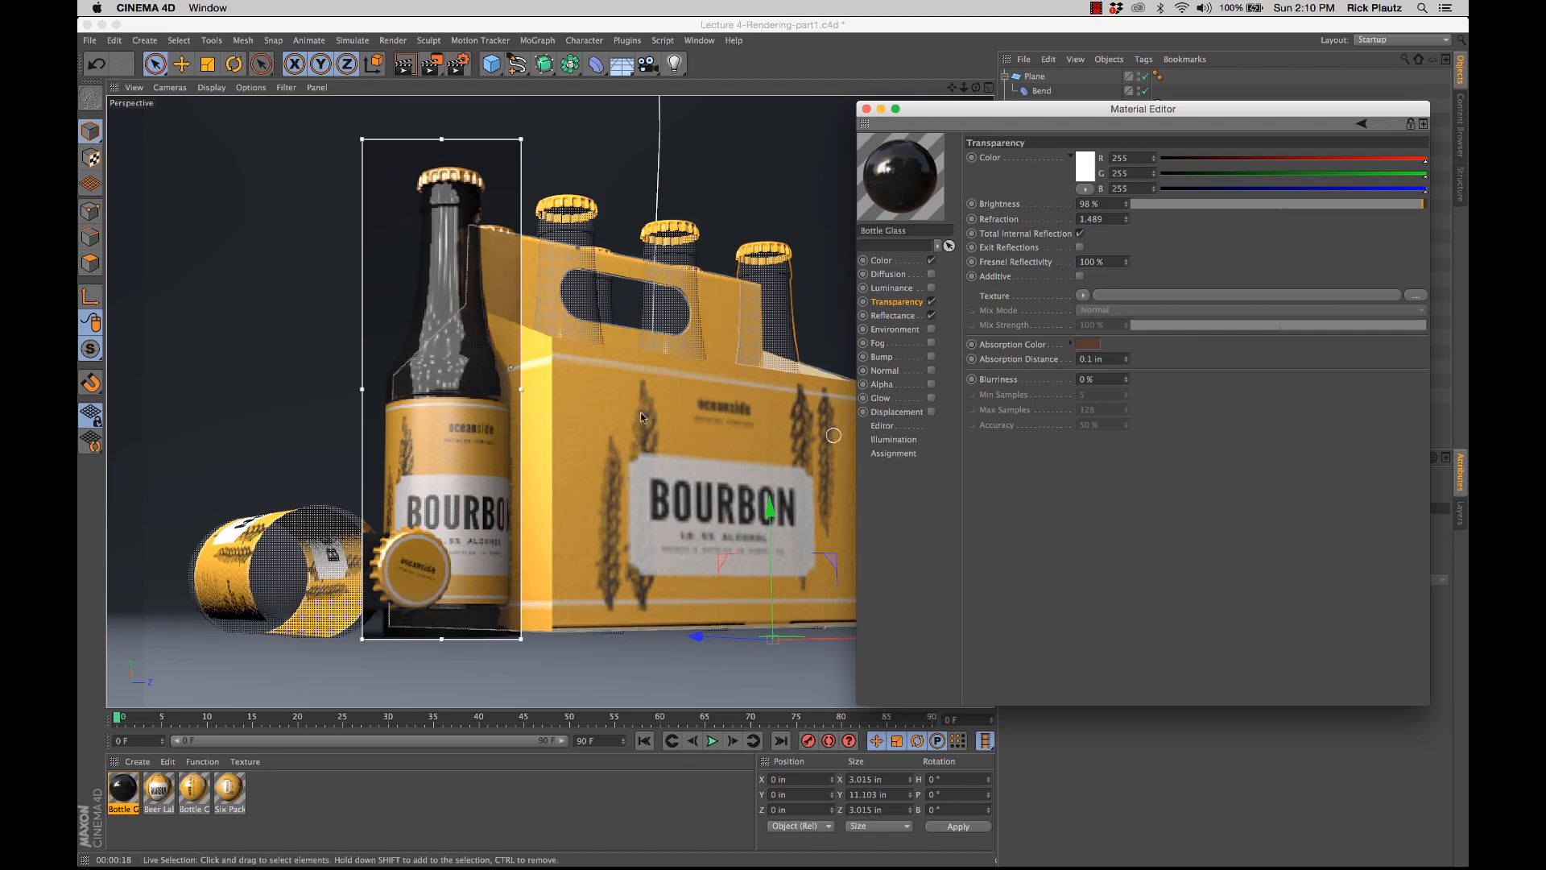
# Step: Save the project and close the Bottle Glass material's editor
pyautogui.click(539, 425)
pyautogui.press('super+s')
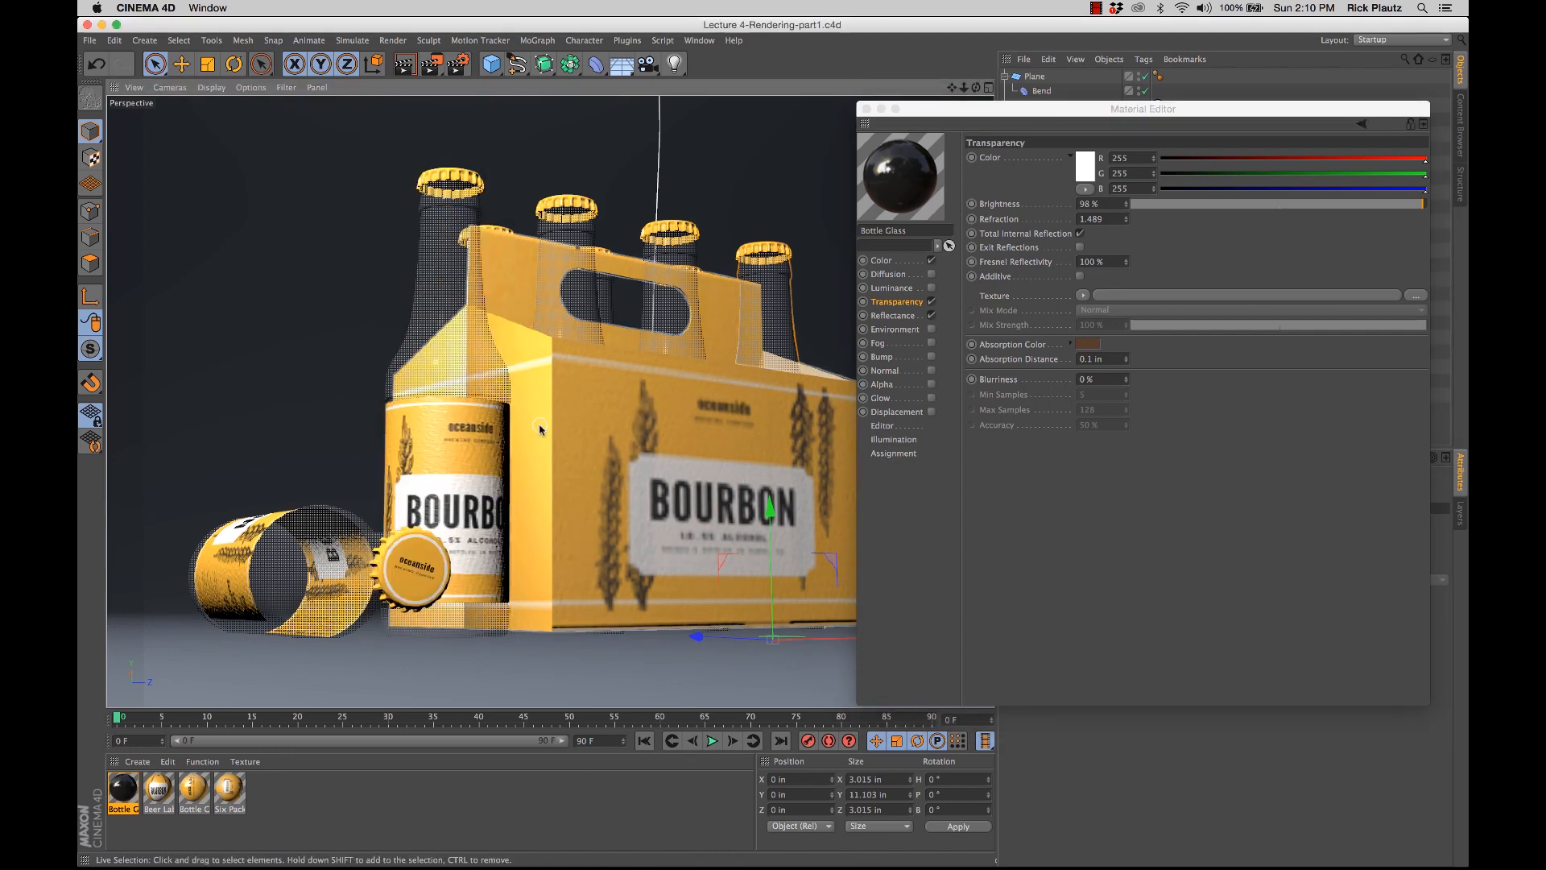
pyautogui.click(1070, 529)
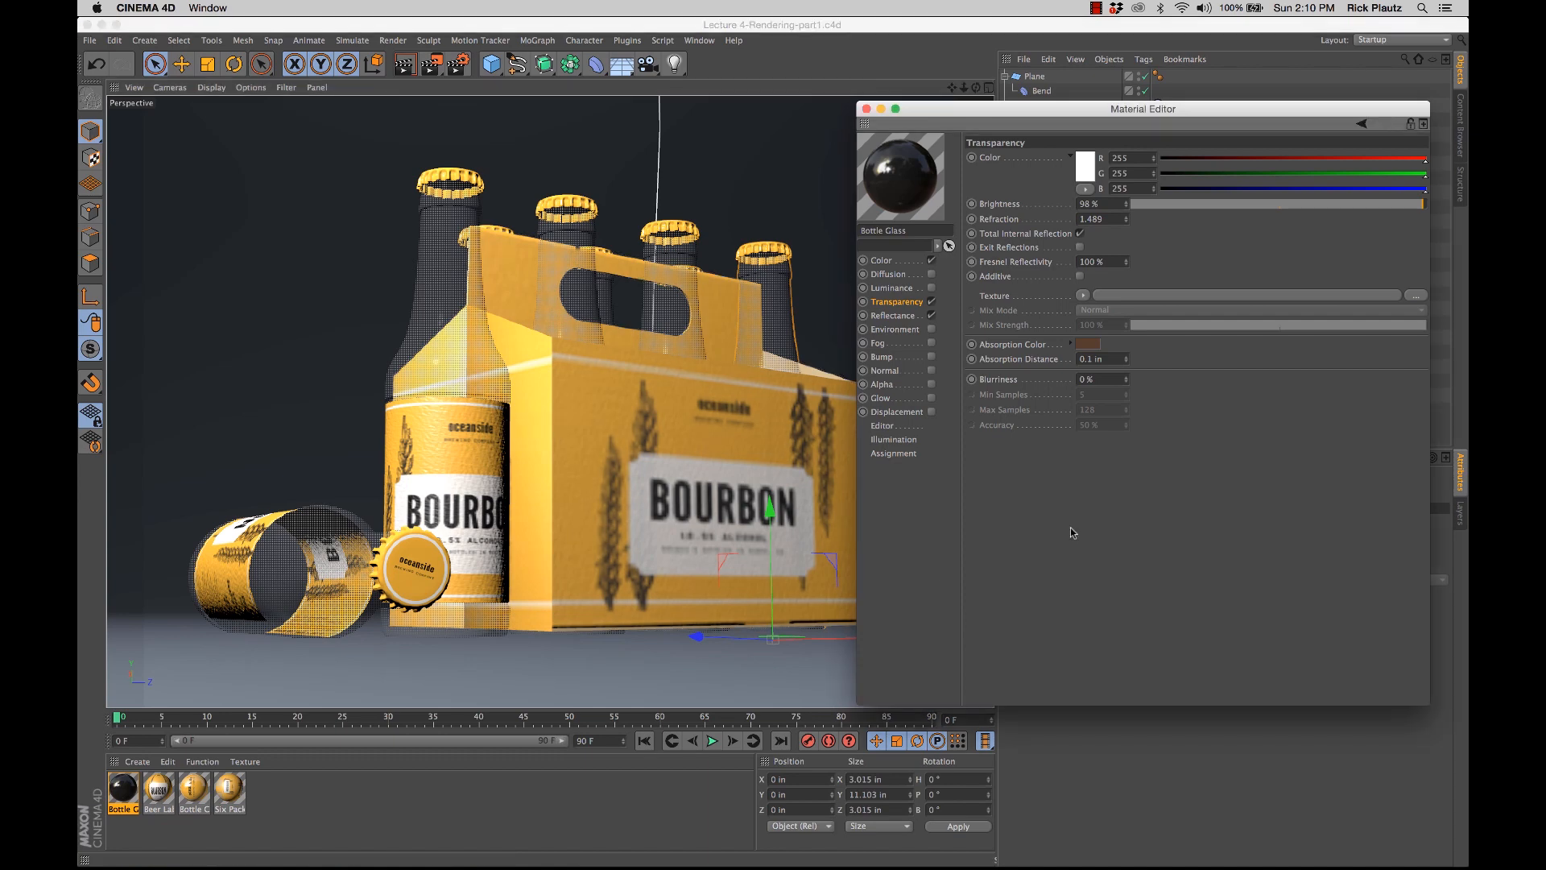
pyautogui.click(866, 109)
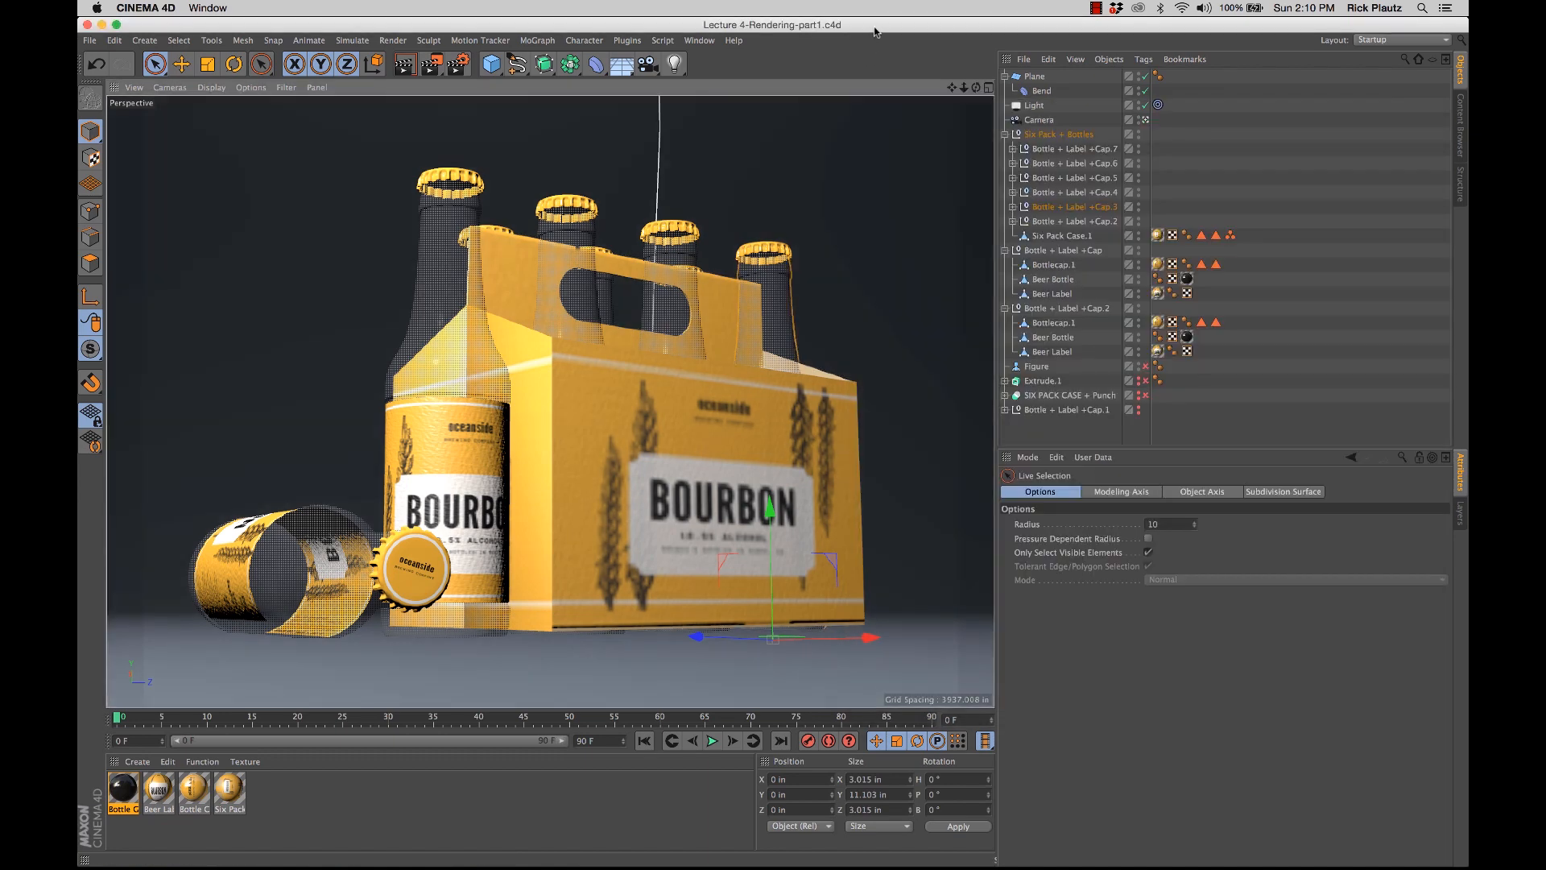
# Step: Leave the camera view and view the whole scene with its backdrop, light and camera
pyautogui.click(1145, 120)
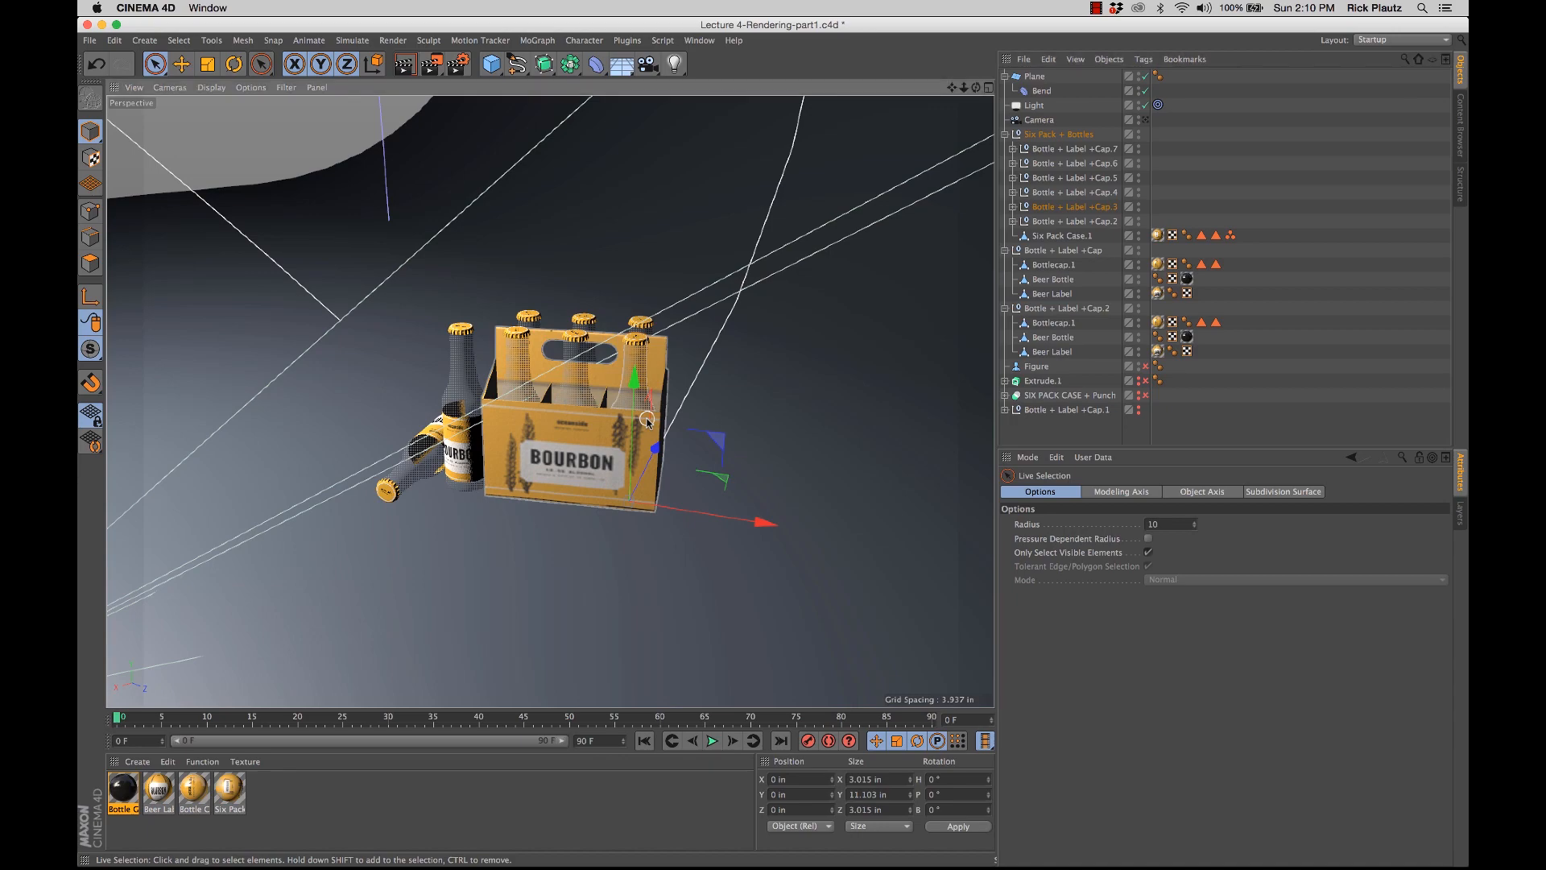
pyautogui.scroll(-10, 600, 453)
pyautogui.moveTo(600, 452)
pyautogui.keyDown('alt'); pyautogui.mouseDown()
pyautogui.moveTo(675, 406)
pyautogui.moveTo(524, 423)
pyautogui.moveTo(612, 438)
pyautogui.mouseUp(); pyautogui.keyUp('alt')
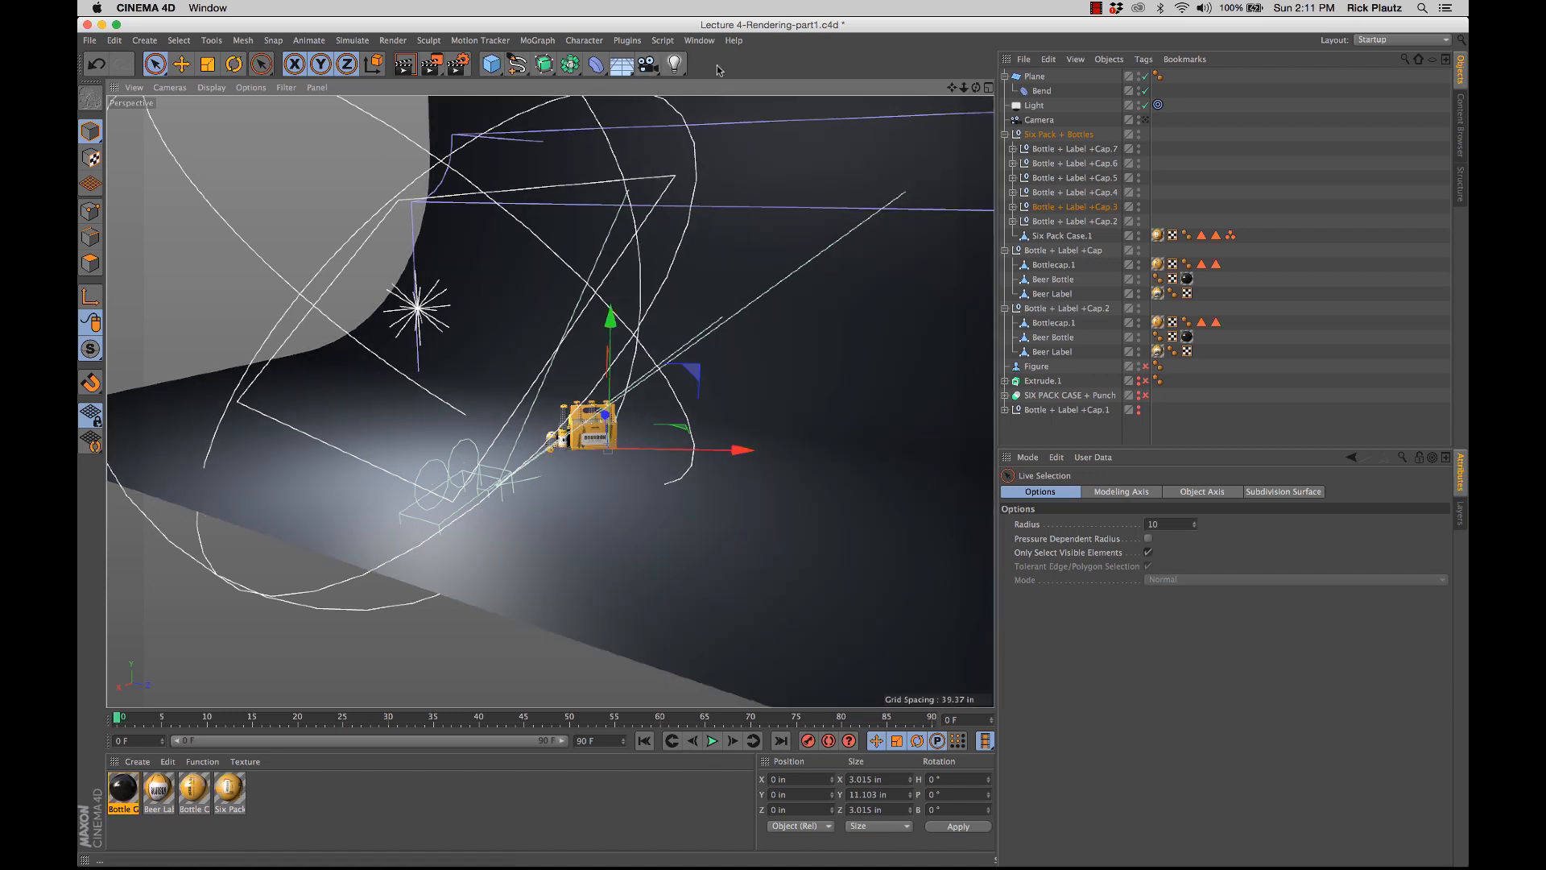
# Step: Switch the renderer to Physical in the render settings and keep its sampling quality at Low
pyautogui.click(458, 64)
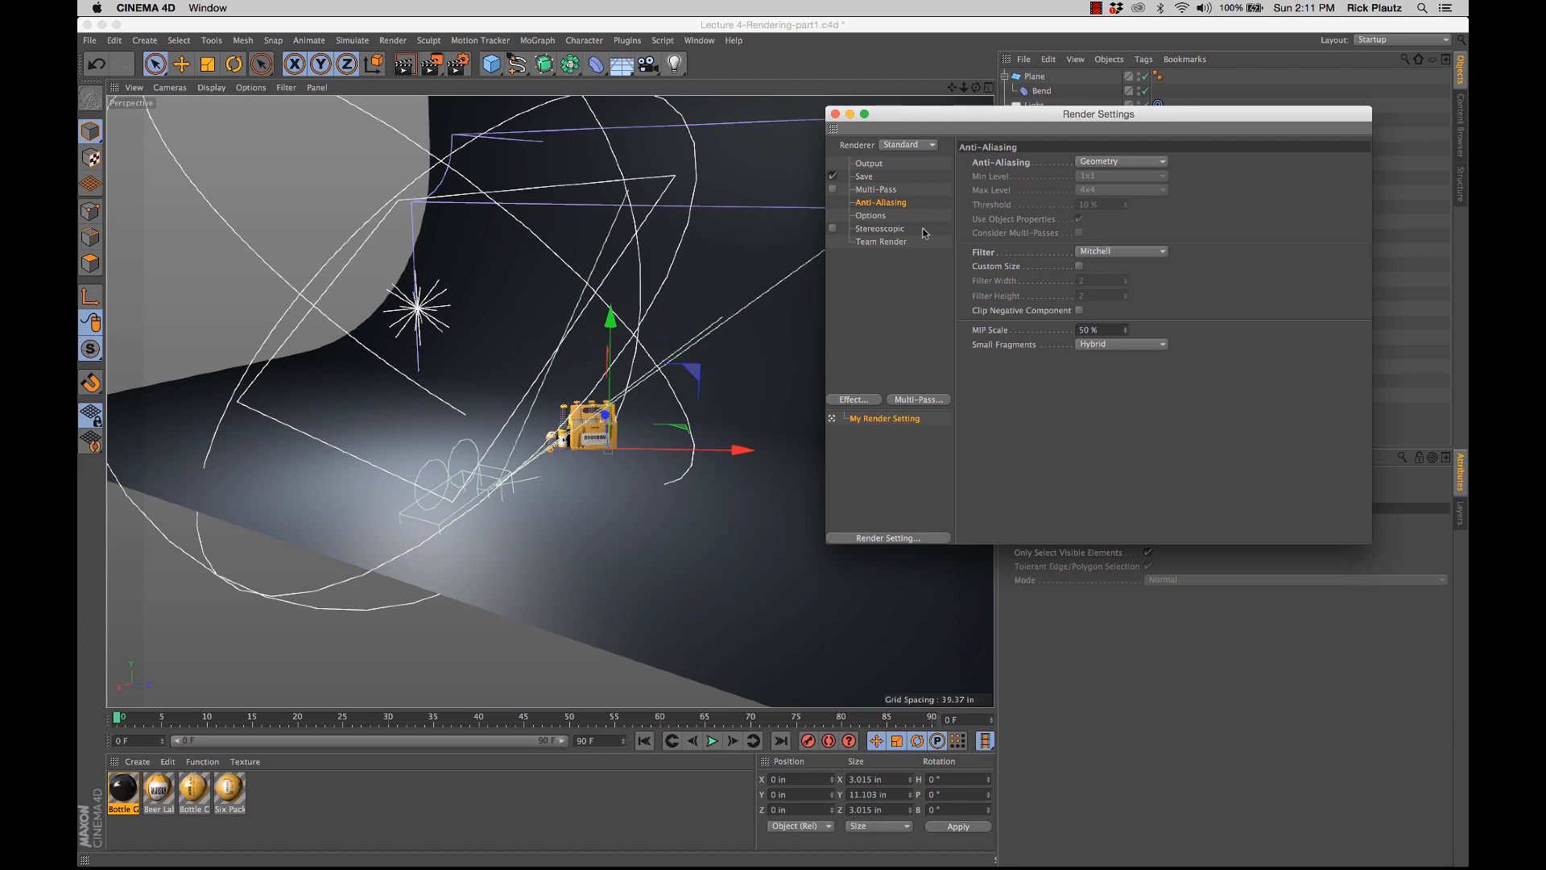
pyautogui.click(919, 146)
pyautogui.click(929, 178)
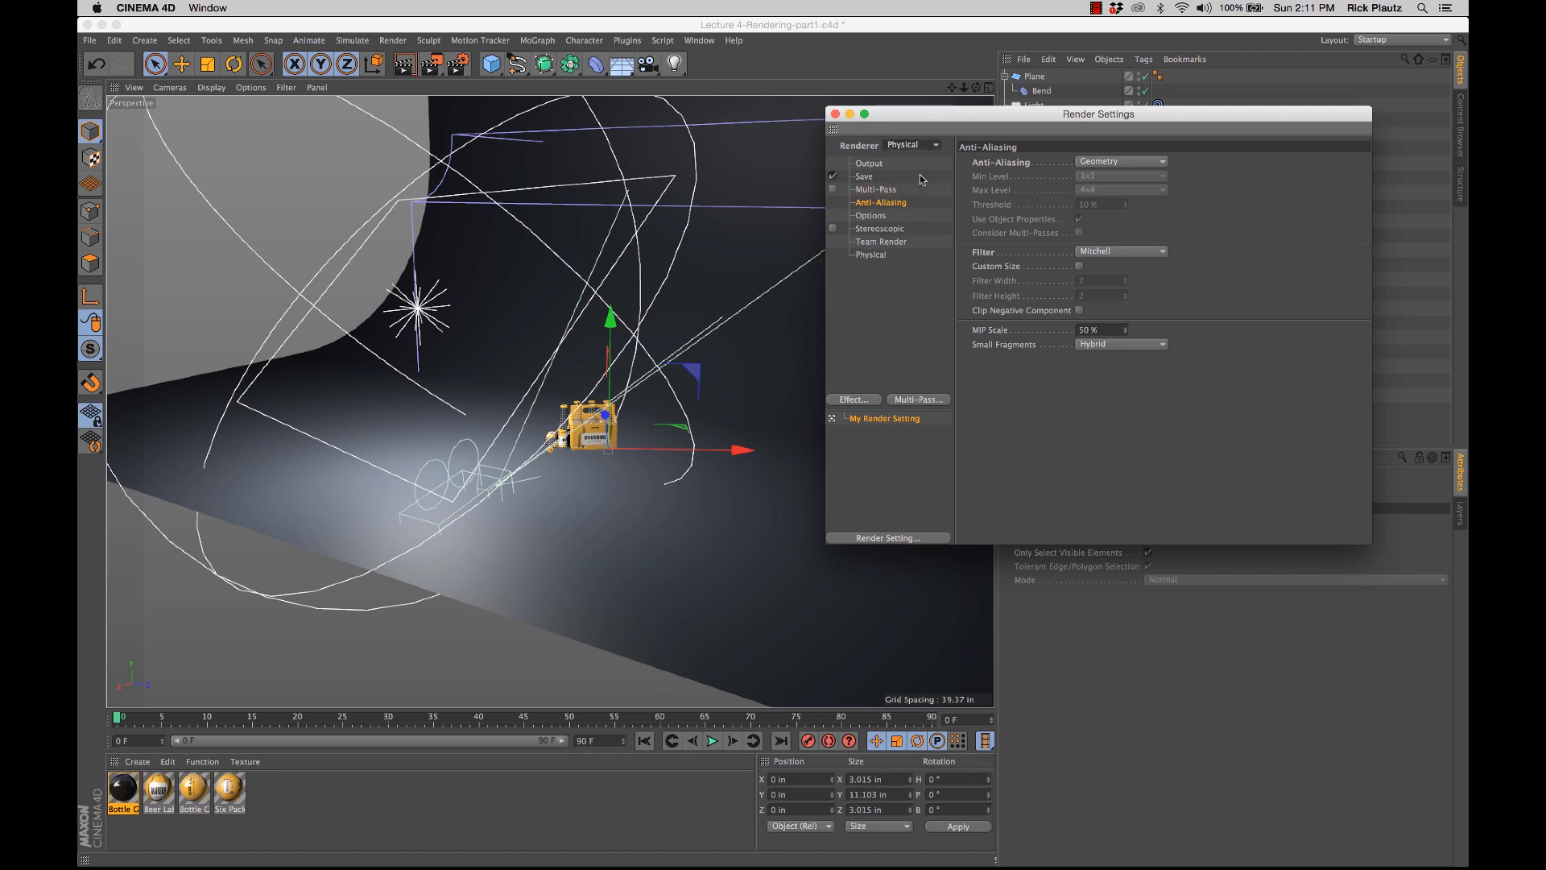
pyautogui.click(876, 256)
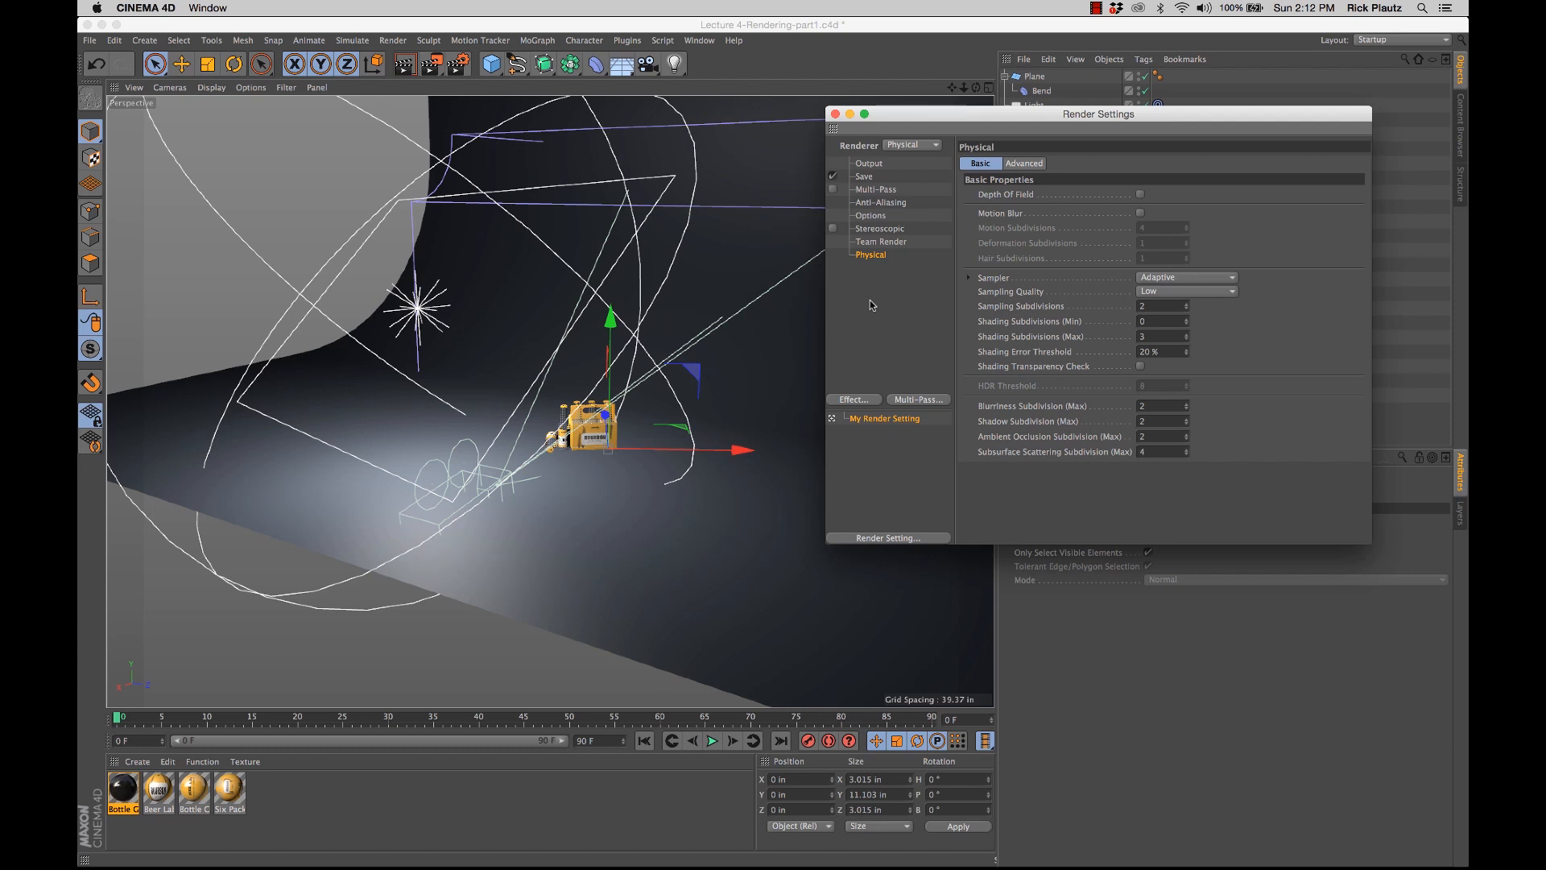
pyautogui.click(1188, 291)
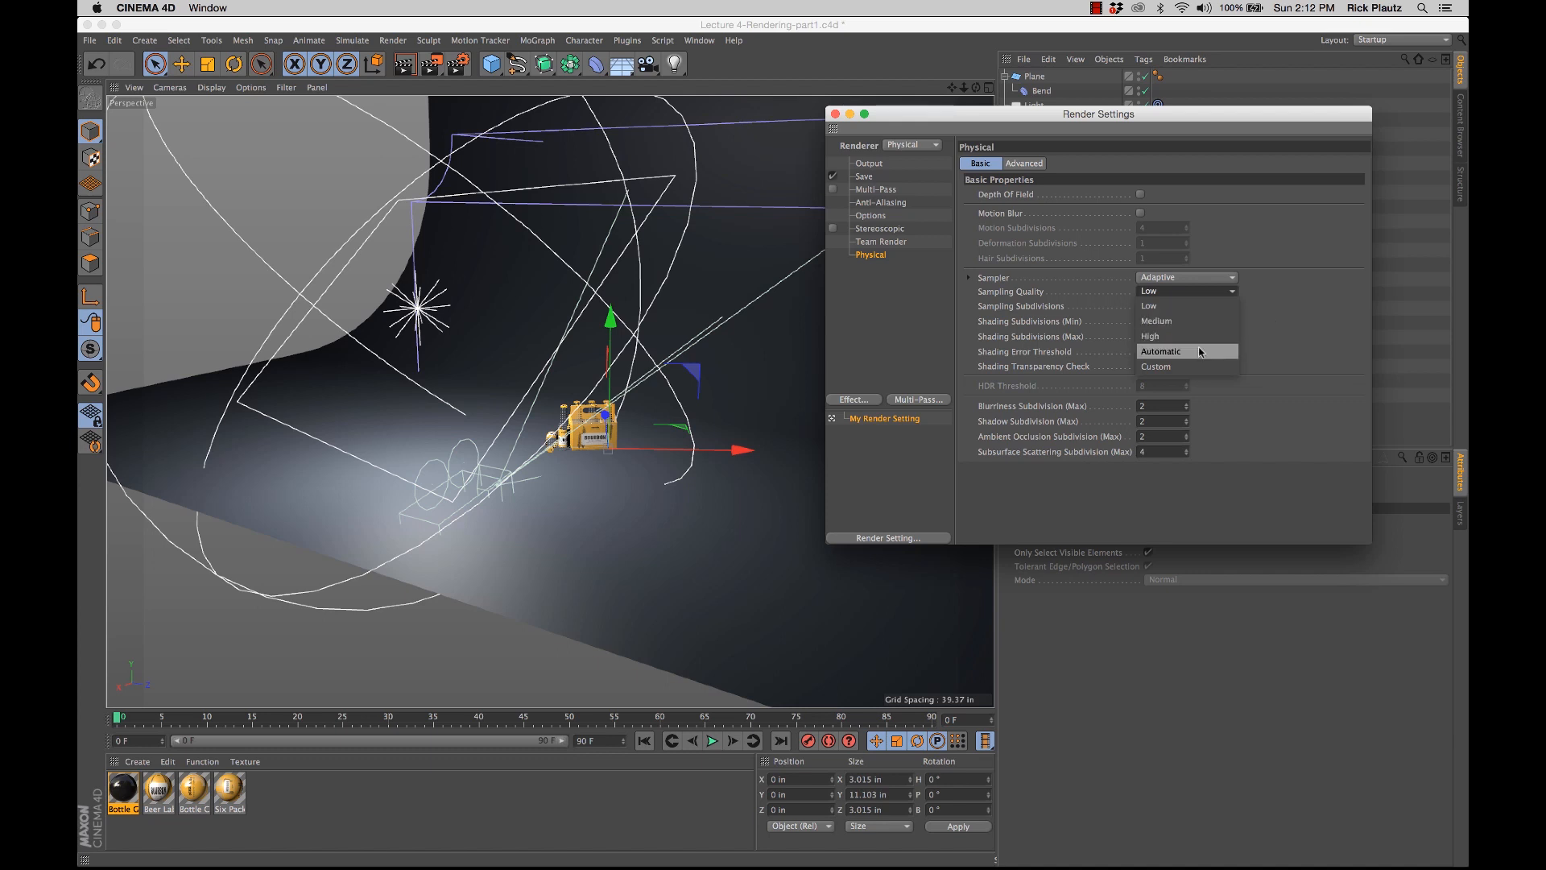
pyautogui.click(1143, 306)
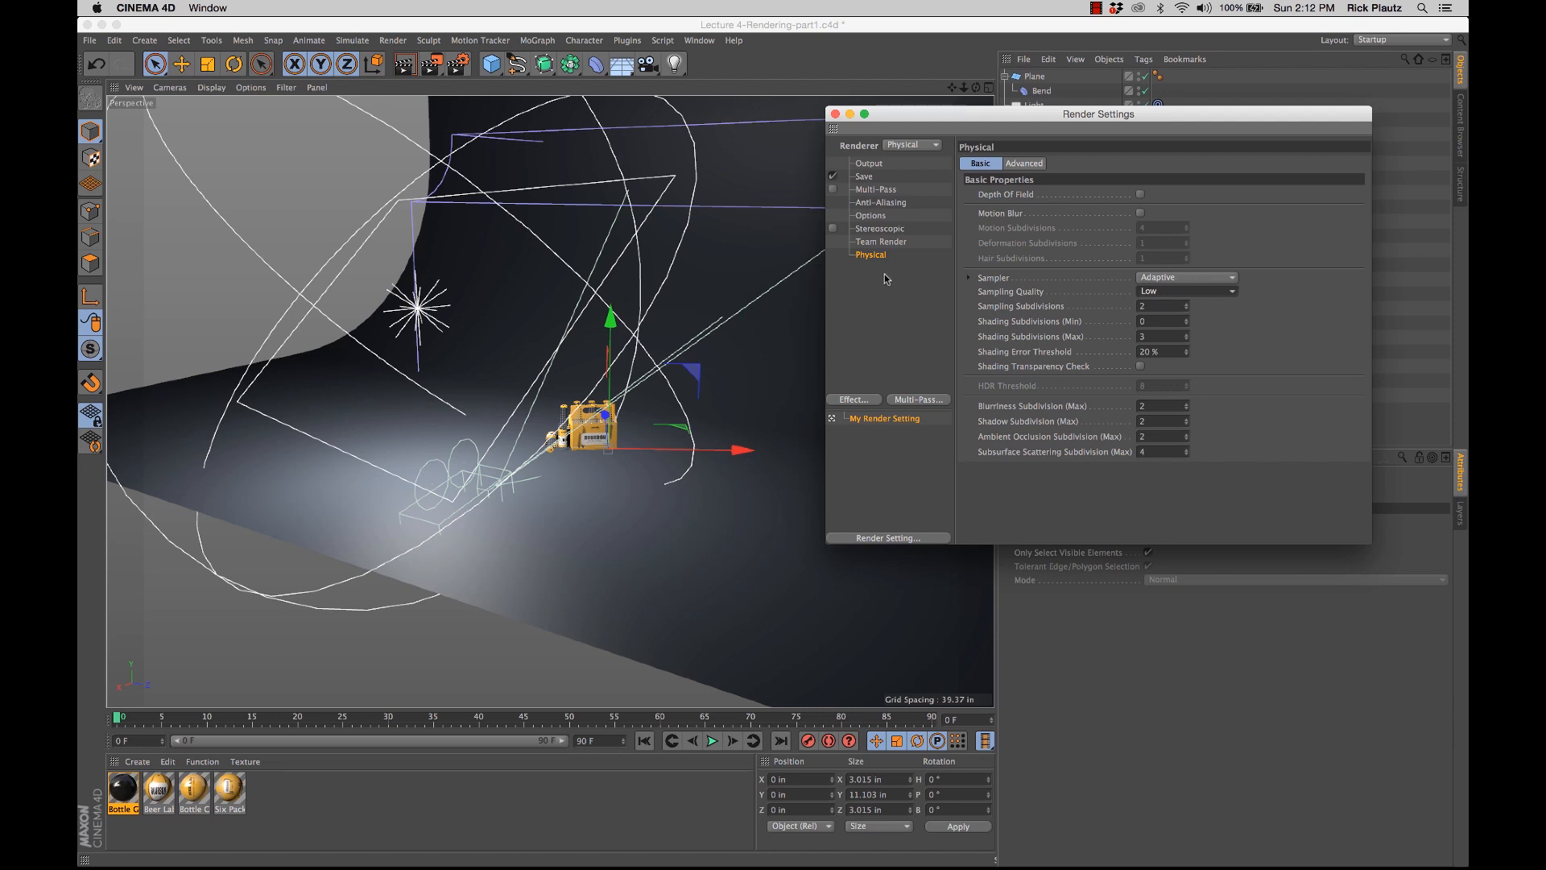
# Step: Add the Global Illumination effect to the render settings, review the Physical settings and close the render settings
pyautogui.click(855, 400)
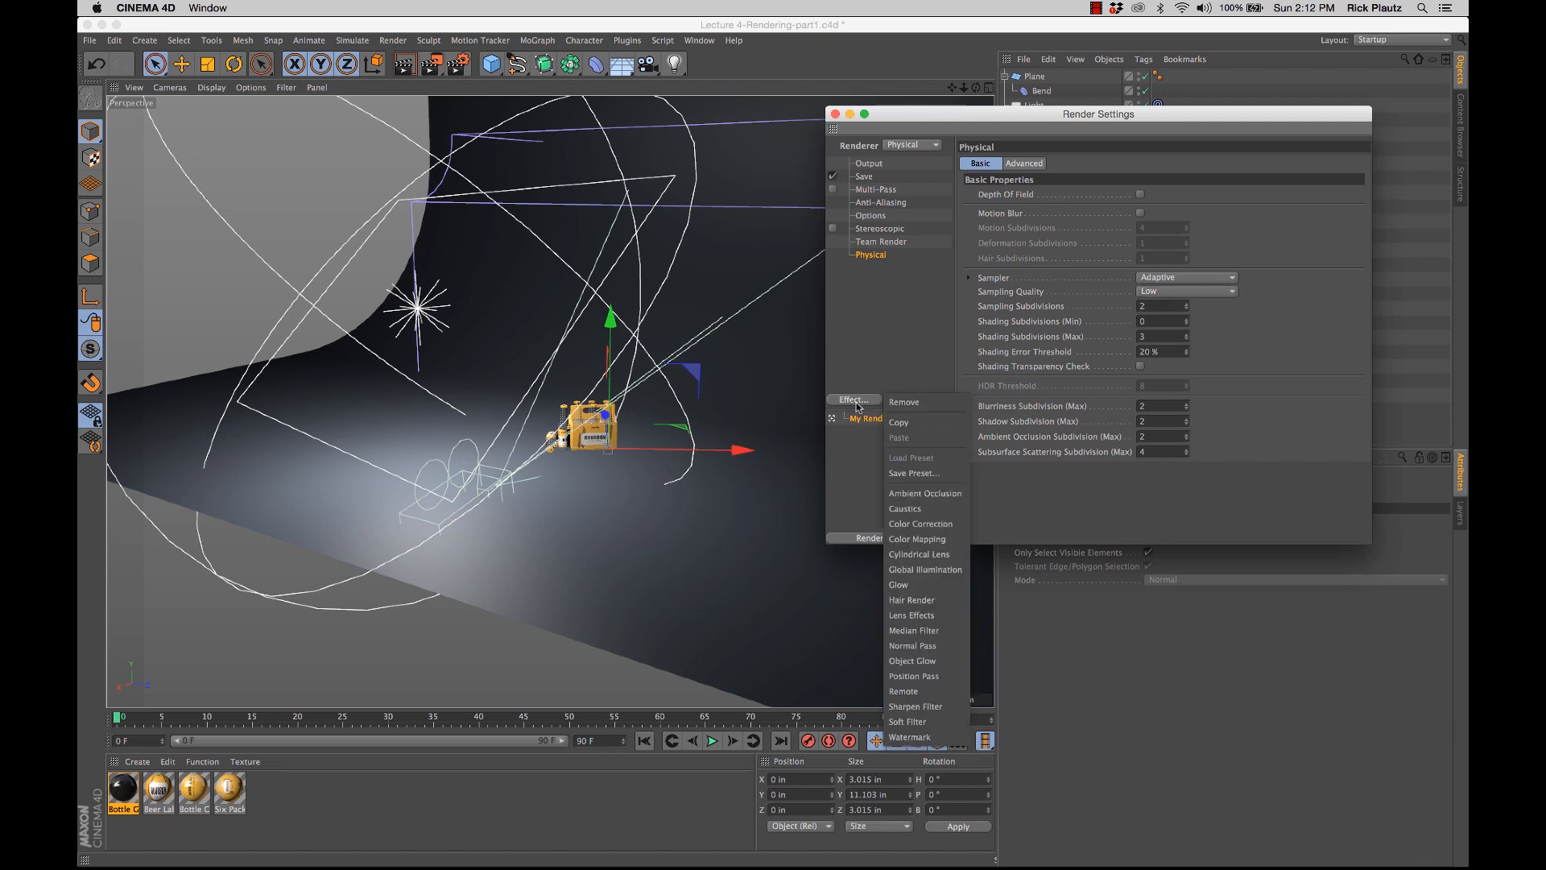
pyautogui.click(925, 570)
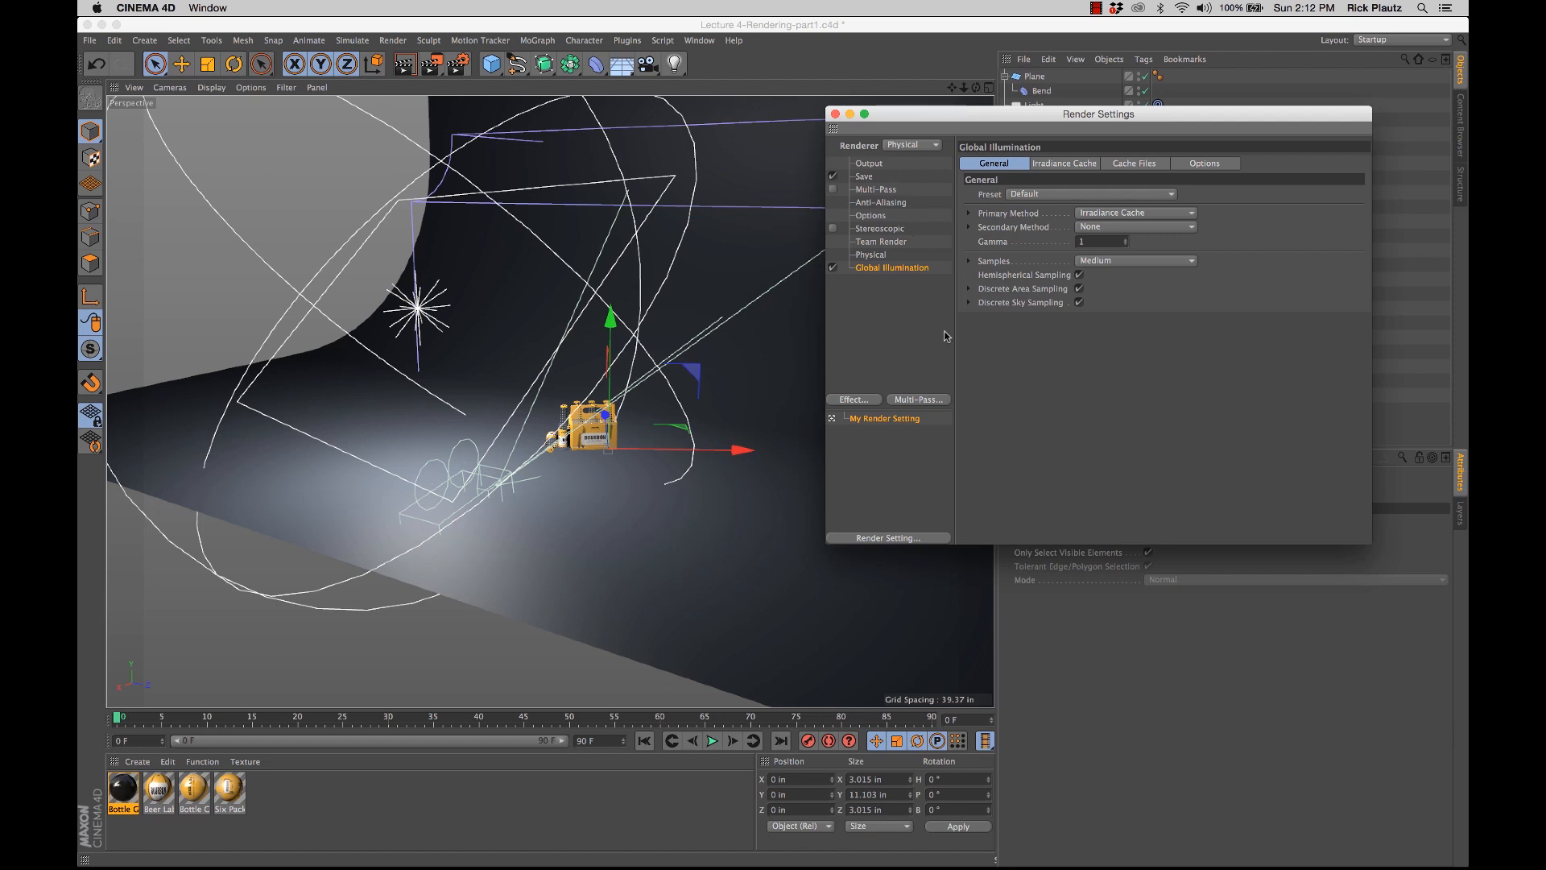
pyautogui.click(872, 256)
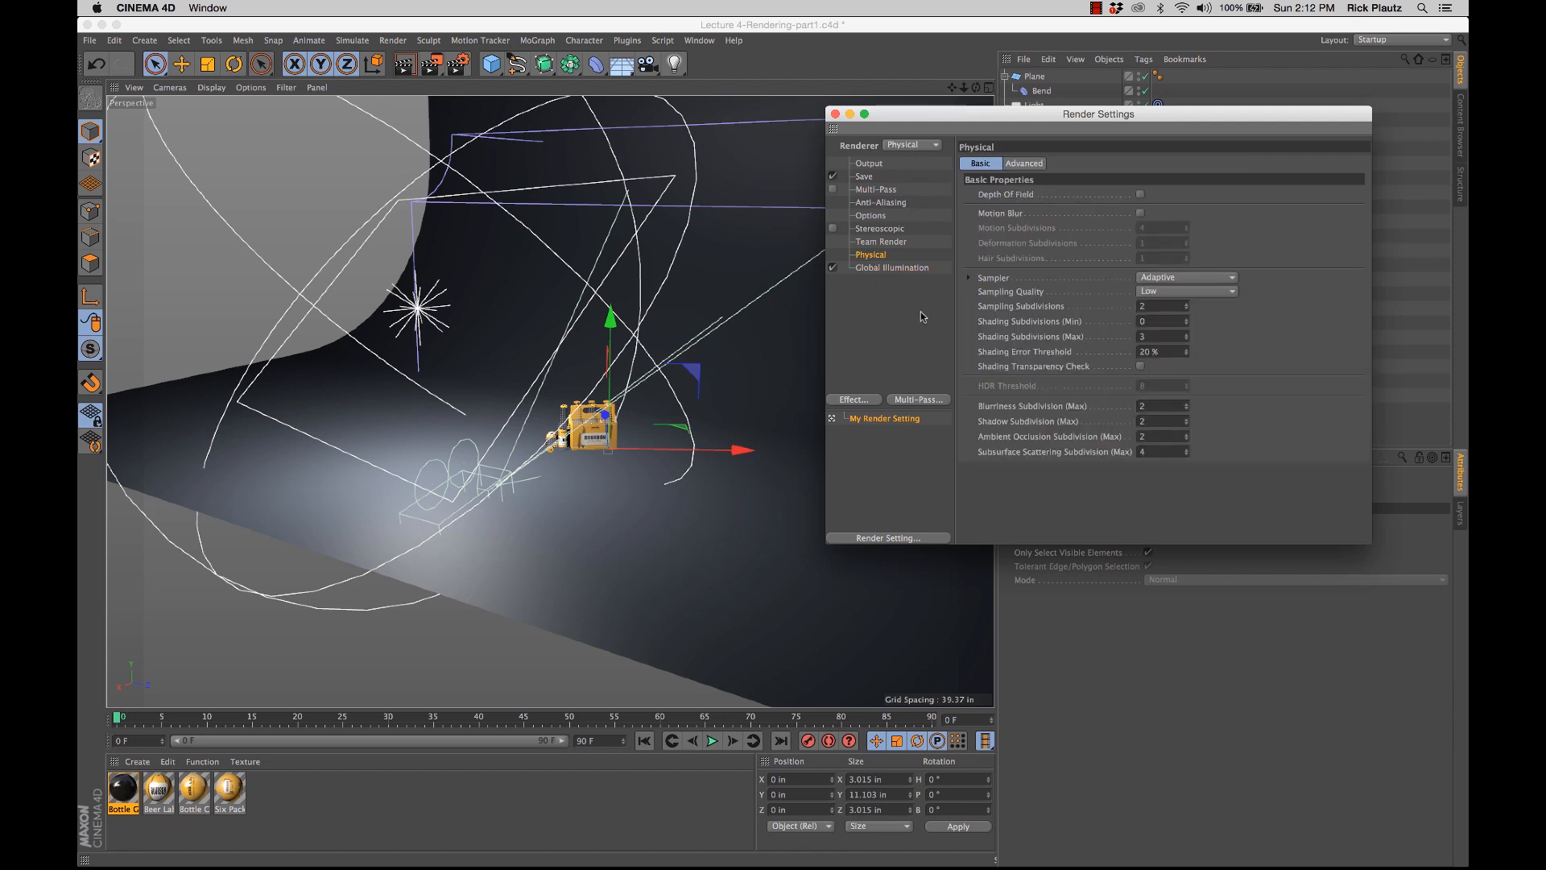
pyautogui.click(835, 114)
# Step: Return to the camera view, save the project and render the framed product scene in the viewport
pyautogui.click(1145, 120)
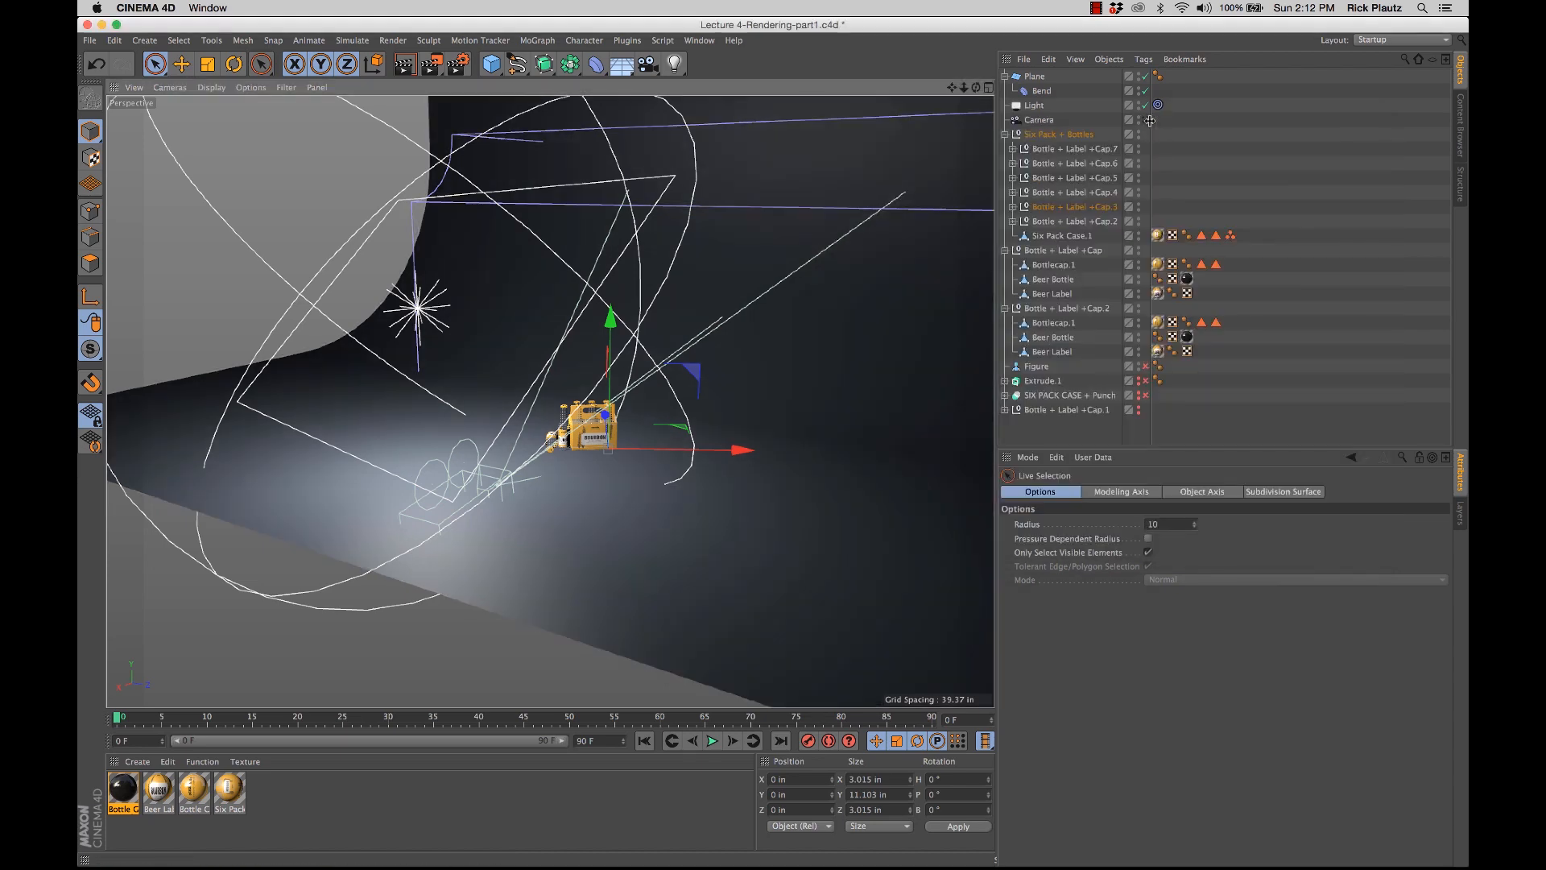
pyautogui.press('super+s')
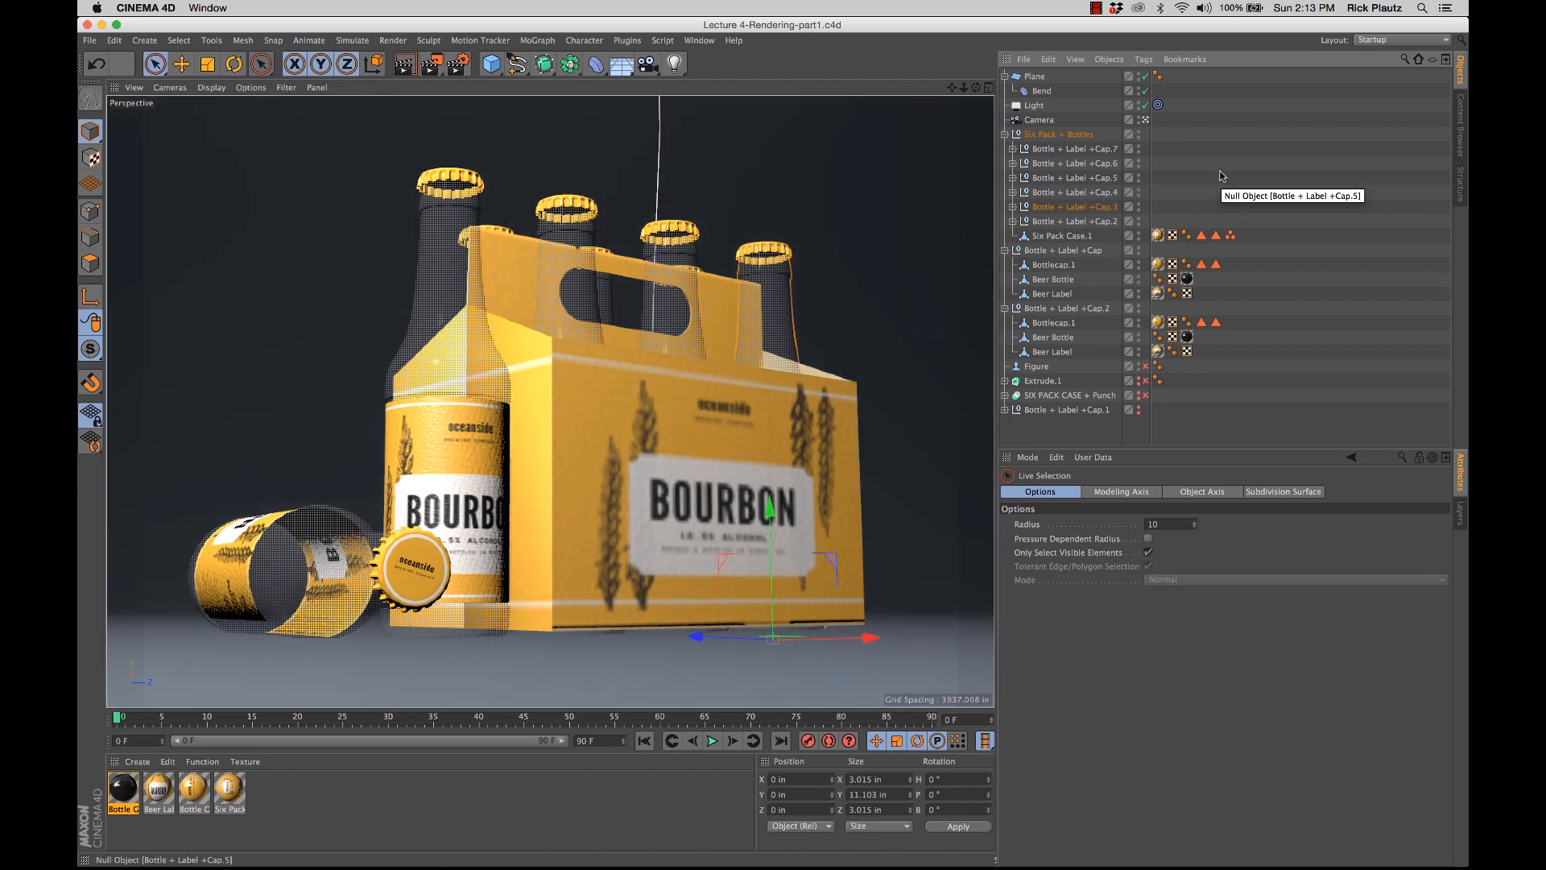
pyautogui.press('super+r')
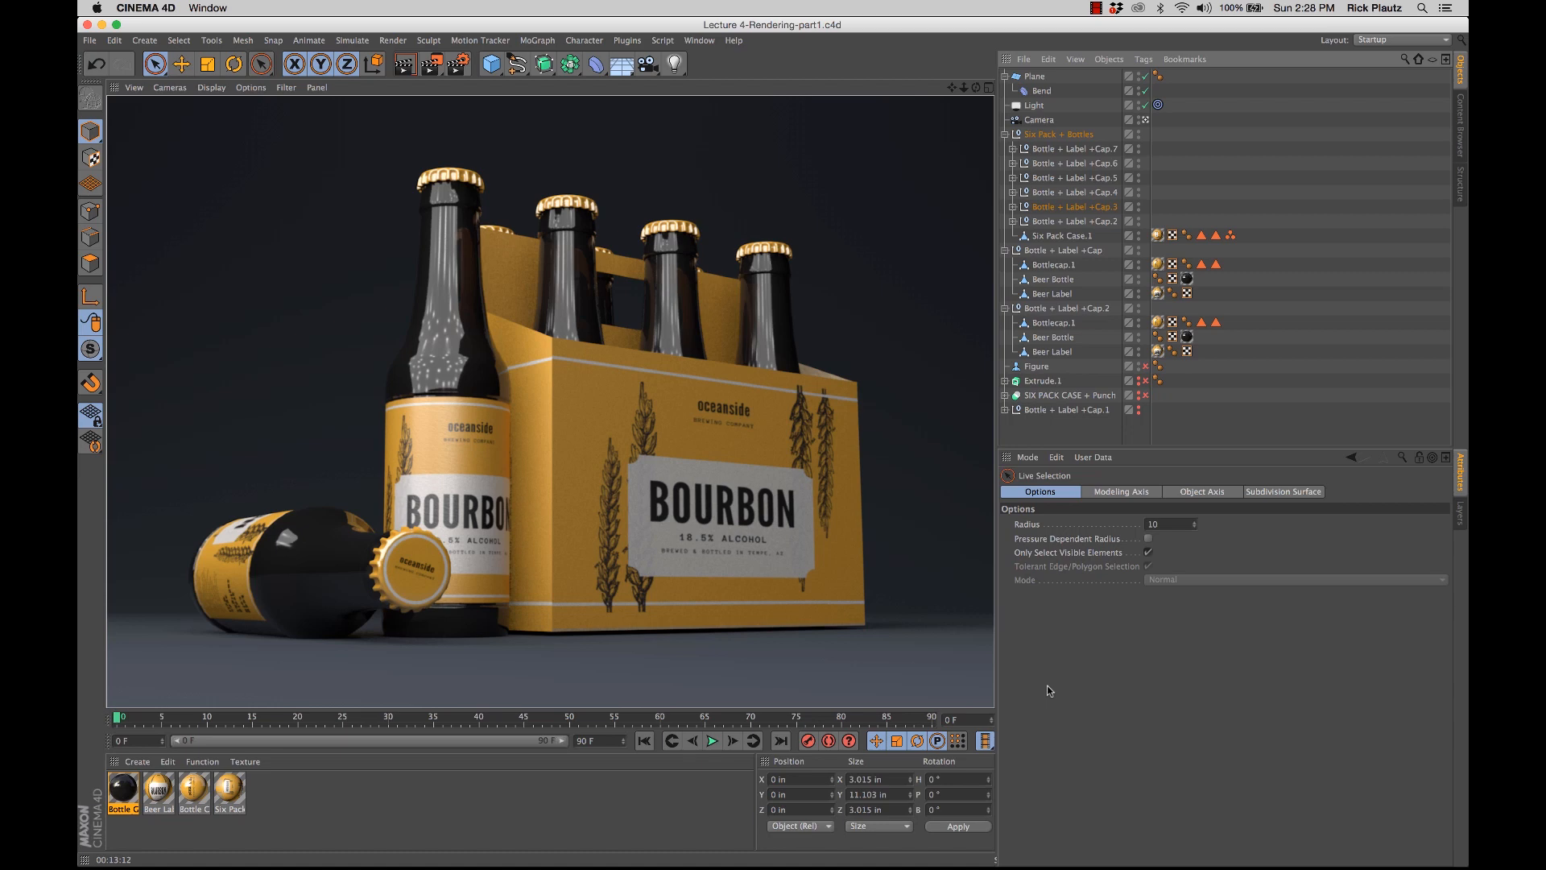
# Step: Deselect all objects and save the project
pyautogui.click(1084, 433)
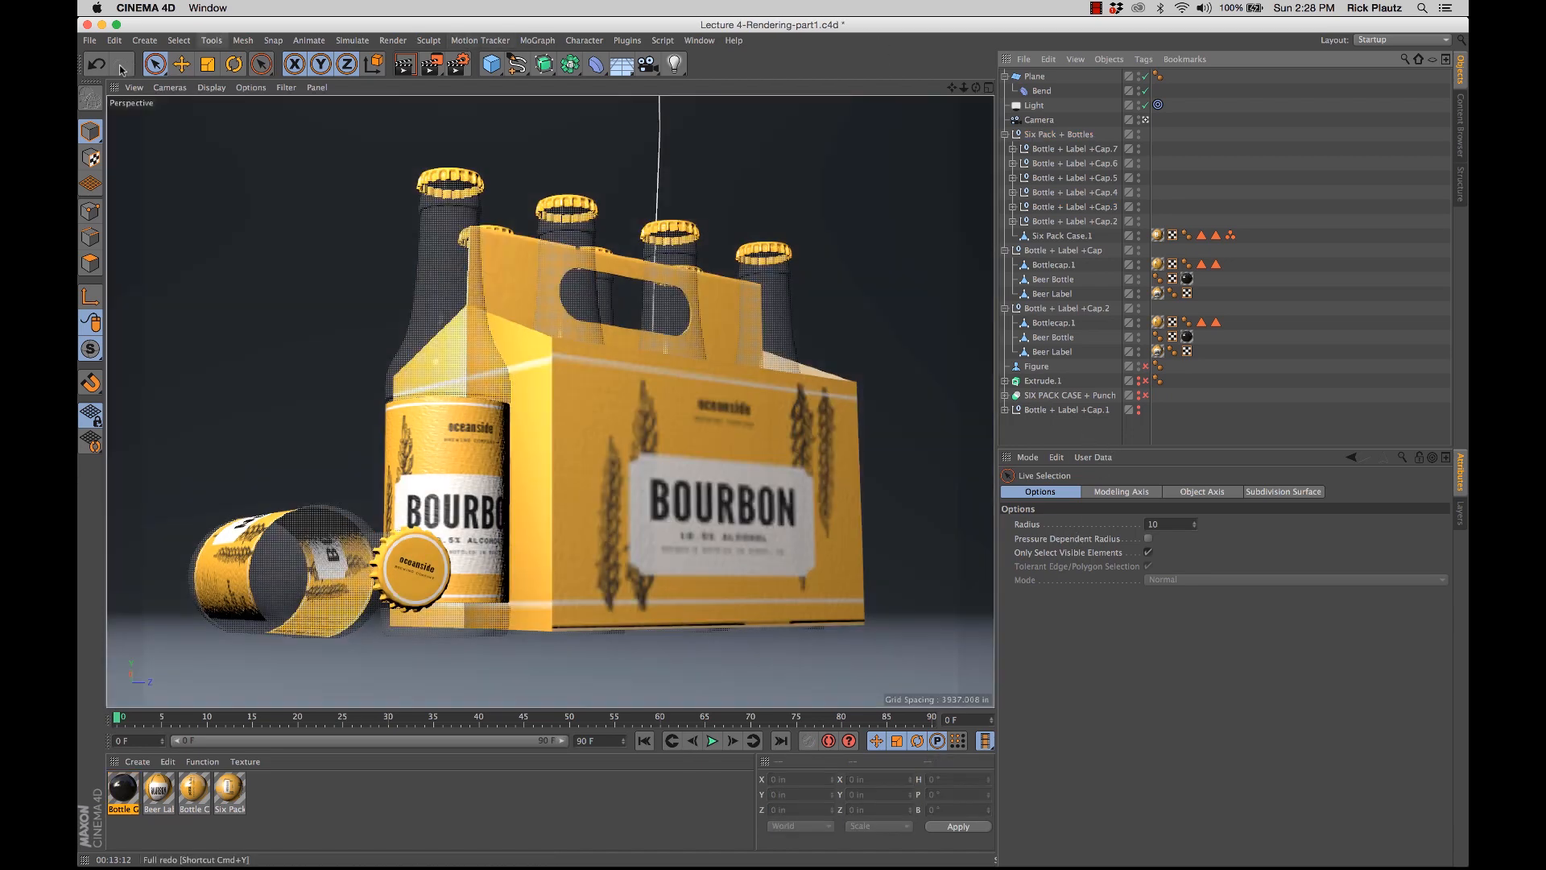
pyautogui.click(90, 40)
pyautogui.click(115, 165)
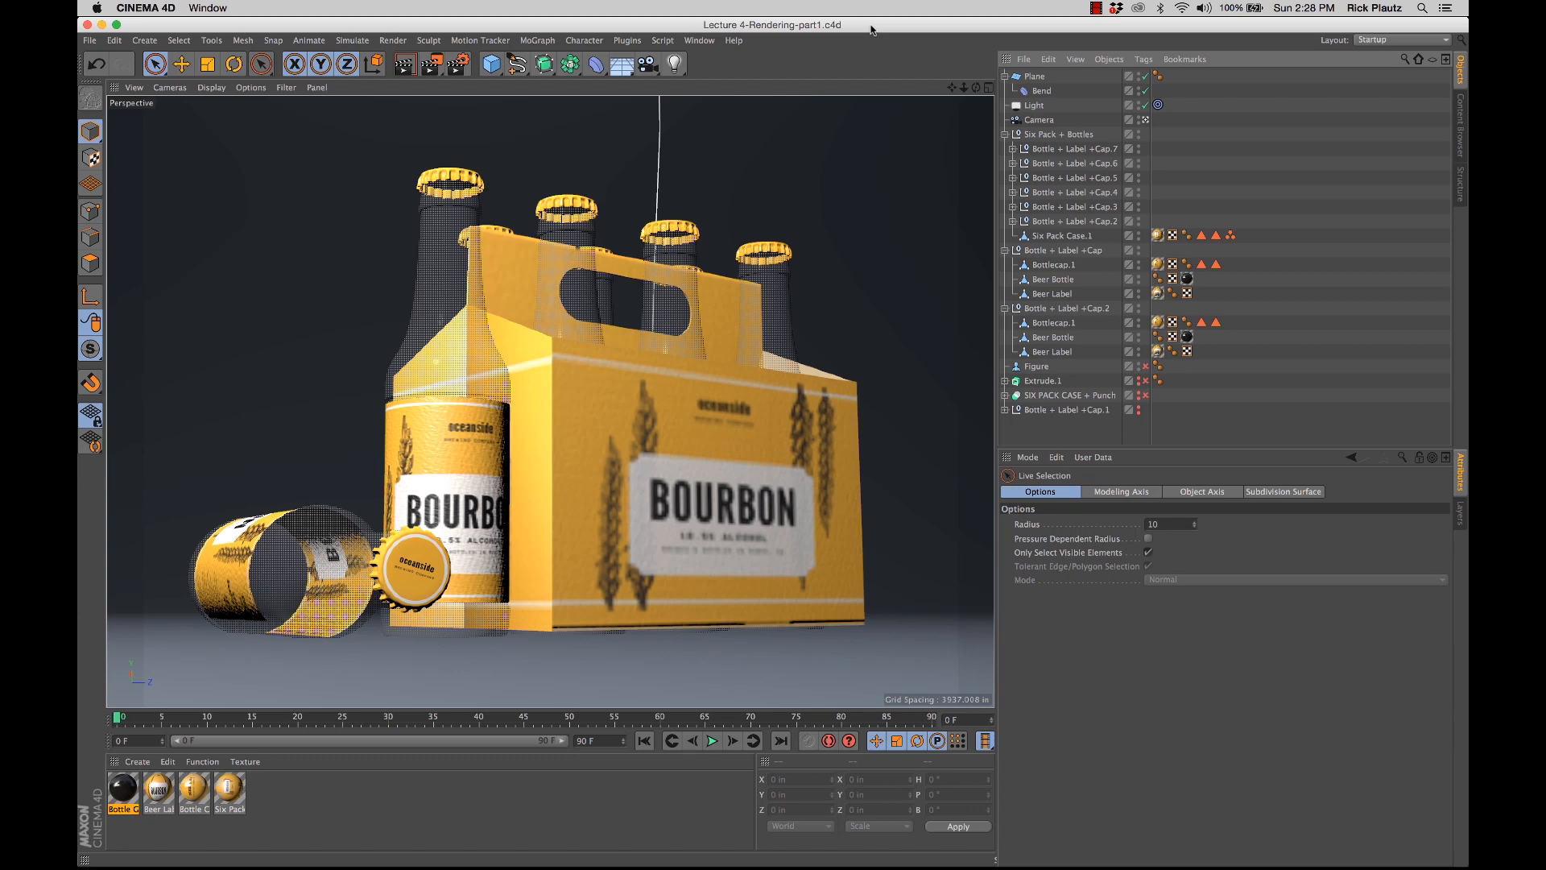
# Step: Create a new empty project and add a Floor object to it
pyautogui.click(89, 40)
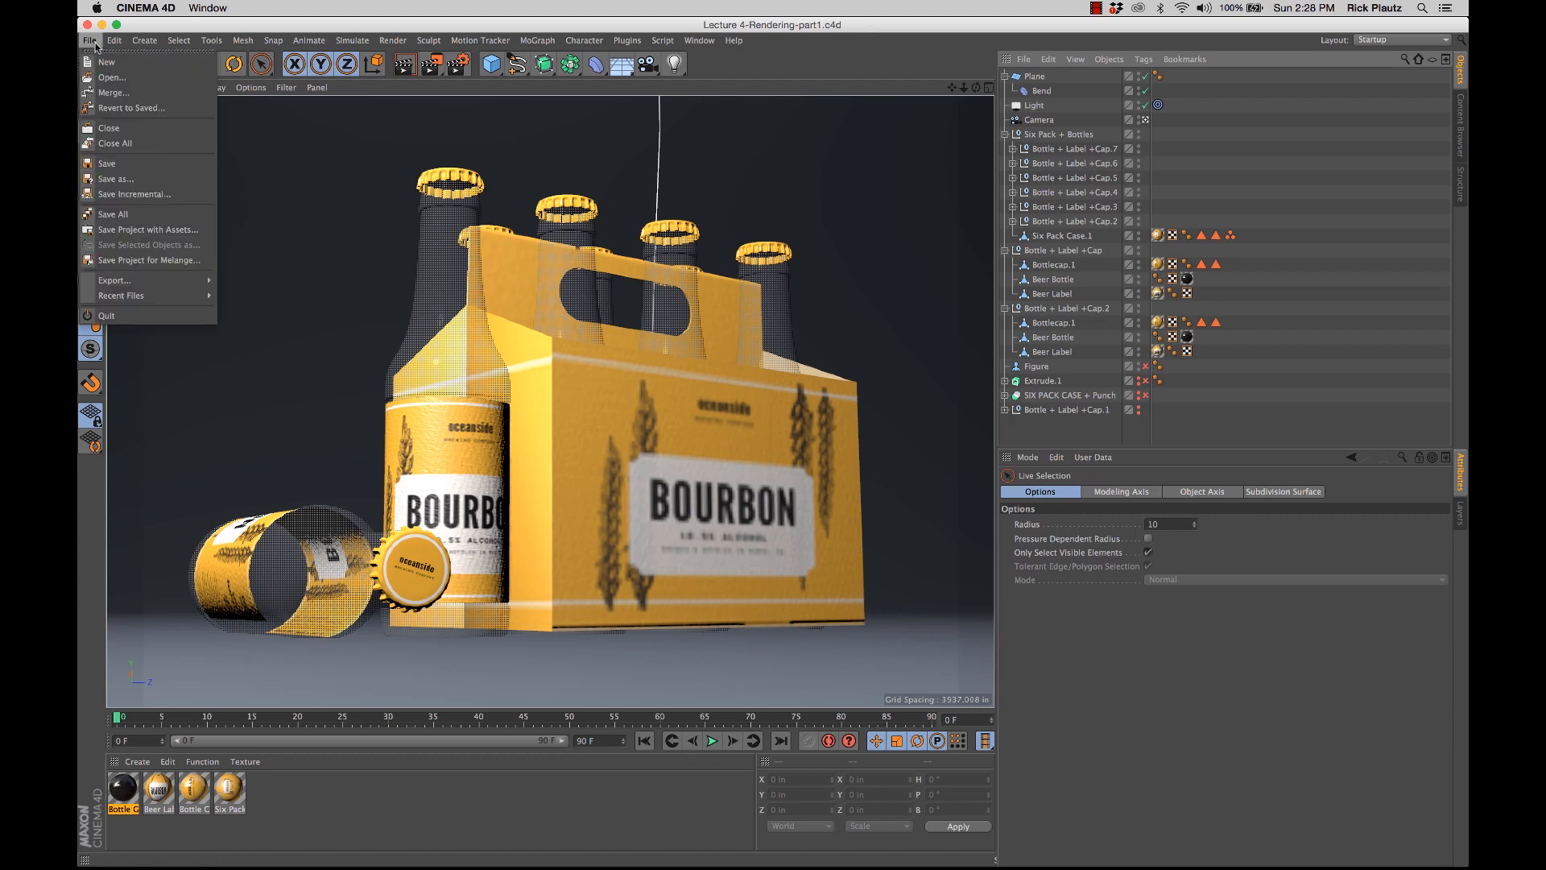
pyautogui.click(125, 66)
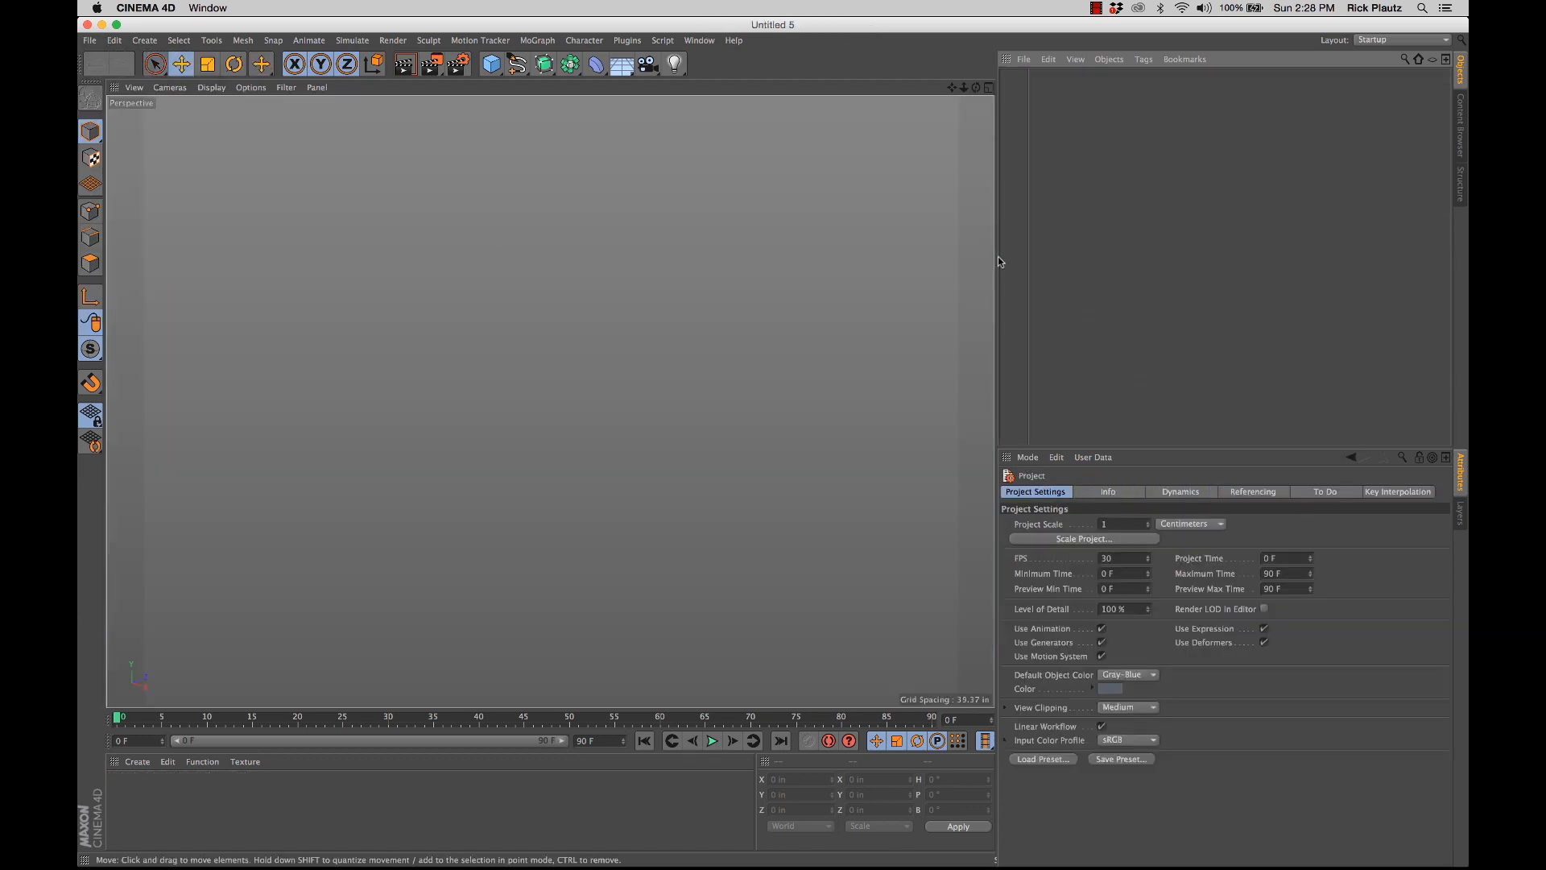
pyautogui.click(620, 65)
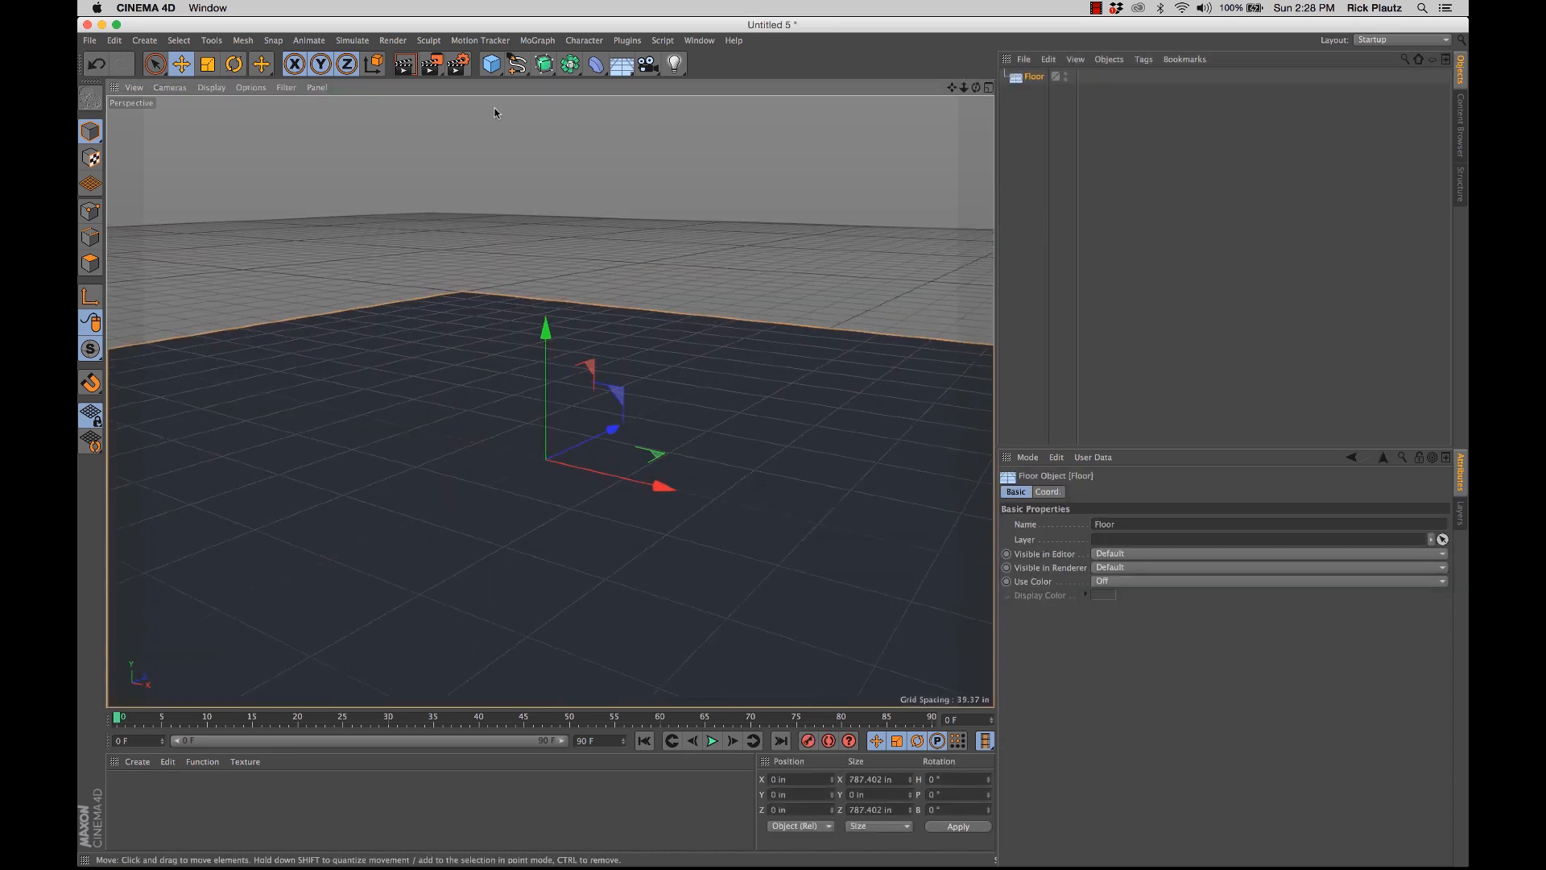
# Step: Add a Torus at the floor's centre, raised about 34 in and pitched about 124°
pyautogui.click(492, 66)
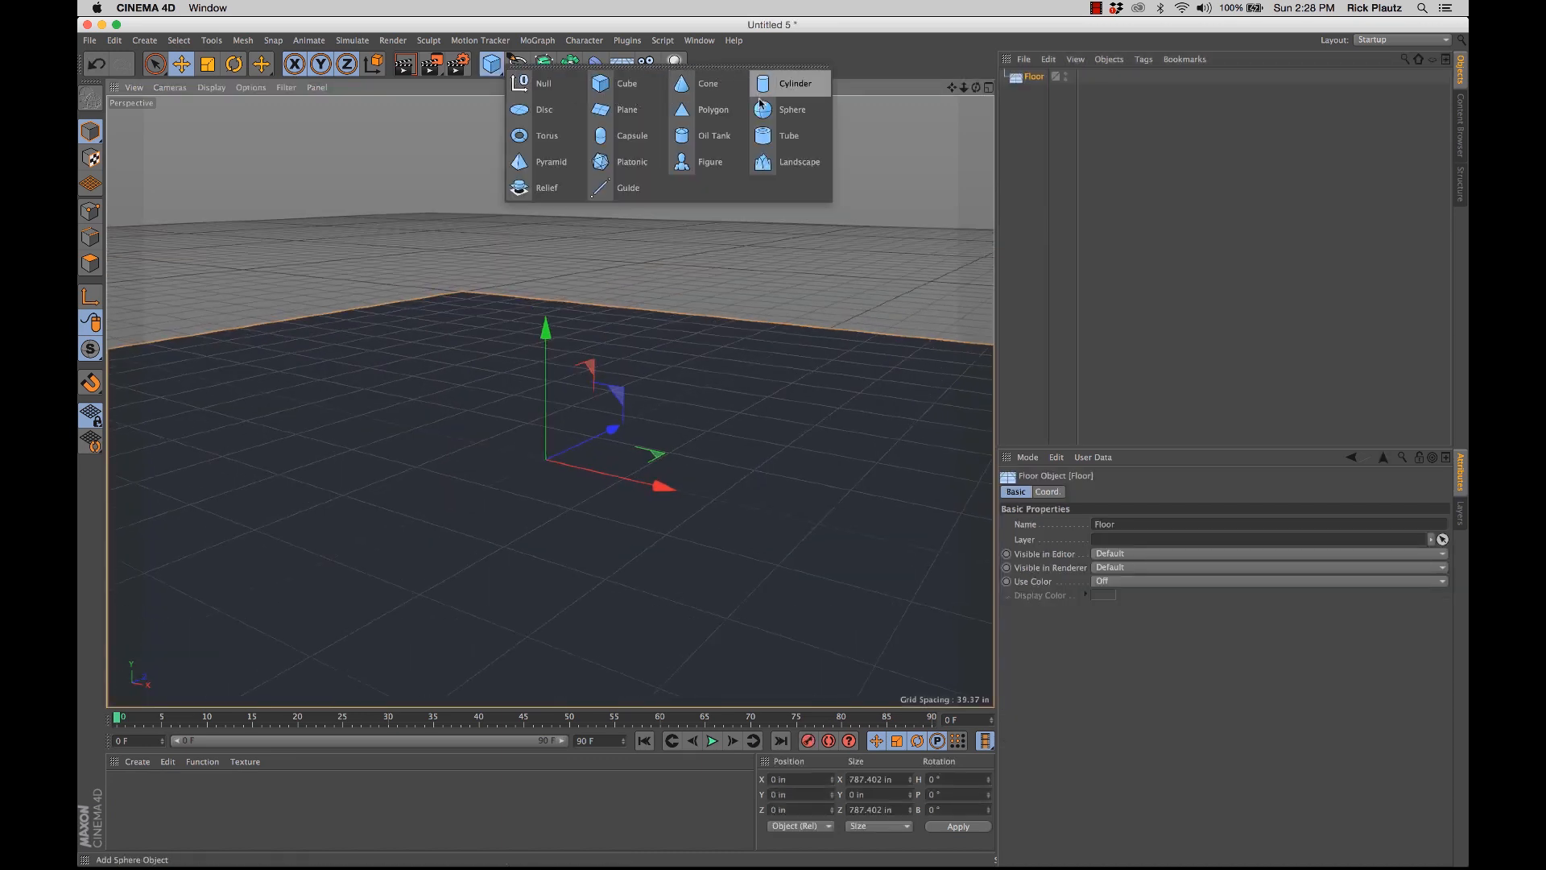
pyautogui.click(552, 138)
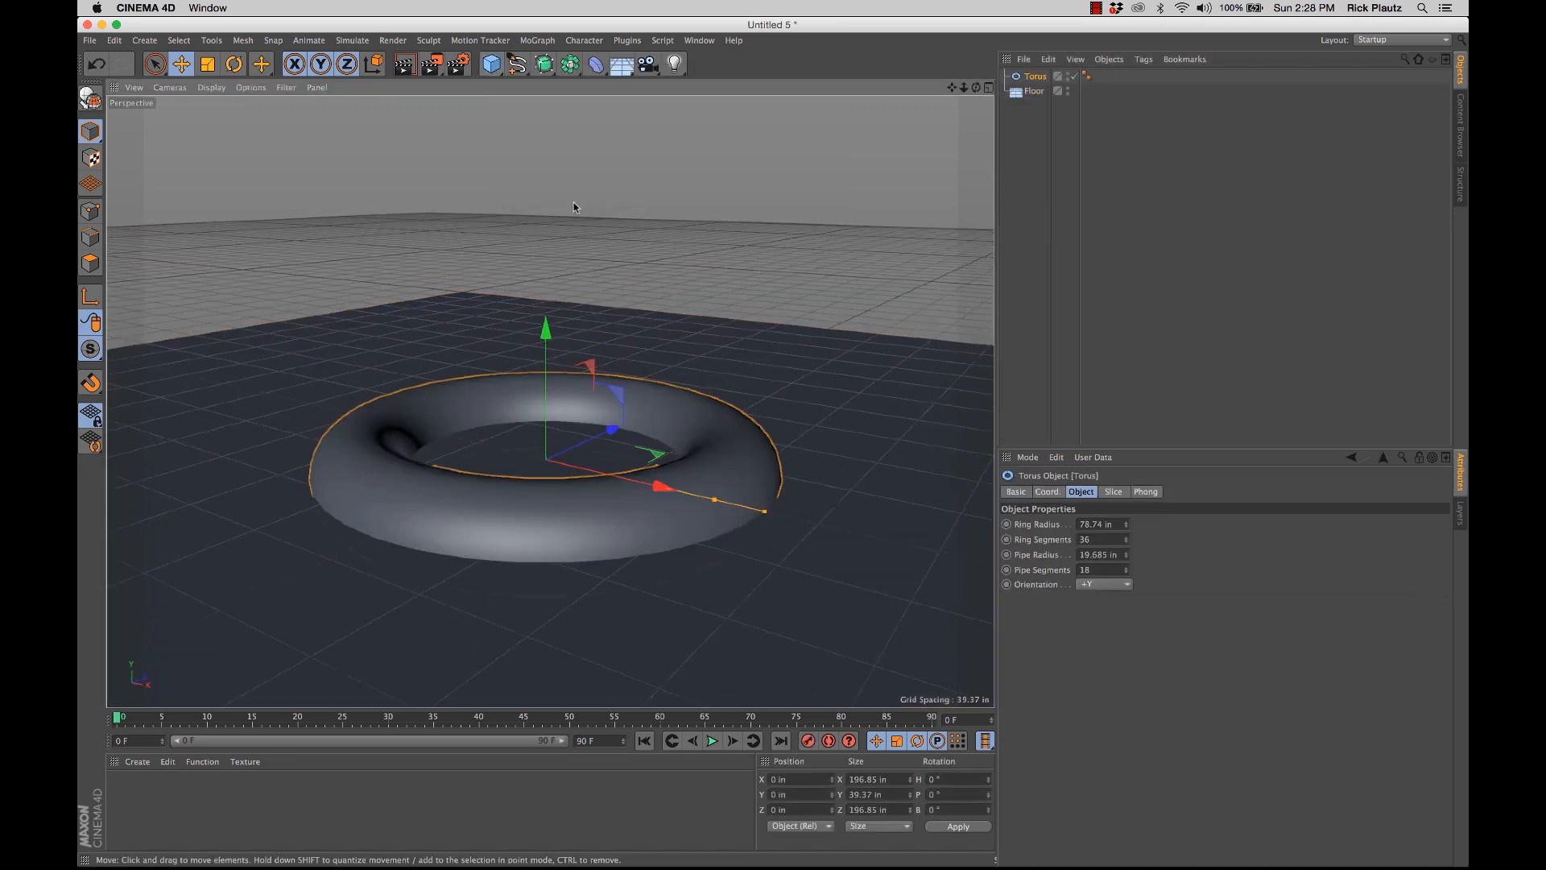
pyautogui.moveTo(547, 423); pyautogui.dragTo(614, 475)
pyautogui.press('r')
# Step: Create a new material with the Color and Reflectance channels disabled and the Luminance channel enabled
pyautogui.doubleClick(258, 827)
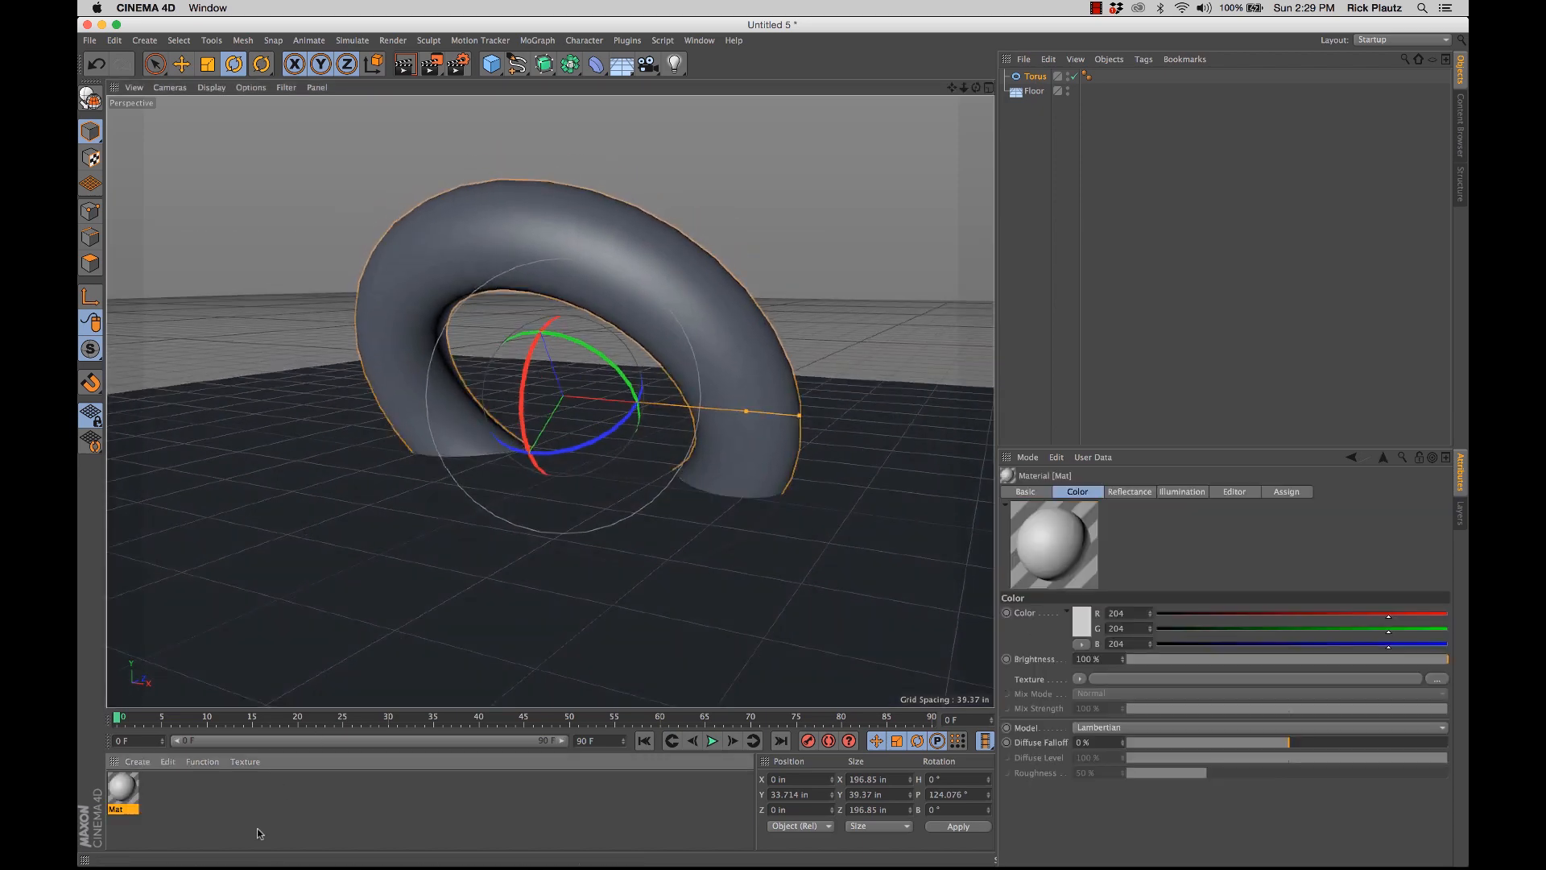
pyautogui.doubleClick(123, 789)
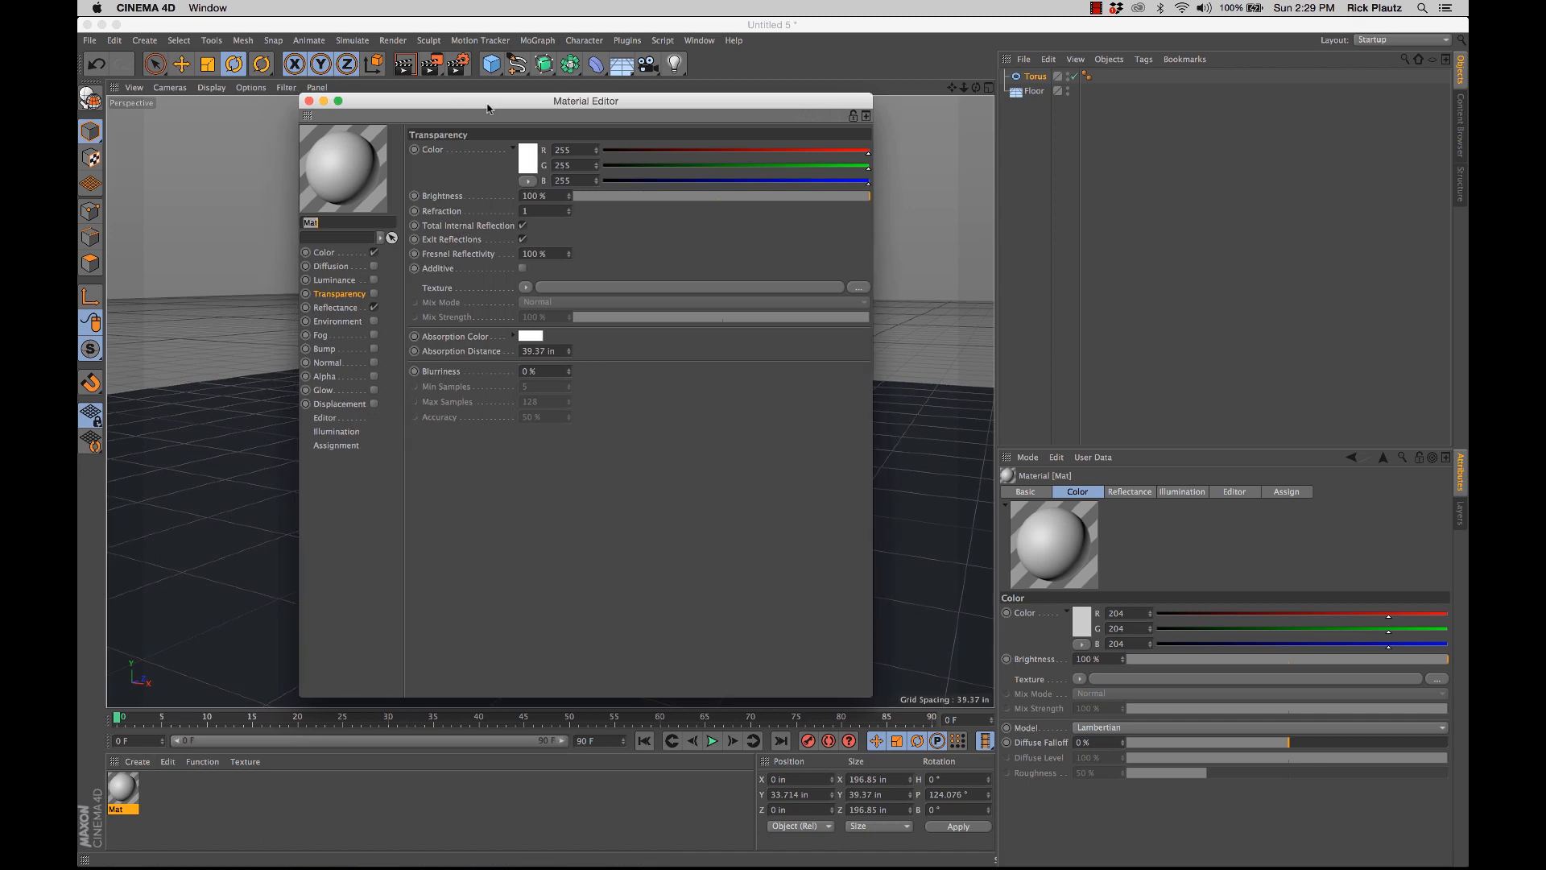
pyautogui.moveTo(463, 113); pyautogui.dragTo(1007, 55)
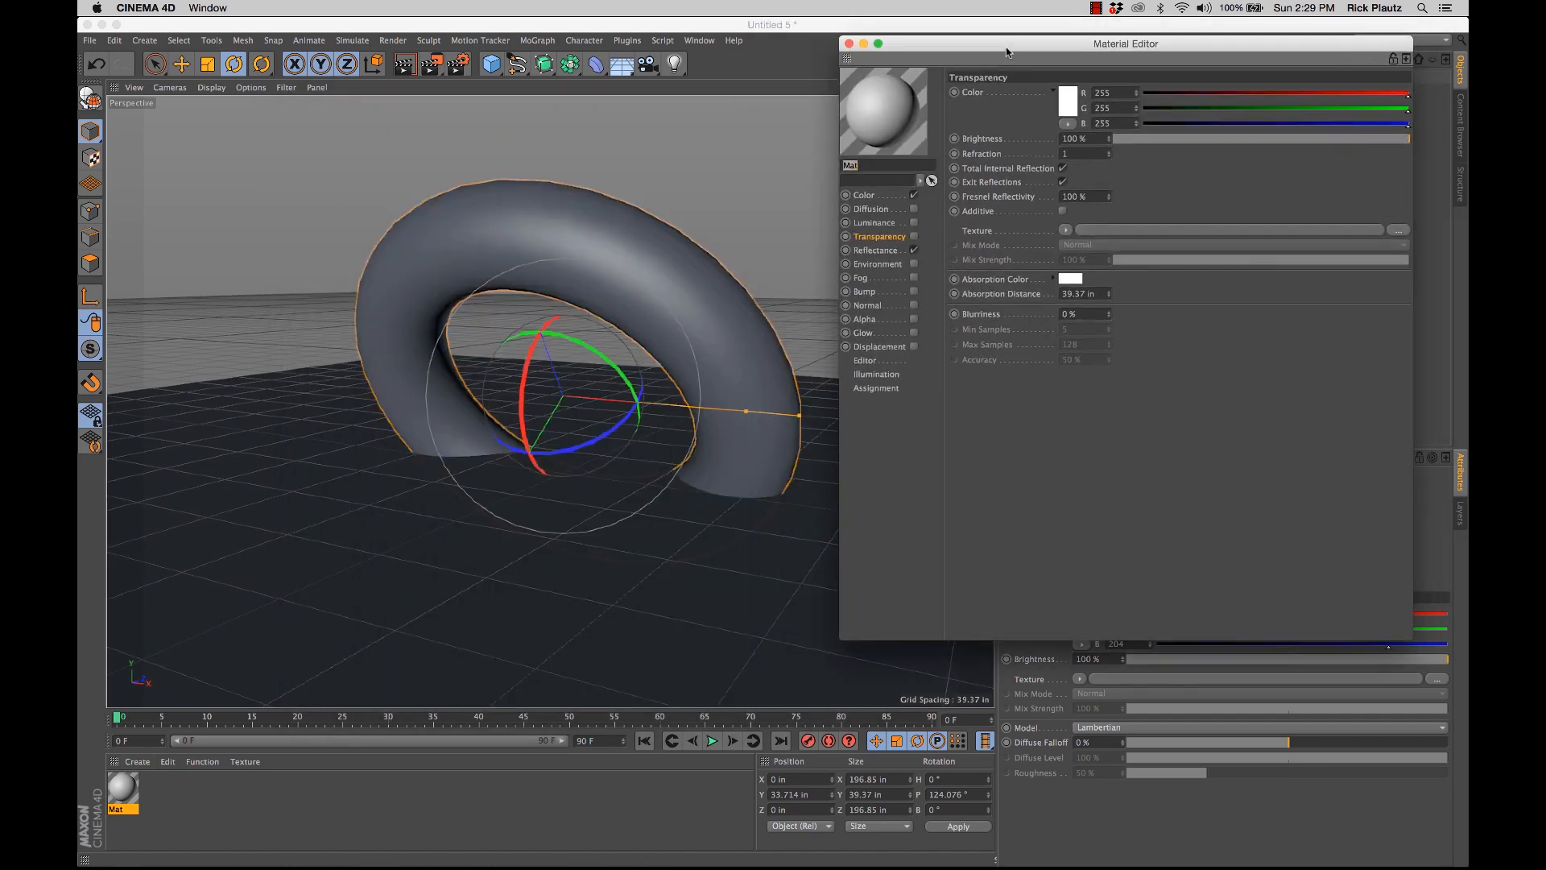
pyautogui.click(914, 195)
pyautogui.click(913, 250)
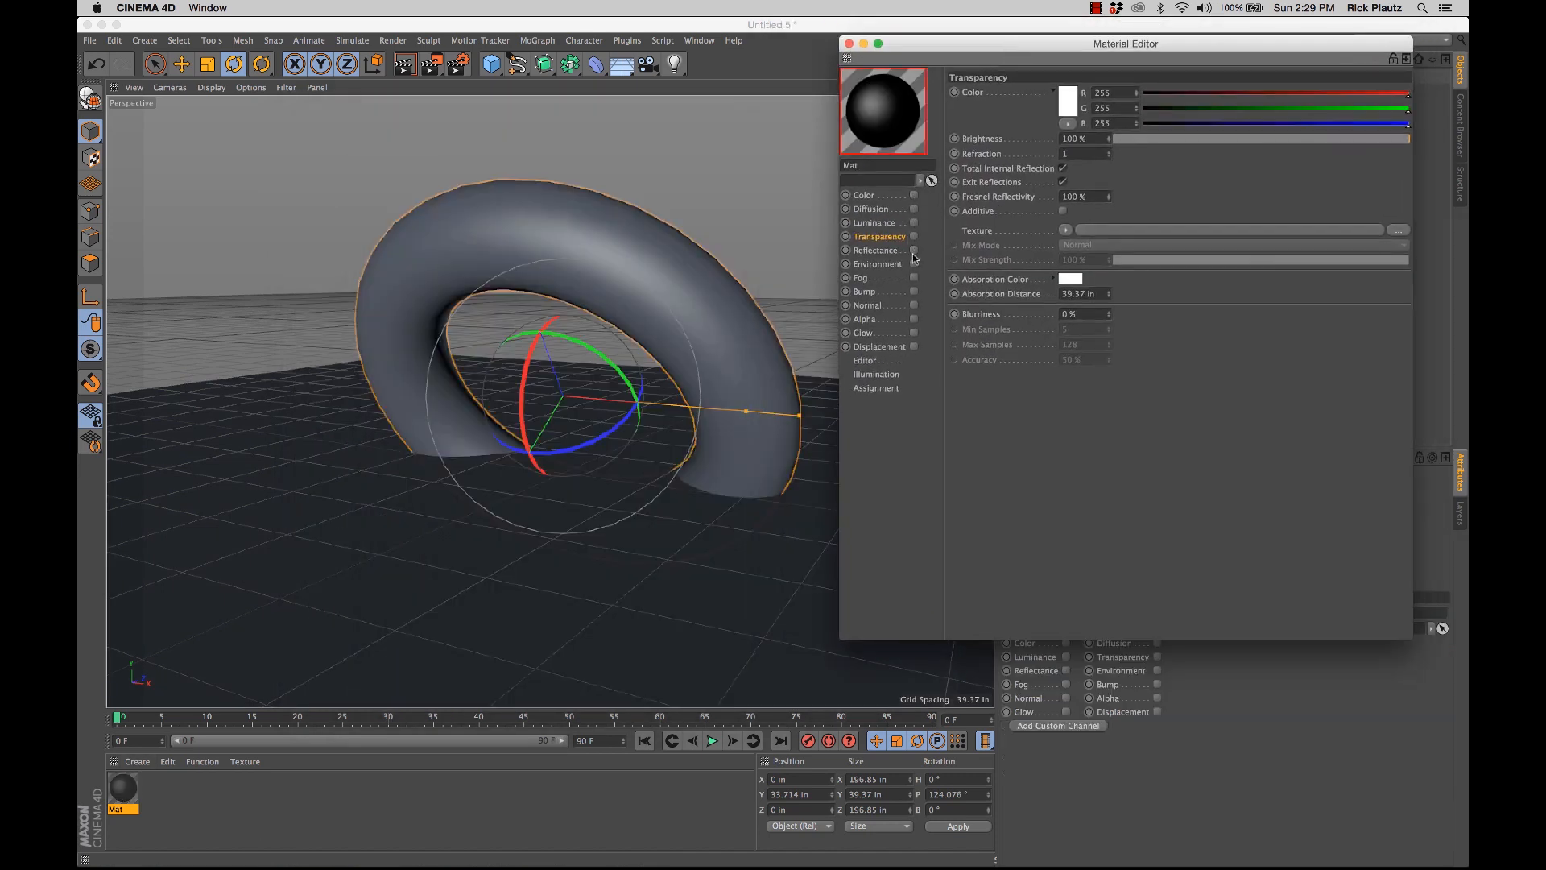
pyautogui.click(914, 223)
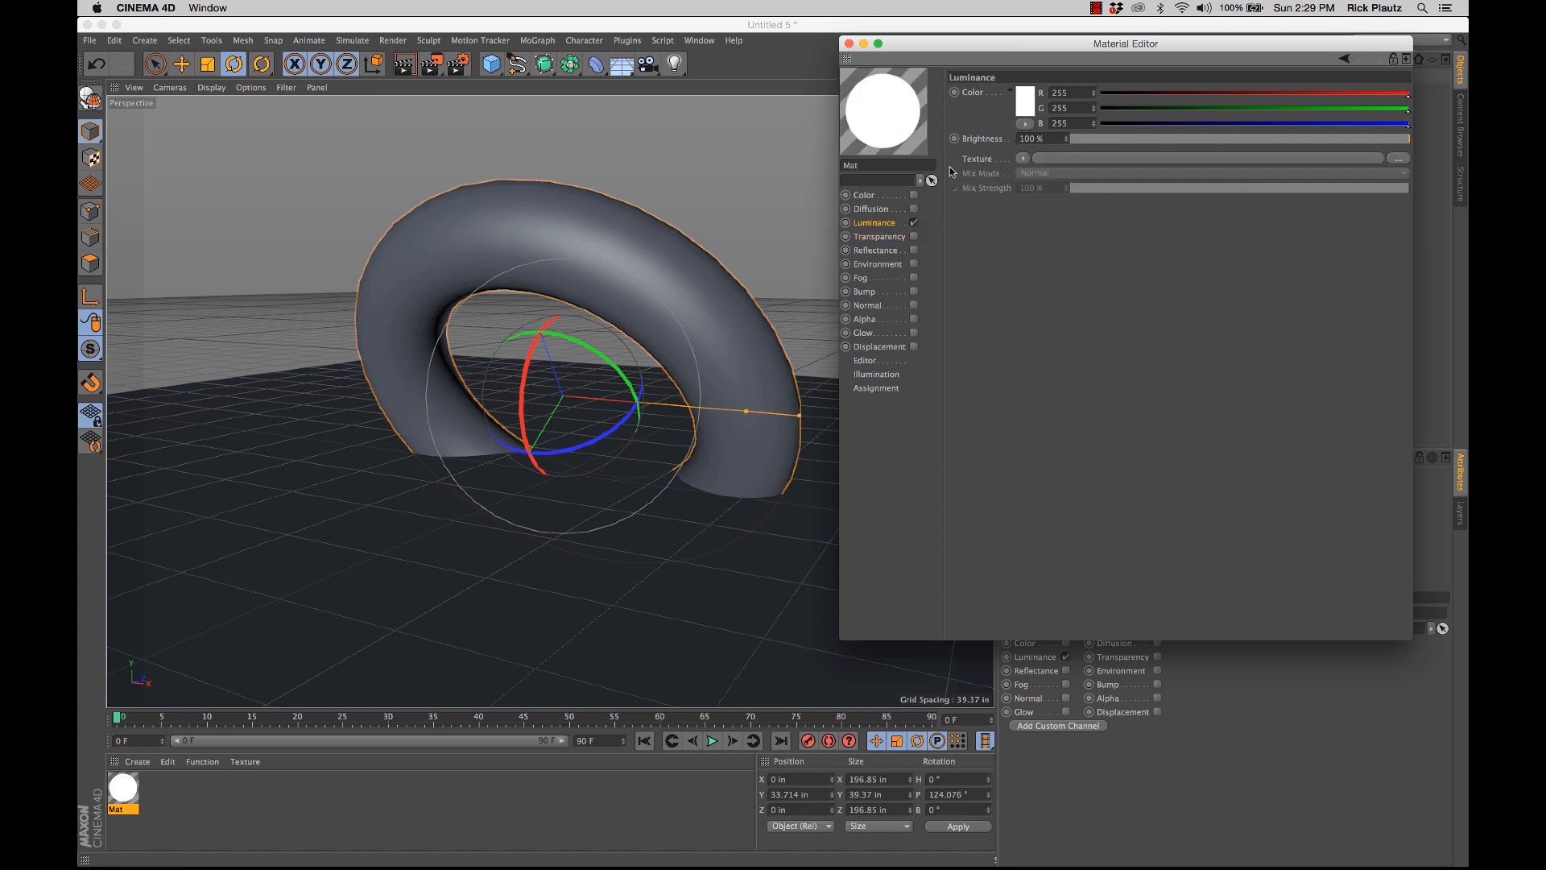
# Step: Set the material's luminance color to red (RGB 227, 26, 26) and apply the material to the torus
pyautogui.click(1021, 113)
pyautogui.click(1020, 78)
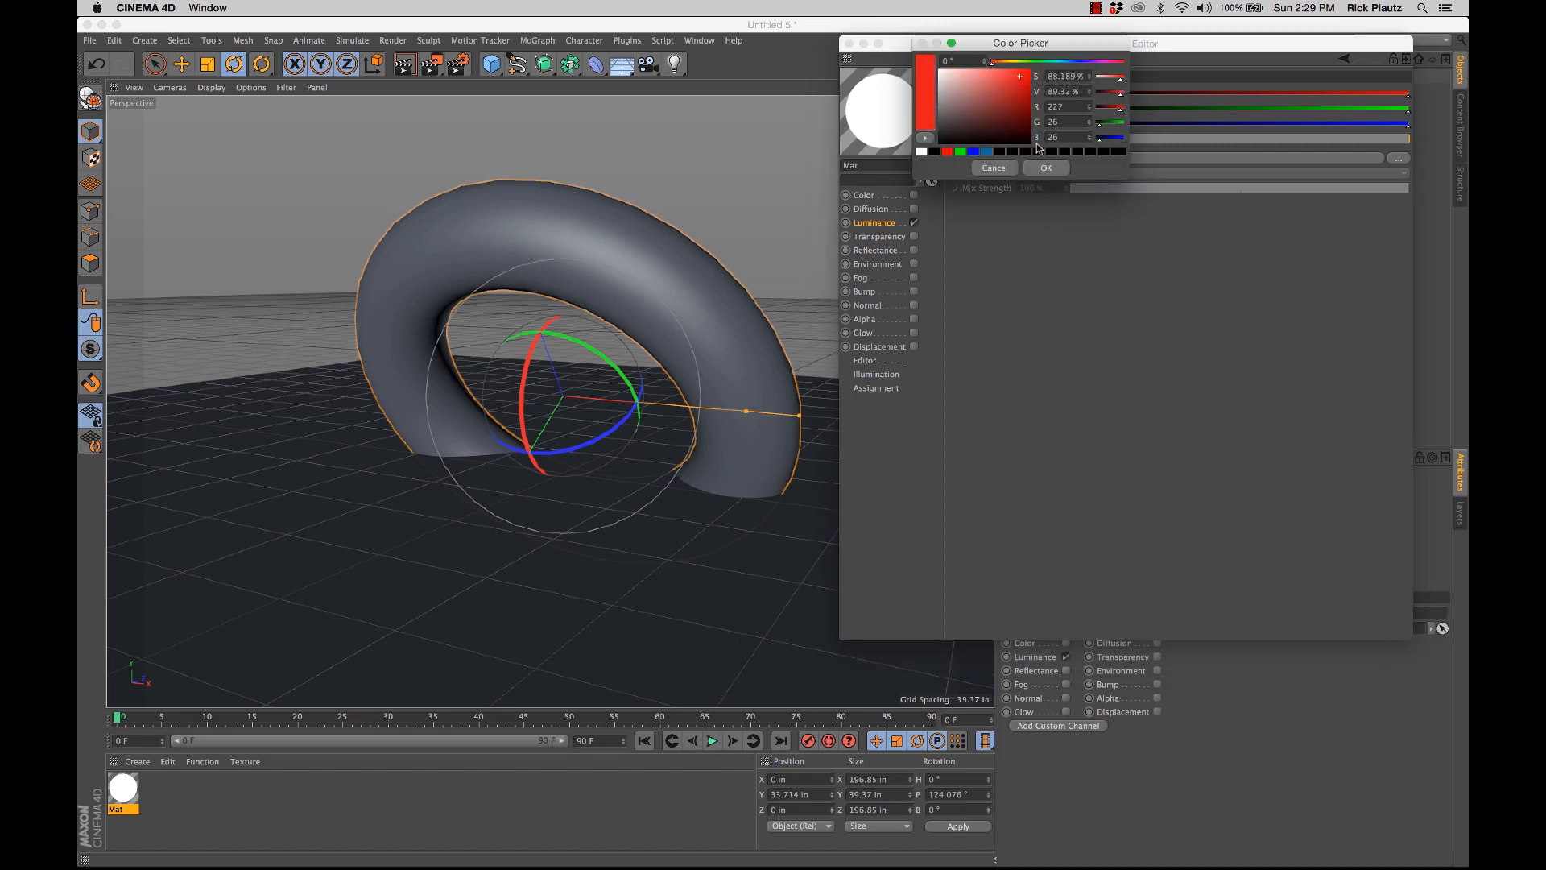
pyautogui.click(1048, 168)
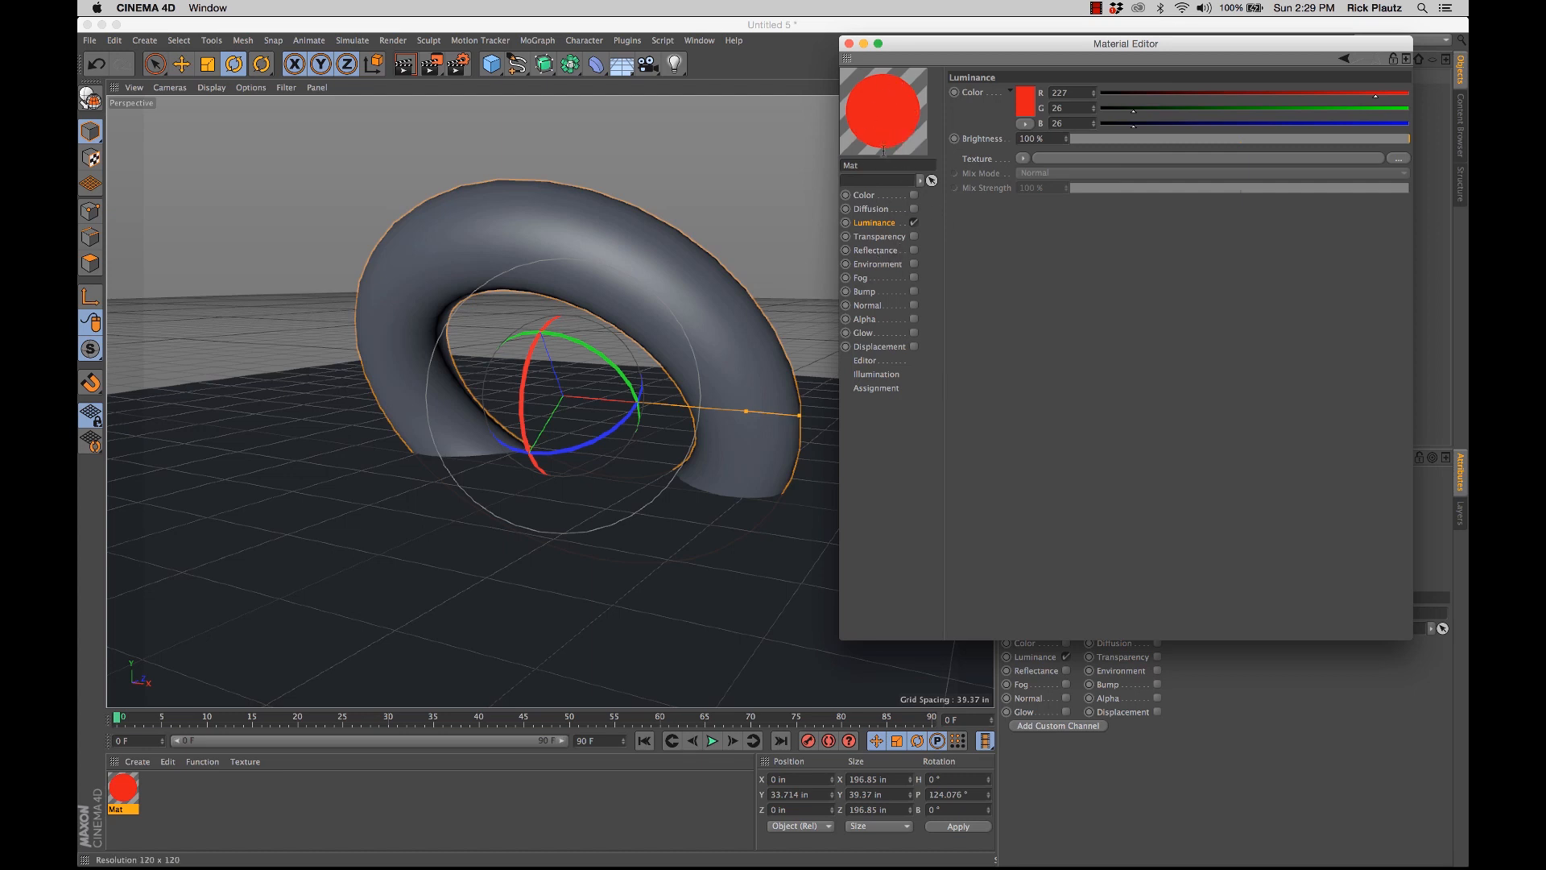
pyautogui.moveTo(129, 788); pyautogui.dragTo(673, 295)
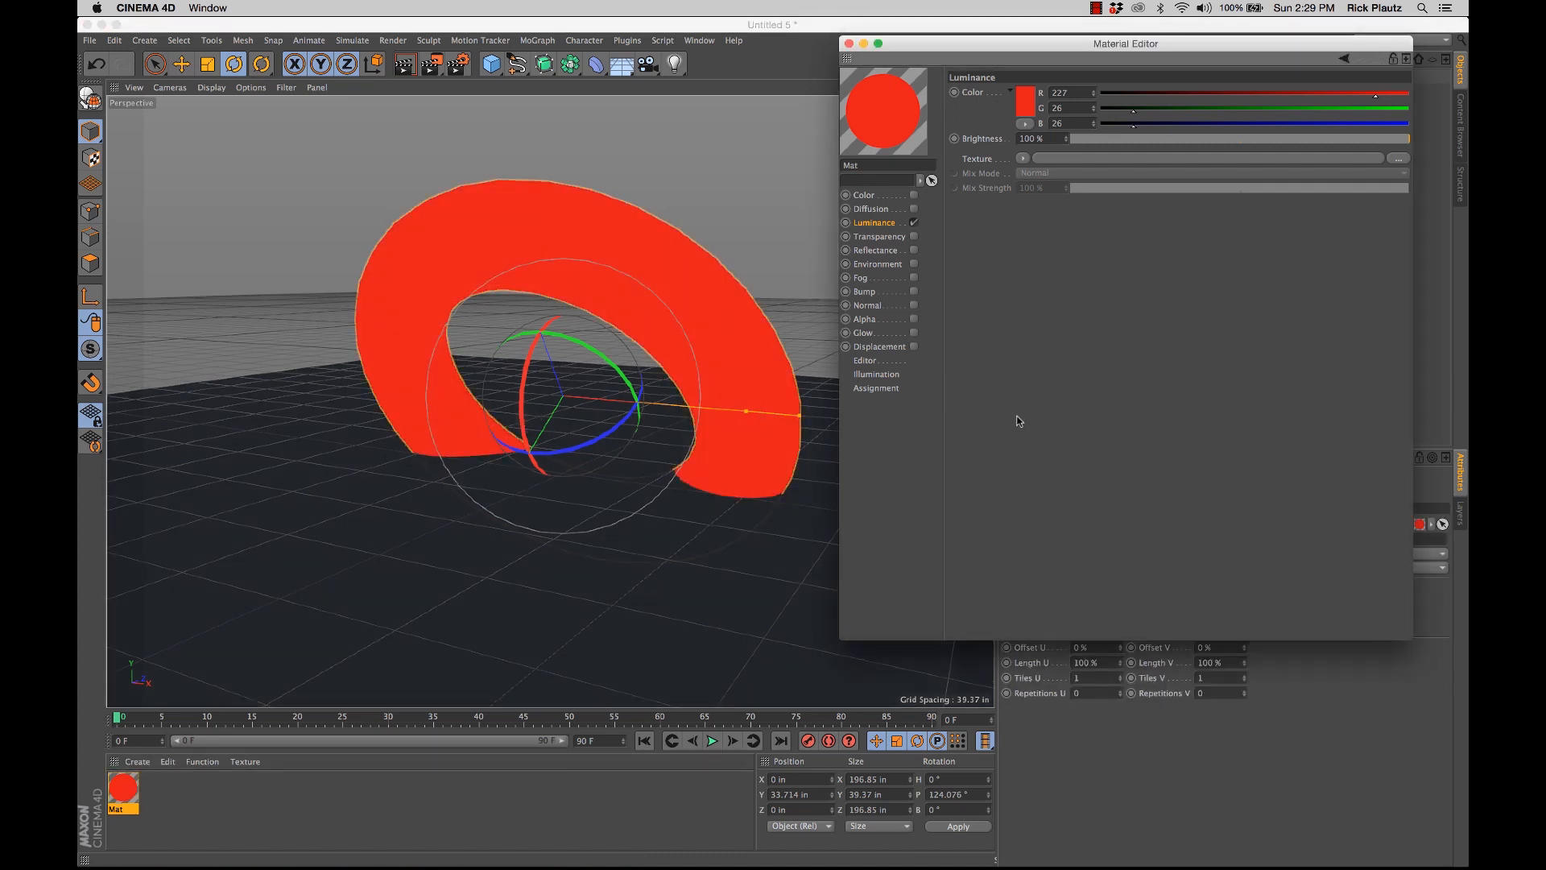
# Step: Render the red luminous torus and floor in the viewport
pyautogui.click(801, 582)
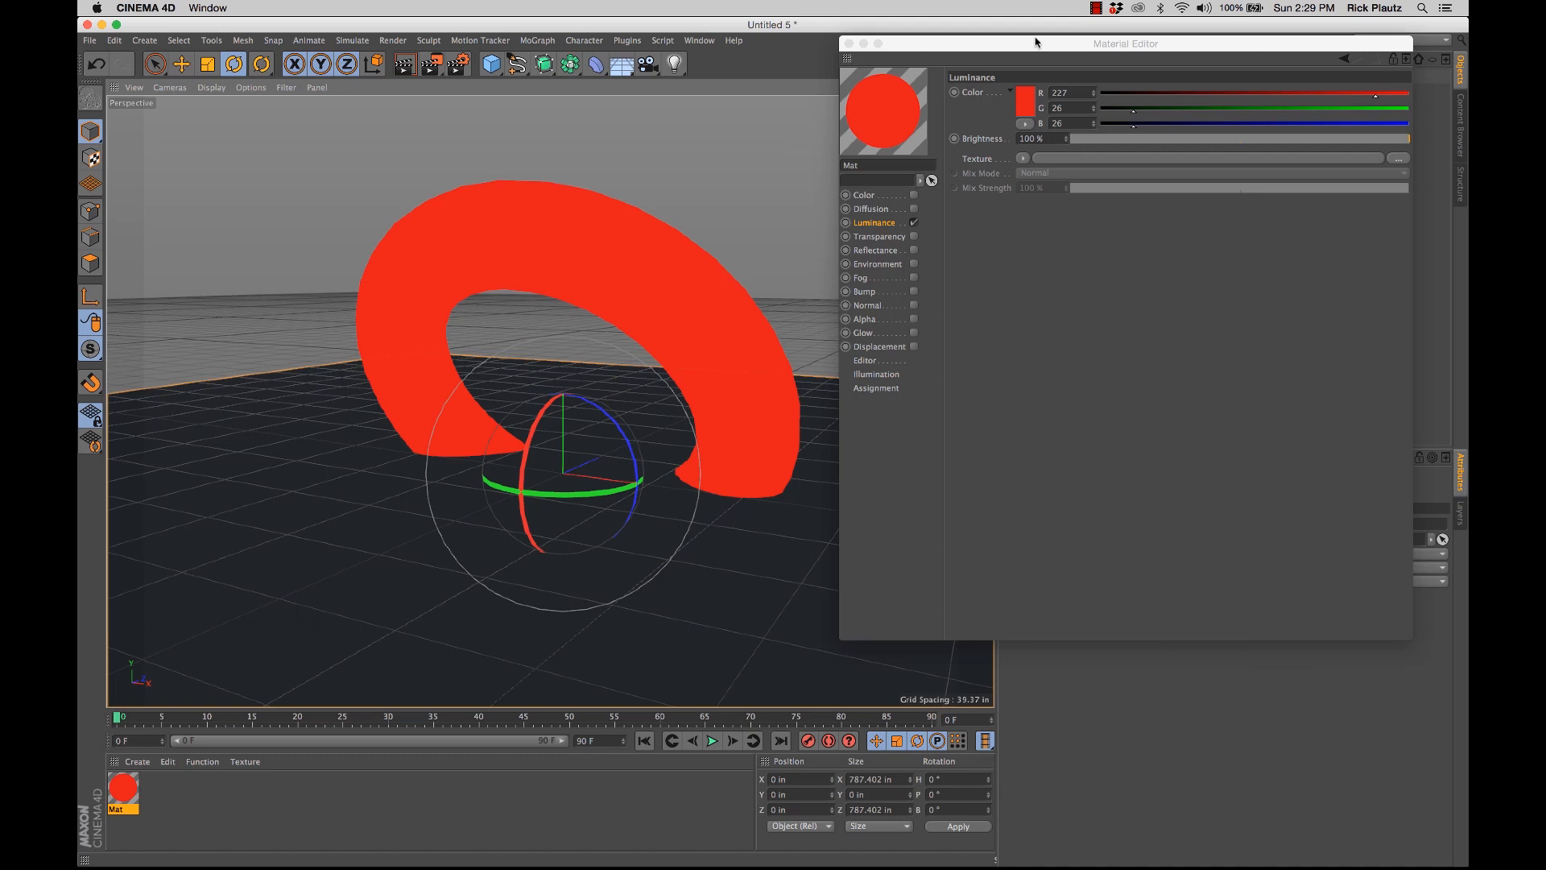
pyautogui.moveTo(1030, 48); pyautogui.dragTo(1050, 46)
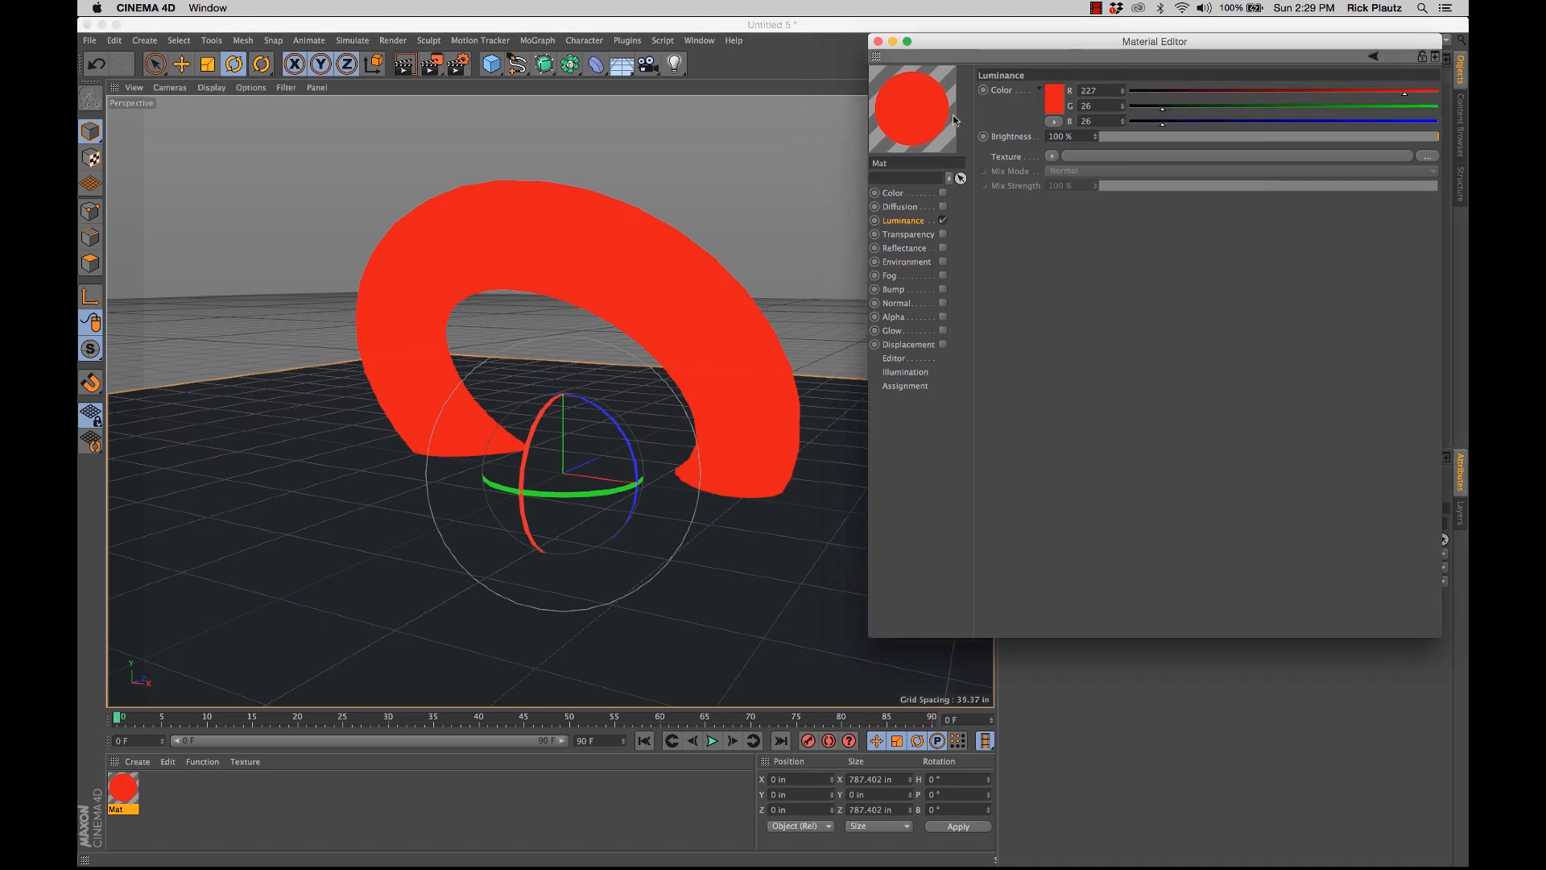
pyautogui.press('super+r')
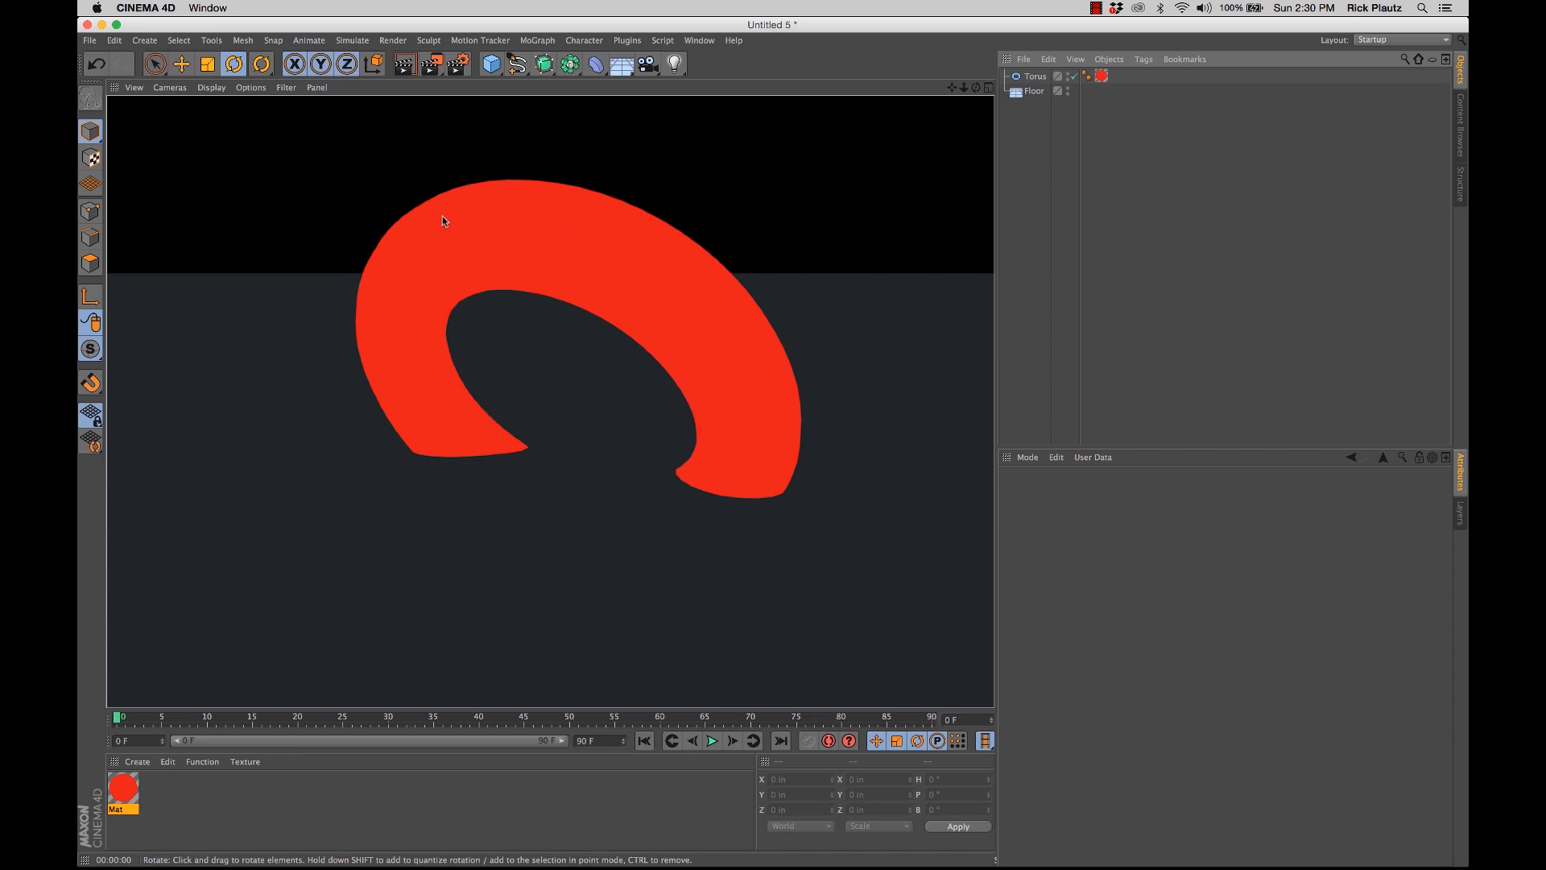
# Step: Set the renderer to Physical with the Global Illumination effect added, and render the torus scene in the viewport
pyautogui.click(459, 63)
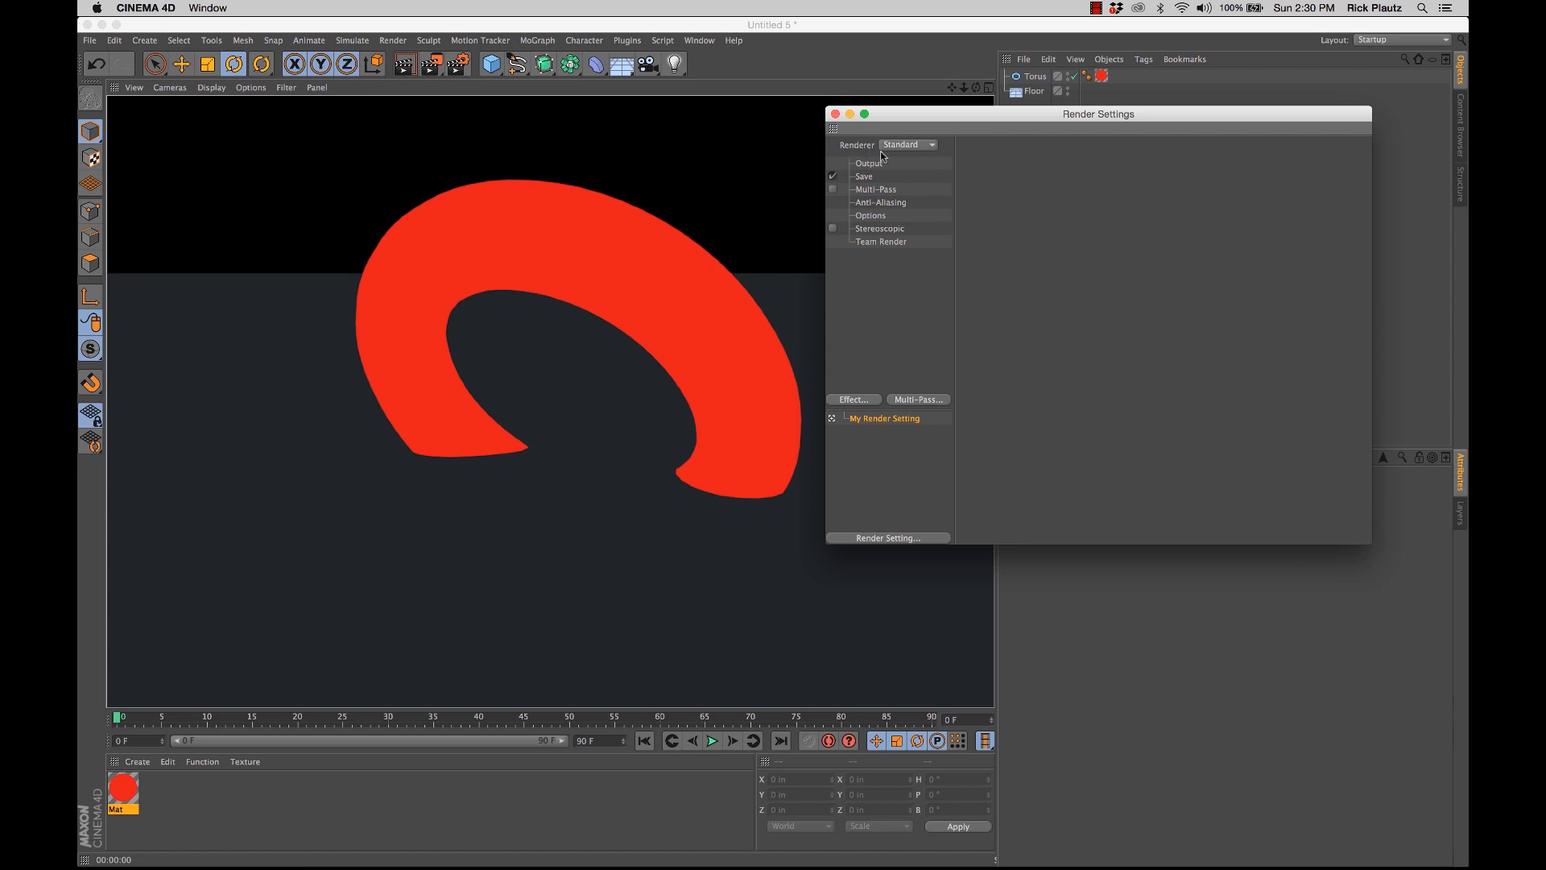
pyautogui.click(932, 147)
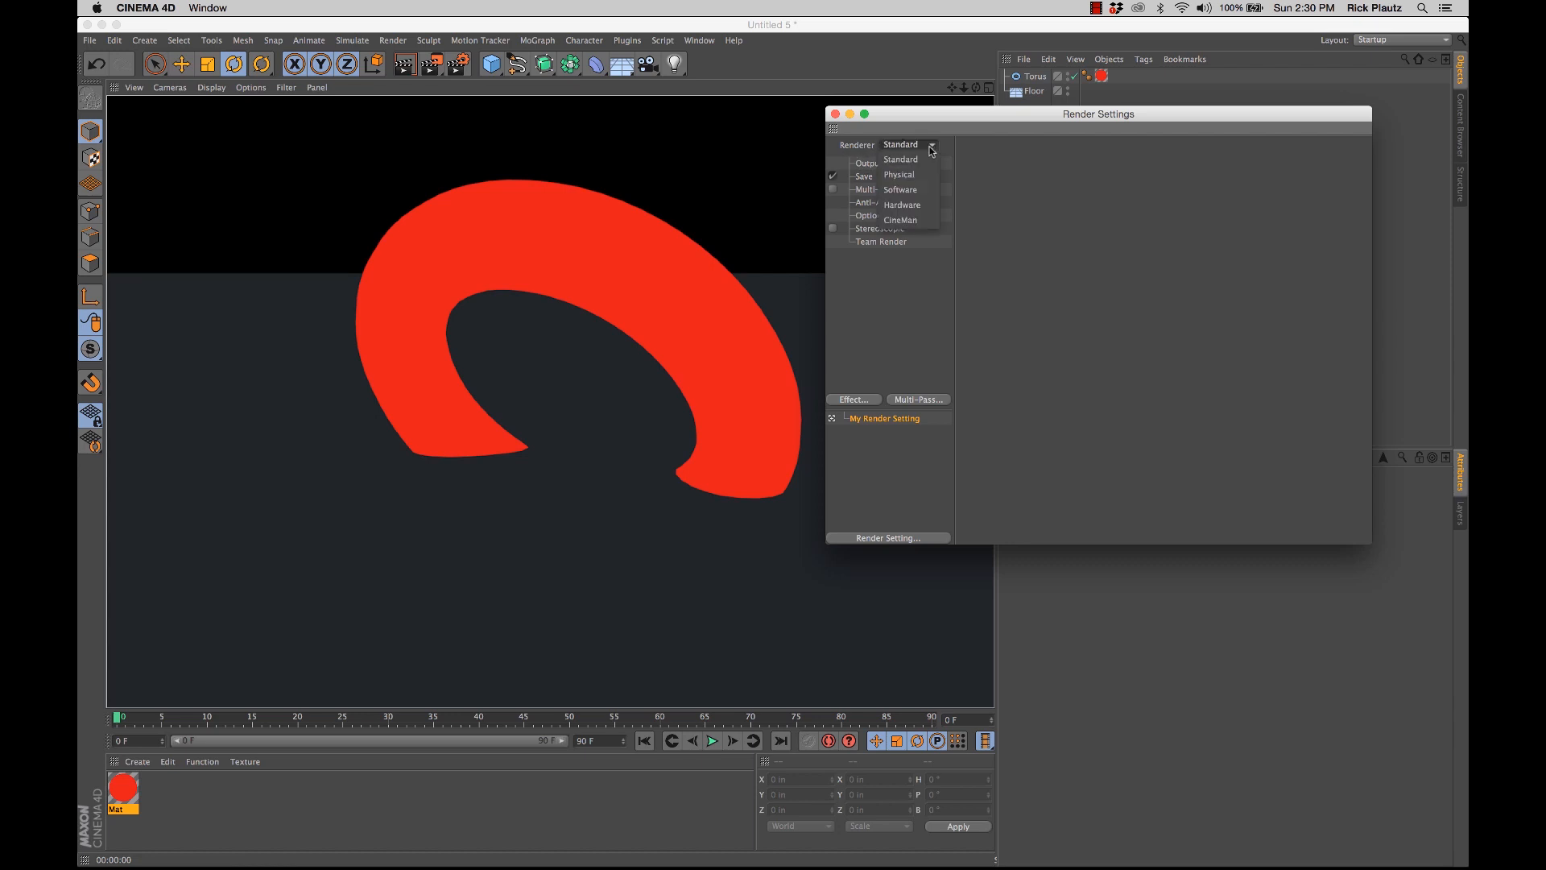
pyautogui.click(930, 177)
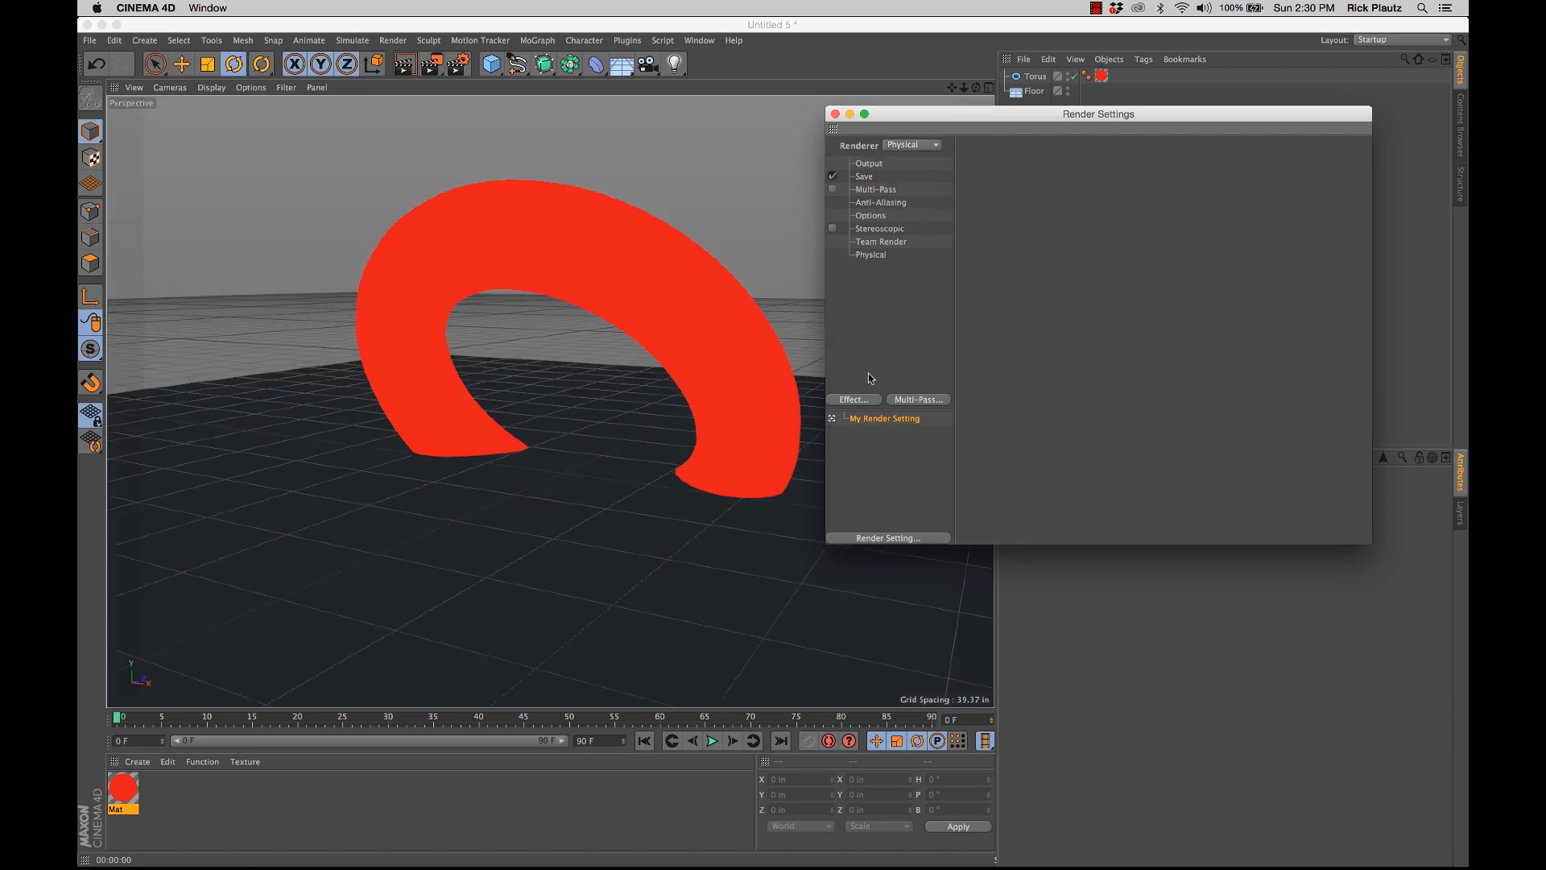
pyautogui.click(858, 400)
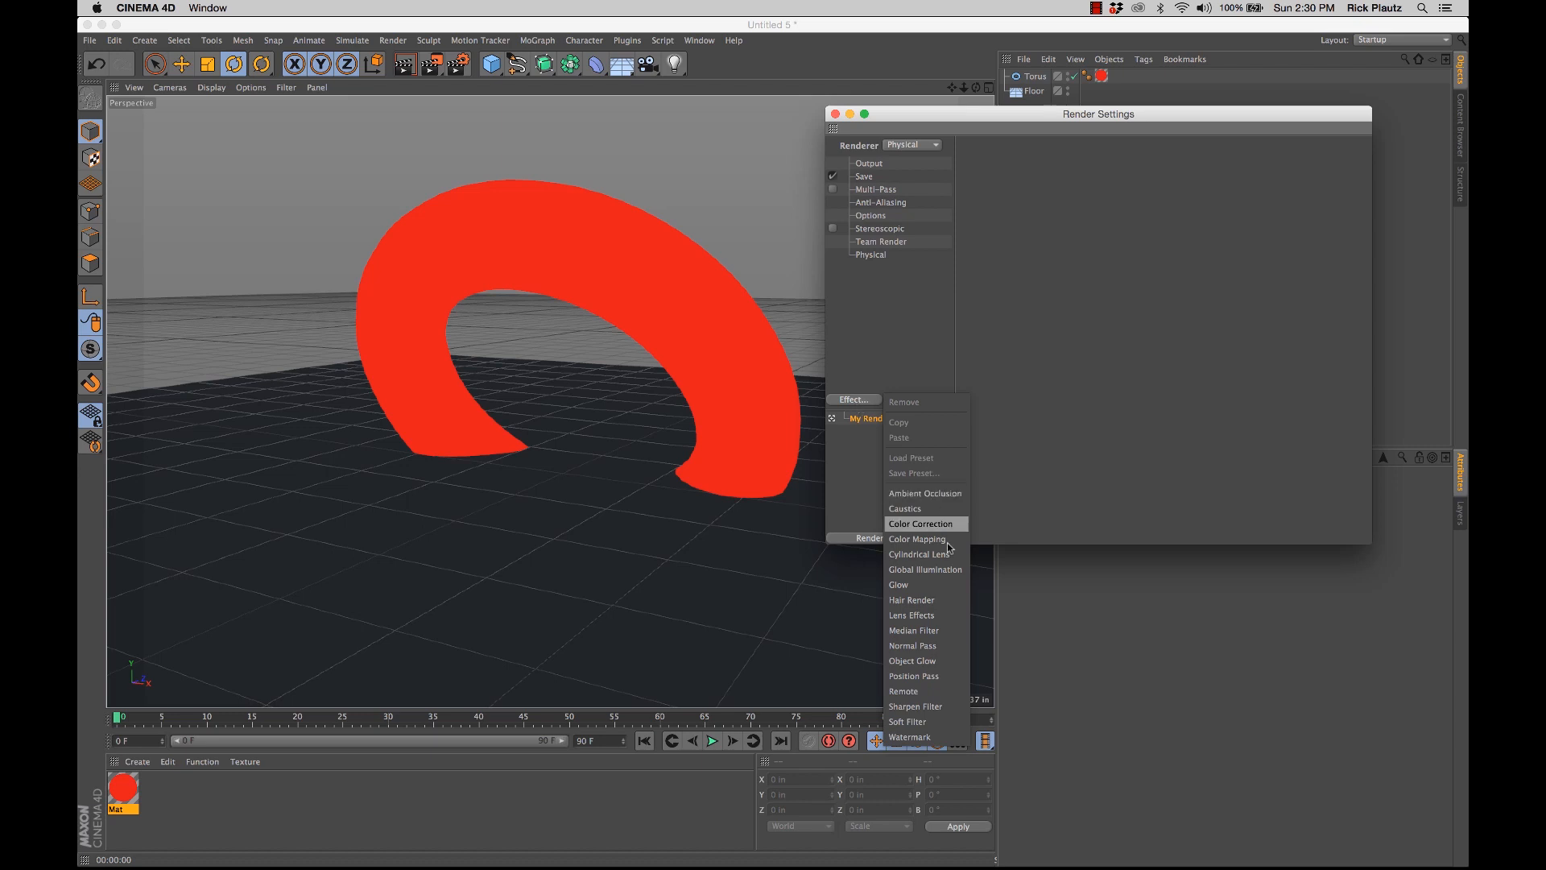
pyautogui.click(941, 572)
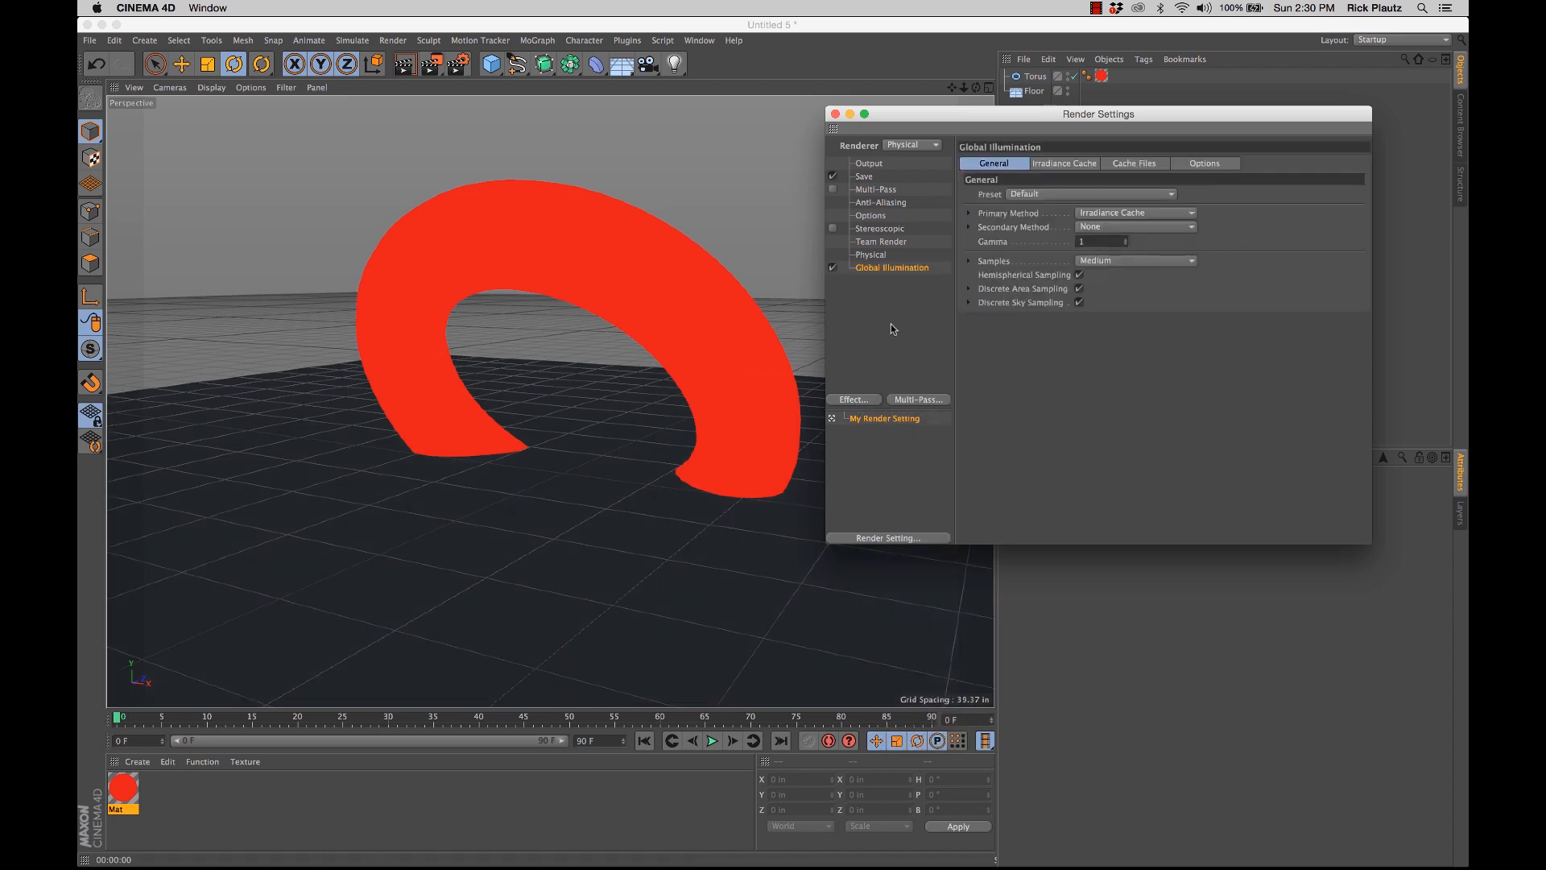
pyautogui.click(813, 108)
pyautogui.press('super+r')
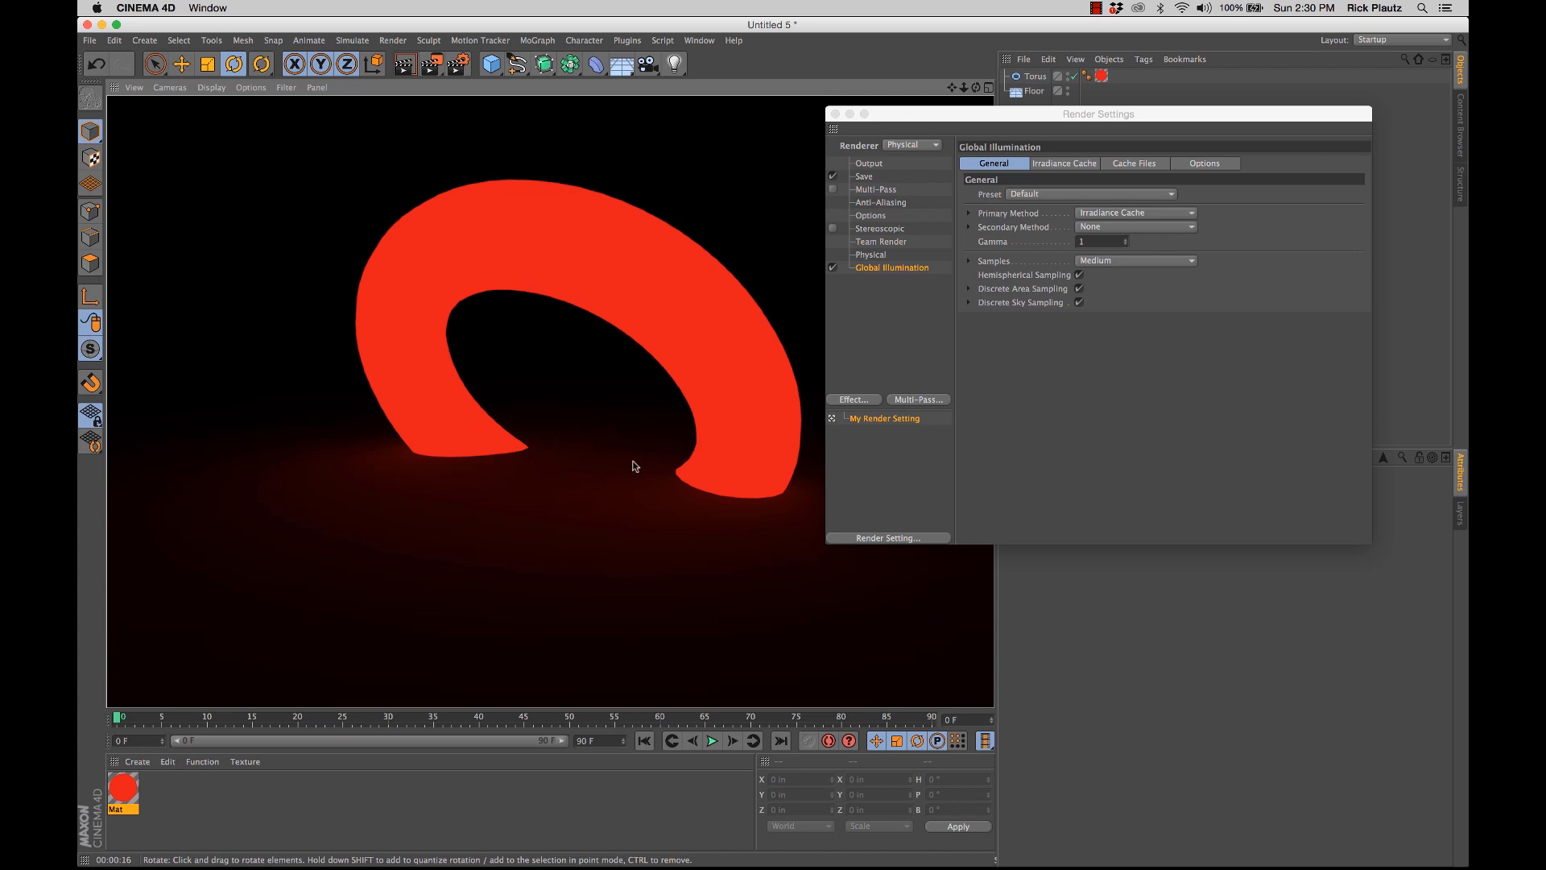
# Step: Create a second material with default settings, apply it to the floor and close the render settings
pyautogui.doubleClick(215, 805)
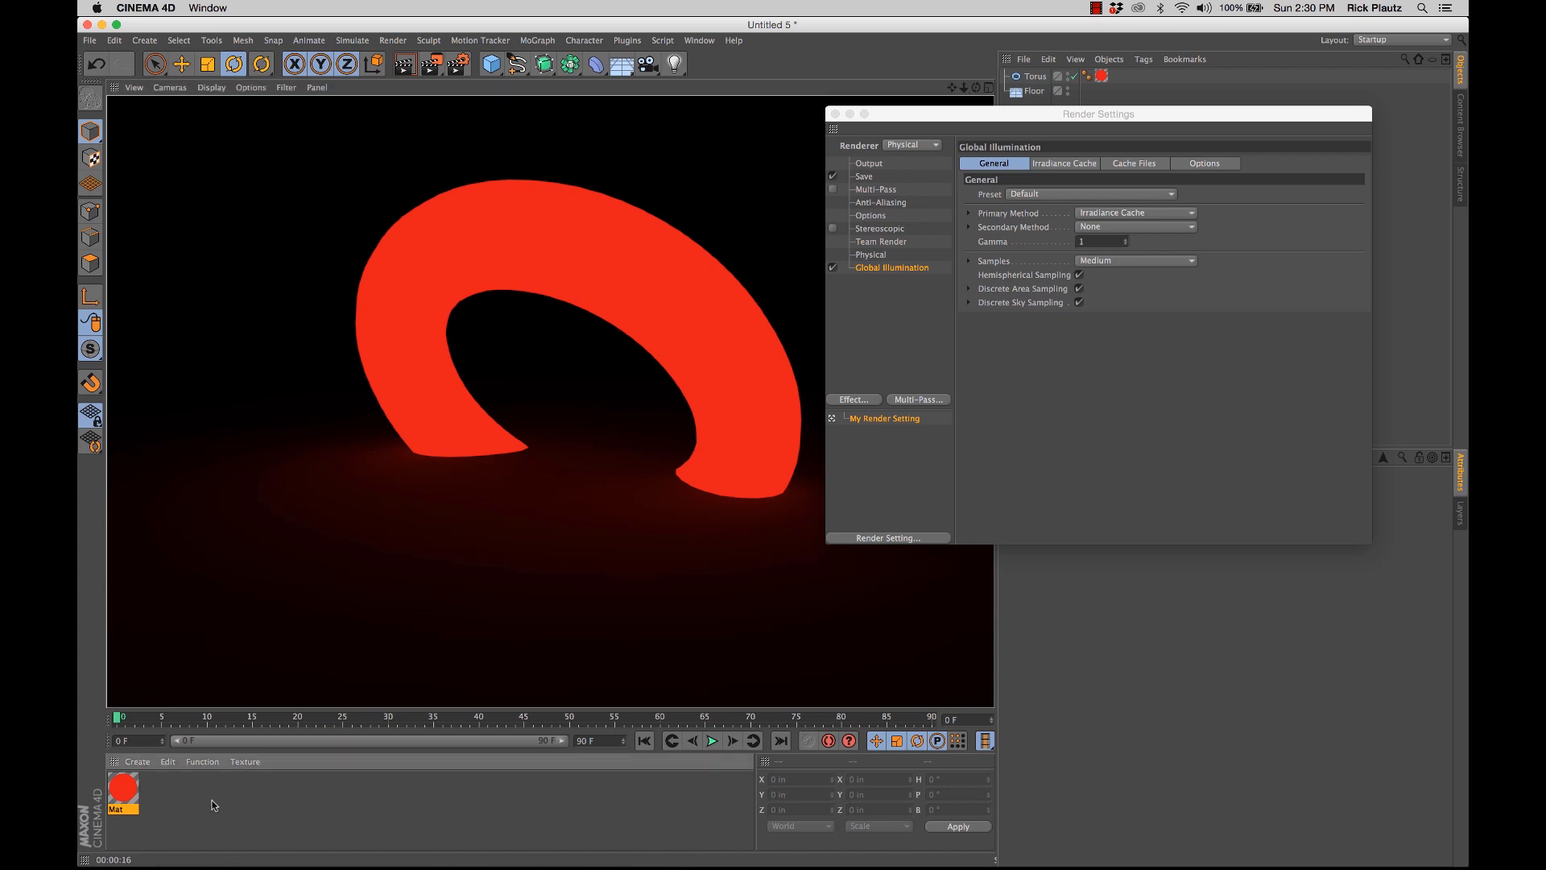
pyautogui.moveTo(115, 795); pyautogui.dragTo(366, 580)
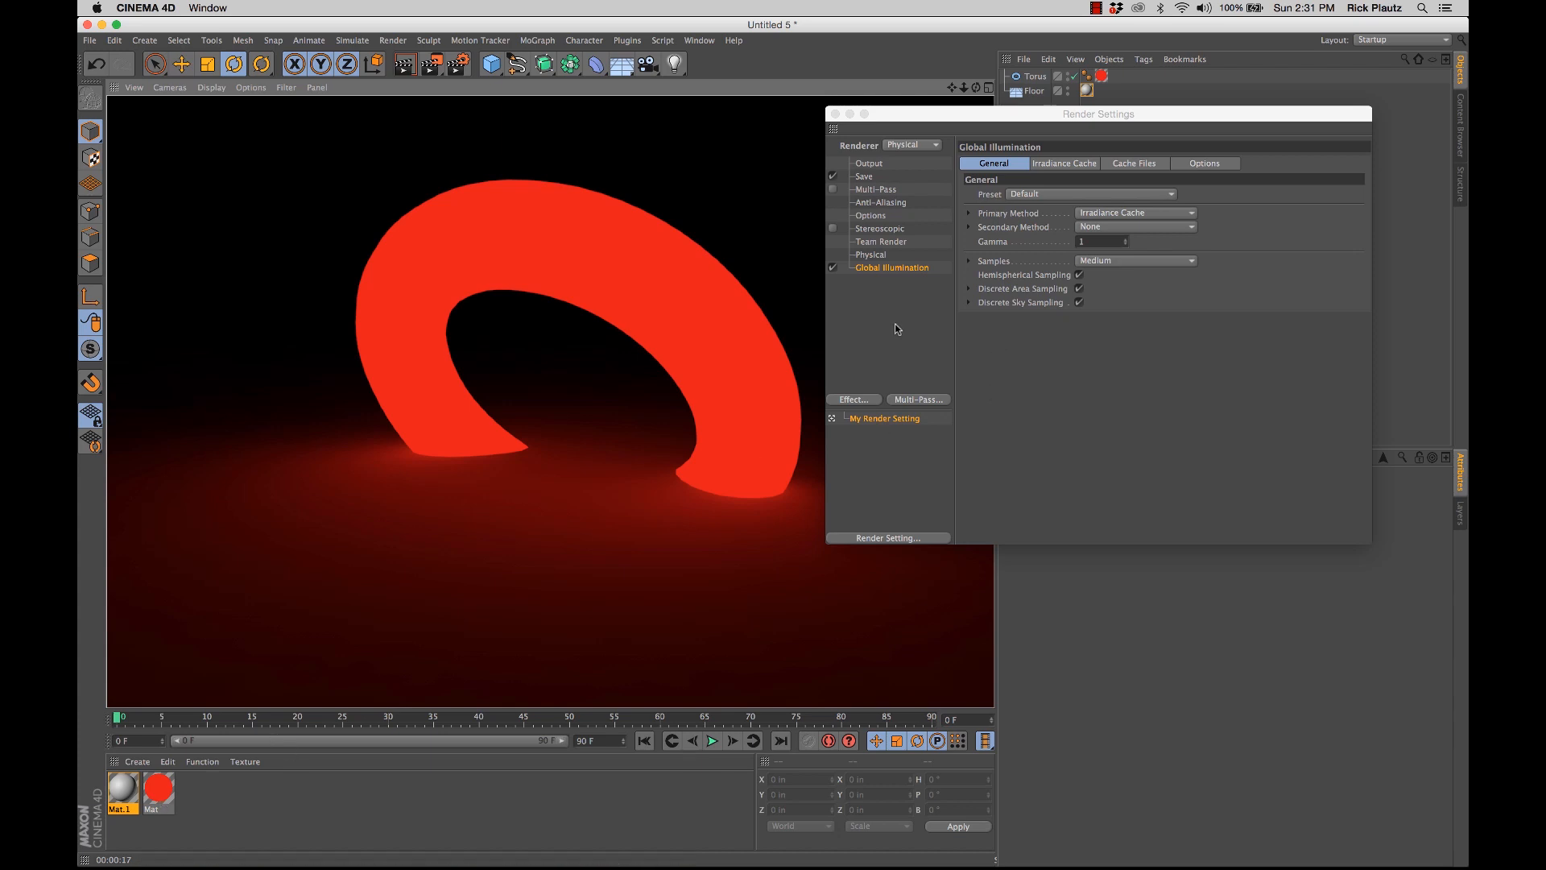
pyautogui.click(835, 114)
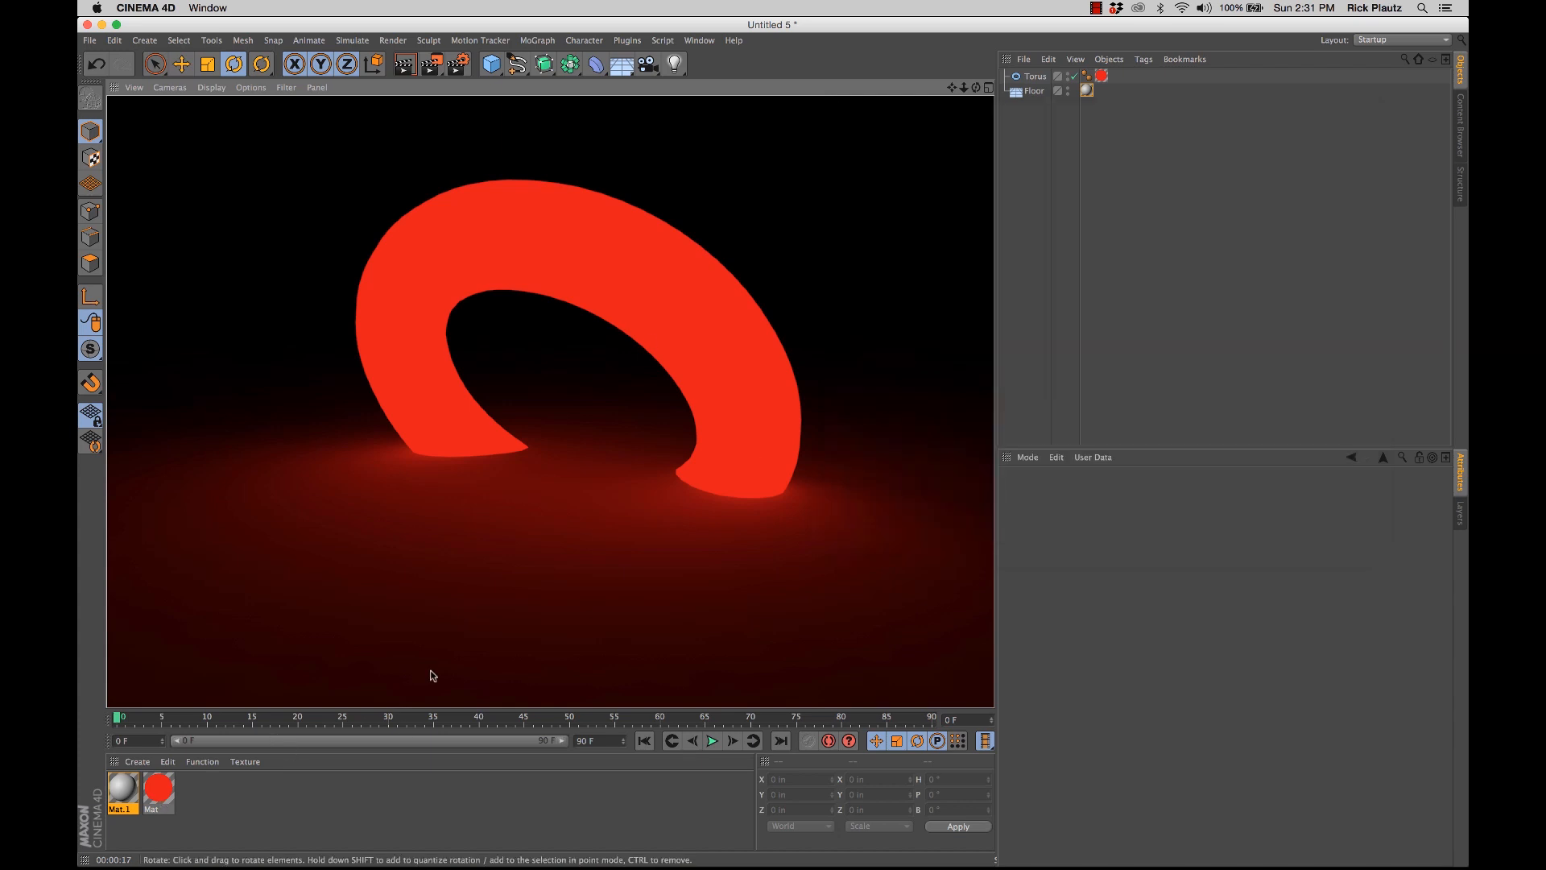
pyautogui.click(295, 805)
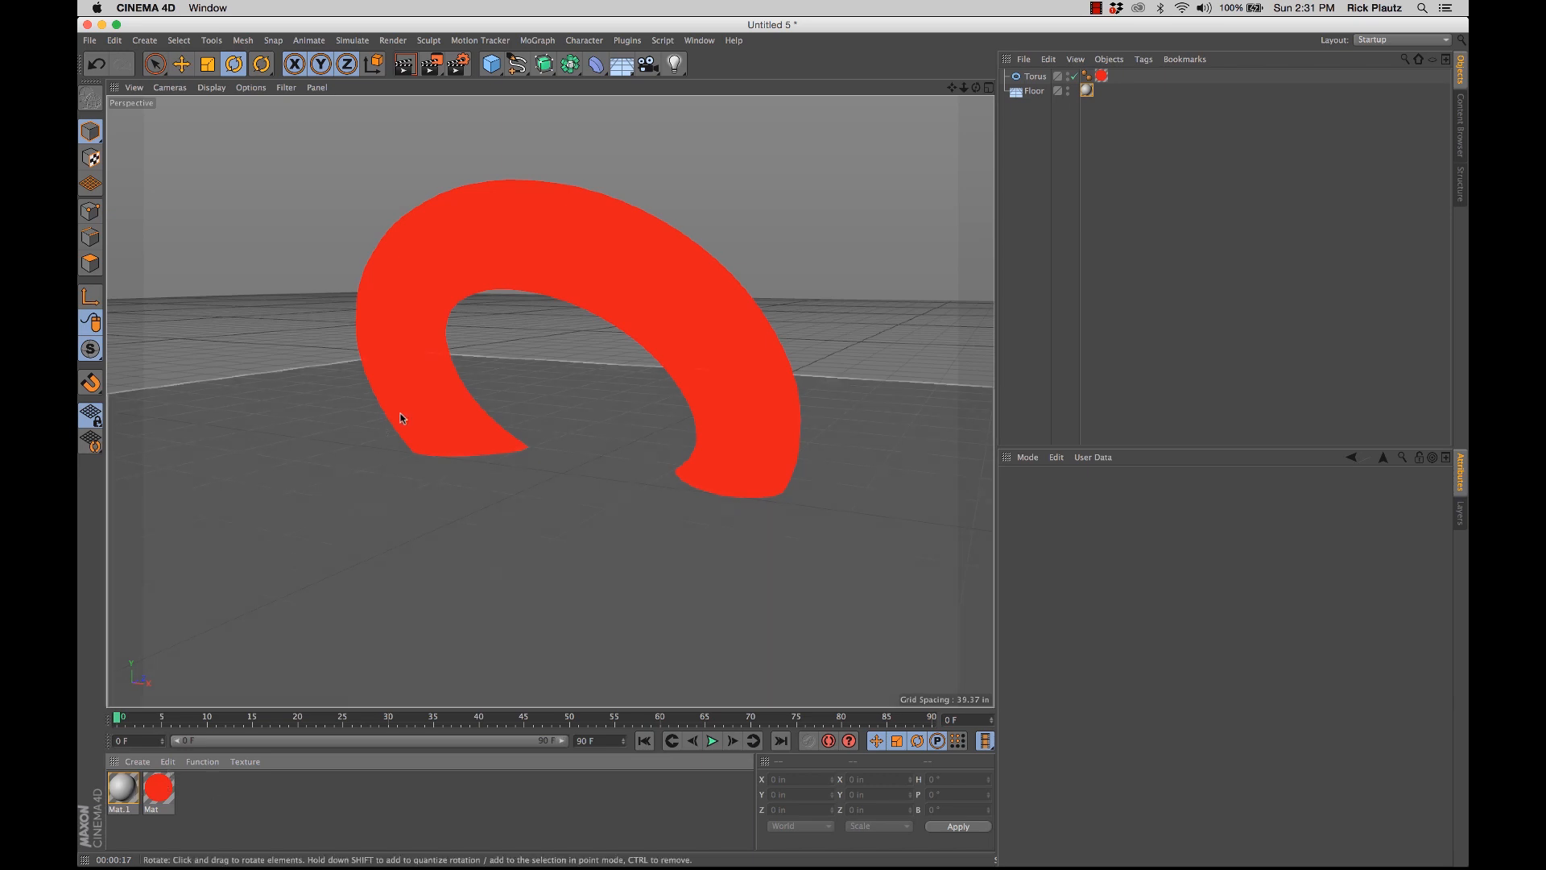
# Step: Replace the torus with a Sphere raised about 53 in above the floor's centre
pyautogui.click(562, 223)
pyautogui.press('Delete')
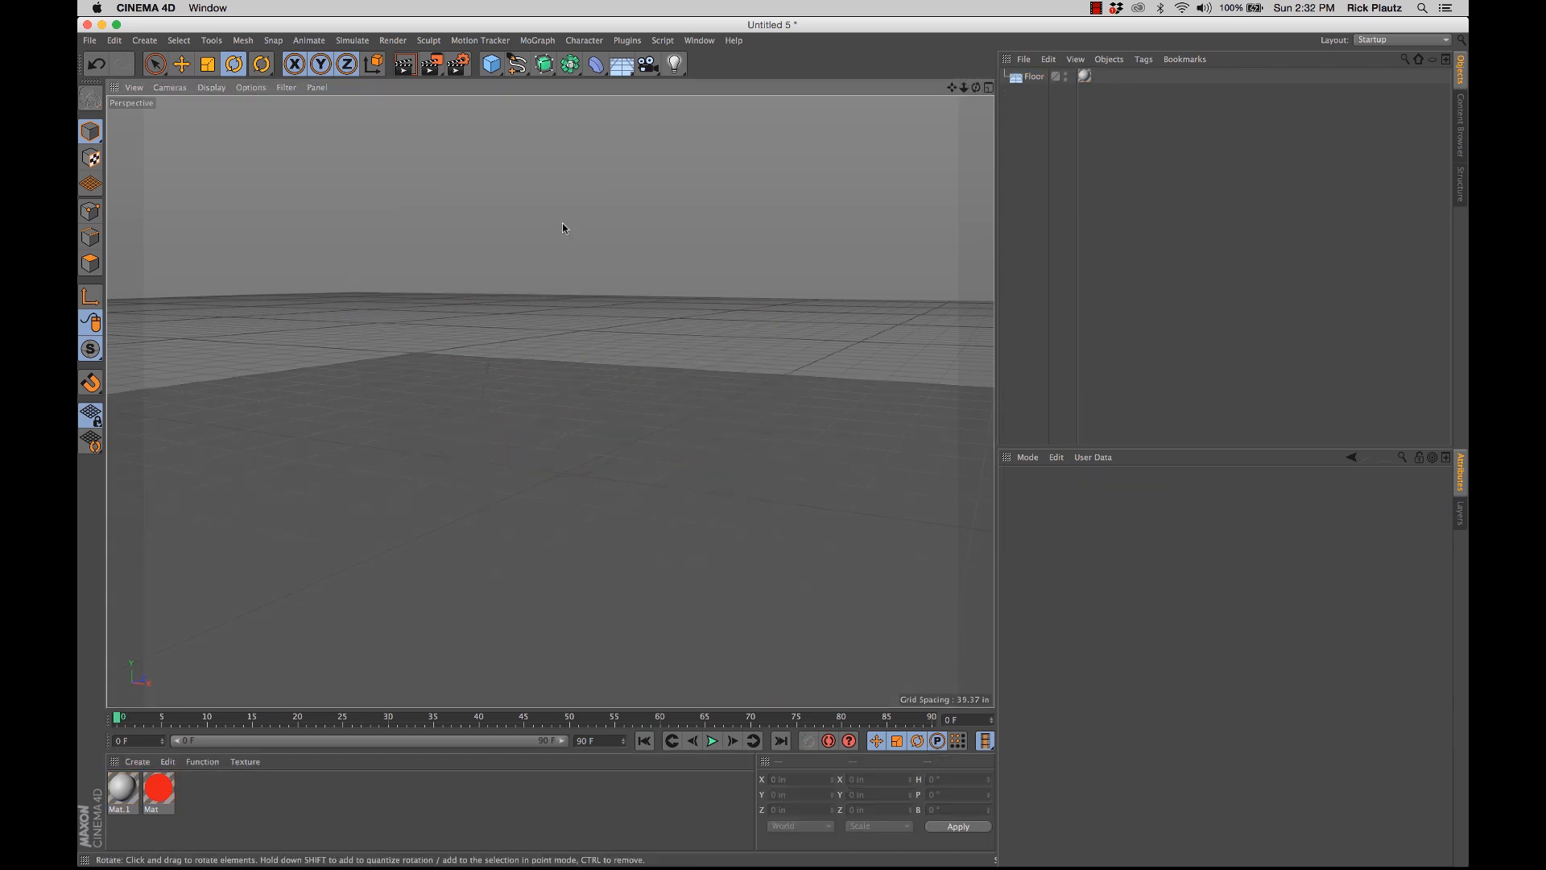
pyautogui.click(492, 64)
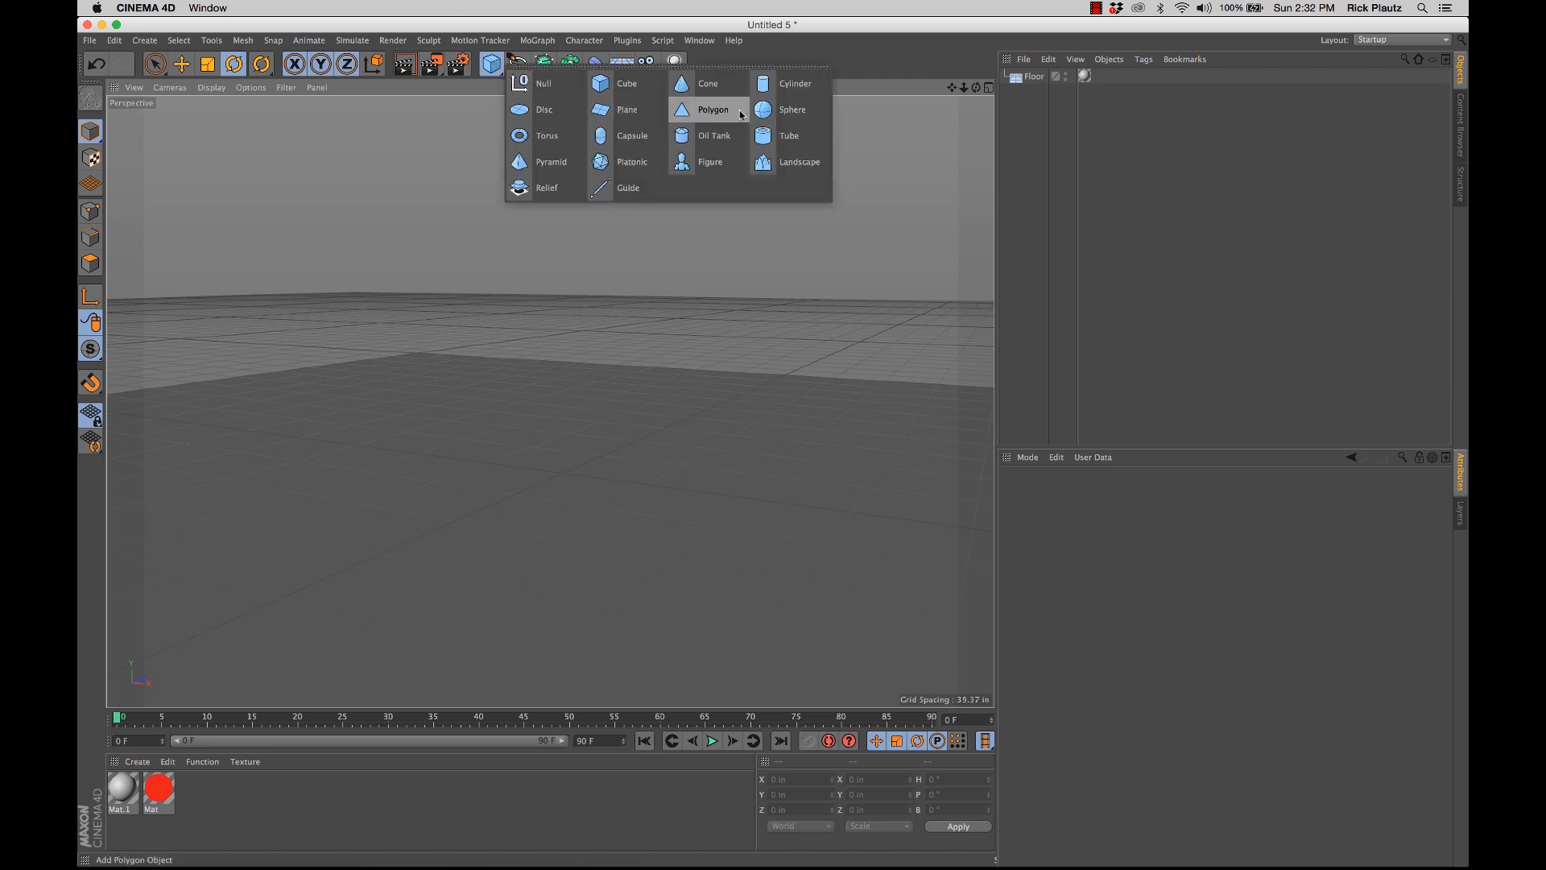
pyautogui.click(787, 109)
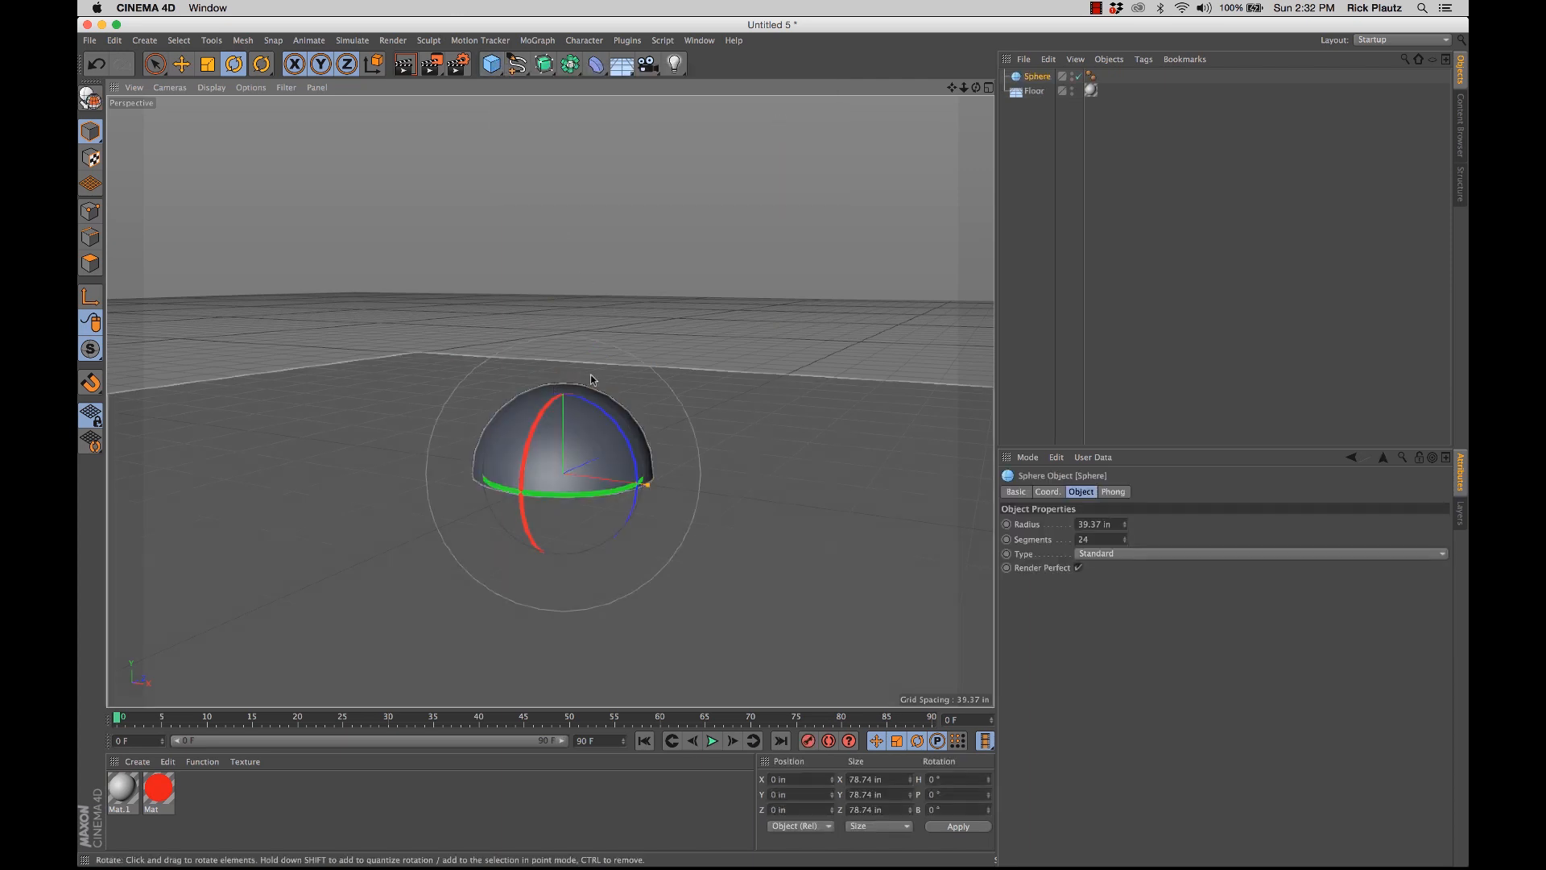
pyautogui.press('e')
pyautogui.moveTo(564, 411); pyautogui.dragTo(563, 289)
pyautogui.click(427, 807)
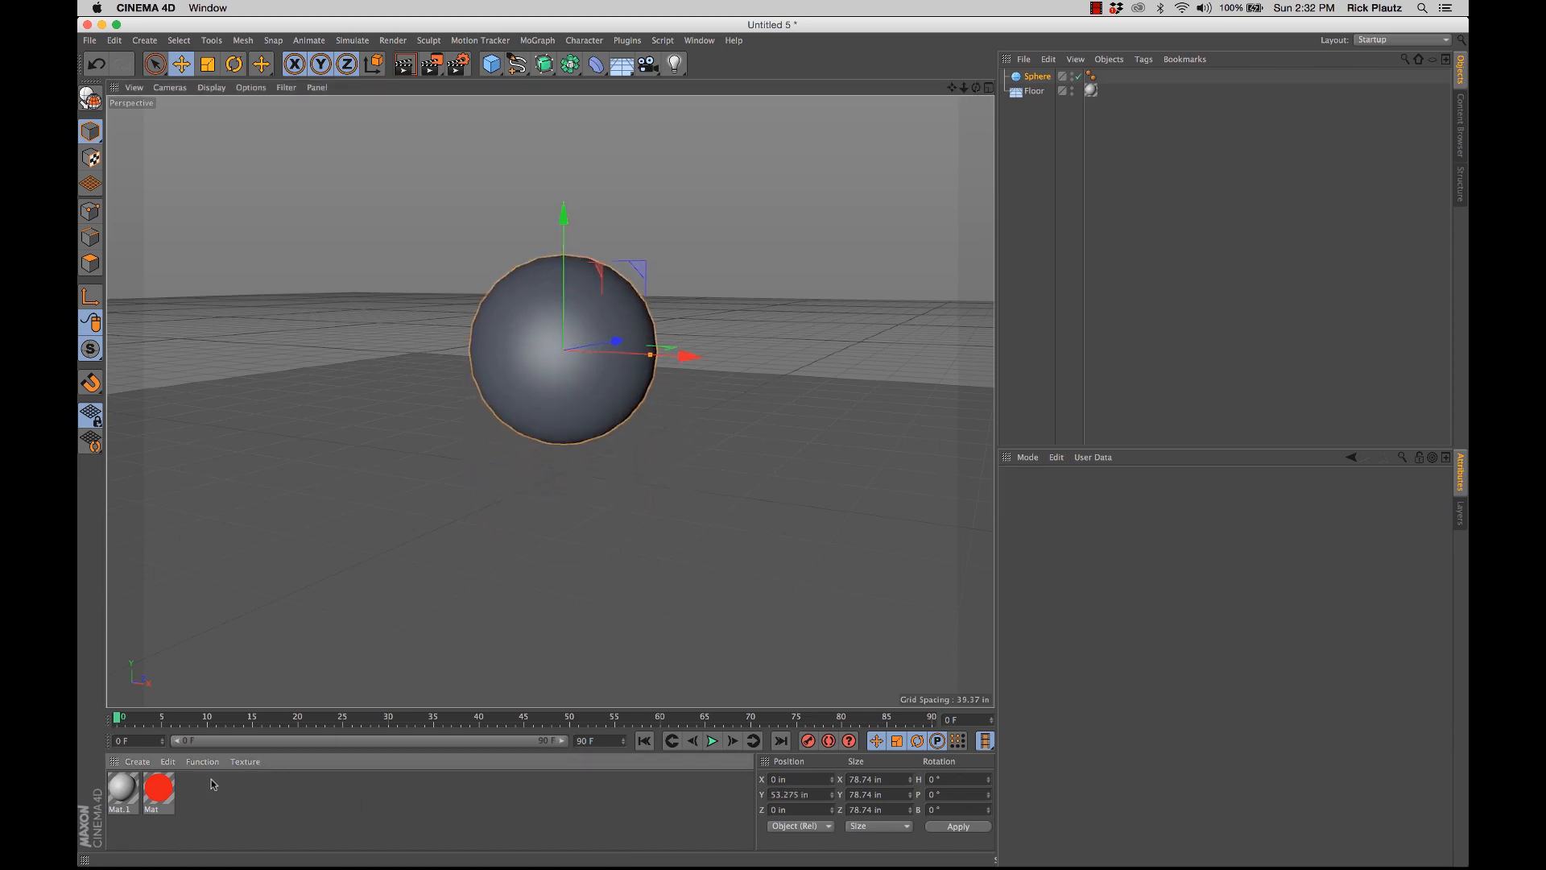
# Step: Load Road_Trip_0013.exr from the Model_Tool_Sweep tex folder on the Desktop as the red material's luminance texture
pyautogui.doubleClick(165, 789)
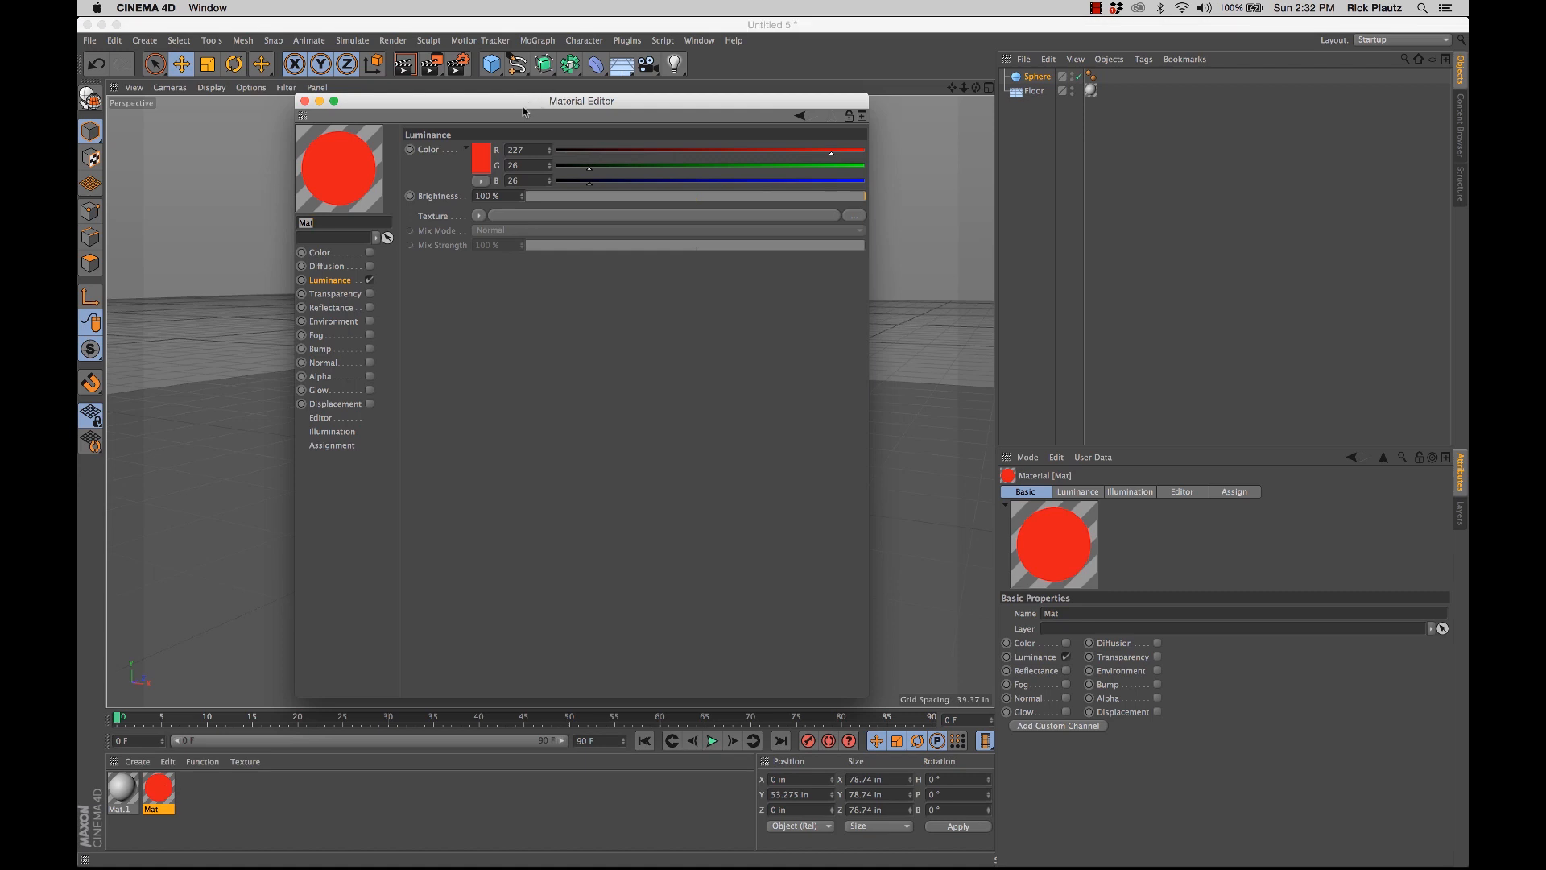
pyautogui.moveTo(524, 106); pyautogui.dragTo(1000, 151)
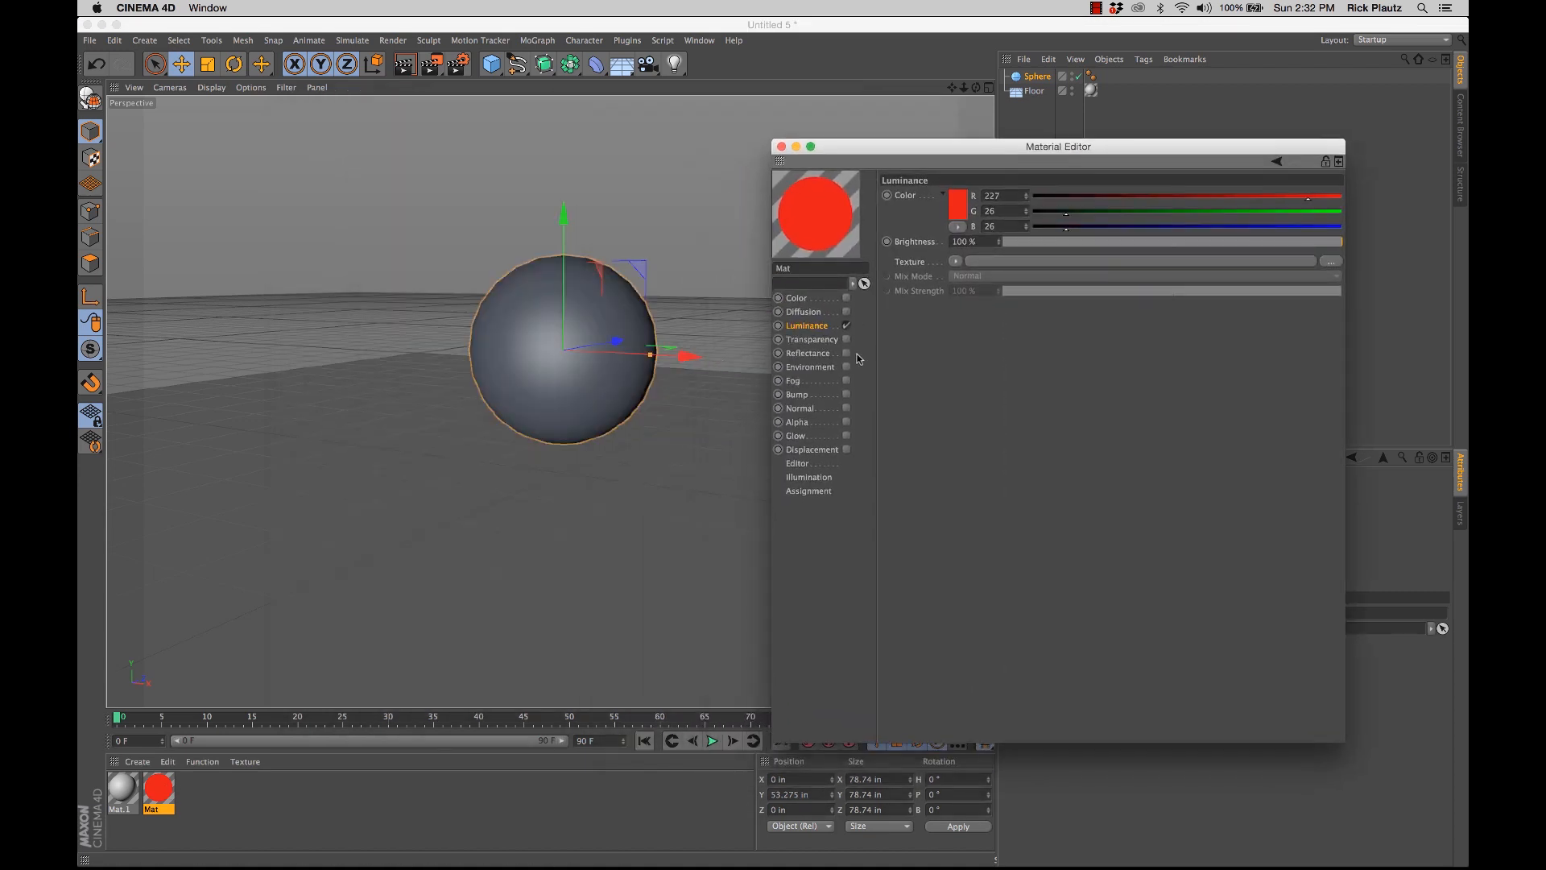
pyautogui.click(1023, 263)
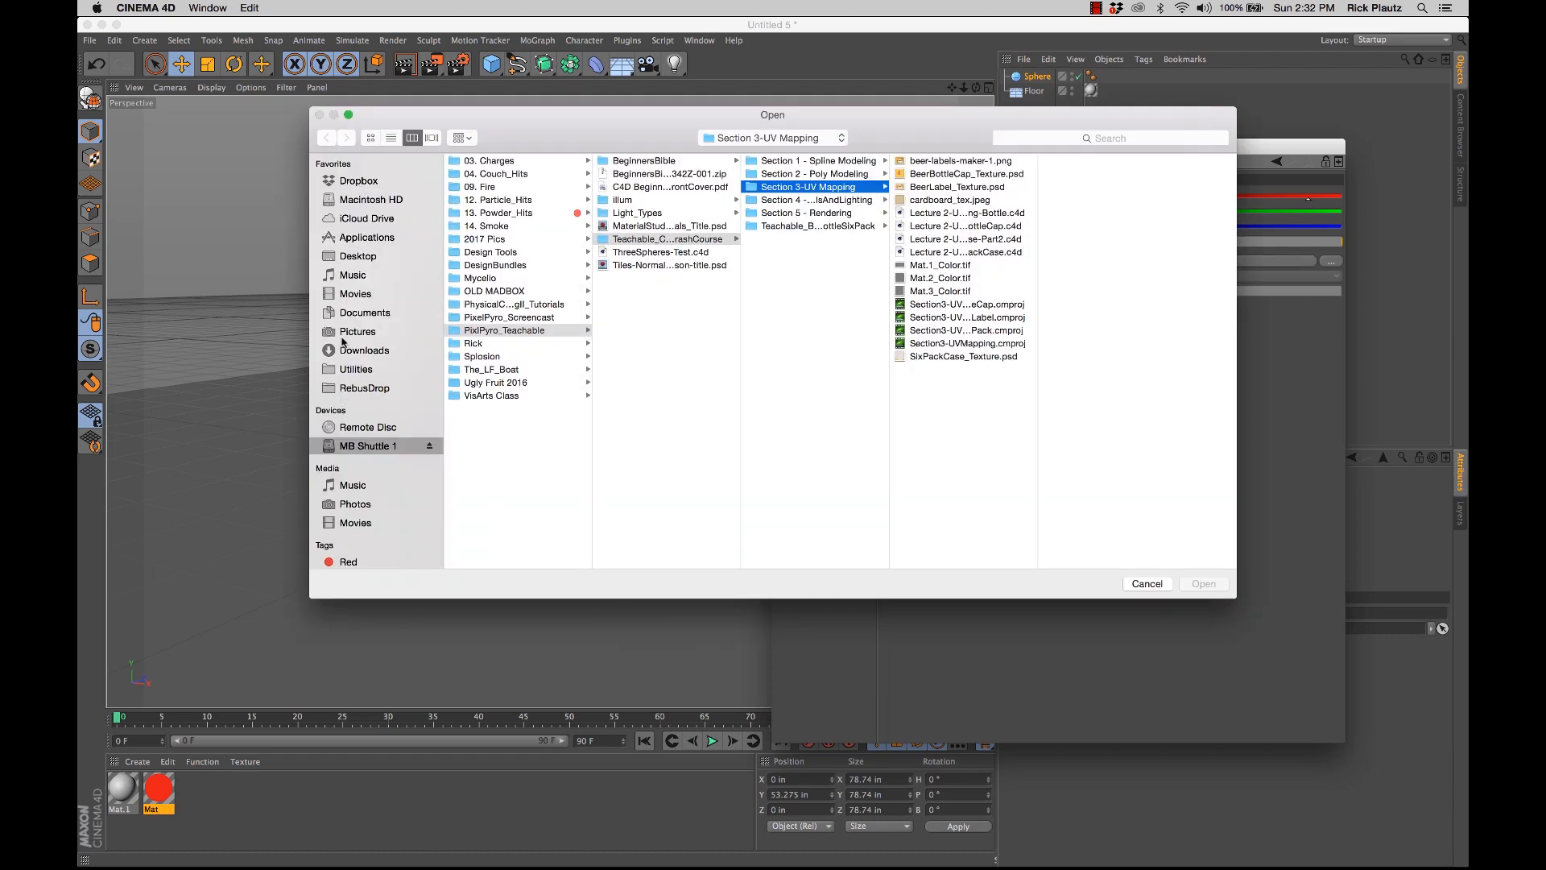
pyautogui.click(359, 258)
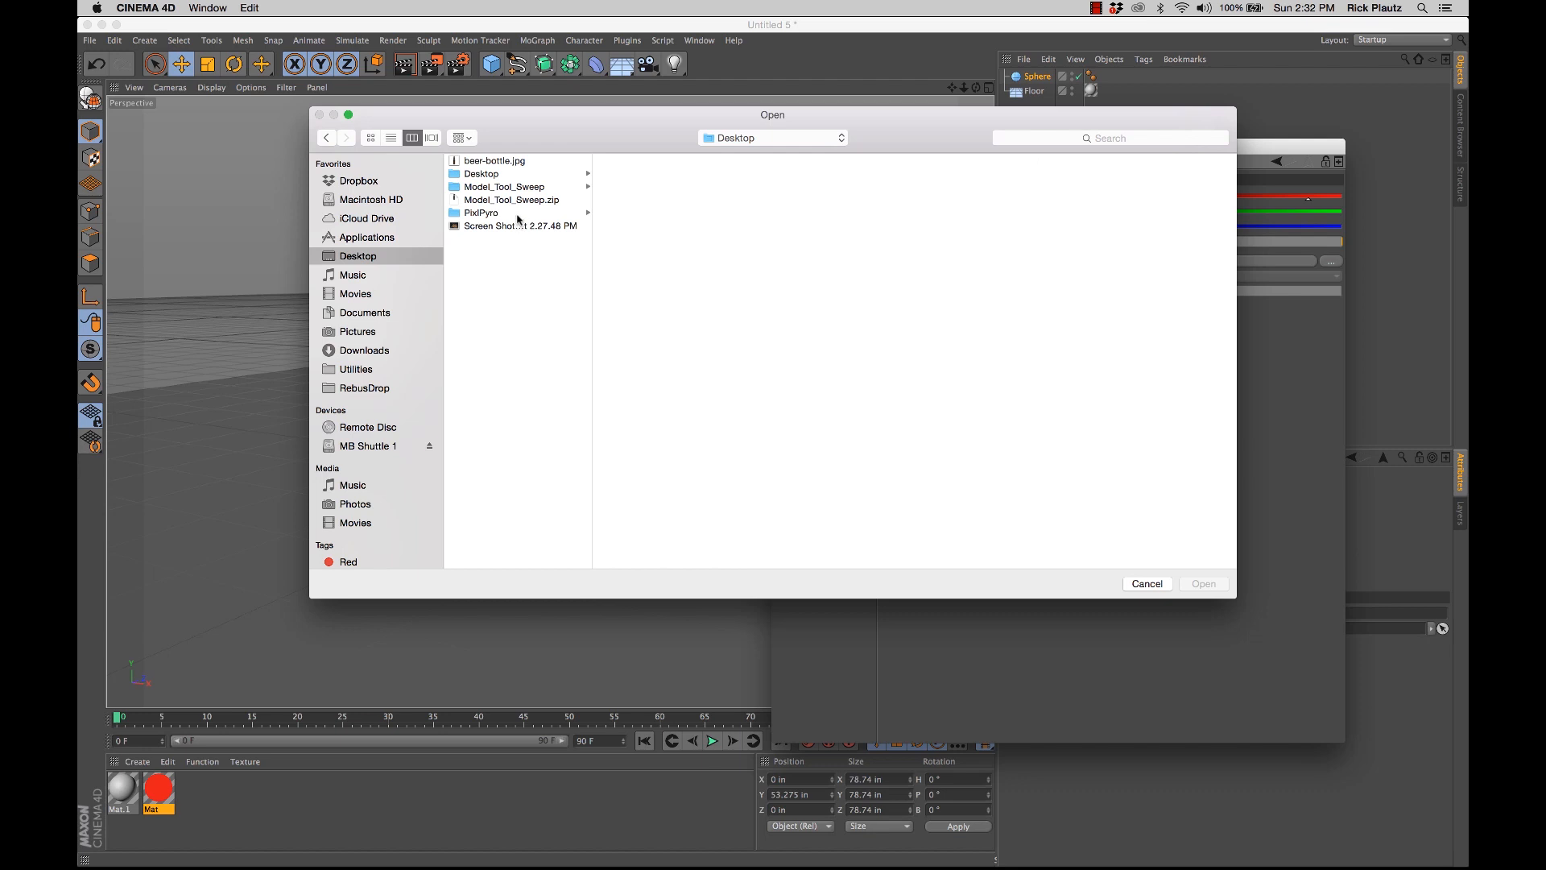
pyautogui.click(524, 188)
pyautogui.click(663, 278)
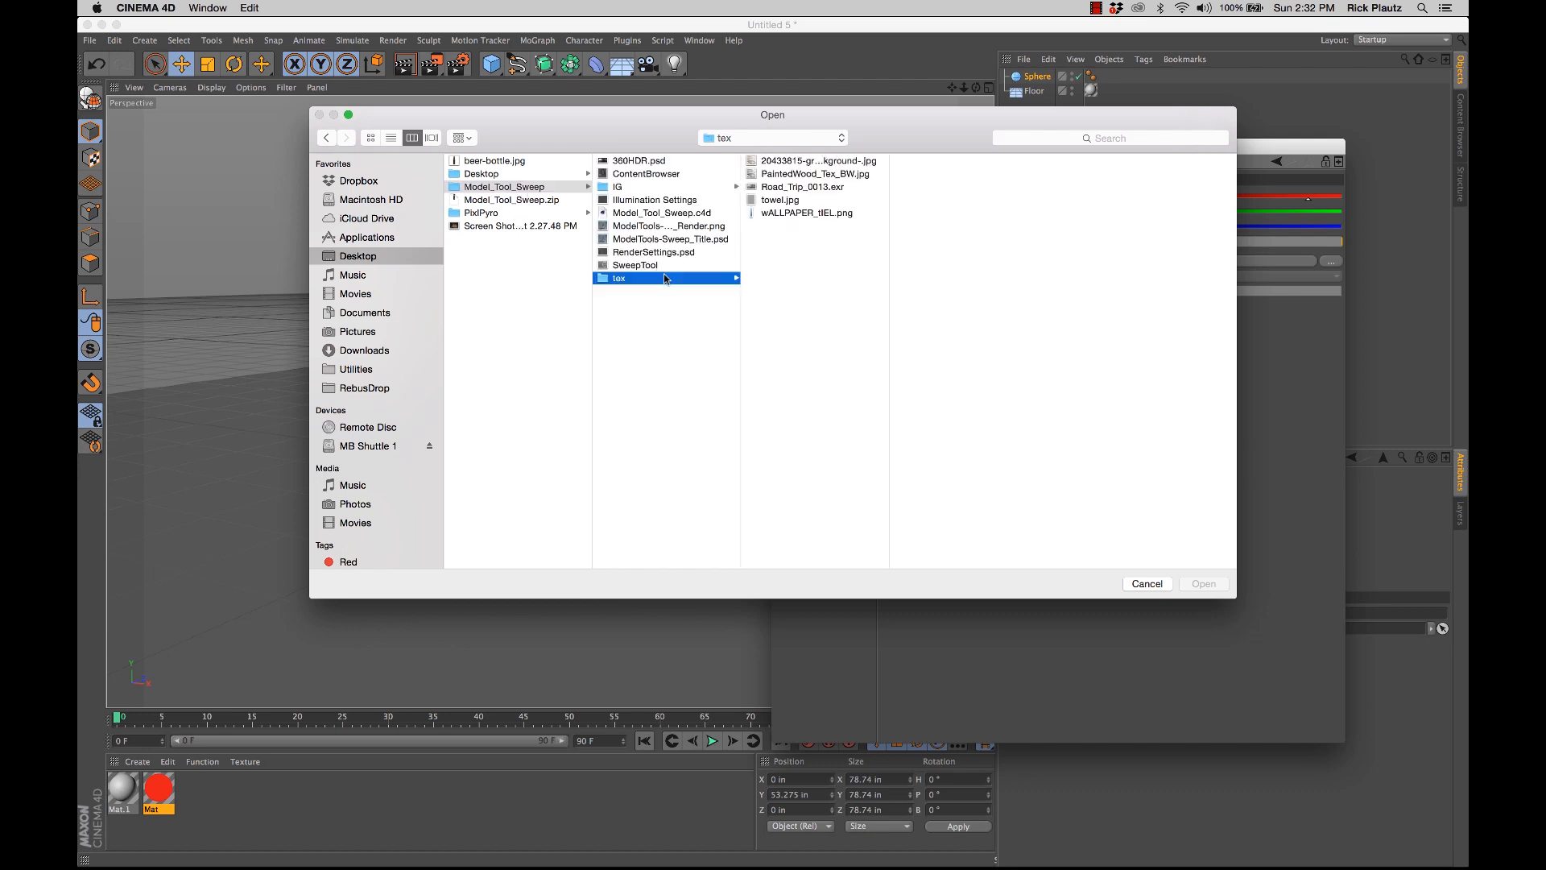
pyautogui.doubleClick(797, 188)
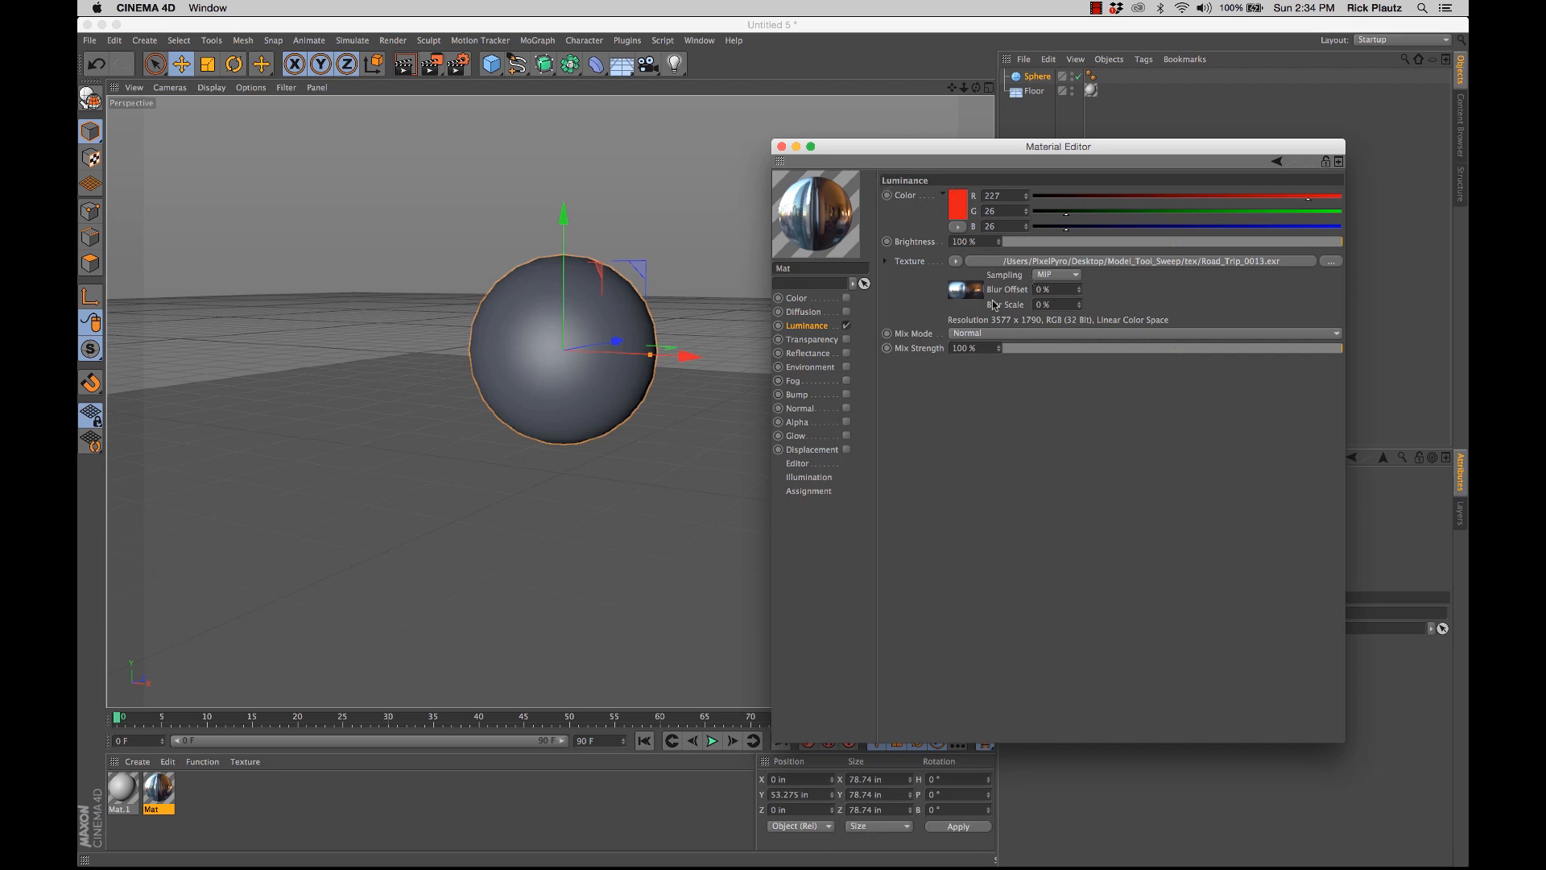
# Step: Set the textured material's luminance color to white (RGB 255, 255, 255)
pyautogui.click(960, 200)
pyautogui.moveTo(929, 196); pyautogui.dragTo(851, 151)
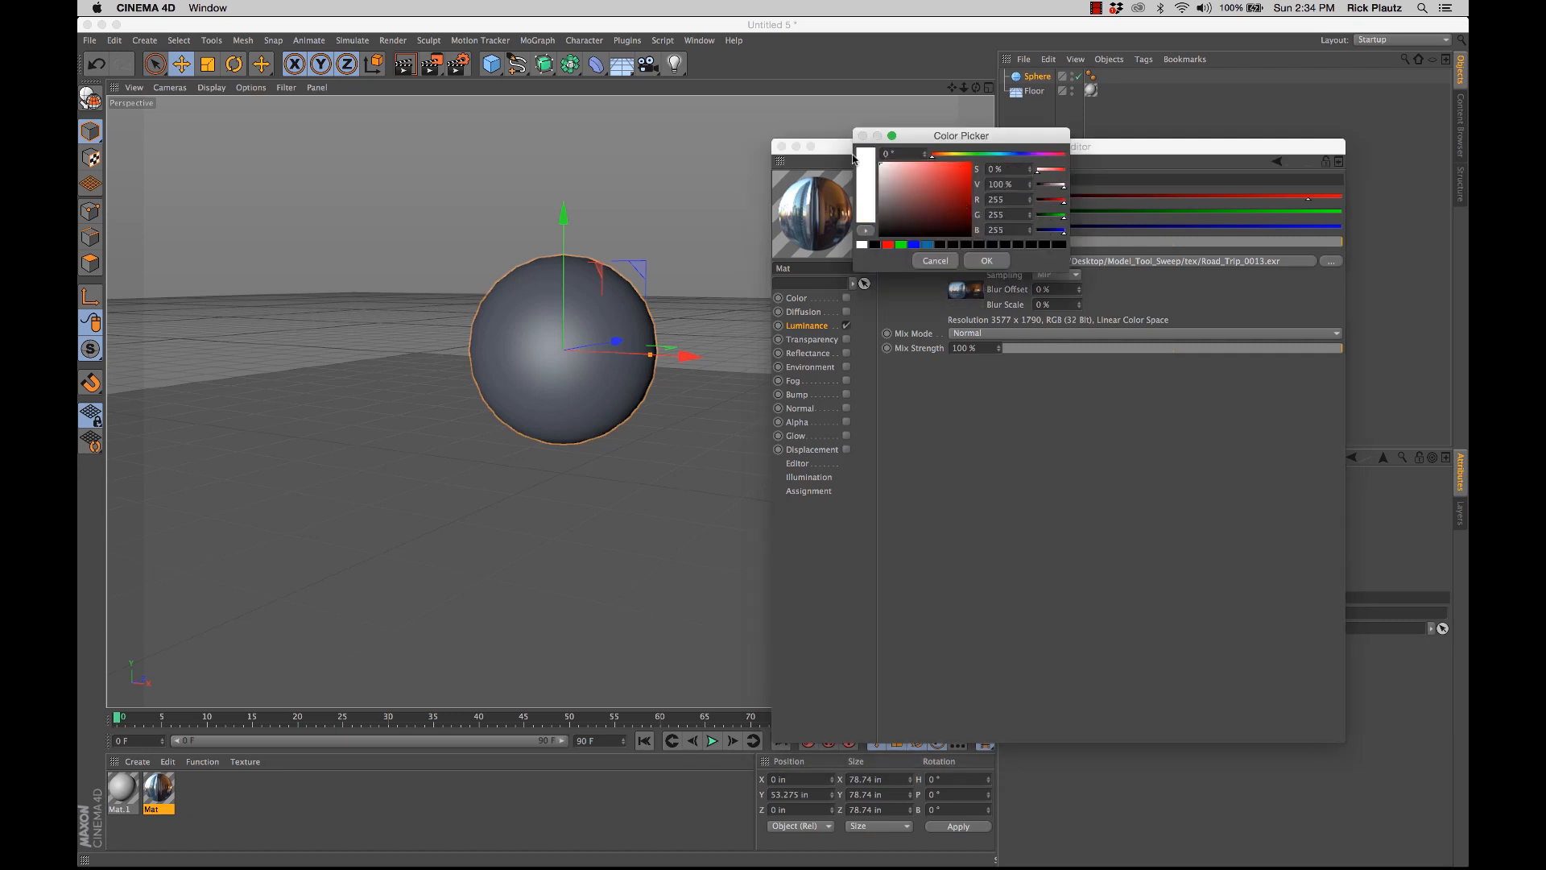
pyautogui.click(987, 260)
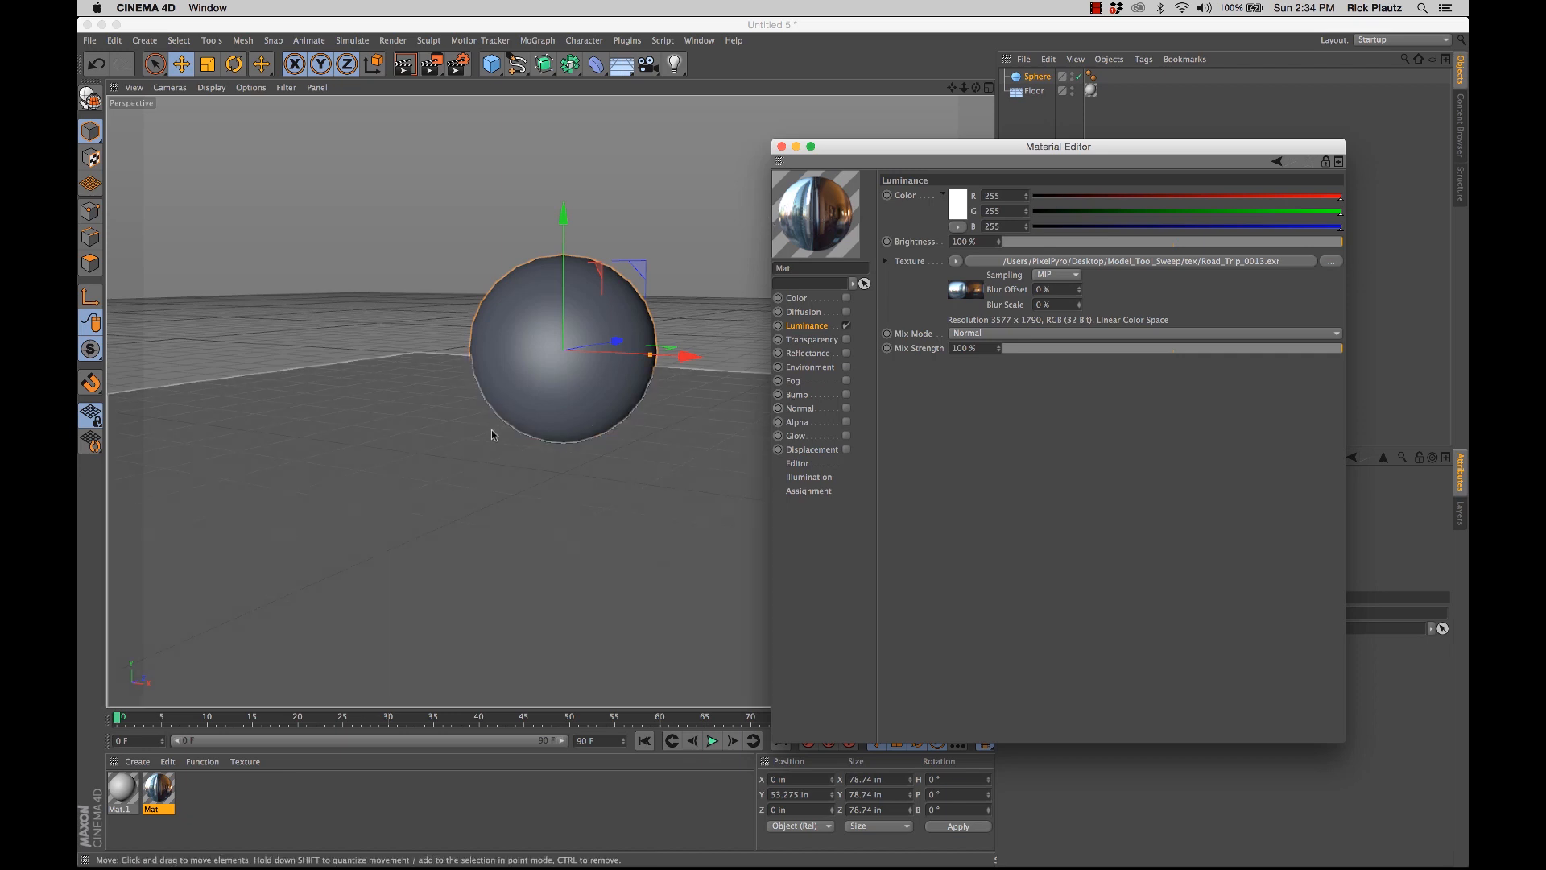
# Step: Apply the textured material to the sphere and rotate the sphere's heading to about -292.8°
pyautogui.moveTo(491, 430); pyautogui.dragTo(465, 355)
pyautogui.press('r')
pyautogui.moveTo(564, 359); pyautogui.dragTo(451, 359)
pyautogui.moveTo(629, 354); pyautogui.dragTo(593, 303)
pyautogui.press('super+z')
pyautogui.press('super+z')
pyautogui.press('super+z')
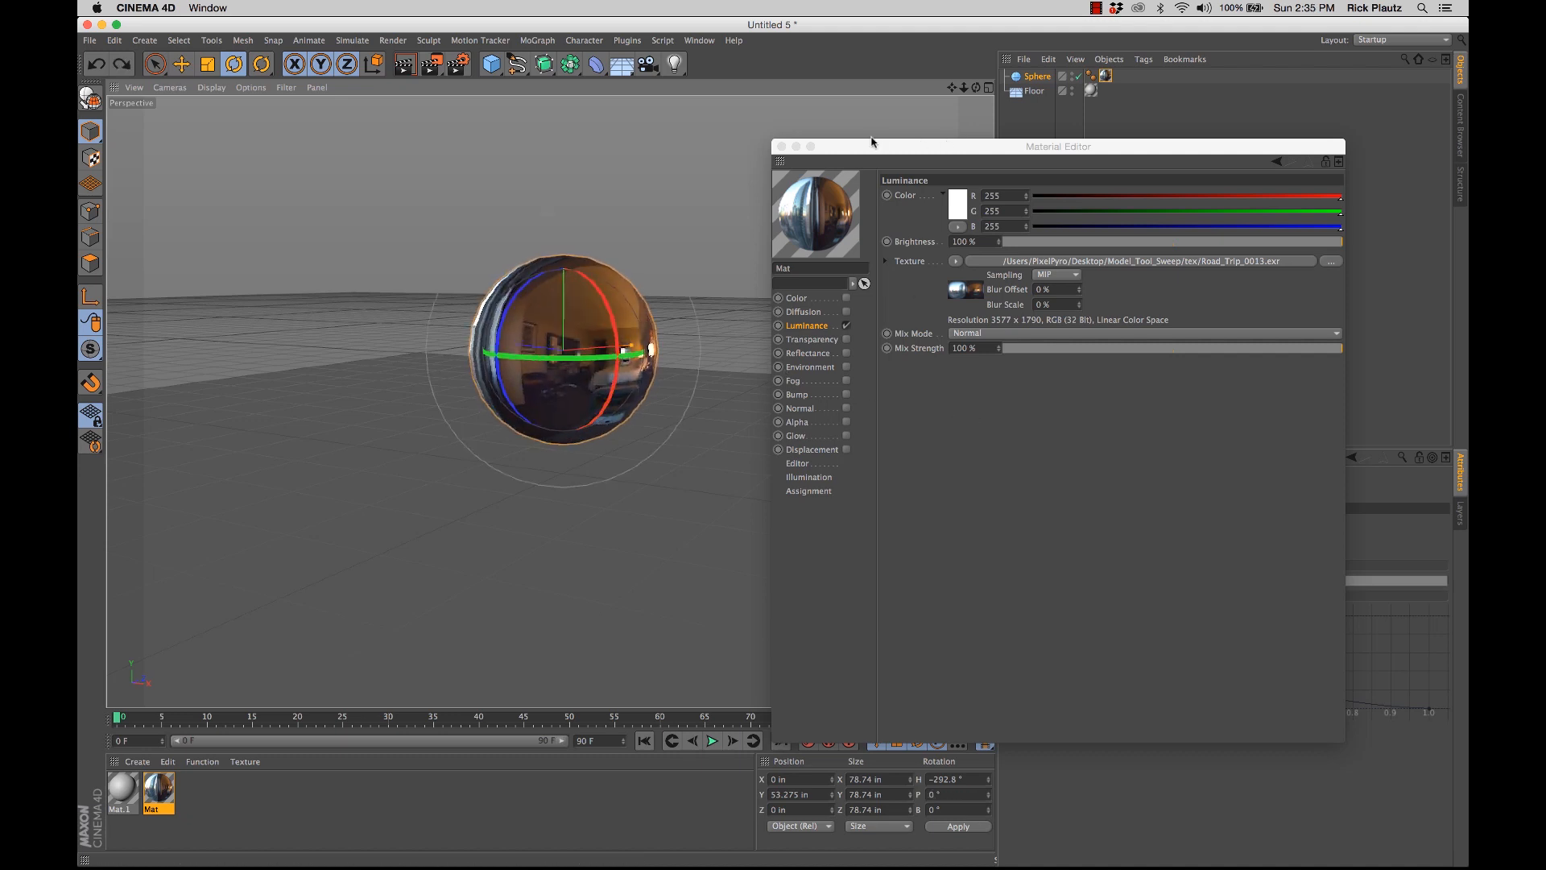
# Step: Close the material editor, deselect the sphere and render the perspective view
pyautogui.click(781, 147)
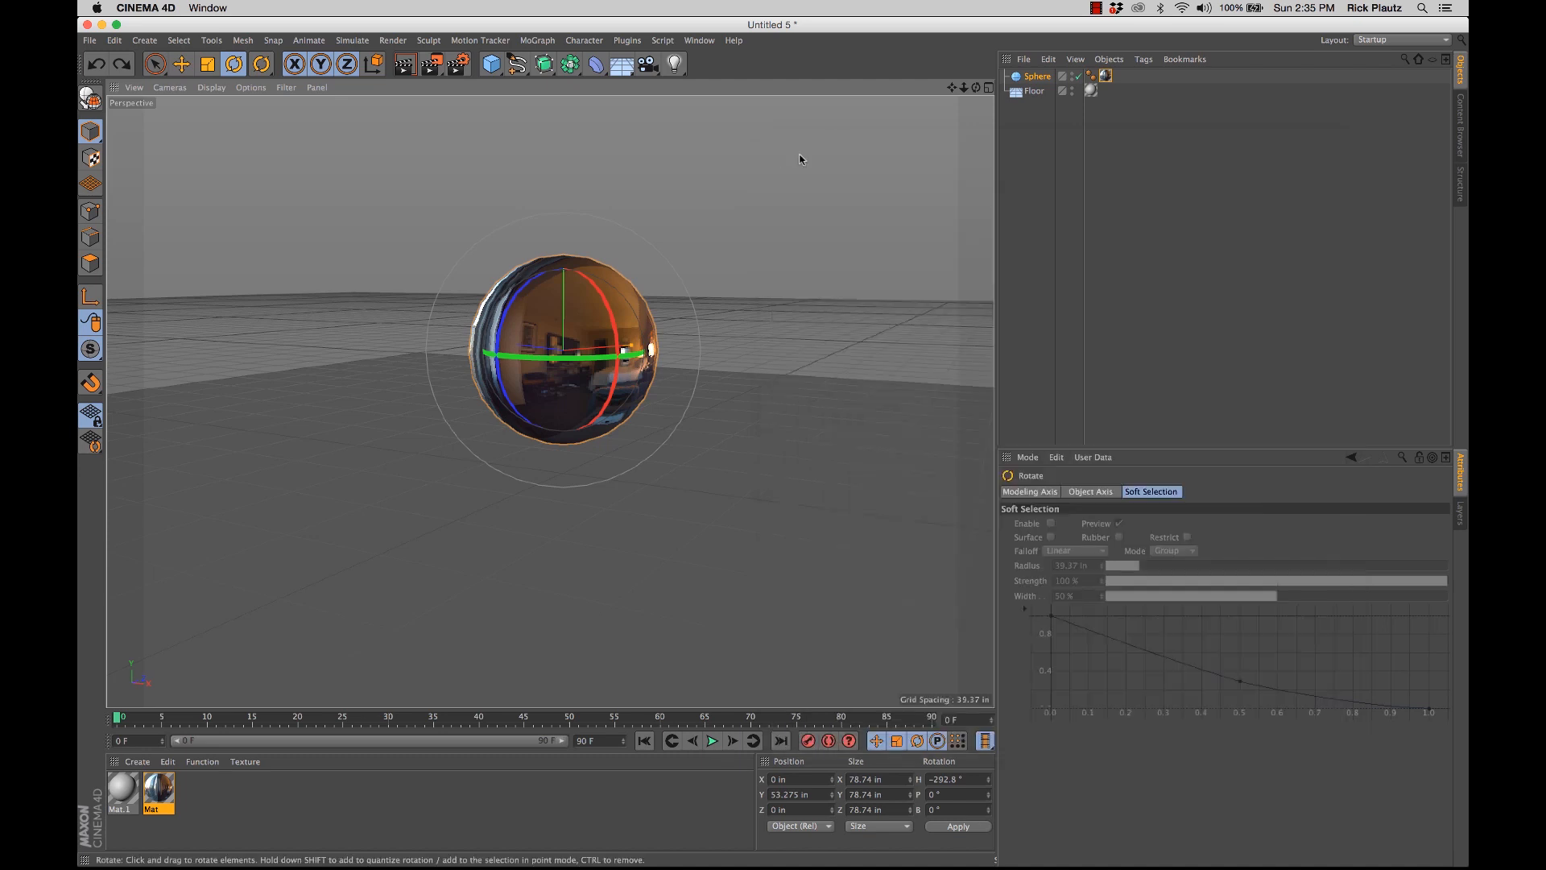
pyautogui.click(746, 441)
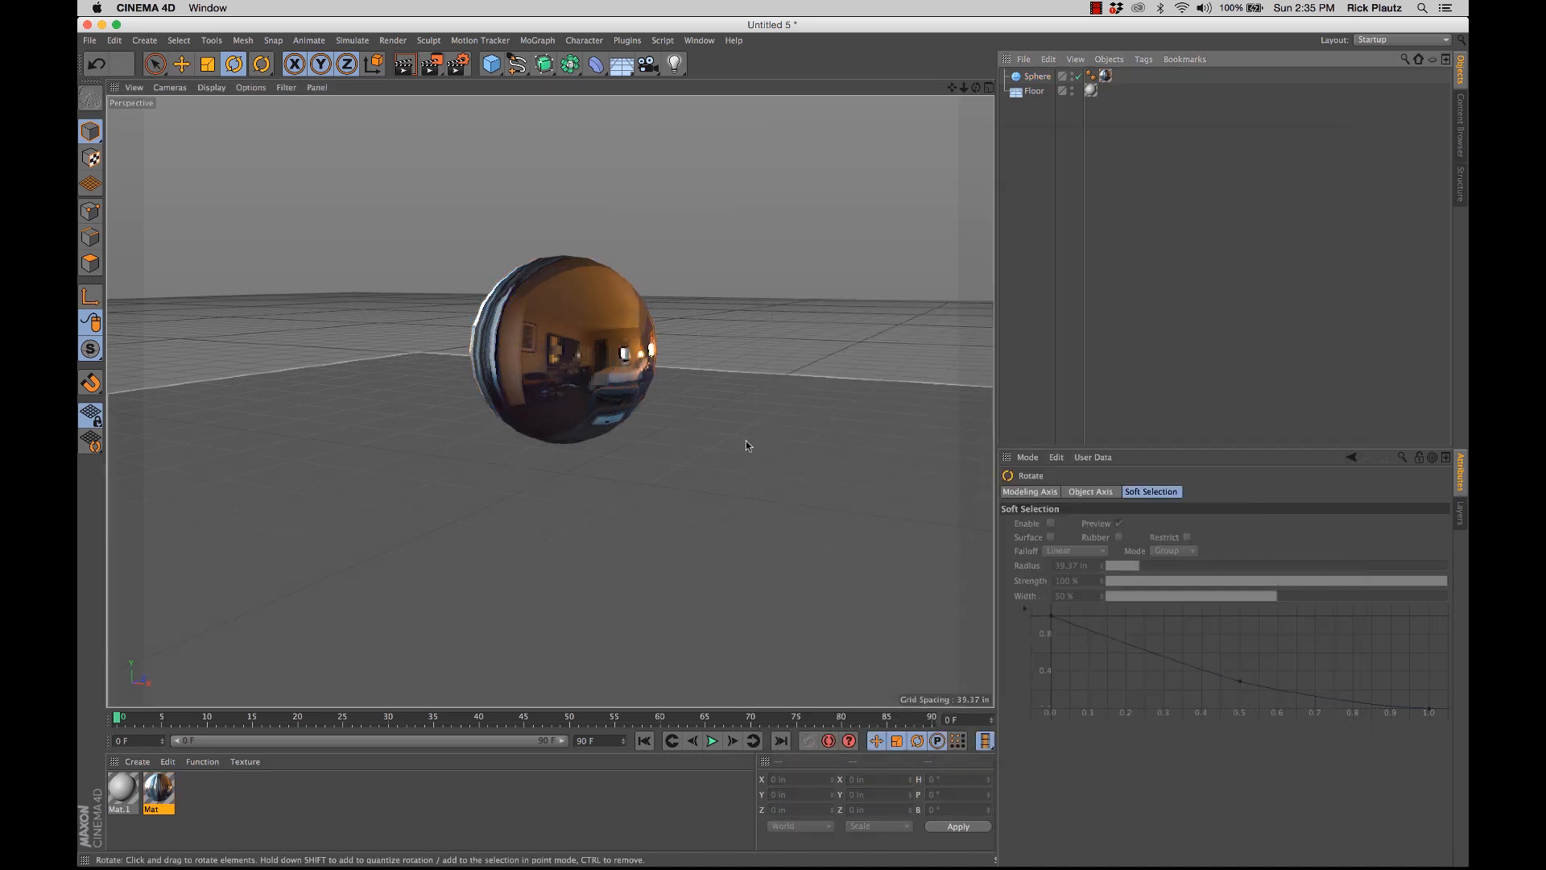
pyautogui.click(405, 64)
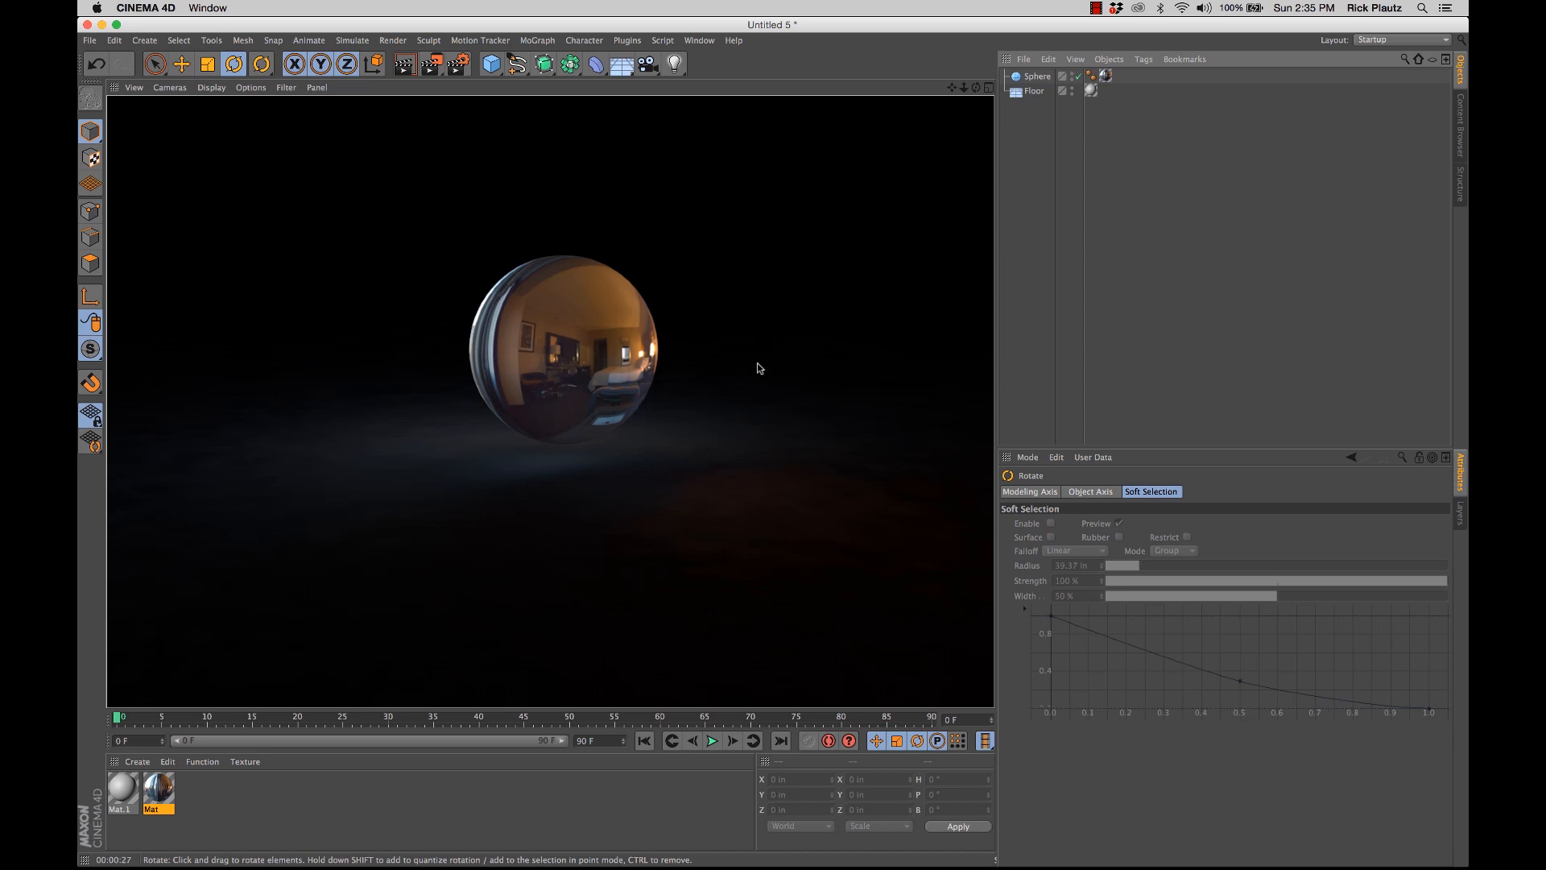
# Step: Rotate the sphere to a heading of about -171.6° and a pitch of about -28°, so its bright skyline side faces forward
pyautogui.click(1036, 76)
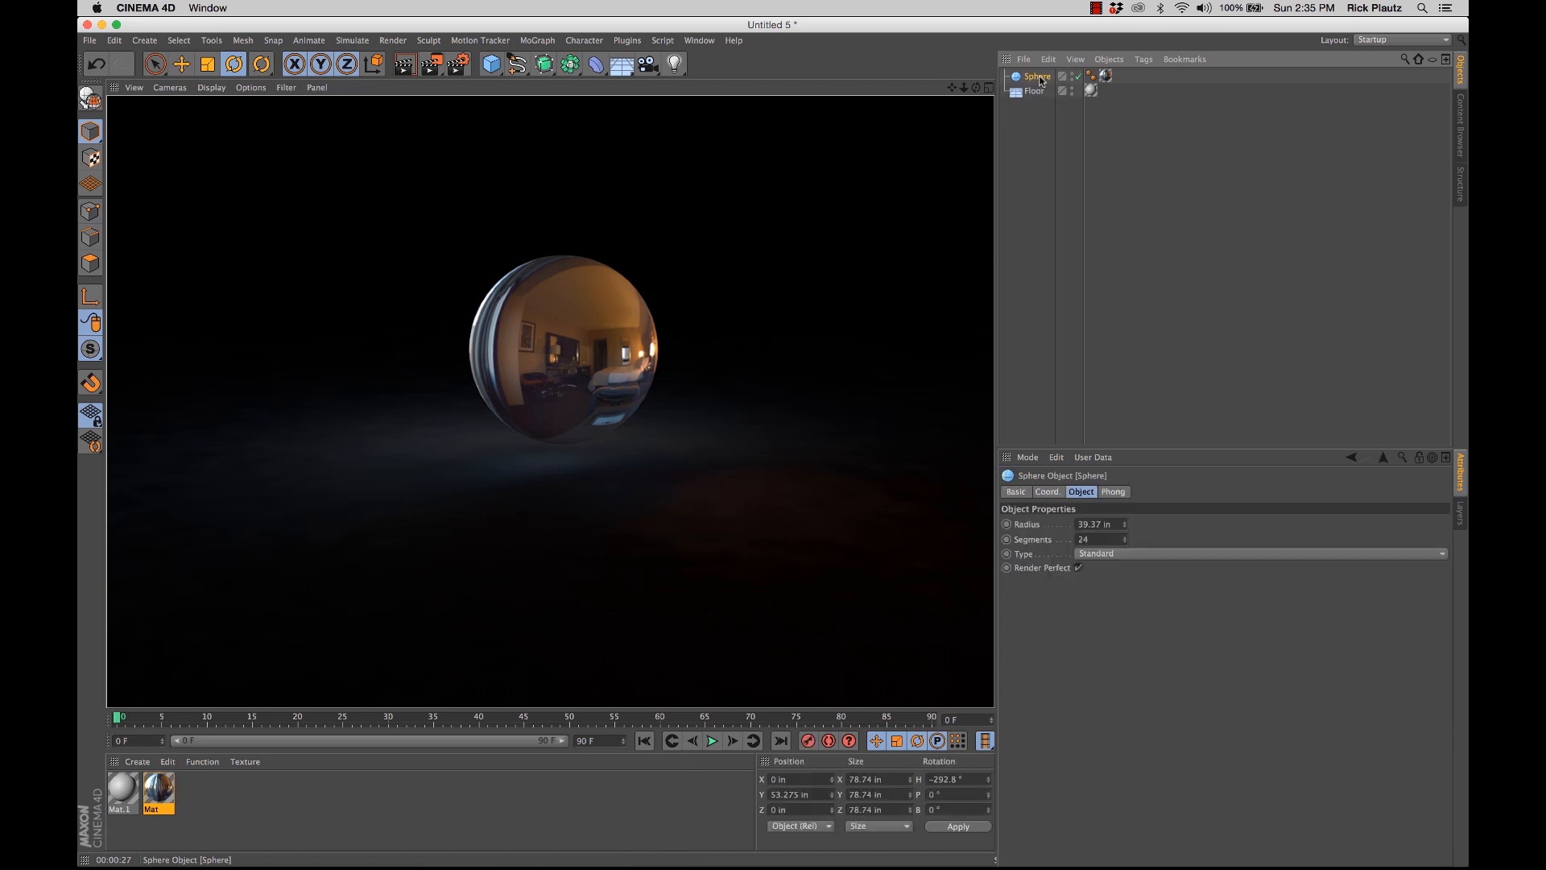
pyautogui.moveTo(542, 360)
pyautogui.mouseDown()
pyautogui.moveTo(893, 317)
pyautogui.moveTo(766, 335)
pyautogui.moveTo(546, 330)
pyautogui.moveTo(551, 356)
pyautogui.mouseUp()
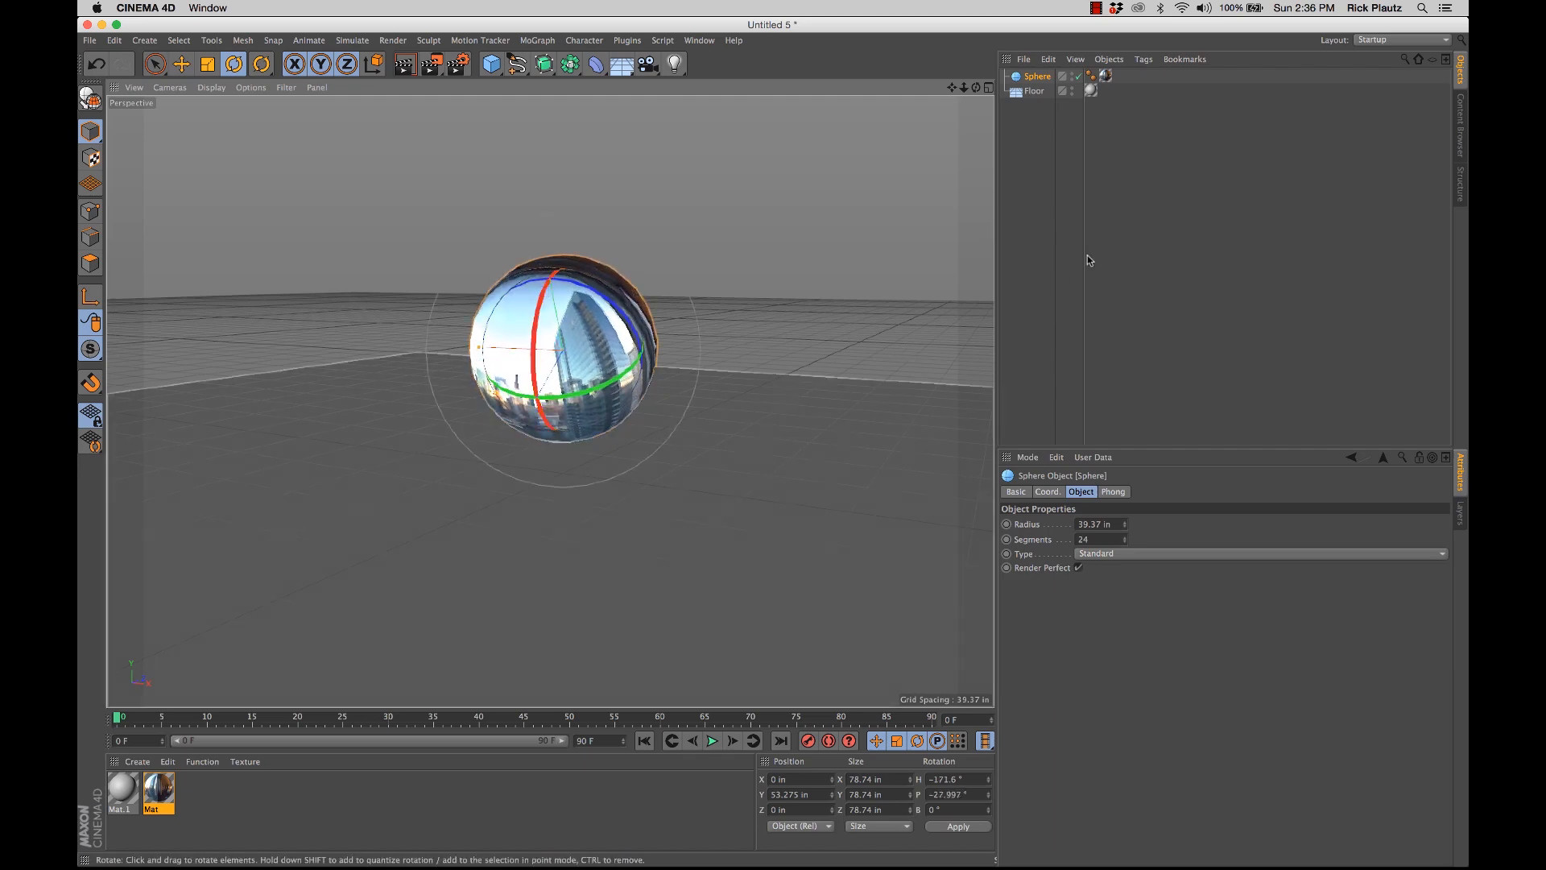
pyautogui.click(1037, 257)
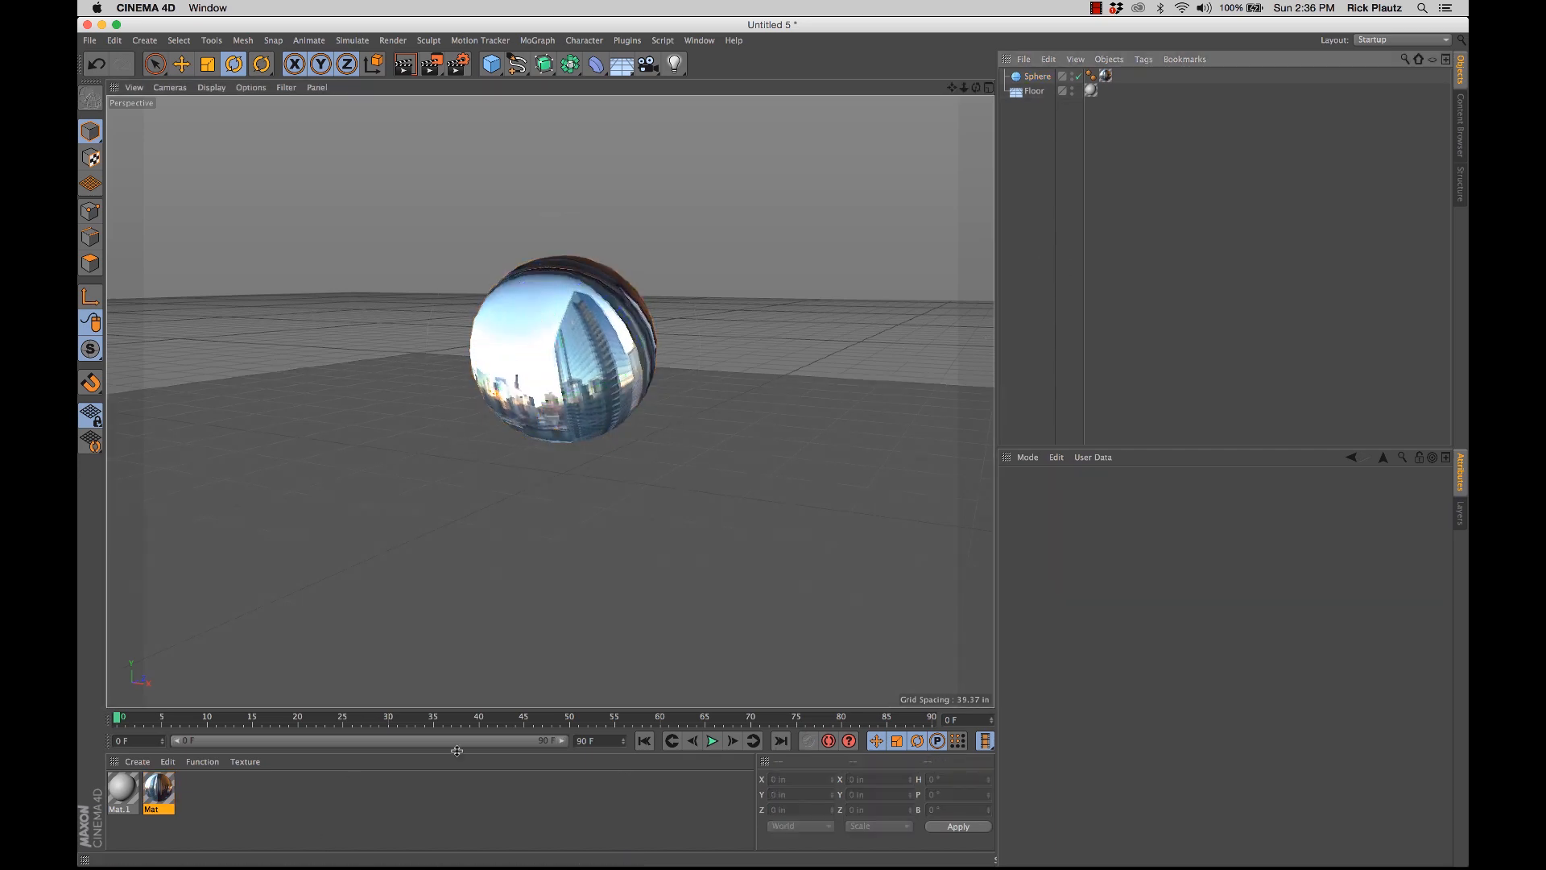
# Step: Disable Receive GI, Generate Caustics and Receive Caustics in the sphere material's illumination settings
pyautogui.click(161, 787)
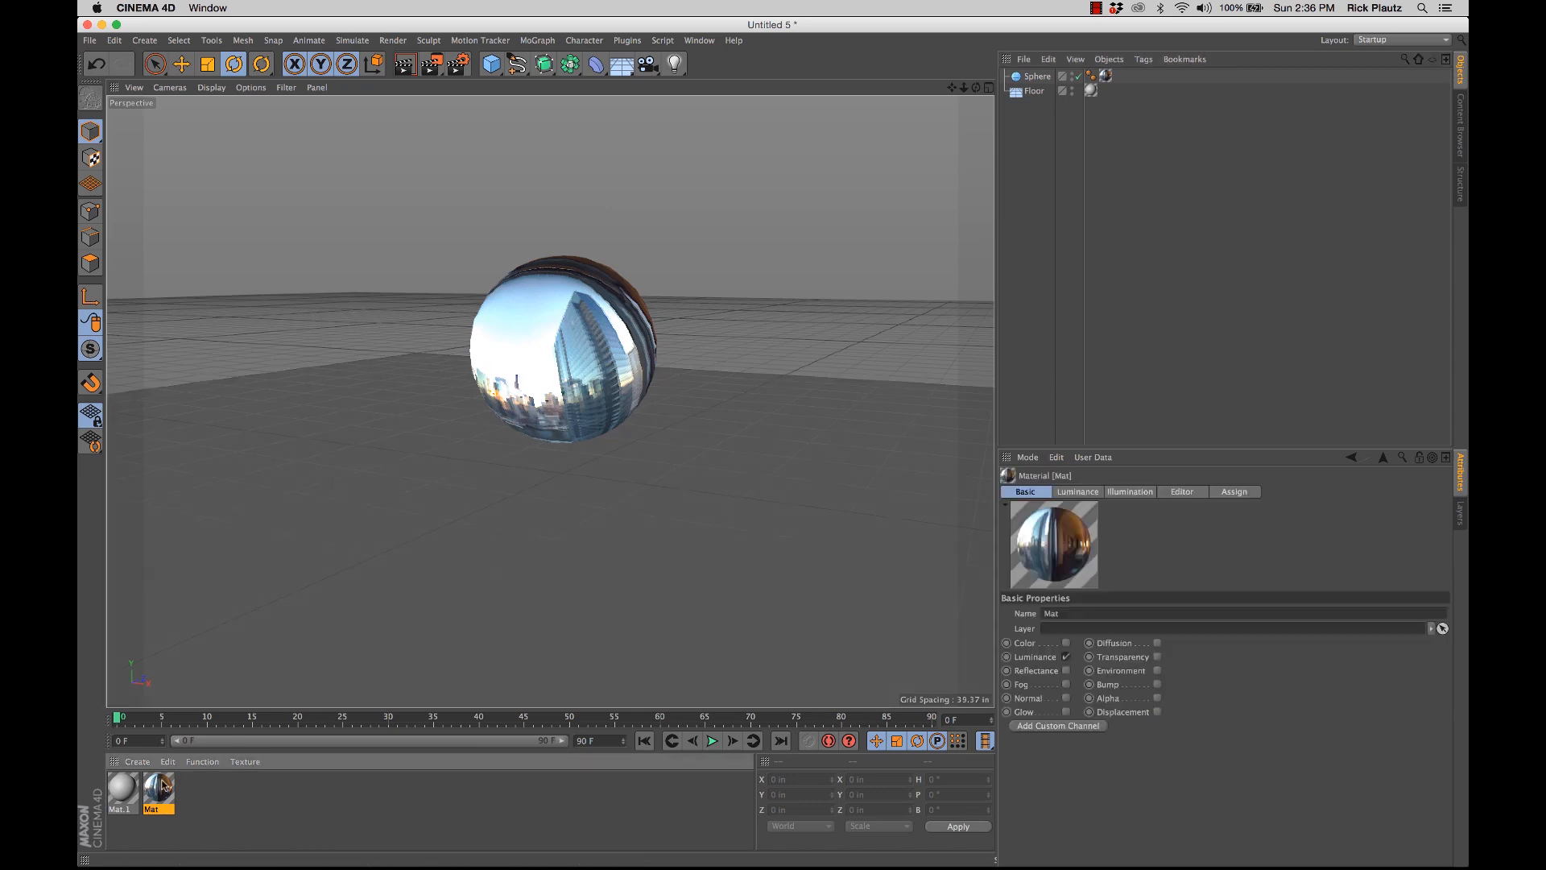
pyautogui.doubleClick(162, 787)
pyautogui.moveTo(454, 109); pyautogui.dragTo(897, 115)
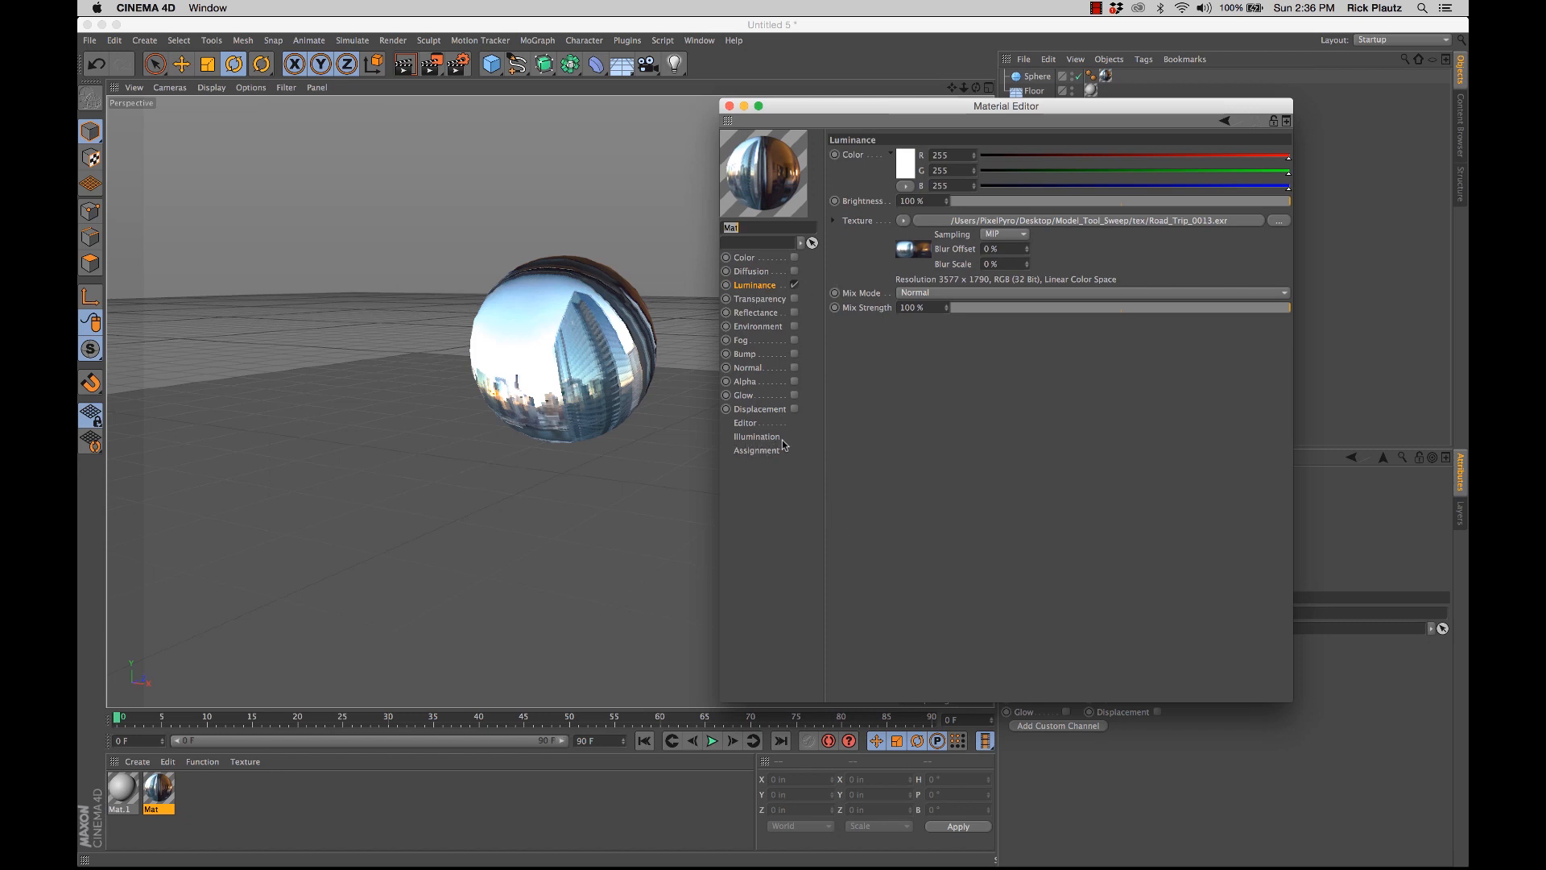
pyautogui.click(757, 437)
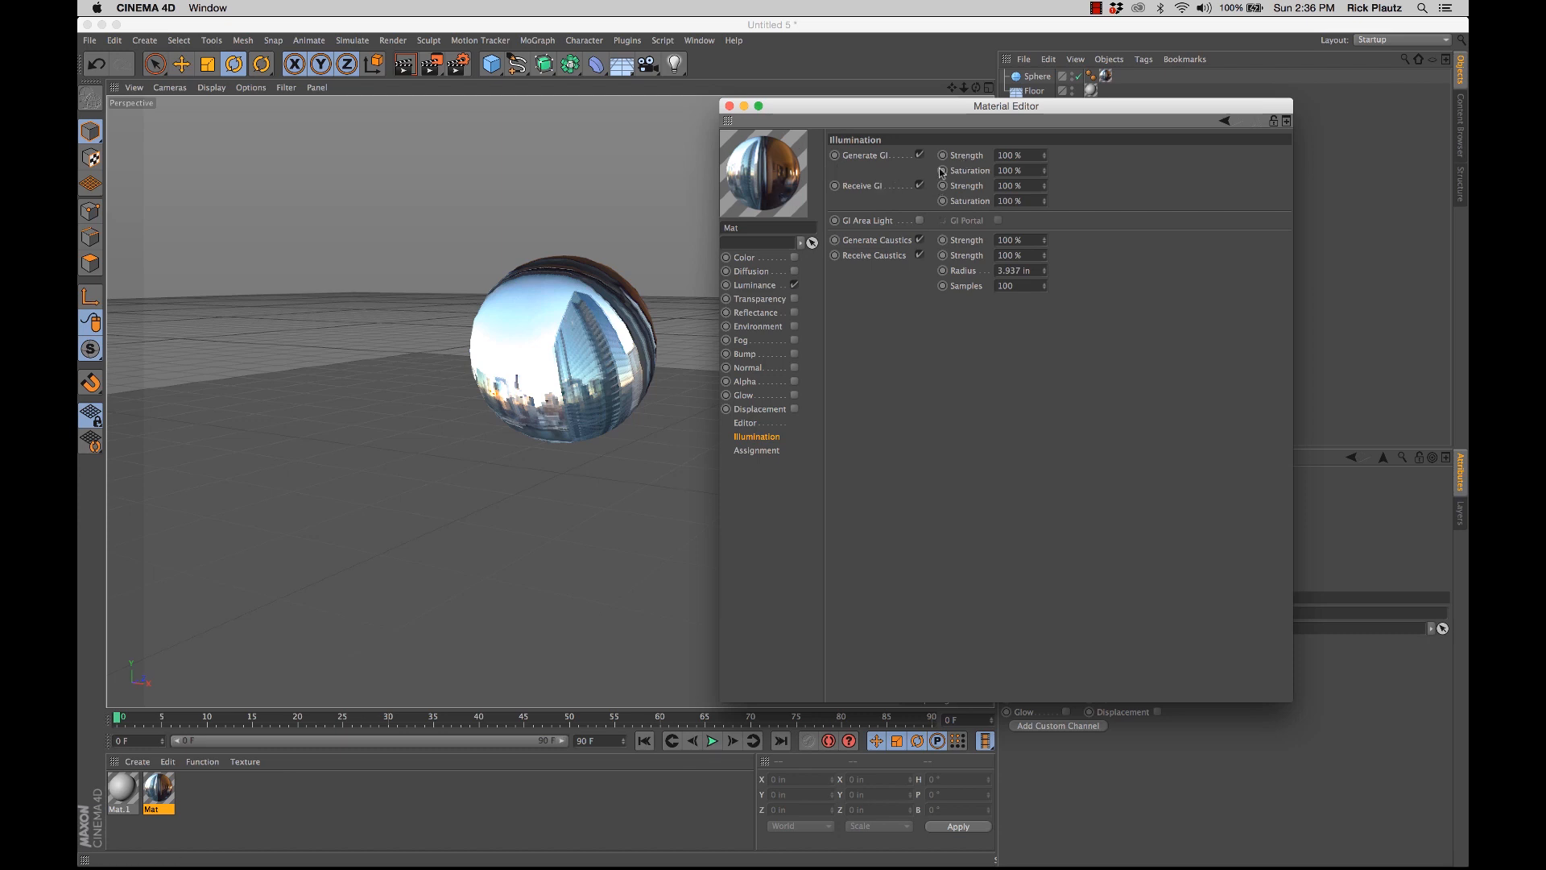
pyautogui.click(919, 186)
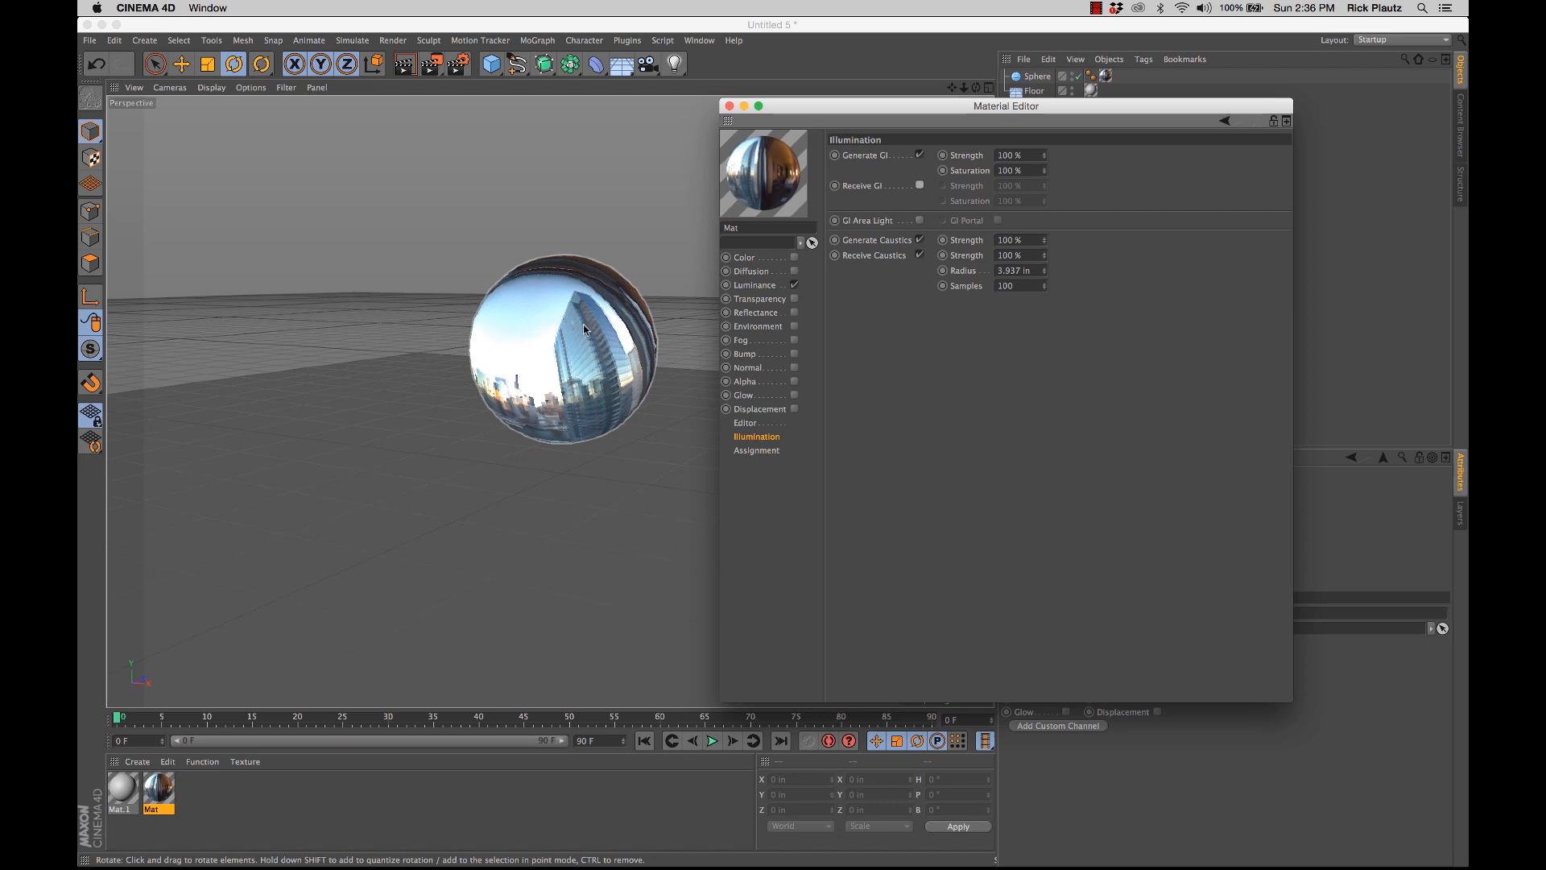
pyautogui.click(919, 239)
pyautogui.click(919, 255)
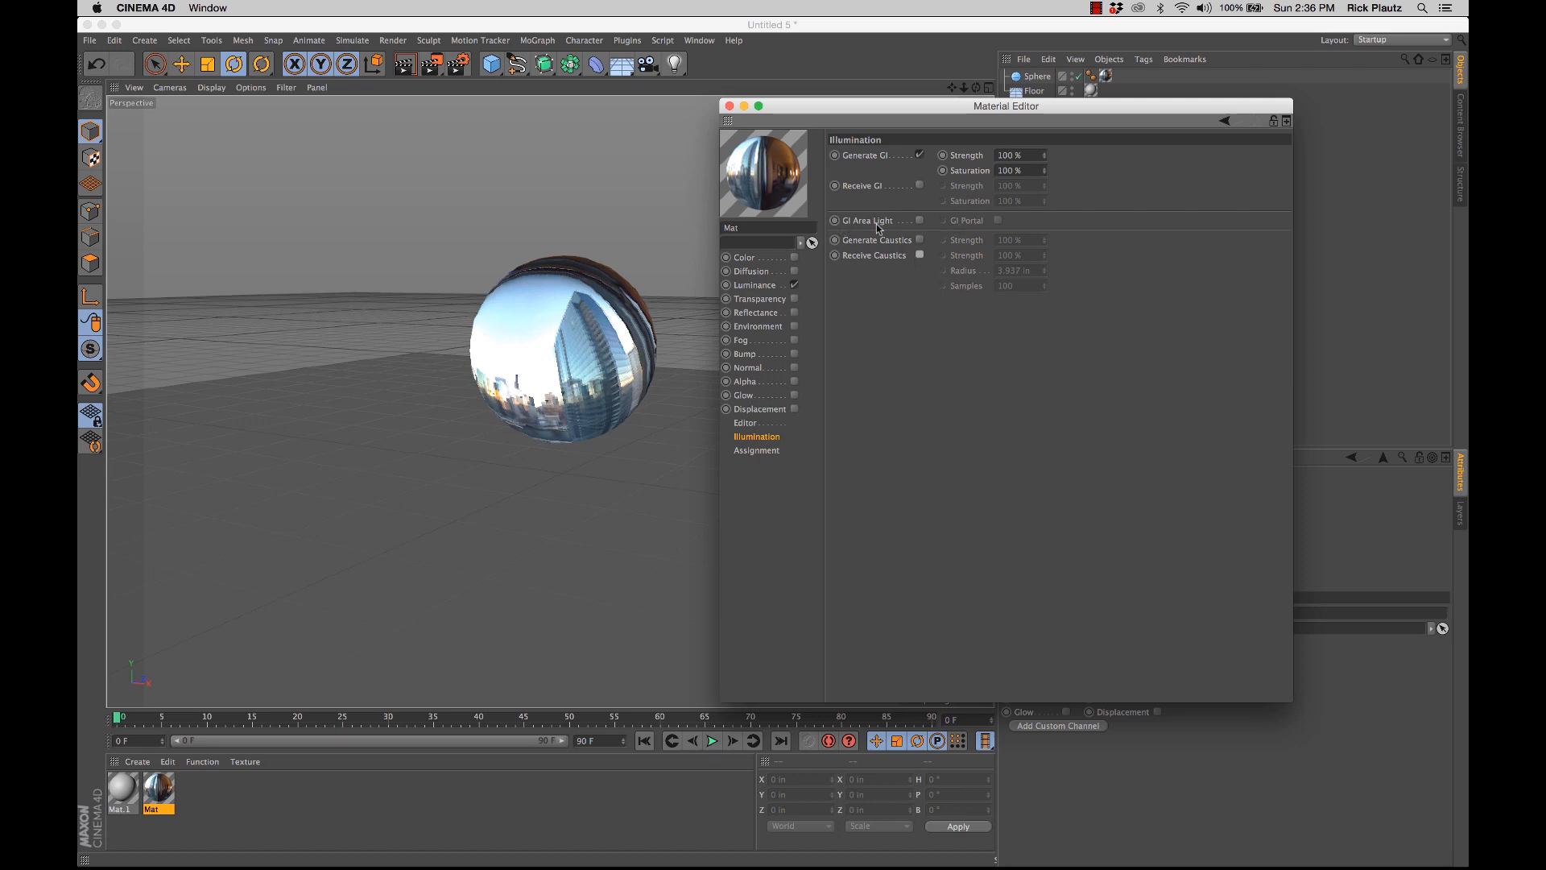
# Step: Enable GI Area Light for the sphere's material and set its Generate GI strength to 130%
pyautogui.click(919, 220)
pyautogui.click(1008, 156)
pyautogui.write('130')
pyautogui.press('Return')
# Step: Render the perspective view to check the sphere's stronger illumination, and close the material editor
pyautogui.moveTo(781, 106); pyautogui.dragTo(951, 97)
pyautogui.click(404, 64)
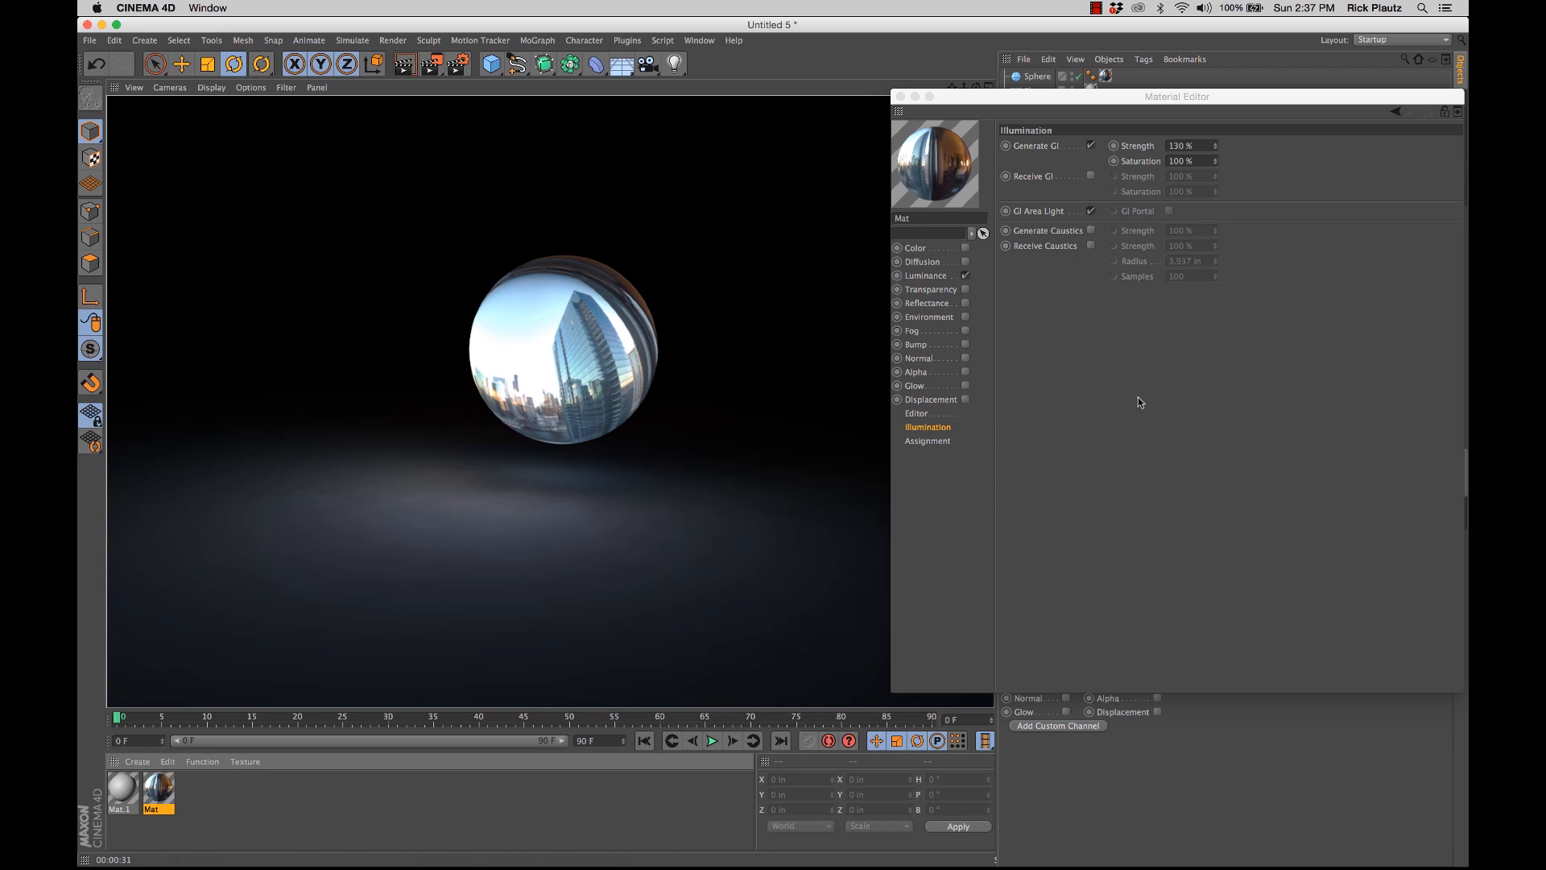
pyautogui.click(1196, 423)
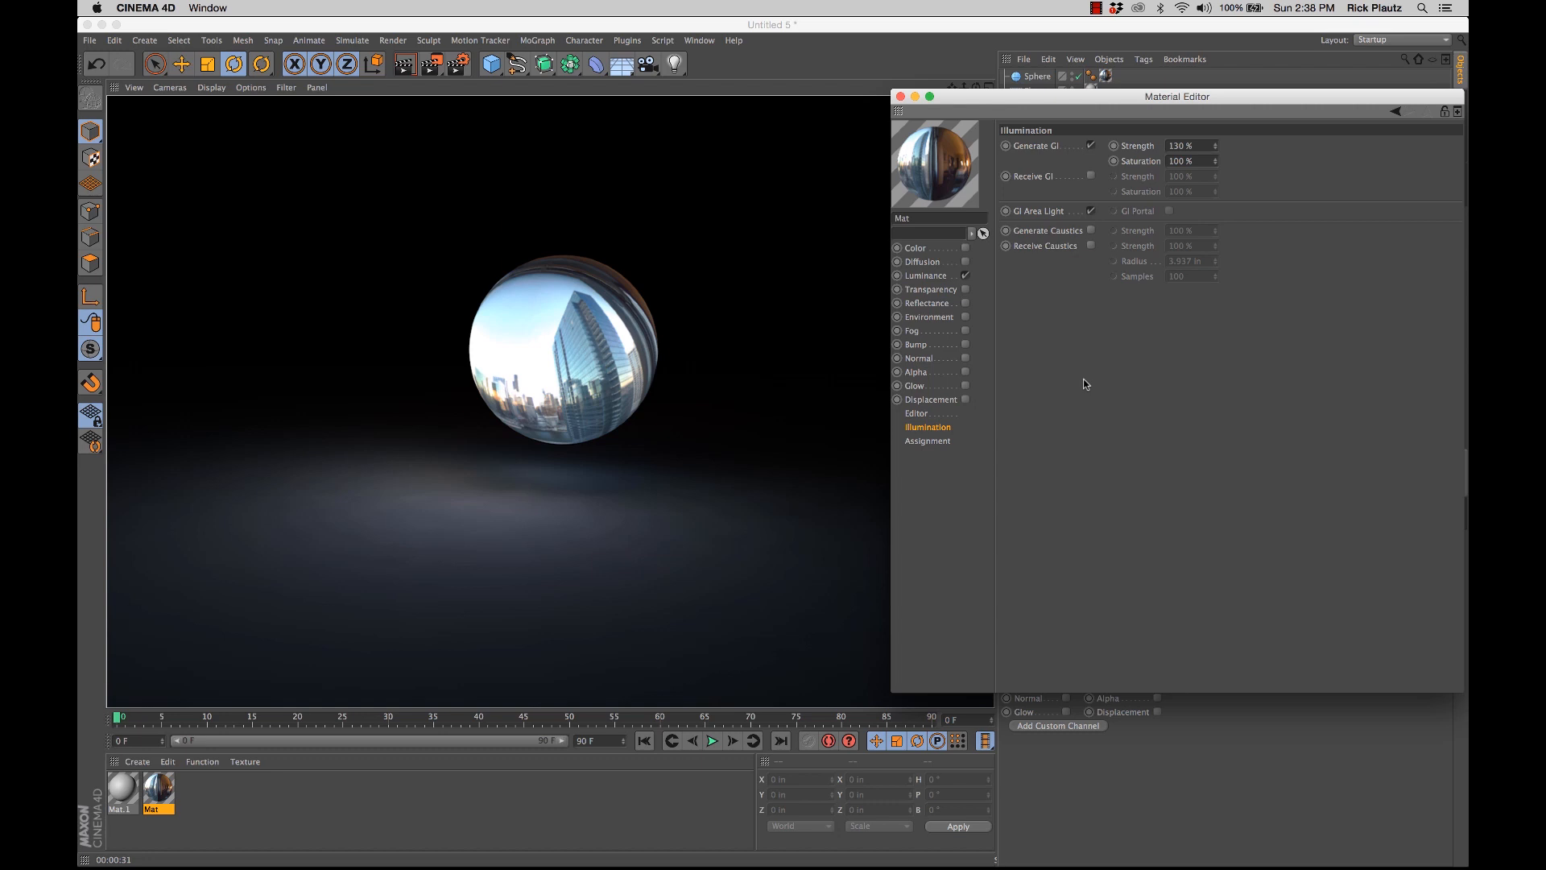
pyautogui.click(901, 97)
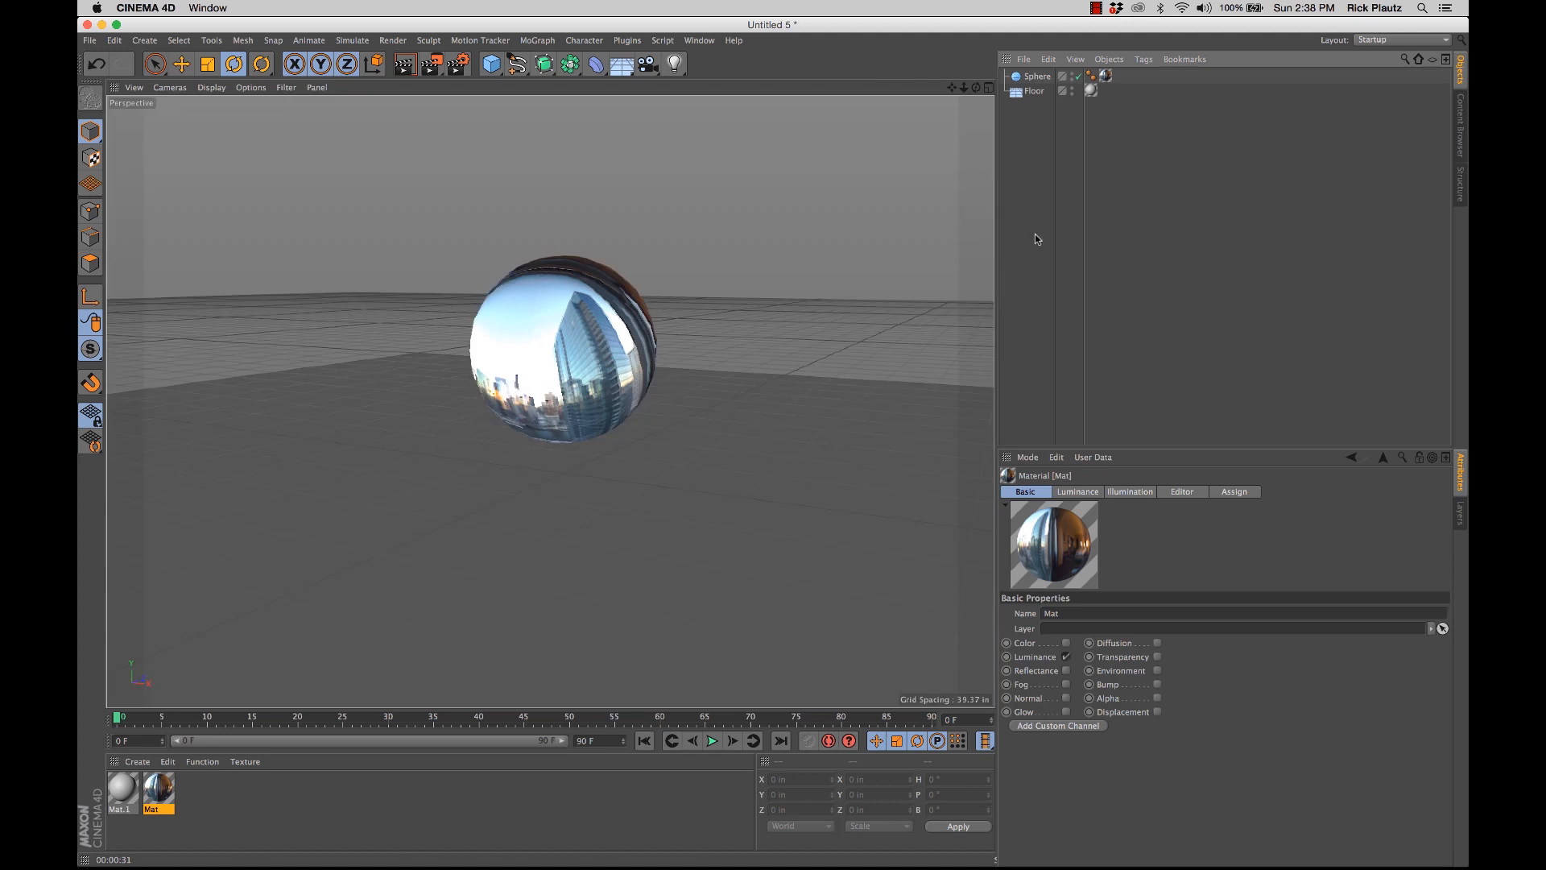
# Step: Switch to the Lecture 4-Rendering-part1.c4d project, create a new material and open it for editing
pyautogui.click(699, 39)
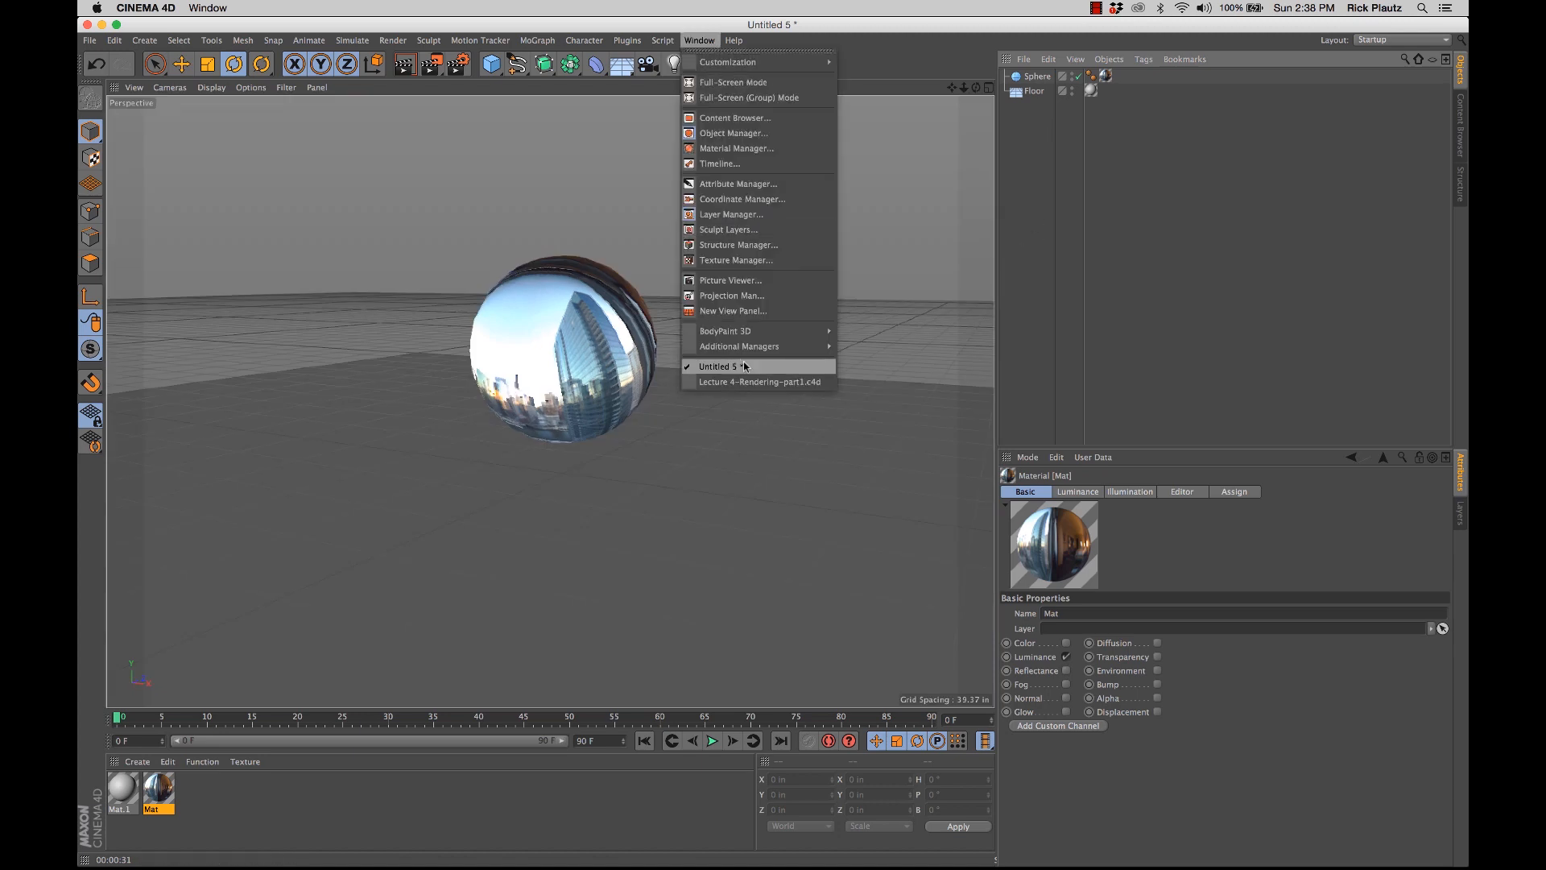
pyautogui.click(757, 381)
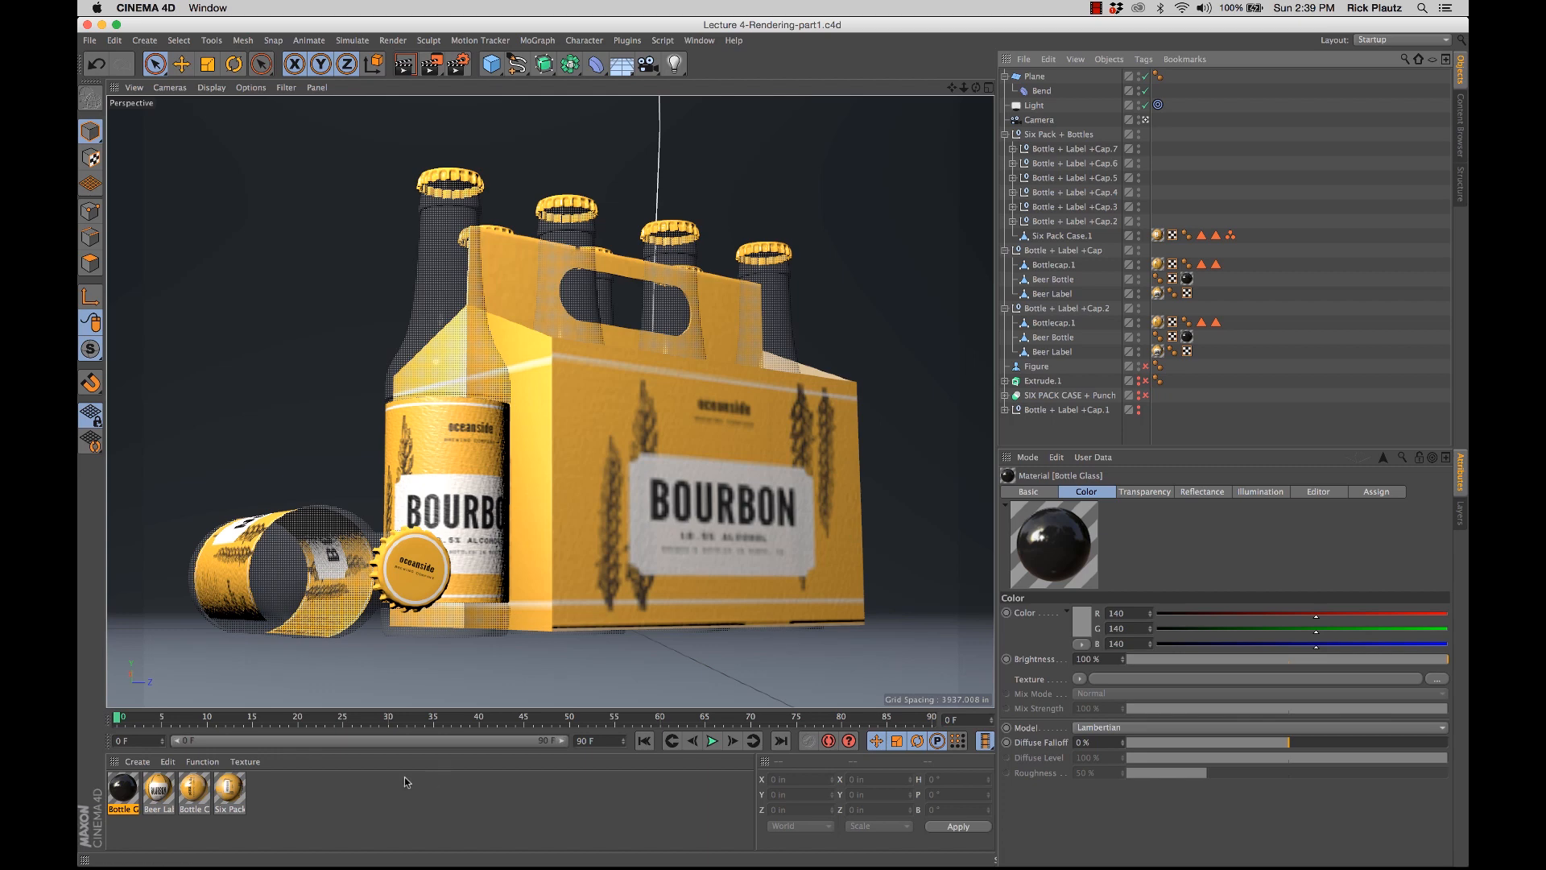
pyautogui.doubleClick(308, 785)
pyautogui.doubleClick(122, 789)
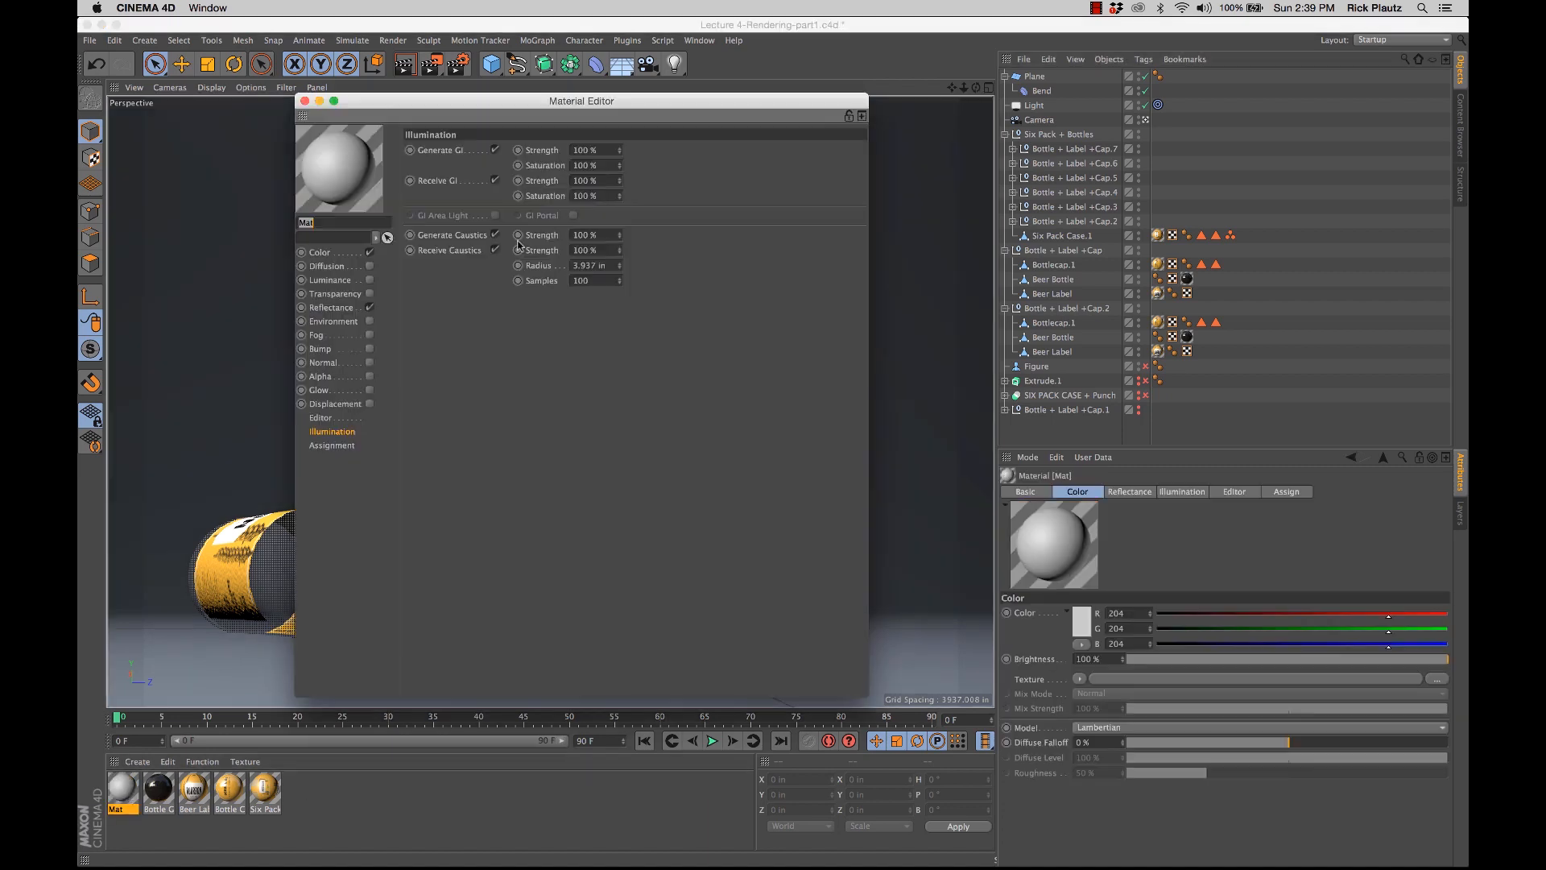
pyautogui.moveTo(431, 111); pyautogui.dragTo(518, 95)
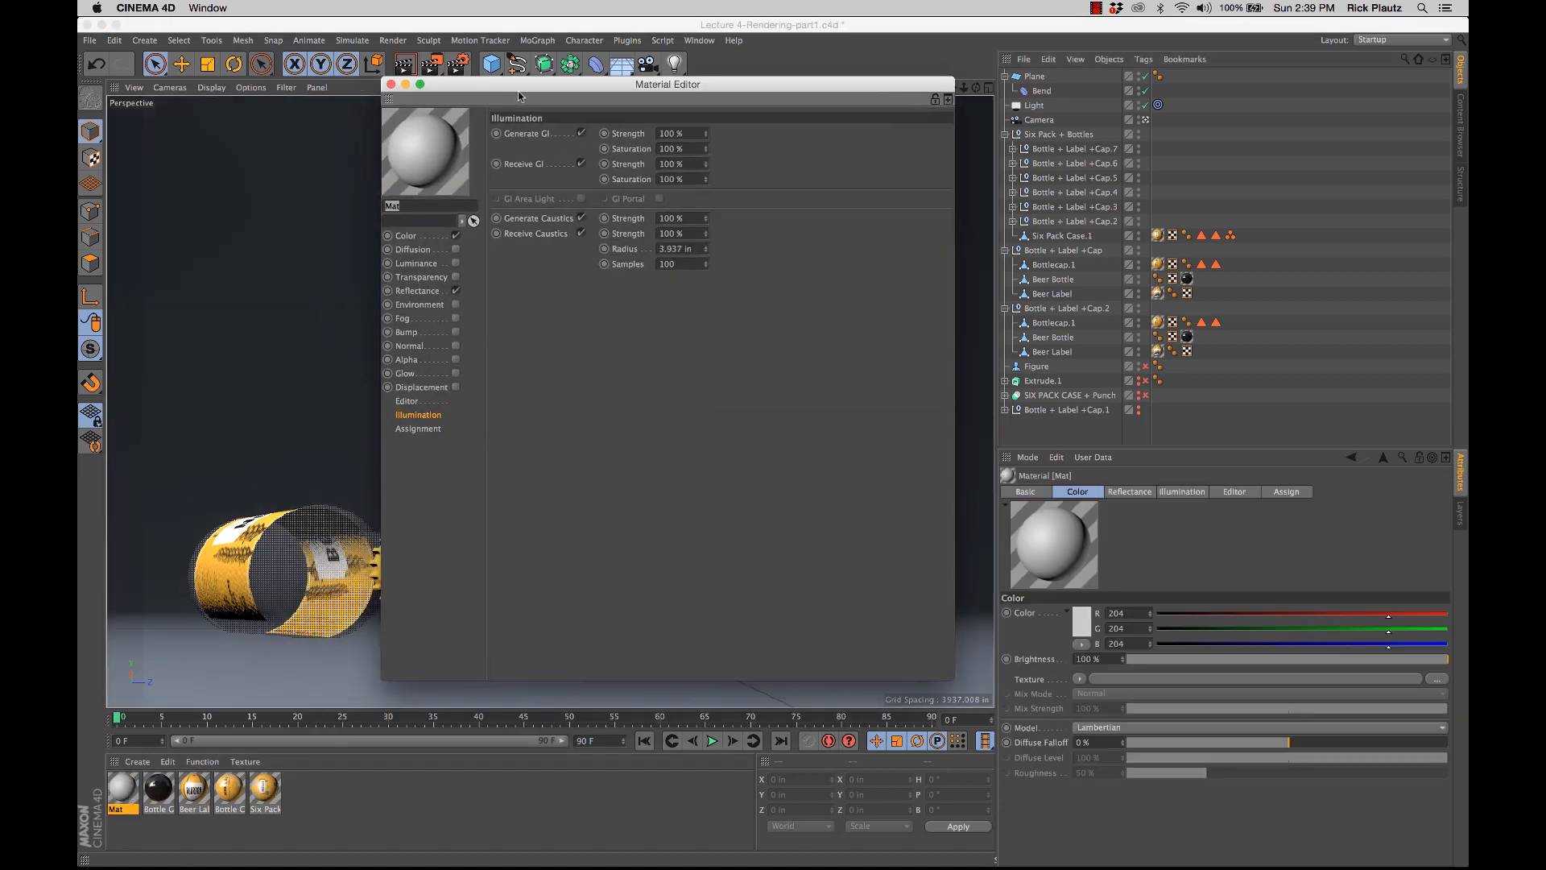
# Step: Disable the new material's Reflectance and Color channels and enable its Luminance channel
pyautogui.click(455, 293)
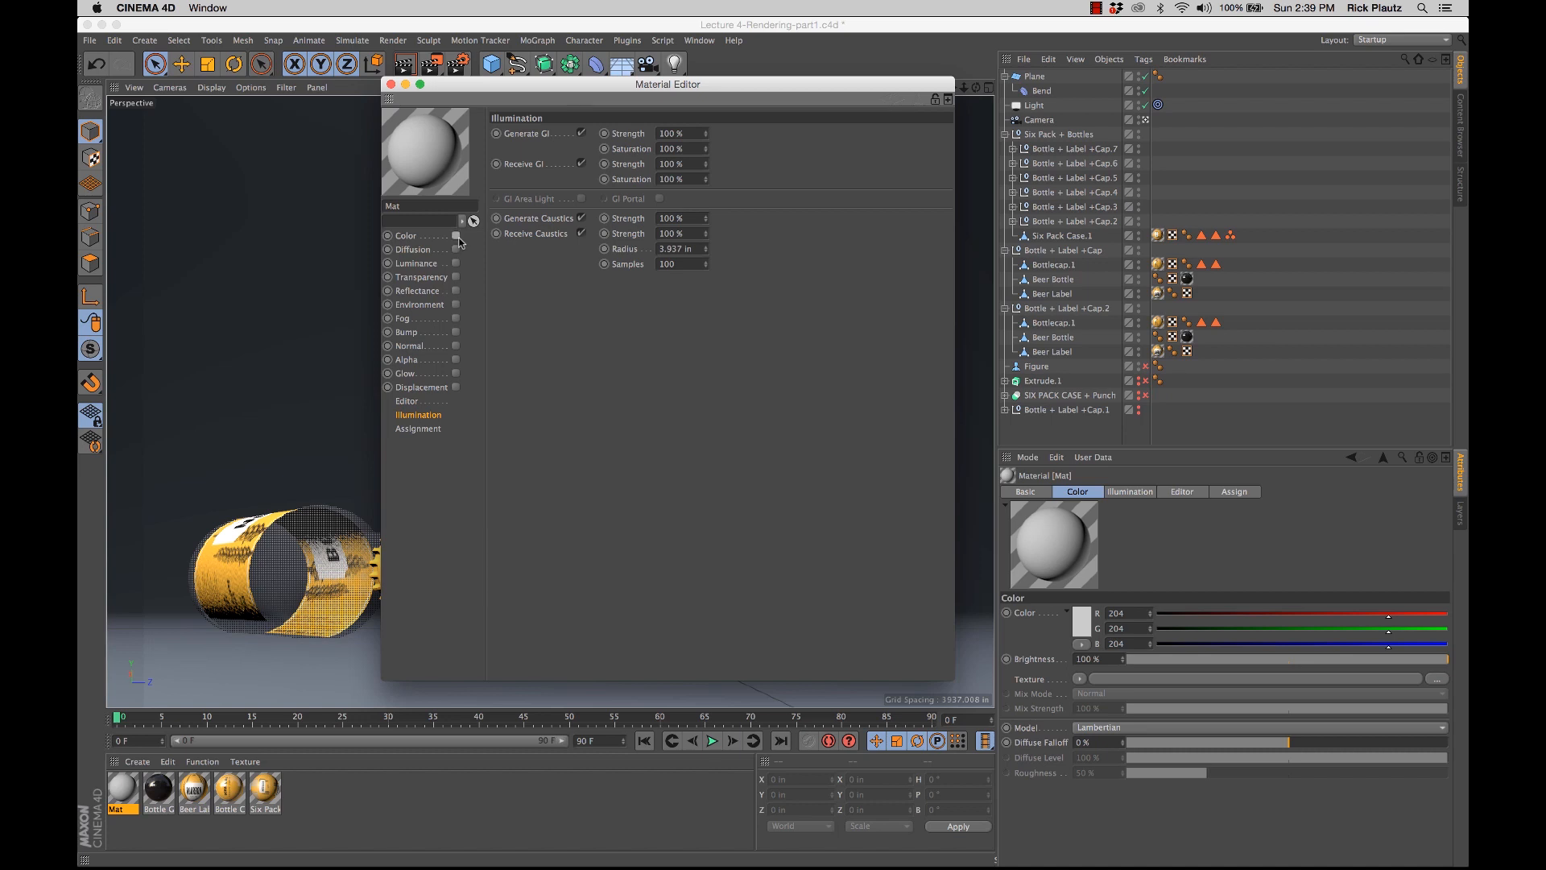
pyautogui.click(456, 236)
pyautogui.click(417, 264)
pyautogui.click(456, 265)
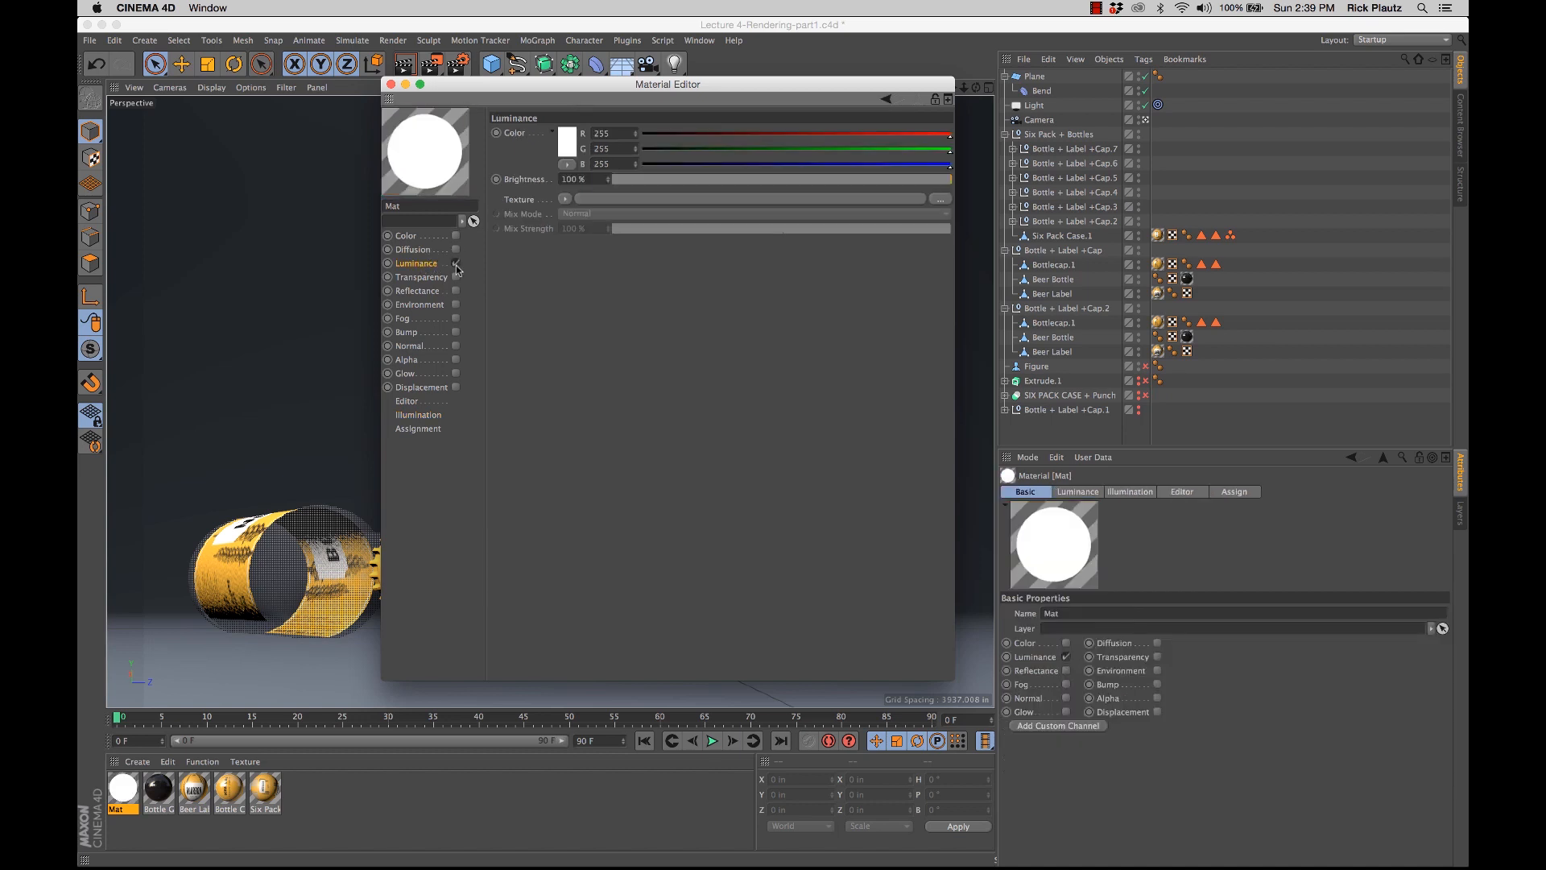
# Step: Load Road_Trip_0013.exr from the Model_Tool_Sweep tex folder as the luminance texture, without copying it to the project location
pyautogui.click(597, 200)
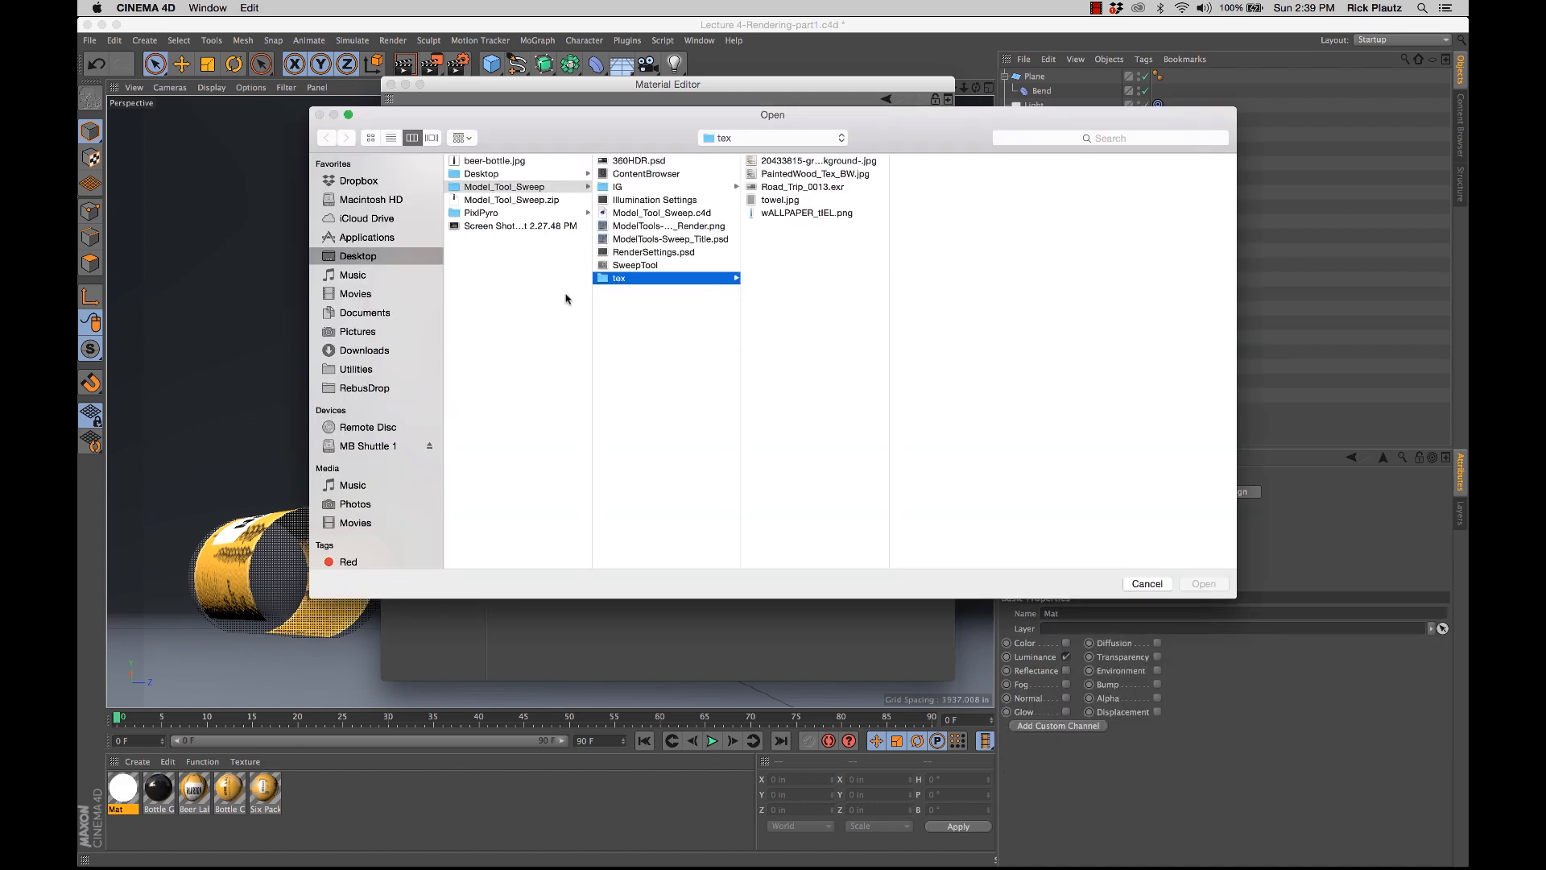
pyautogui.click(837, 188)
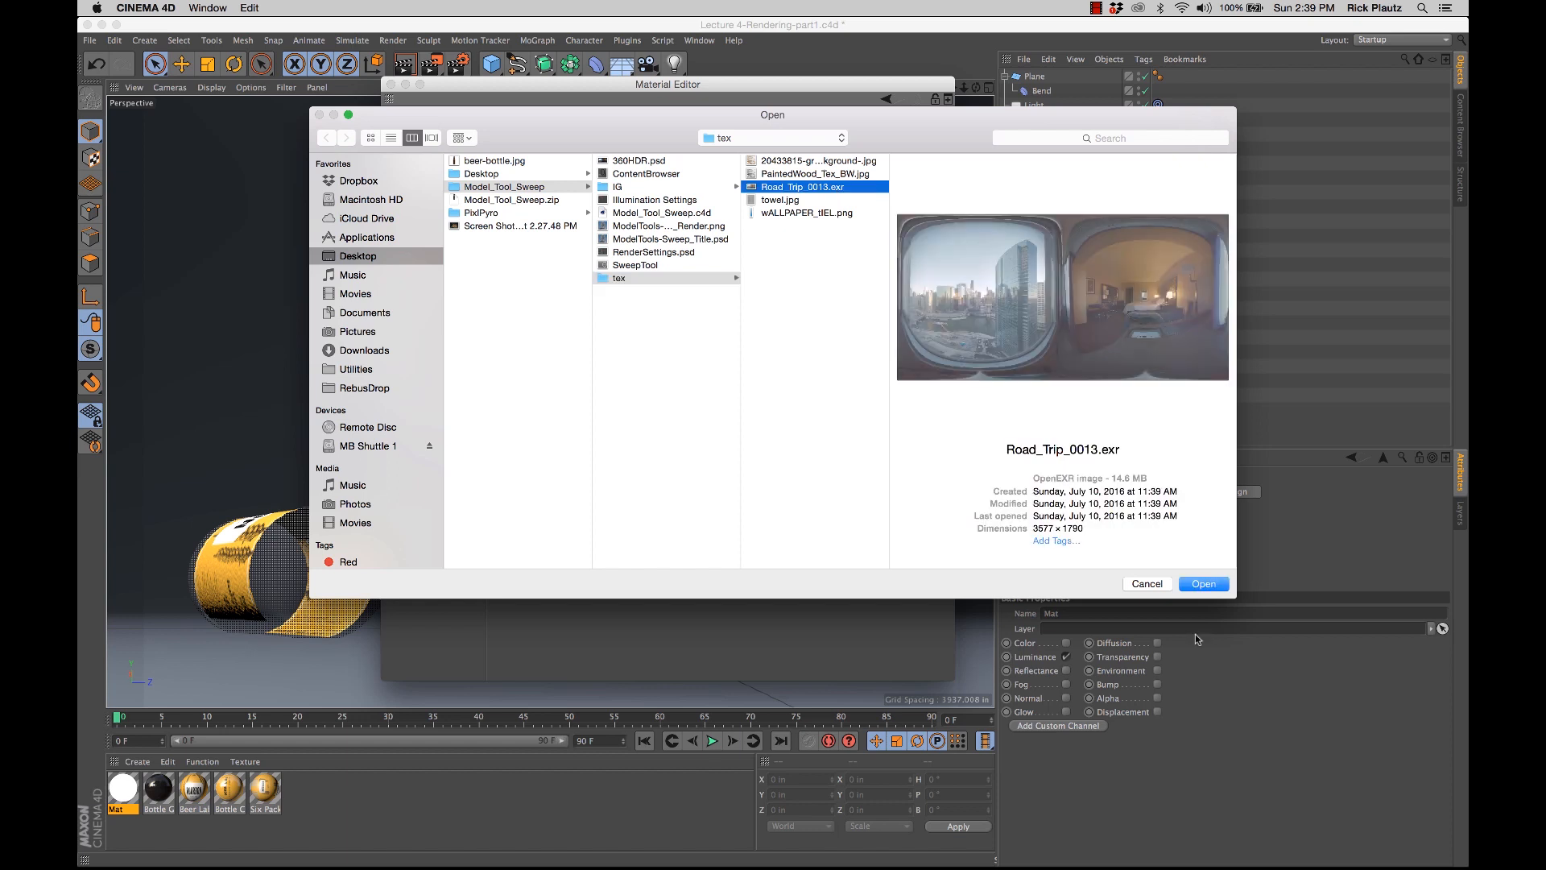
pyautogui.click(1210, 587)
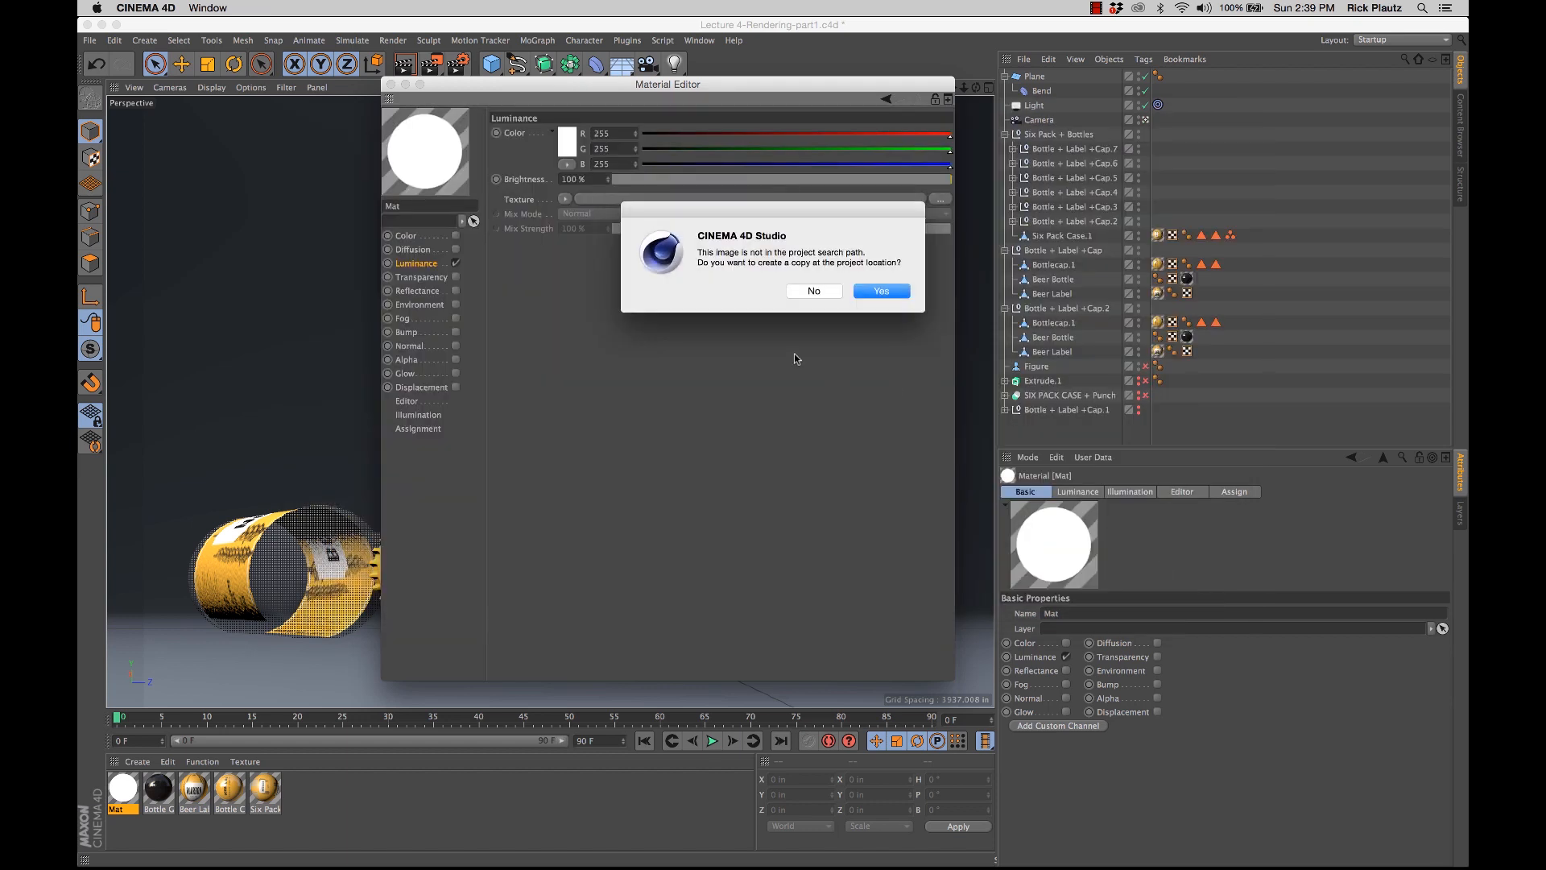
pyautogui.click(812, 293)
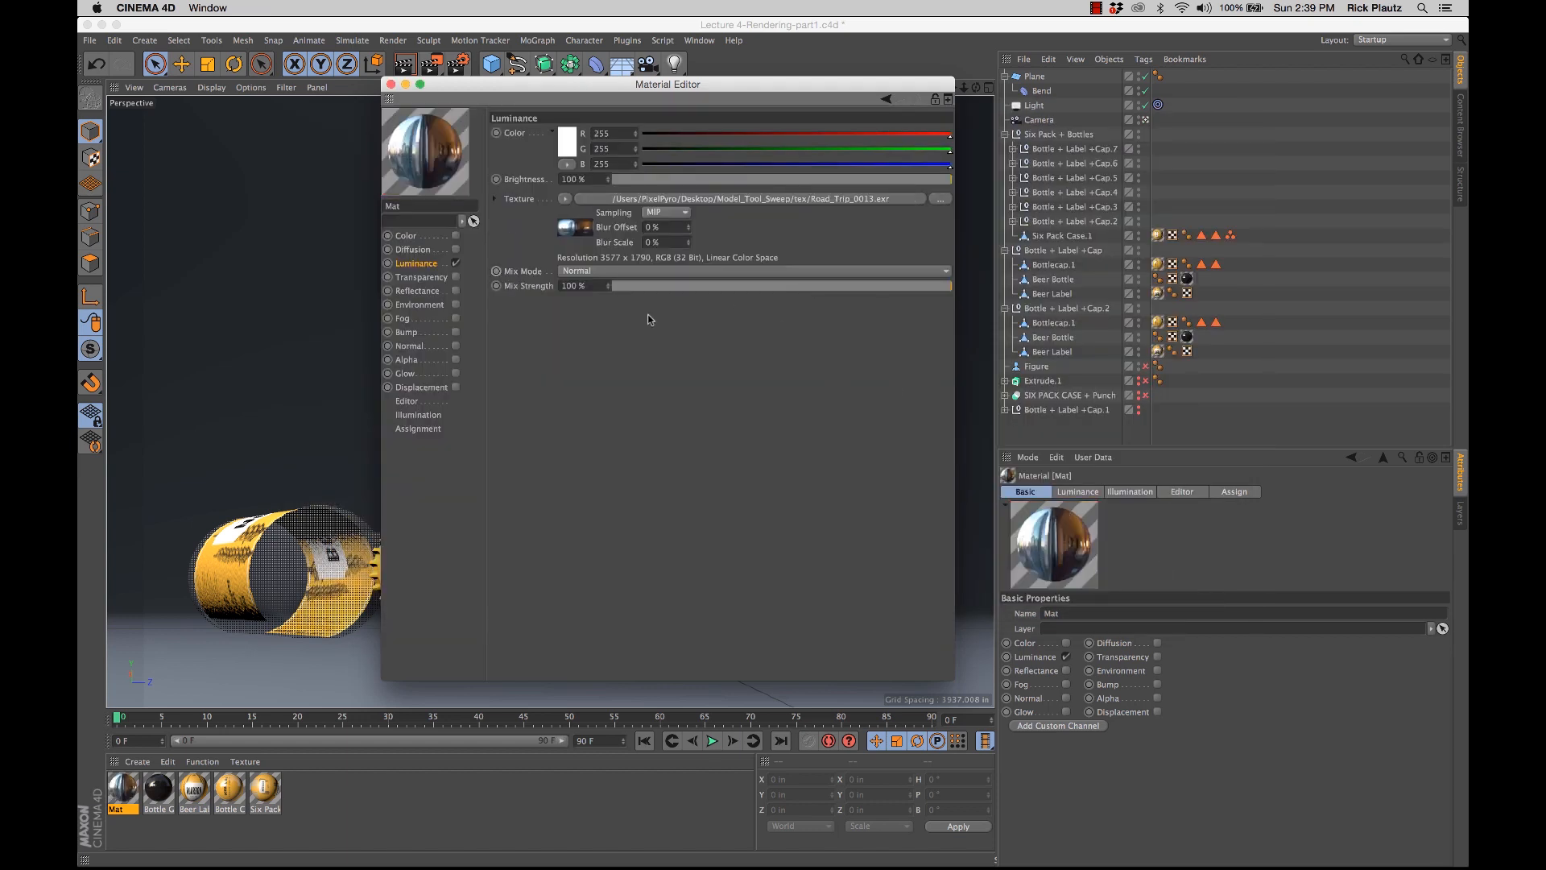
# Step: Set the luminance texture's color profile to Linear
pyautogui.click(765, 199)
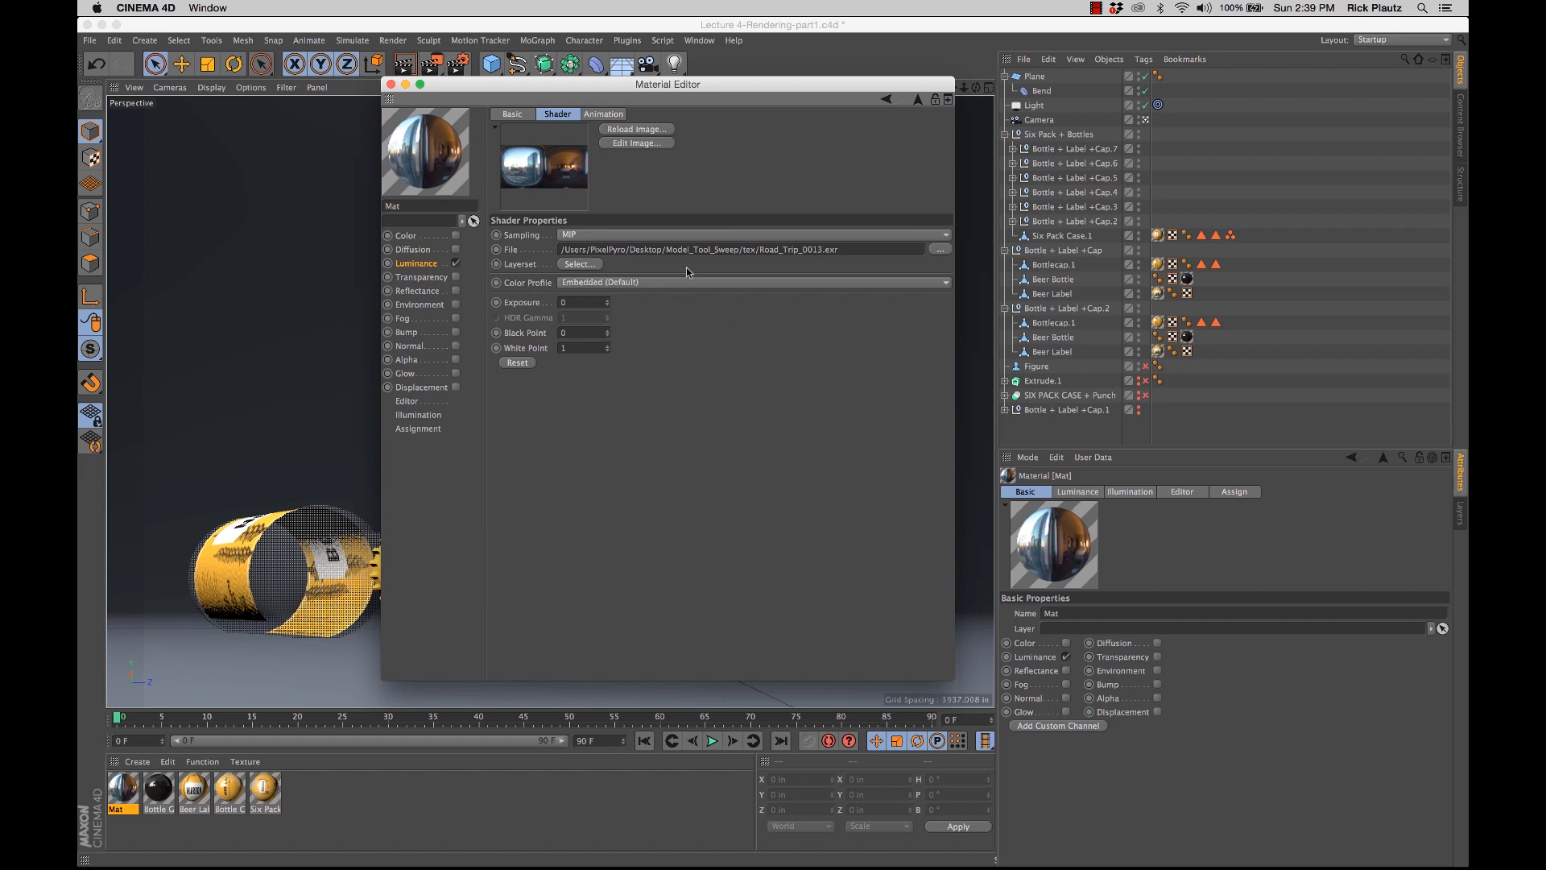
pyautogui.click(712, 283)
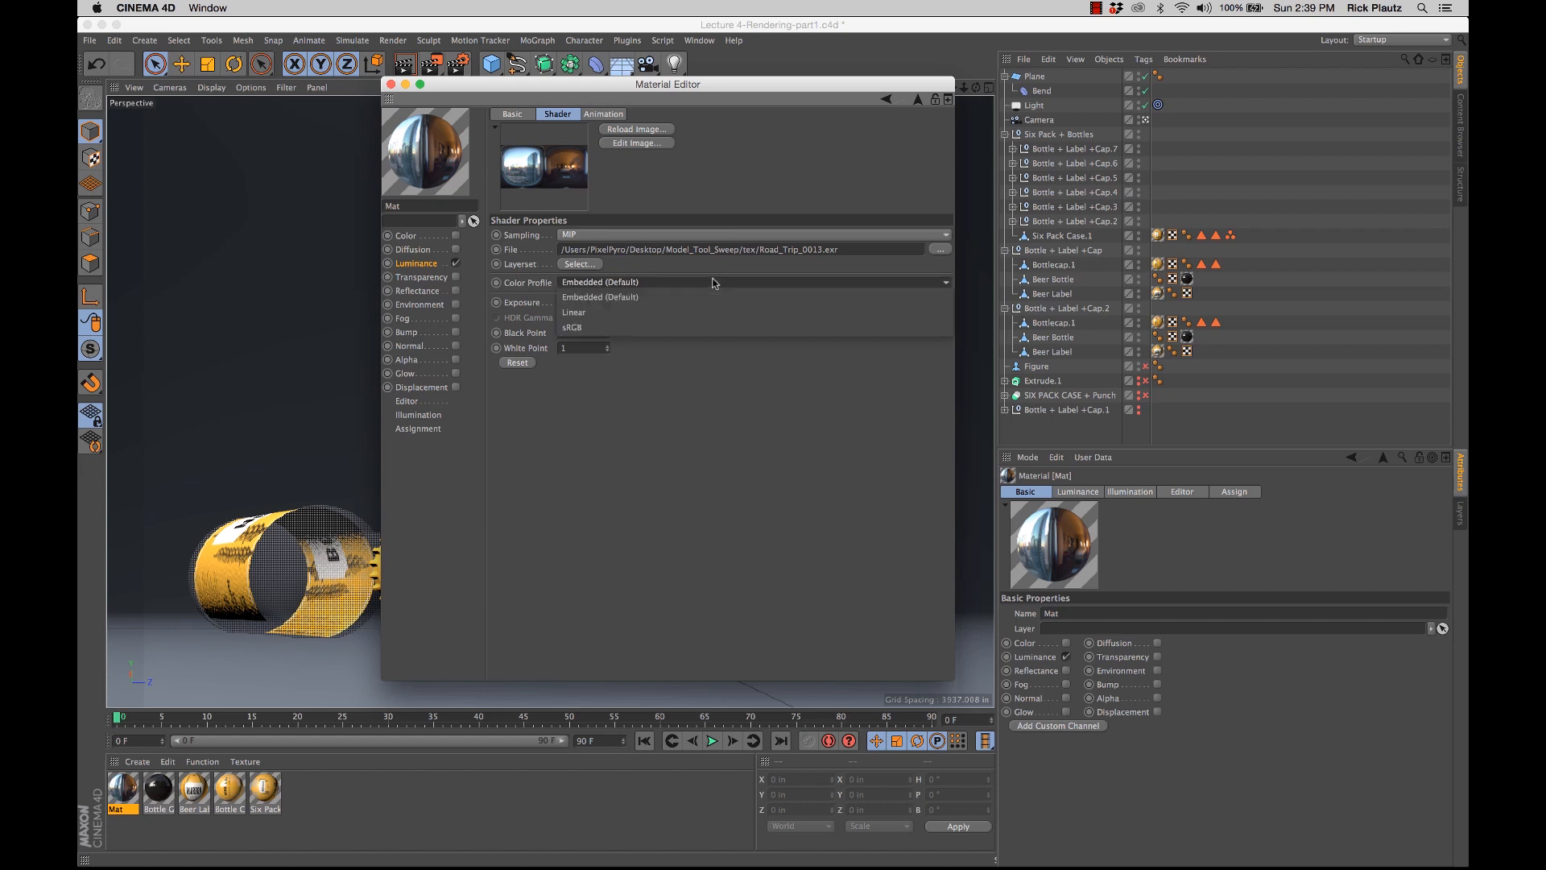
pyautogui.click(688, 313)
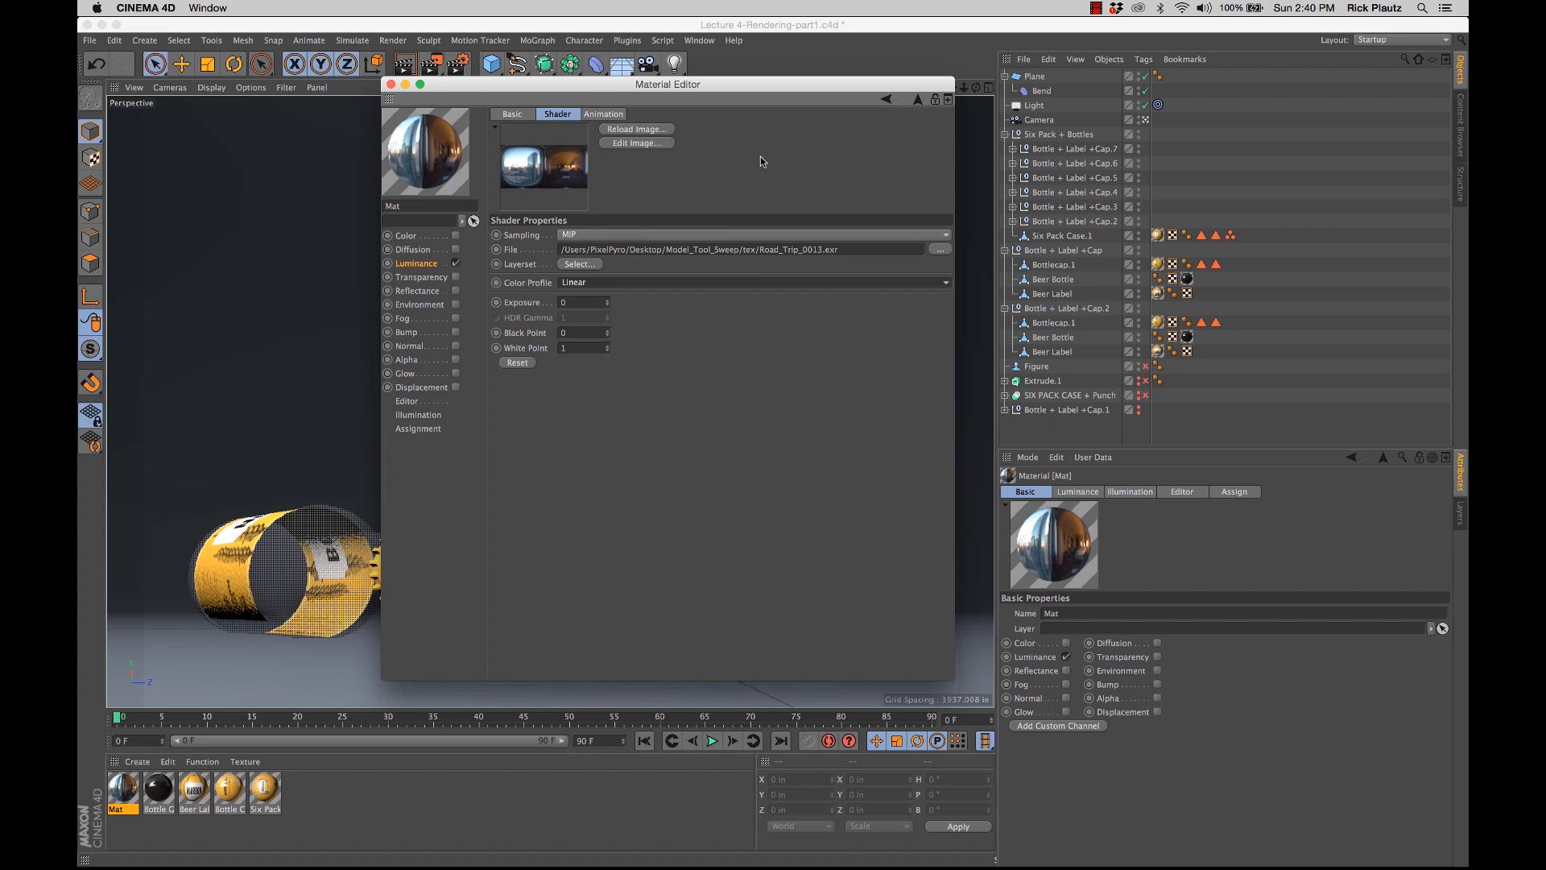
pyautogui.click(627, 286)
pyautogui.click(627, 306)
pyautogui.click(620, 287)
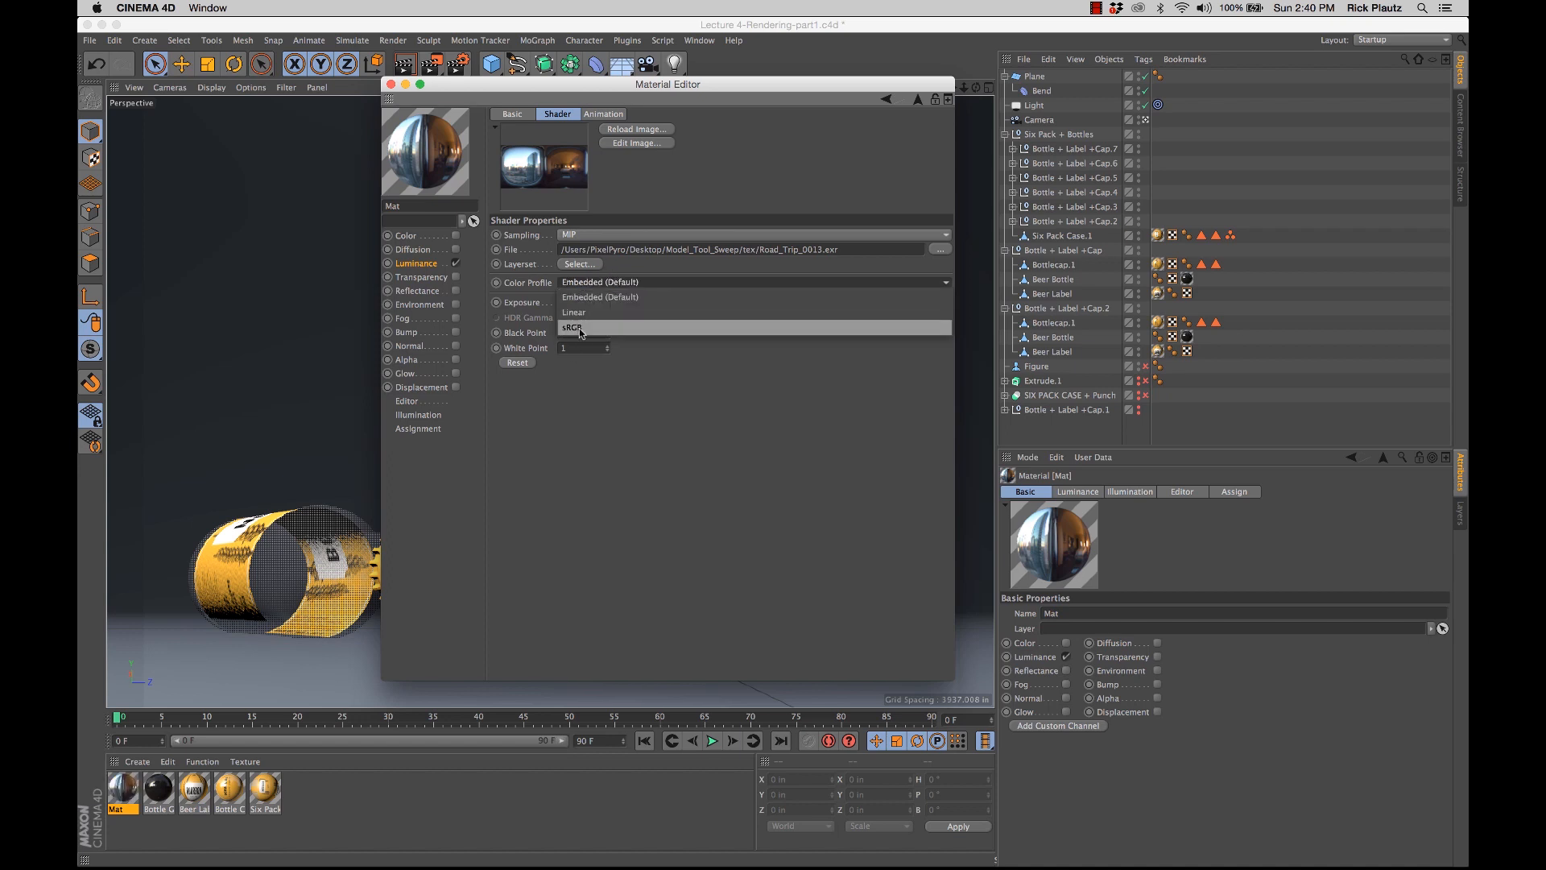
pyautogui.click(593, 312)
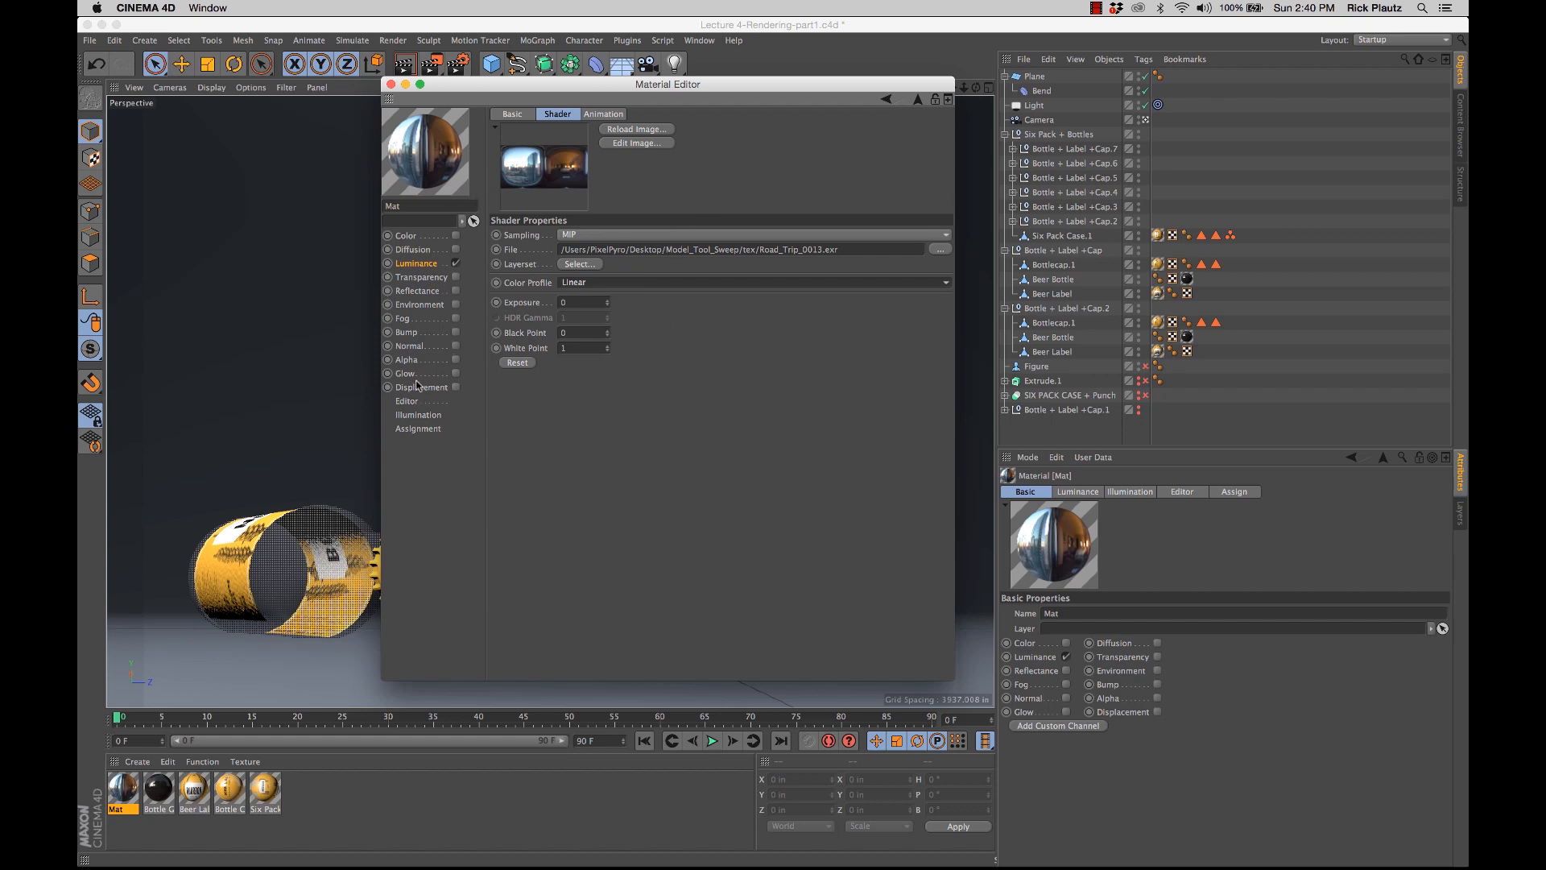
# Step: Disable Receive Caustics, Generate Caustics and Receive GI in the new material's illumination settings
pyautogui.click(415, 428)
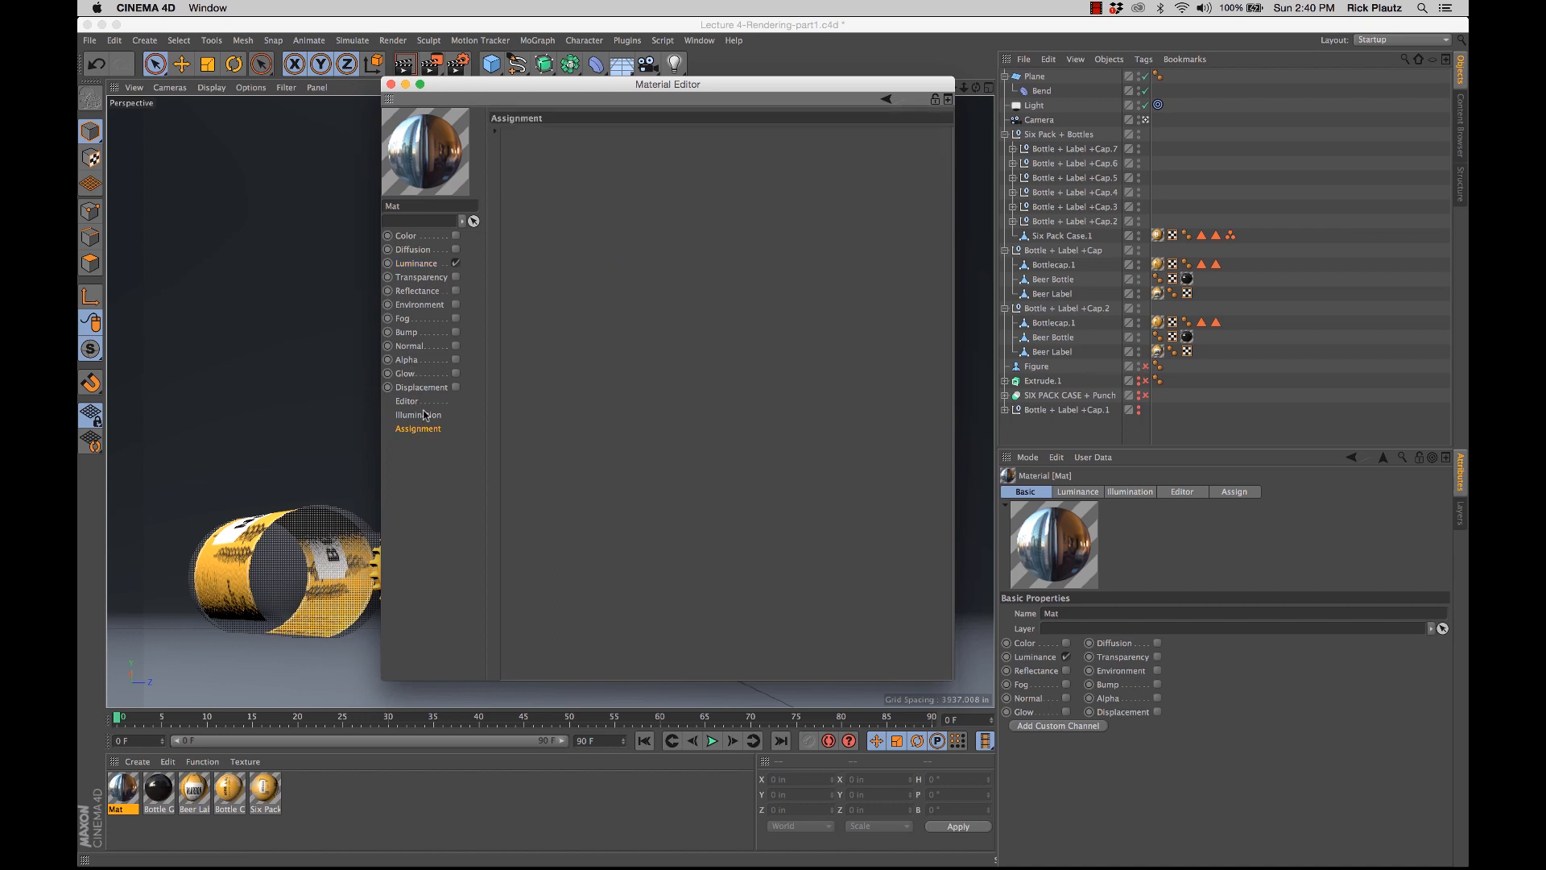
pyautogui.click(422, 415)
pyautogui.click(581, 234)
pyautogui.click(581, 218)
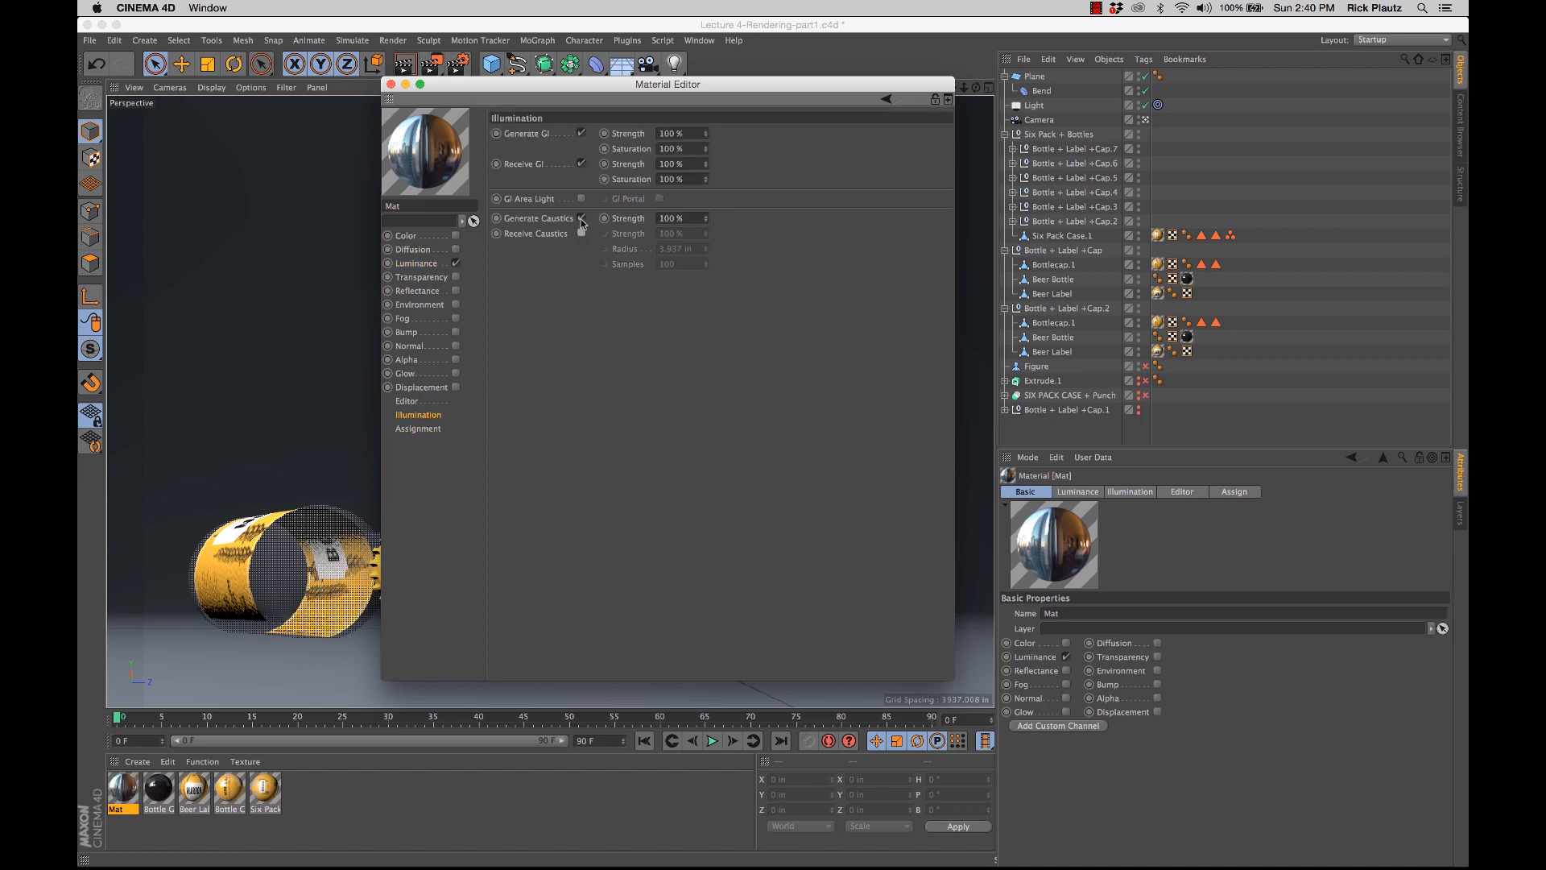
pyautogui.click(582, 164)
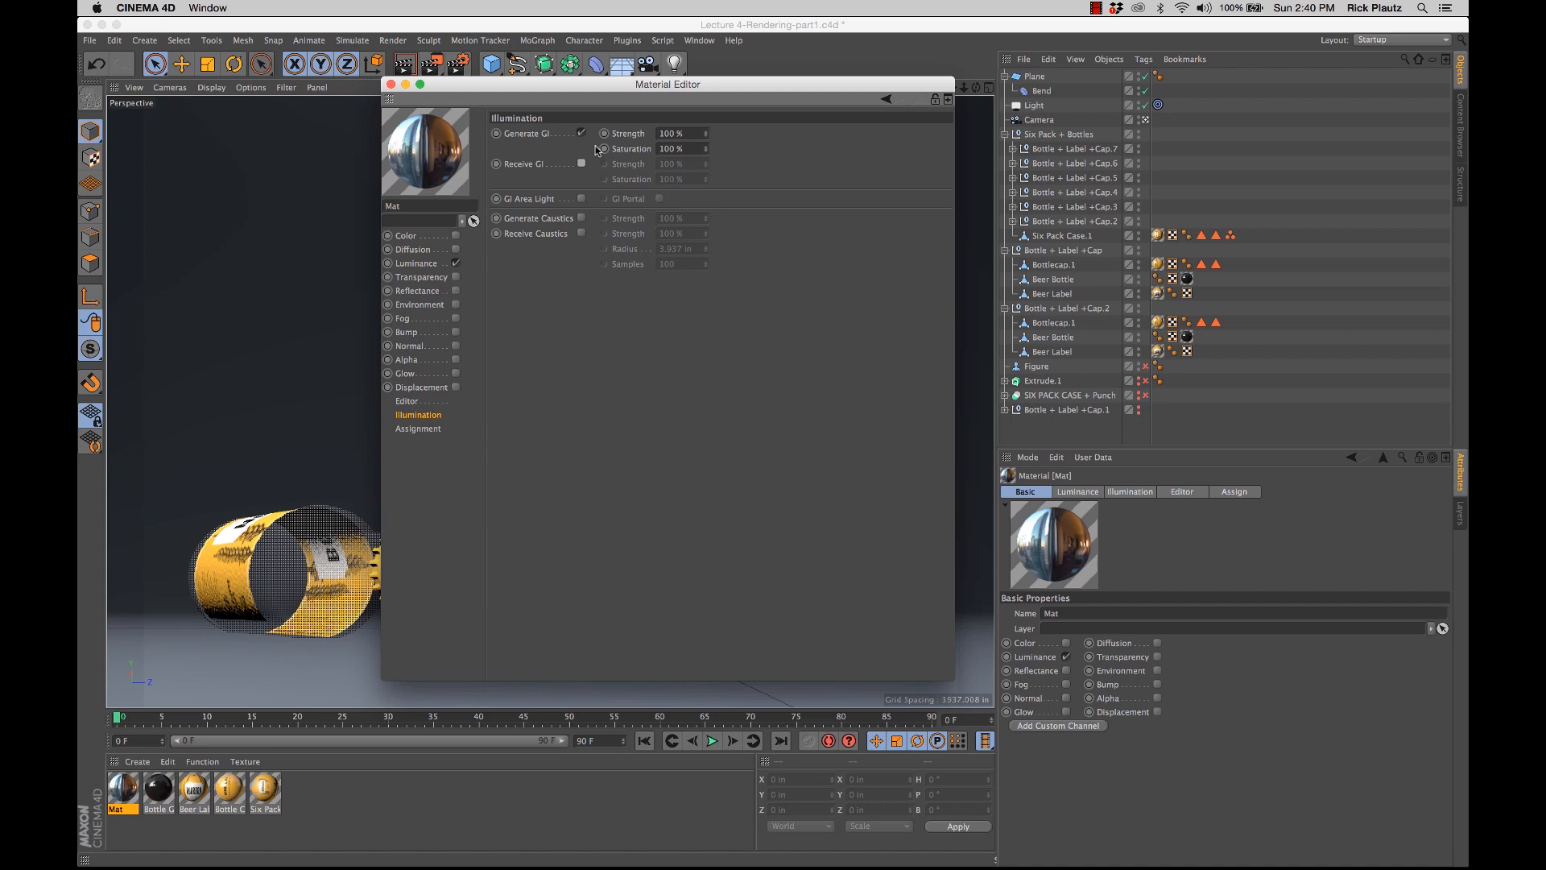
# Step: Enable GI Area Light for the new material, set its Generate GI strength to 15% and close the material editor
pyautogui.click(581, 199)
pyautogui.doubleClick(670, 133)
pyautogui.write('15')
pyautogui.click(390, 83)
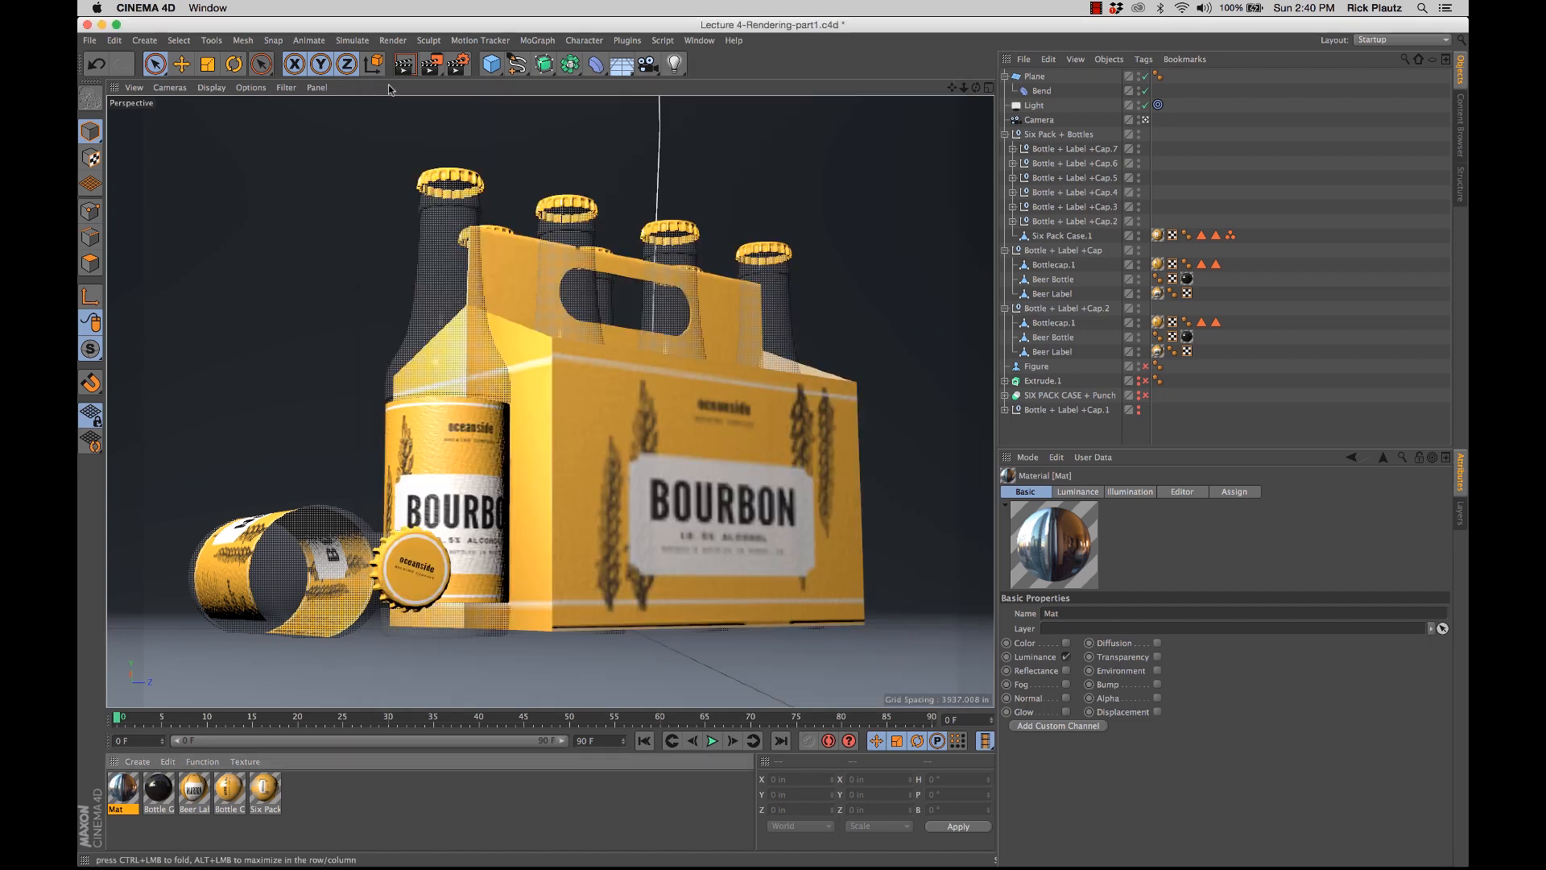
# Step: Leave the scene camera's view to see the whole set from the default perspective
pyautogui.click(1144, 121)
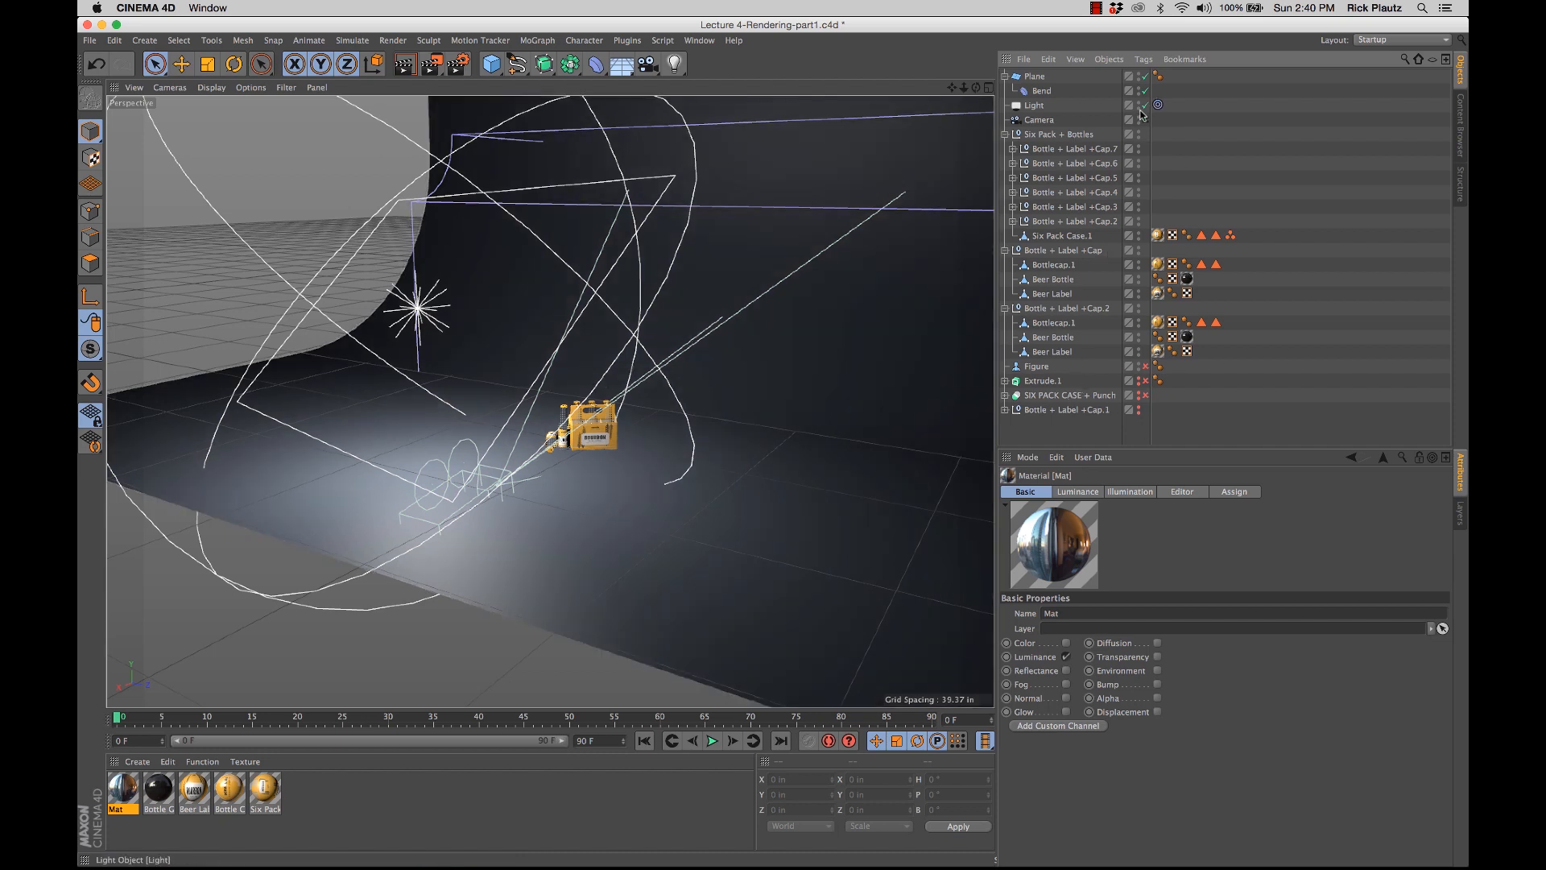
# Step: Disable the Light object and view the whole backdrop set from farther away
pyautogui.click(1146, 106)
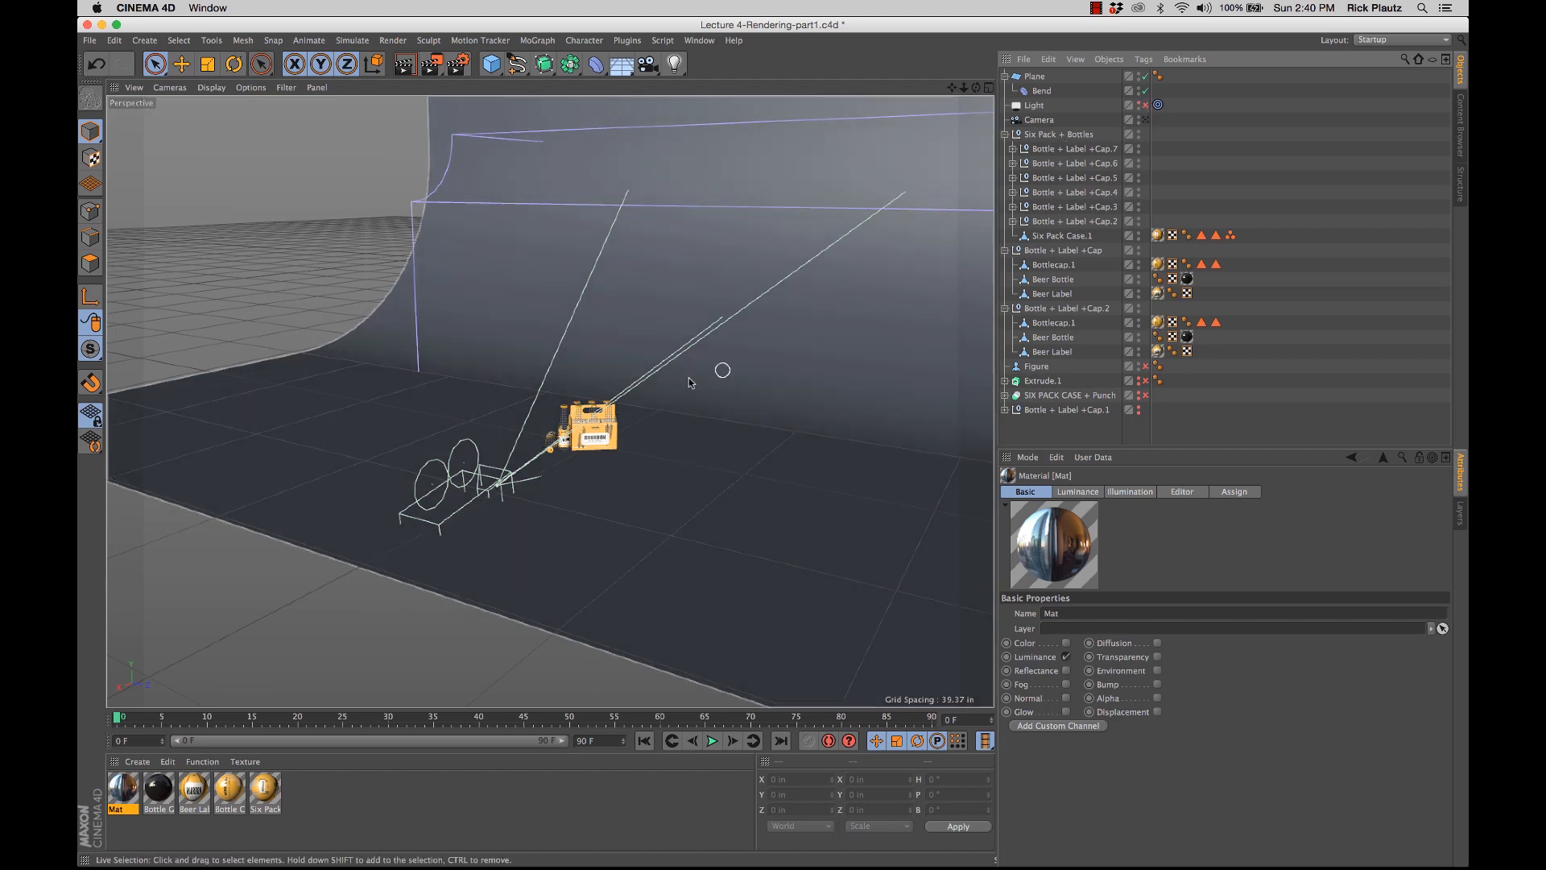
pyautogui.moveTo(666, 383)
pyautogui.keyDown('alt'); pyautogui.mouseDown()
pyautogui.moveTo(620, 395)
pyautogui.moveTo(658, 397)
pyautogui.mouseUp(); pyautogui.keyUp('alt')
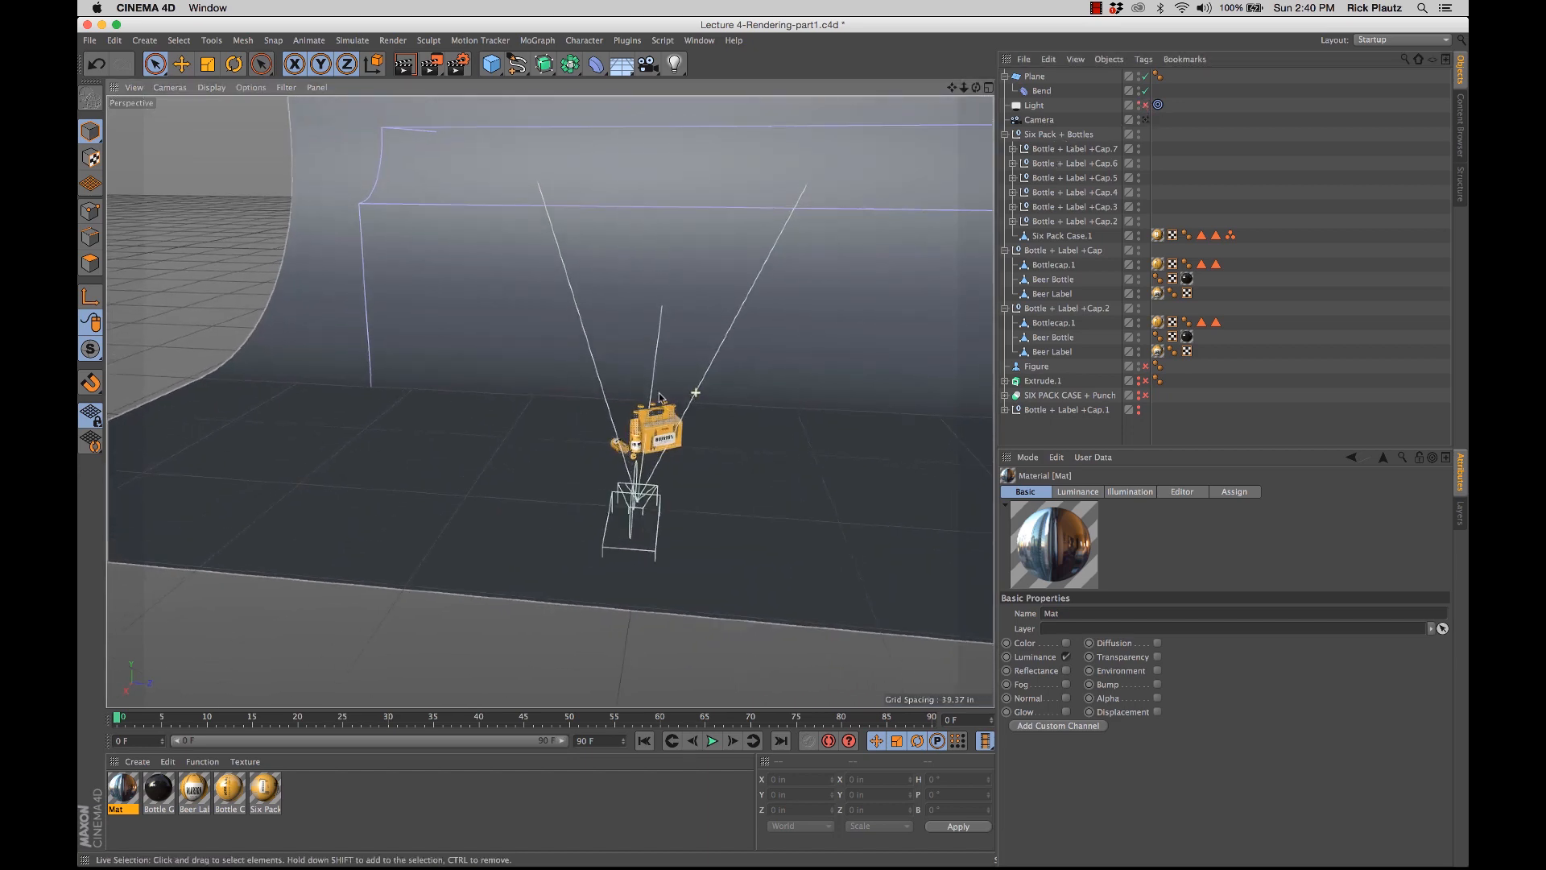
pyautogui.keyDown('alt'); pyautogui.moveTo(660, 396); pyautogui.dragTo(545, 418, button='right'); pyautogui.keyUp('alt')
pyautogui.keyDown('alt'); pyautogui.moveTo(628, 367); pyautogui.dragTo(548, 400, button='middle'); pyautogui.keyUp('alt')
pyautogui.moveTo(607, 424)
pyautogui.keyDown('alt'); pyautogui.mouseDown()
pyautogui.moveTo(652, 398)
pyautogui.moveTo(592, 434)
pyautogui.moveTo(604, 438)
pyautogui.mouseUp(); pyautogui.keyUp('alt')
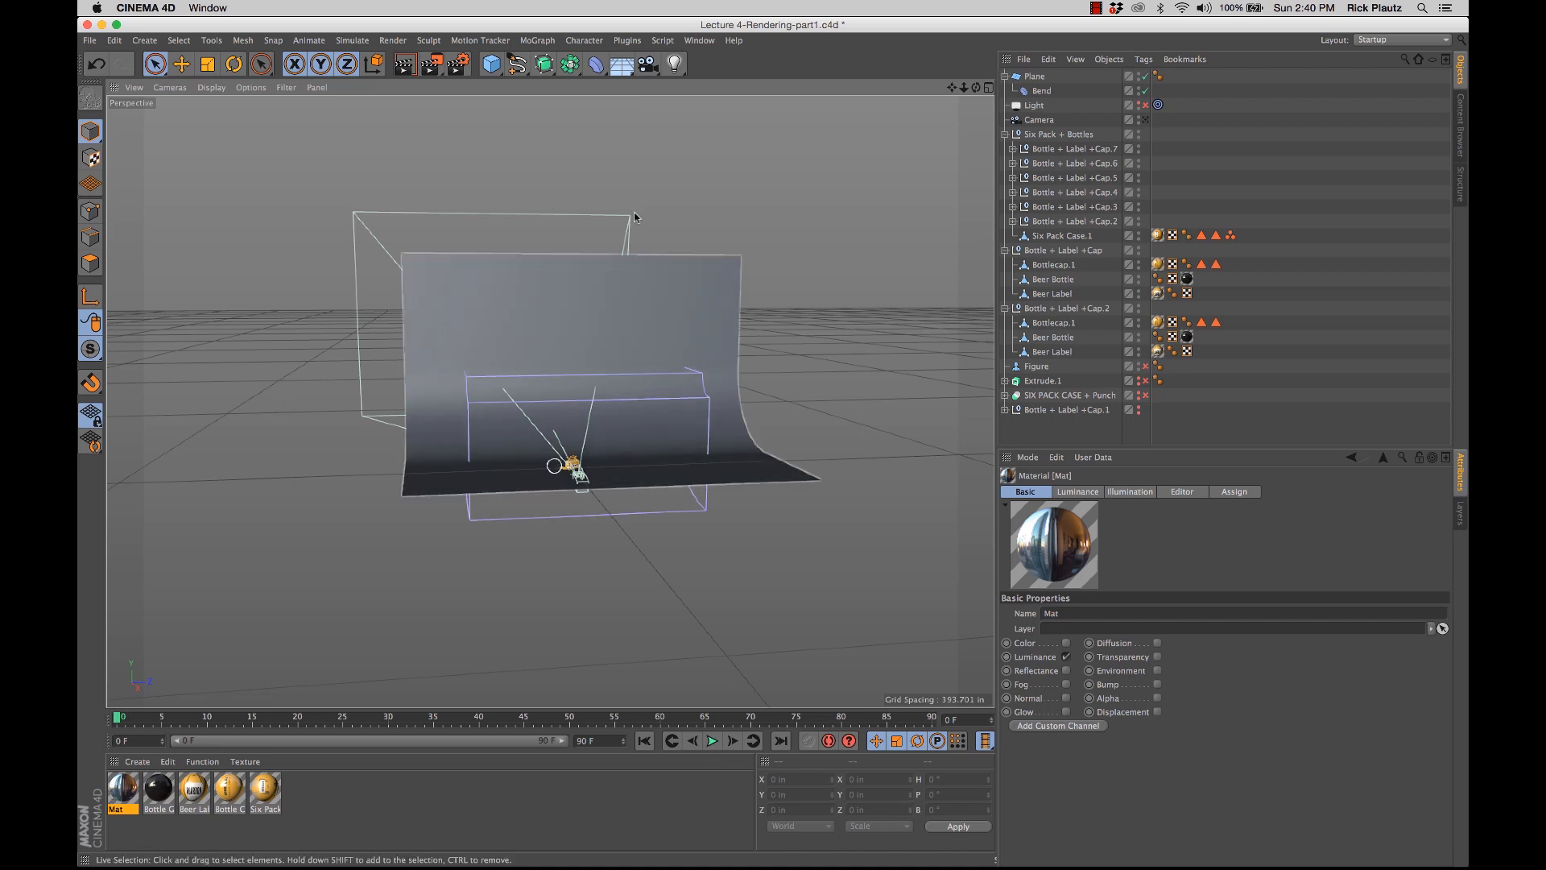
# Step: Add a Sky object to the scene and check its extent around the backdrop set
pyautogui.click(622, 66)
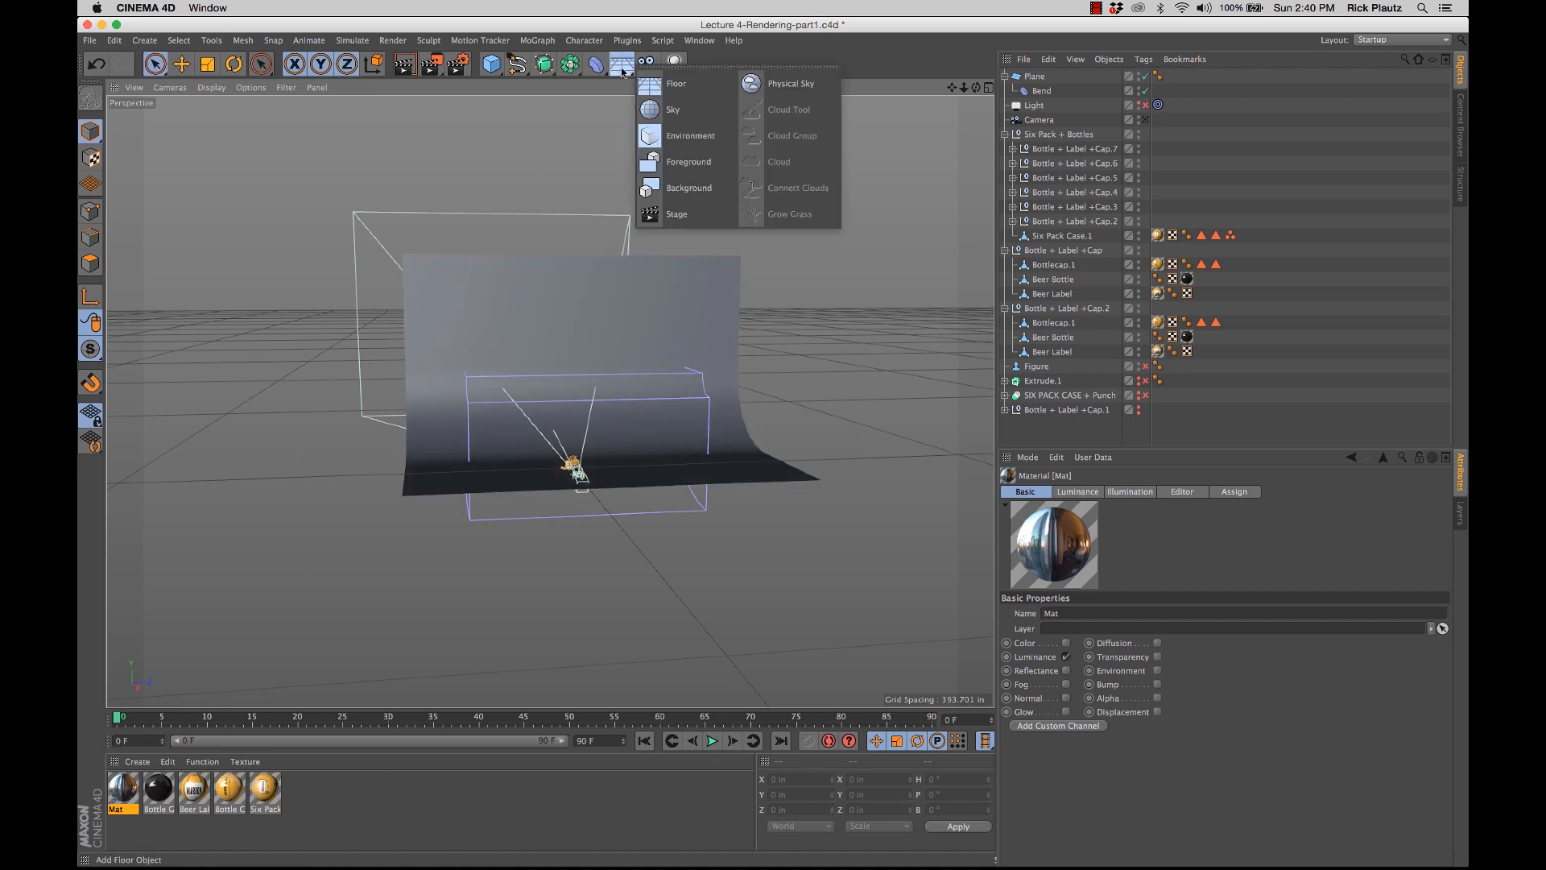
pyautogui.click(687, 114)
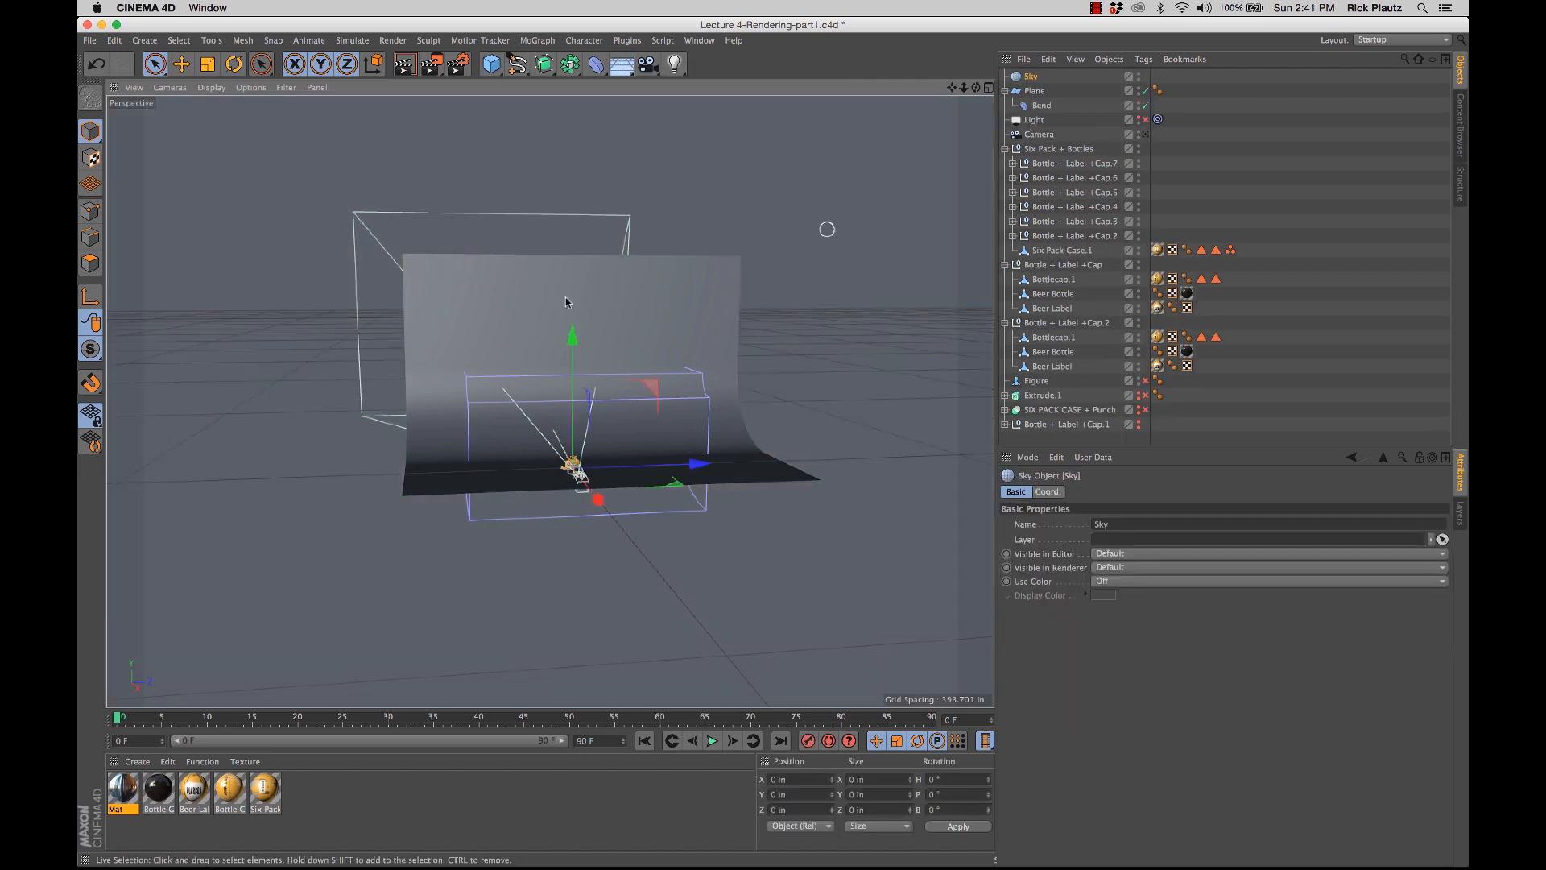
pyautogui.keyDown('alt'); pyautogui.moveTo(566, 334); pyautogui.dragTo(461, 356); pyautogui.keyUp('alt')
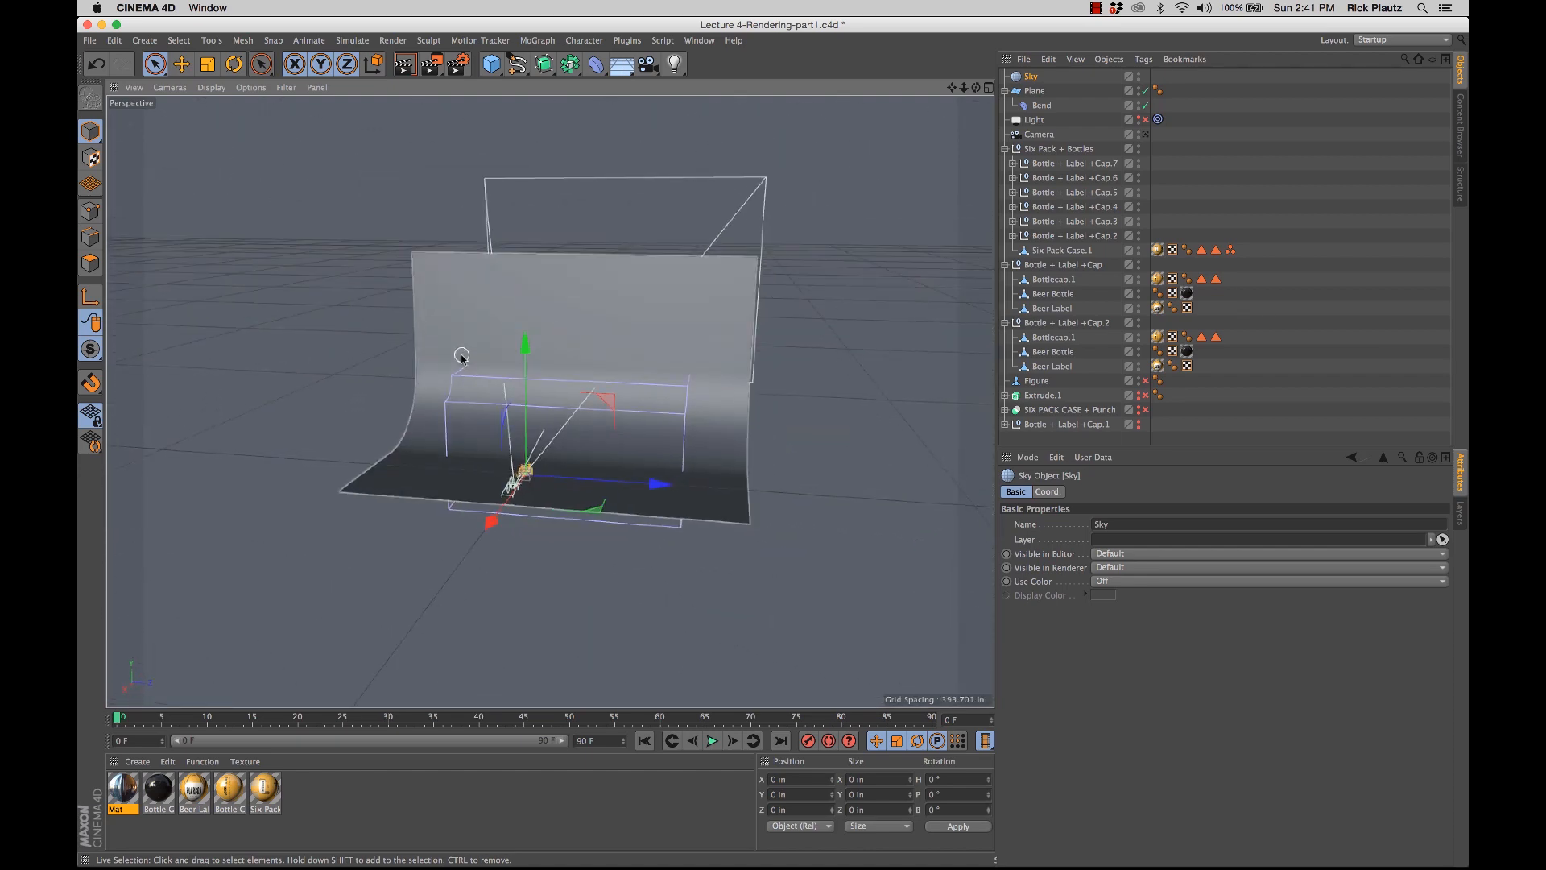
pyautogui.scroll(-10, 461, 355)
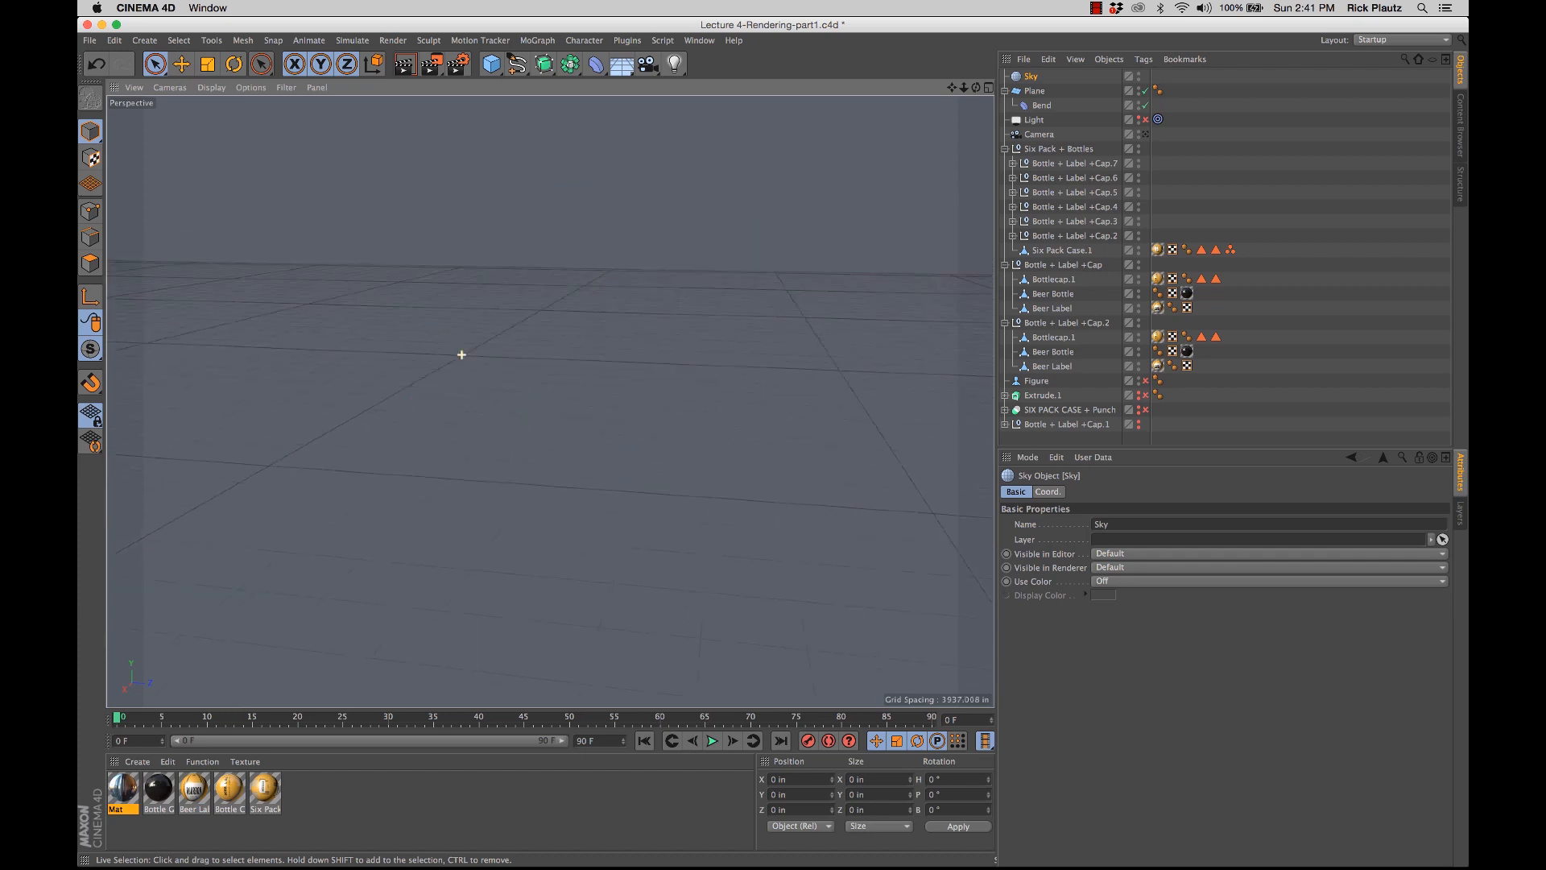
pyautogui.scroll(-3, 461, 354)
pyautogui.scroll(12, 461, 355)
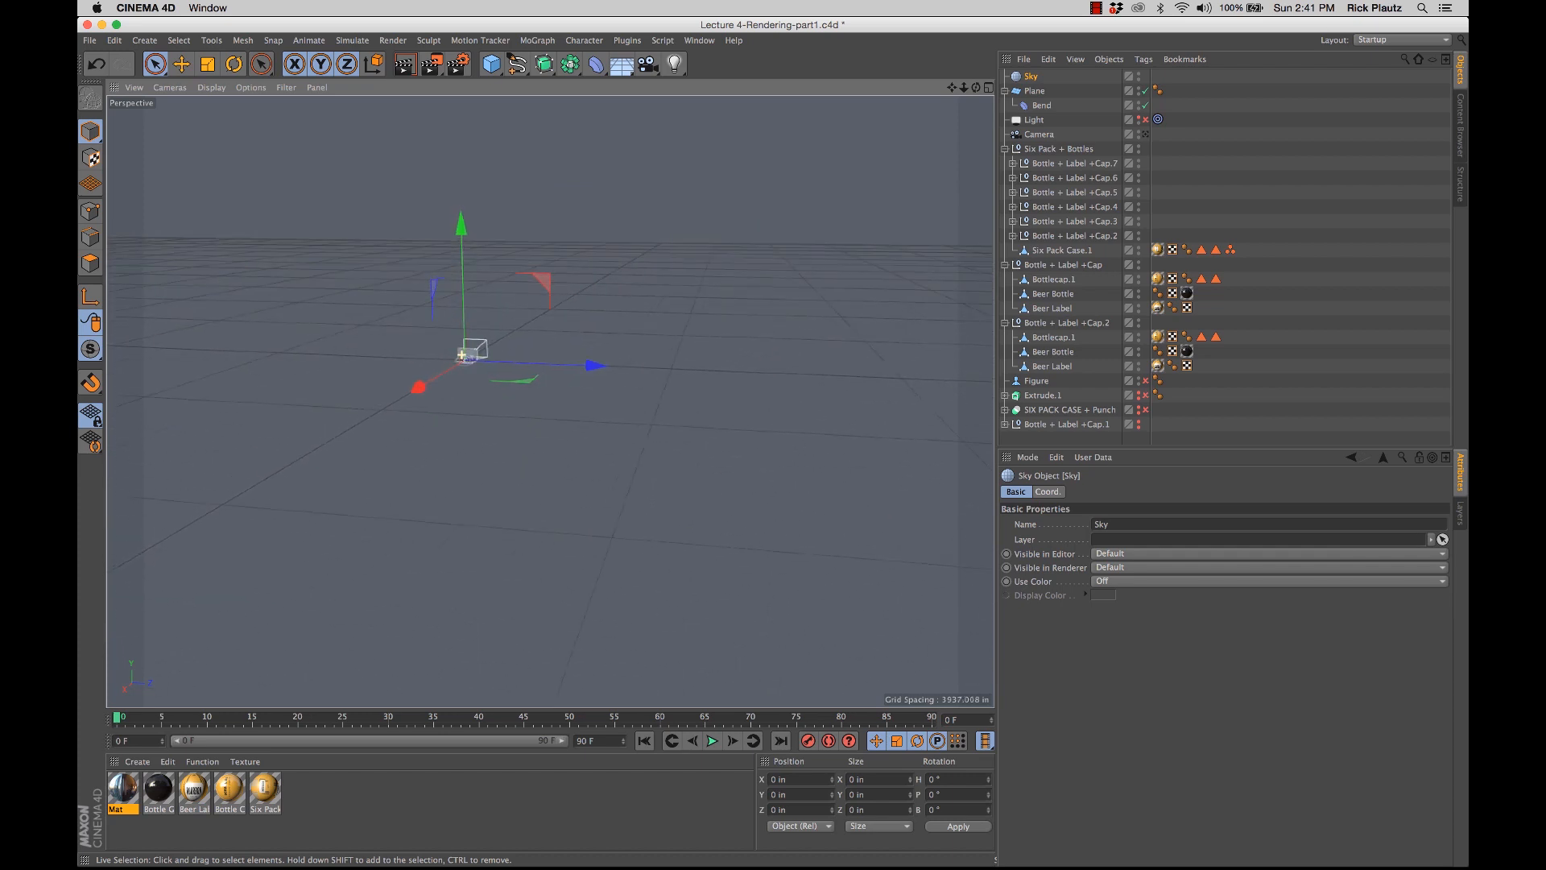
pyautogui.scroll(5, 449, 474)
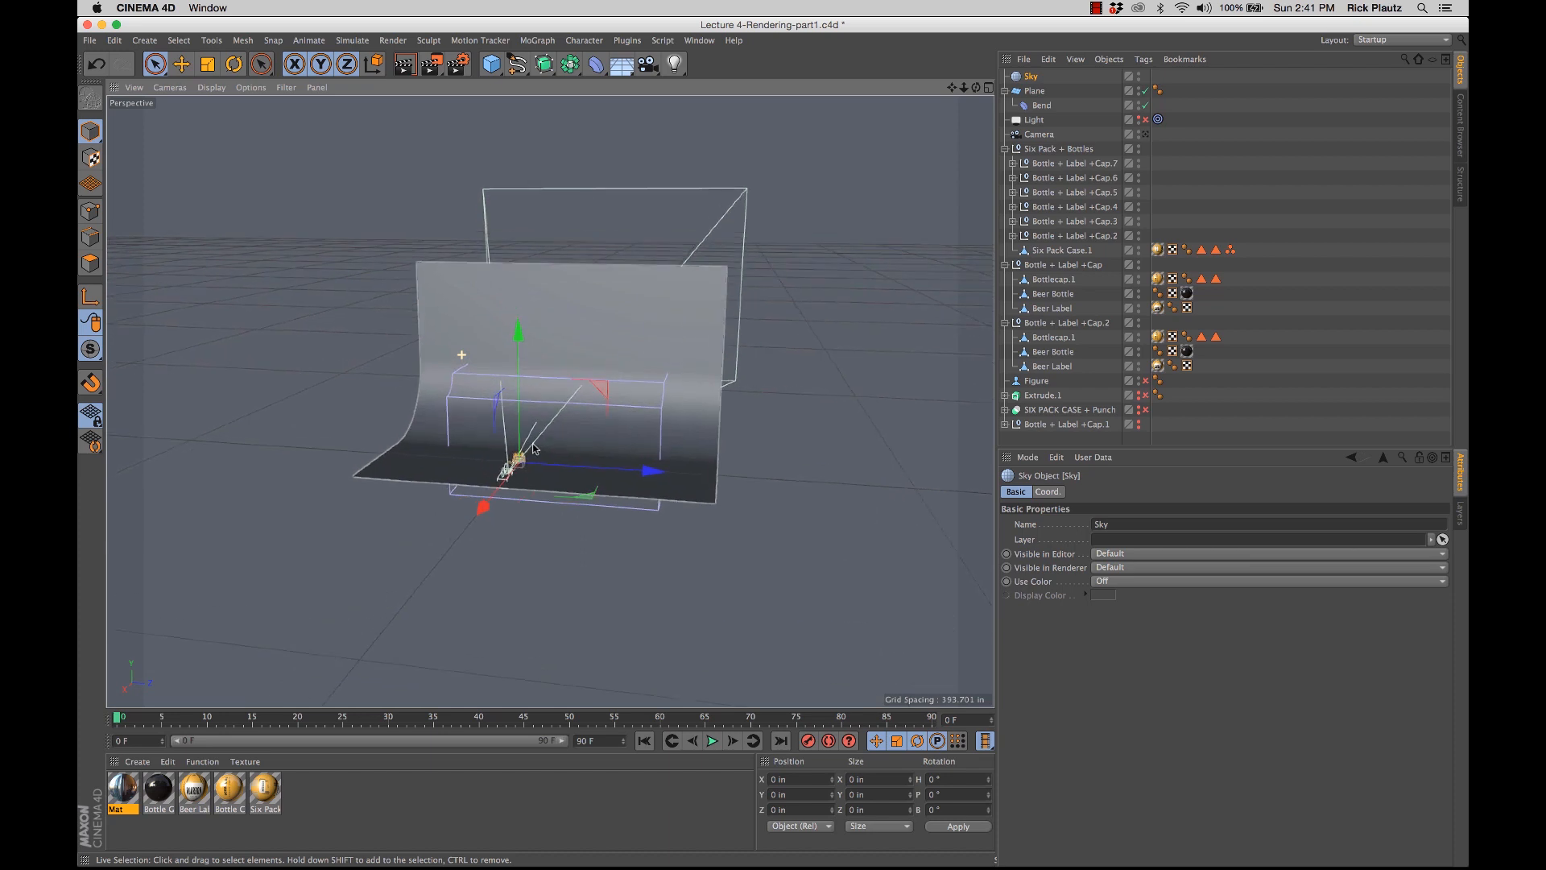
pyautogui.keyDown('alt'); pyautogui.moveTo(536, 445); pyautogui.dragTo(517, 416); pyautogui.keyUp('alt')
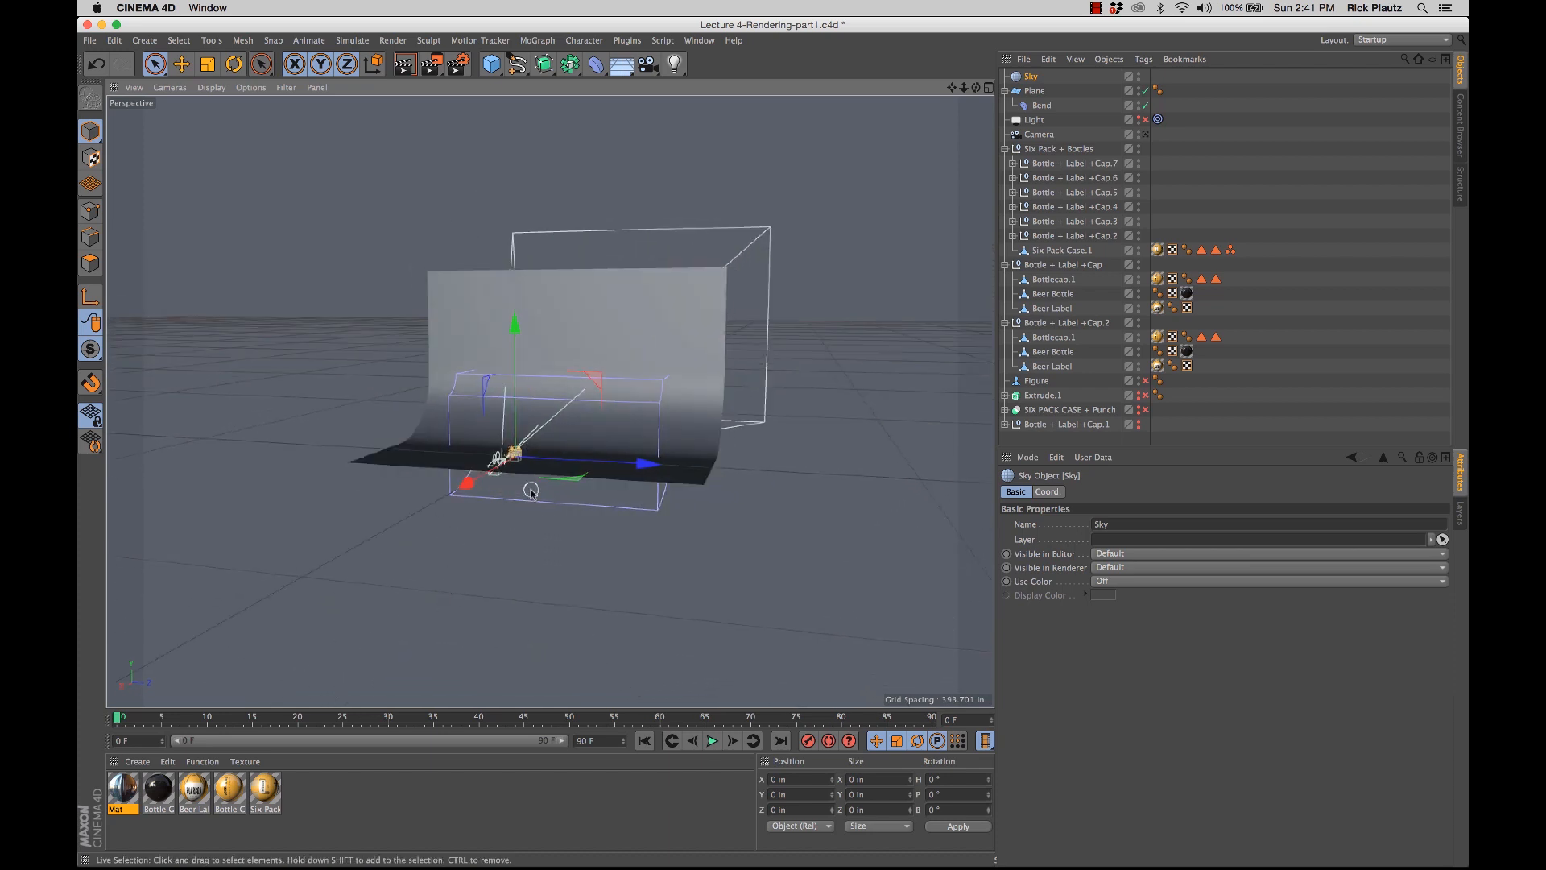
# Step: Apply the luminance material Mat to the Sky object and view the backdrop against it
pyautogui.moveTo(128, 805); pyautogui.dragTo(1033, 79)
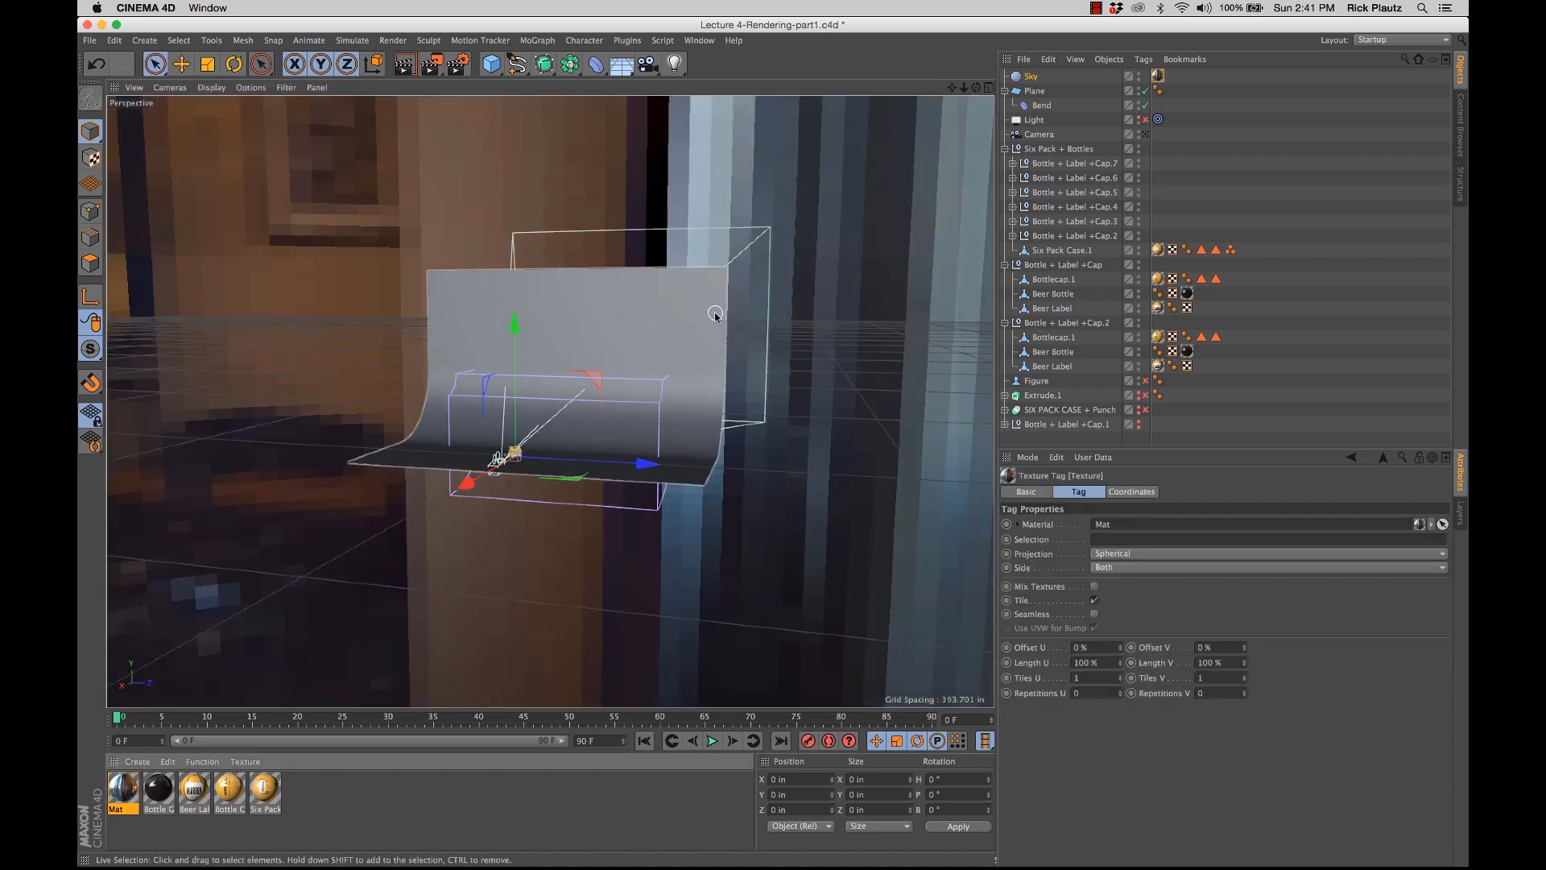
pyautogui.moveTo(715, 314)
pyautogui.keyDown('alt'); pyautogui.mouseDown()
pyautogui.moveTo(607, 243)
pyautogui.moveTo(500, 252)
pyautogui.moveTo(443, 280)
pyautogui.moveTo(310, 266)
pyautogui.moveTo(766, 311)
pyautogui.moveTo(844, 274)
pyautogui.moveTo(810, 252)
pyautogui.moveTo(691, 255)
pyautogui.moveTo(622, 298)
pyautogui.moveTo(653, 333)
pyautogui.moveTo(698, 324)
pyautogui.mouseUp(); pyautogui.keyUp('alt')
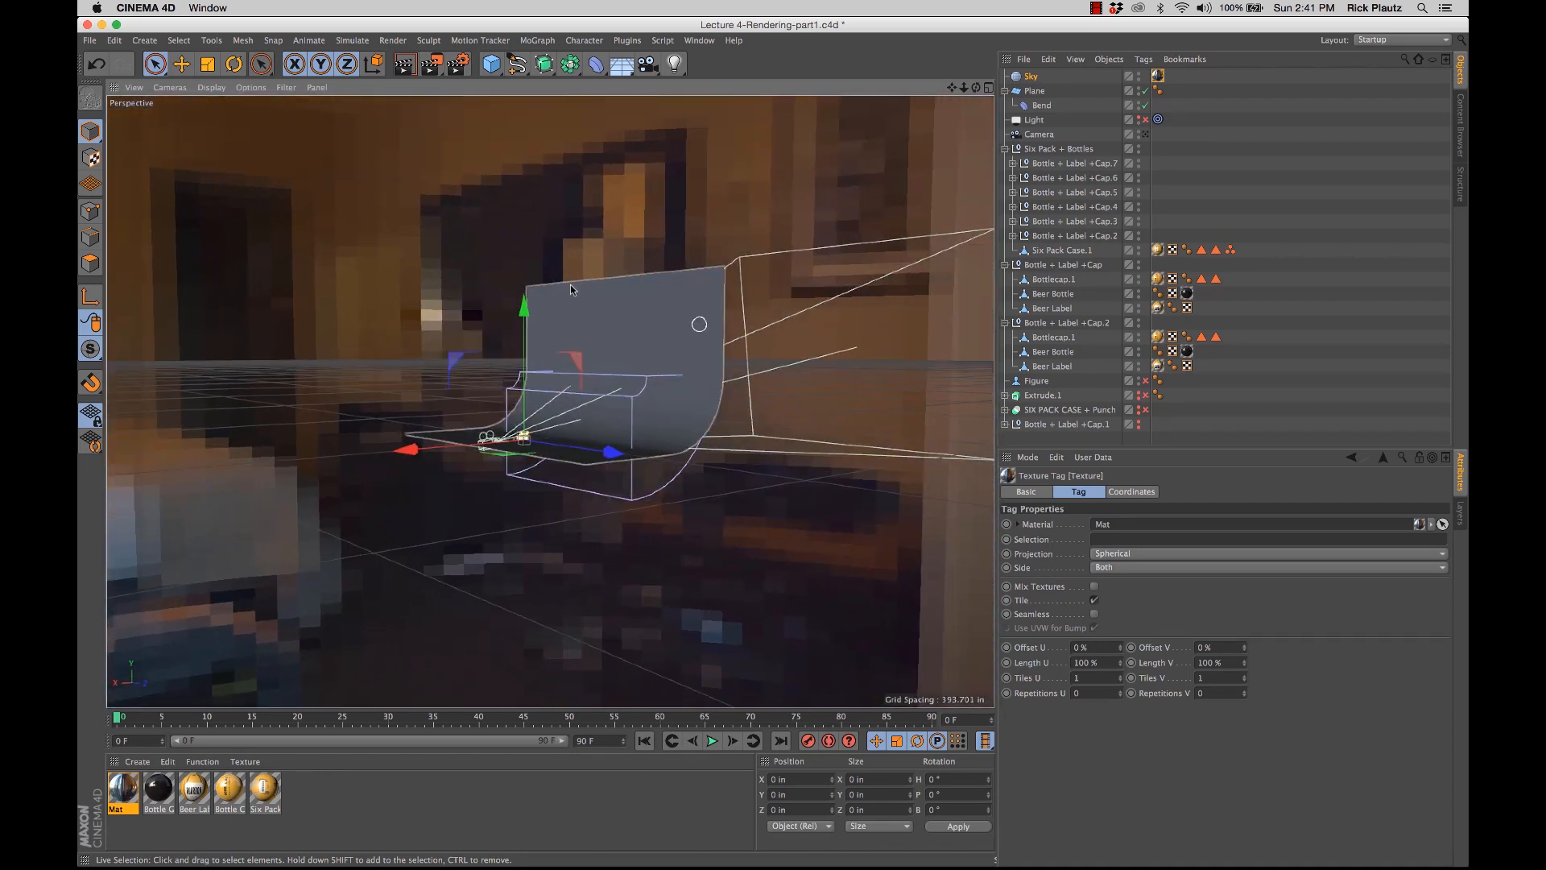
# Step: Disable Global Illumination in the render settings and render a preview of the current view
pyautogui.click(459, 64)
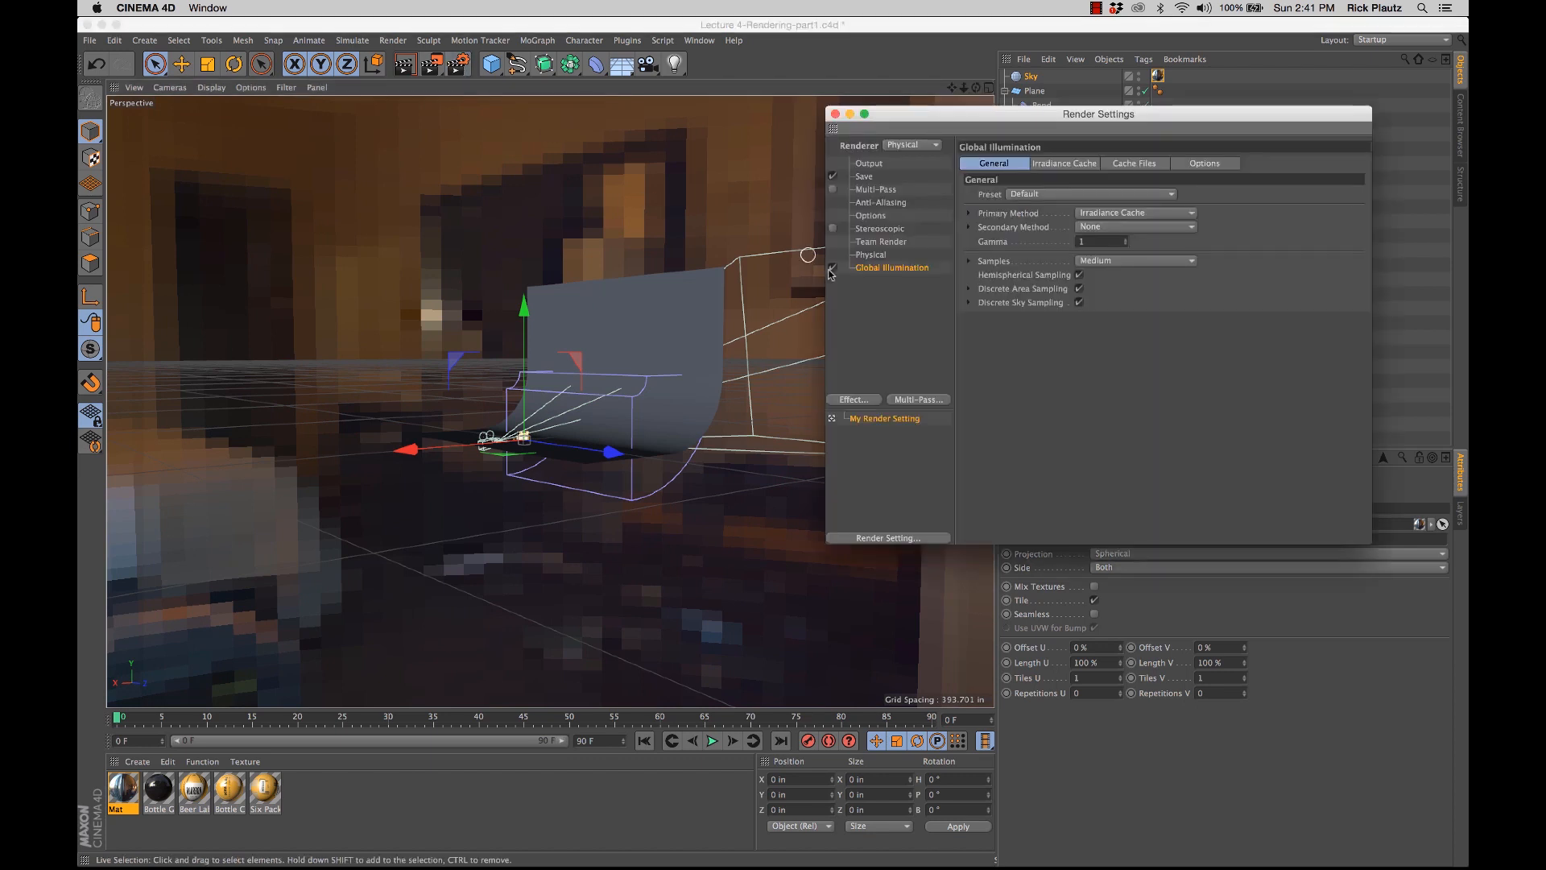
pyautogui.click(833, 268)
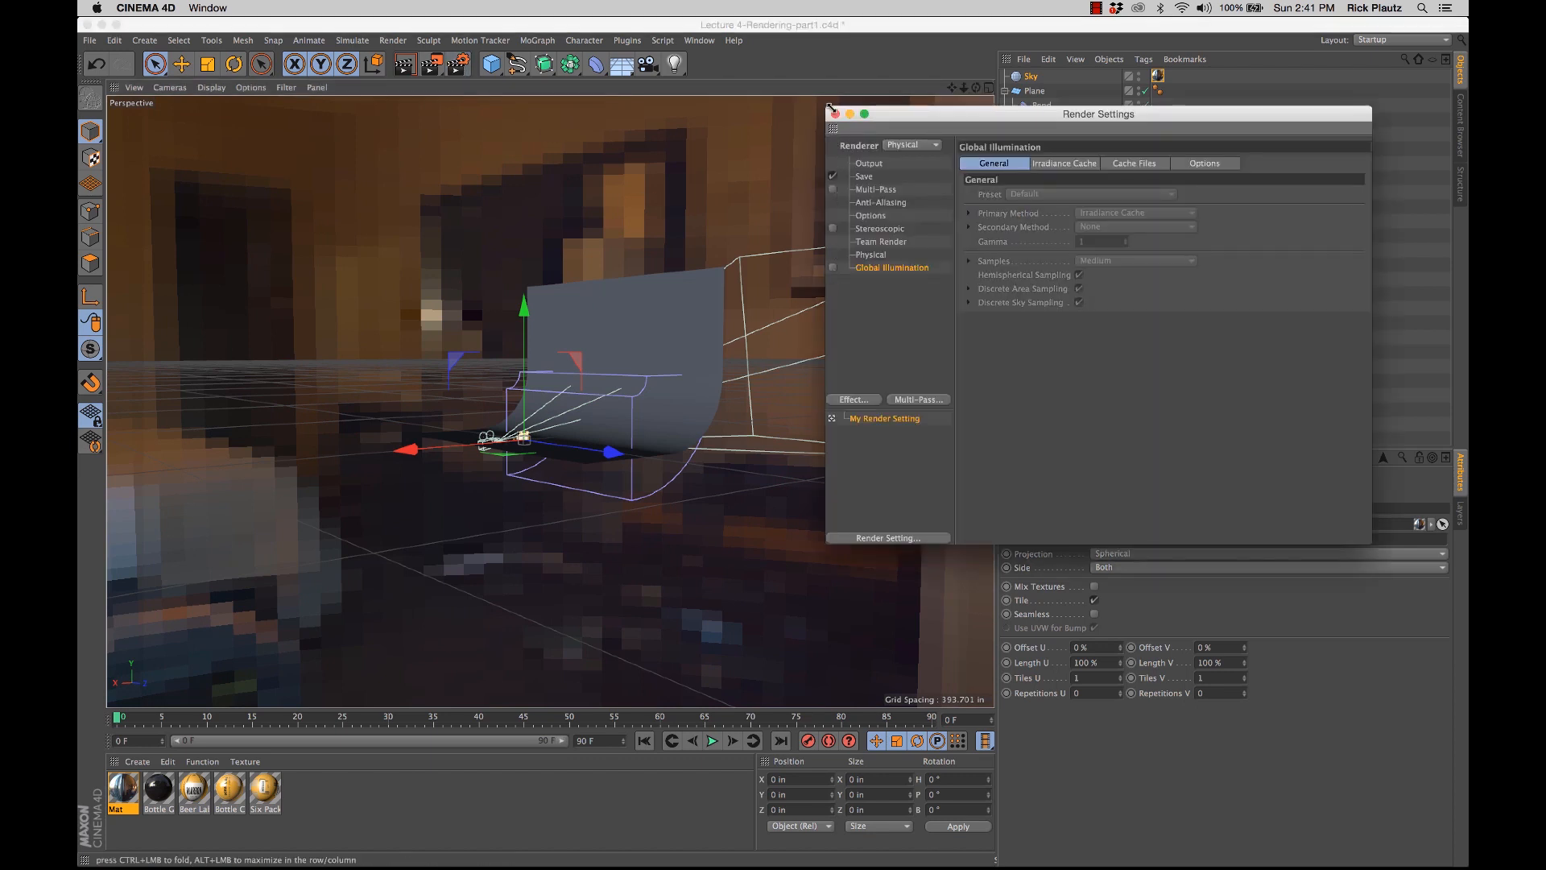
pyautogui.click(835, 113)
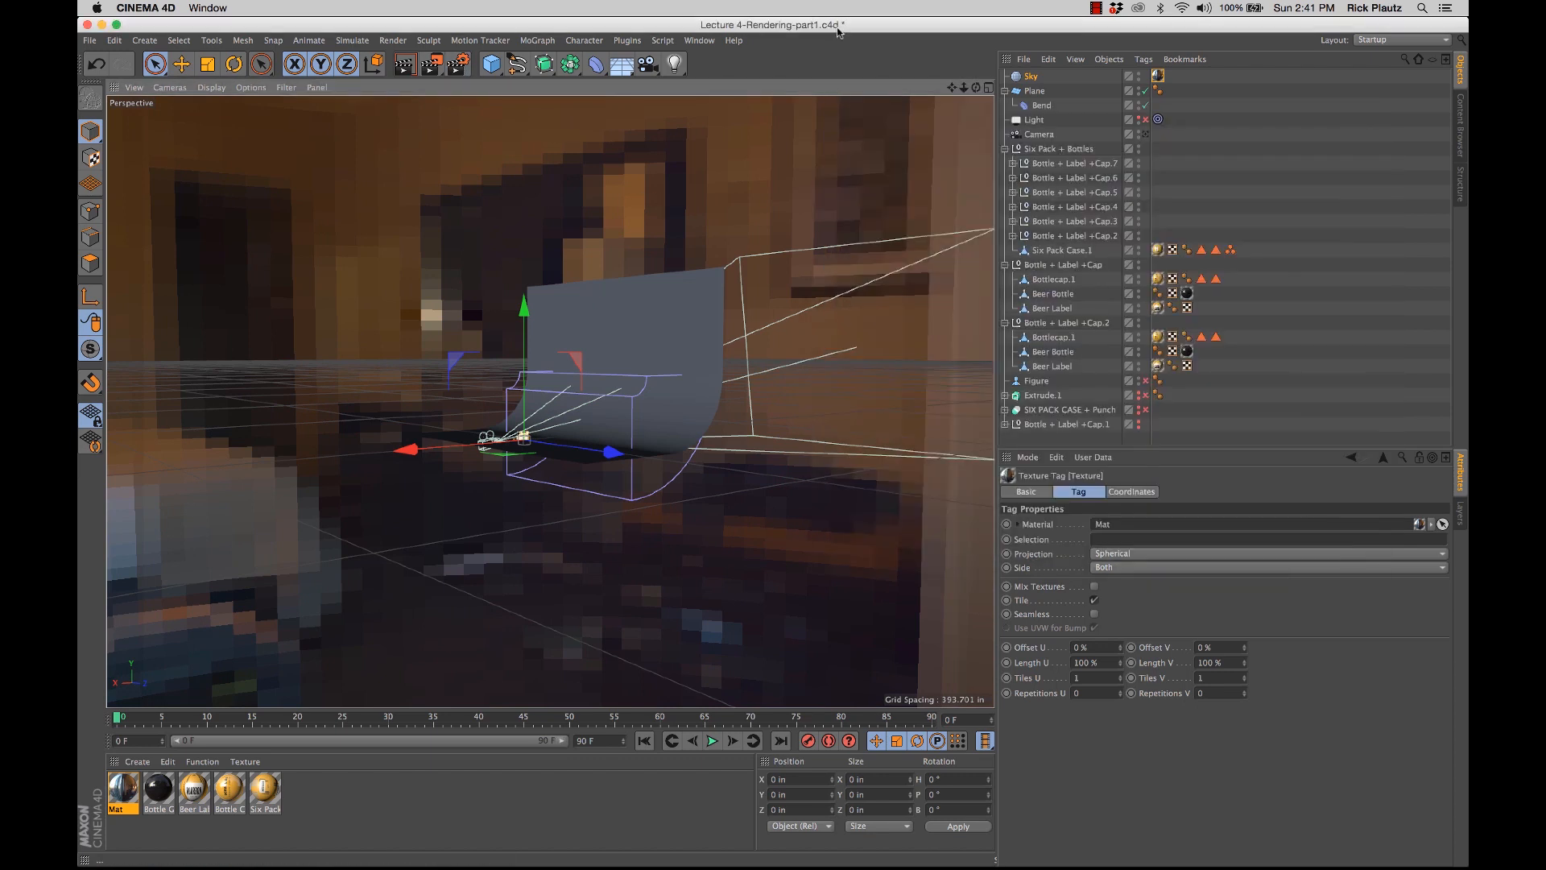
pyautogui.hotkey('ctrl', 'r')
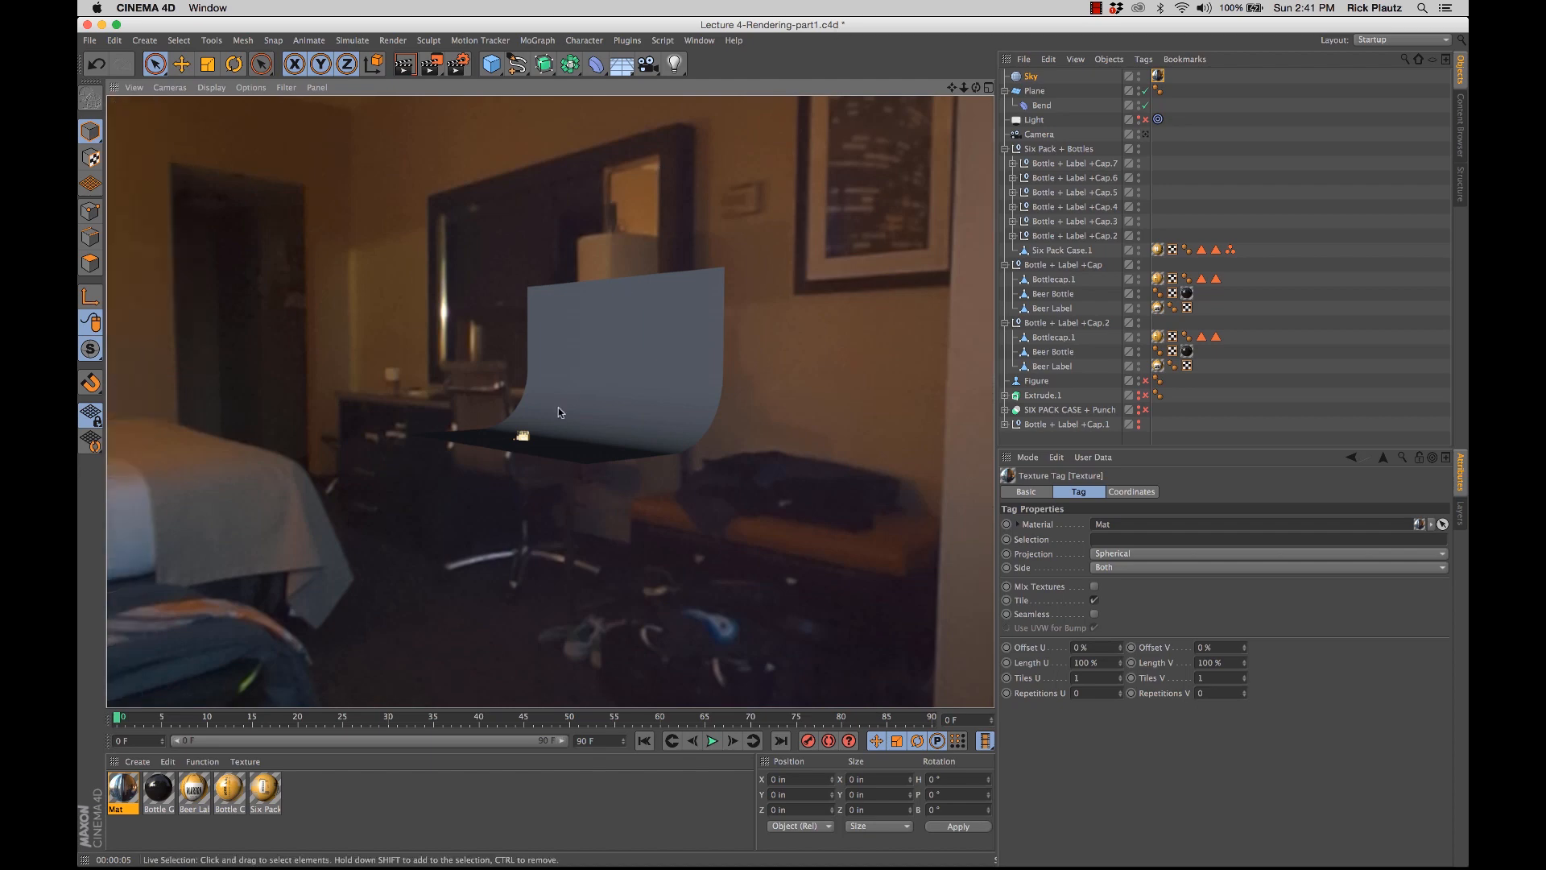
# Step: Rotate the Sky object to a heading of about -28.4° to reposition the city skyline around the set
pyautogui.keyDown('alt'); pyautogui.moveTo(558, 408); pyautogui.dragTo(711, 286); pyautogui.keyUp('alt')
pyautogui.keyDown('alt'); pyautogui.moveTo(633, 413); pyautogui.dragTo(563, 459); pyautogui.keyUp('alt')
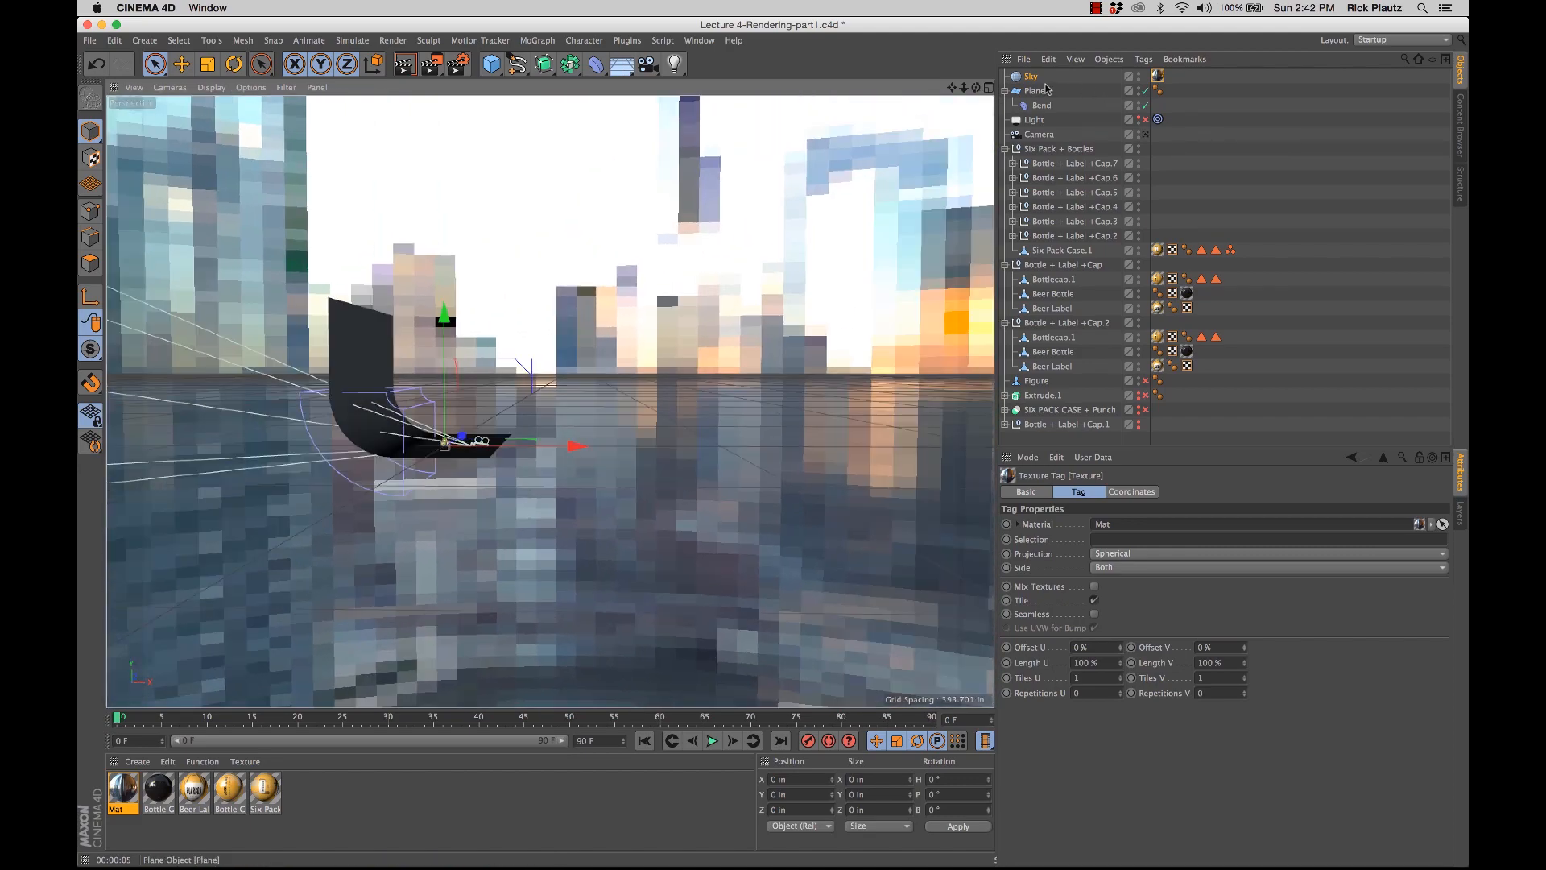
pyautogui.doubleClick(1034, 78)
pyautogui.press('Return')
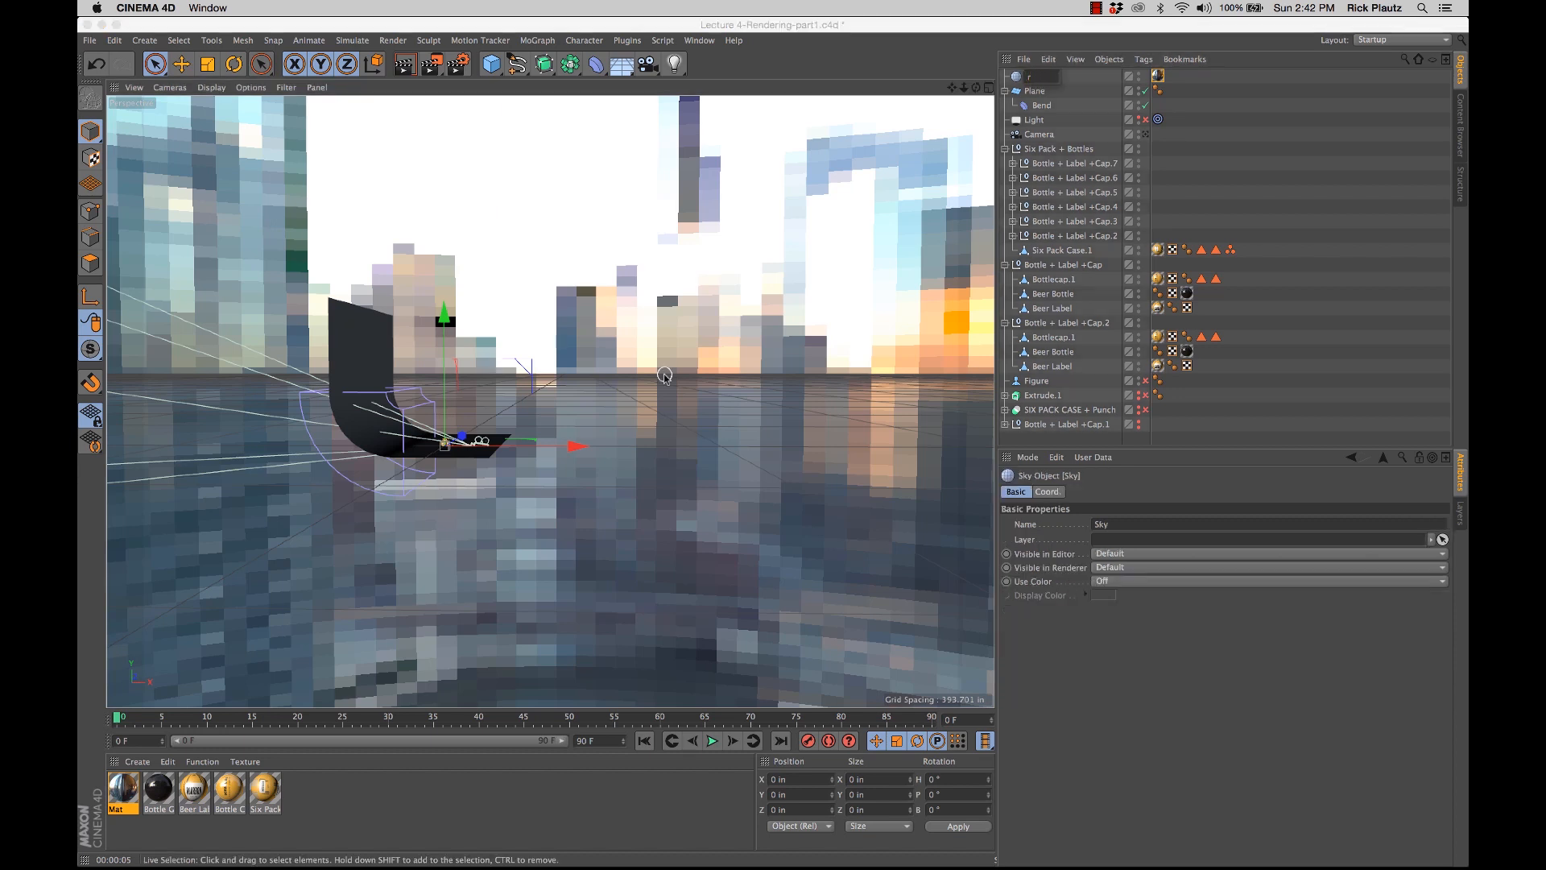
pyautogui.press('r')
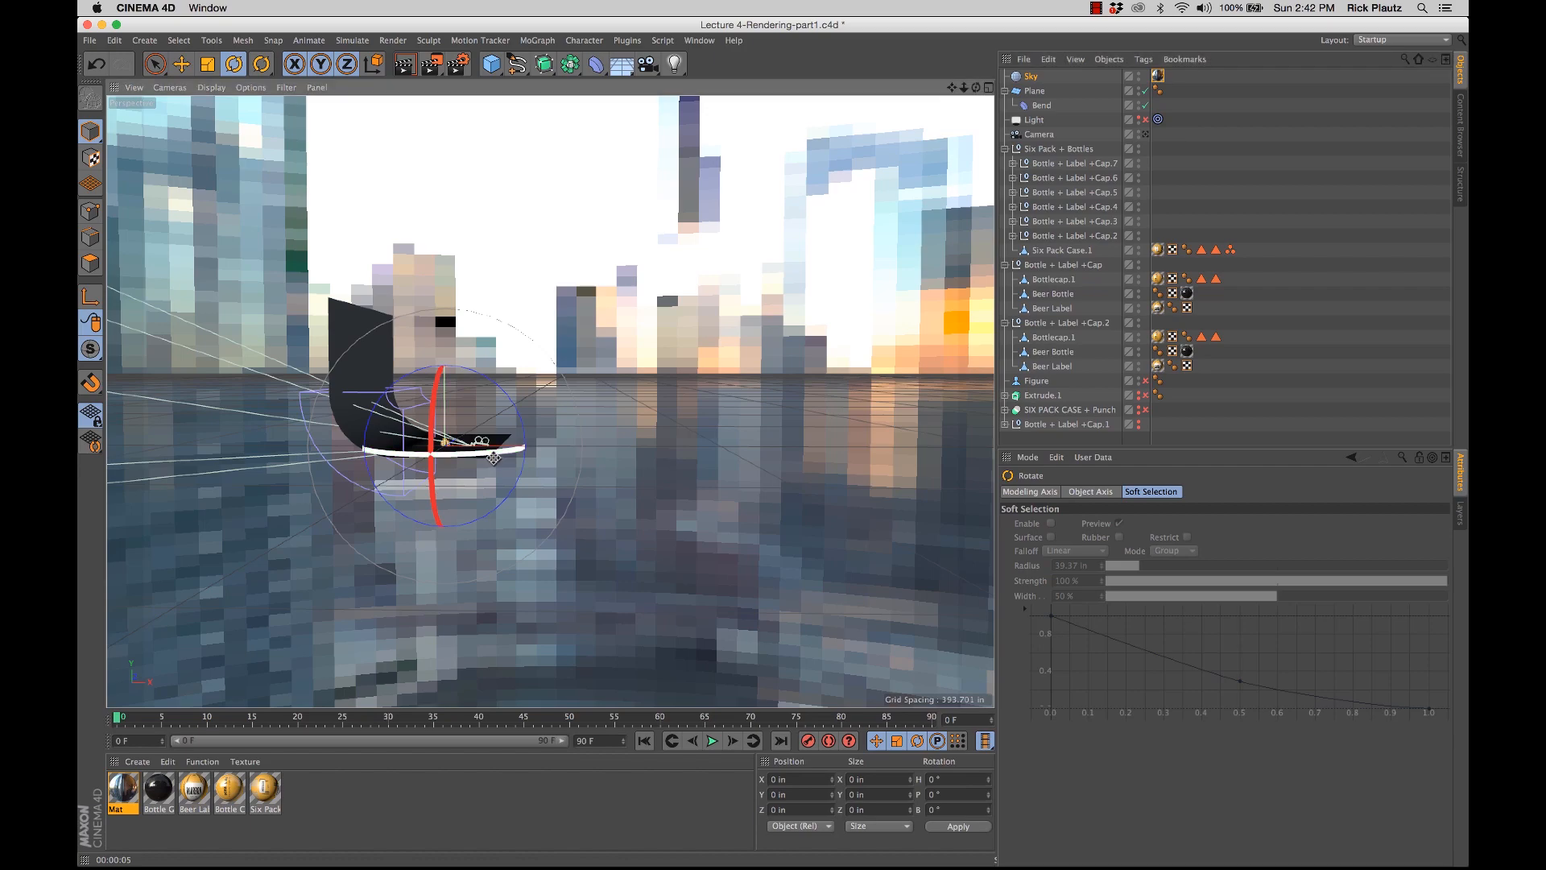
pyautogui.moveTo(481, 452); pyautogui.dragTo(566, 415)
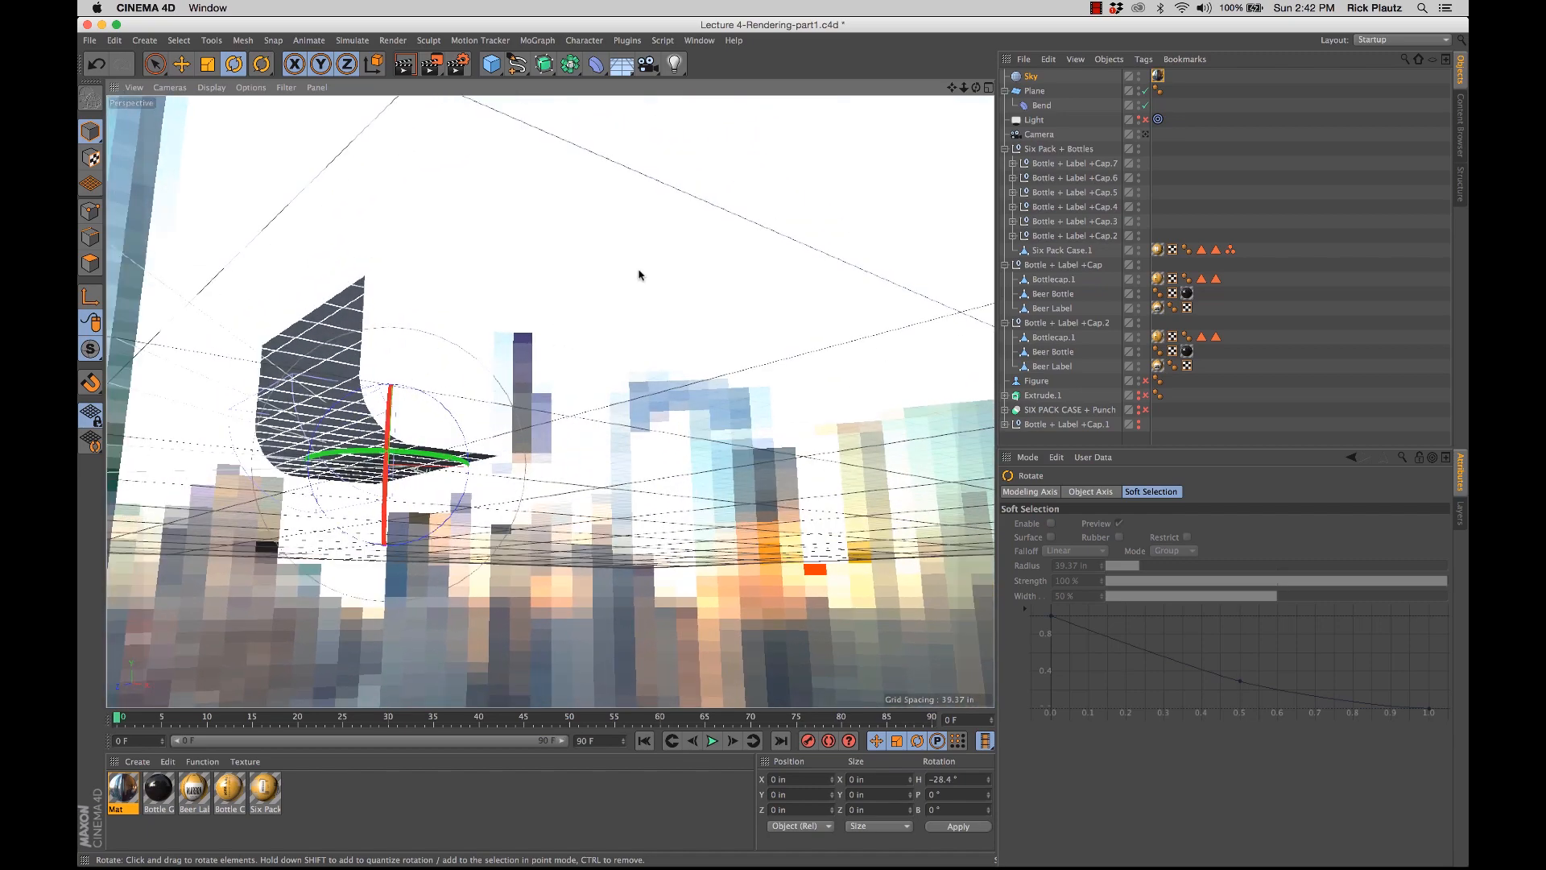
# Step: Inspect the rotated sky around the backdrop and render a preview facing the city skyline
pyautogui.moveTo(493, 443)
pyautogui.keyDown('alt'); pyautogui.mouseDown()
pyautogui.moveTo(371, 543)
pyautogui.moveTo(164, 603)
pyautogui.mouseUp(); pyautogui.keyUp('alt')
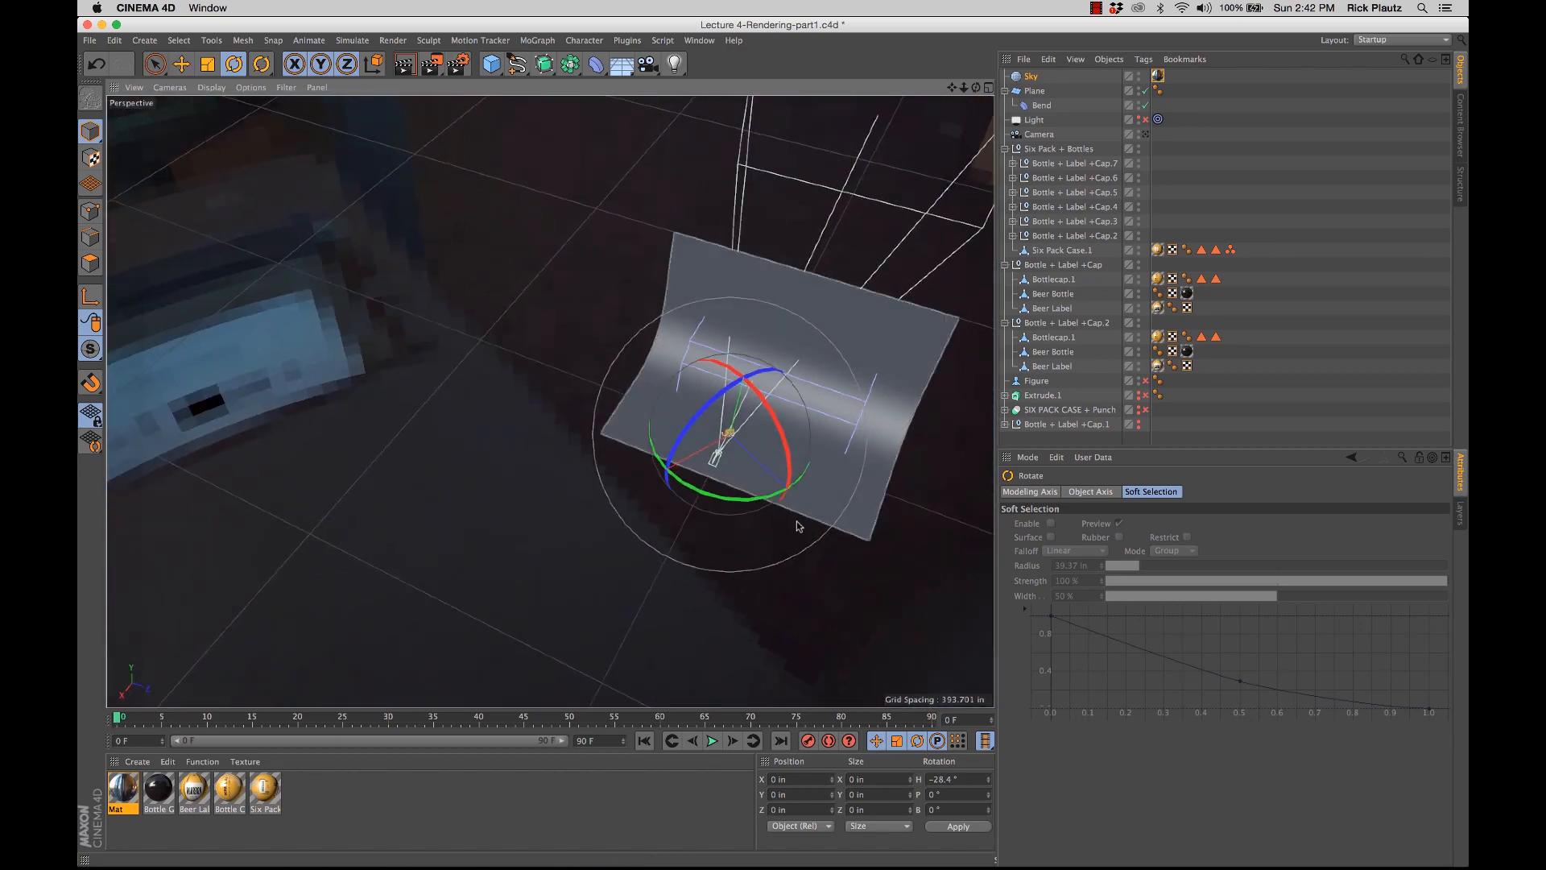
pyautogui.keyDown('alt'); pyautogui.moveTo(765, 494); pyautogui.dragTo(958, 384); pyautogui.keyUp('alt')
pyautogui.keyDown('alt'); pyautogui.moveTo(766, 420); pyautogui.dragTo(600, 454); pyautogui.keyUp('alt')
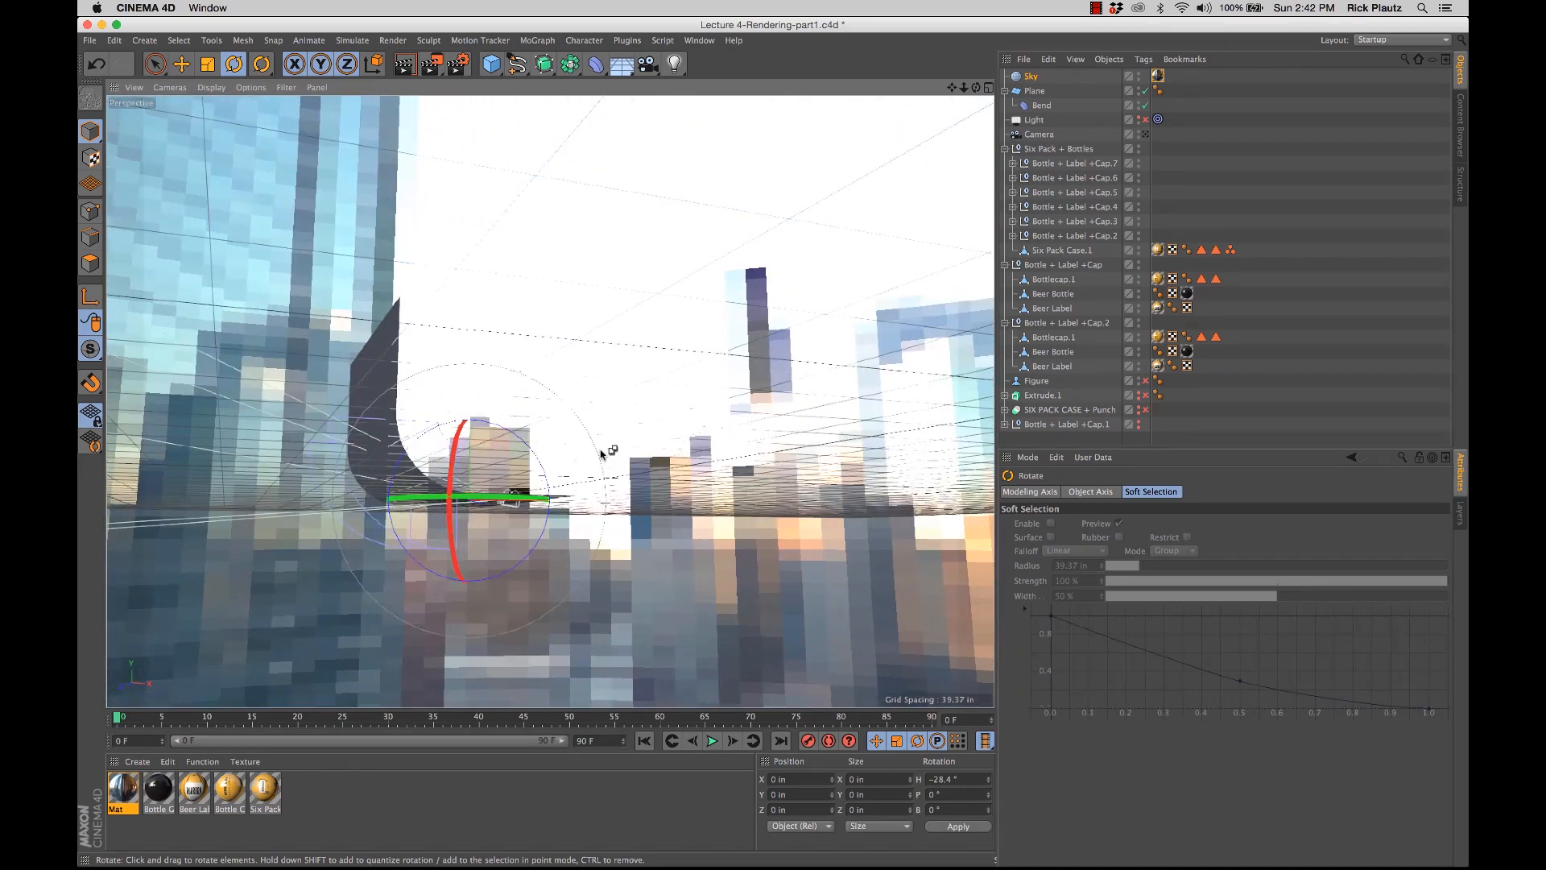
pyautogui.press('super+r')
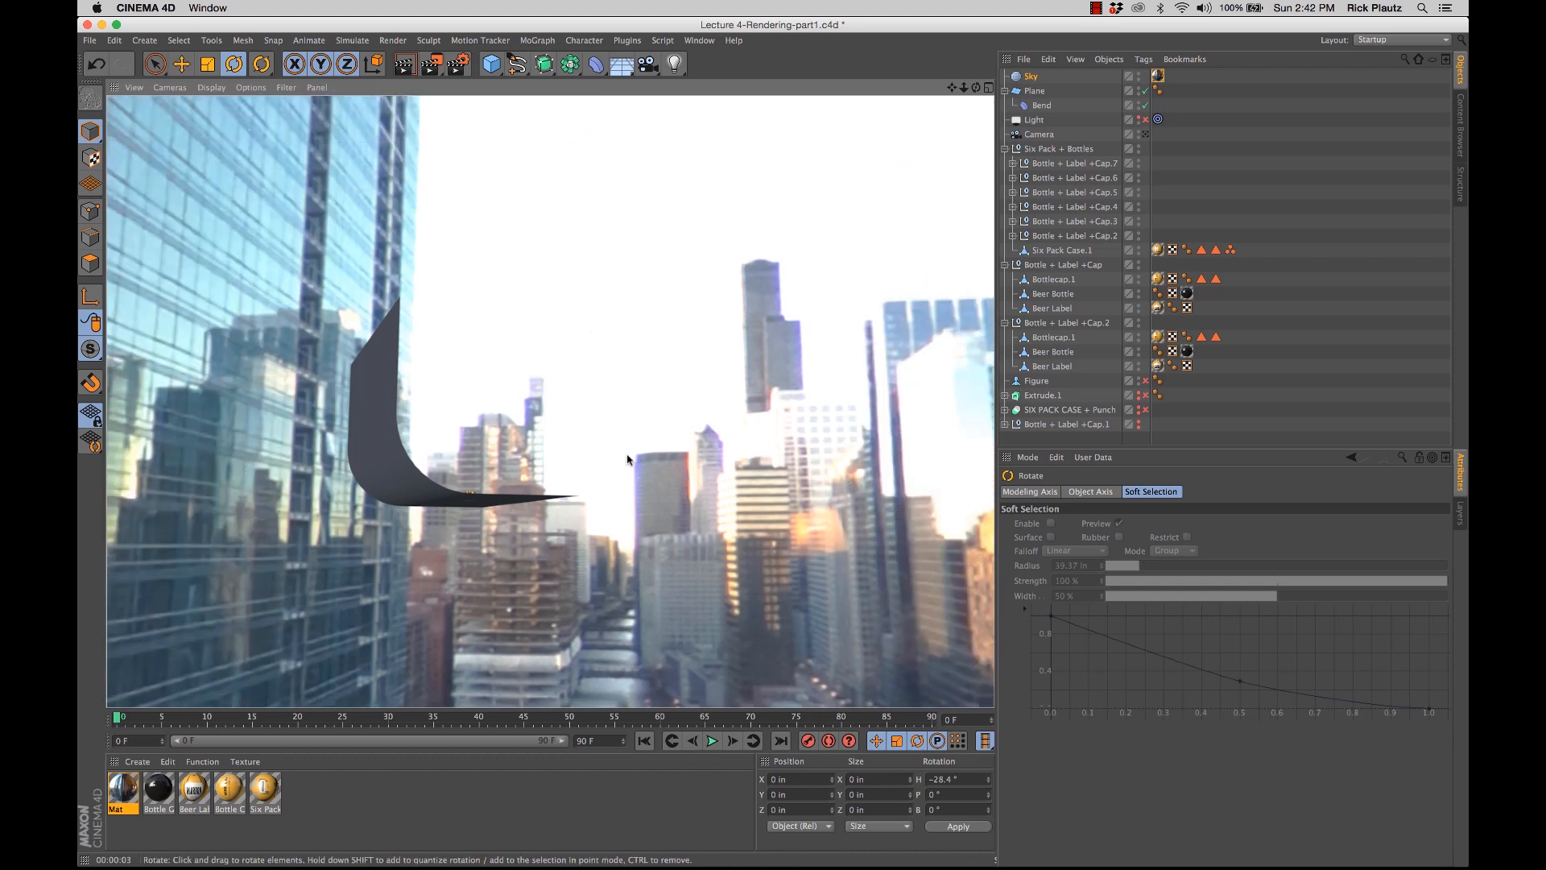
# Step: Open Mat's luminance texture and try the Embedded (Default) and sRGB color profiles on it
pyautogui.doubleClick(131, 793)
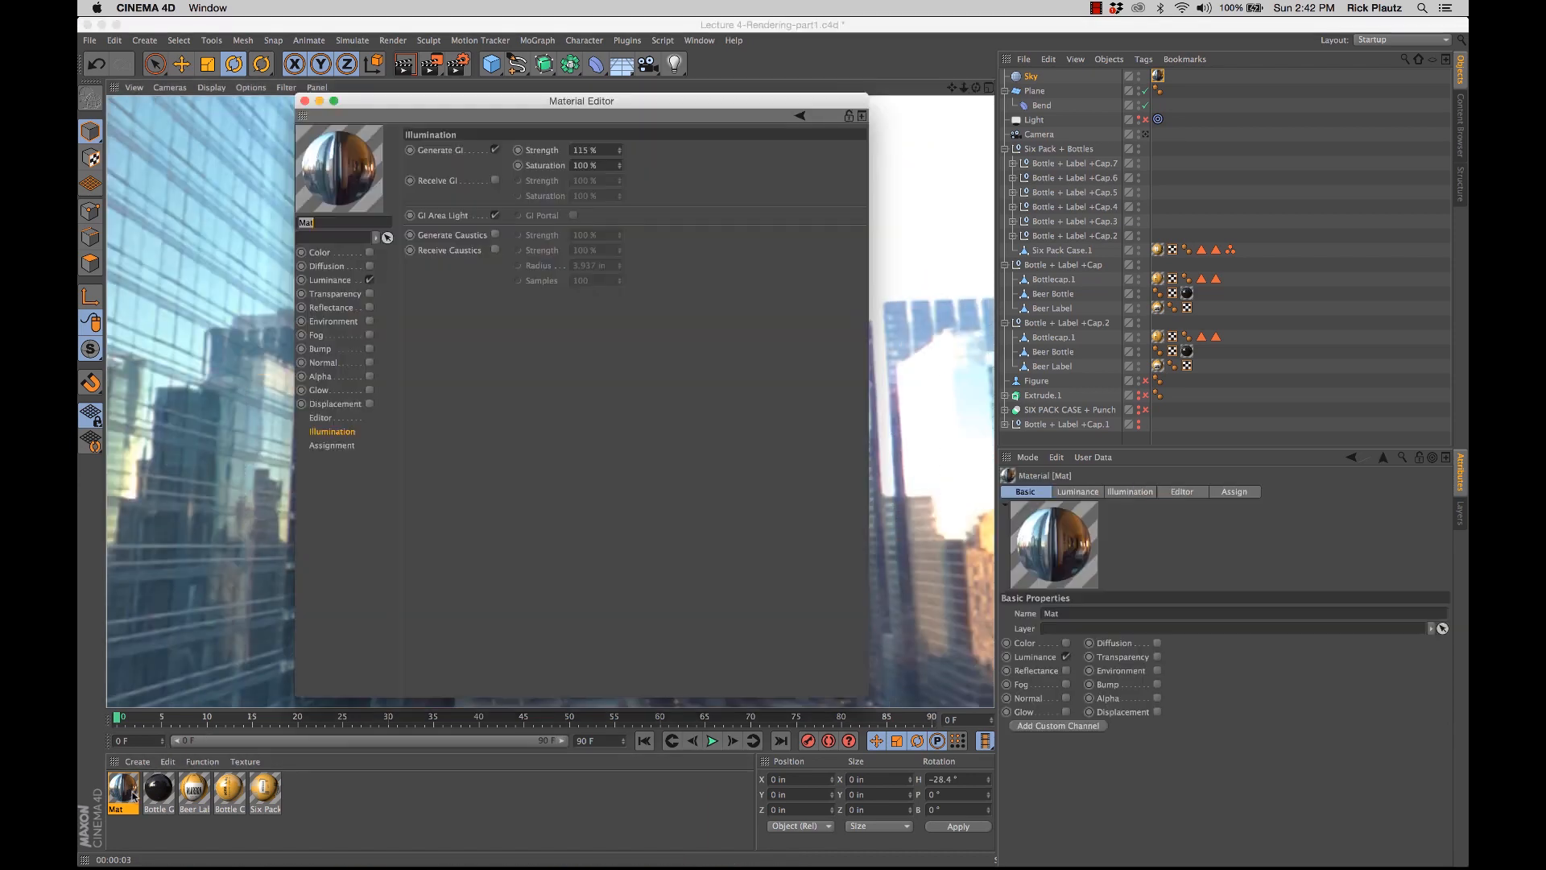
pyautogui.moveTo(541, 117); pyautogui.dragTo(1156, 113)
pyautogui.click(958, 278)
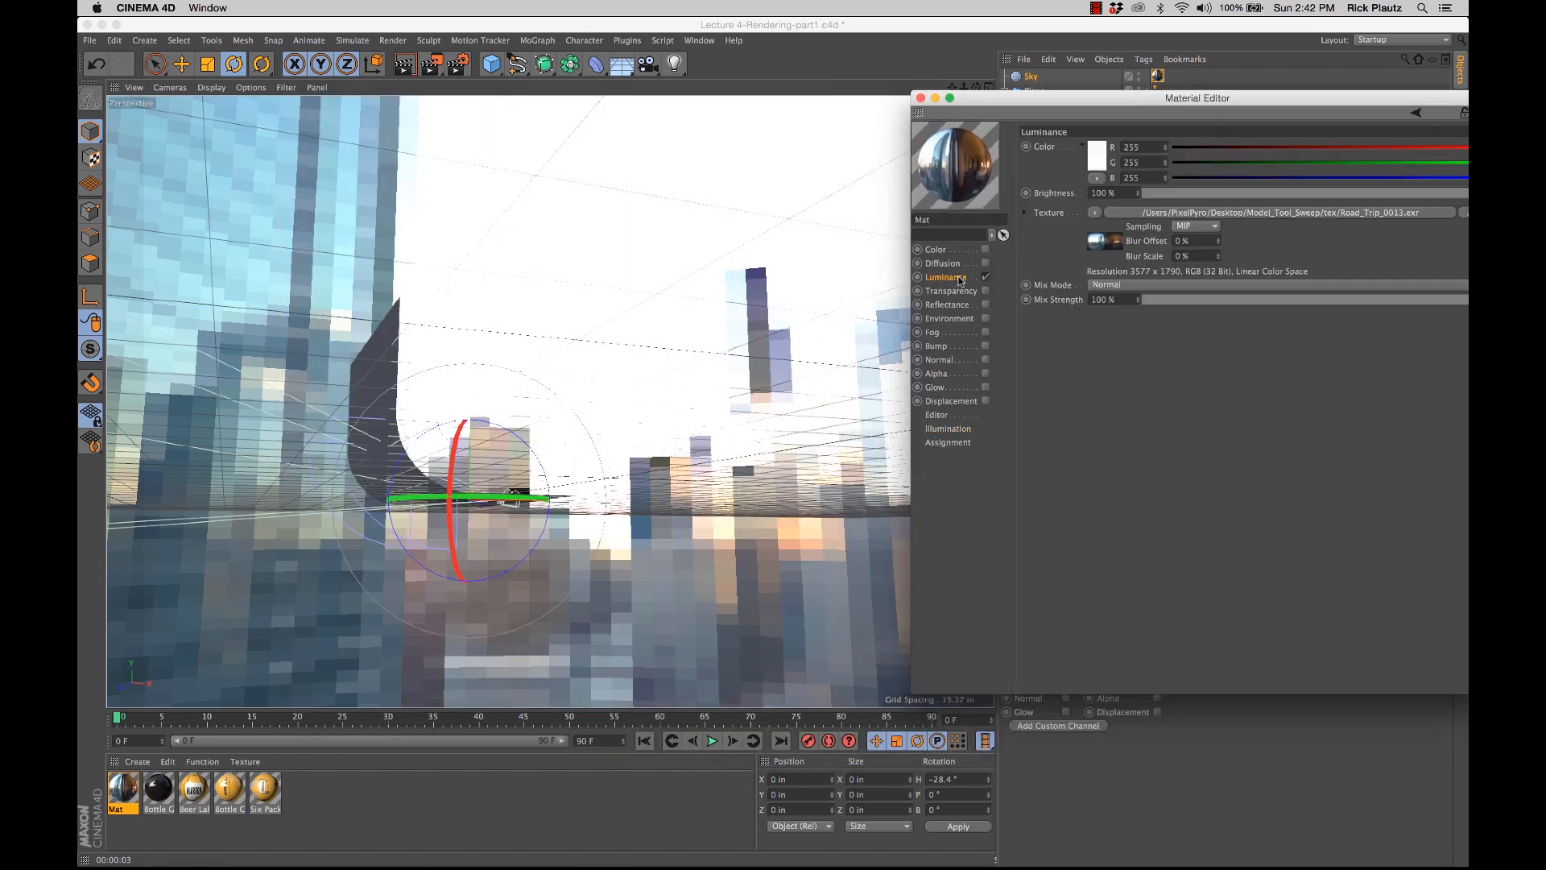
pyautogui.click(1157, 212)
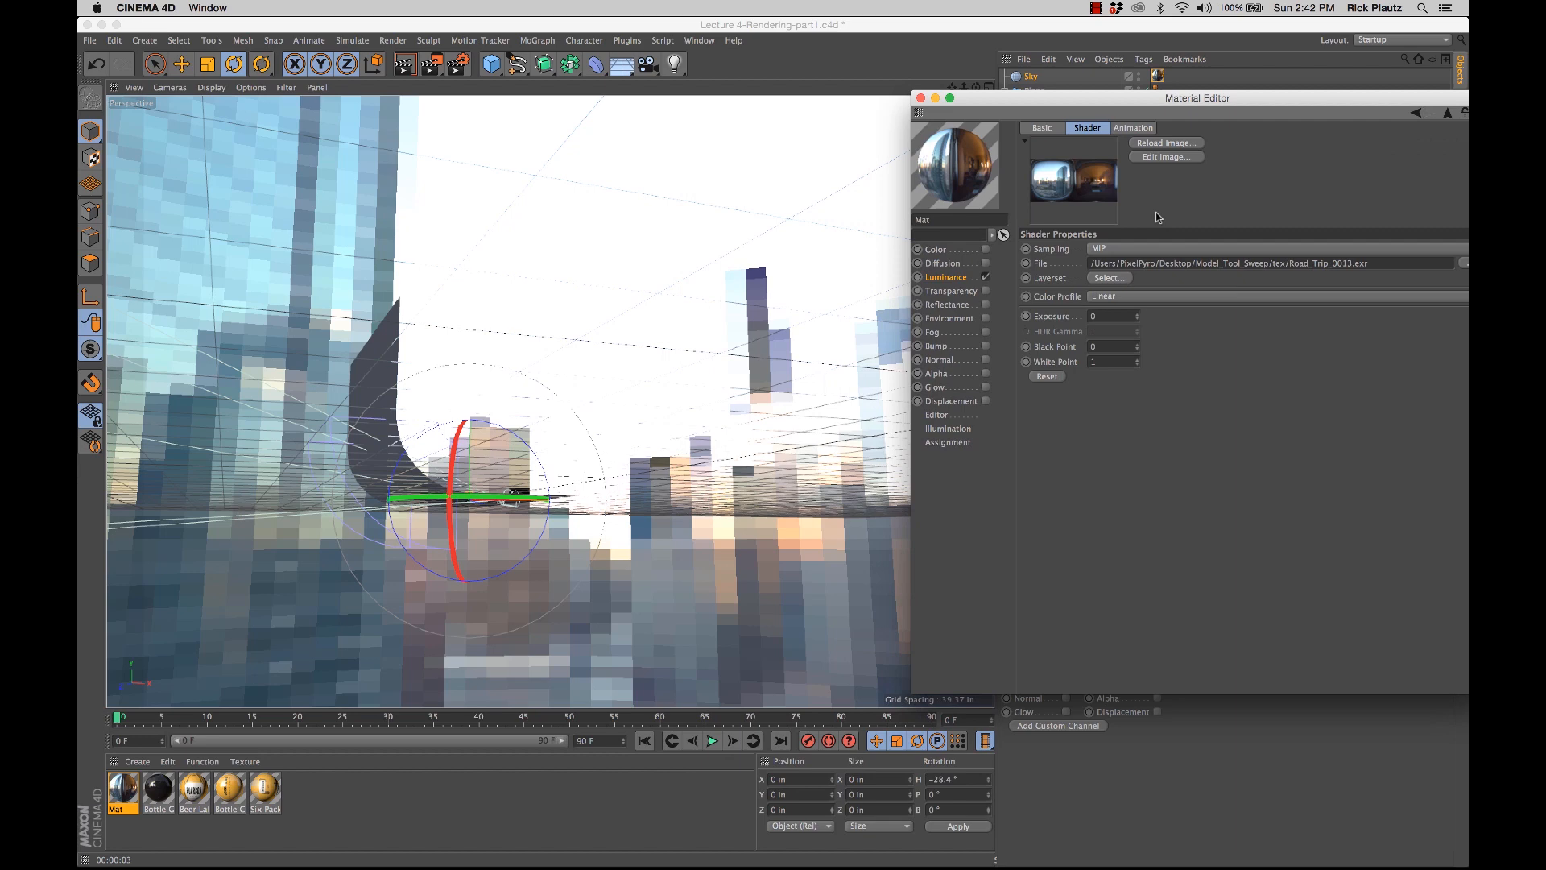
pyautogui.click(1115, 295)
pyautogui.click(1124, 312)
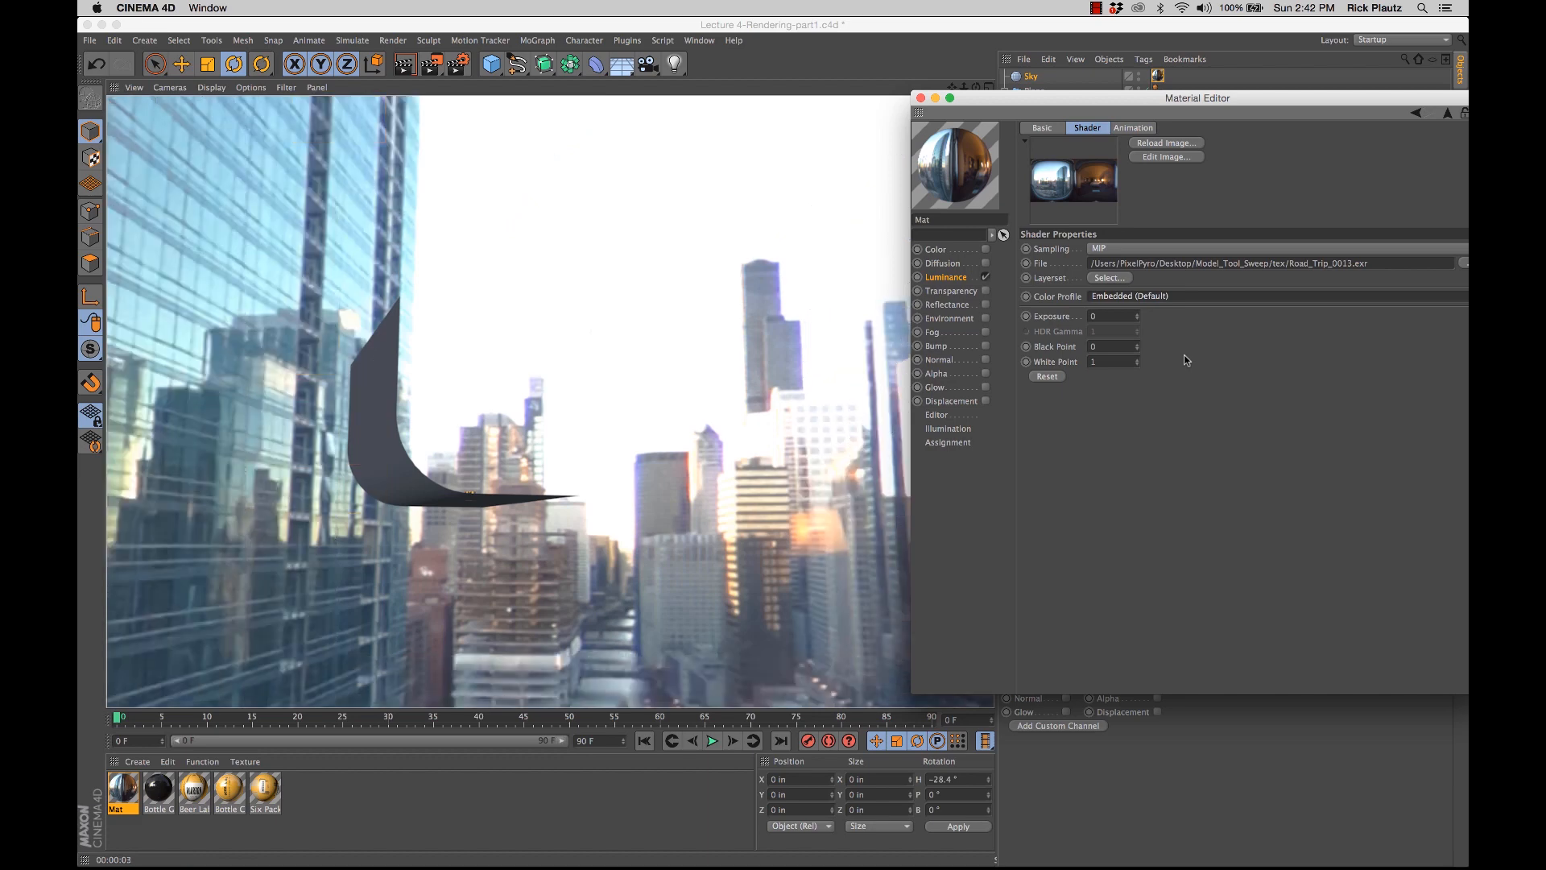
pyautogui.click(1177, 294)
pyautogui.click(1180, 351)
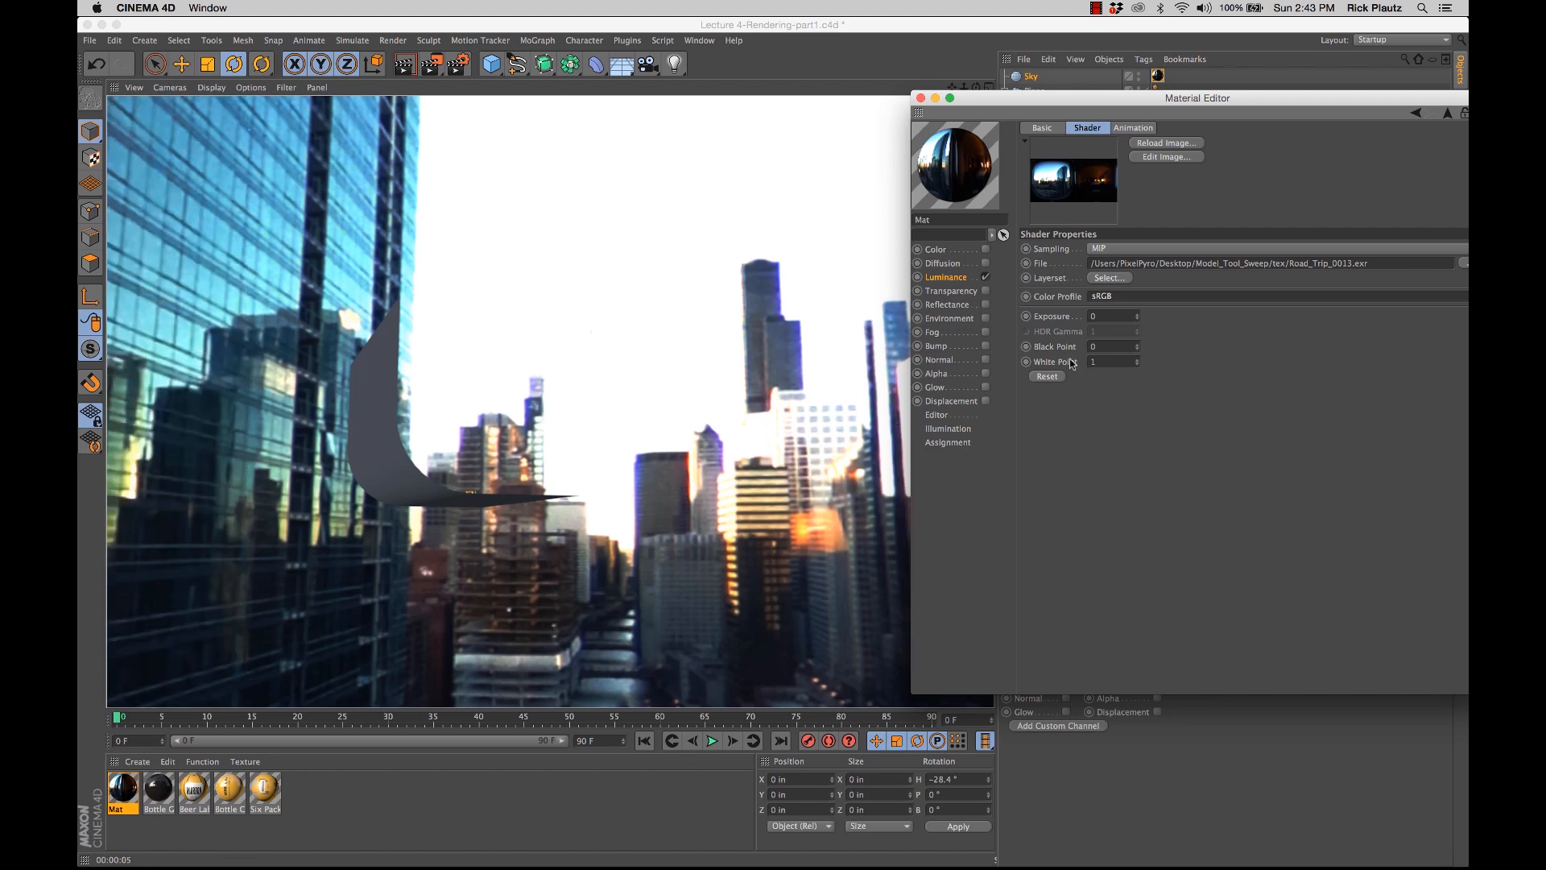
# Step: Compare the texture's Embedded (Default) color profile again, restore it to Linear and close the material editor
pyautogui.click(1179, 296)
pyautogui.click(1128, 310)
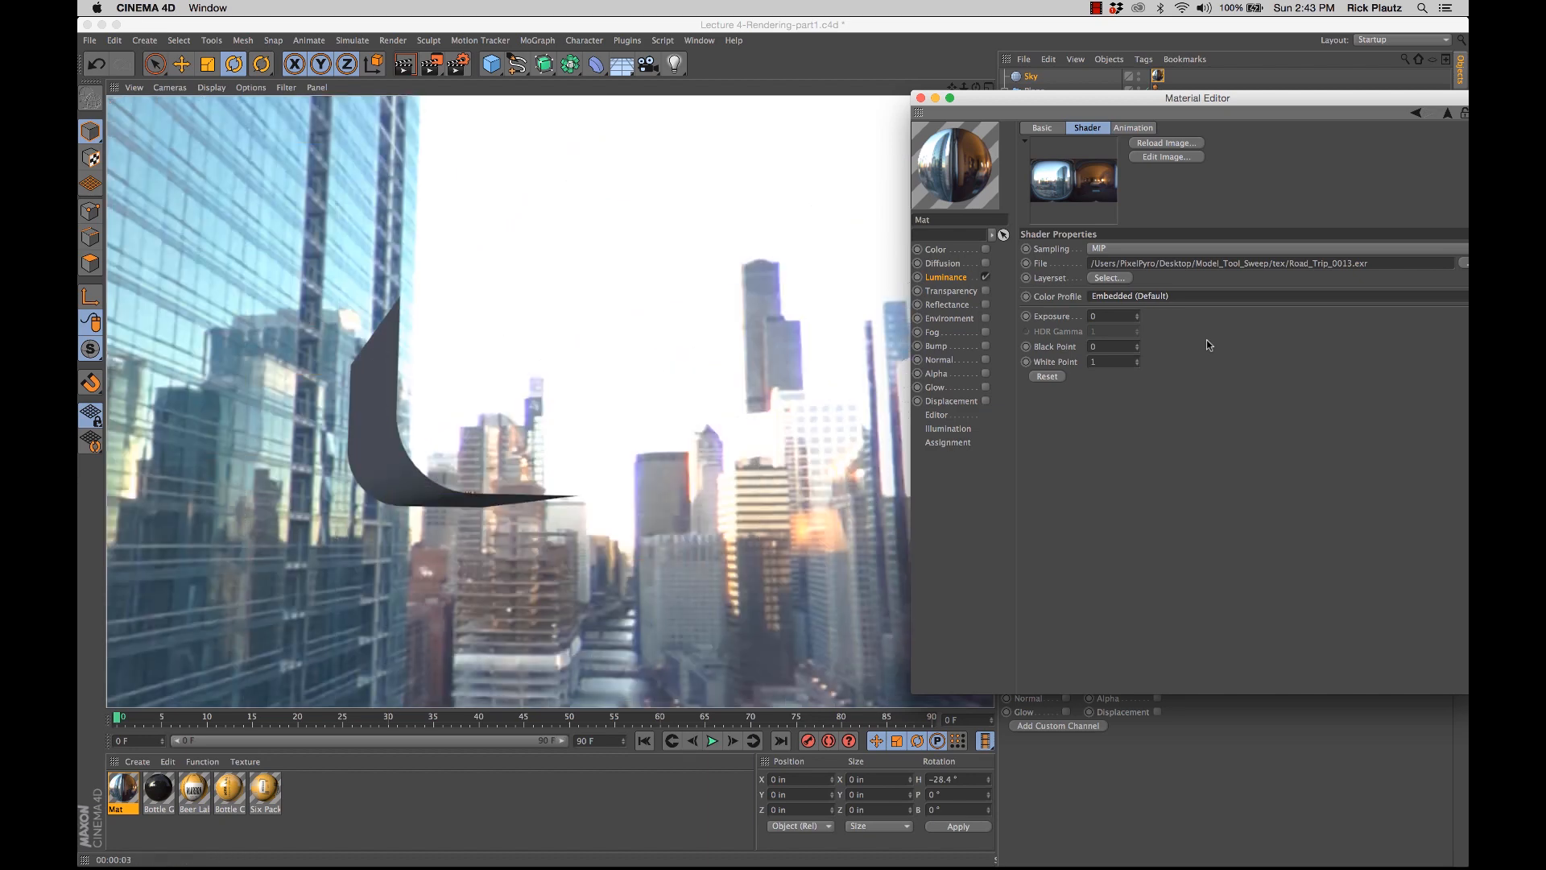
pyautogui.click(1208, 295)
pyautogui.click(1089, 326)
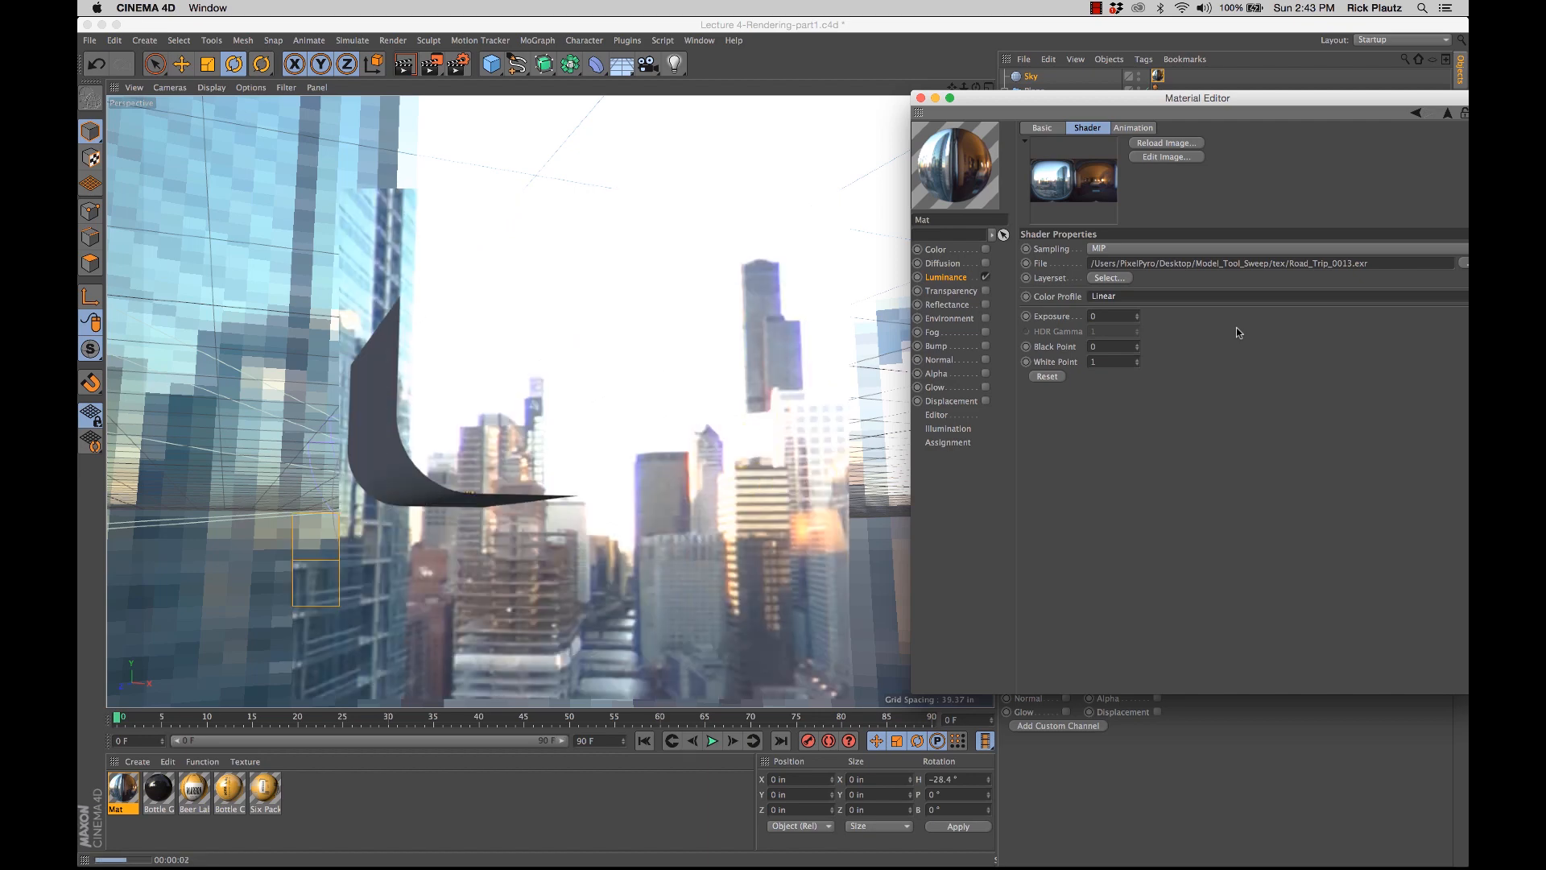
pyautogui.click(920, 98)
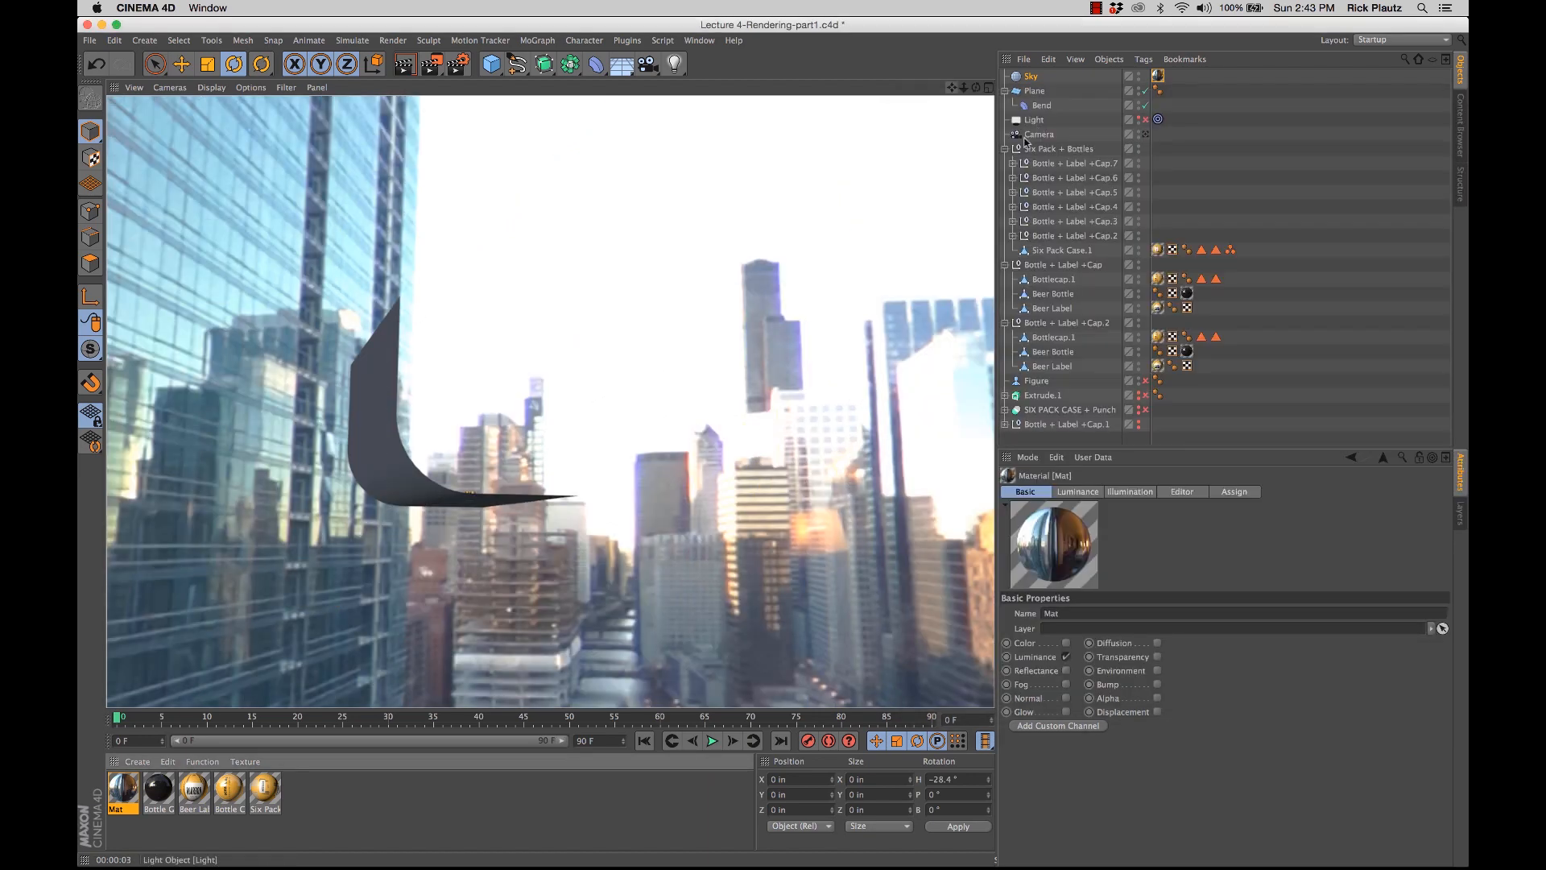
# Step: Return to the scene camera and make the Bottle Glass material opaque dark brown: Transparency off, color RGB 47, 37, 28
pyautogui.click(1145, 134)
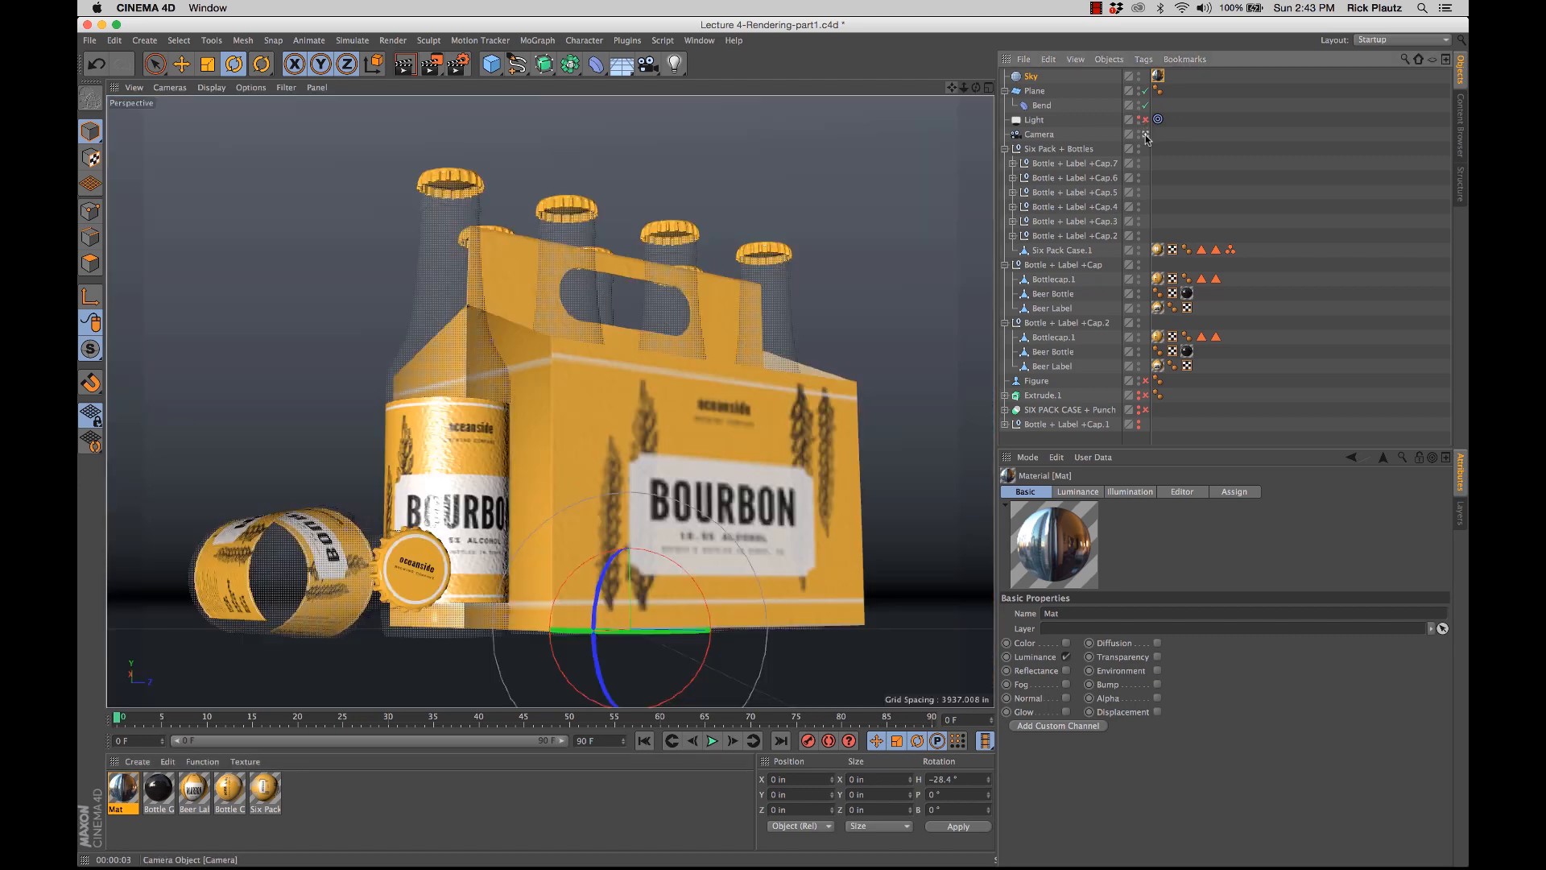
pyautogui.click(342, 785)
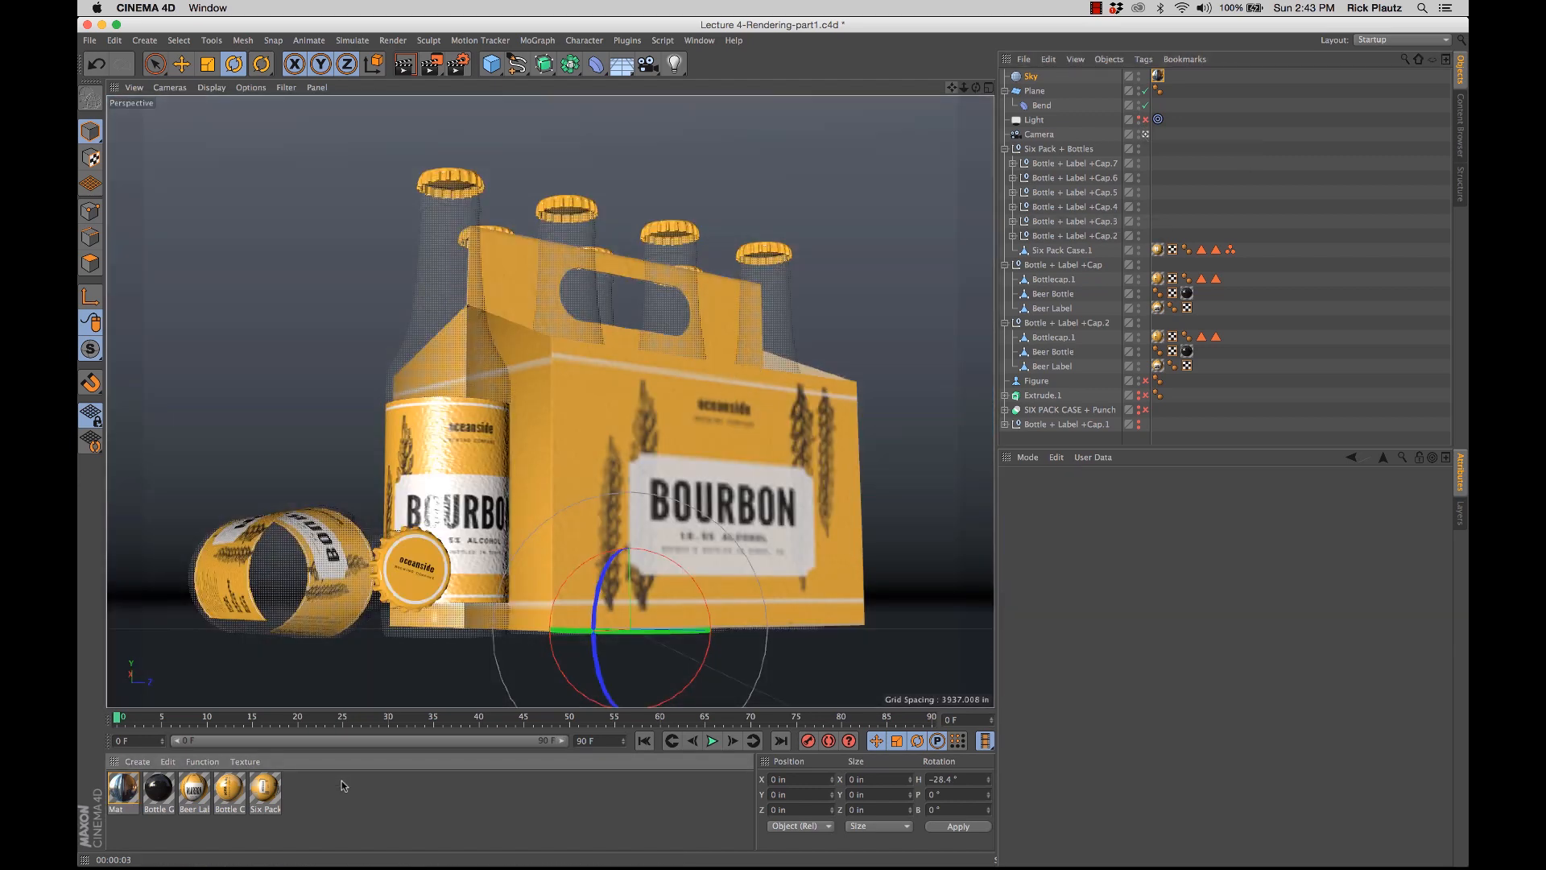
pyautogui.doubleClick(167, 794)
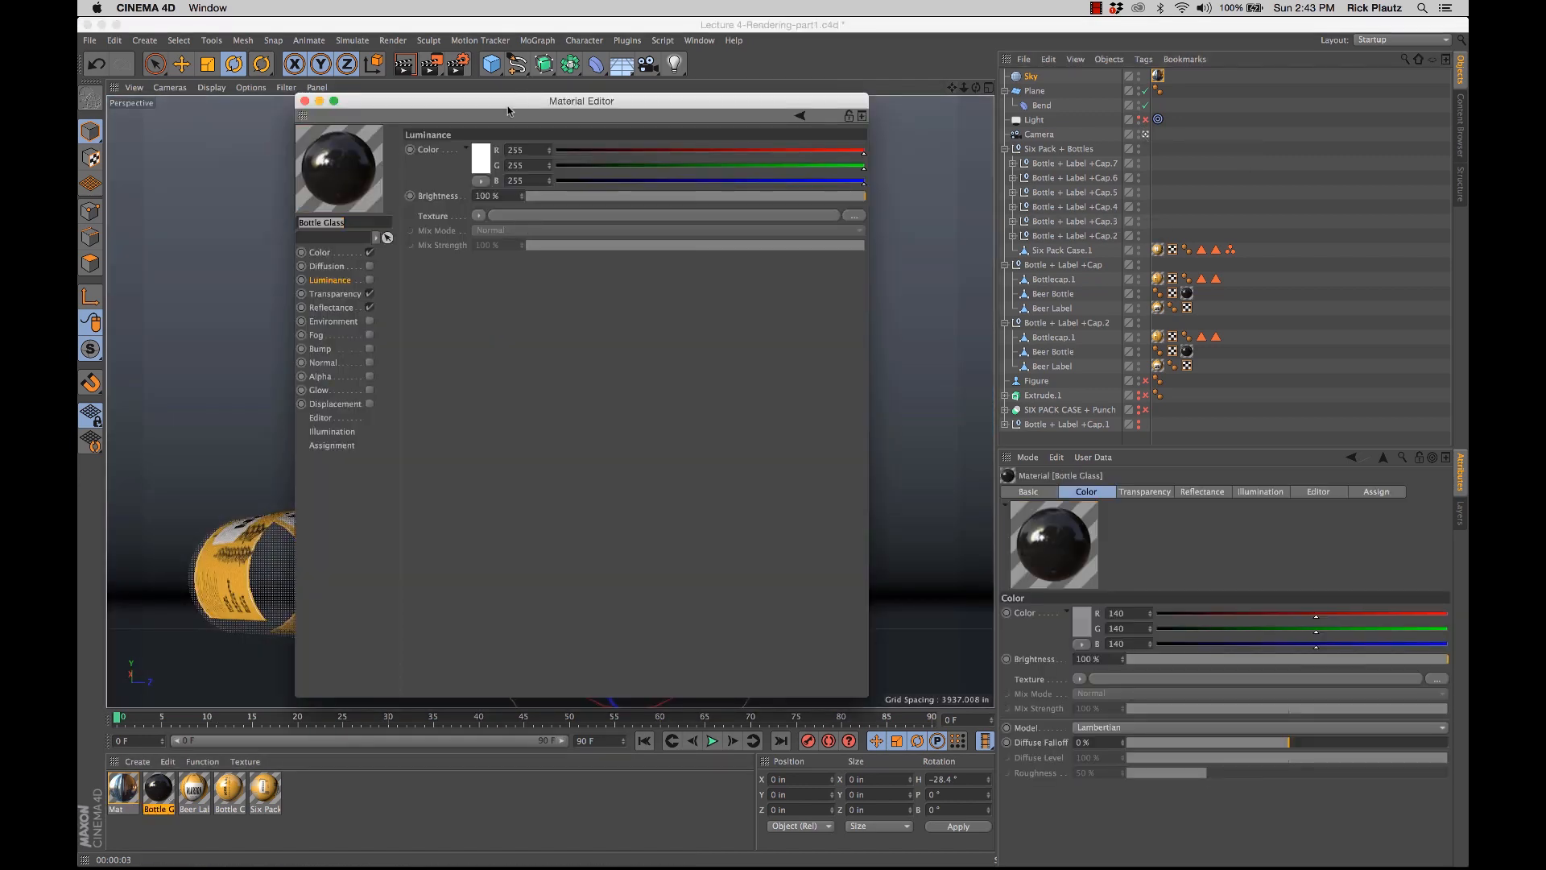
pyautogui.moveTo(507, 104); pyautogui.dragTo(1063, 147)
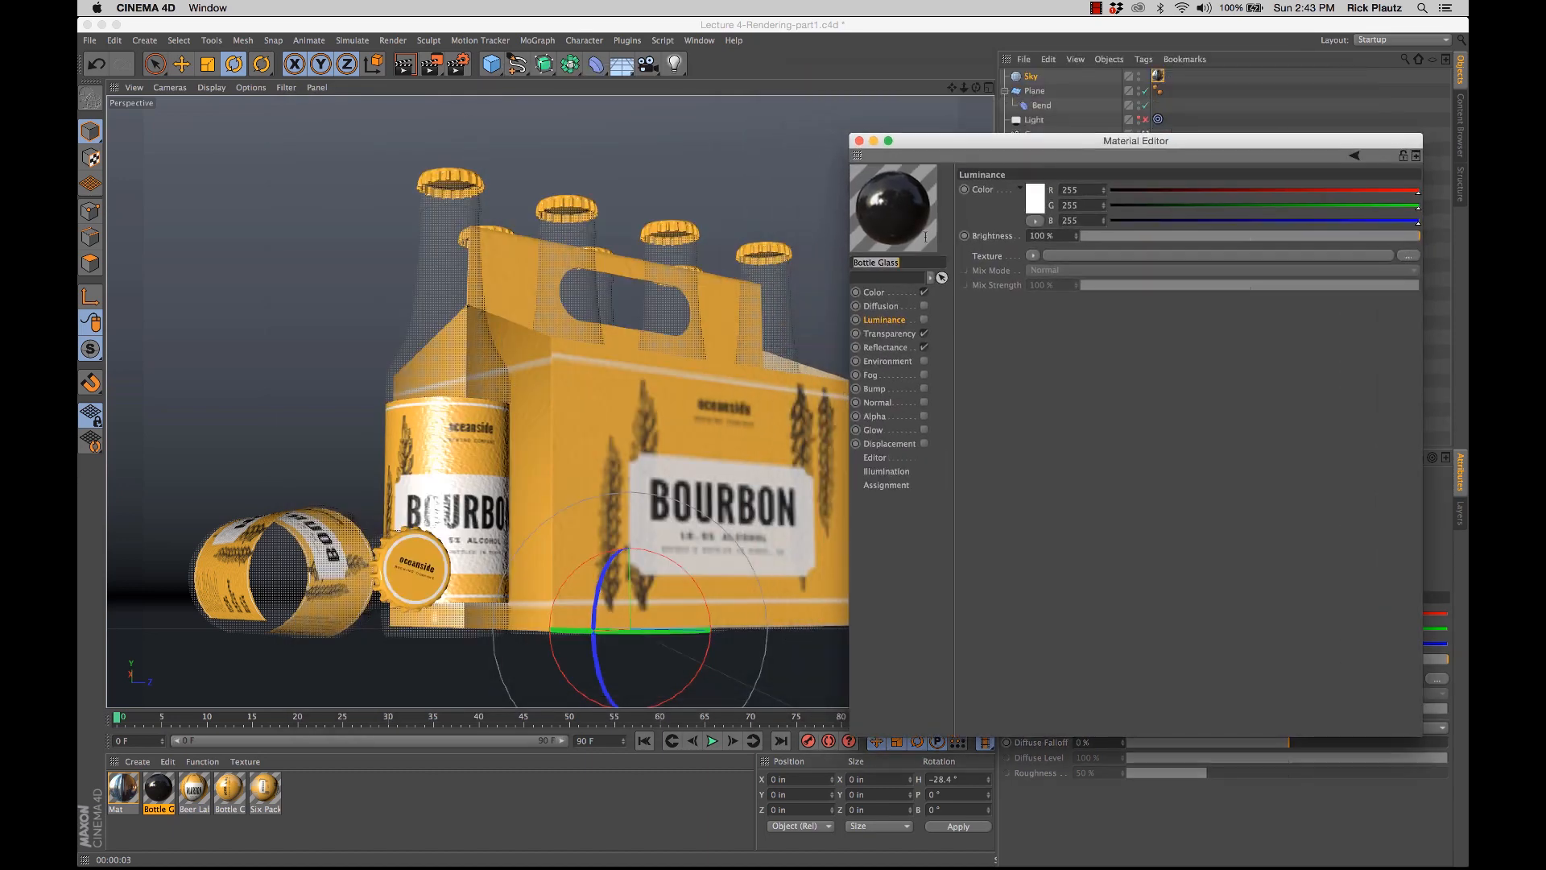
pyautogui.click(923, 333)
pyautogui.click(882, 295)
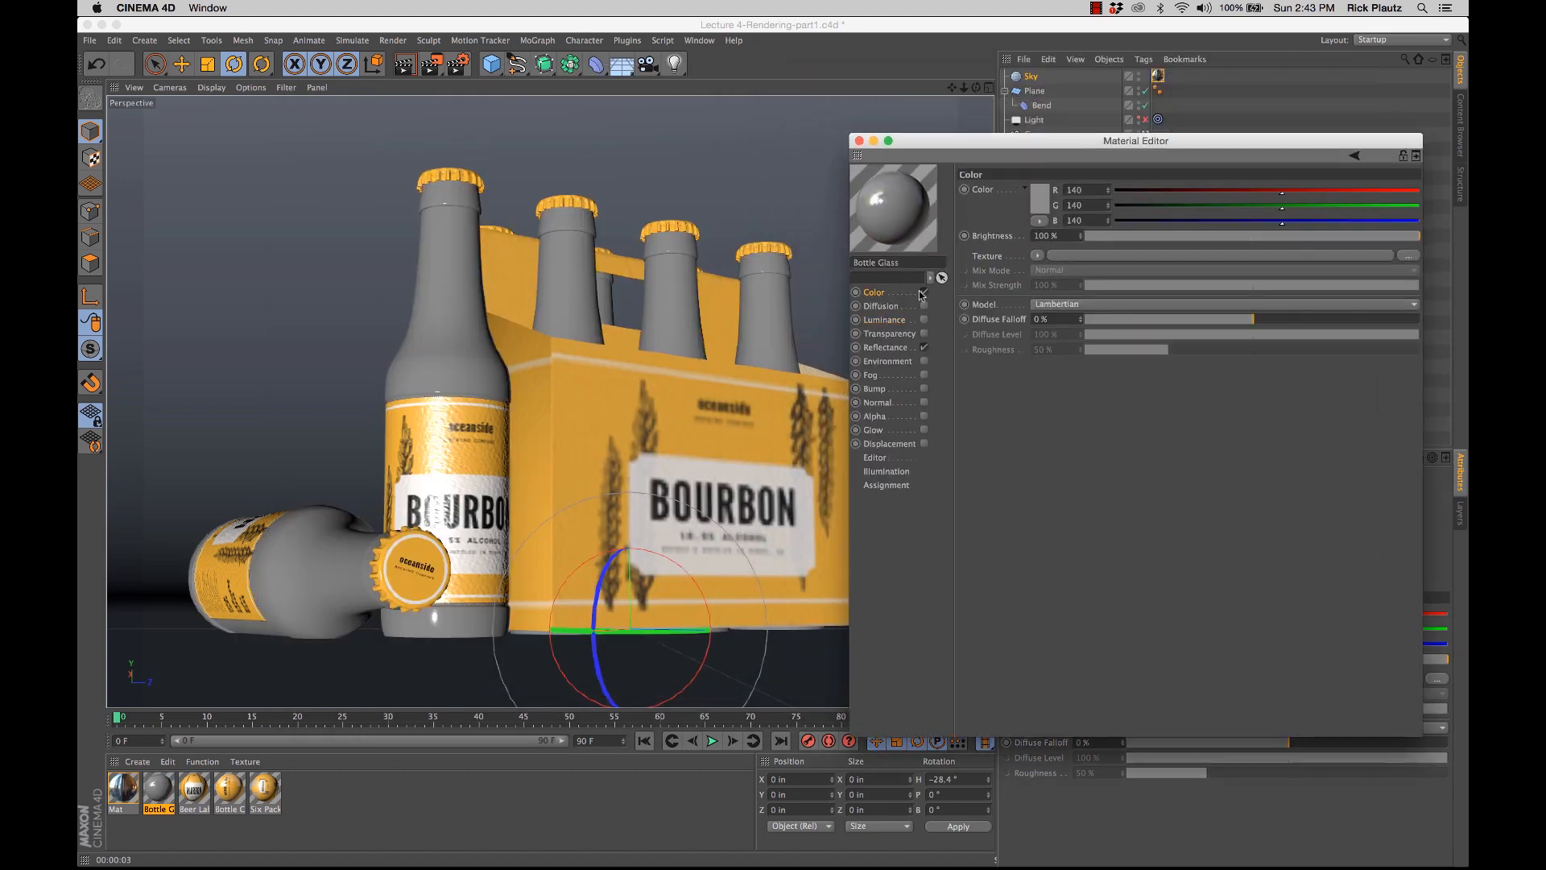
pyautogui.click(1039, 202)
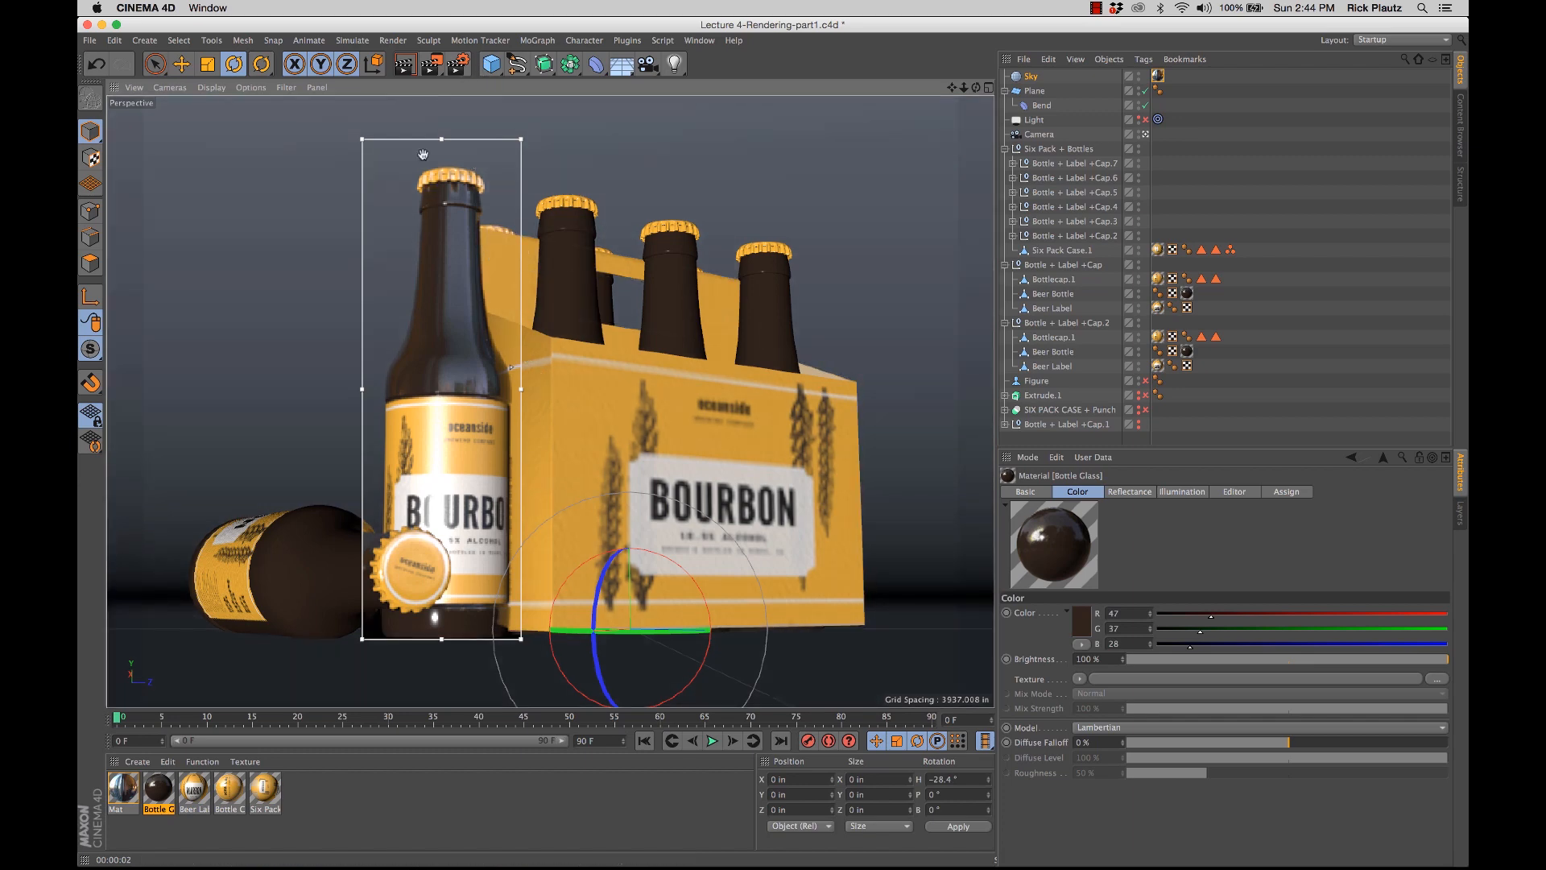
# Step: Enable Global Illumination in the render settings with the Exterior – HDR Image preset, and save the project
pyautogui.click(458, 63)
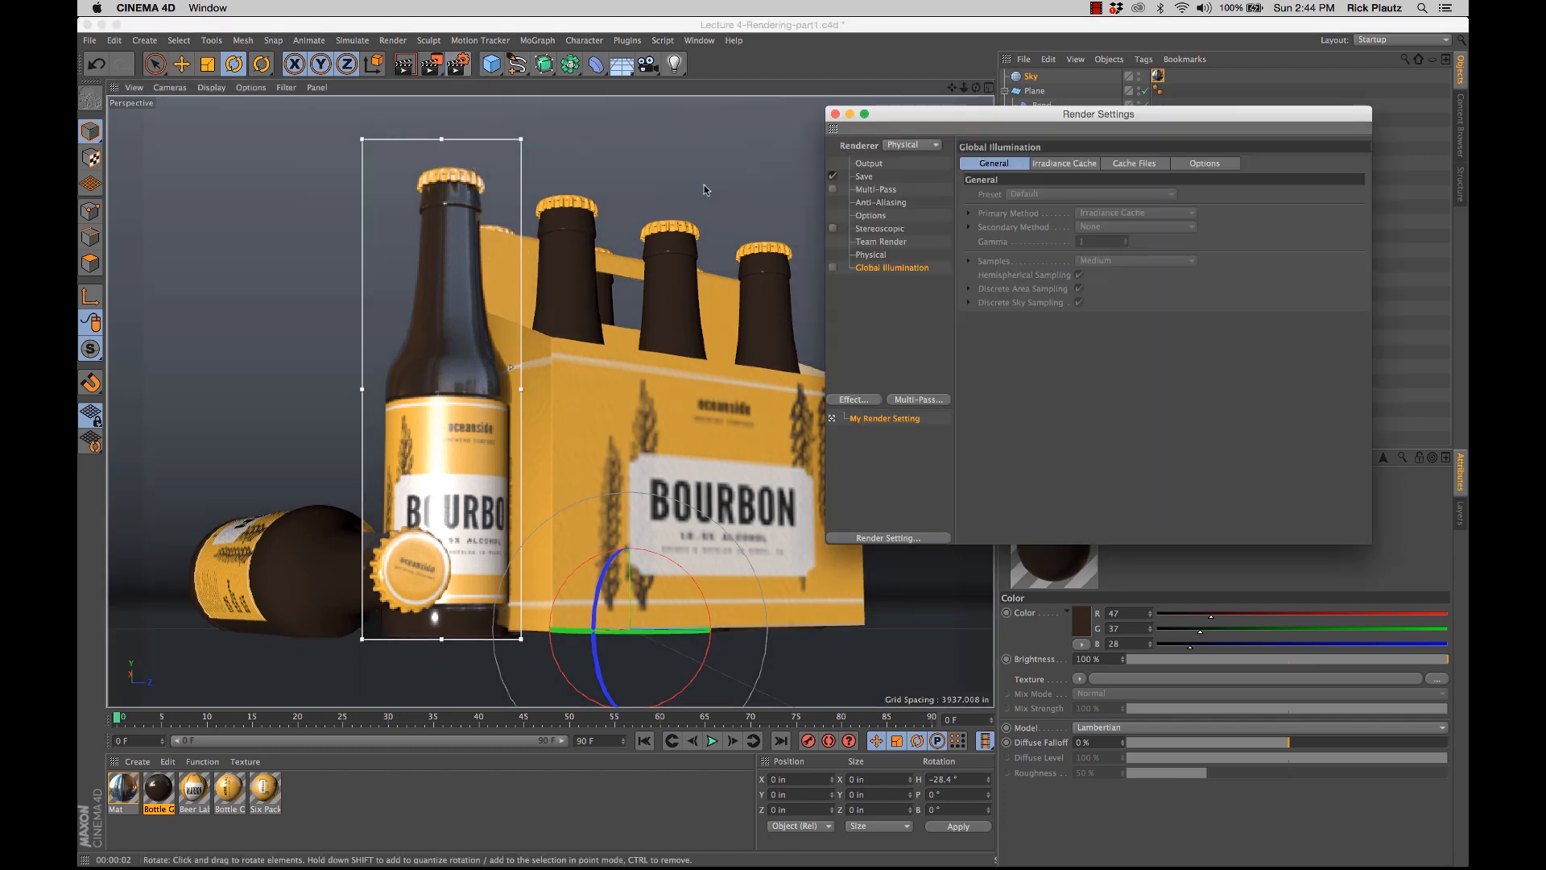
pyautogui.click(832, 268)
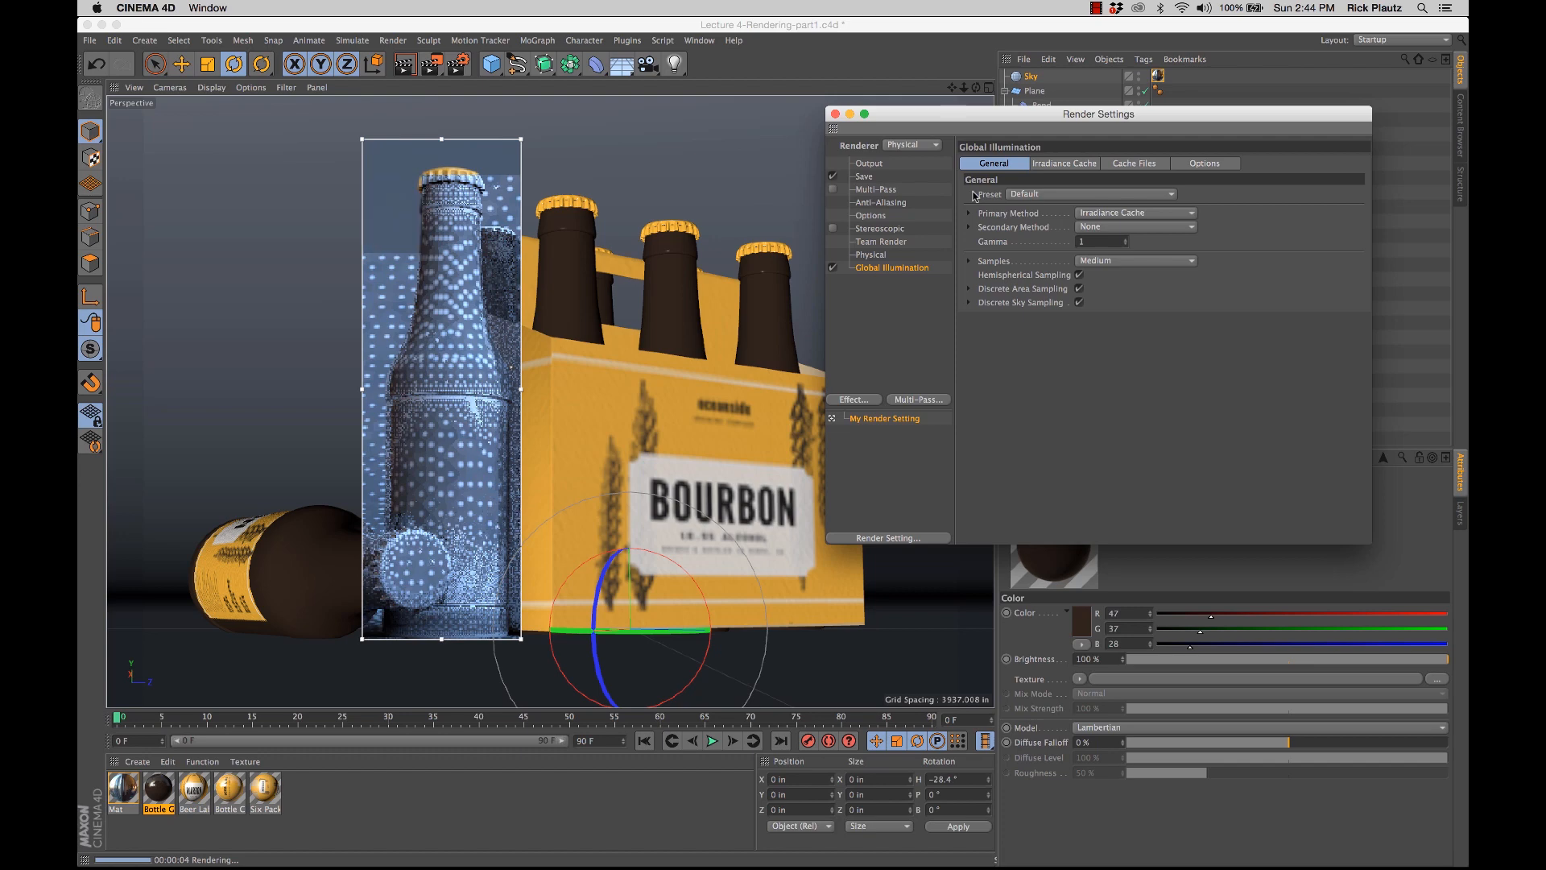
pyautogui.click(1047, 194)
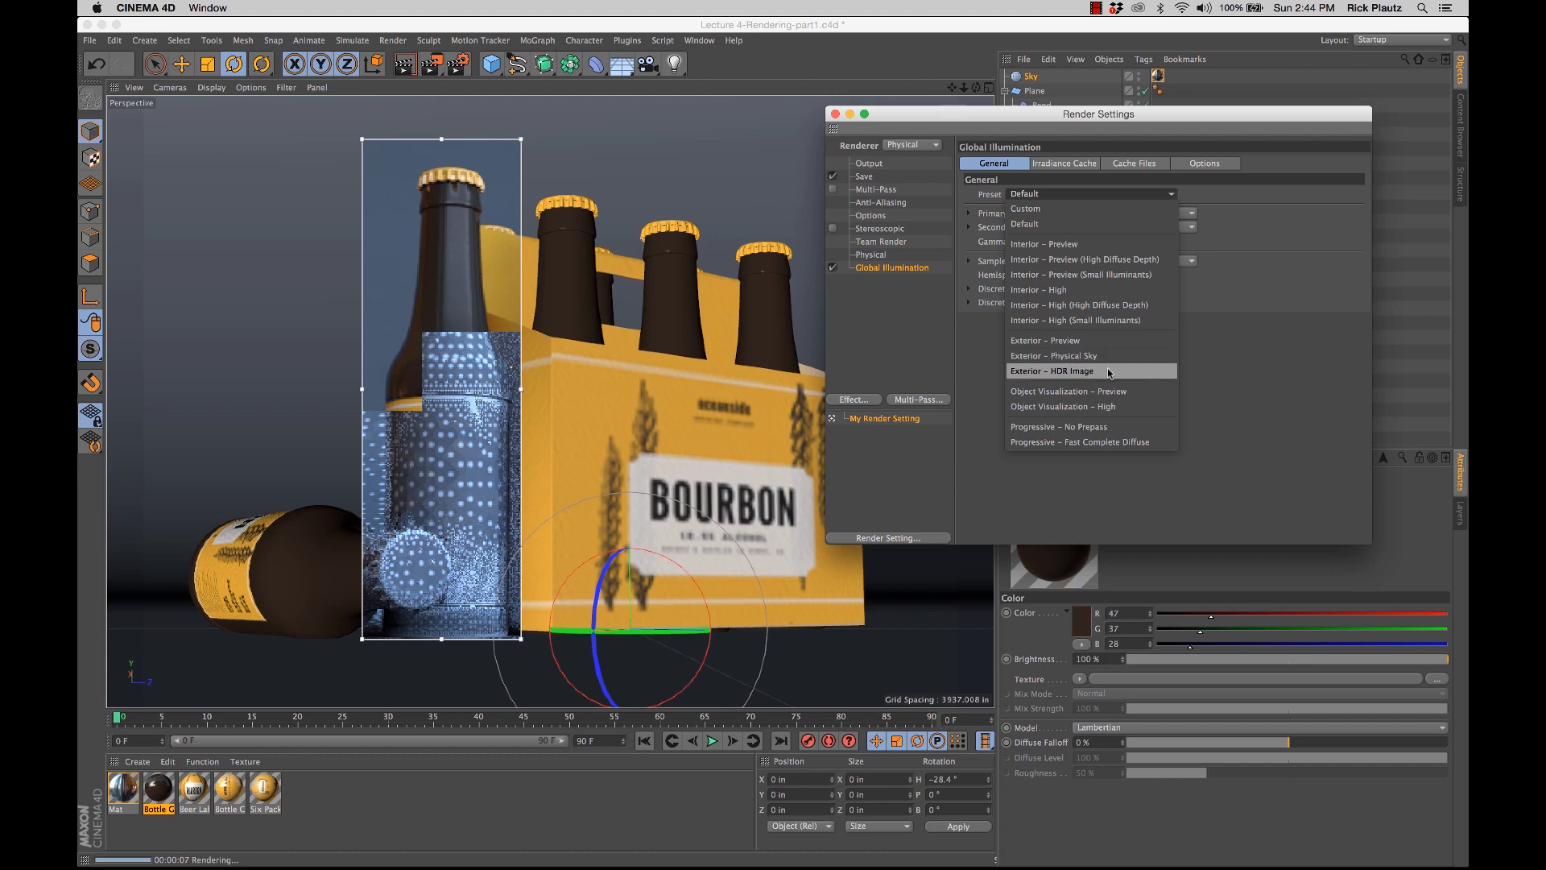
pyautogui.click(1203, 359)
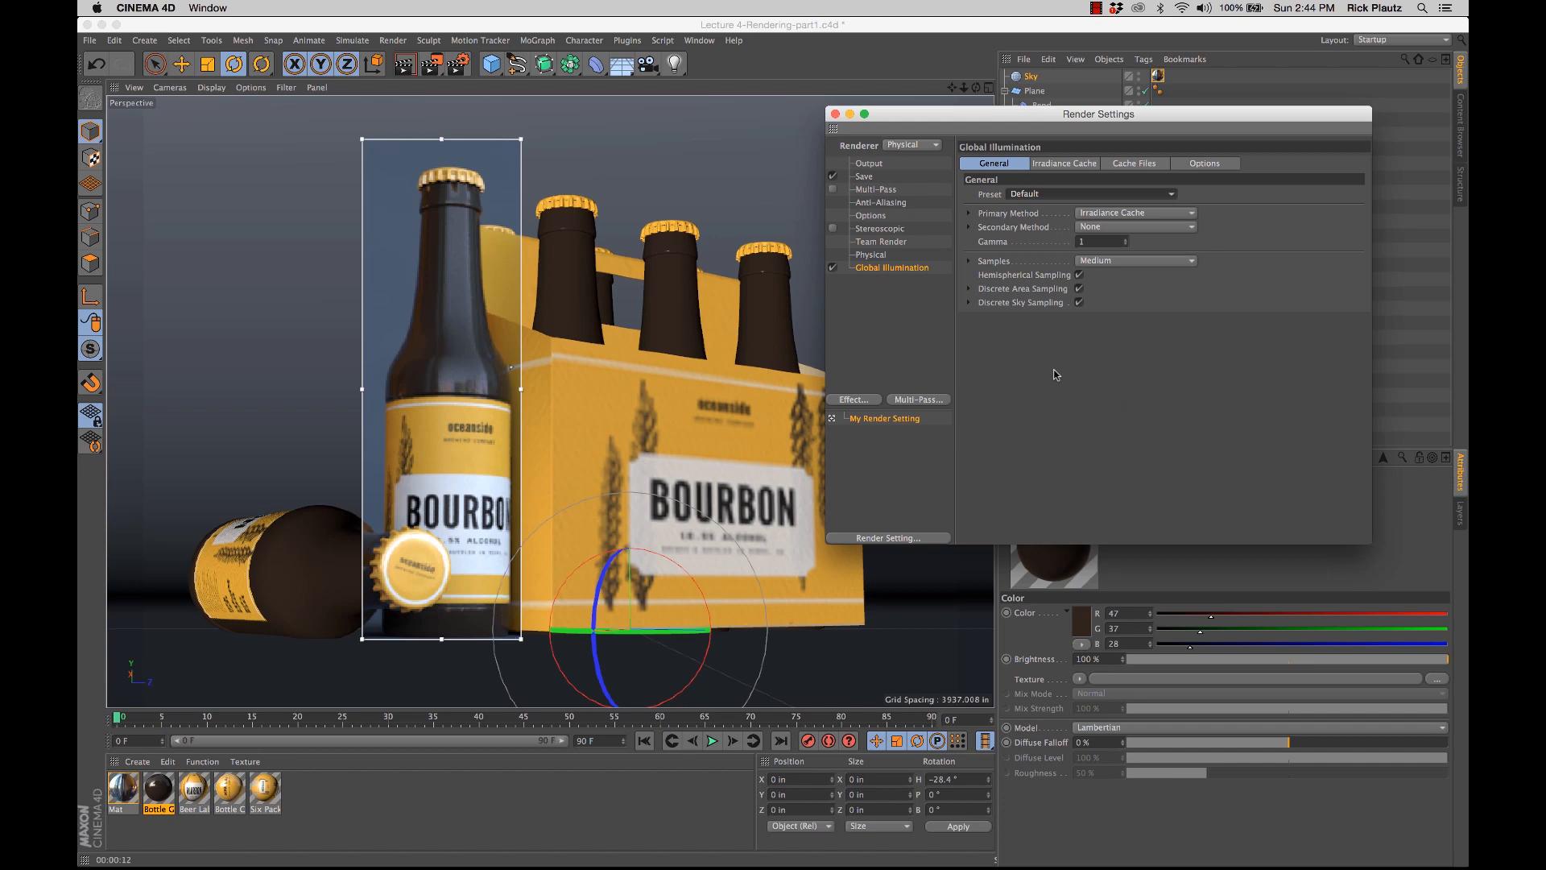
pyautogui.click(1079, 194)
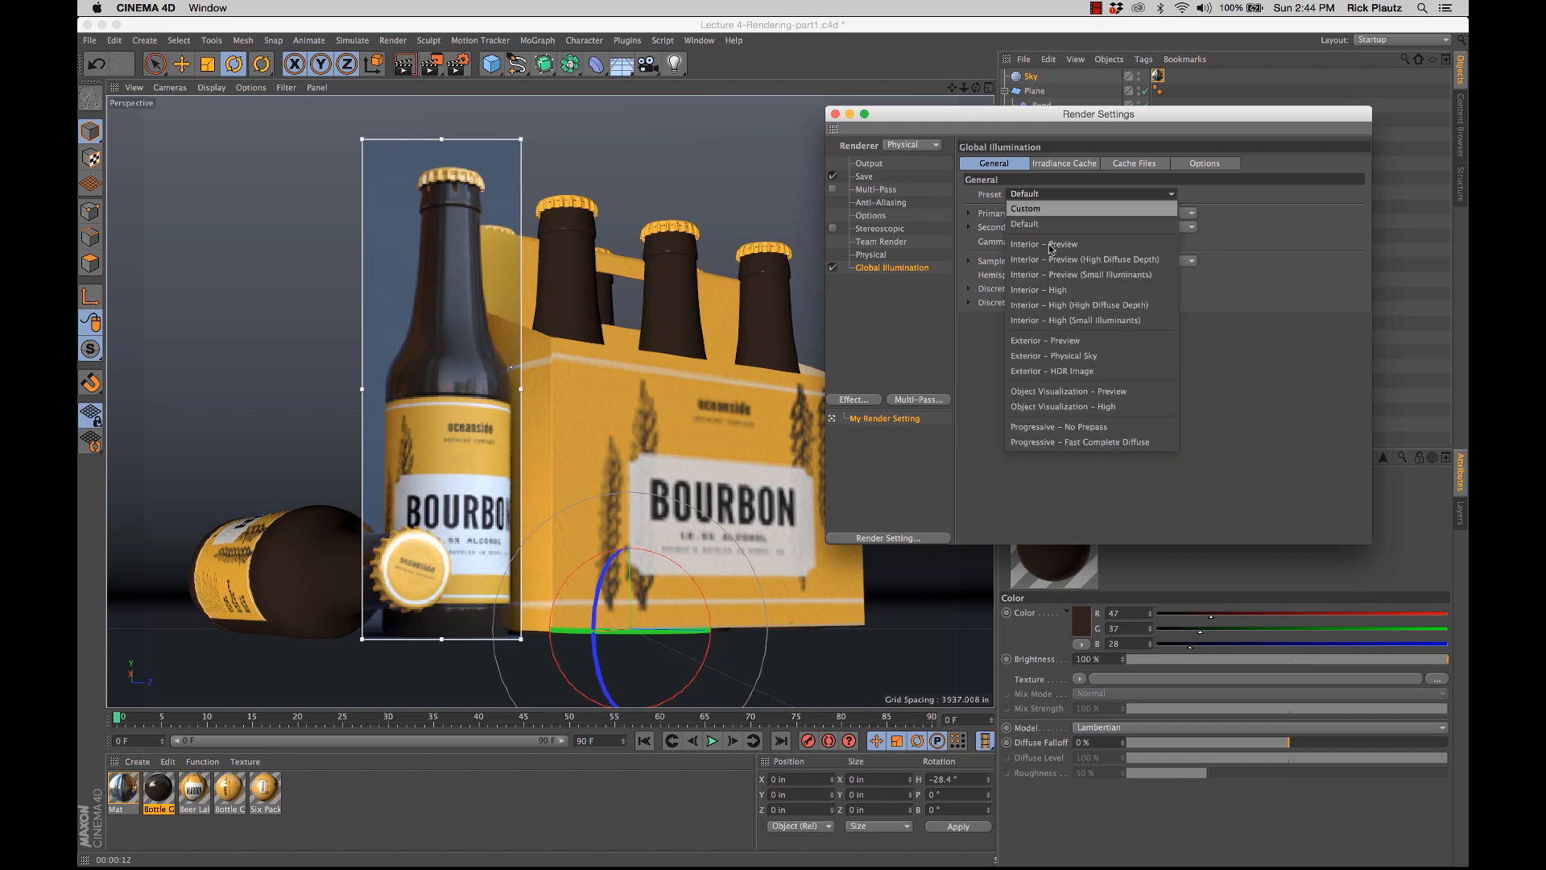
pyautogui.click(1106, 377)
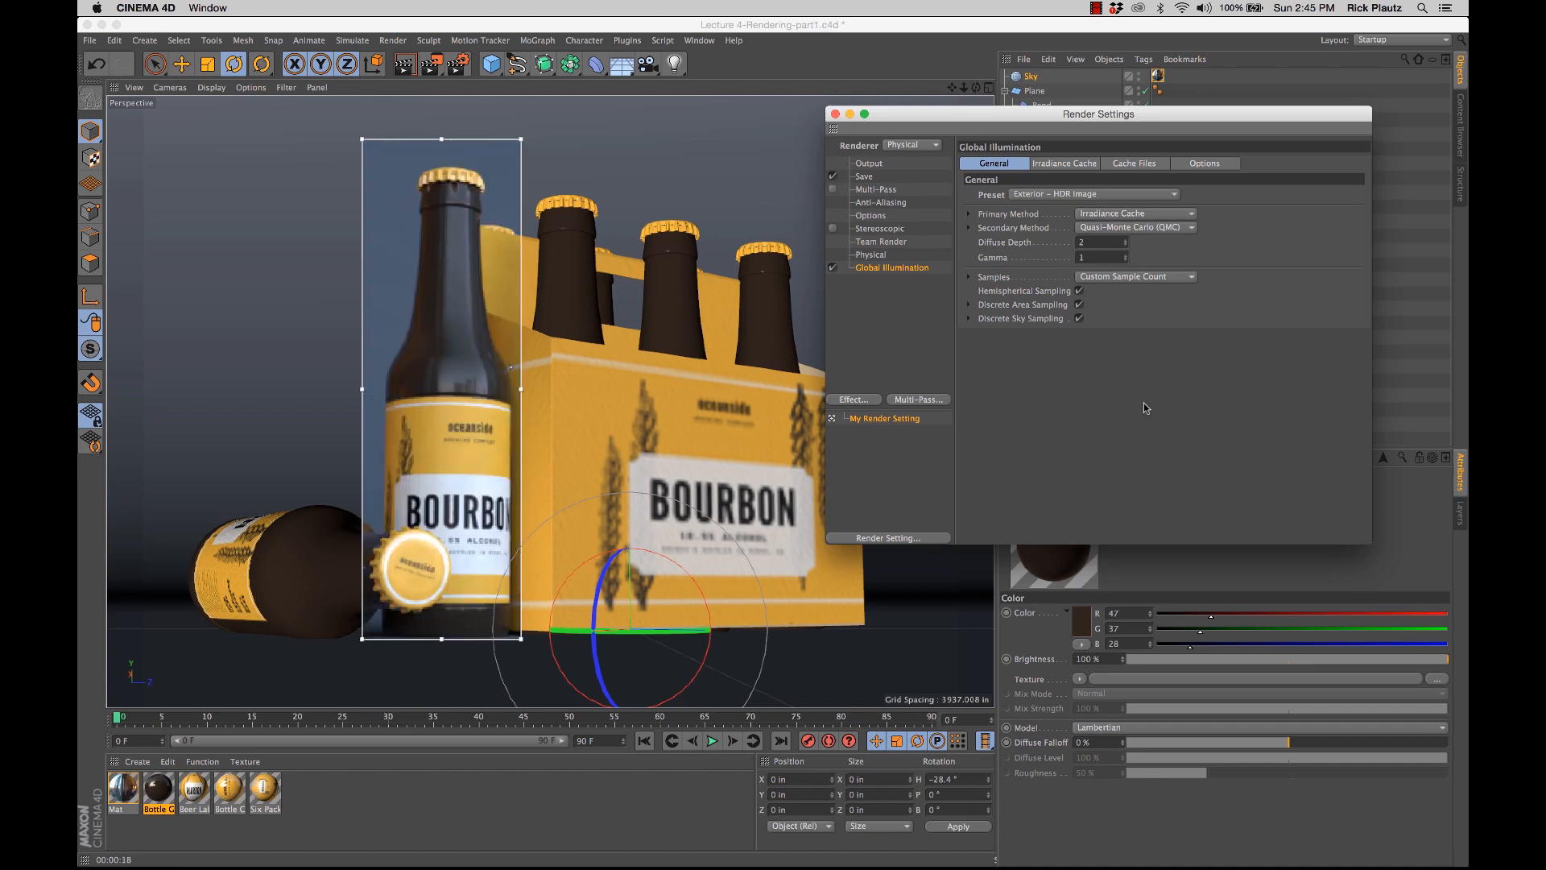
pyautogui.press('super+s')
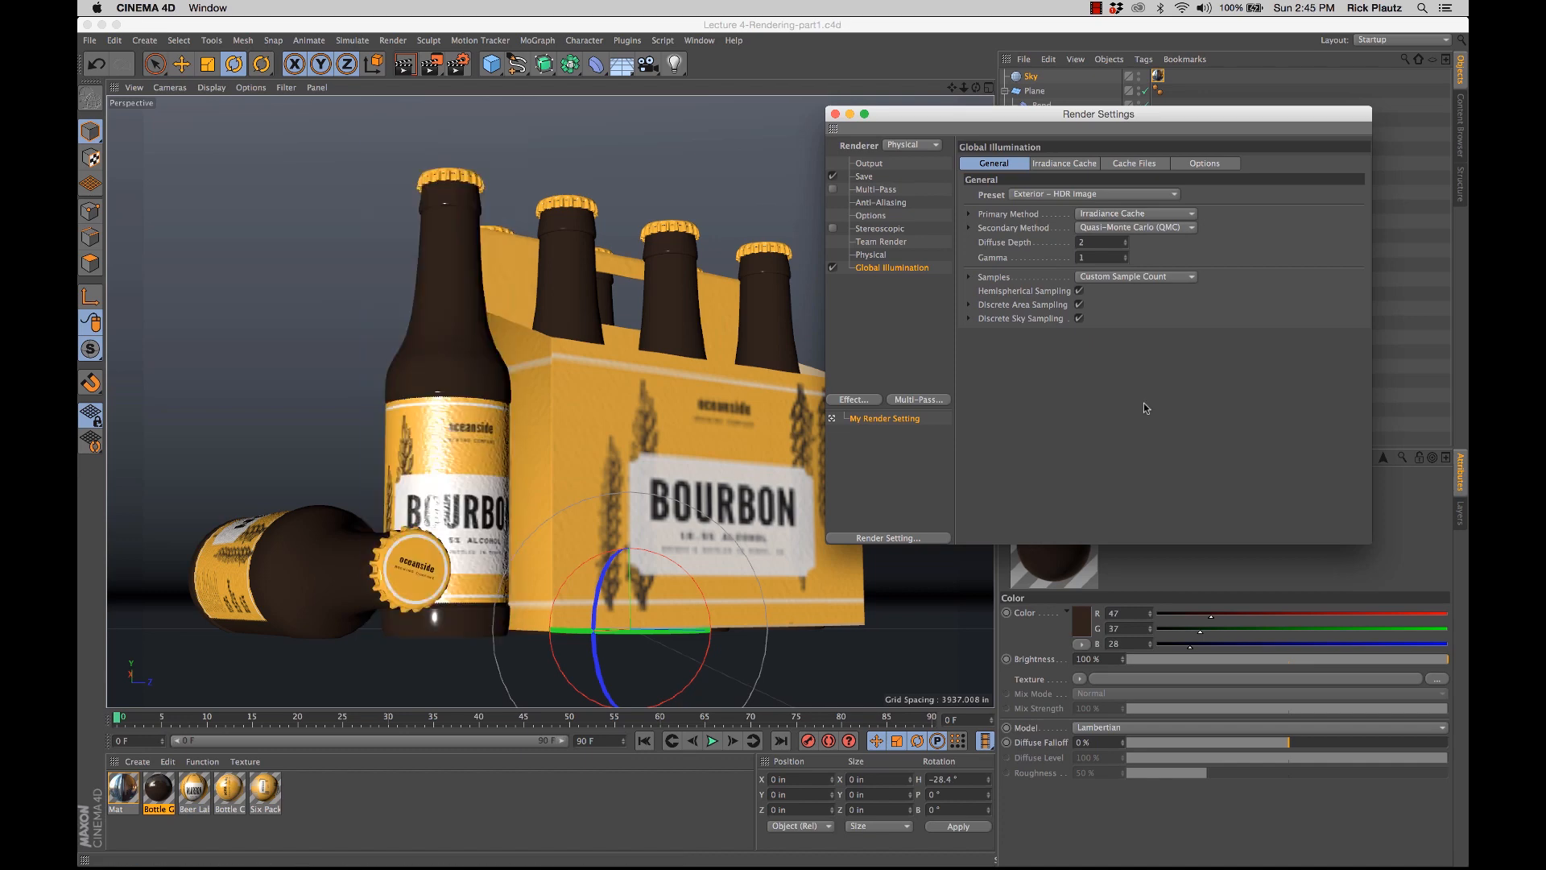
pyautogui.click(835, 114)
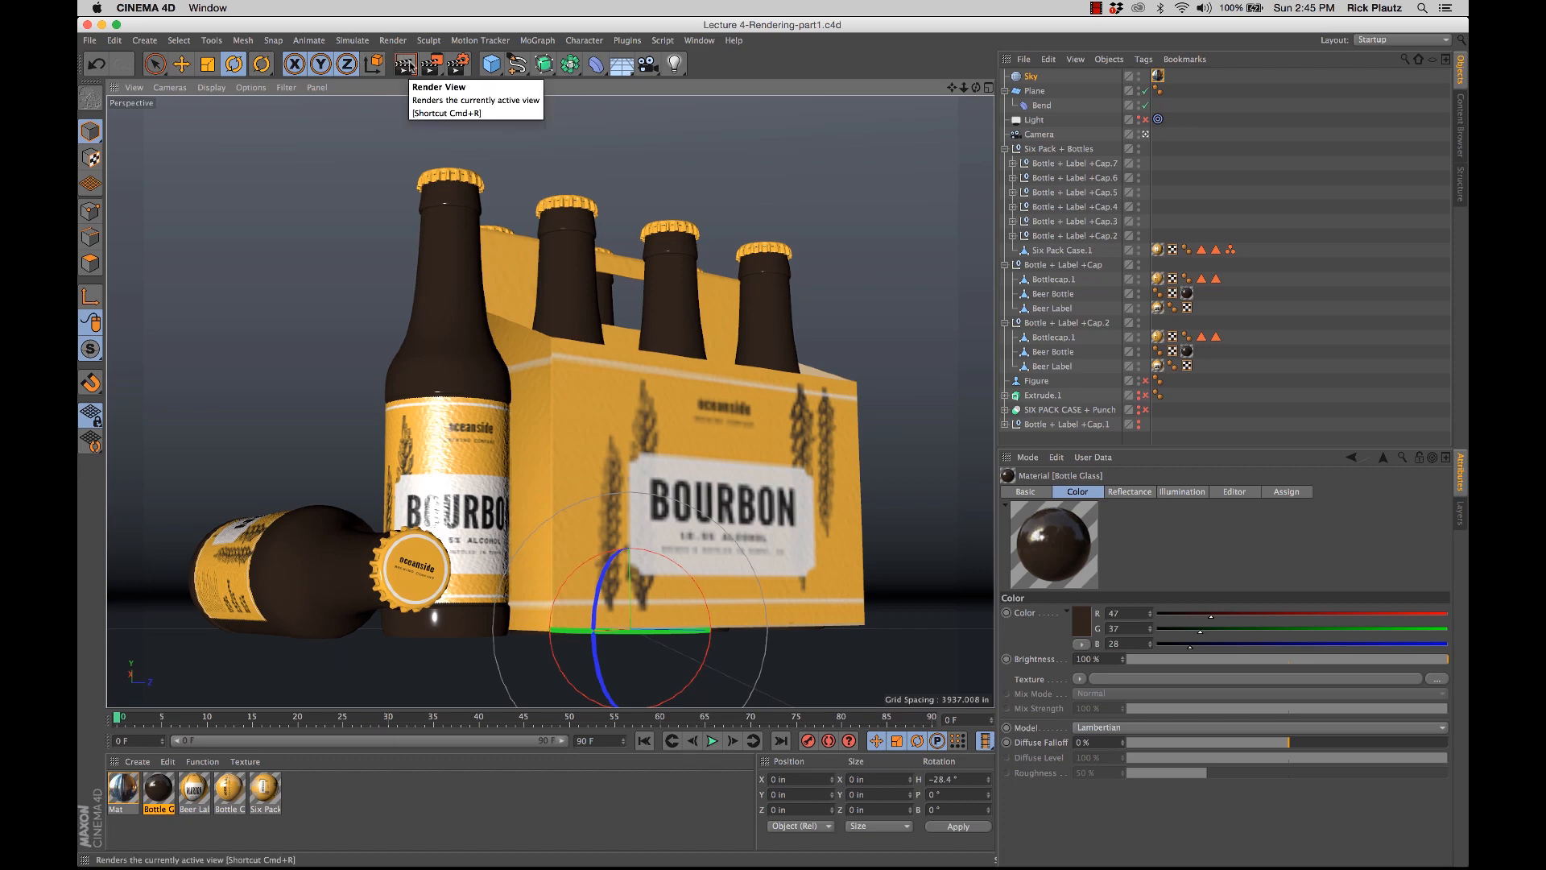
# Step: Collapse the Six Pack + Bottles, Bottle + Label +Cap and Bottle + Label +Cap.2 groups and save the project
pyautogui.click(1071, 437)
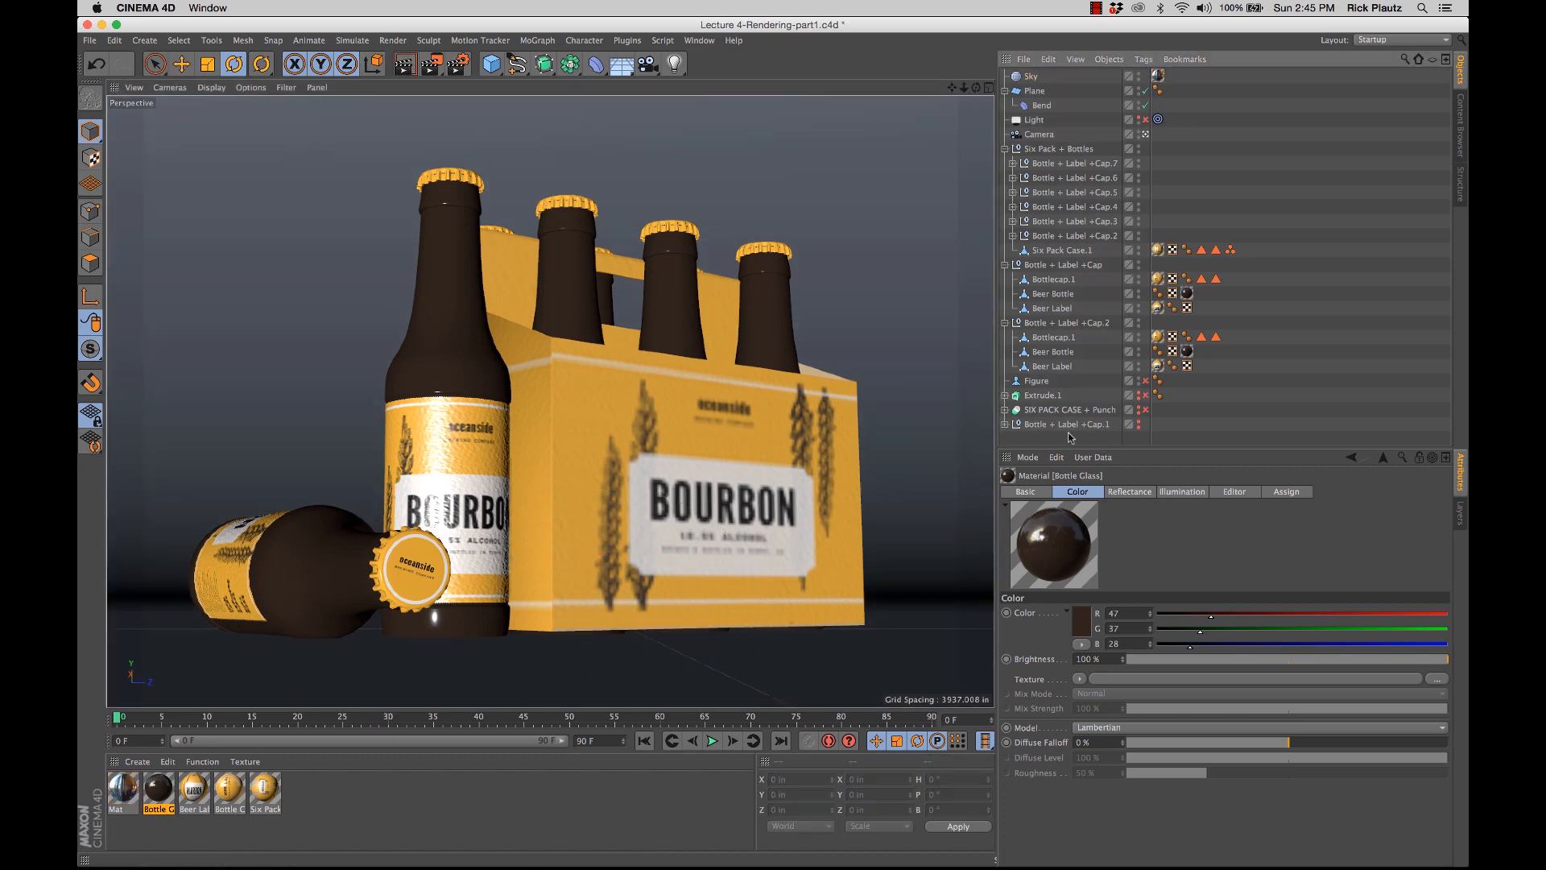
pyautogui.click(1005, 149)
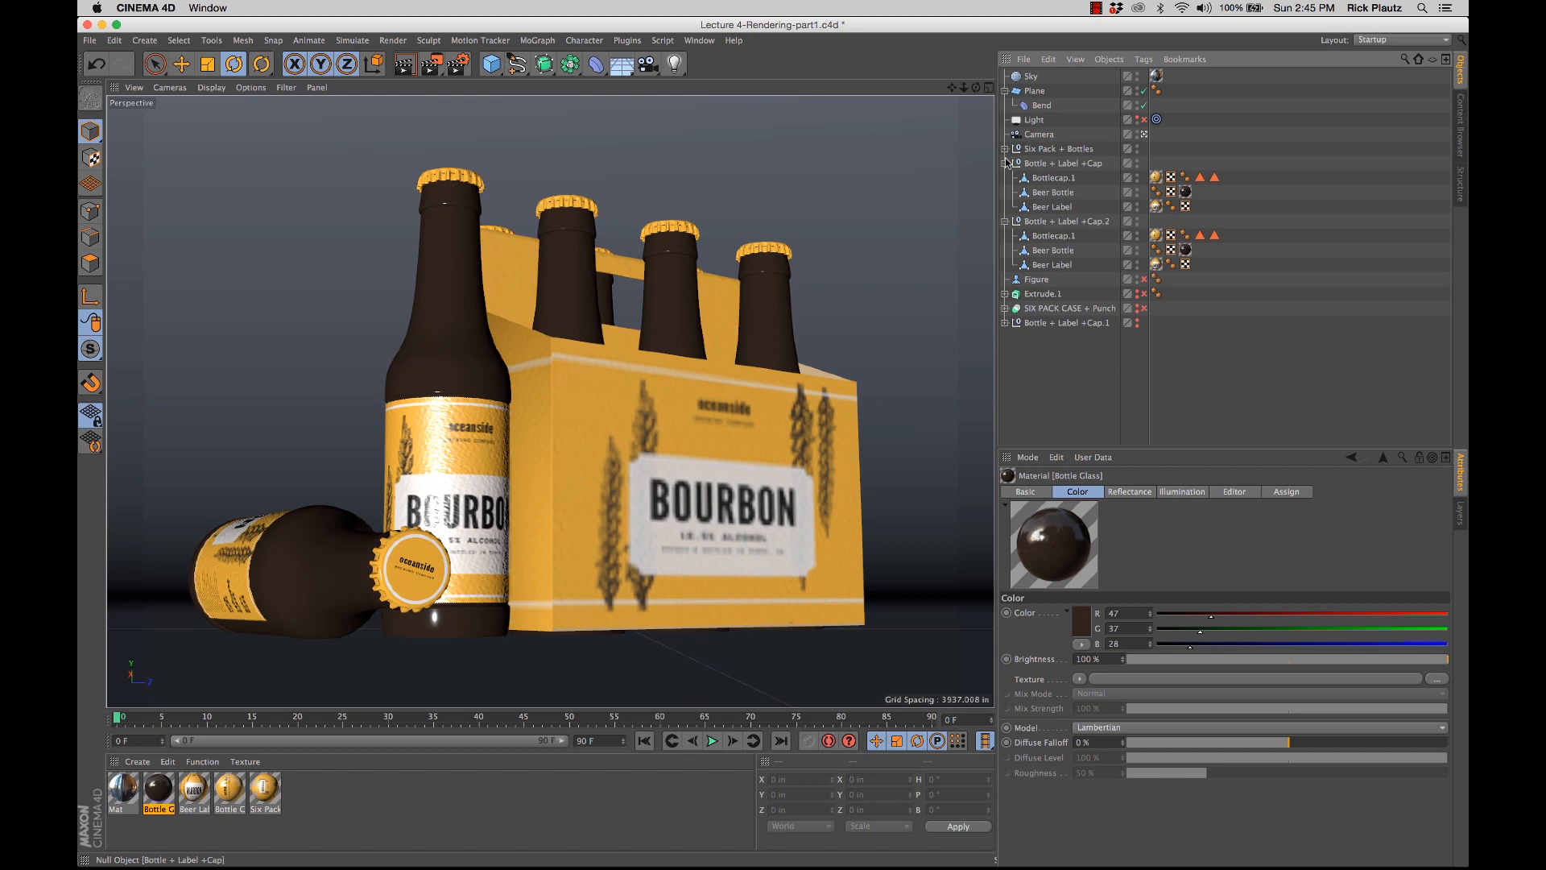
pyautogui.click(1005, 164)
pyautogui.click(1005, 178)
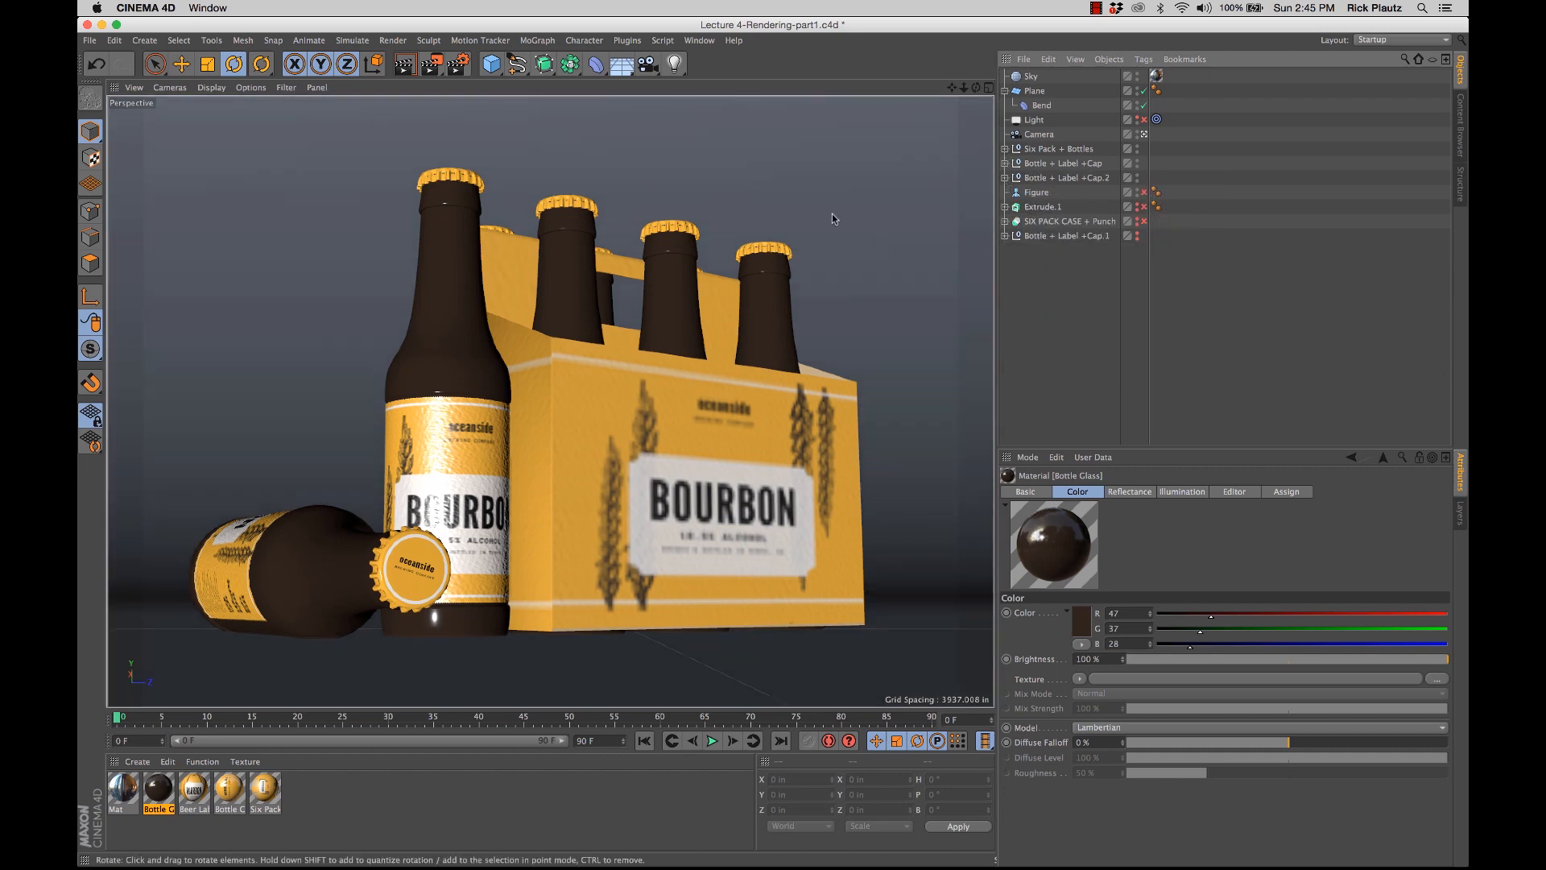
pyautogui.press('super+s')
# Step: Preview a render of the whole camera view with Global Illumination, cancel it and clear the object selection
pyautogui.press('super+r')
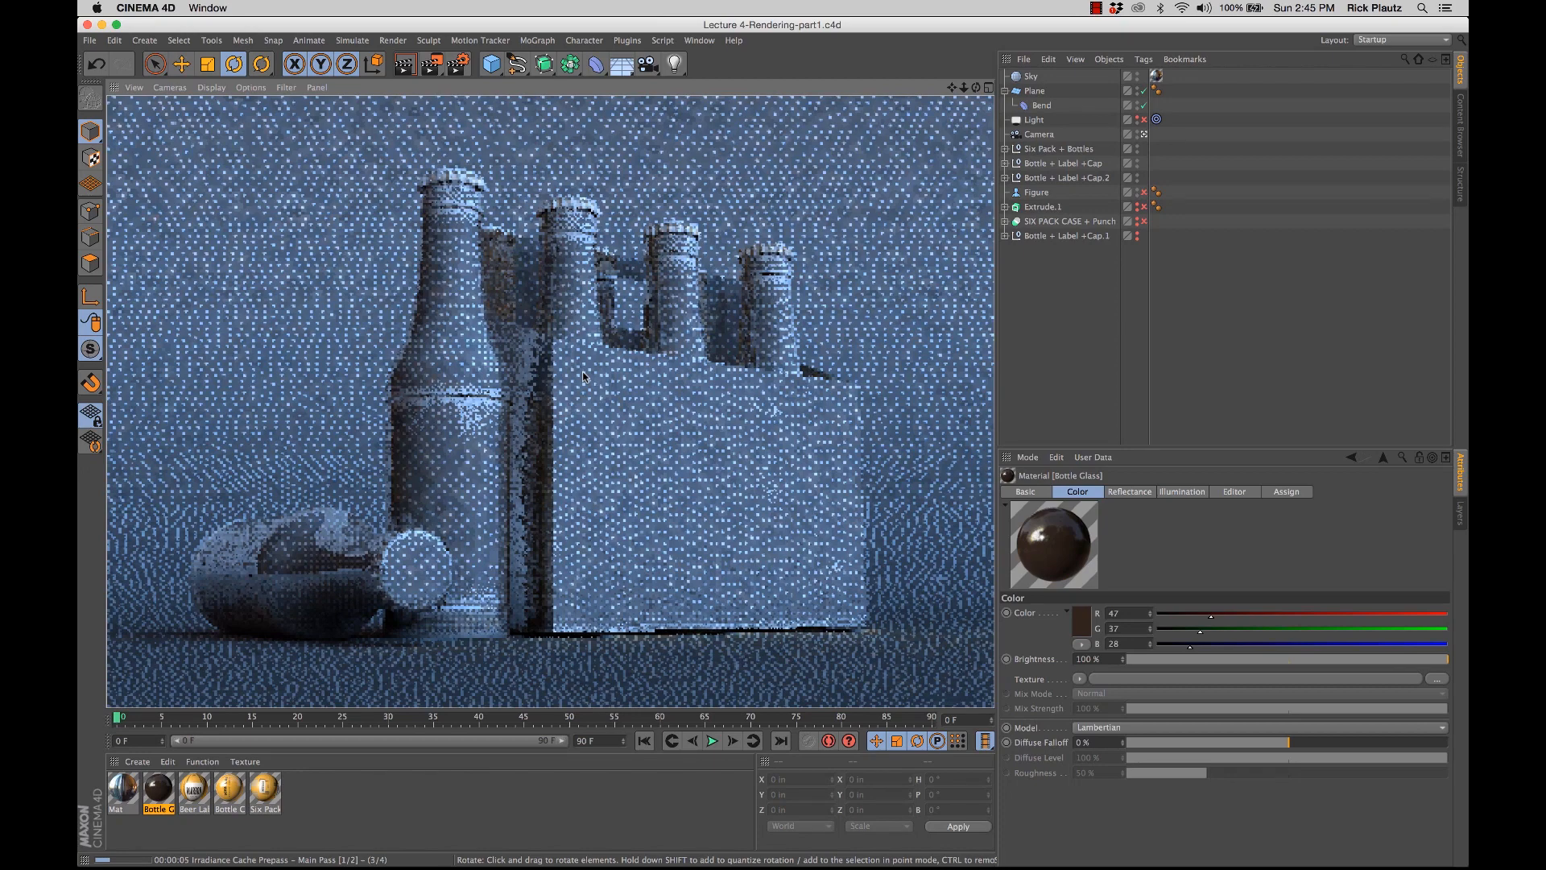
pyautogui.click(583, 376)
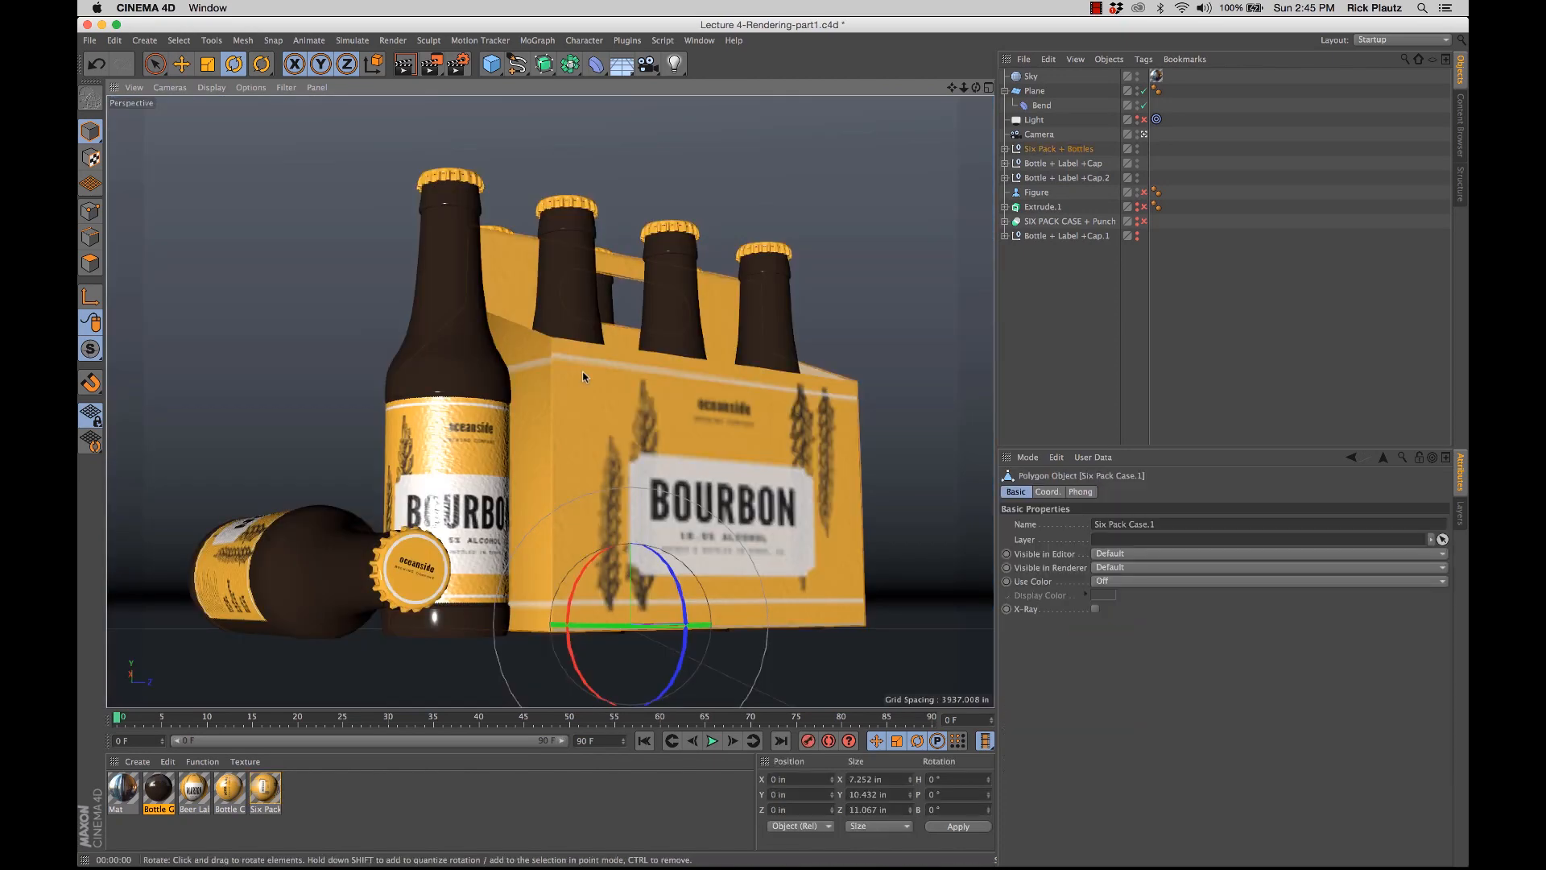
pyautogui.click(1021, 362)
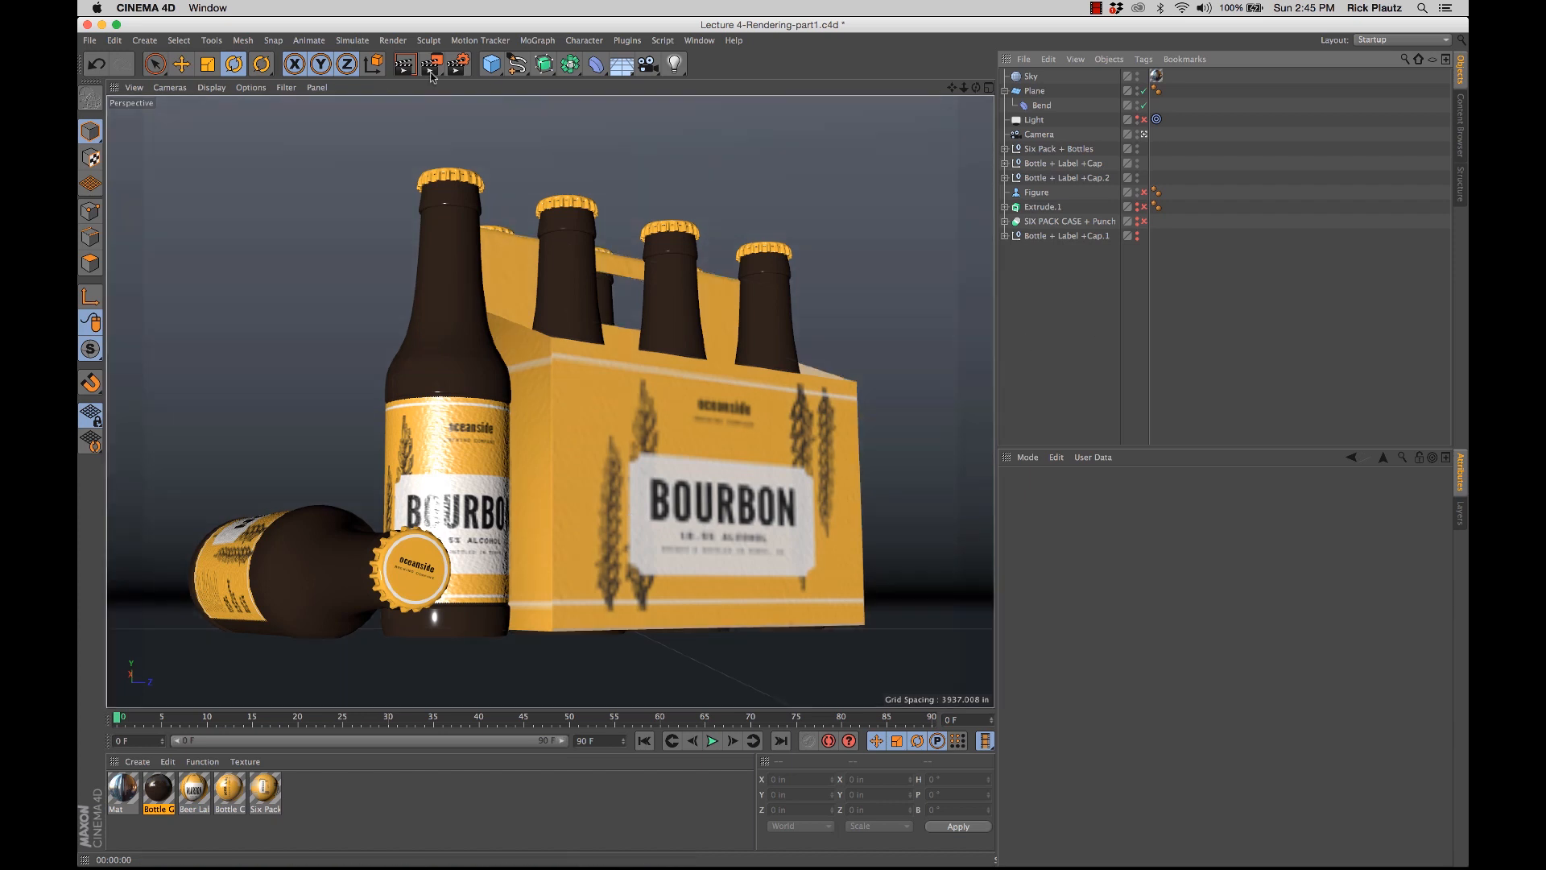
# Step: Review the render's Output and Save settings and disable automatic saving of the rendered image
pyautogui.click(458, 64)
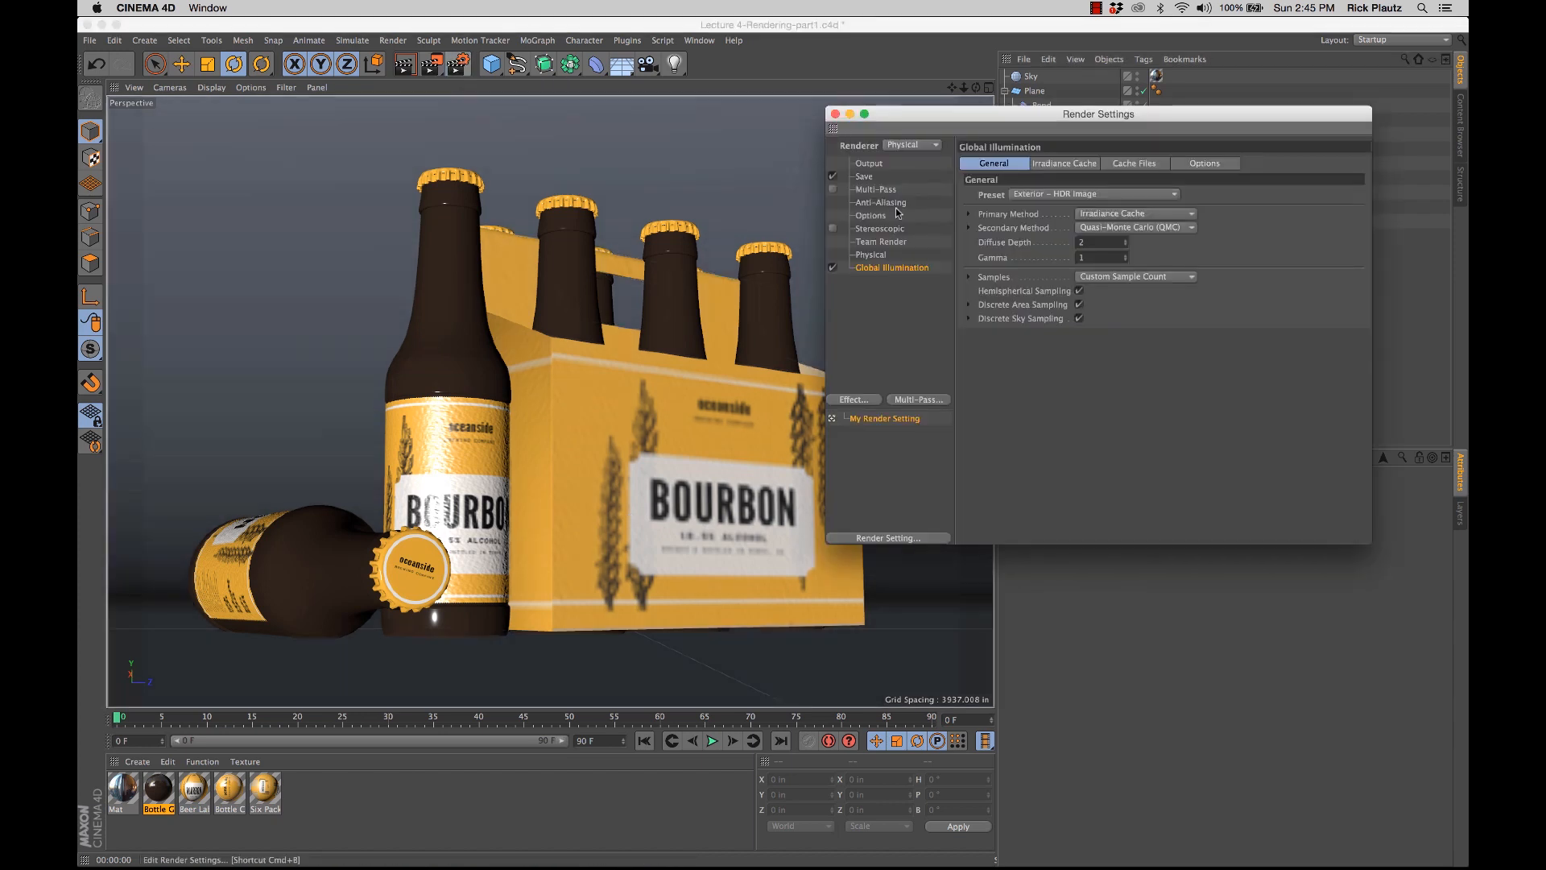
pyautogui.click(870, 164)
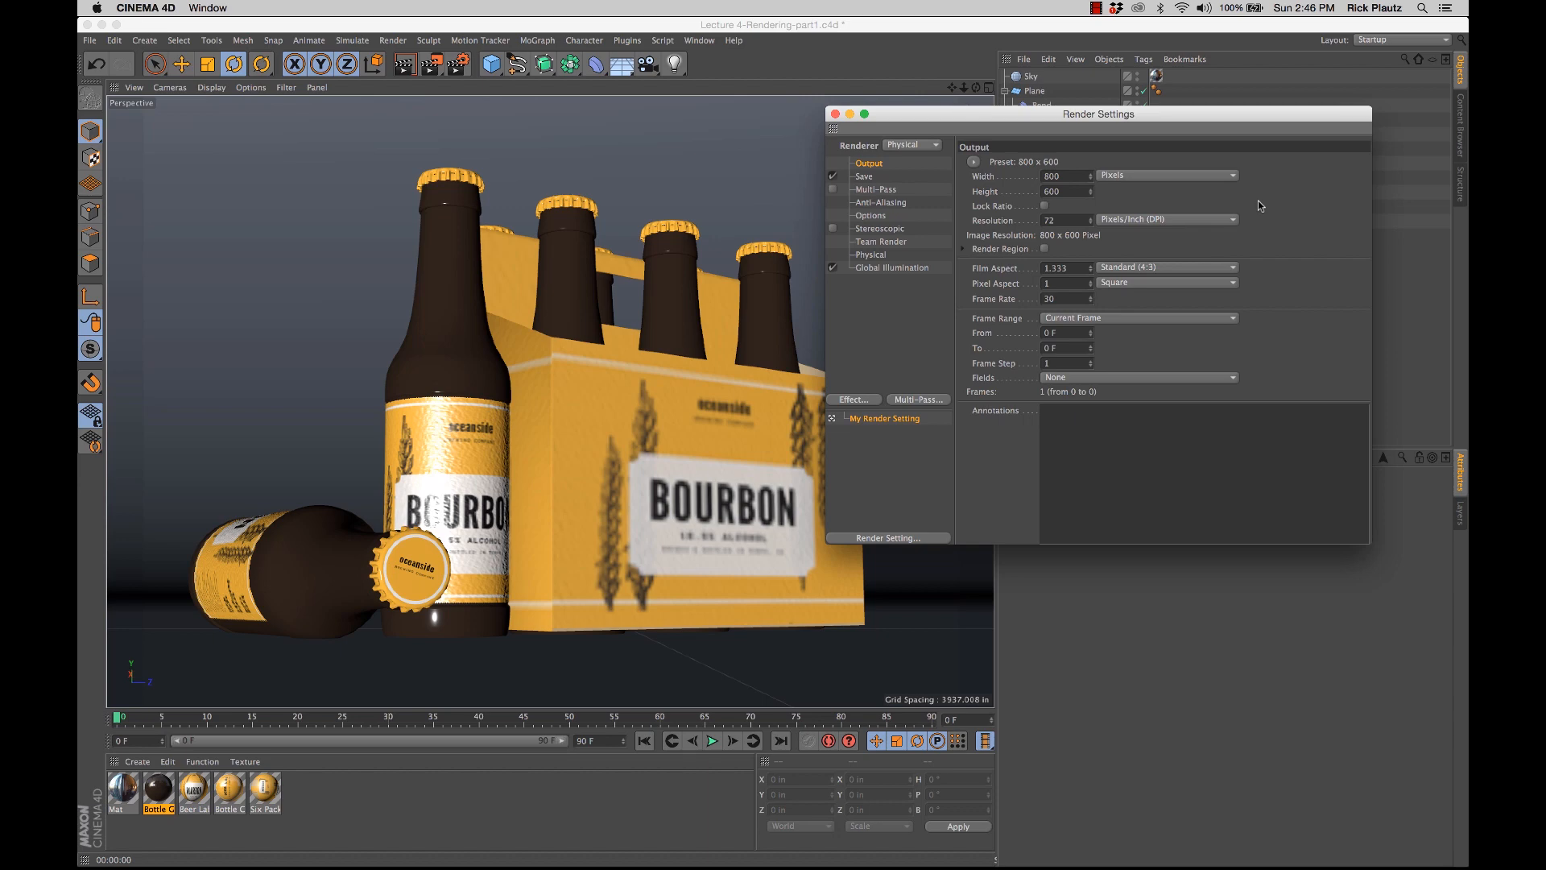
pyautogui.click(1109, 189)
pyautogui.click(865, 178)
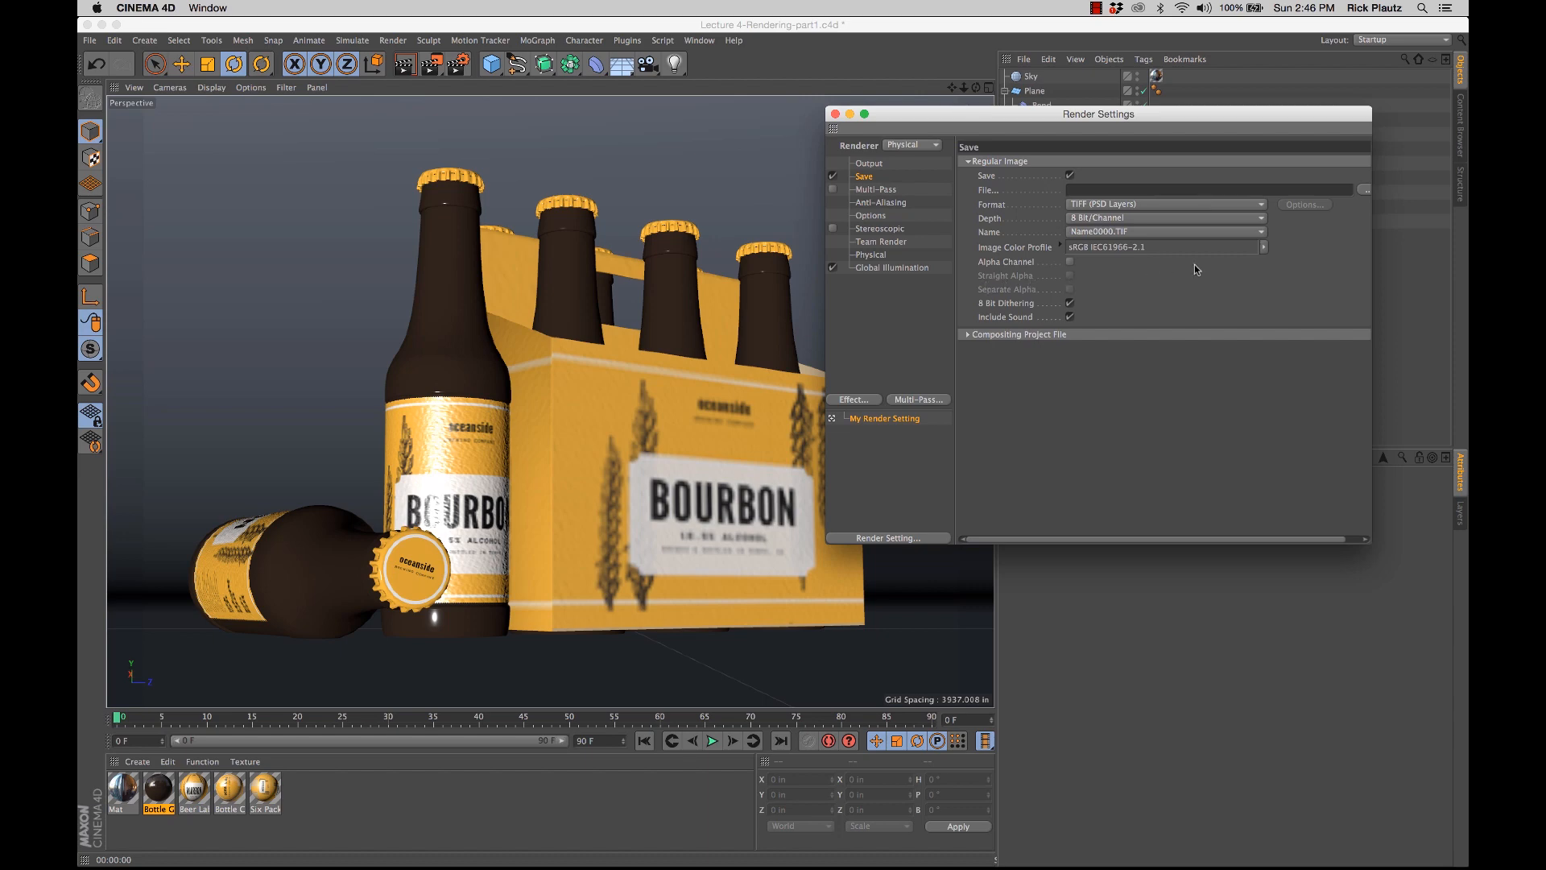
pyautogui.click(833, 177)
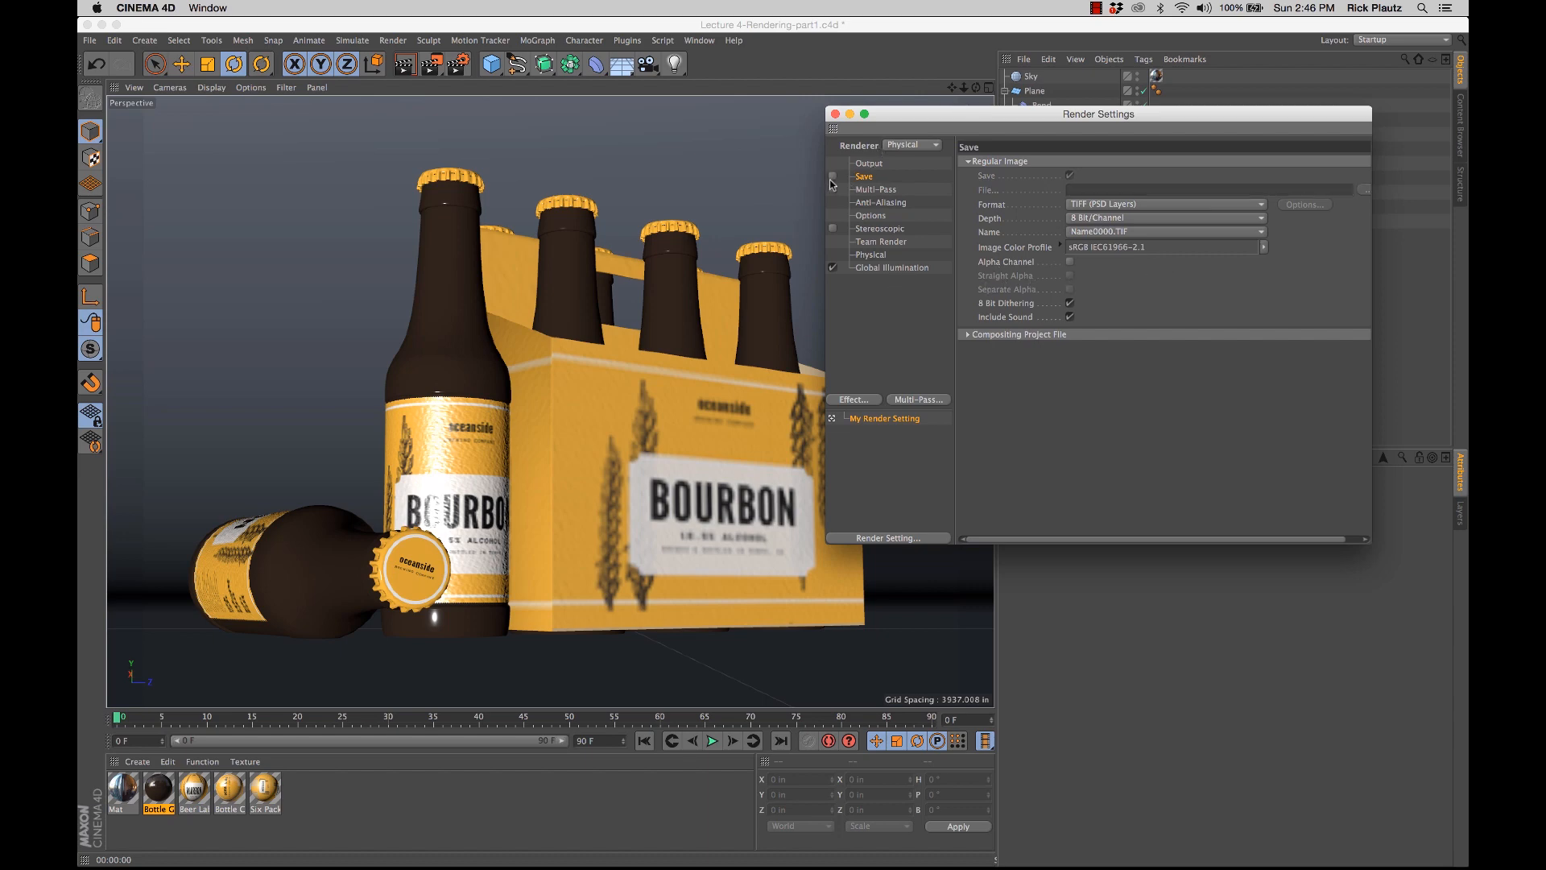
pyautogui.click(835, 113)
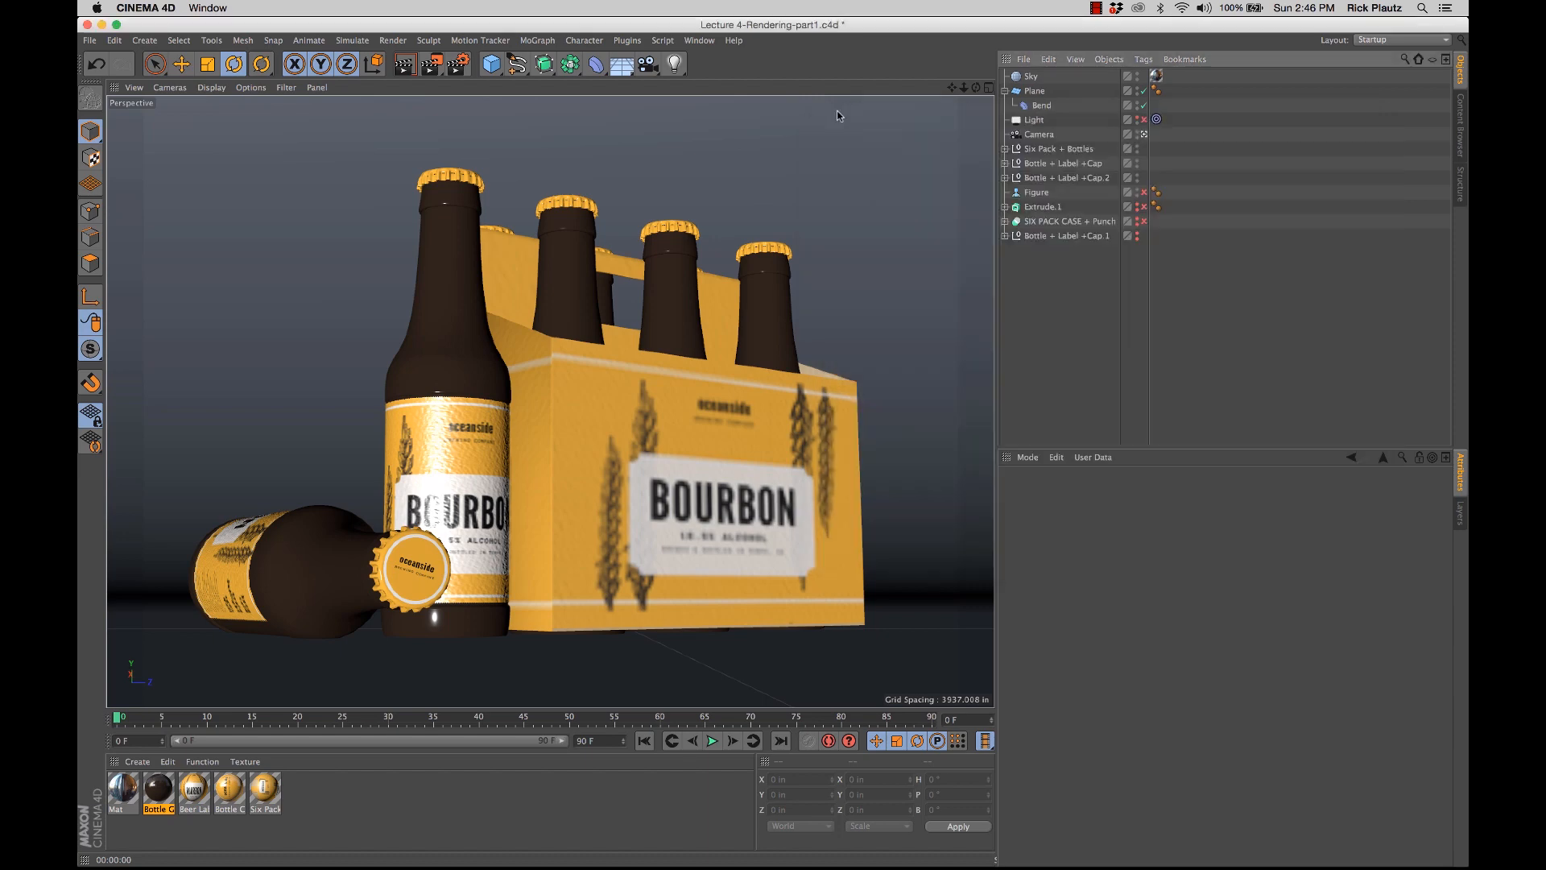
# Step: Render the scene to the Picture Viewer and display the image at 200% in a repositioned, resized window
pyautogui.click(442, 66)
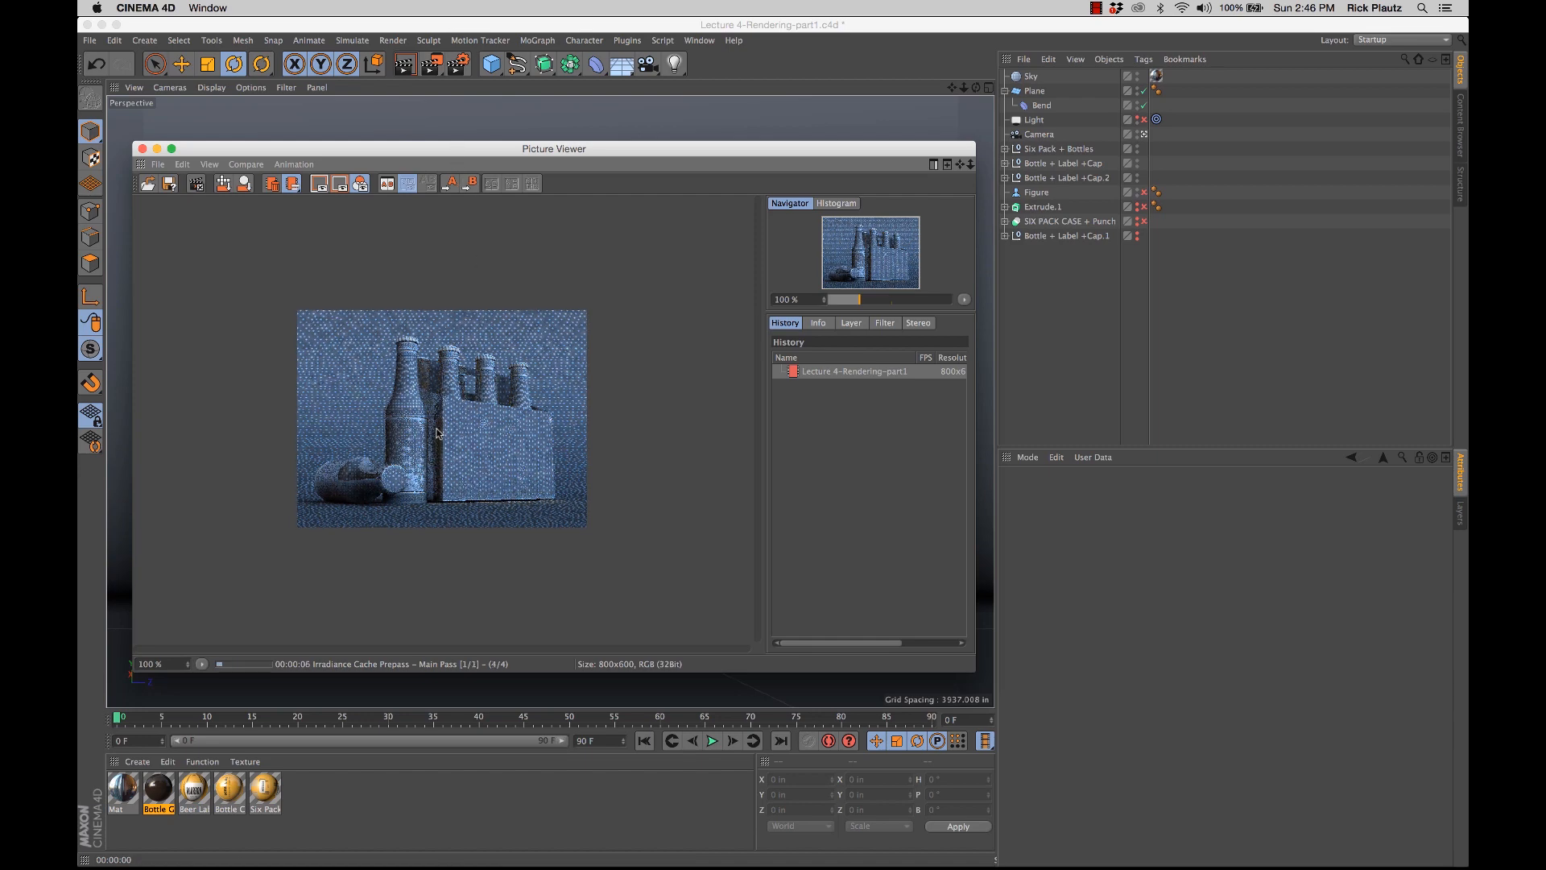
pyautogui.moveTo(455, 155); pyautogui.dragTo(444, 58)
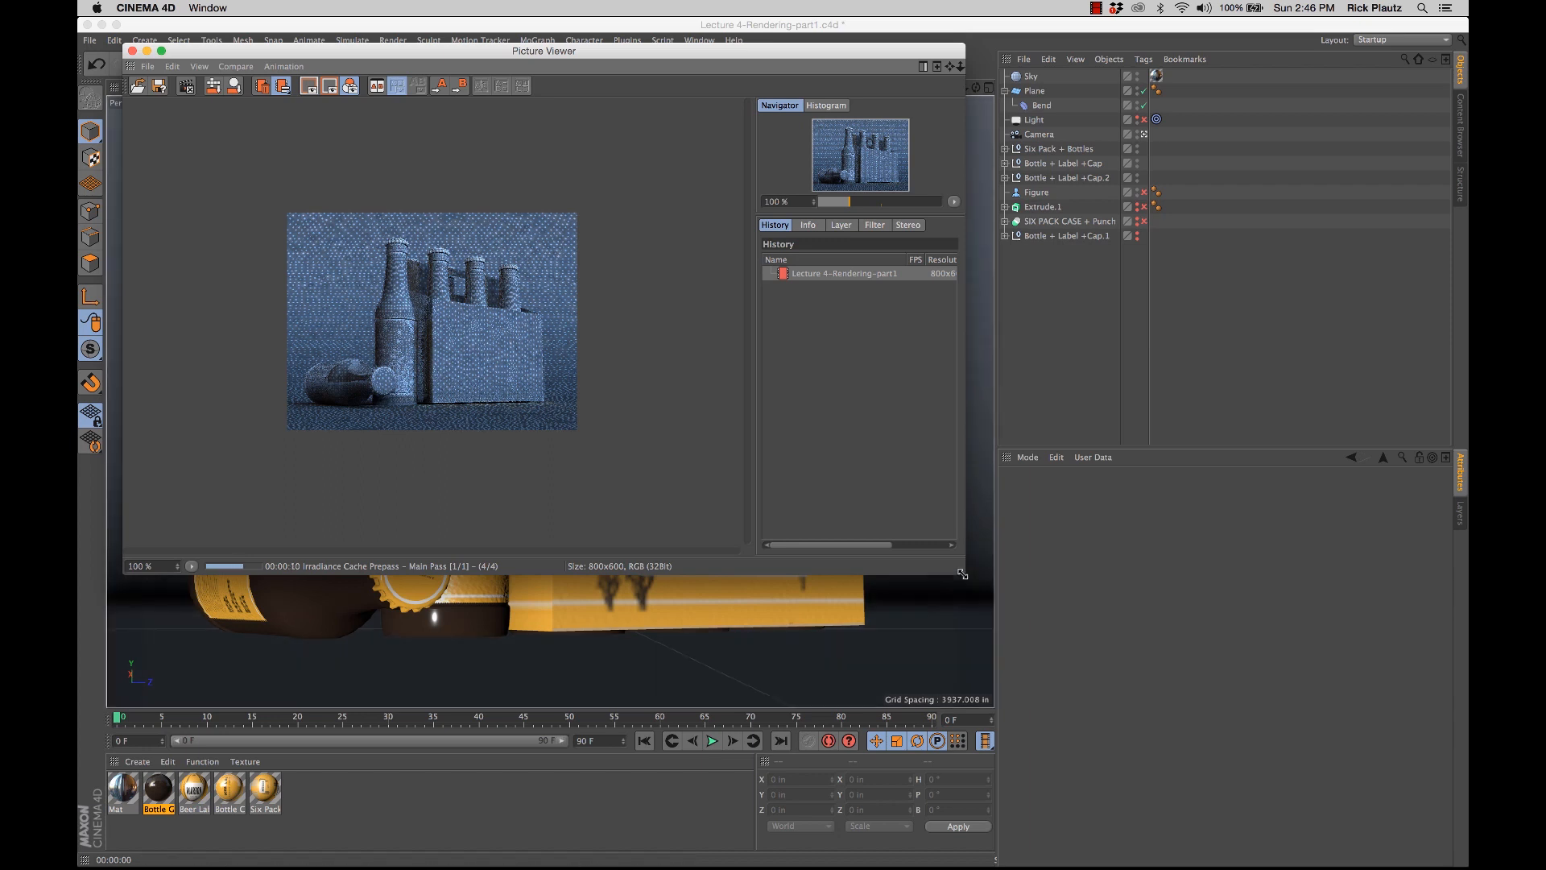
pyautogui.moveTo(965, 573); pyautogui.dragTo(1004, 722)
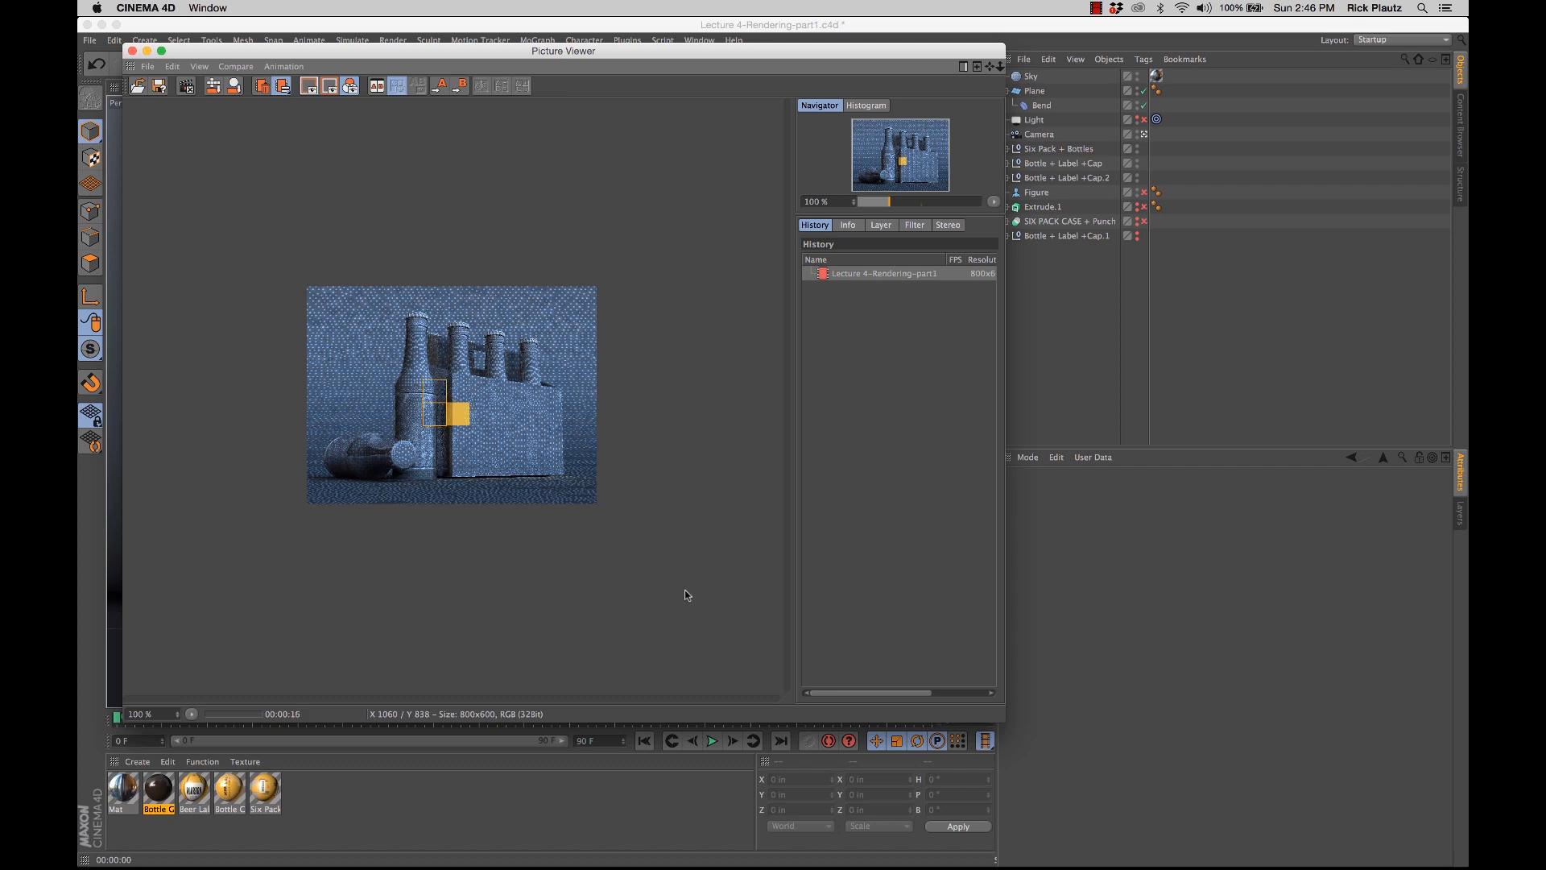
pyautogui.click(177, 716)
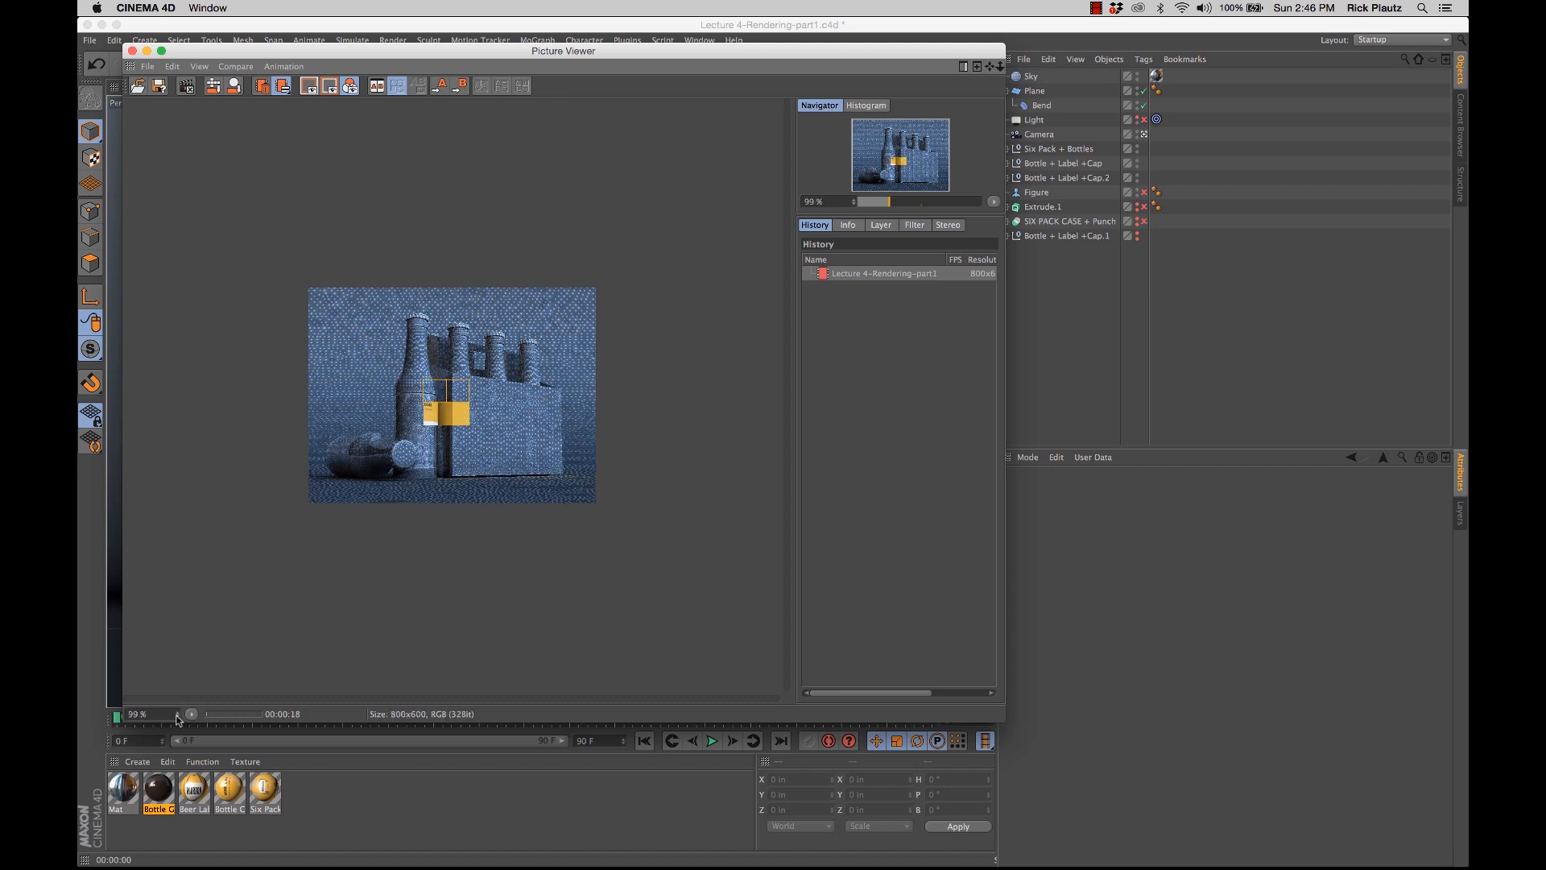
pyautogui.click(191, 715)
pyautogui.click(213, 670)
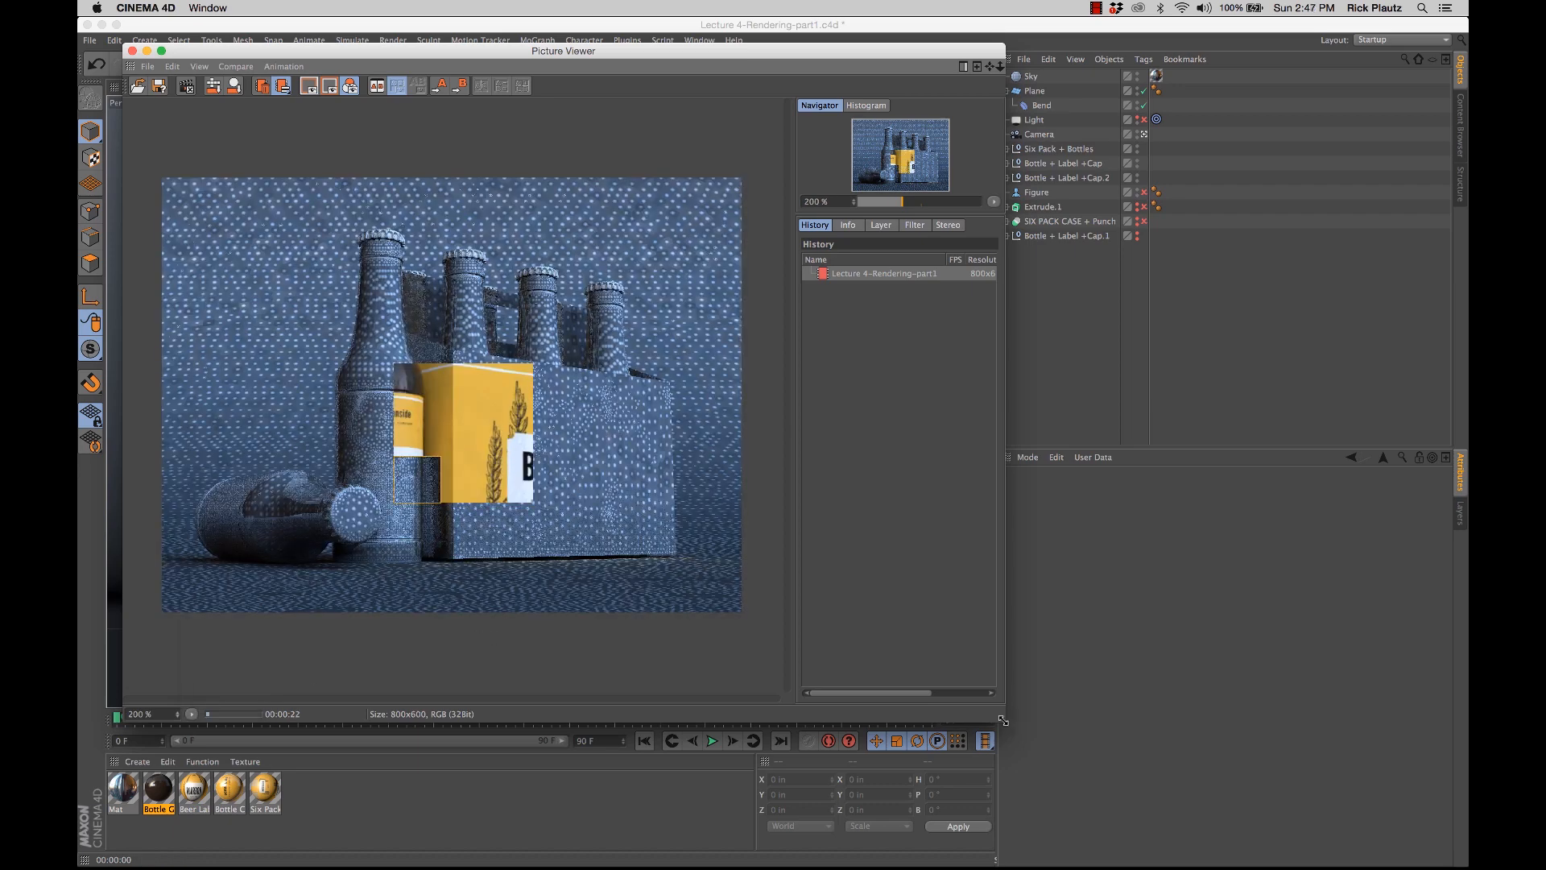
pyautogui.moveTo(1005, 721); pyautogui.dragTo(958, 596)
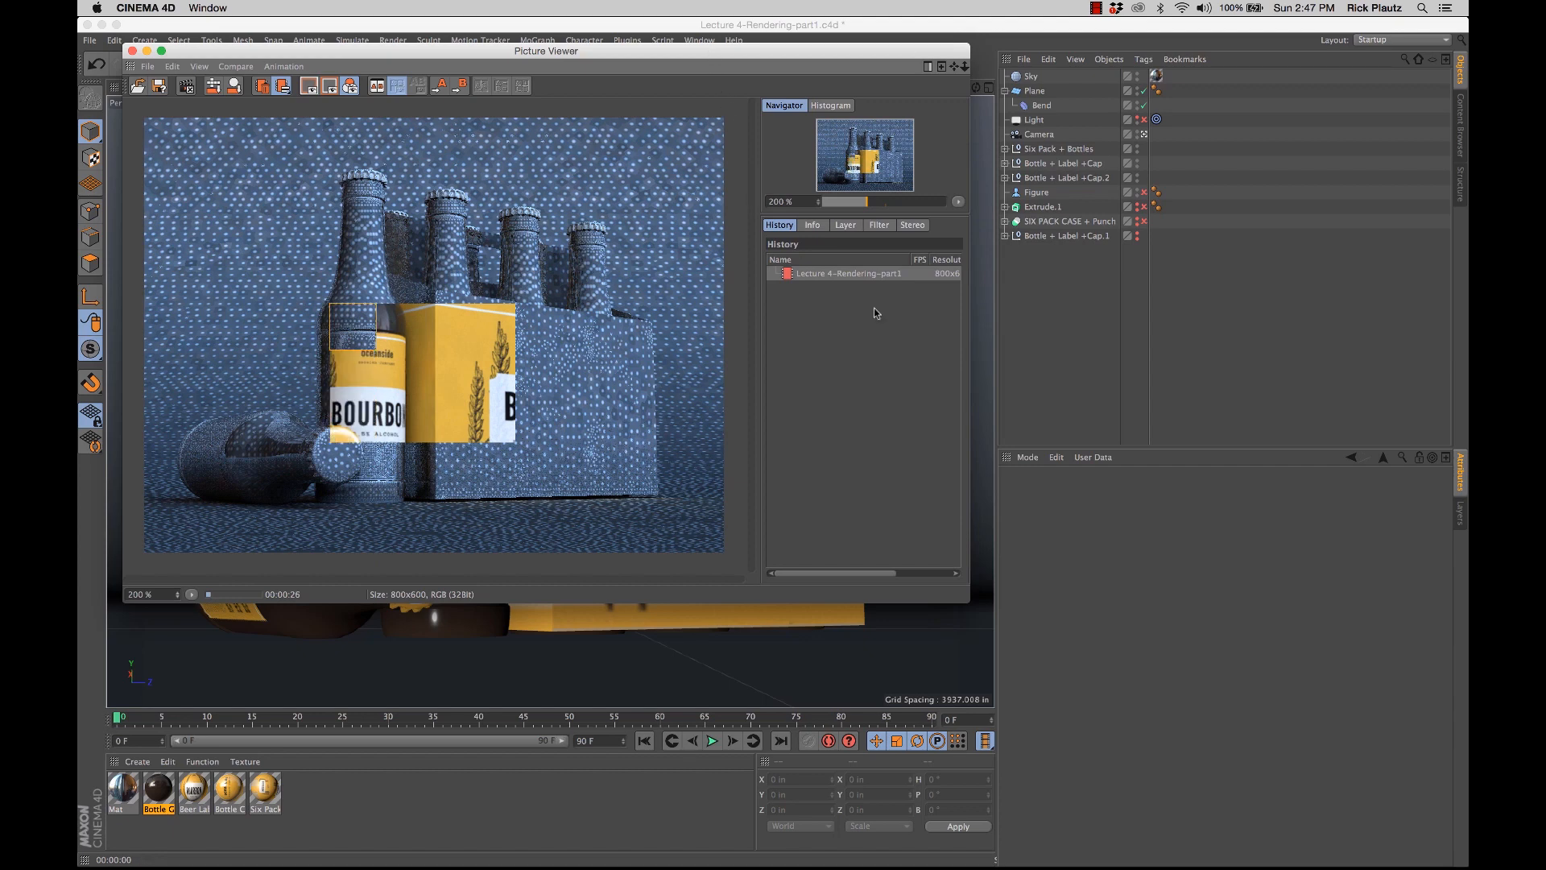
# Step: Review the Picture Viewer's options for saving the rendered image and stopping the render
pyautogui.rightClick(789, 277)
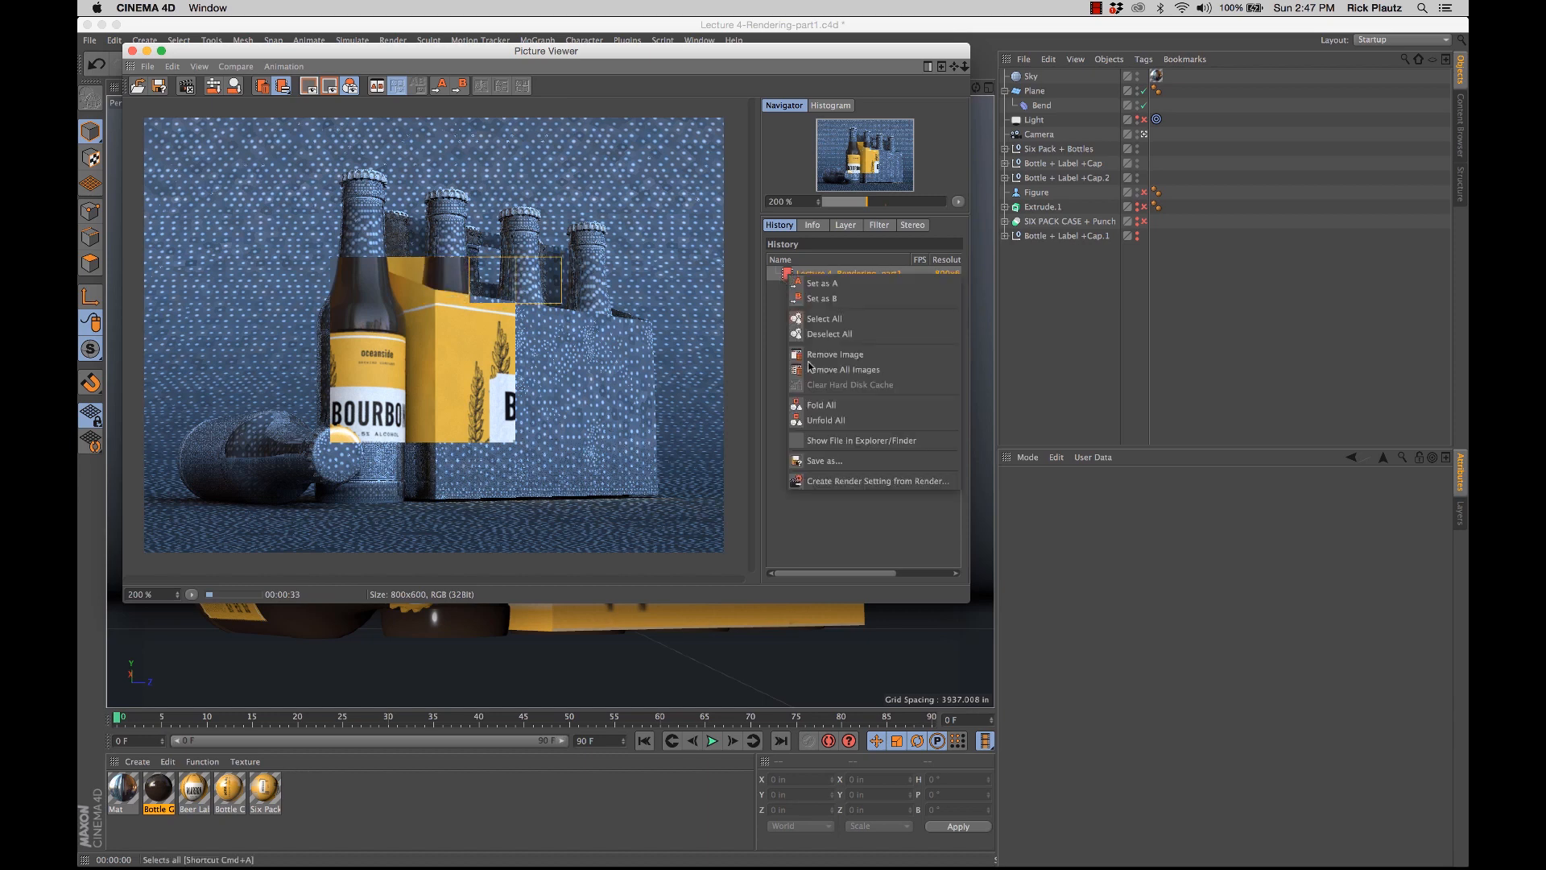
pyautogui.click(862, 526)
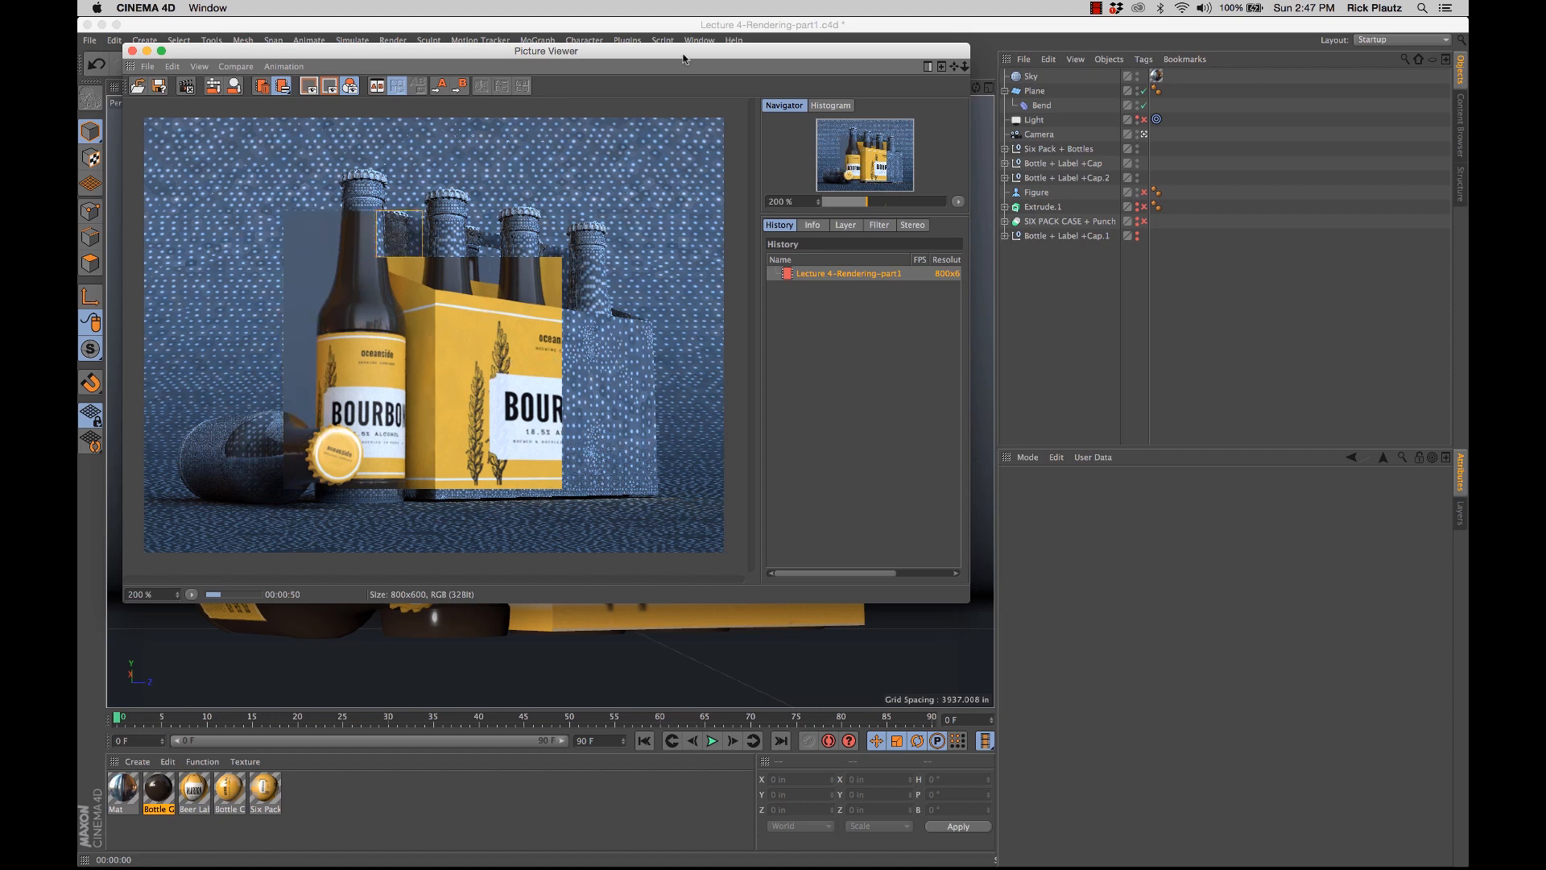
pyautogui.click(148, 66)
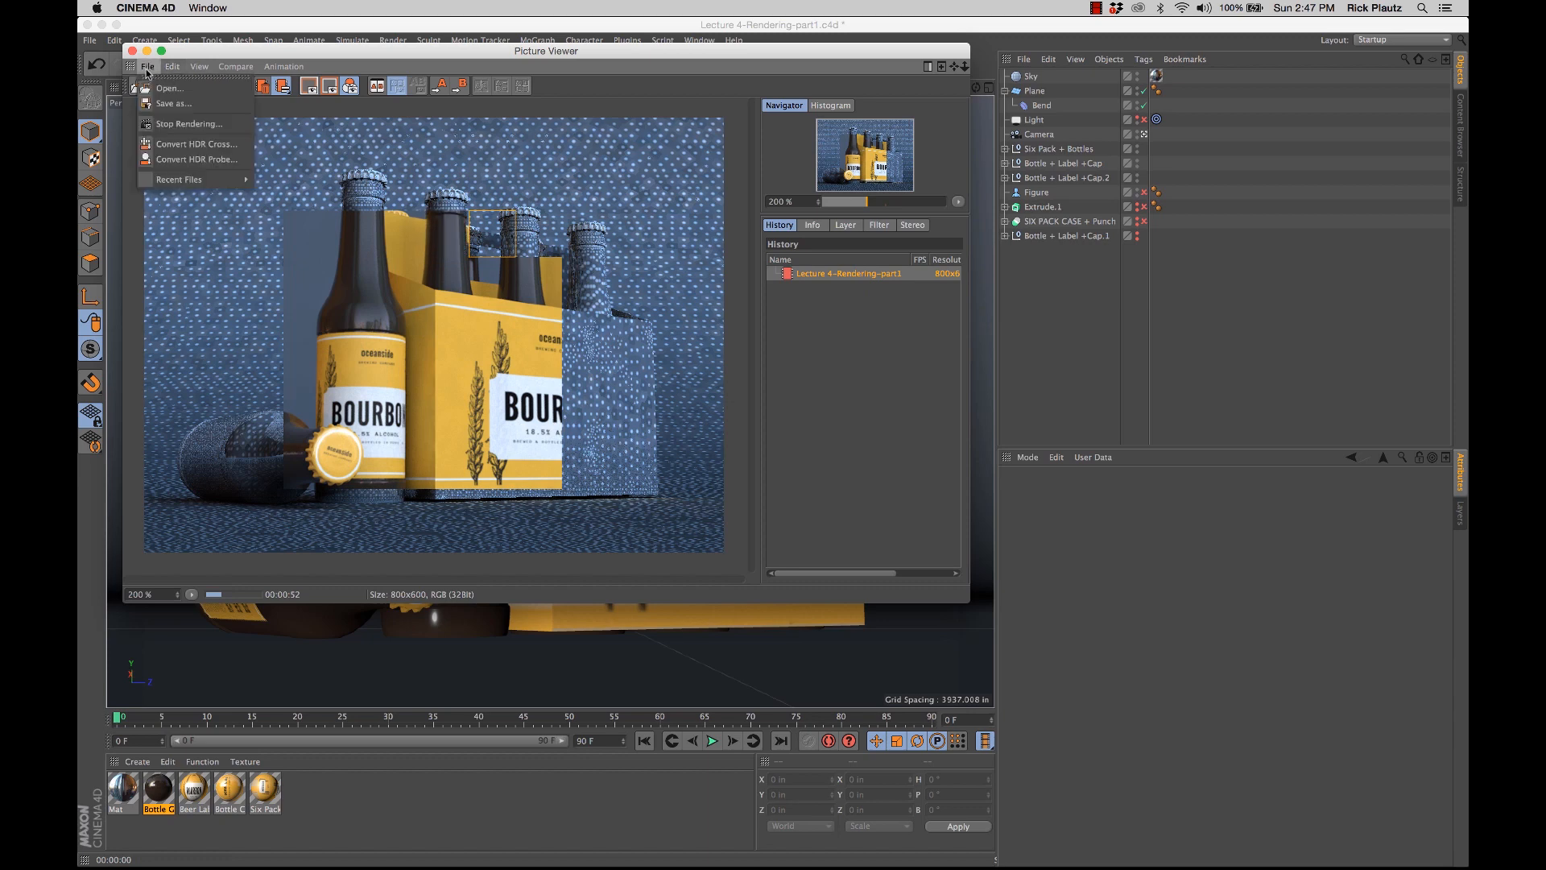
pyautogui.click(229, 125)
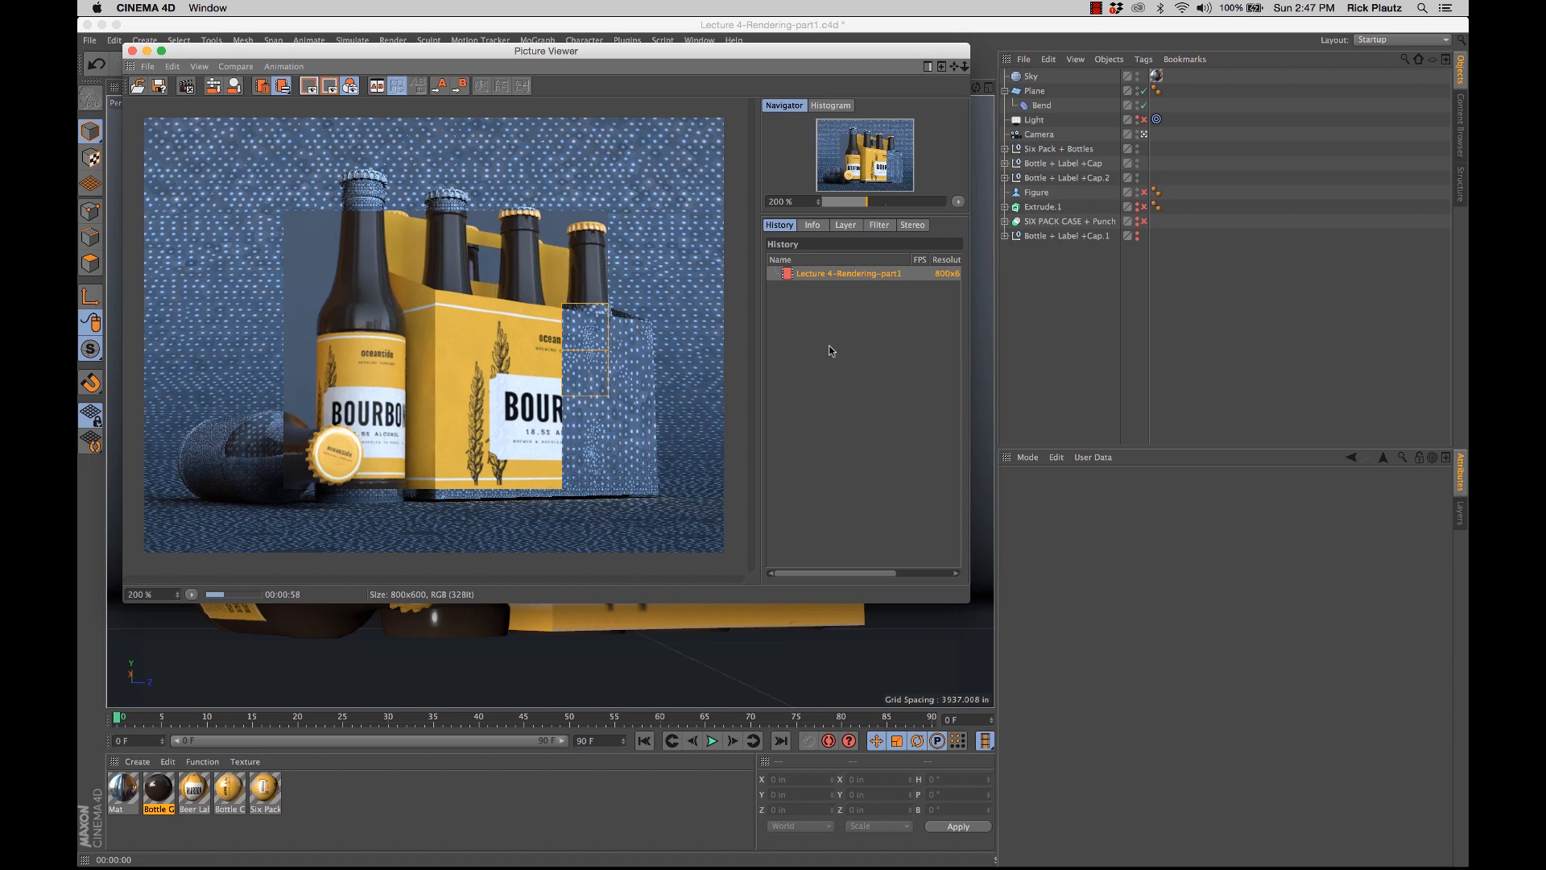
# Step: Reposition the Picture Viewer to inspect the finished blue-backdrop render, and close the window
pyautogui.moveTo(680, 51); pyautogui.dragTo(773, 61)
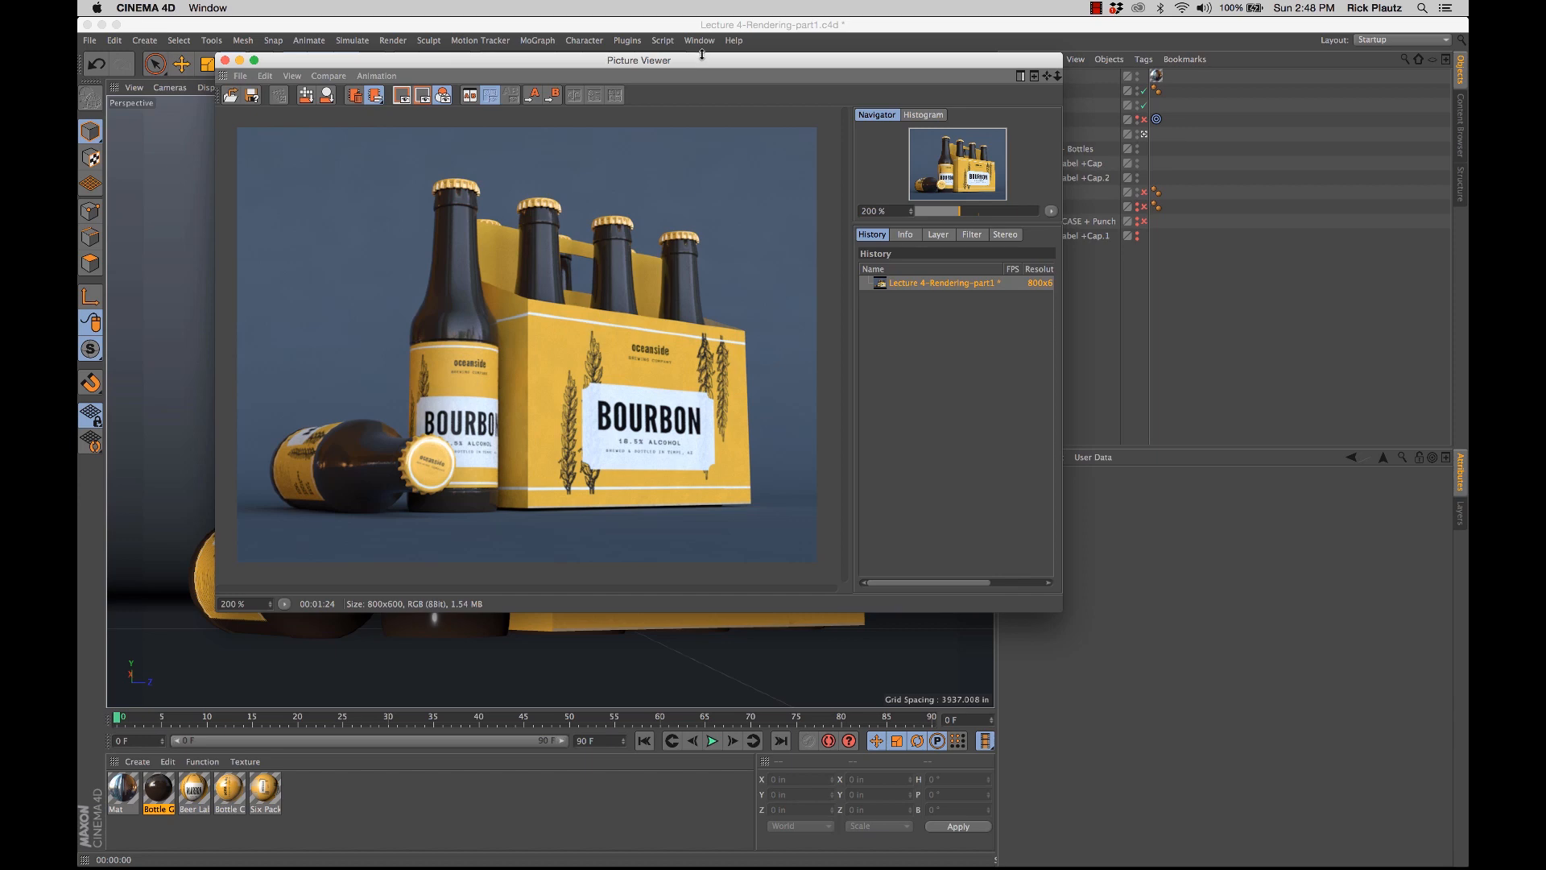
pyautogui.moveTo(701, 54); pyautogui.dragTo(839, 56)
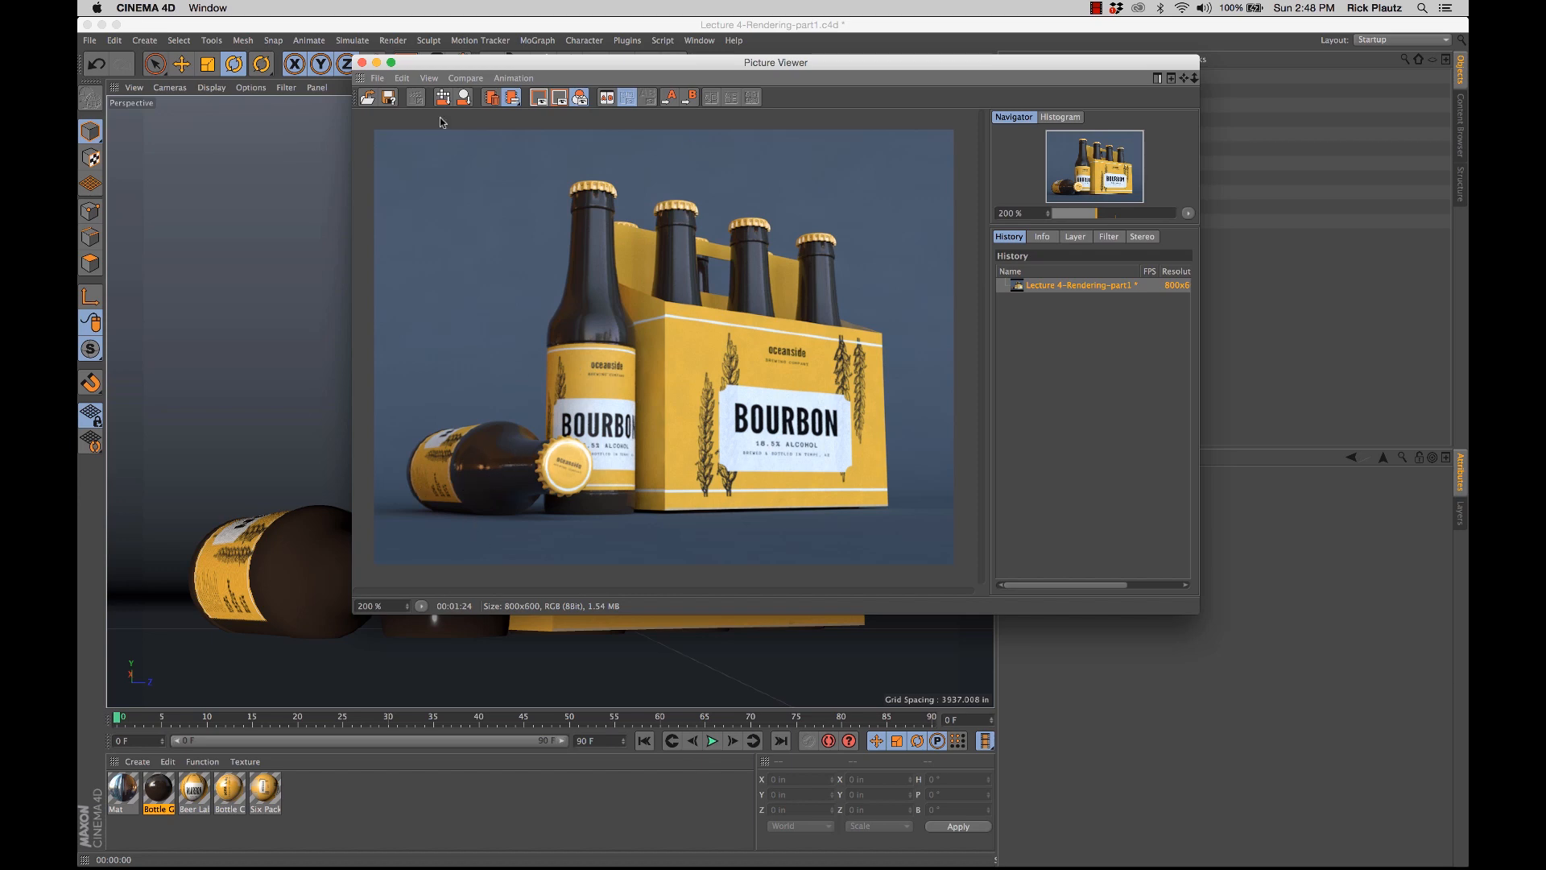
pyautogui.click(362, 63)
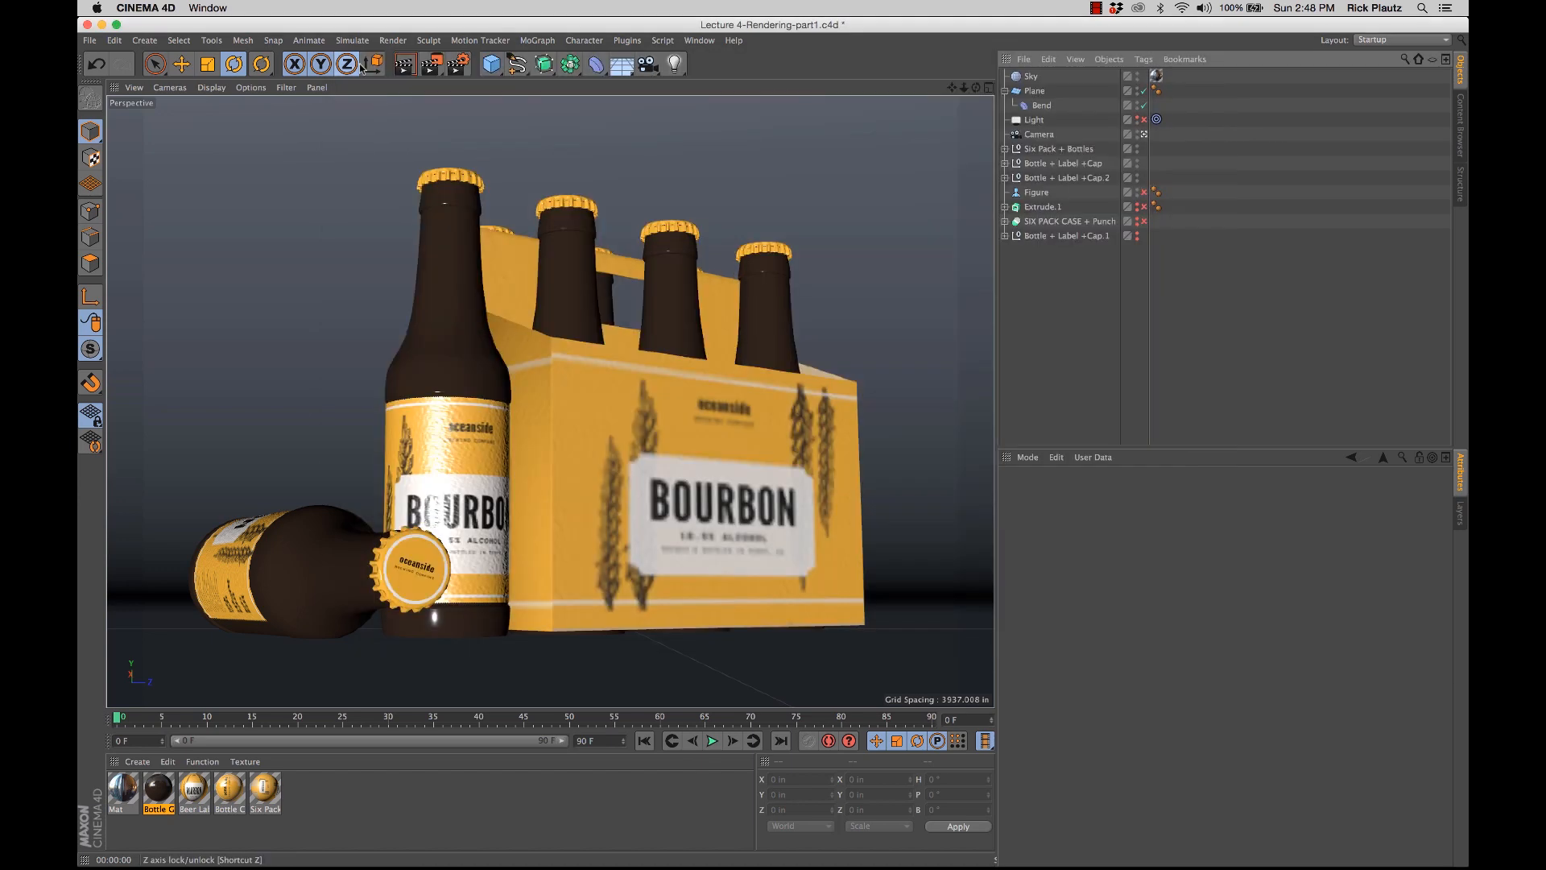
# Step: Create a new material, apply it to the backdrop plane and set its color to yellow, RGB 222, 182, 78
pyautogui.doubleClick(395, 795)
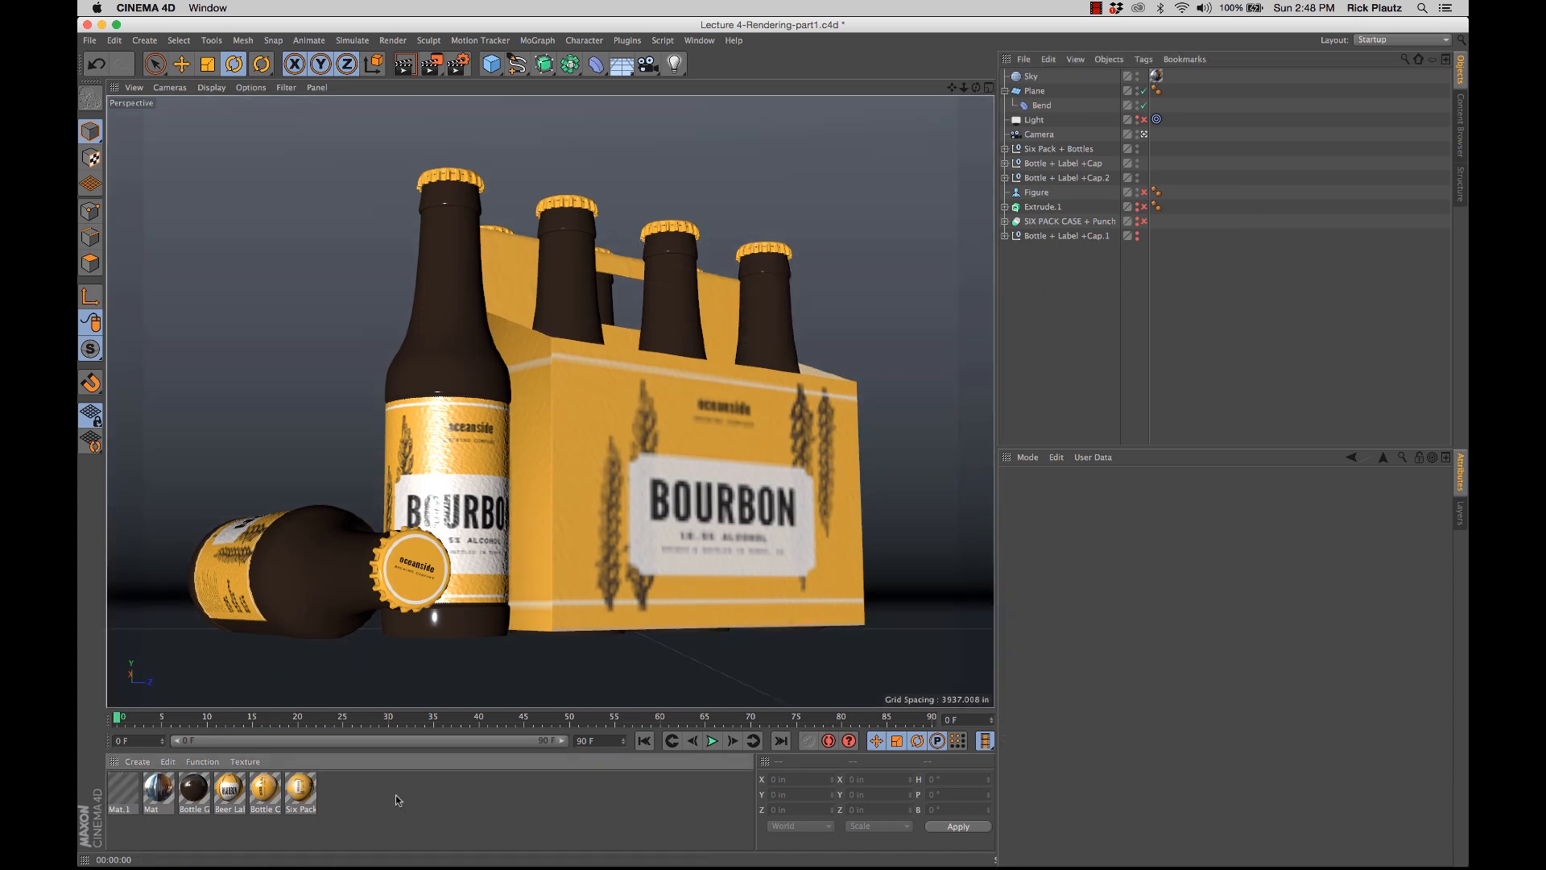
pyautogui.moveTo(122, 788); pyautogui.dragTo(240, 685)
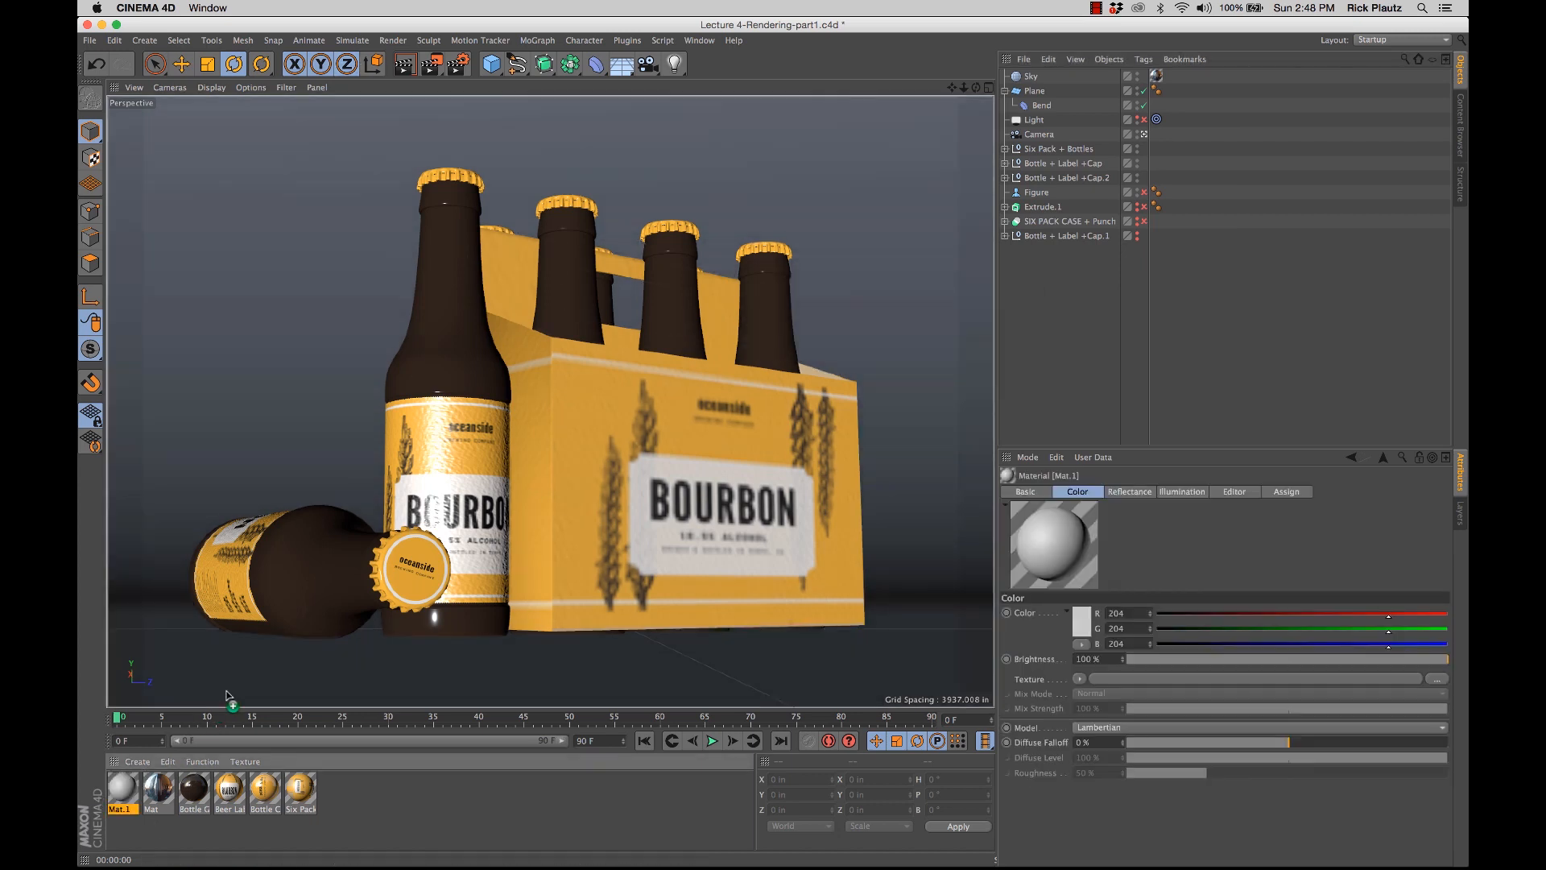
pyautogui.doubleClick(123, 793)
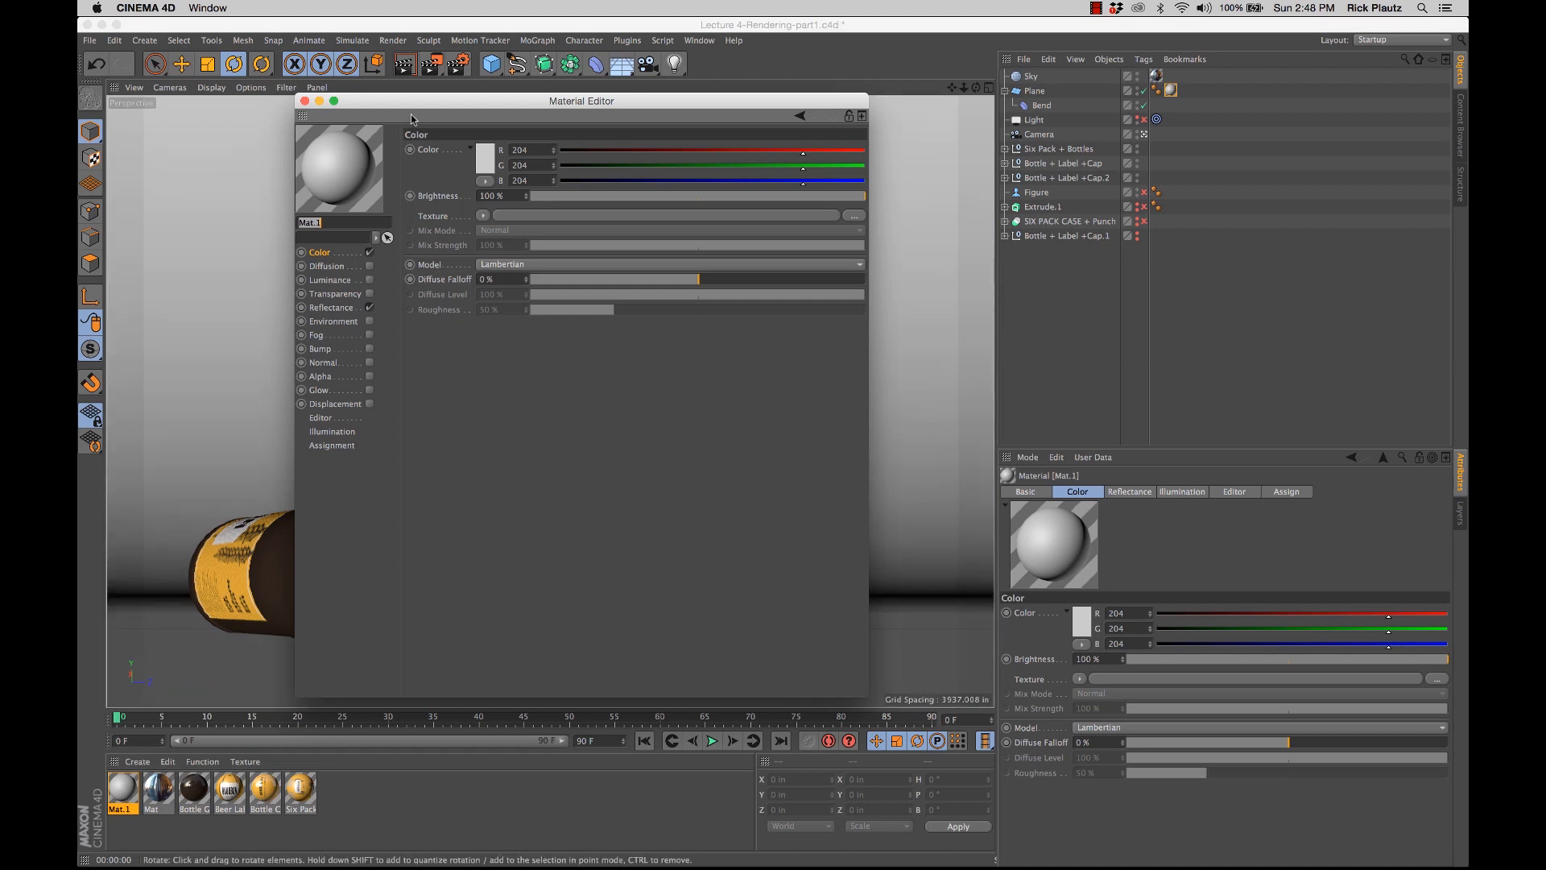
pyautogui.moveTo(429, 106); pyautogui.dragTo(1041, 108)
pyautogui.click(1047, 153)
pyautogui.click(1019, 119)
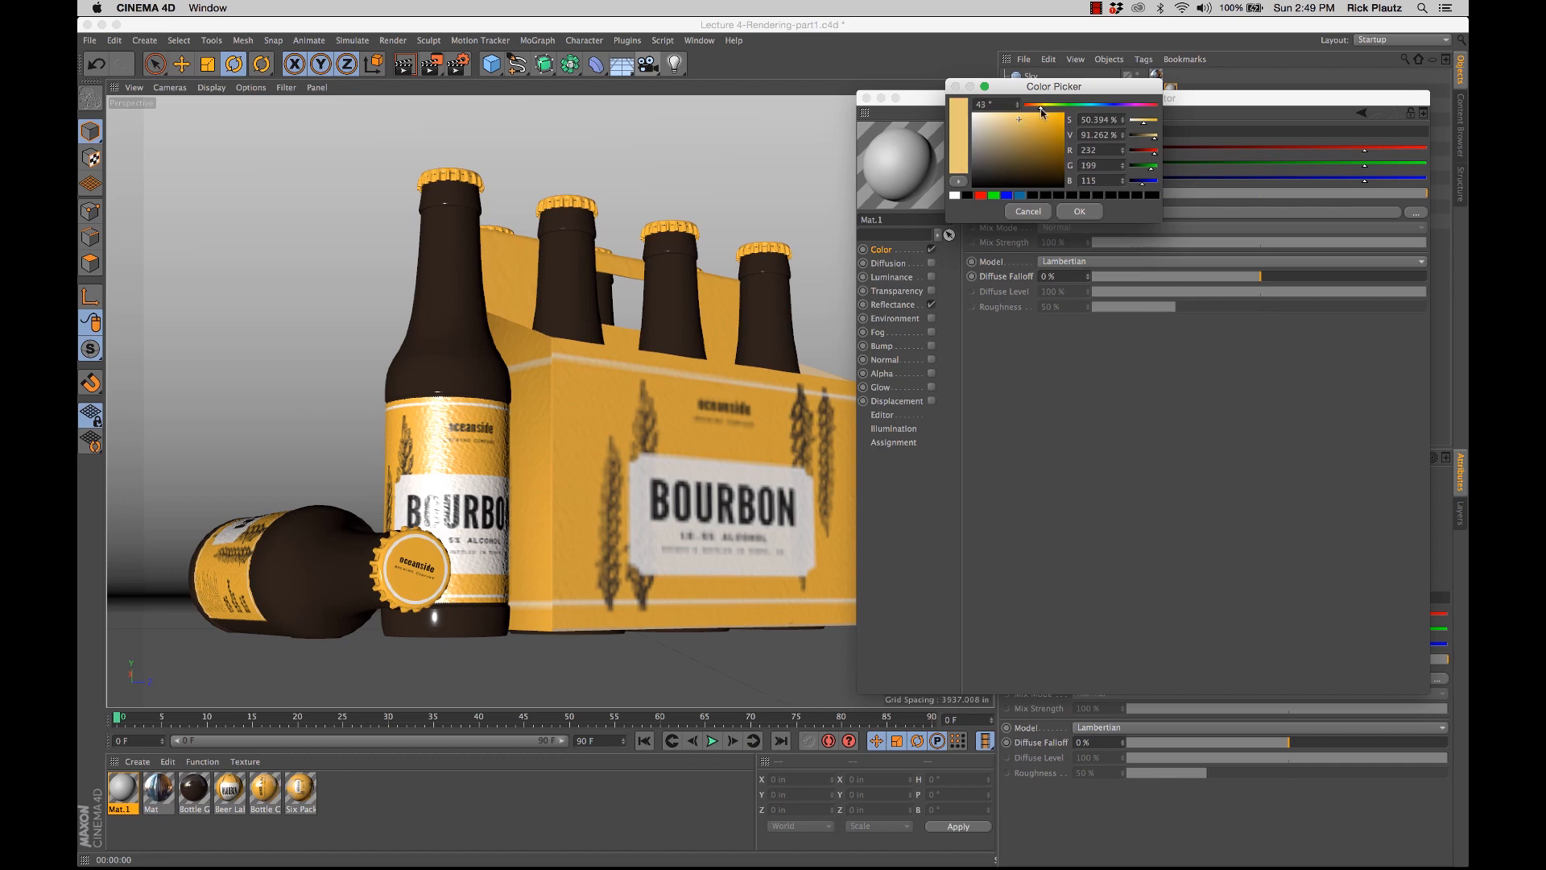
pyautogui.click(1079, 211)
# Step: Change the new material's default specular layer to GGX with 35% roughness, 14% reflection strength and 3% specular strength
pyautogui.click(898, 305)
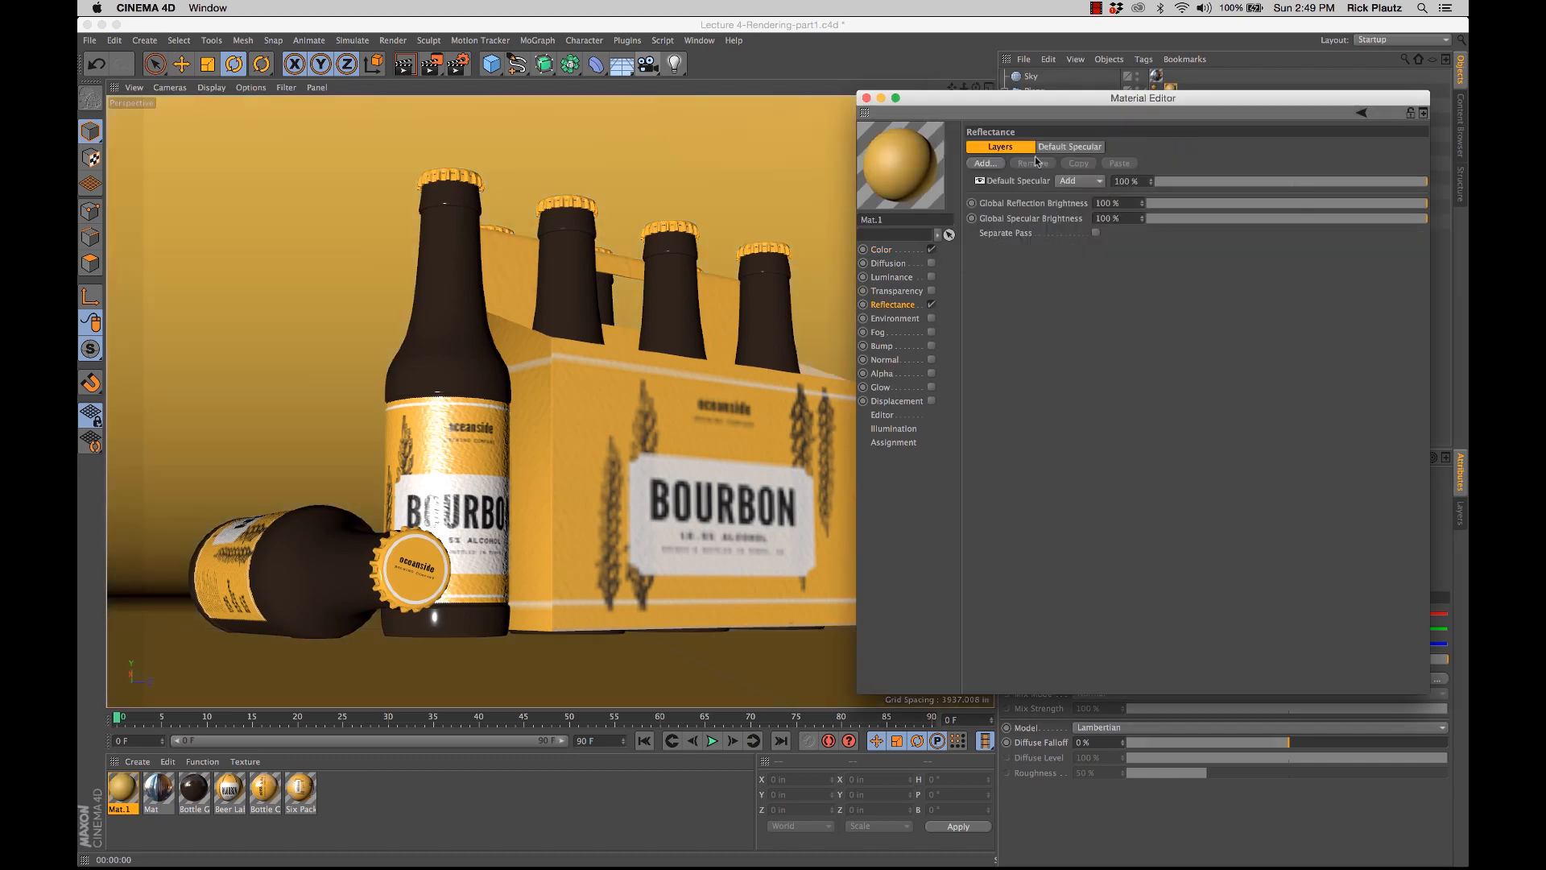
pyautogui.click(1003, 181)
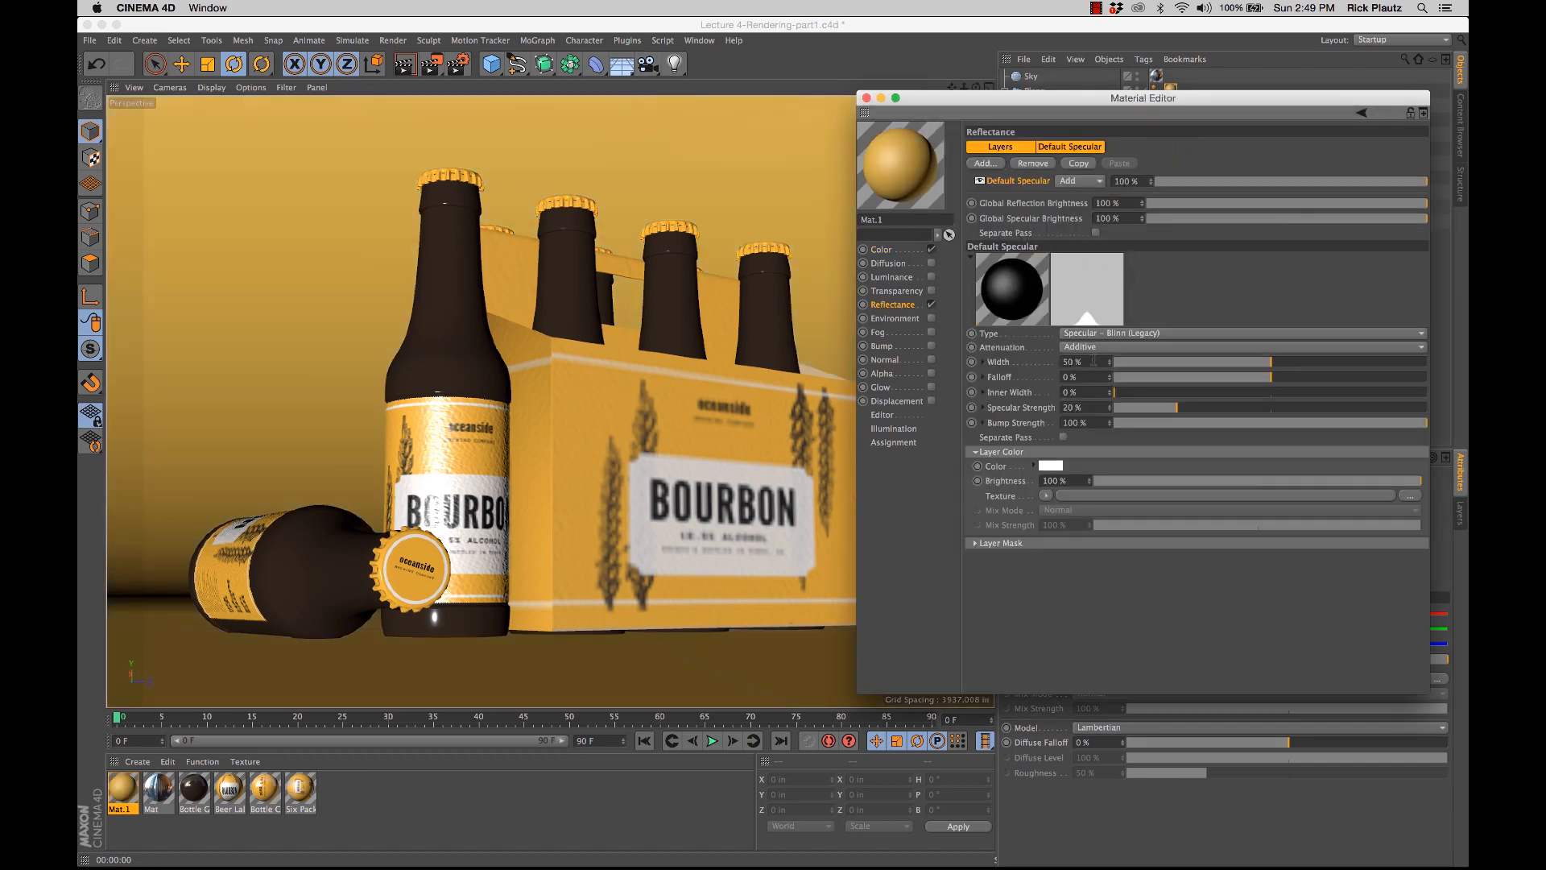
pyautogui.click(1165, 333)
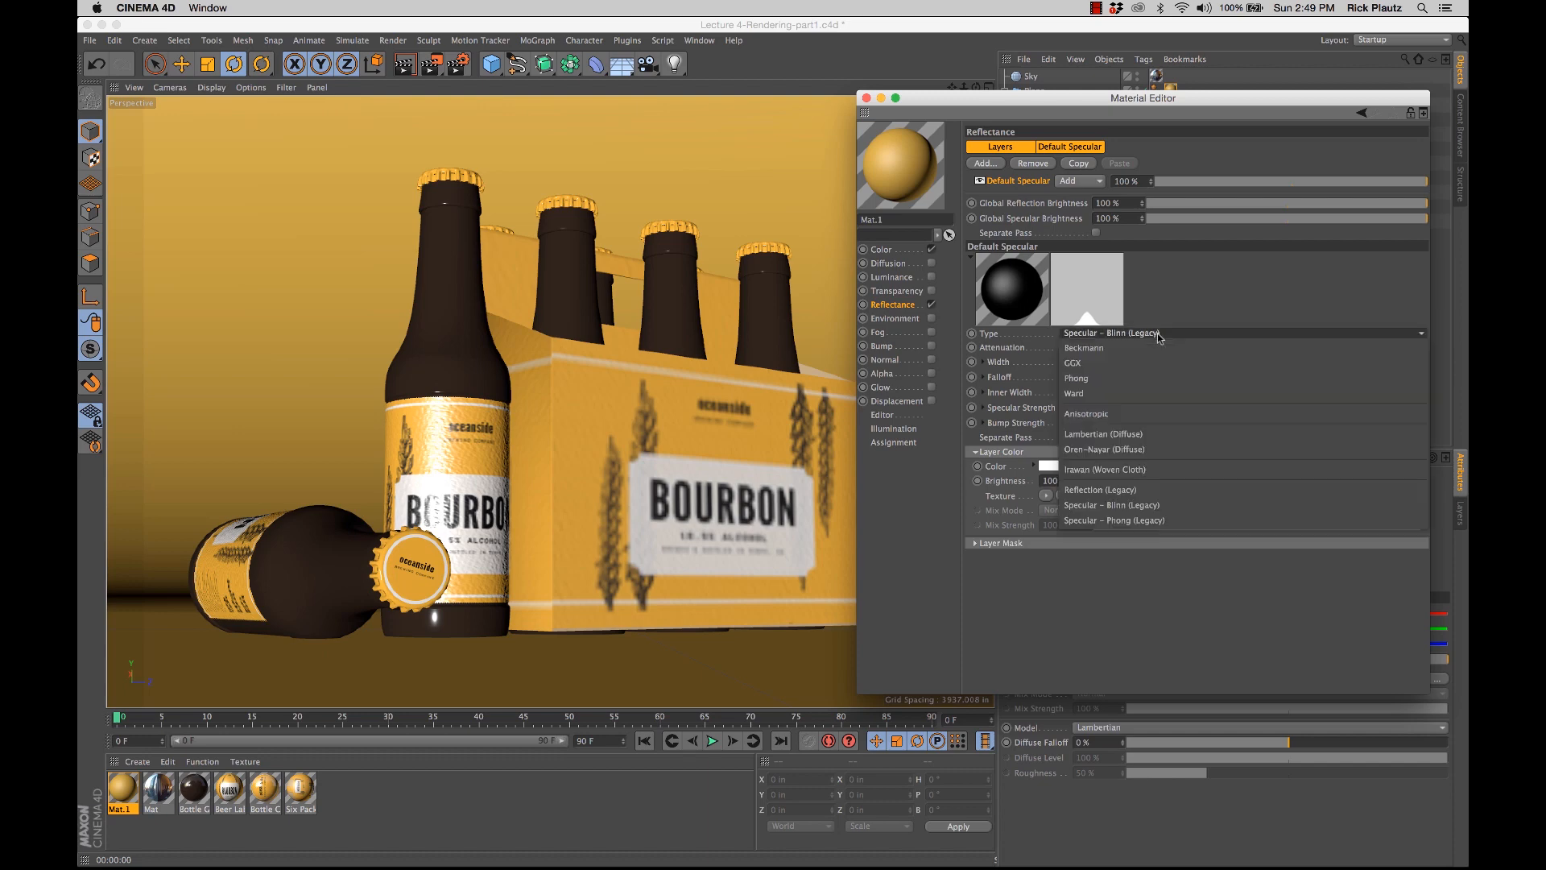
pyautogui.click(1122, 360)
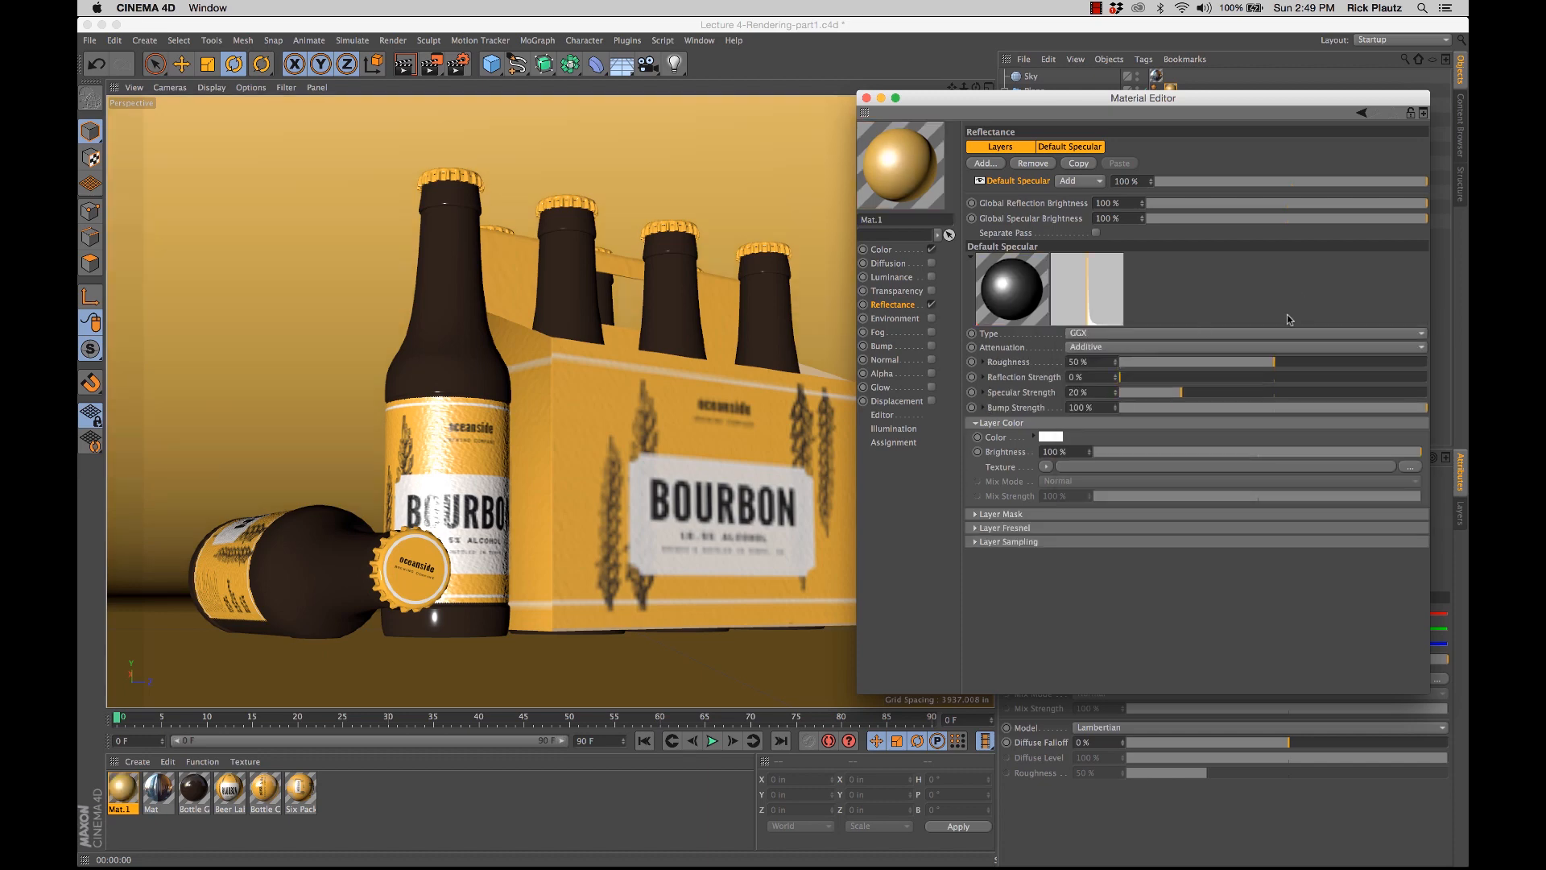
pyautogui.moveTo(1121, 380)
pyautogui.mouseDown()
pyautogui.moveTo(1166, 381)
pyautogui.moveTo(1130, 394)
pyautogui.mouseUp()
pyautogui.moveTo(1283, 362); pyautogui.dragTo(1230, 370)
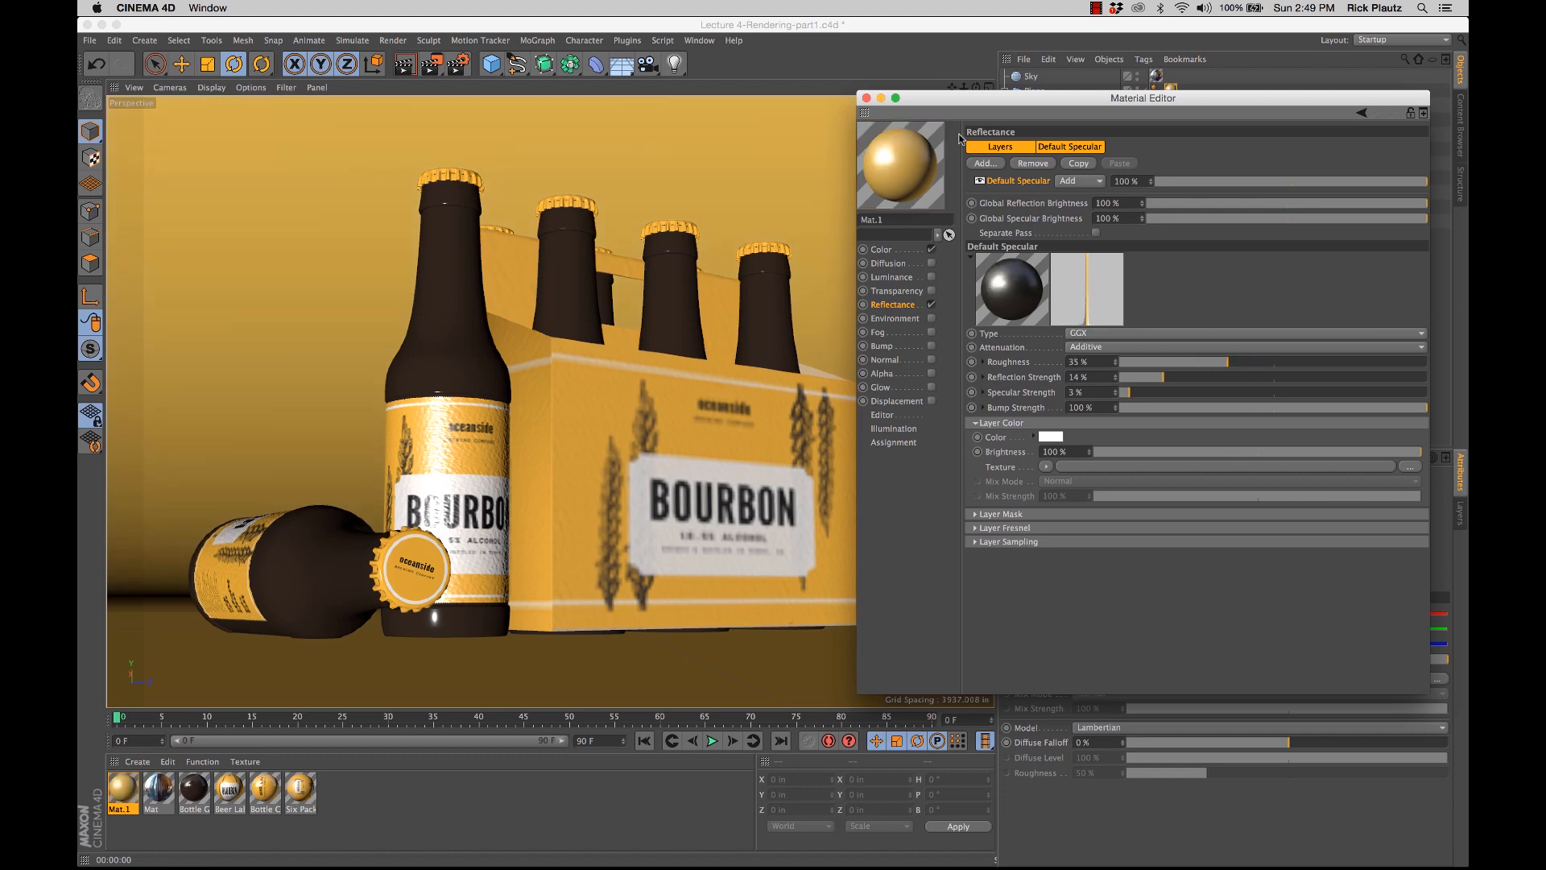
pyautogui.click(866, 98)
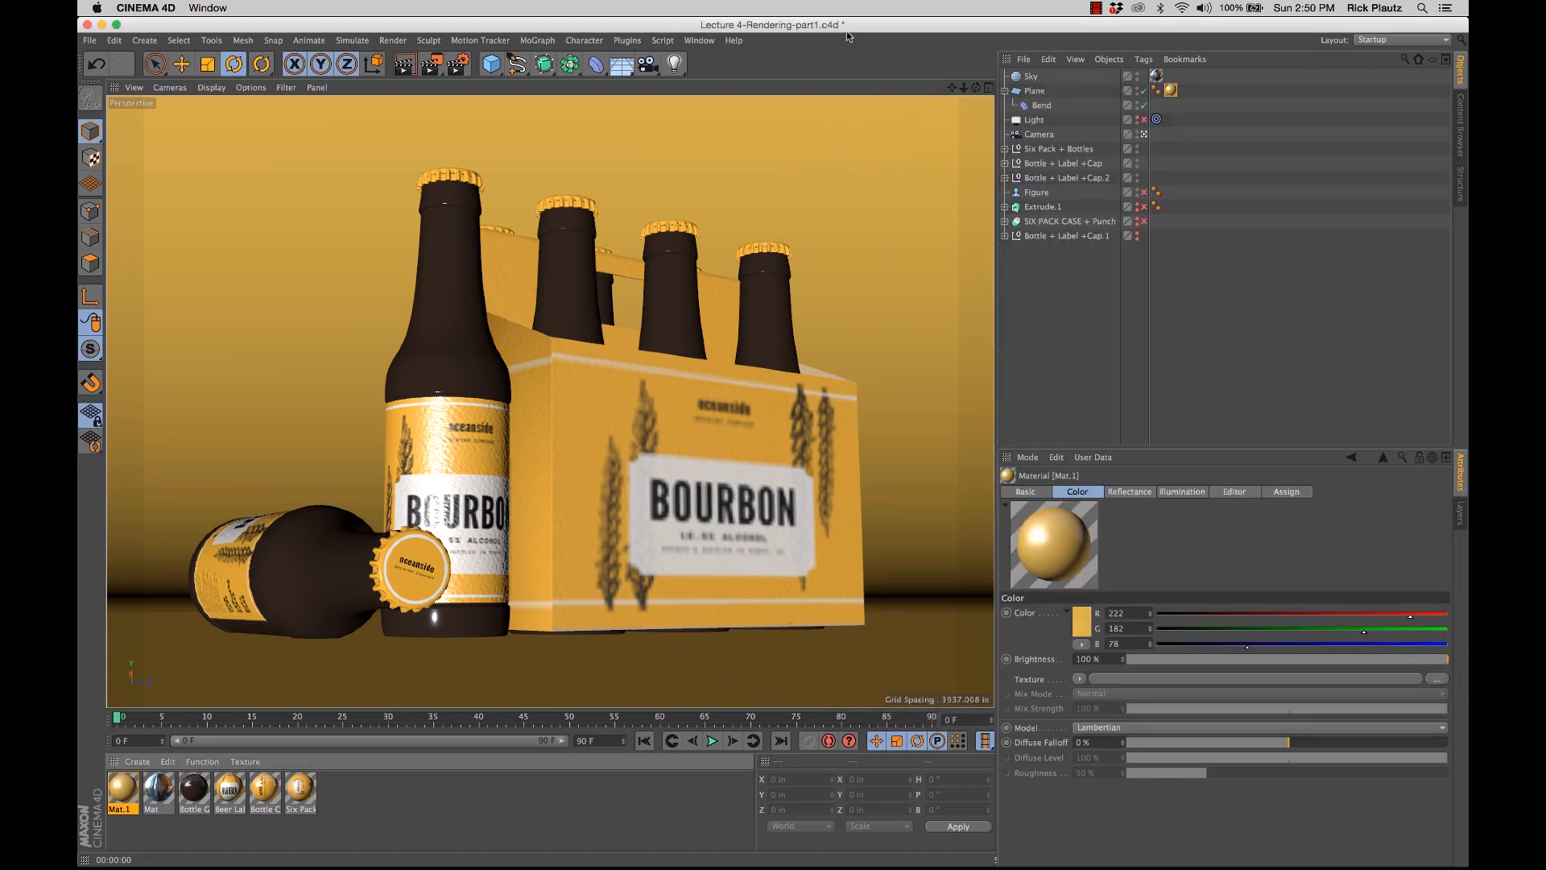
# Step: Save the scene and preview the yellow backdrop with an interactive render region placed over different parts of the view
pyautogui.press('super+s')
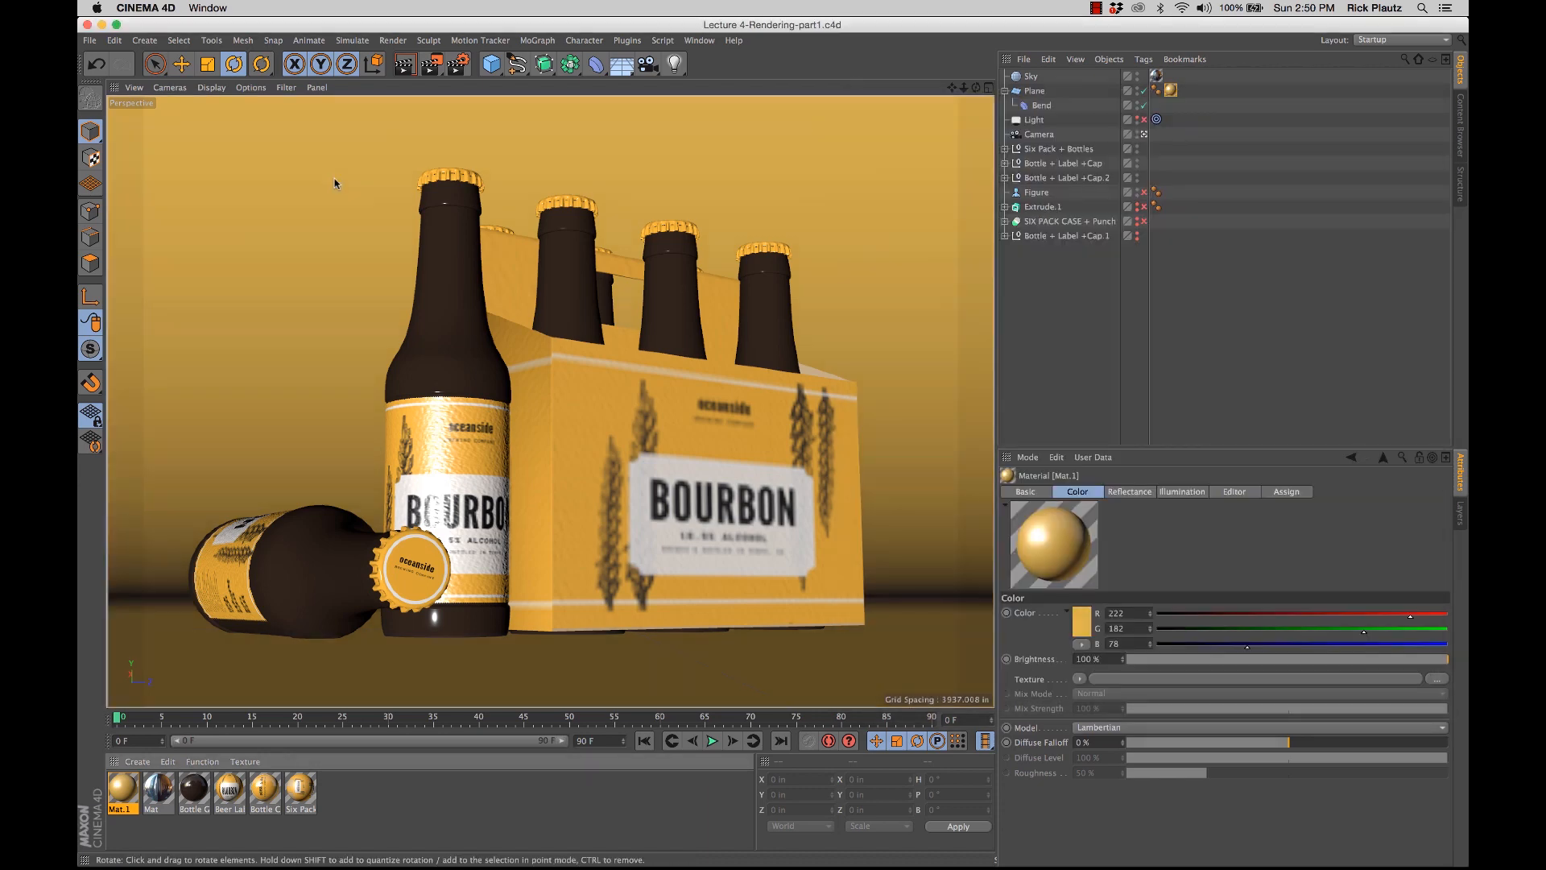
pyautogui.click(344, 281)
pyautogui.hotkey('alt', 'r')
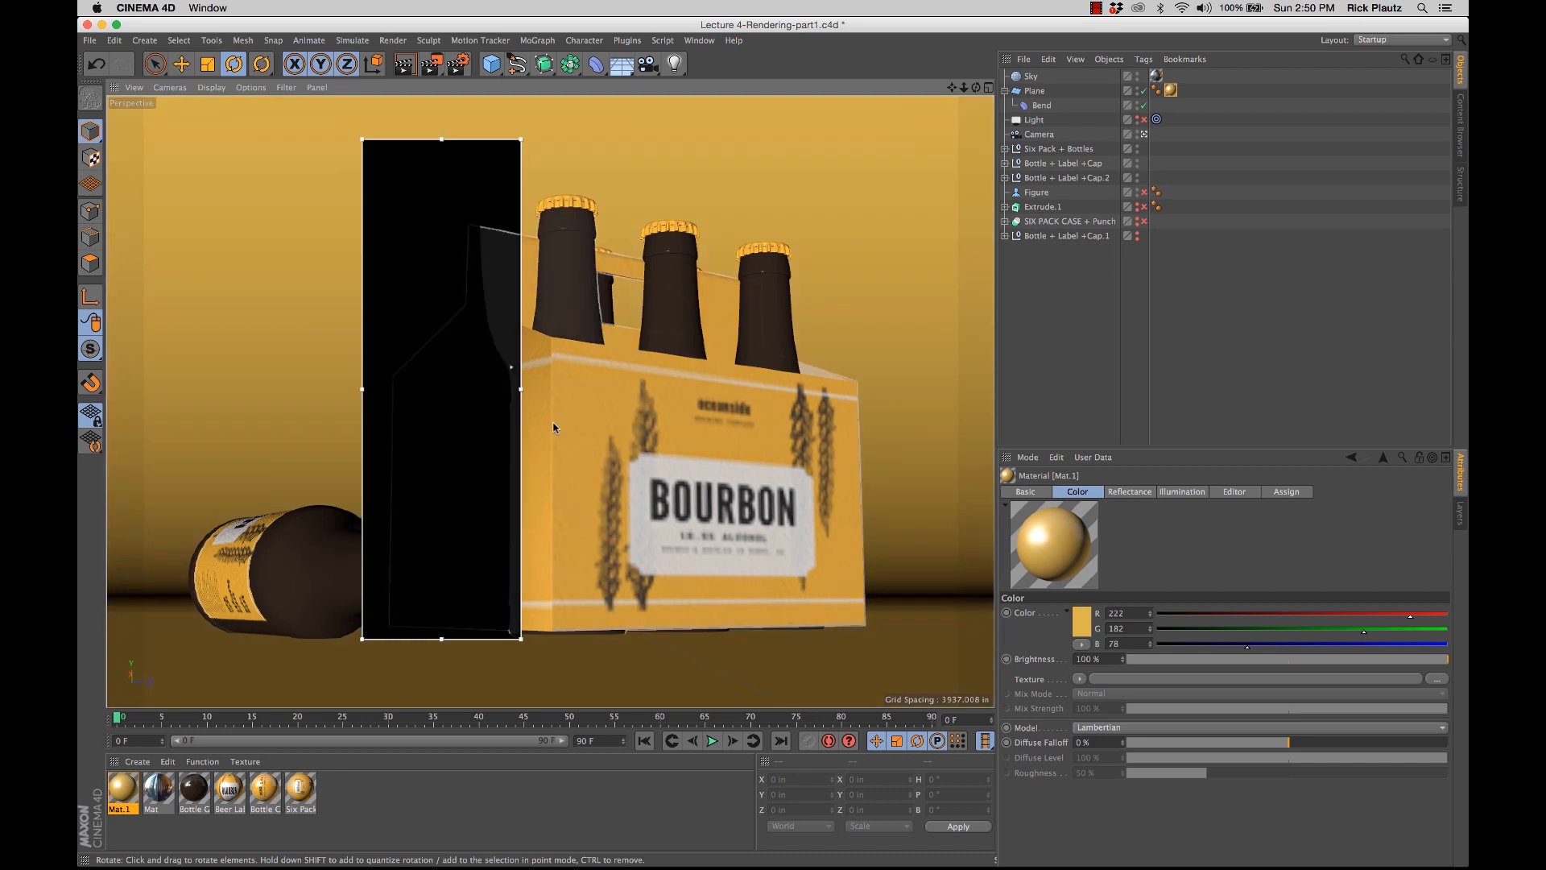
pyautogui.moveTo(521, 639); pyautogui.dragTo(187, 380)
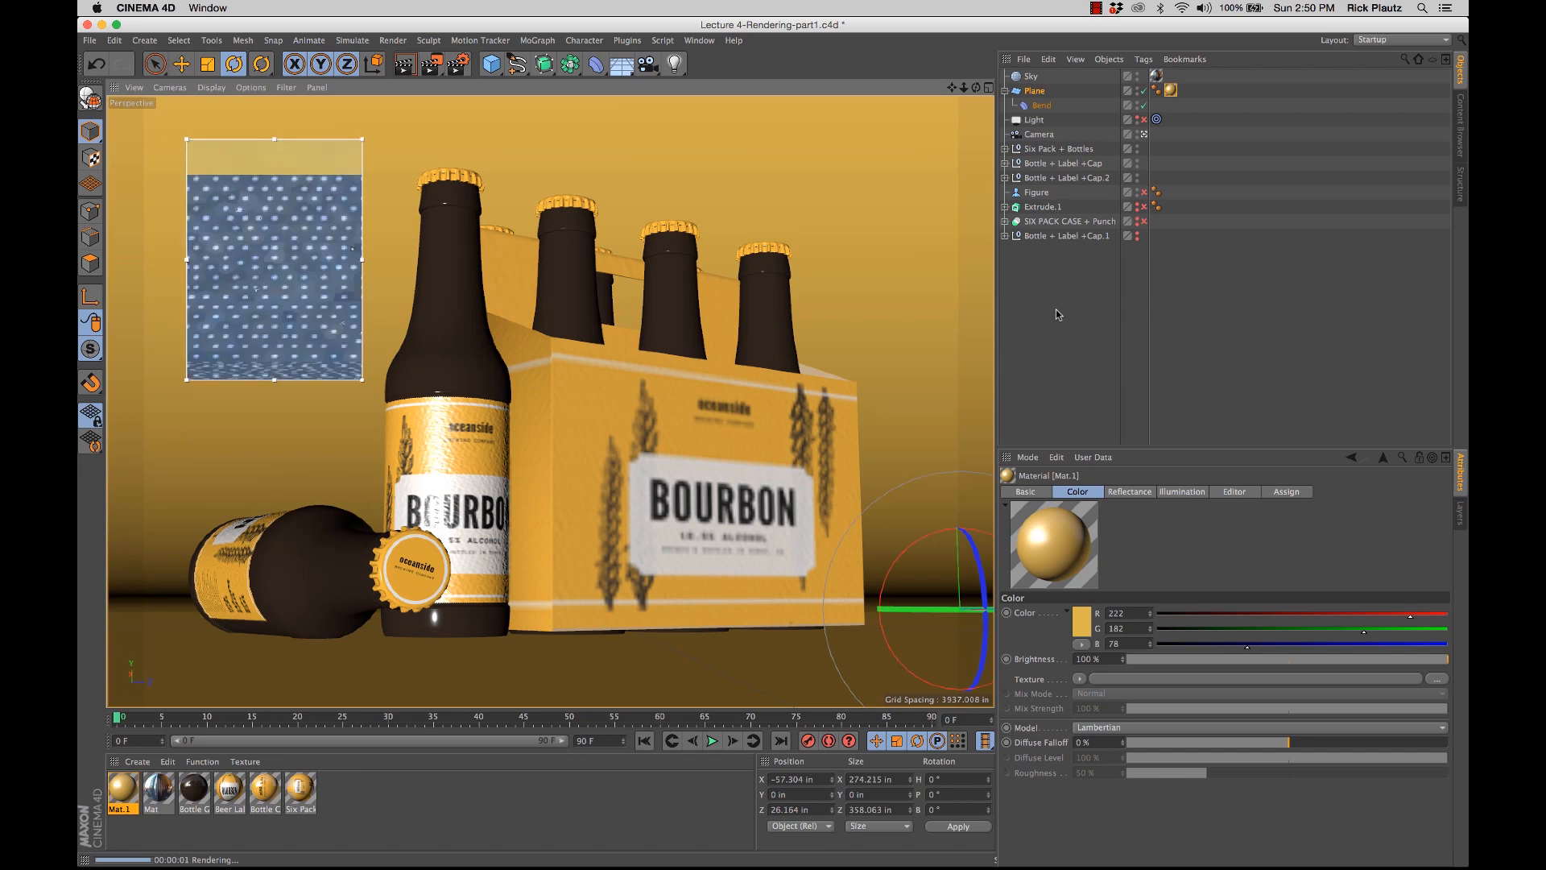
pyautogui.moveTo(362, 302); pyautogui.dragTo(529, 657)
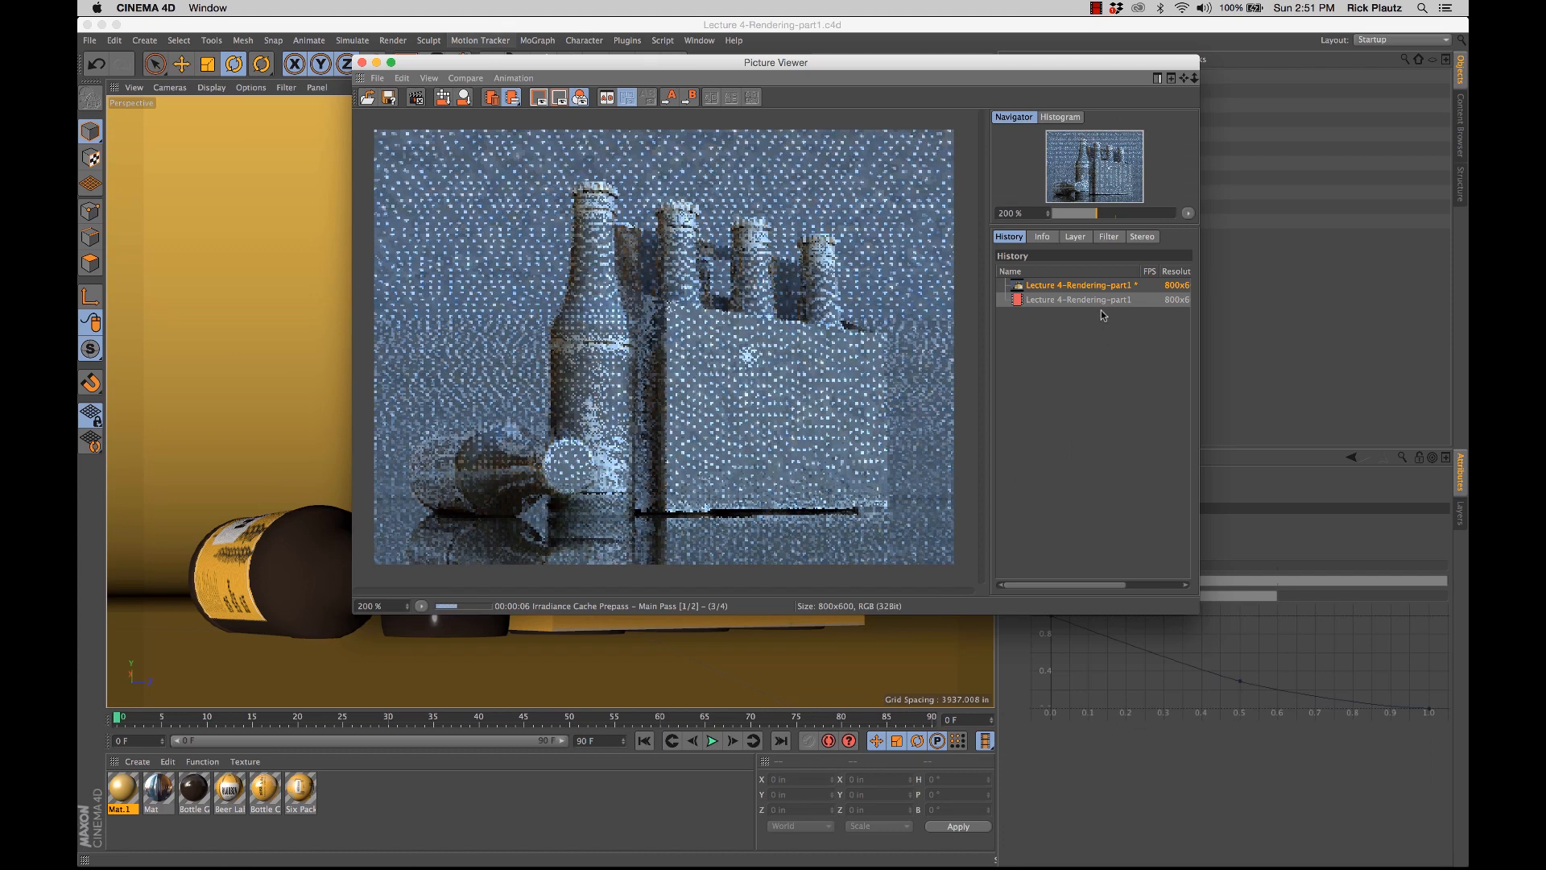
# Step: Render the yellow-backdrop scene to the Picture Viewer and switch between it and the earlier blue-backdrop render
pyautogui.click(1083, 300)
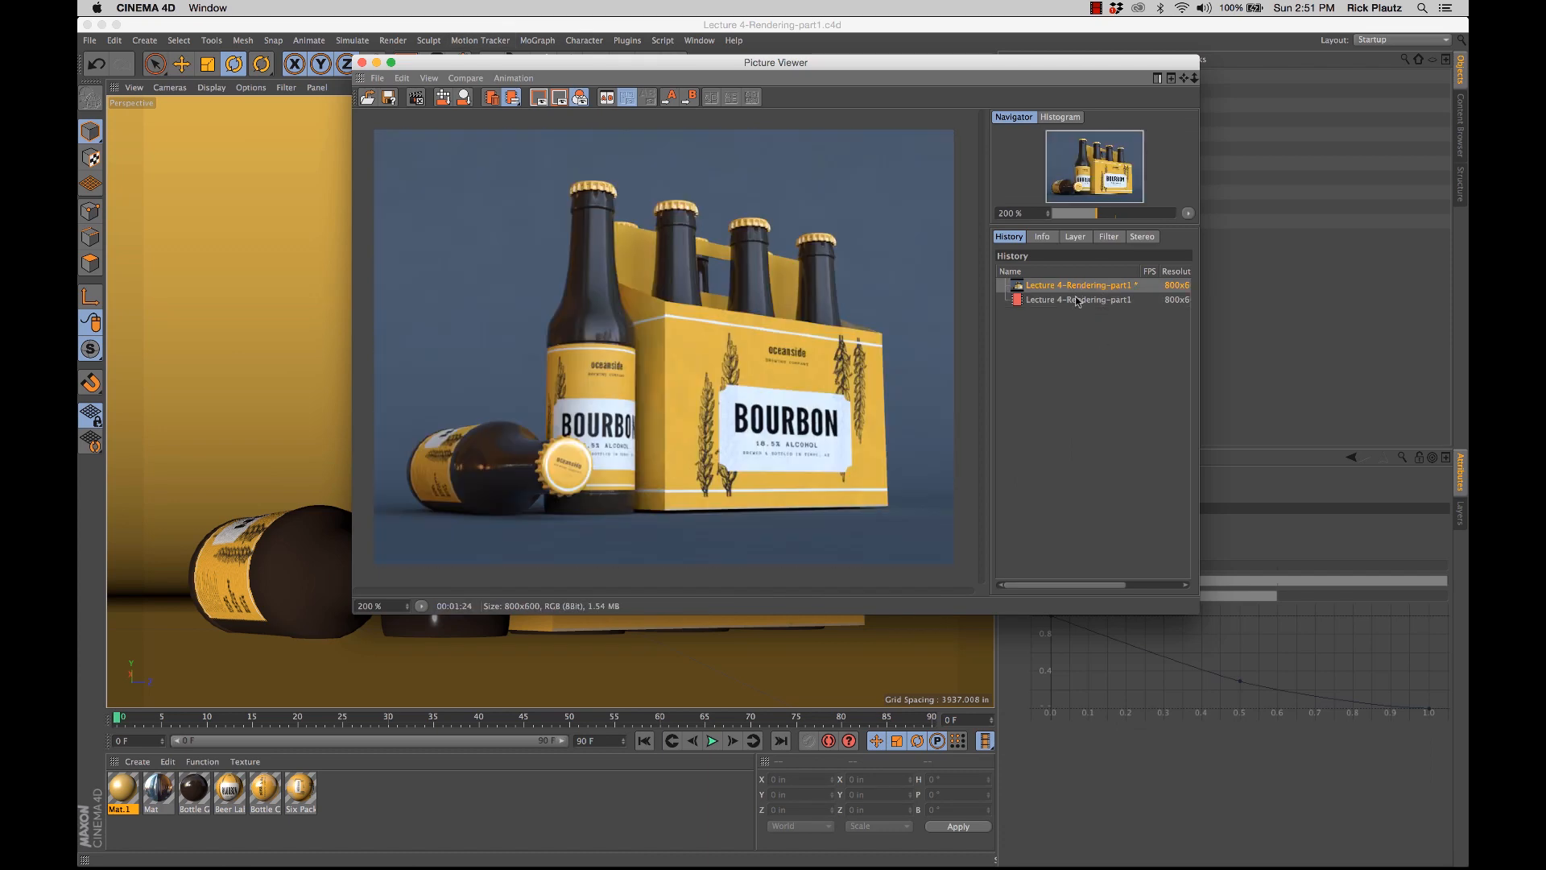
pyautogui.click(1057, 287)
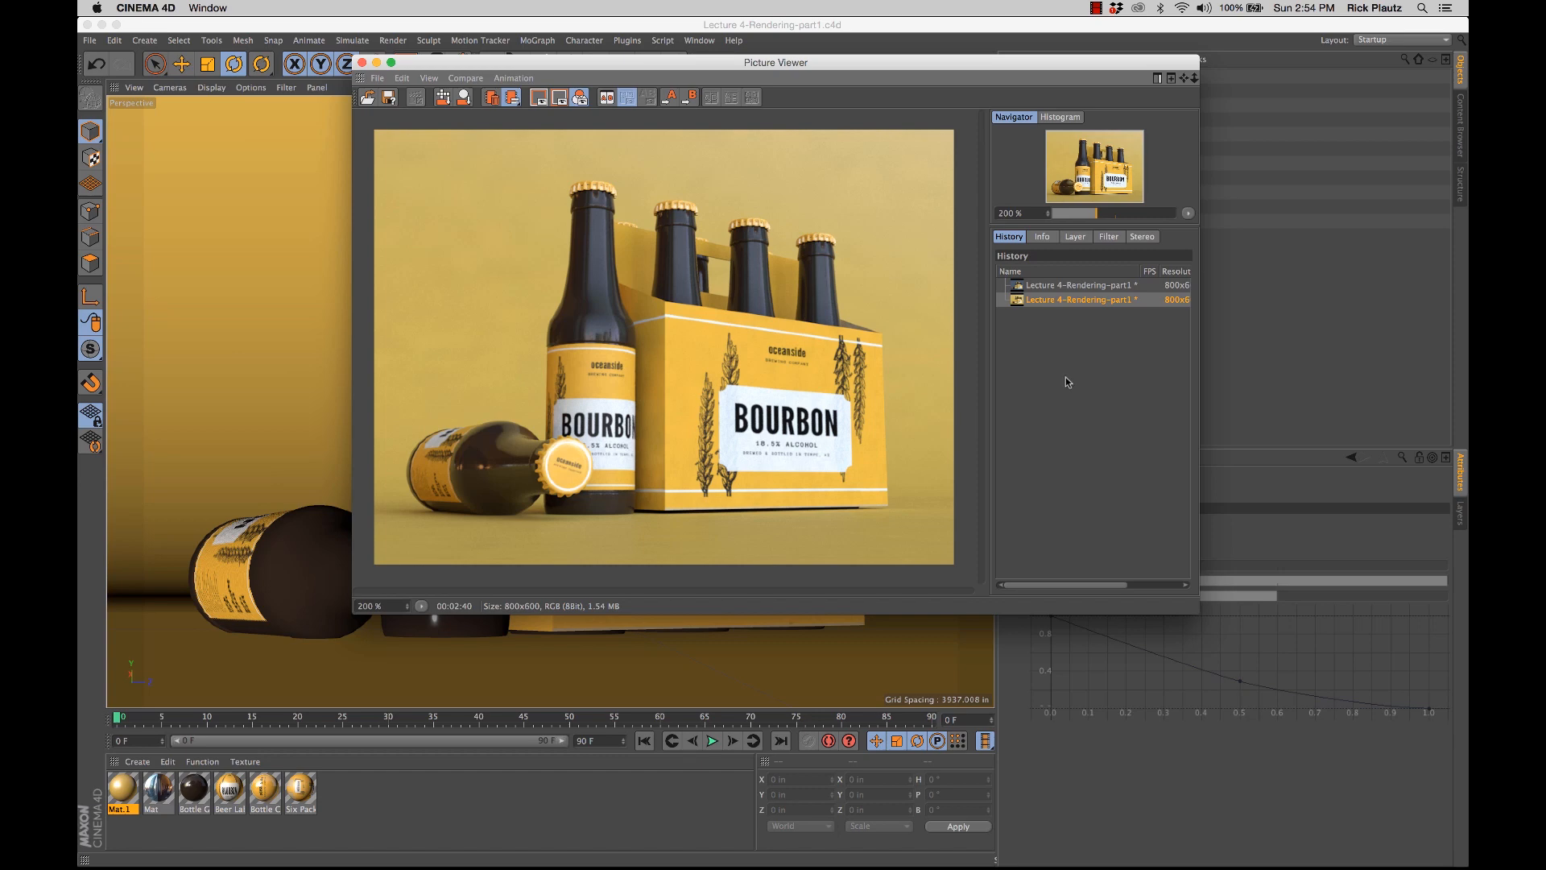
# Step: Save the yellow-backdrop render as a PNG still image at 8 bits/channel, named Lecture 4-Rendering-part1.png
pyautogui.rightClick(1095, 302)
pyautogui.click(1173, 467)
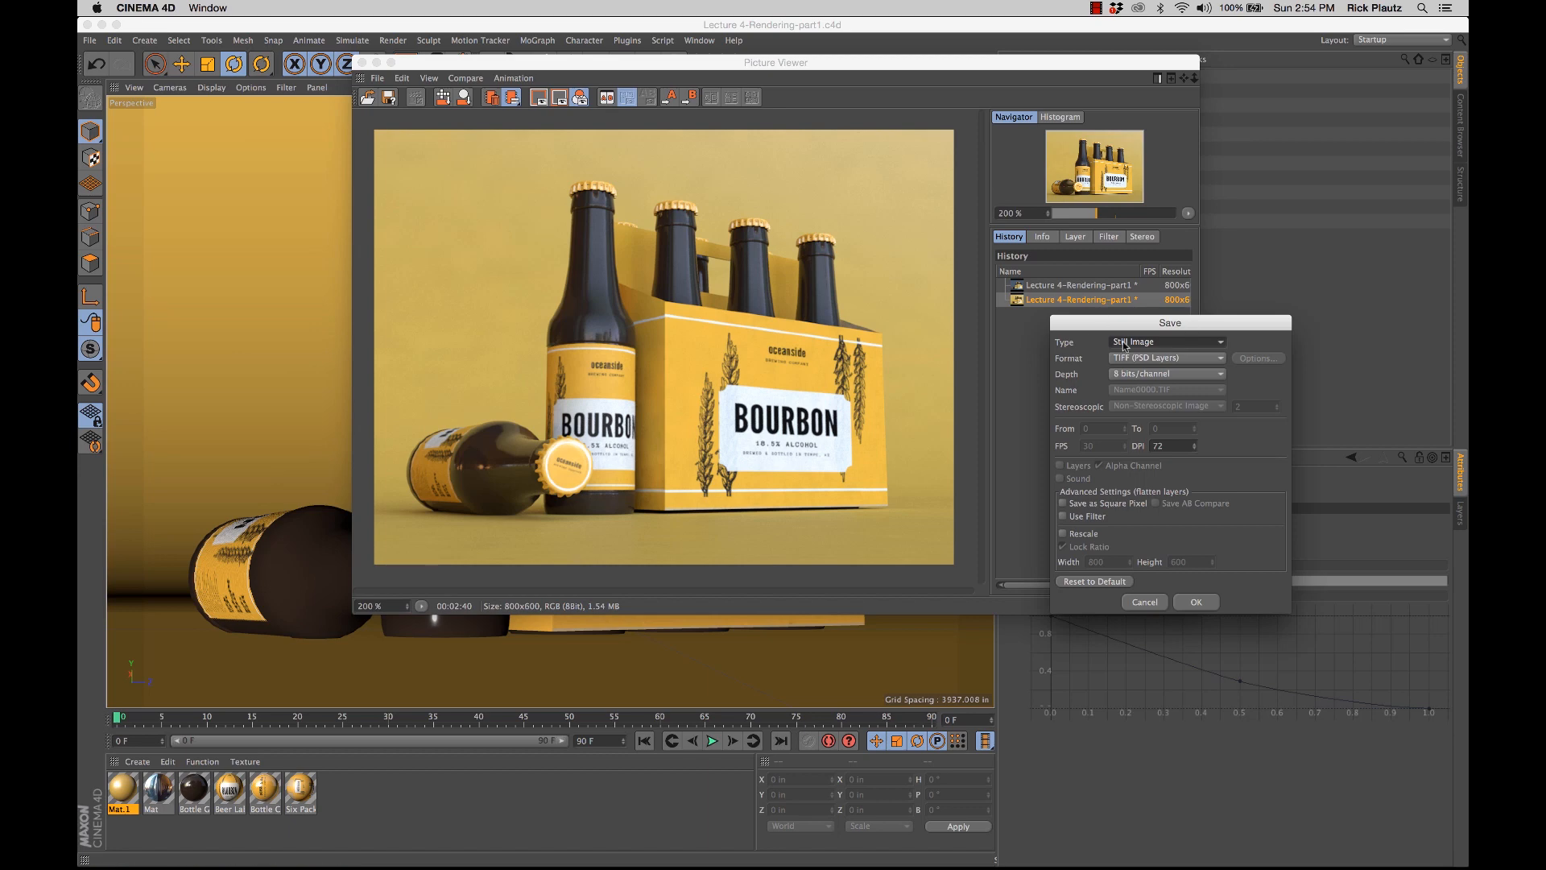
pyautogui.click(1166, 356)
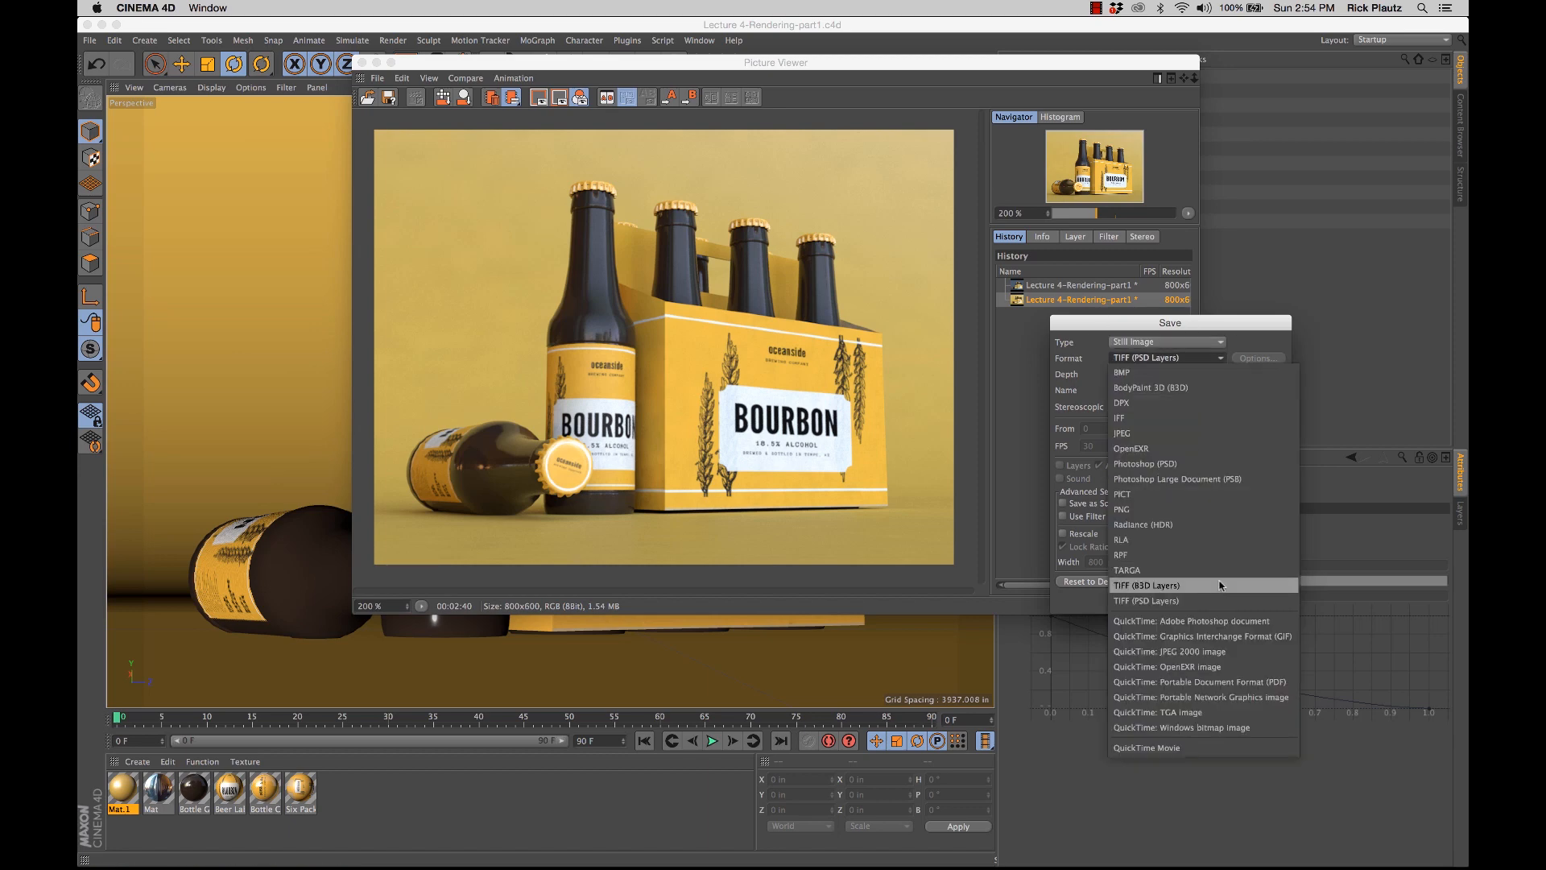
pyautogui.click(1192, 509)
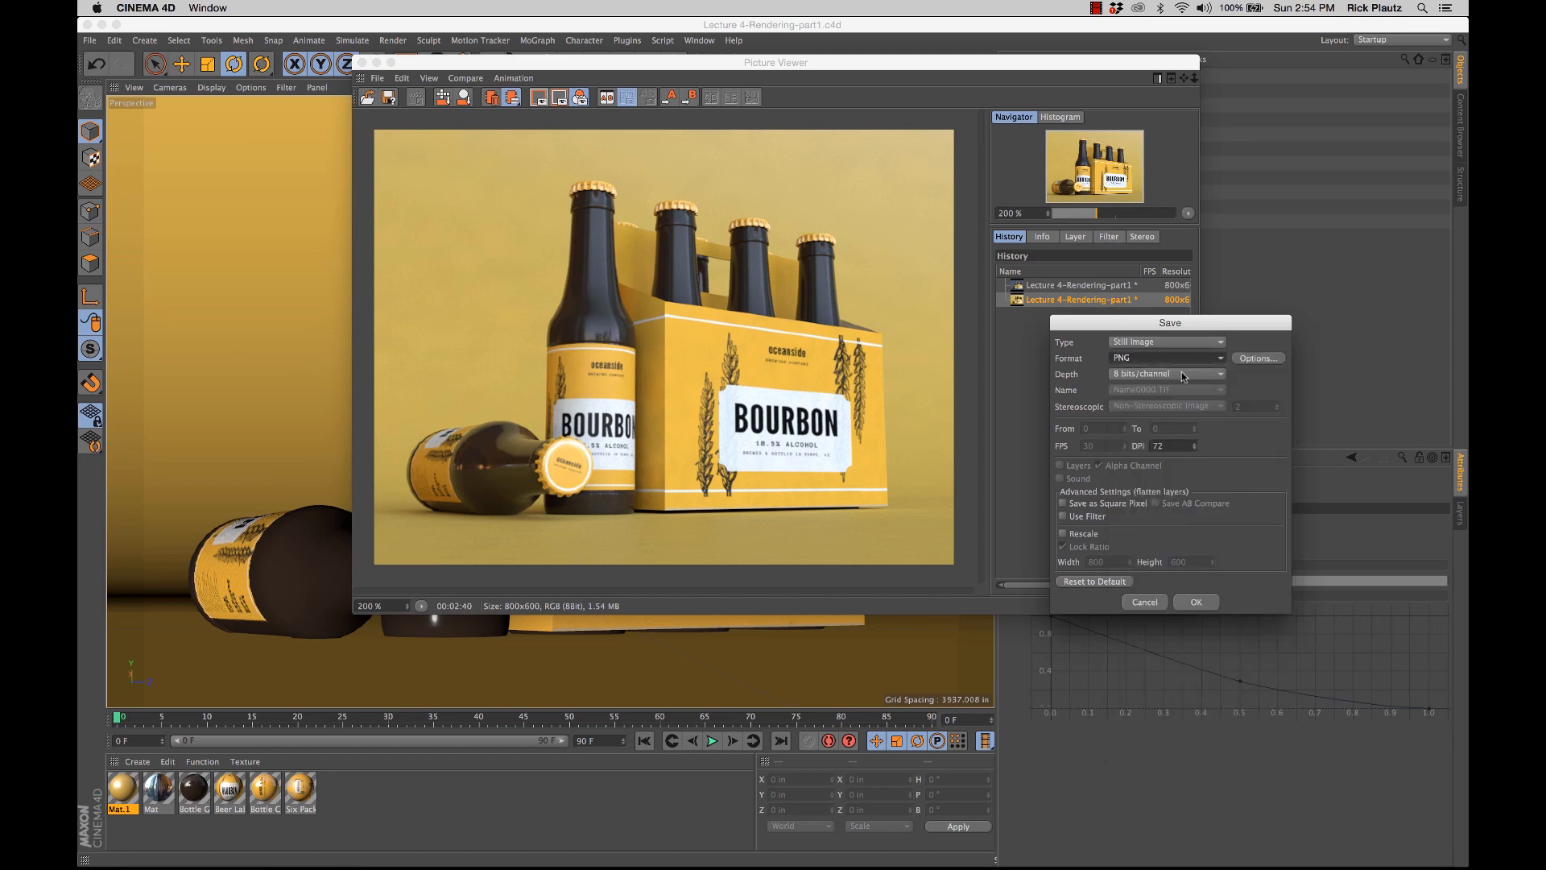
pyautogui.click(1221, 378)
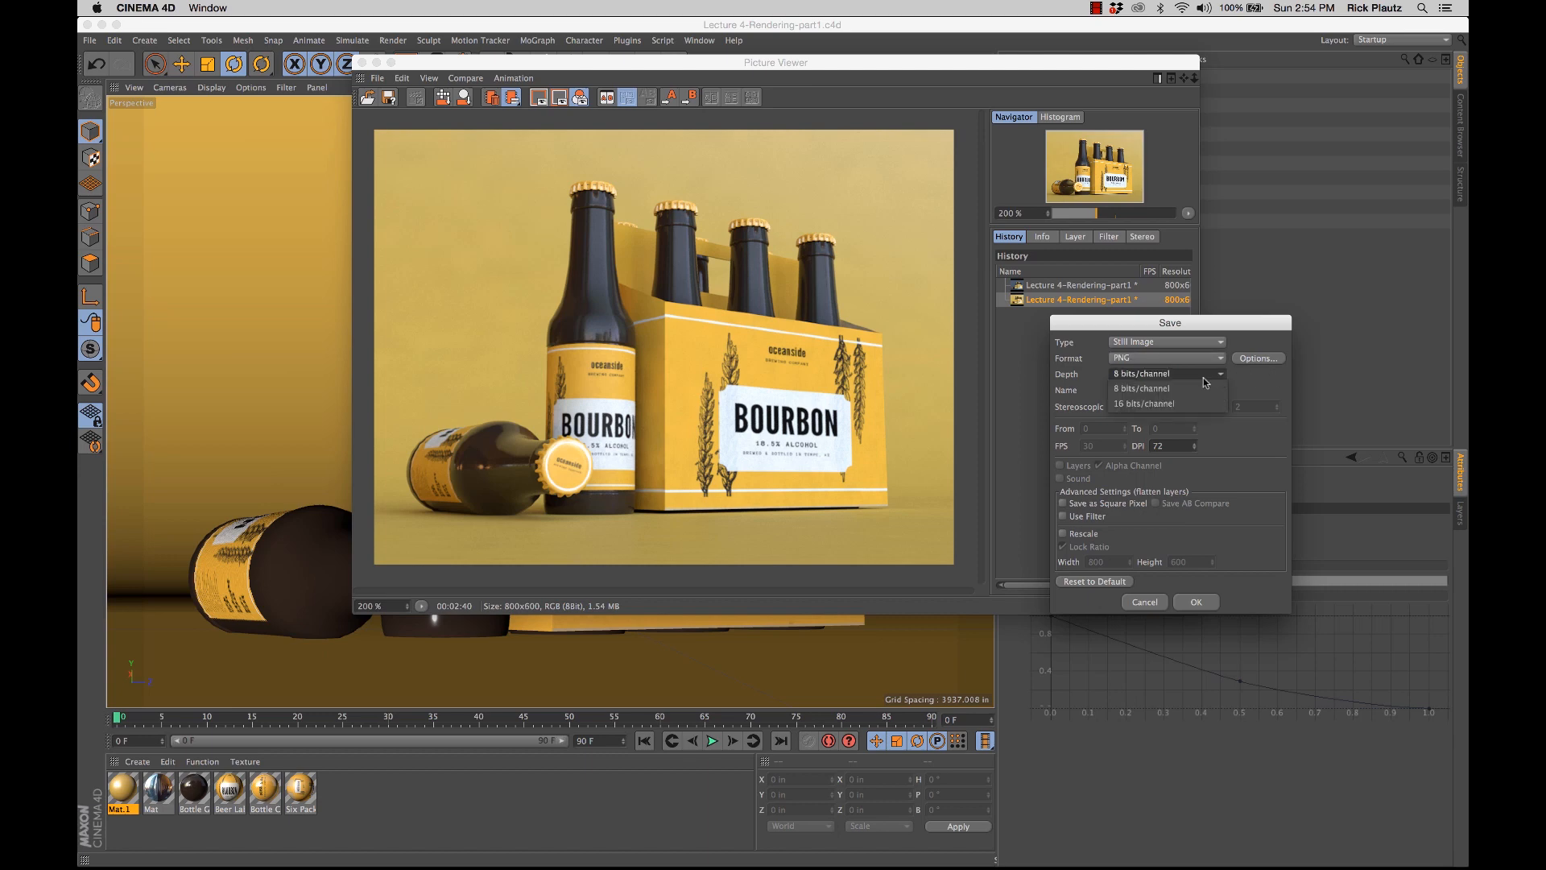
pyautogui.click(1257, 374)
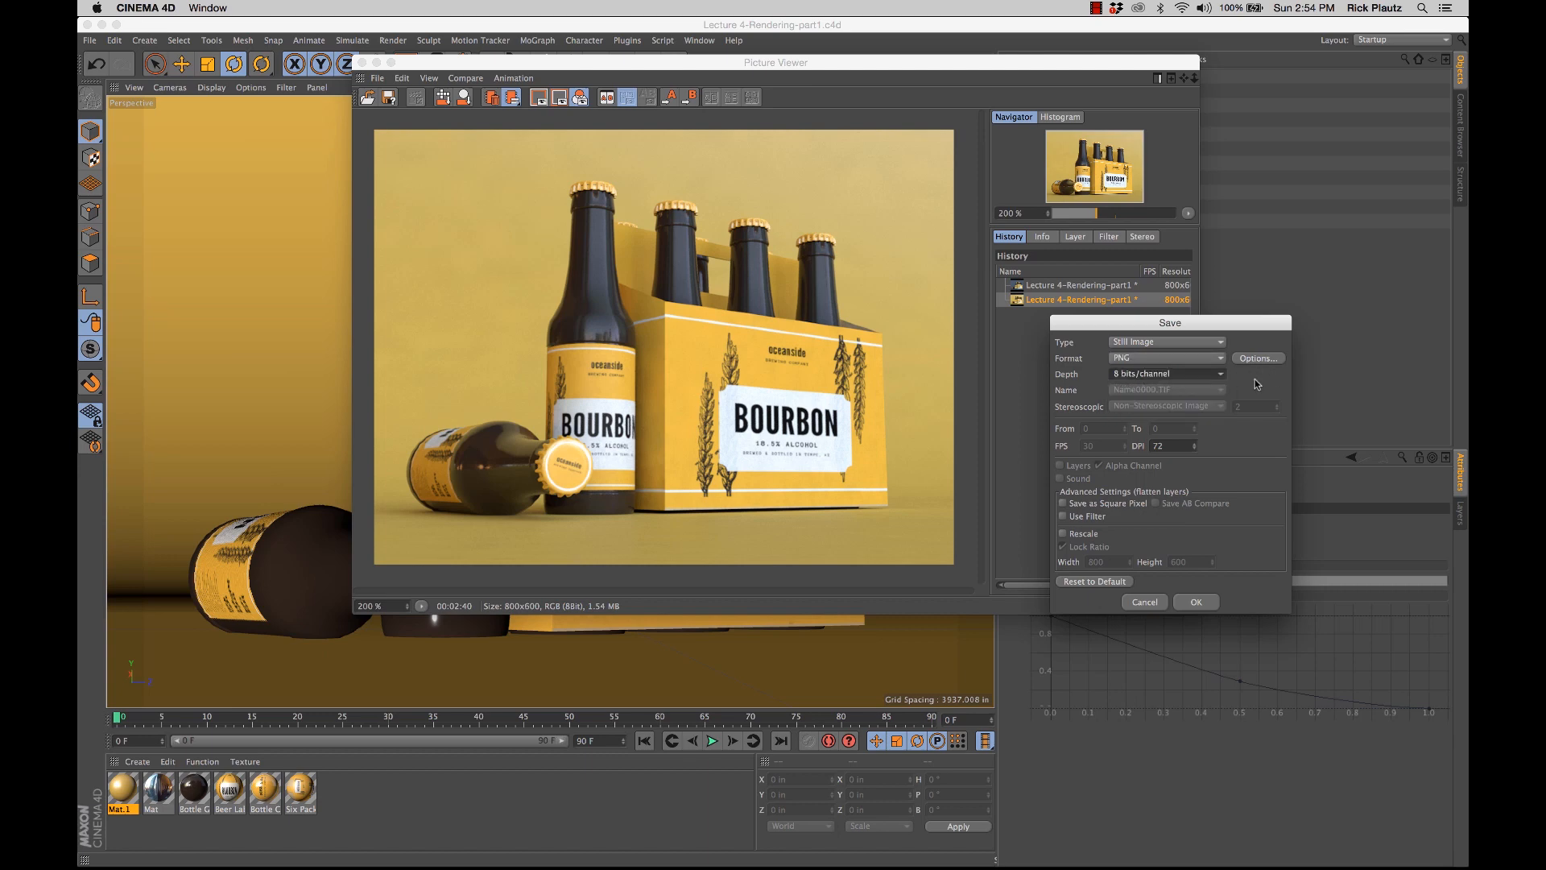
pyautogui.click(1250, 361)
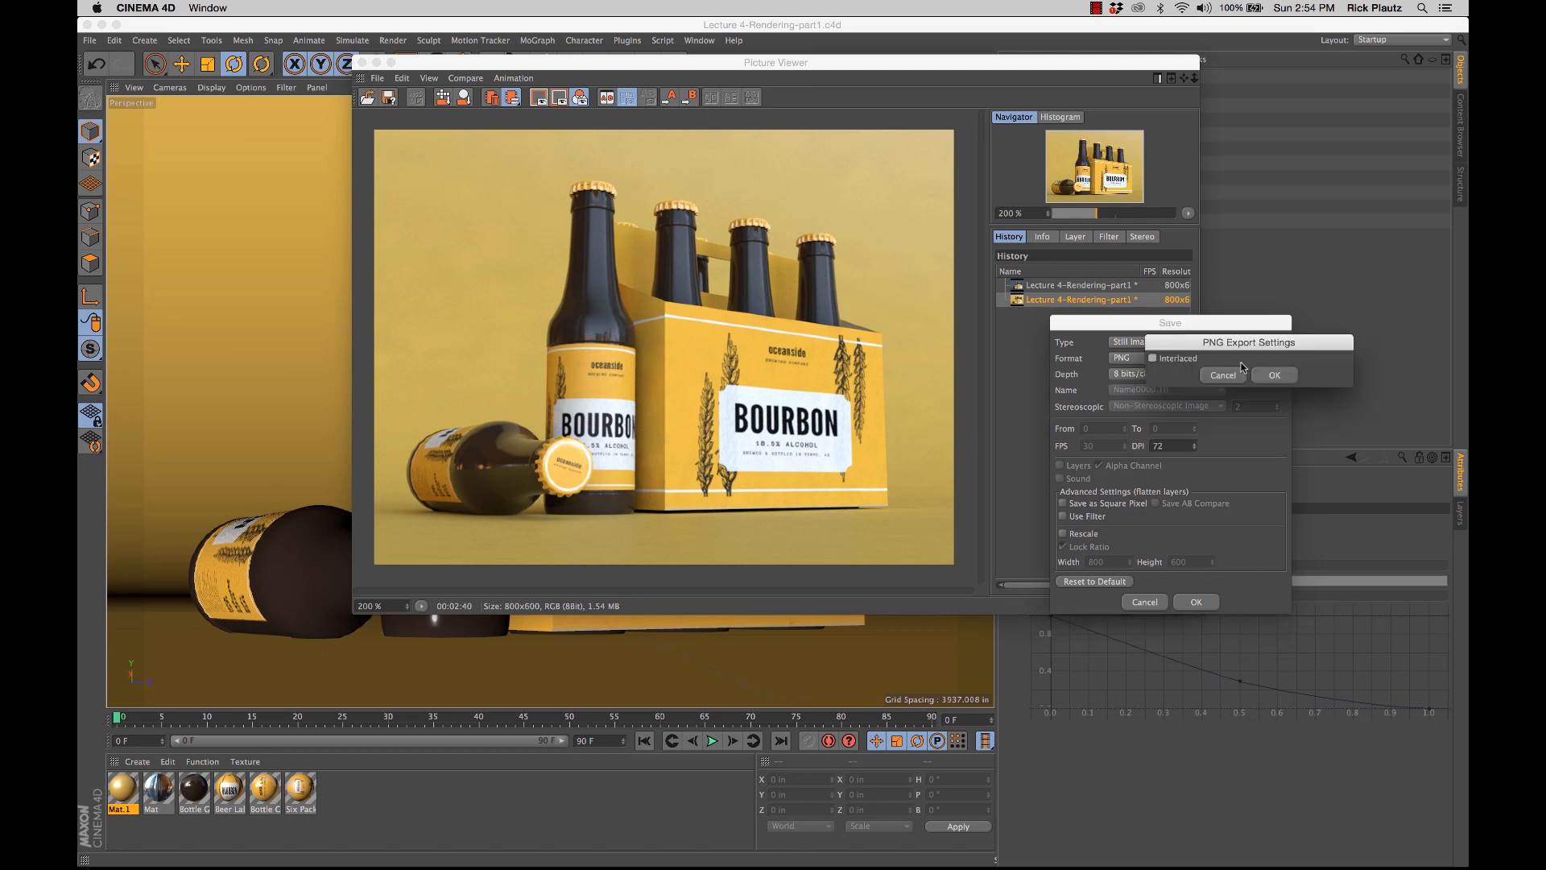
pyautogui.click(1268, 392)
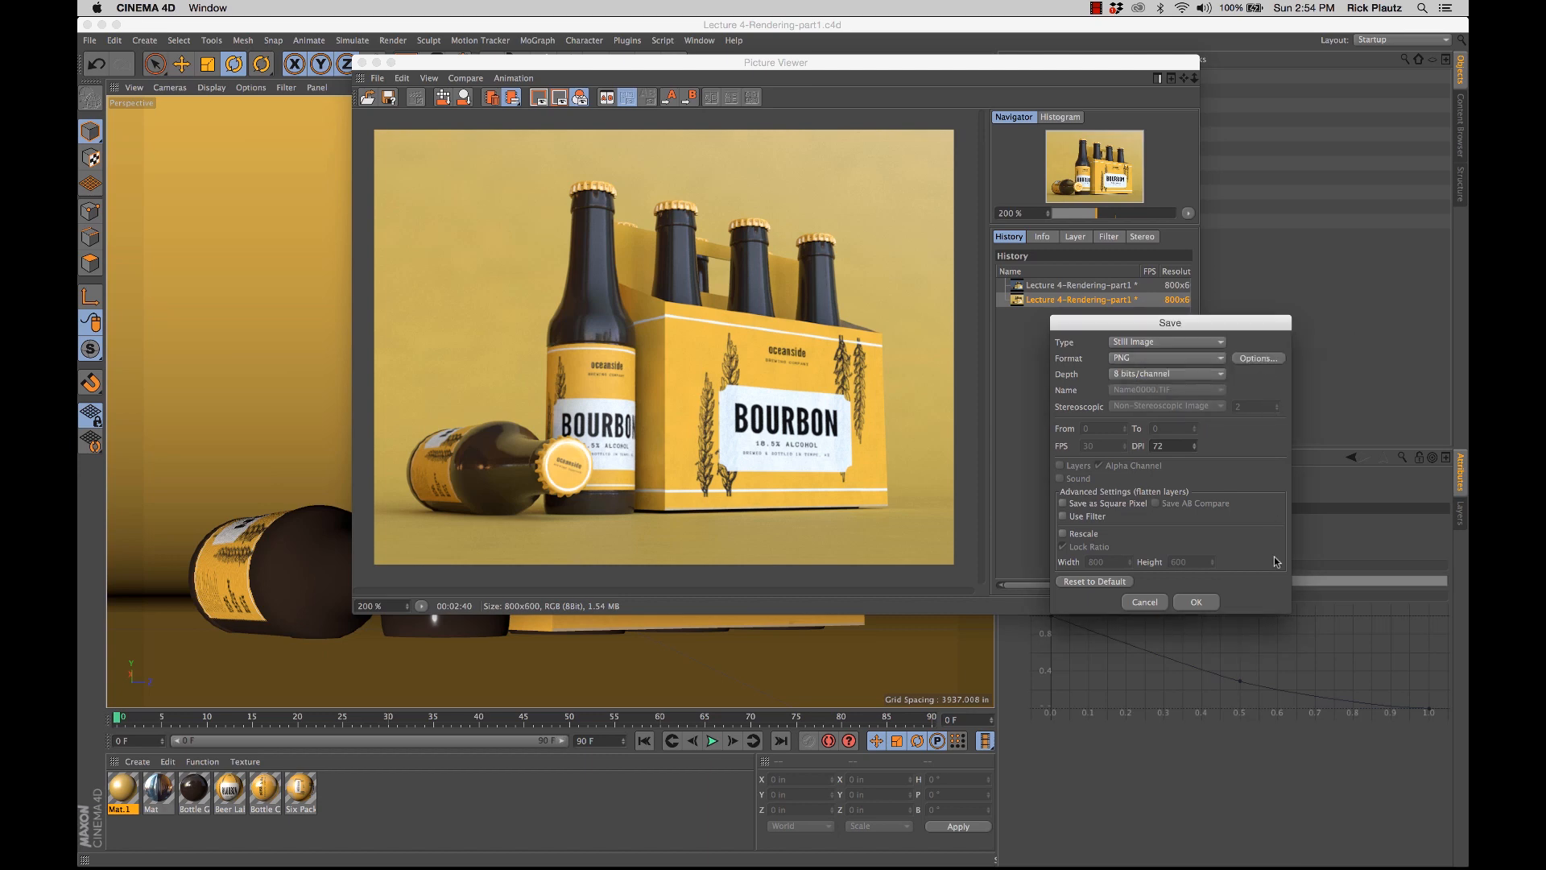
pyautogui.click(1196, 601)
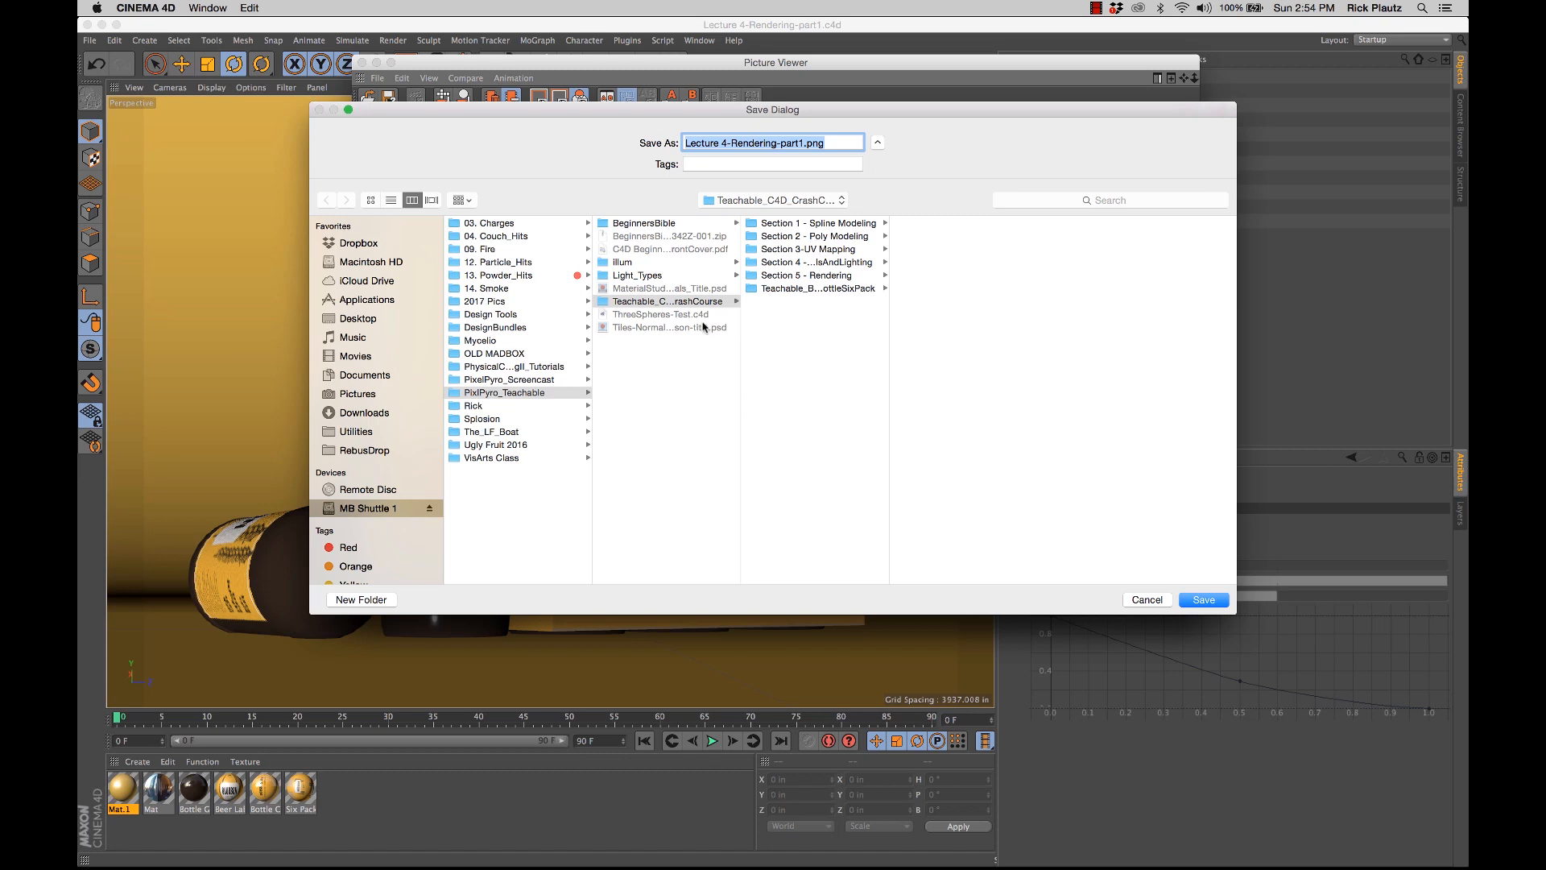
pyautogui.press('Return')
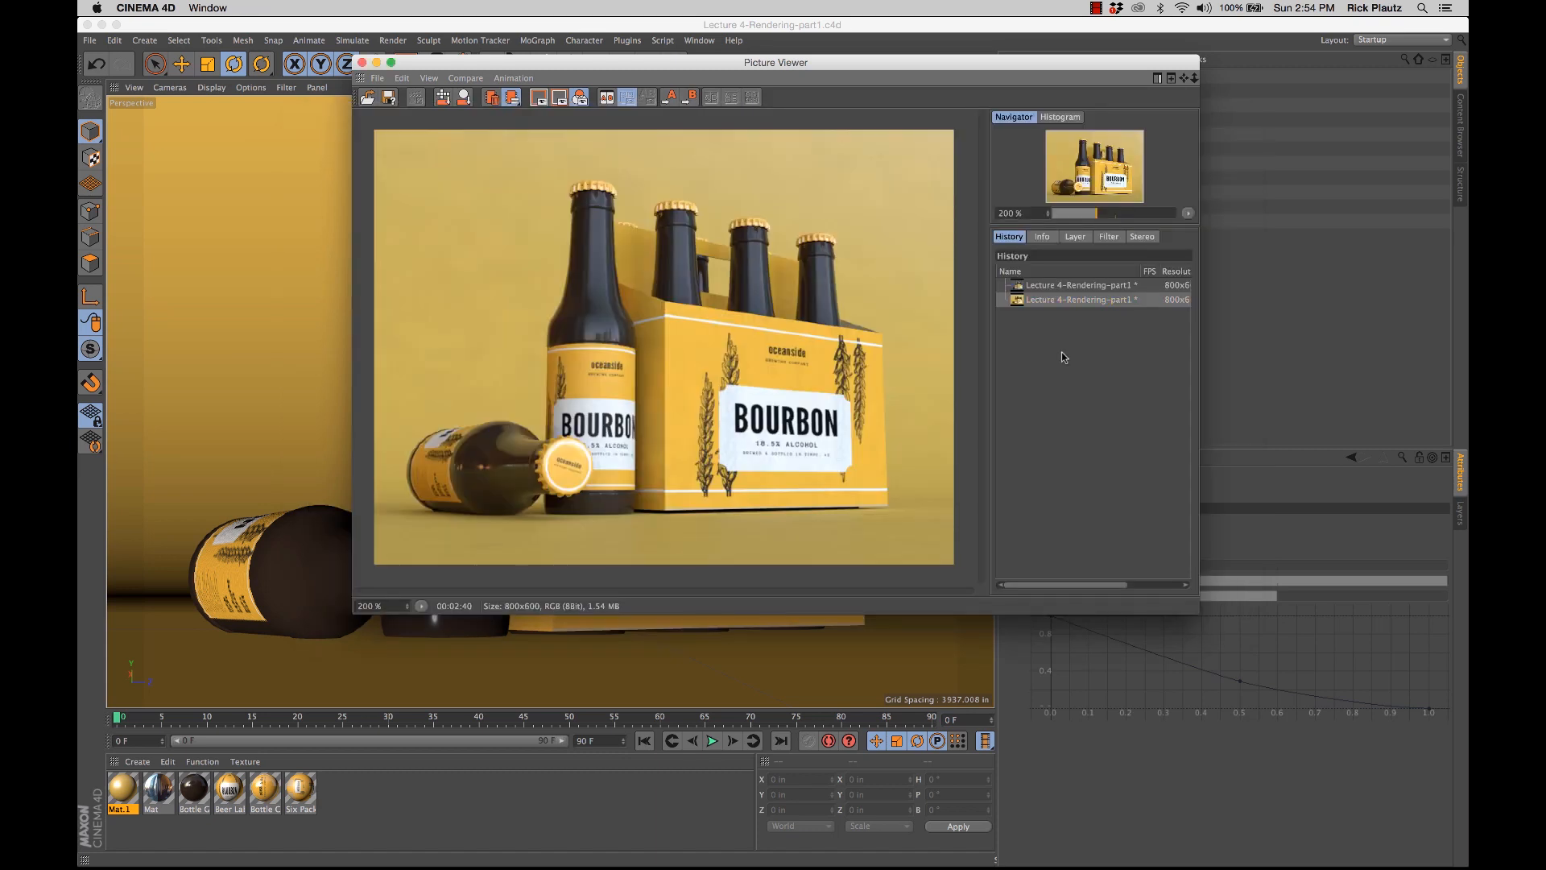
# Step: Compare the finished blue-backdrop and yellow-backdrop renders by alternating between them in the render history
pyautogui.click(1061, 286)
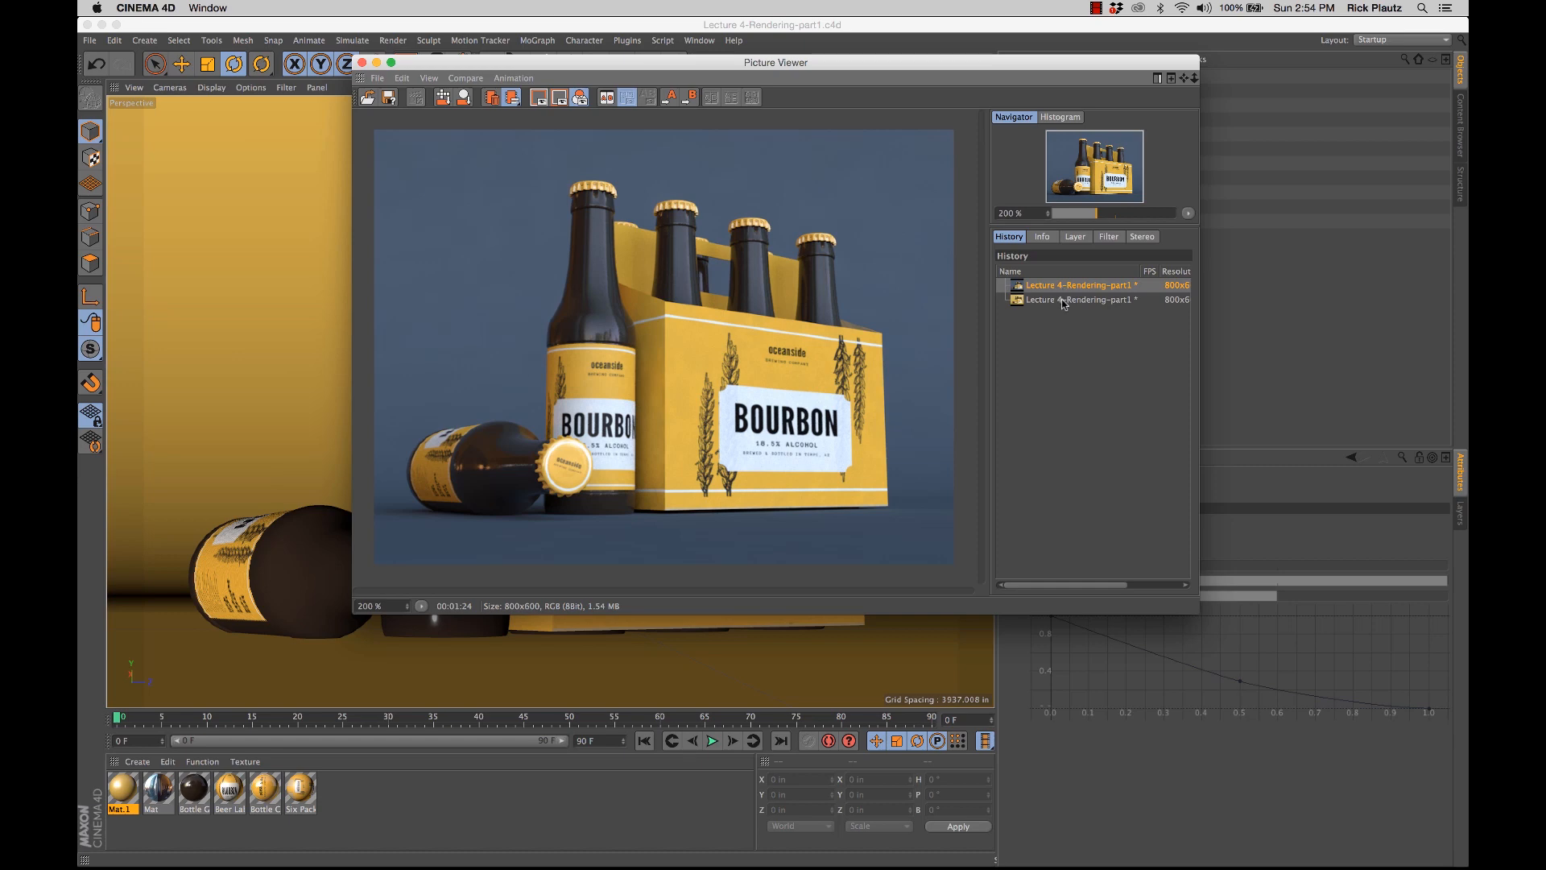
pyautogui.click(1061, 299)
pyautogui.click(1061, 283)
pyautogui.click(1063, 301)
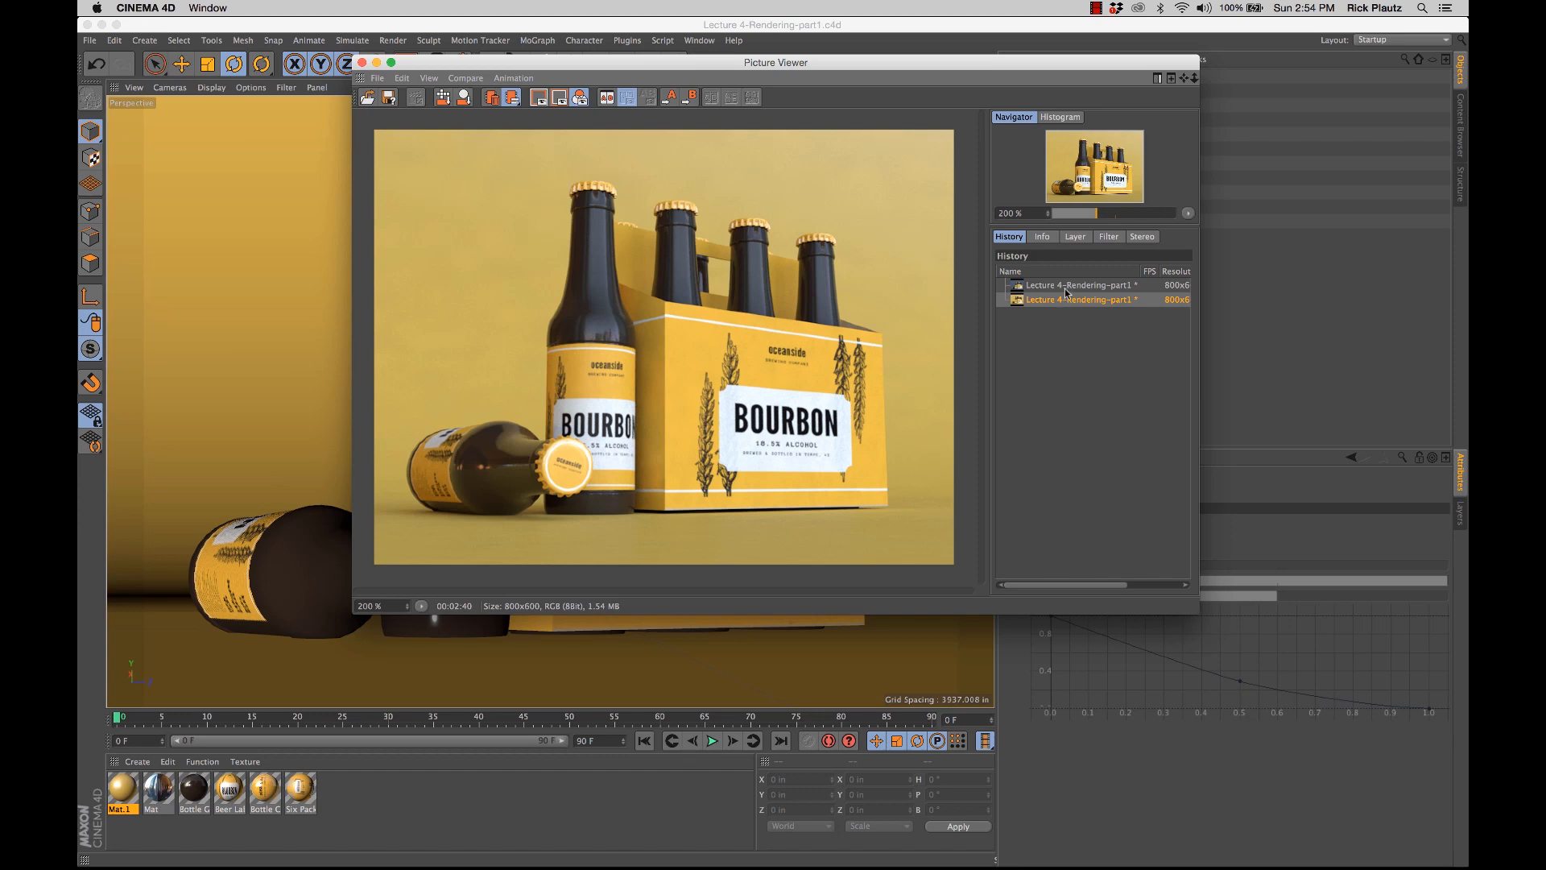
pyautogui.click(1065, 288)
pyautogui.click(1066, 300)
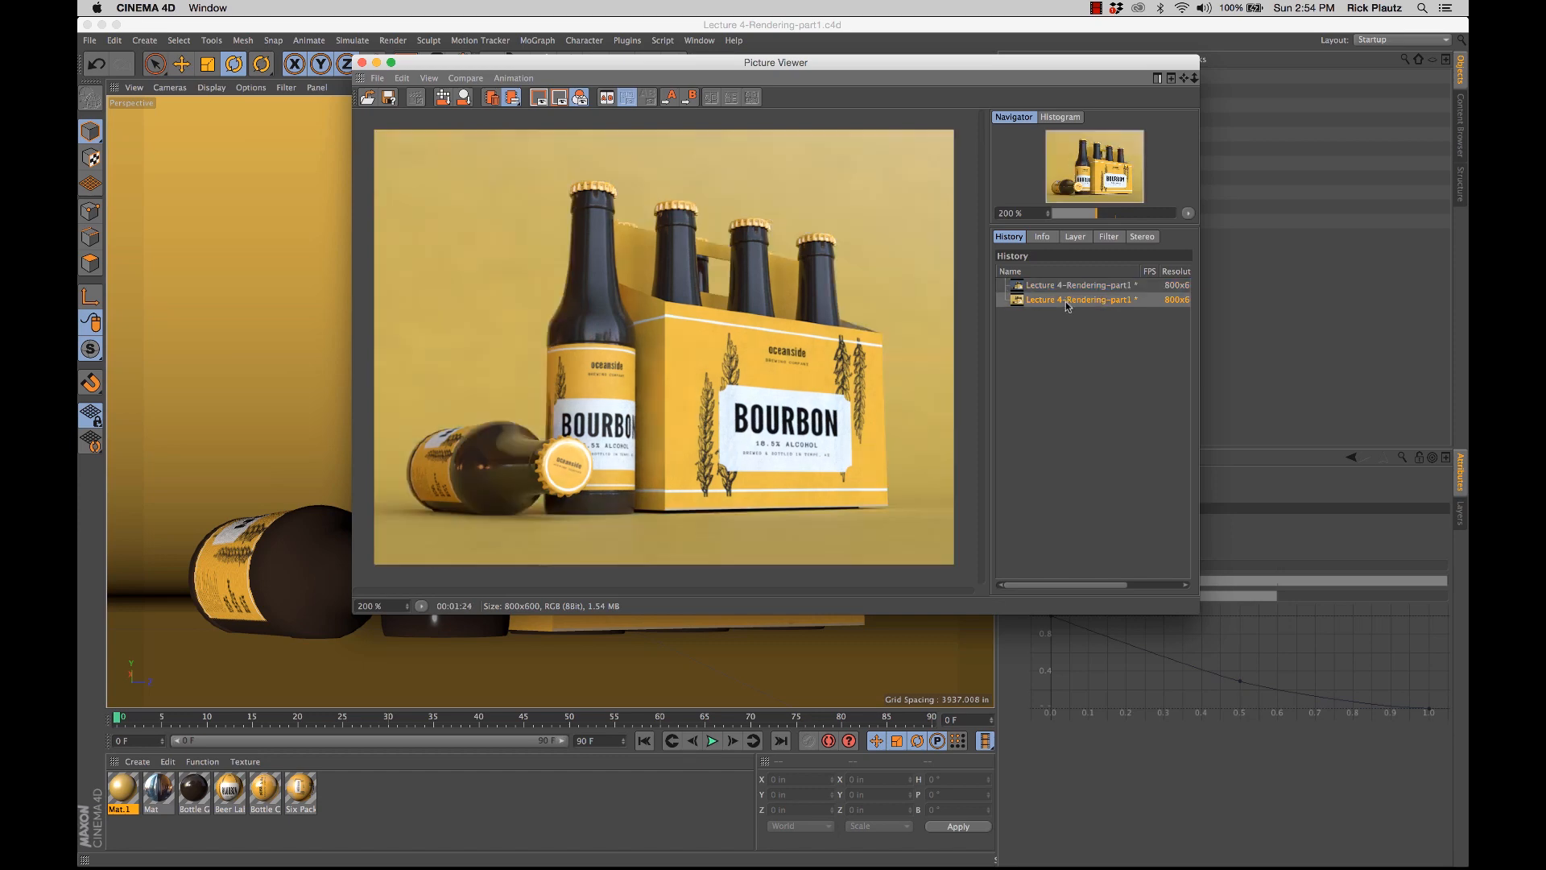